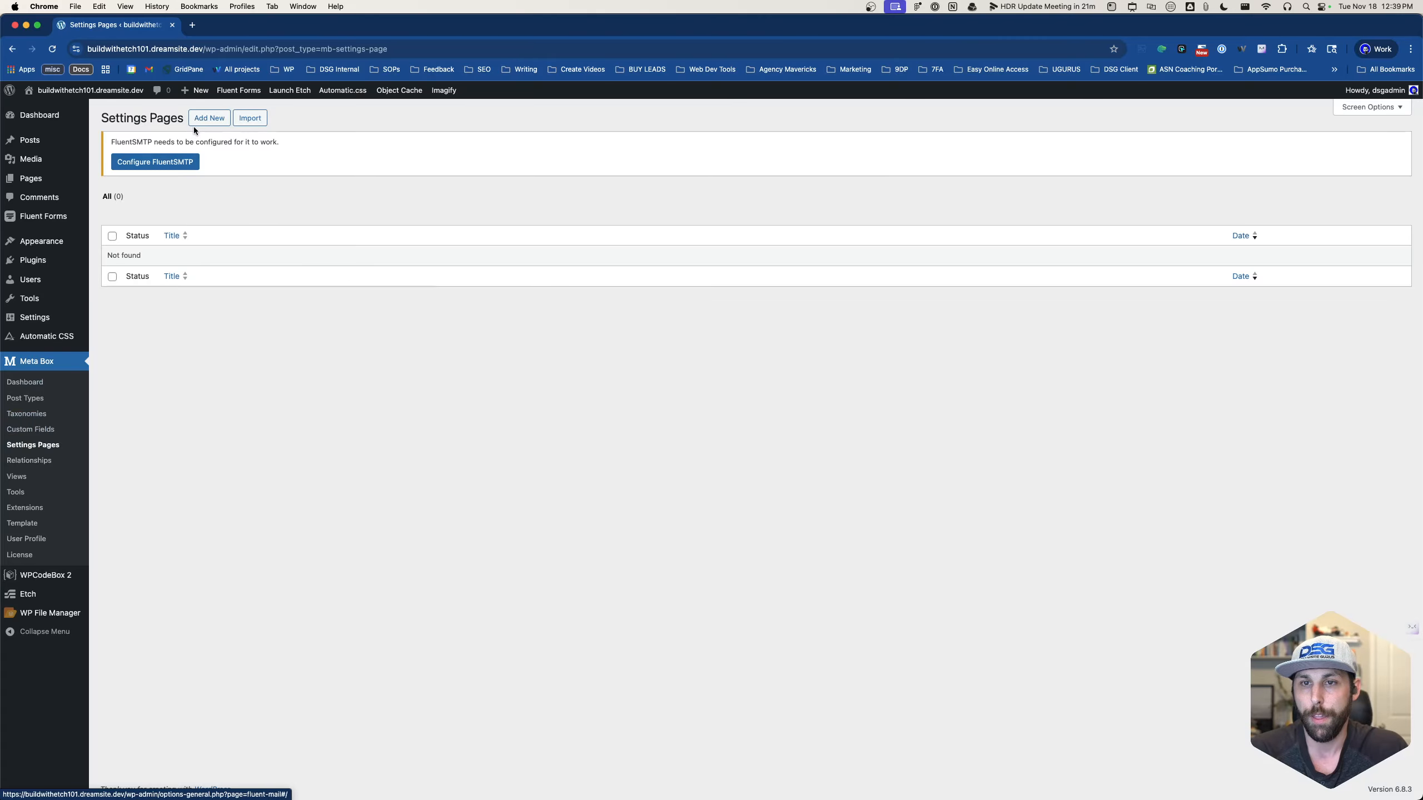
- Start a new settings page with ID client_settings and title Client Settings
{"action": "left_click", "coordinate": [203, 119]}
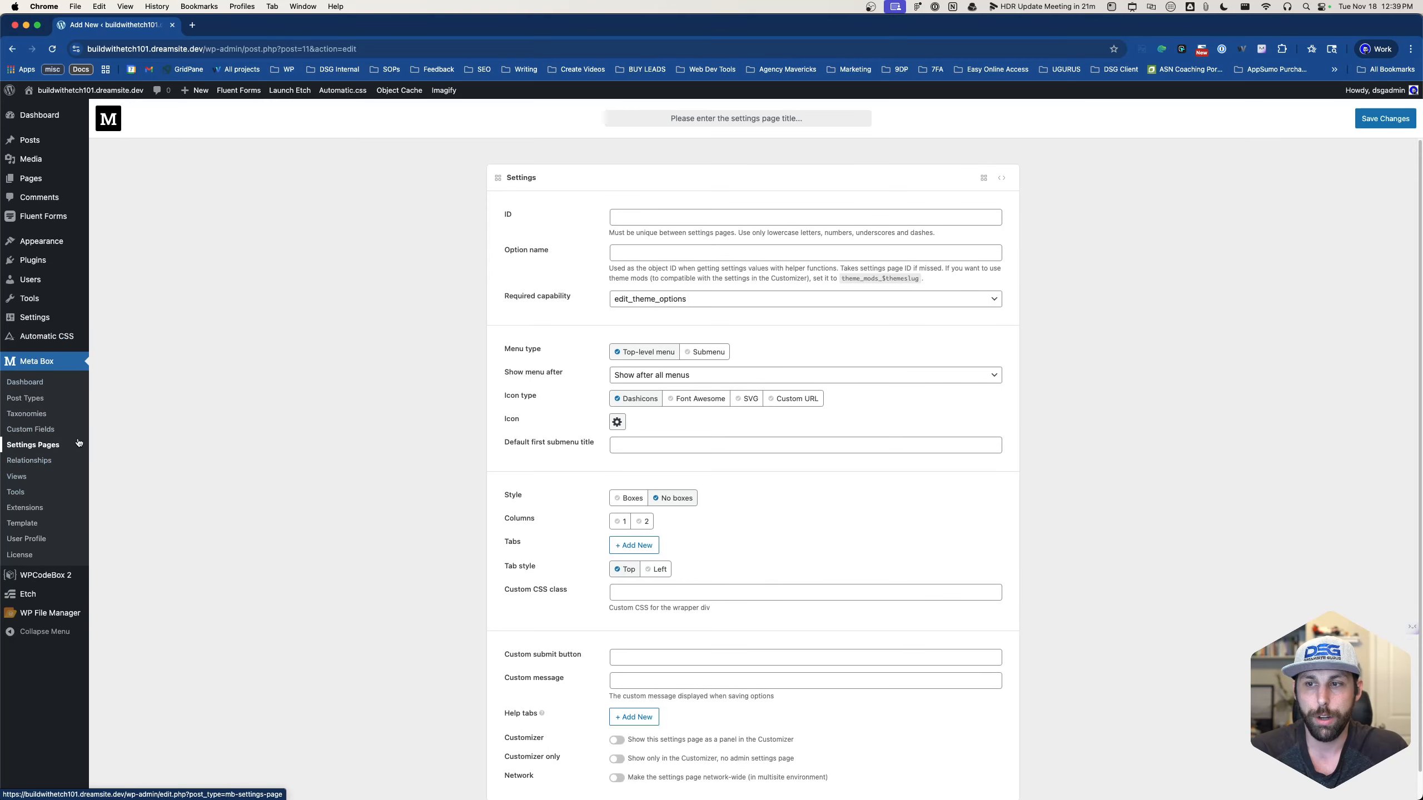
{"action": "left_click", "coordinate": [693, 214]}
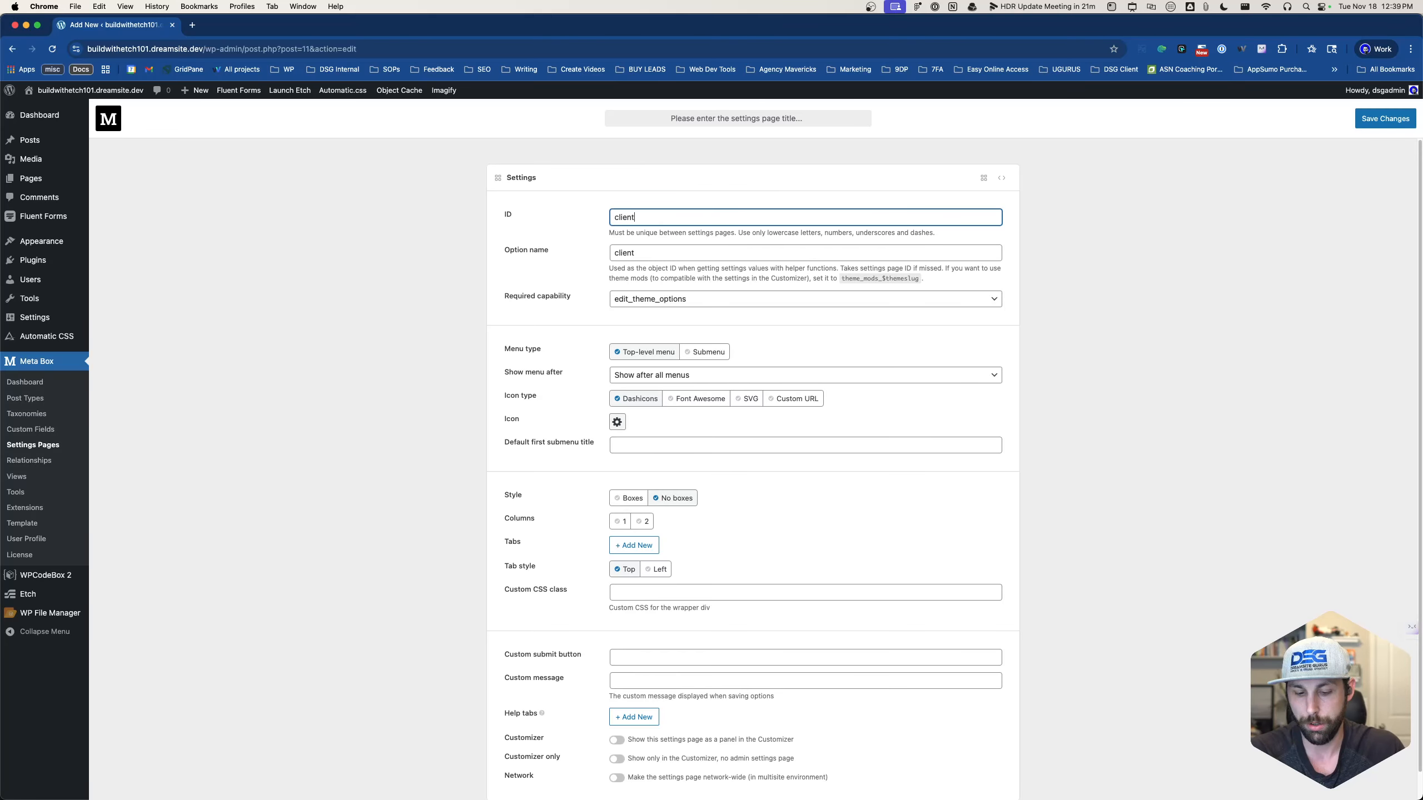
{"action": "type", "text": "client_settings"}
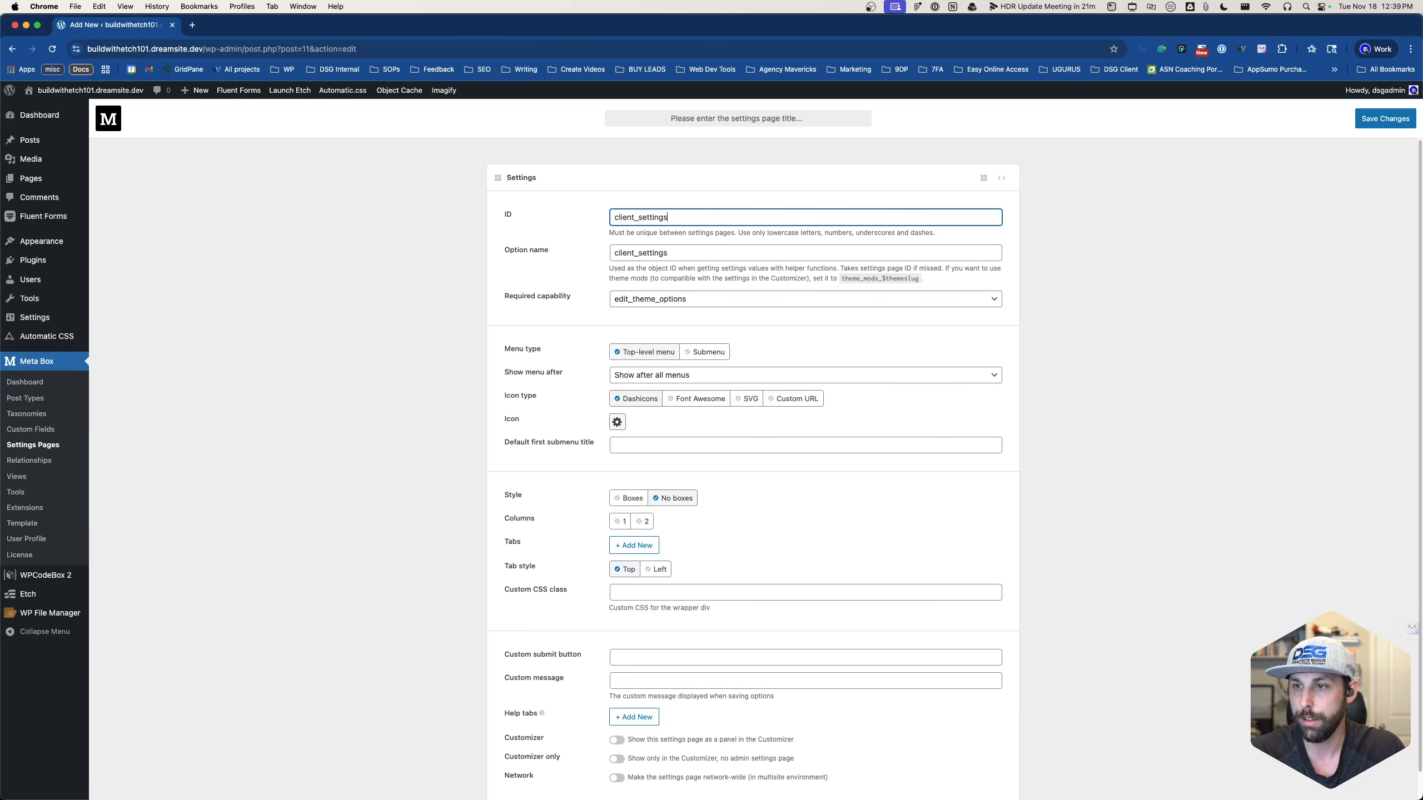
{"action": "left_click", "coordinate": [733, 119]}
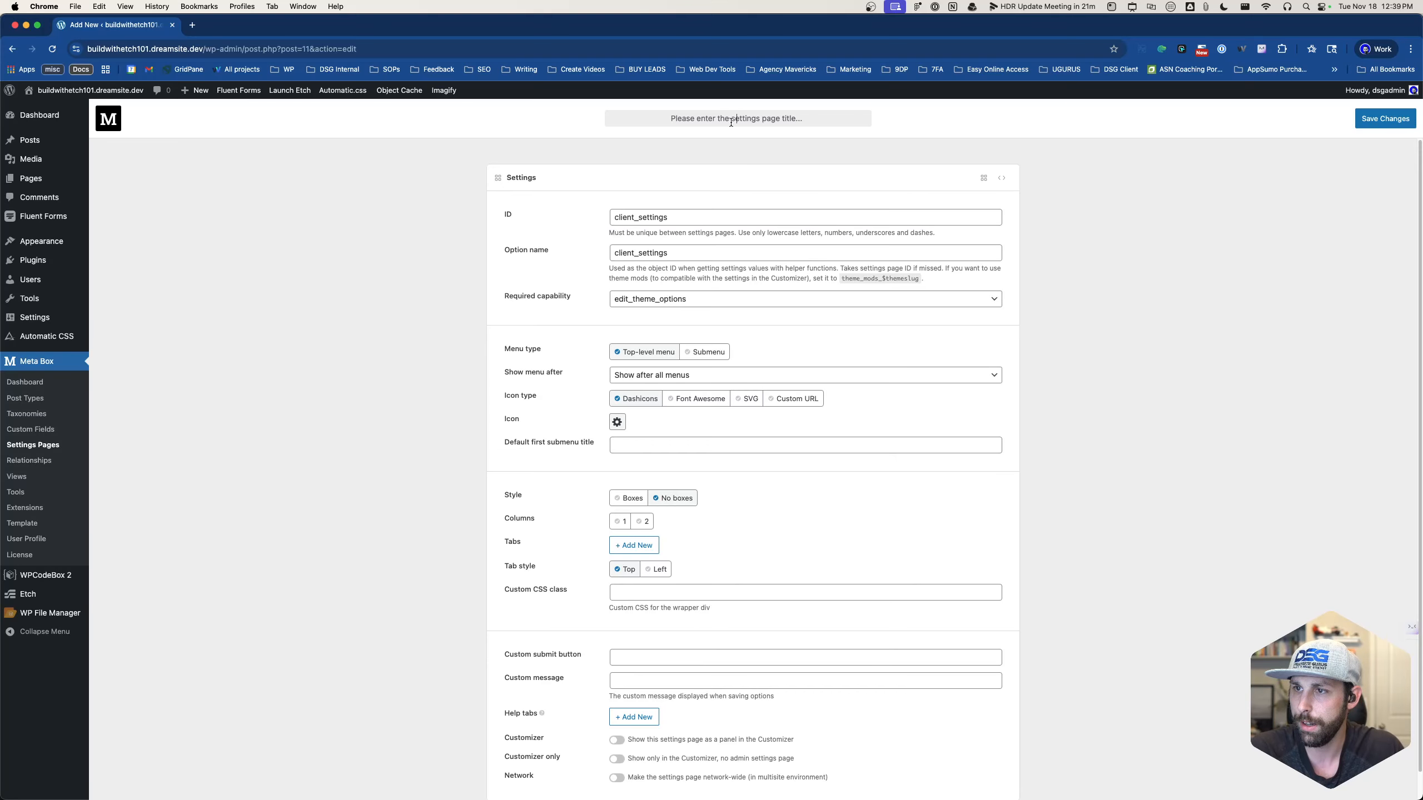
{"action": "type", "text": "Client Settings"}
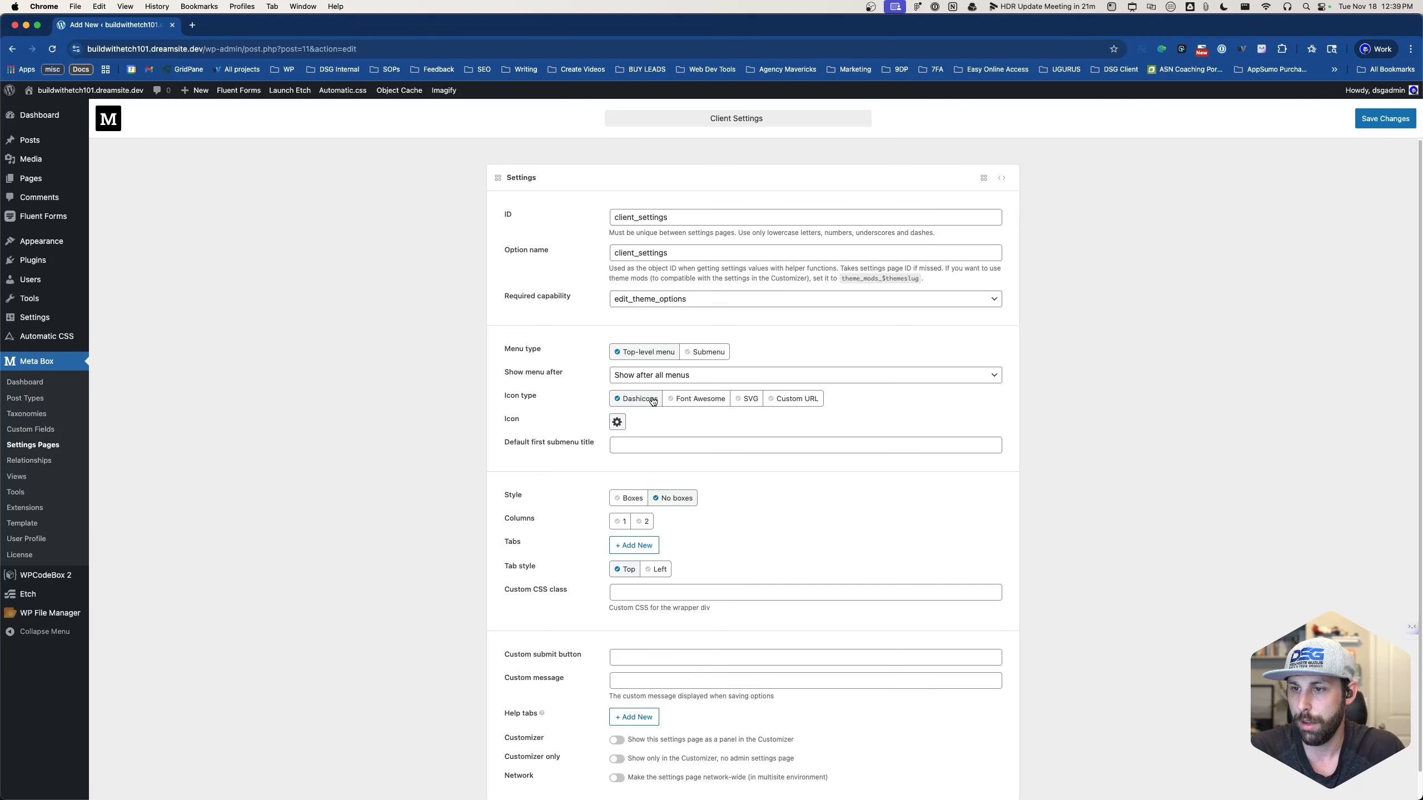
- Place its menu right after Dashboard with the businessman dashicon
{"action": "left_click", "coordinate": [642, 375]}
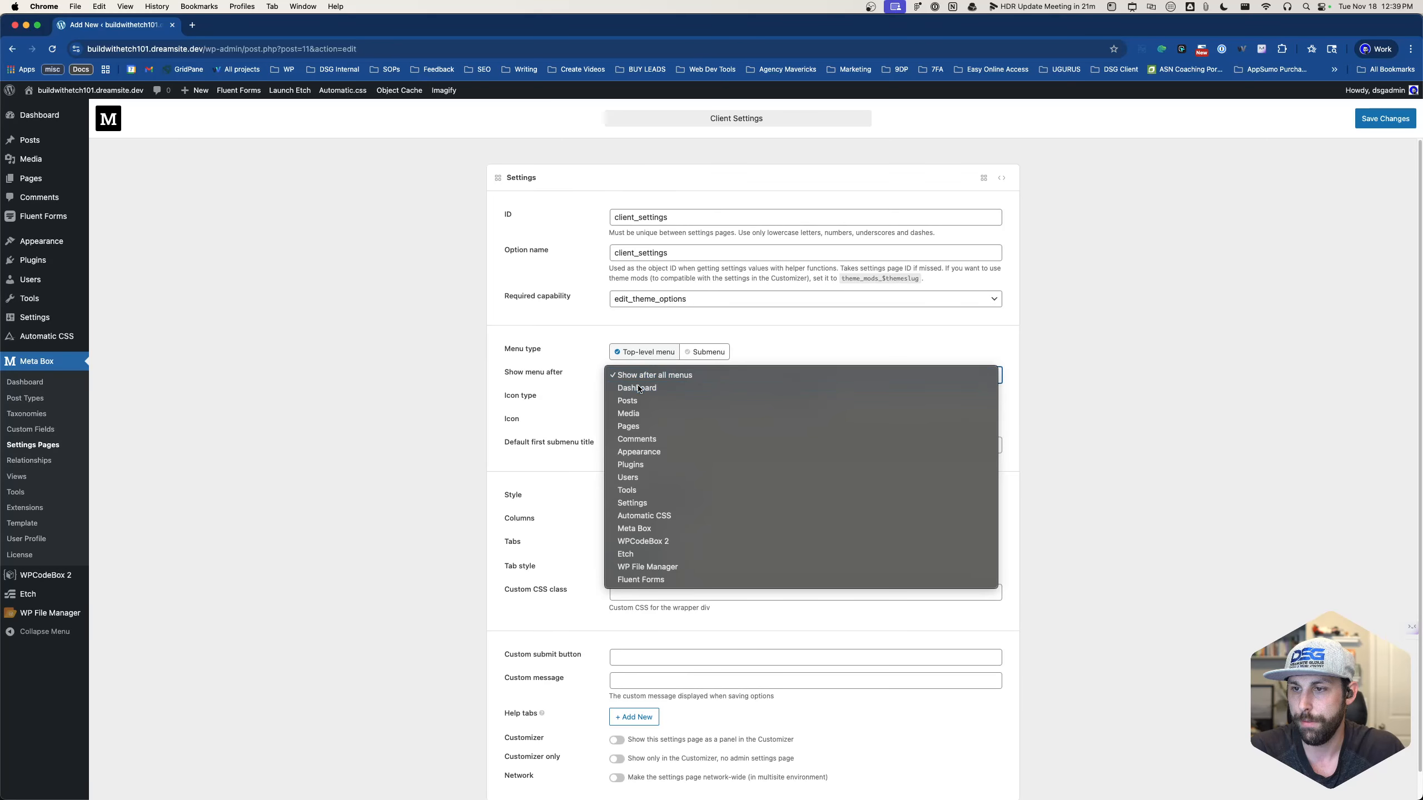
{"action": "left_click", "coordinate": [637, 388]}
{"action": "left_click", "coordinate": [617, 422]}
{"action": "scroll", "coordinate": [469, 534], "scroll_direction": "down", "scroll_amount": 5}
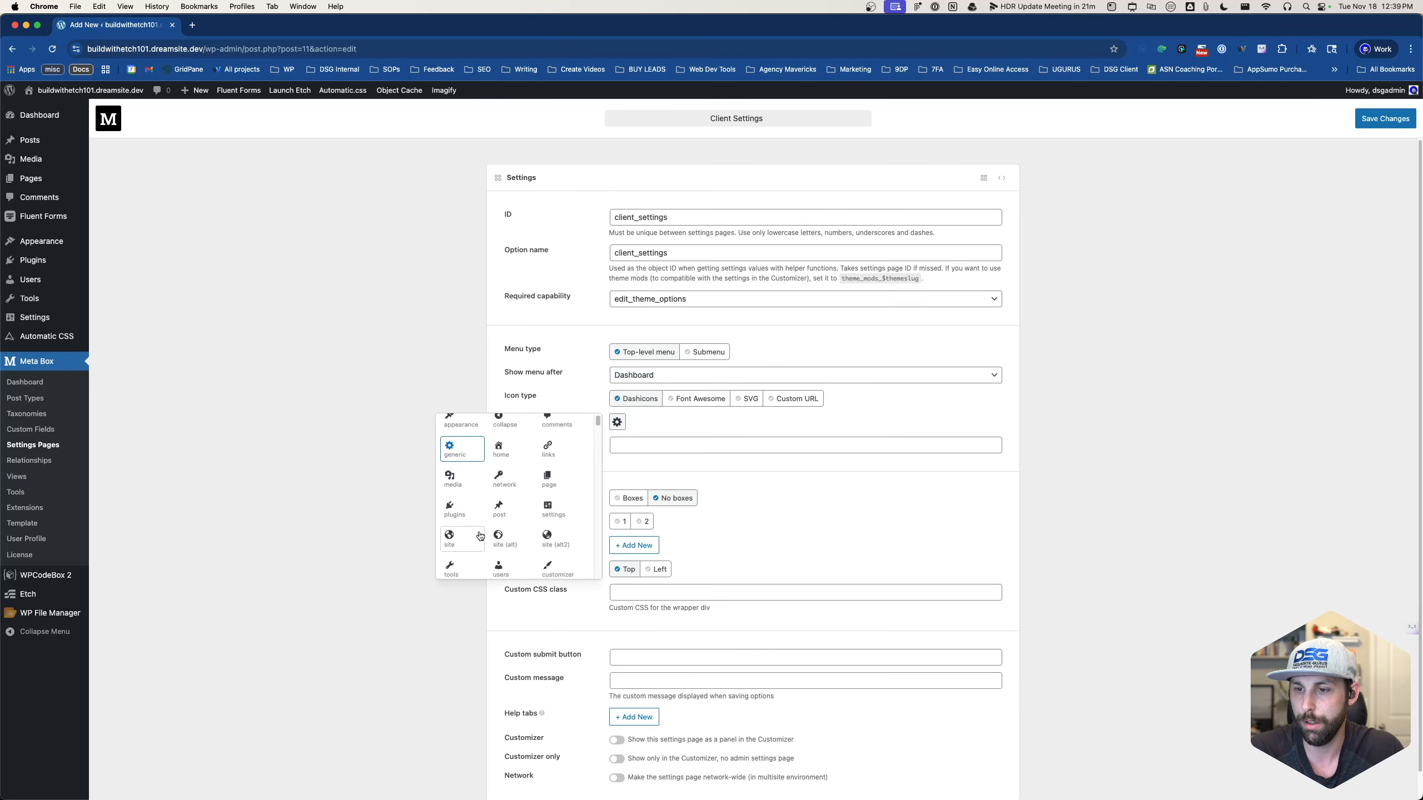
{"action": "scroll", "coordinate": [481, 534], "scroll_direction": "down", "scroll_amount": 6}
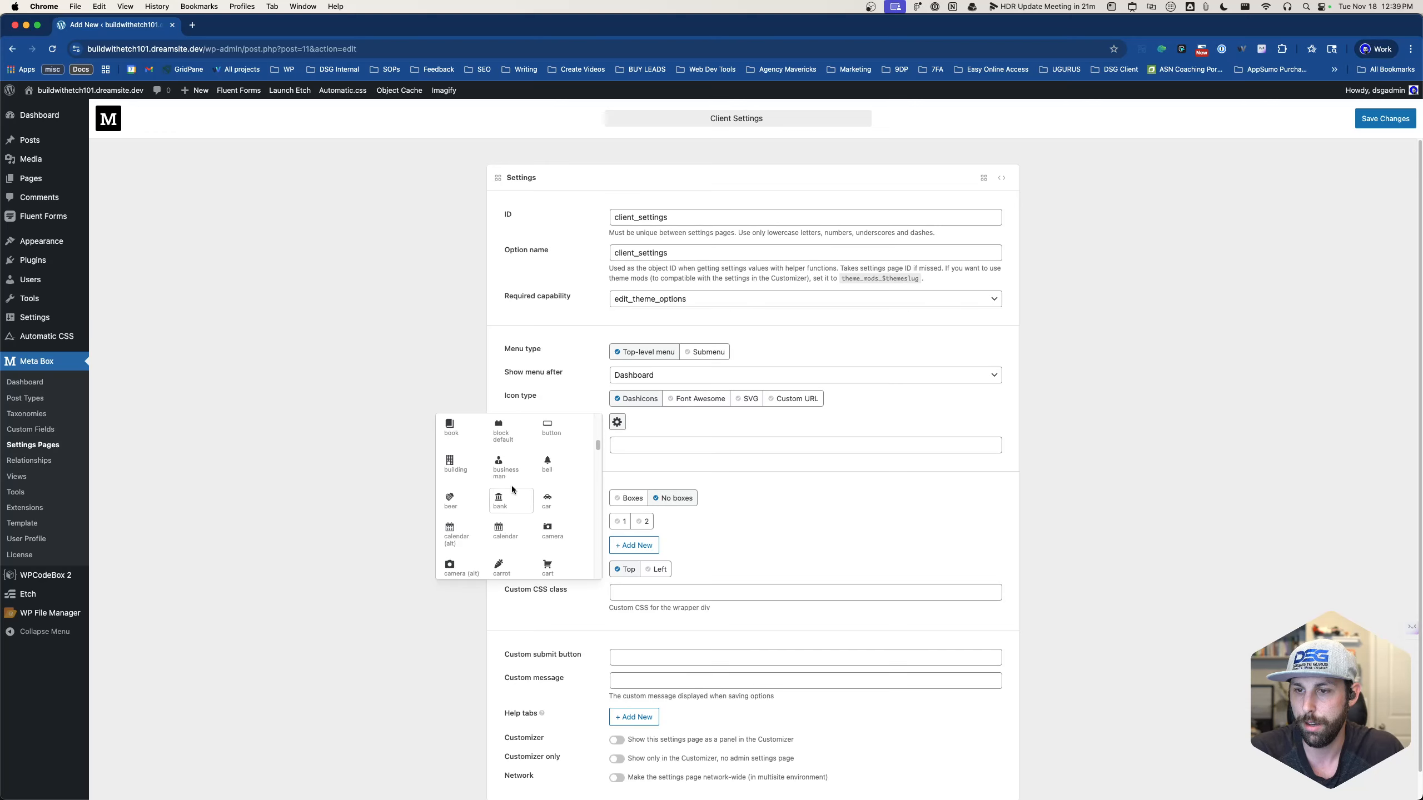
{"action": "left_click", "coordinate": [508, 487]}
{"action": "scroll", "coordinate": [493, 449], "scroll_direction": "down", "scroll_amount": 1}
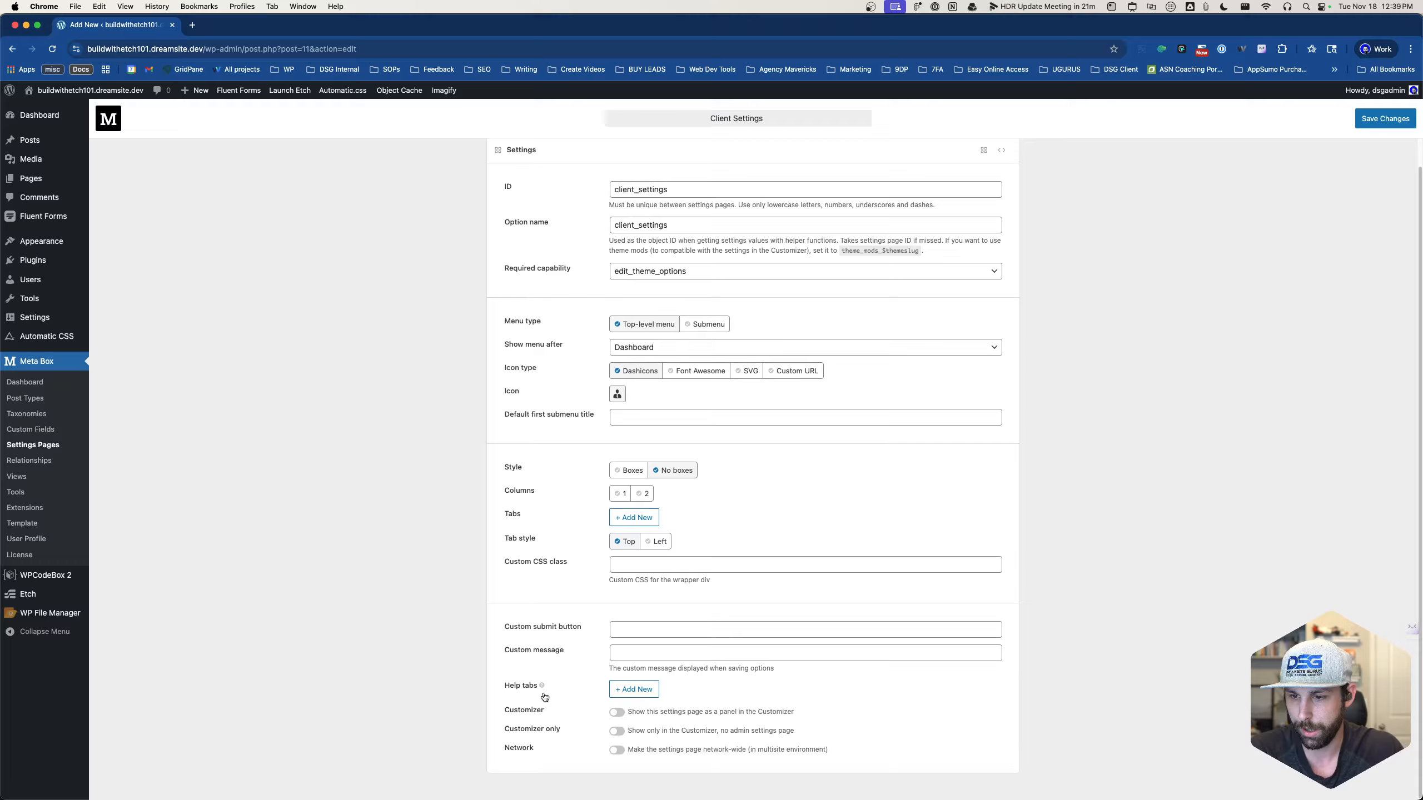
- Set the submit button label to 'Save Client Settings' and save the settings page
{"action": "left_click", "coordinate": [629, 631]}
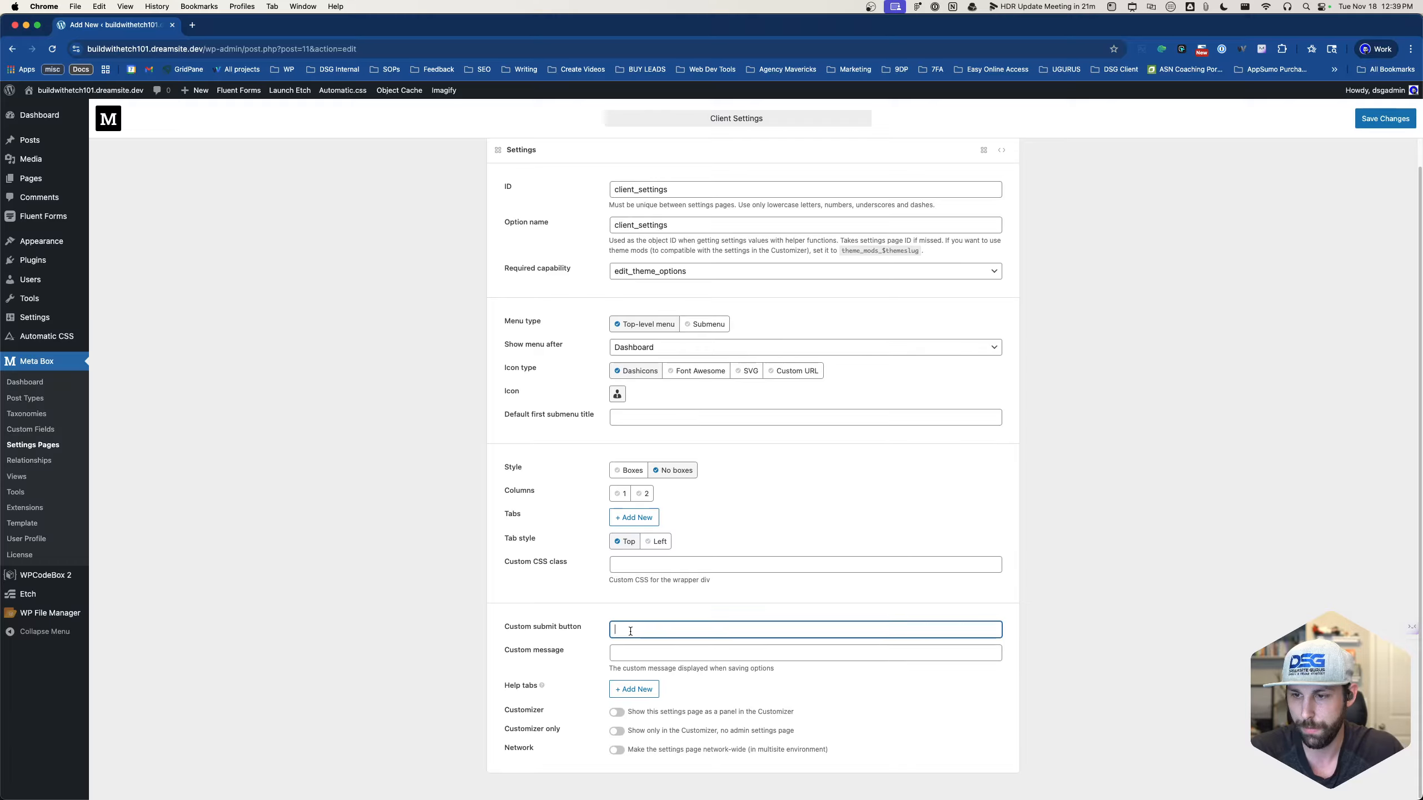
{"action": "type", "text": "Save CLient"}
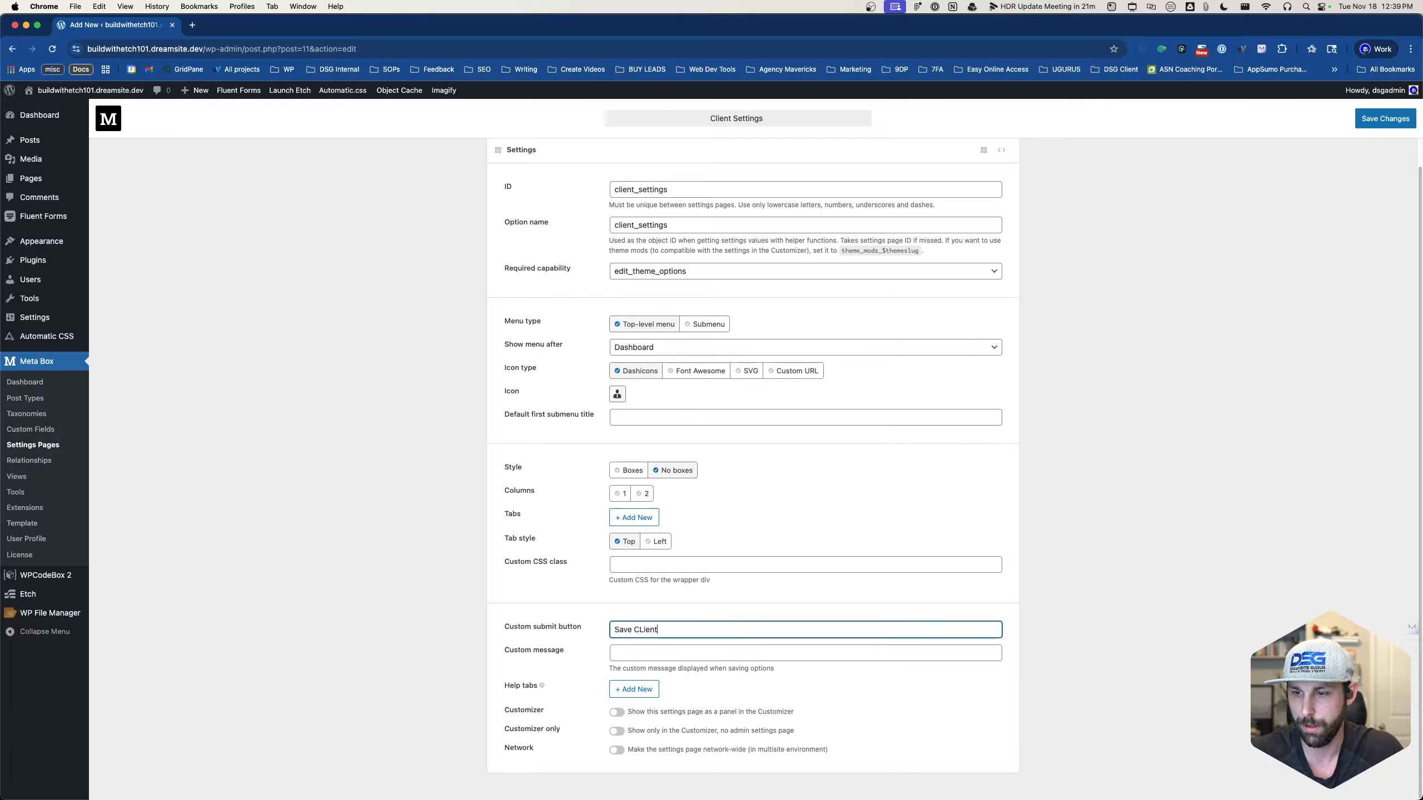
{"action": "type", "text": " Settins"}
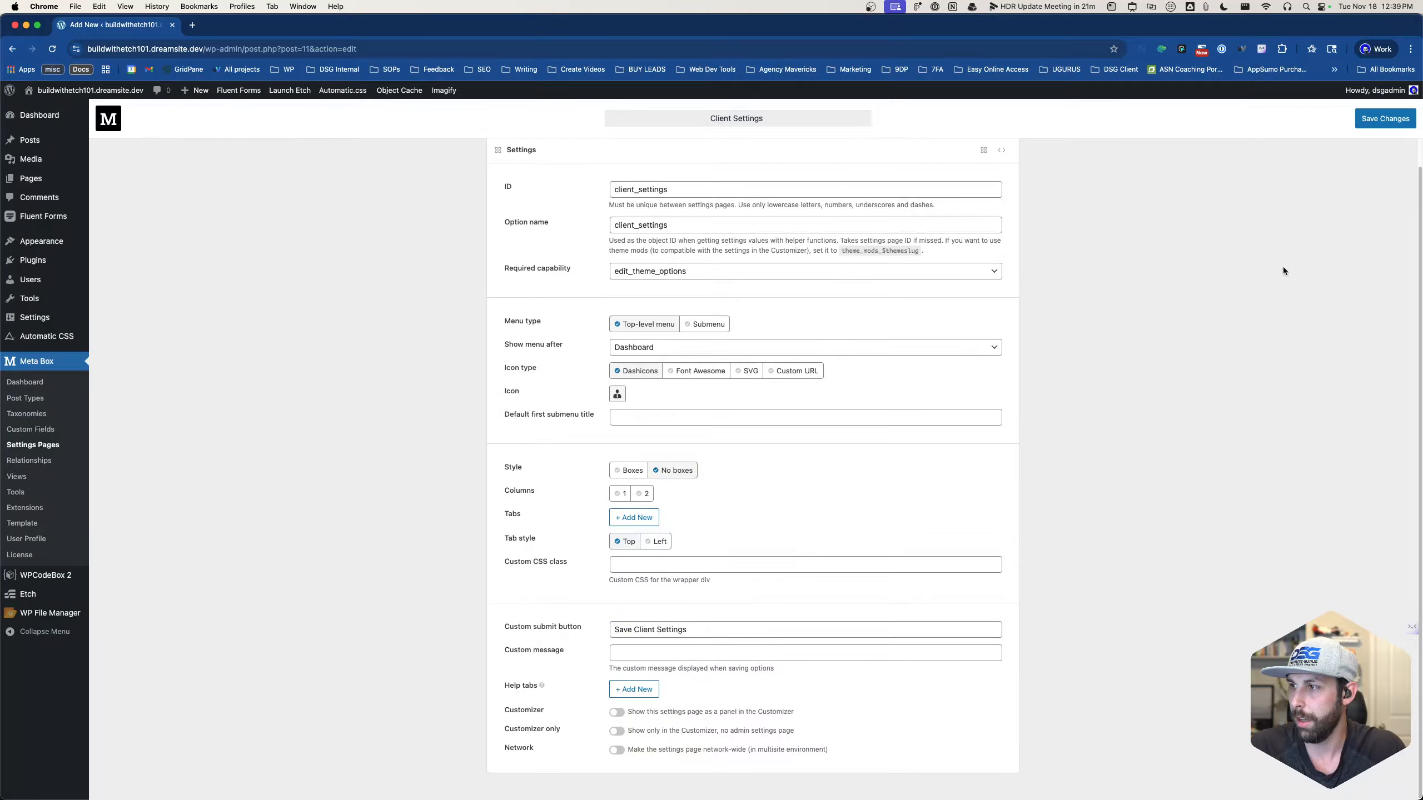
{"action": "left_click", "coordinate": [1388, 122]}
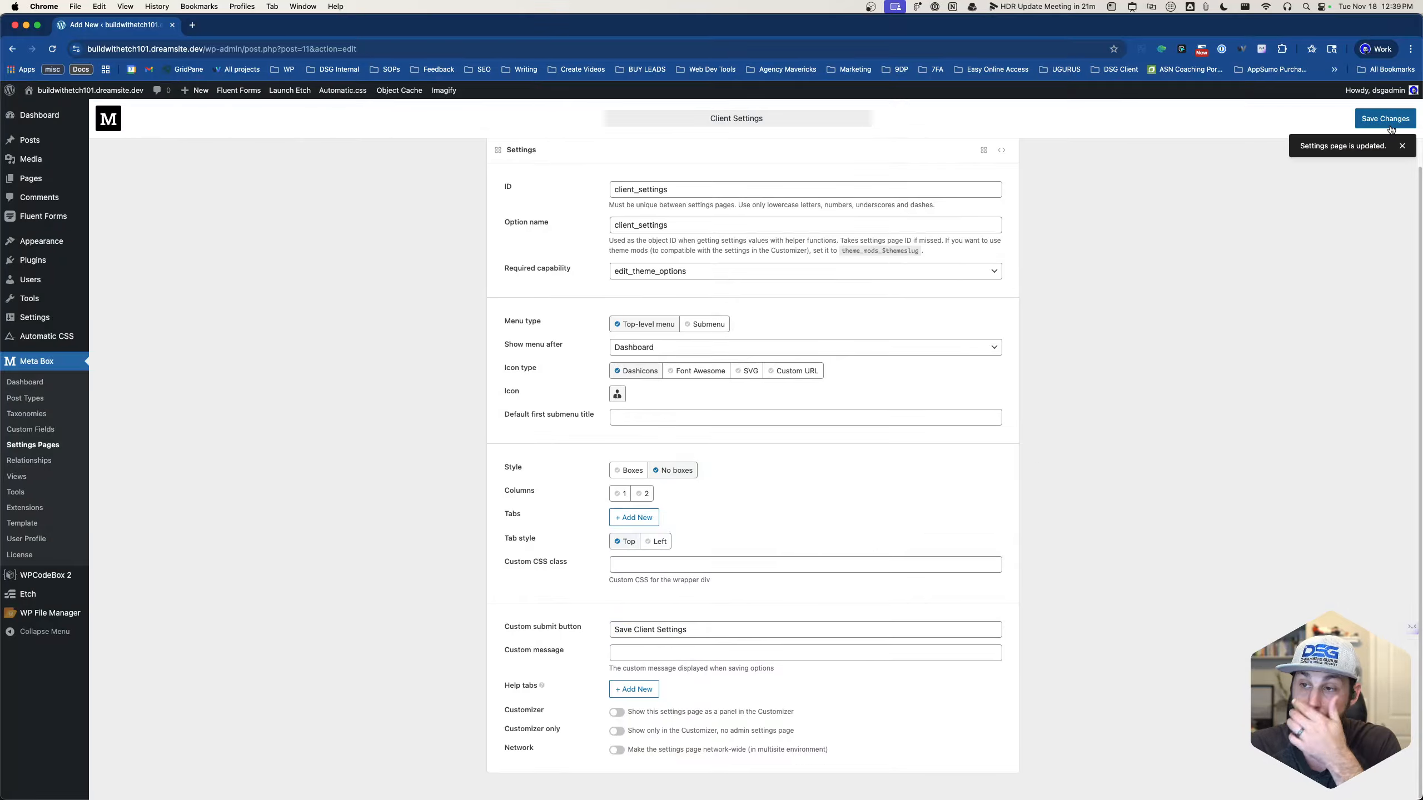
{"action": "left_click", "coordinate": [16, 445]}
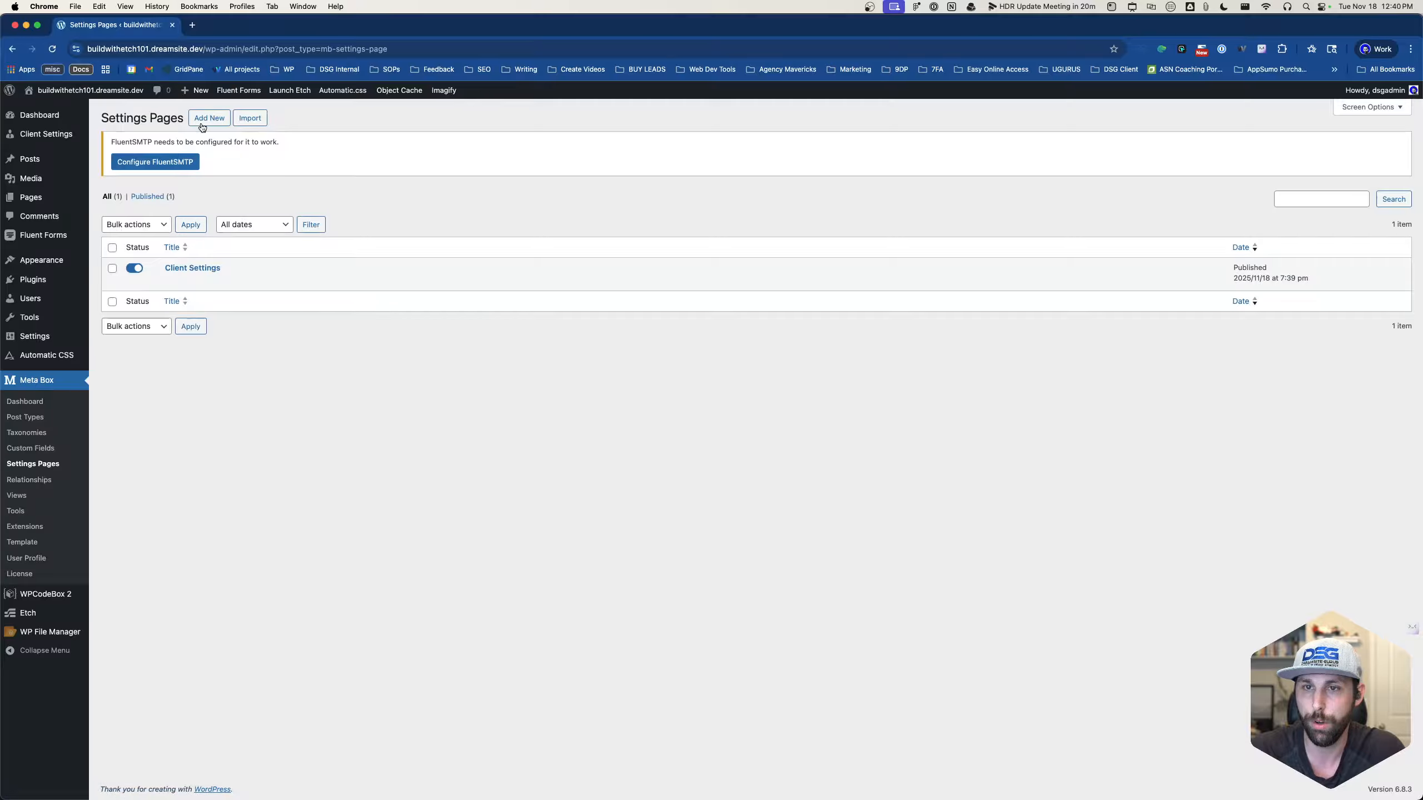
{"action": "left_click", "coordinate": [201, 123]}
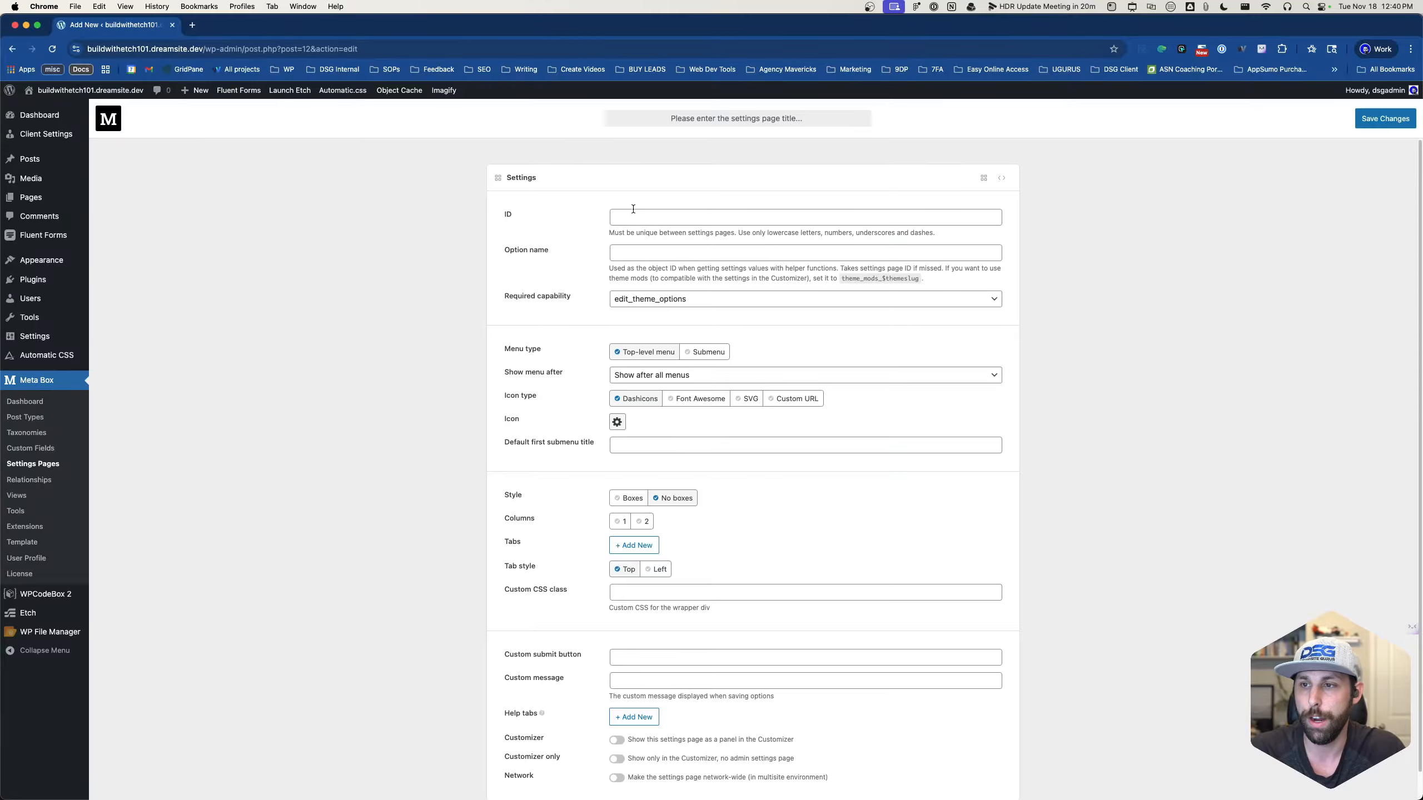
- Give the new settings page ID cta_buttons and title CTA Buttons
{"action": "left_click", "coordinate": [636, 216]}
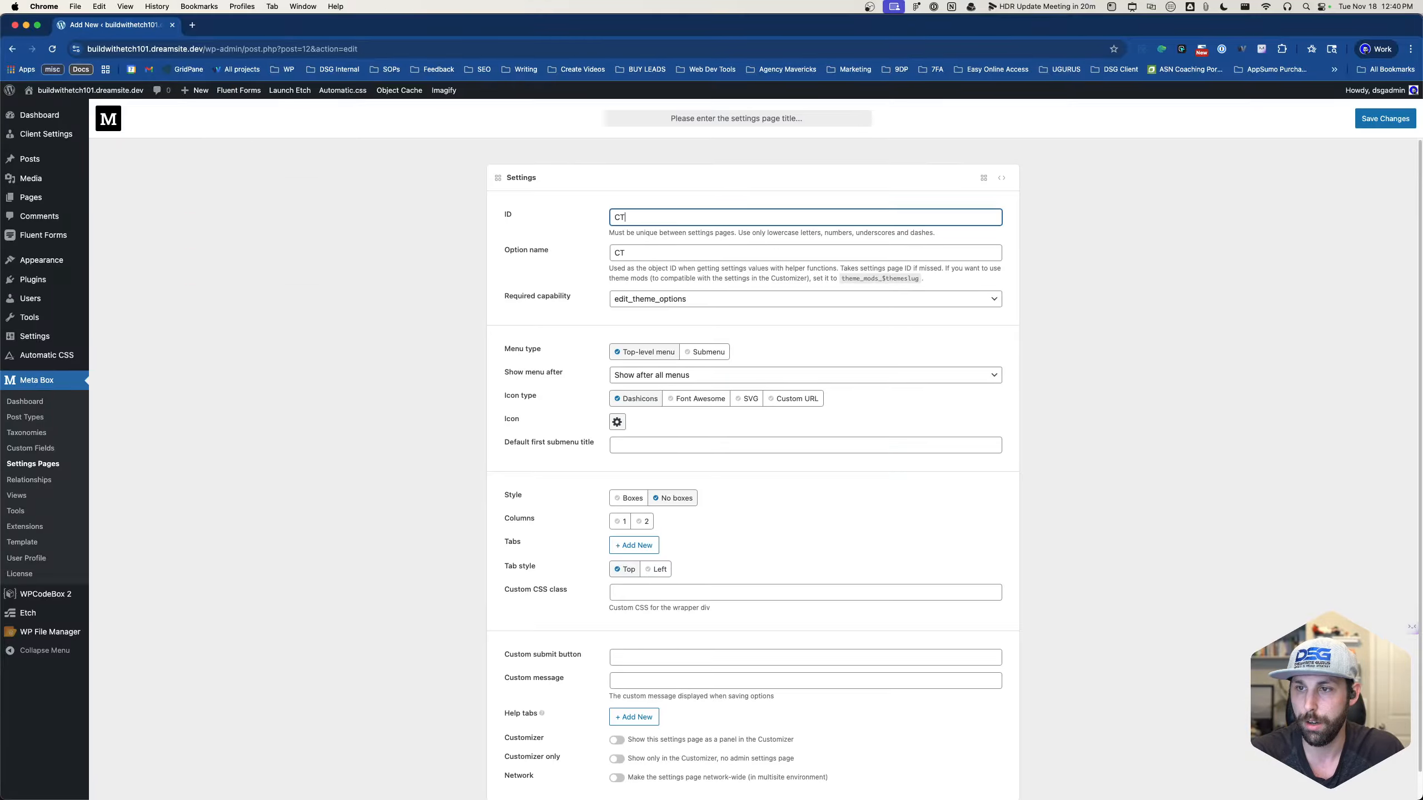
{"action": "key", "text": "BackSpace"}
{"action": "key", "text": "BackSpace"}
{"action": "key", "text": "BackSpace"}
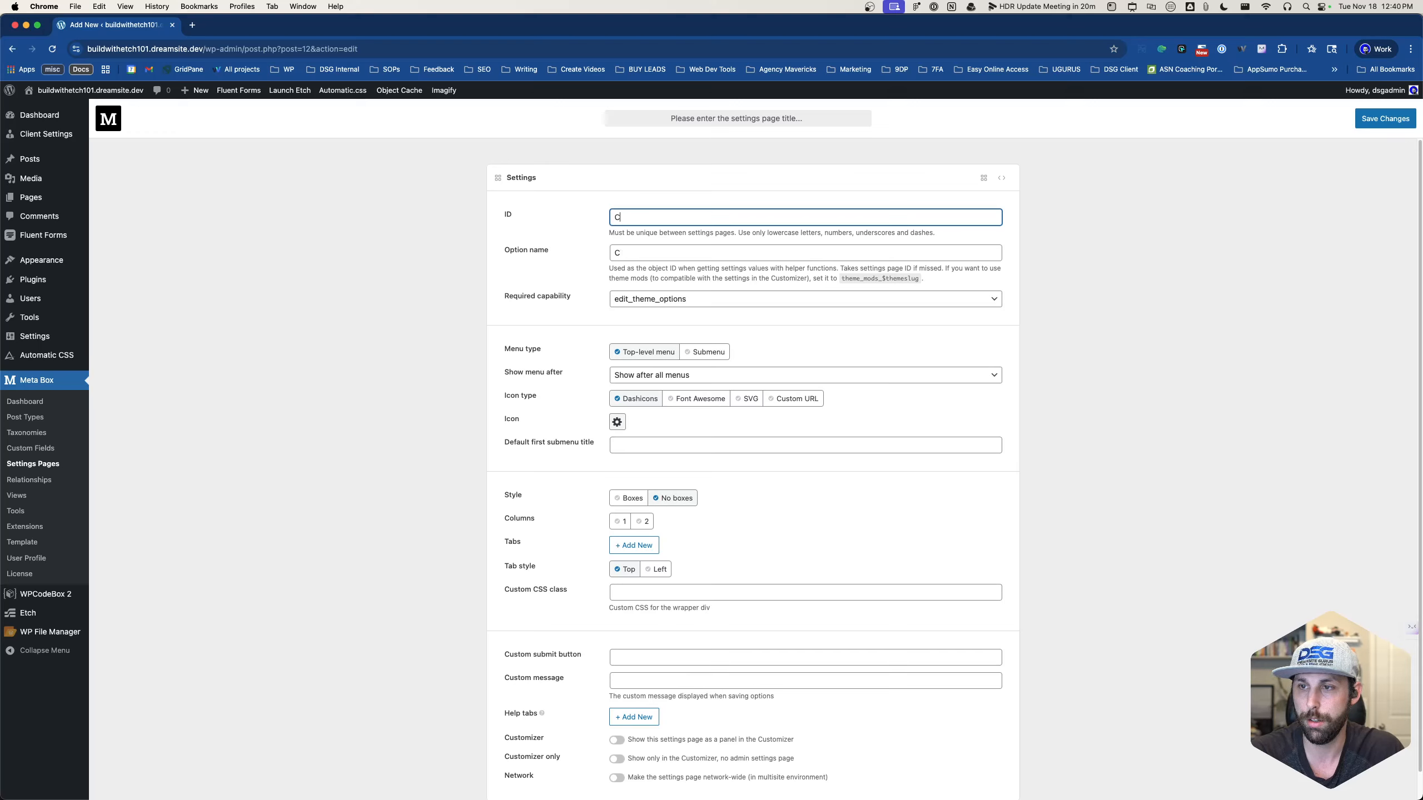
{"action": "type", "text": "ta_buttons"}
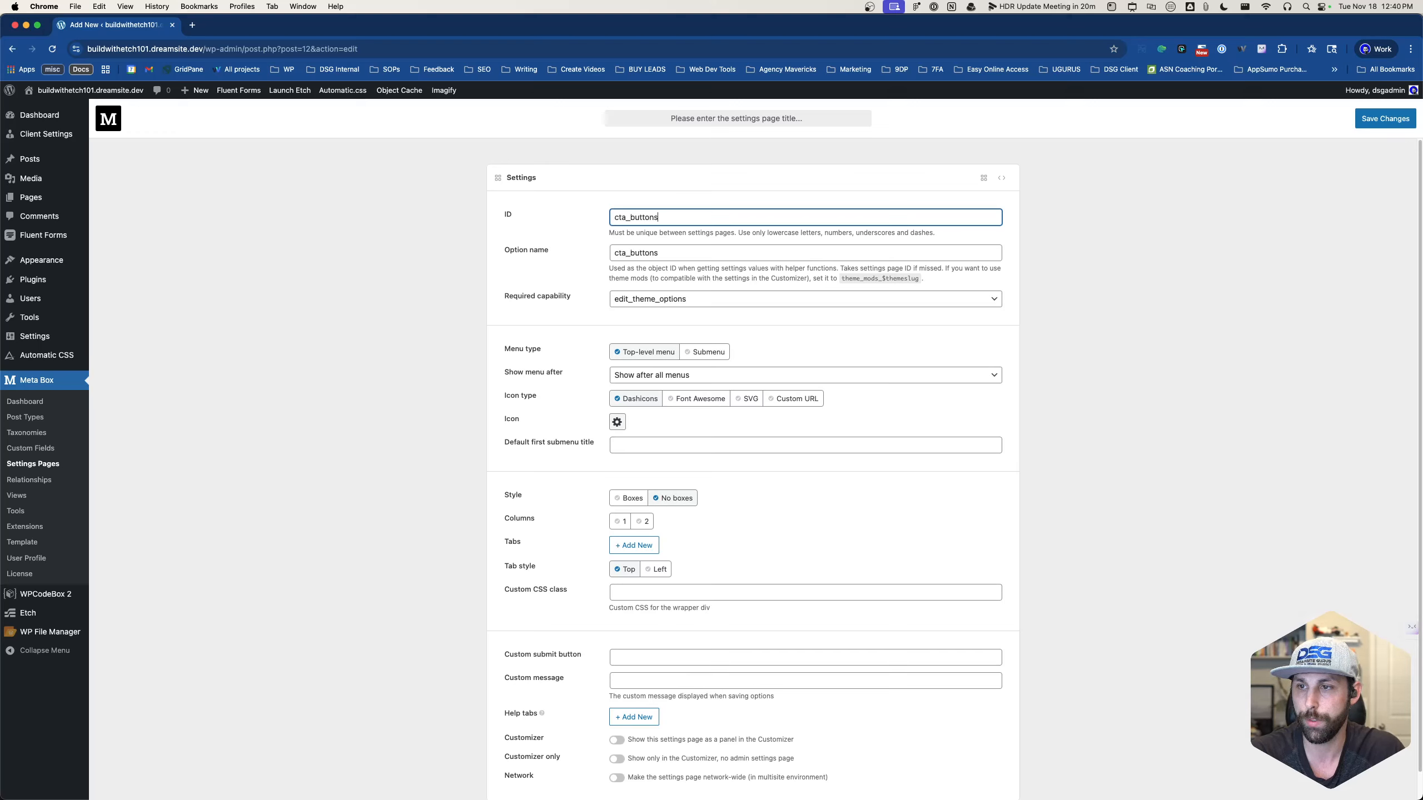
{"action": "left_click", "coordinate": [723, 118]}
{"action": "type", "text": "CTA"}
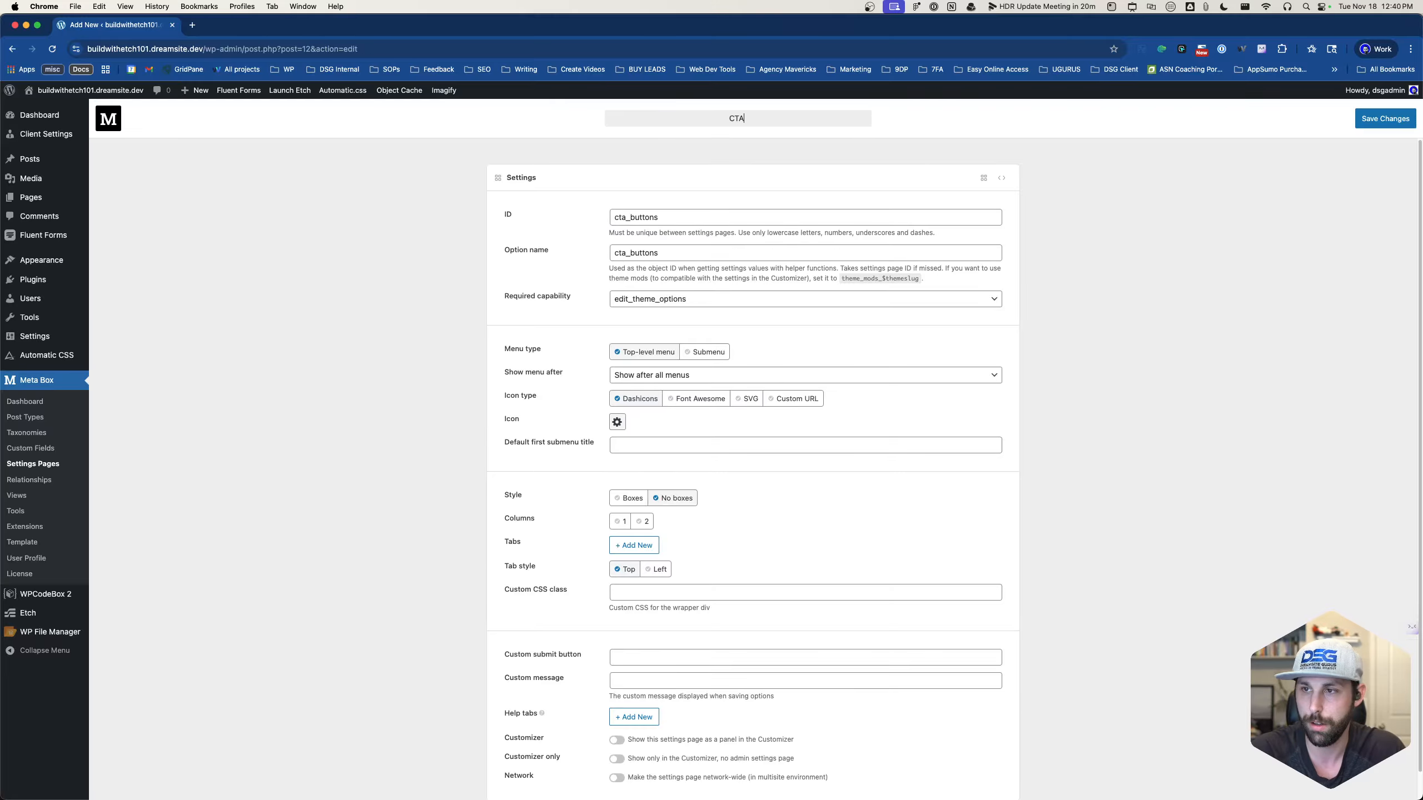
{"action": "type", "text": " BUttons"}
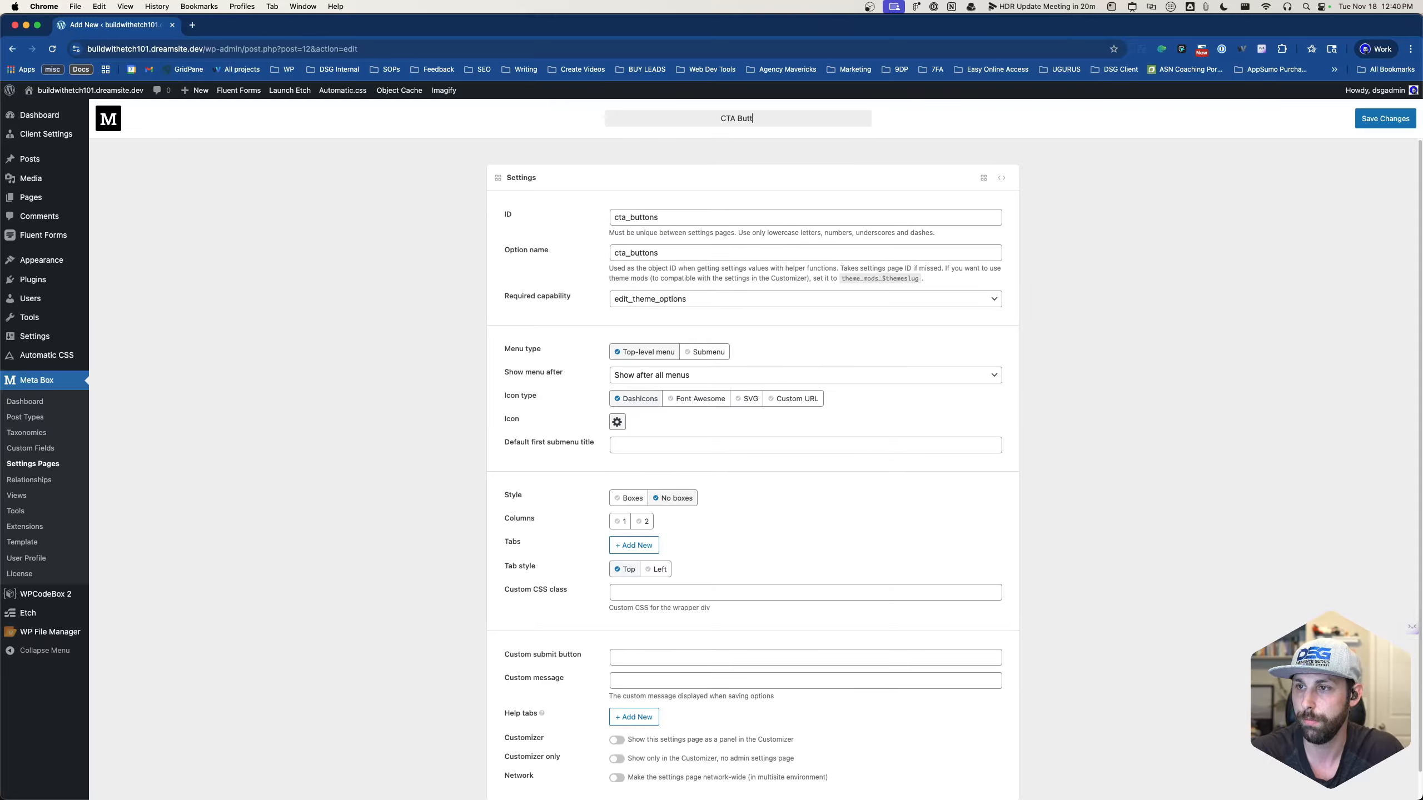
- Make CTA Buttons a submenu under Client Settings and save it
{"action": "left_click", "coordinate": [617, 422]}
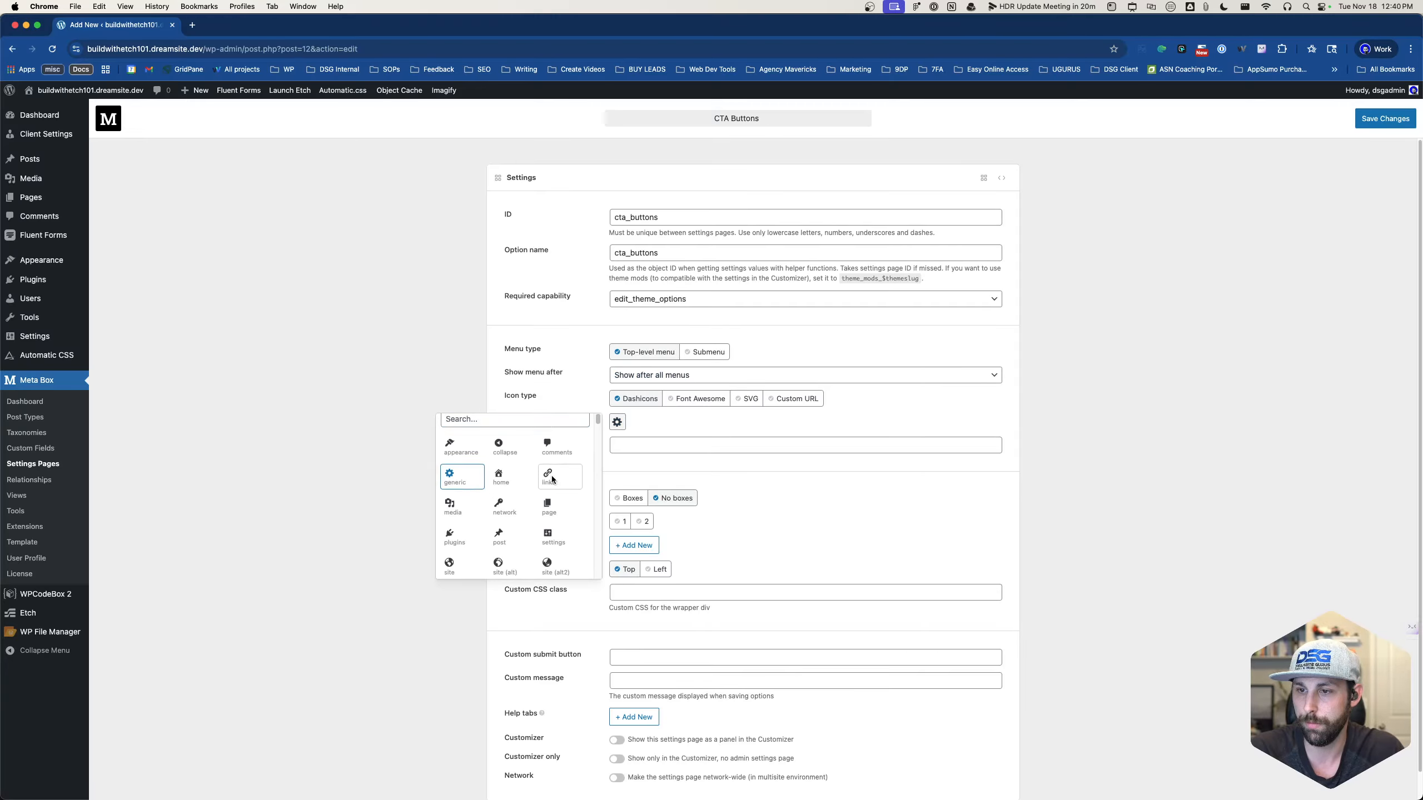
{"action": "left_click", "coordinate": [634, 434]}
{"action": "left_click", "coordinate": [661, 377]}
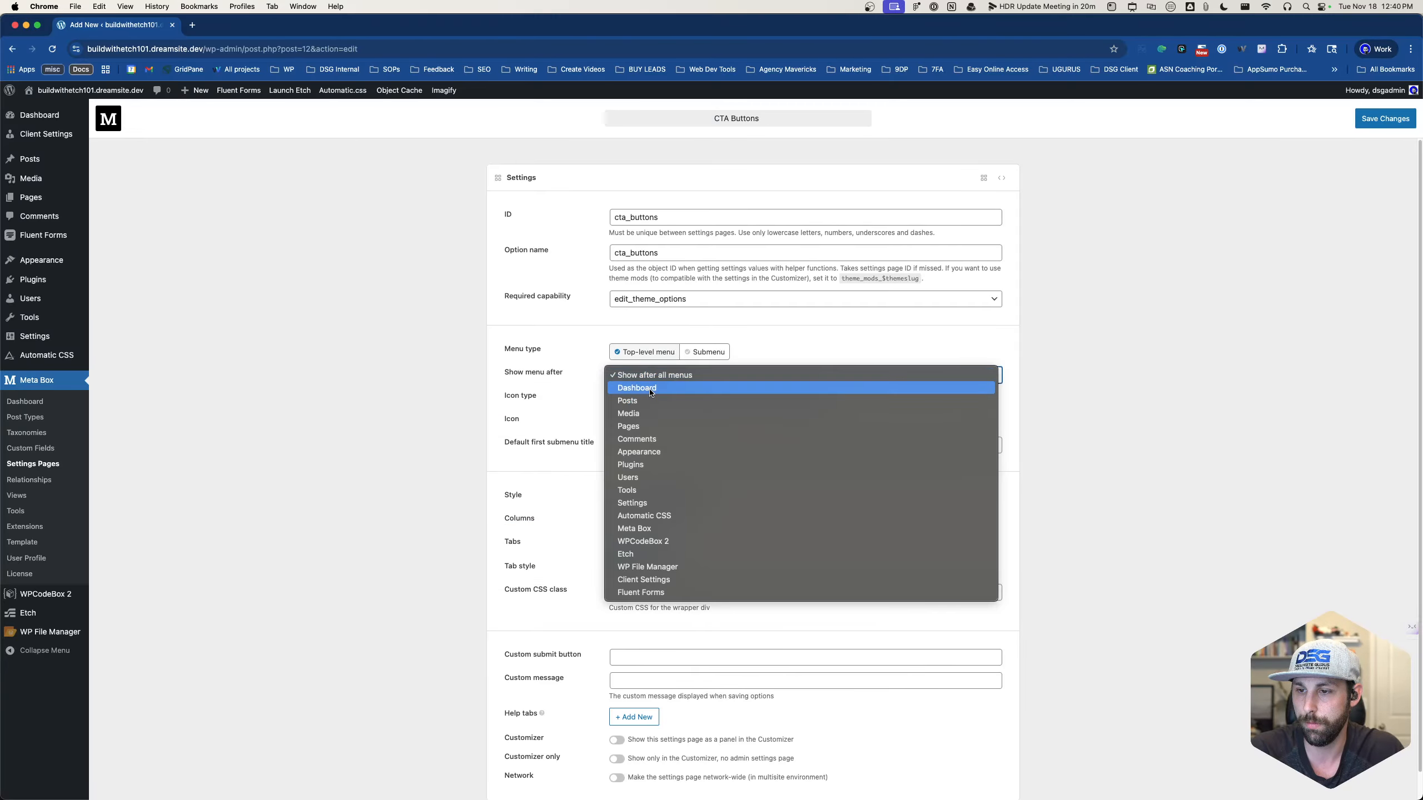
{"action": "left_click", "coordinate": [669, 590]}
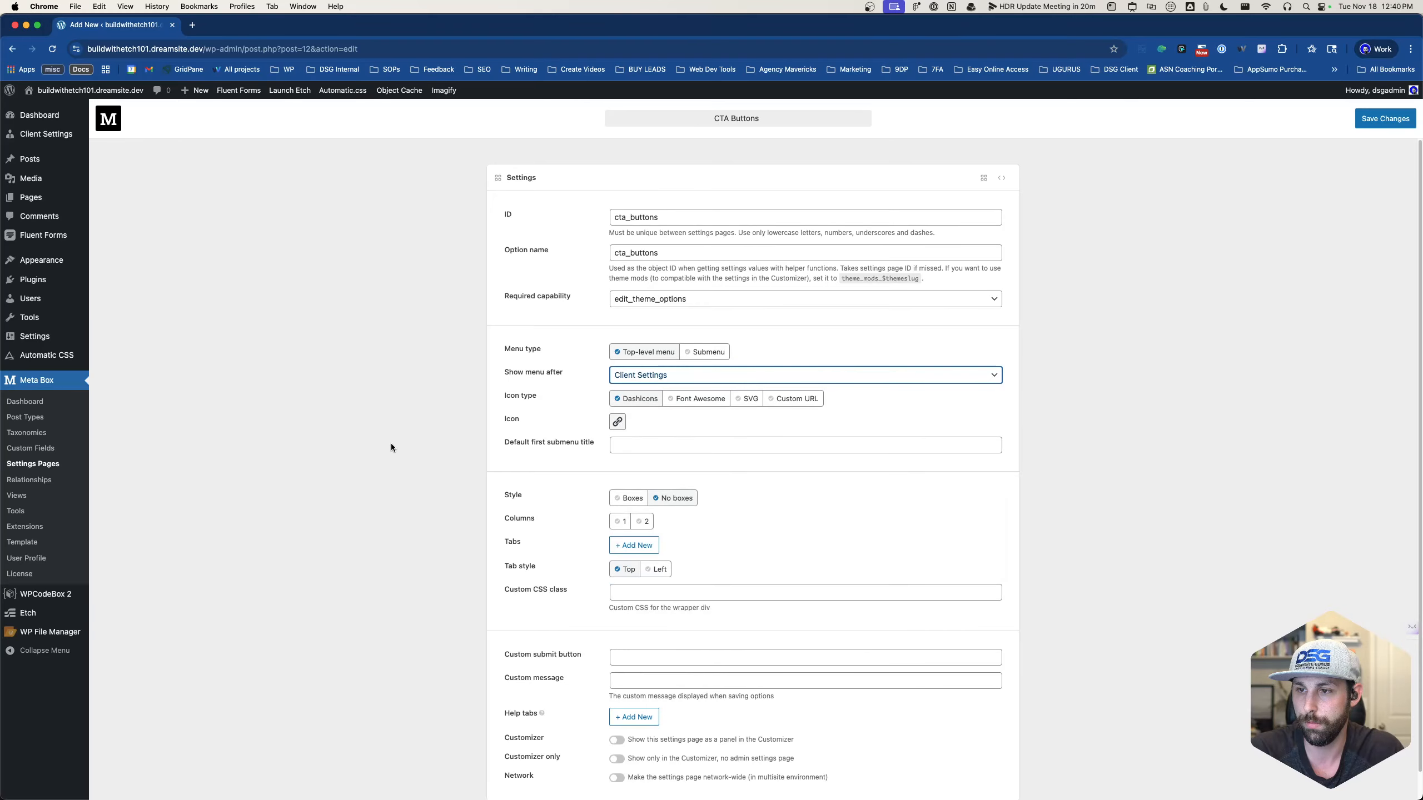
{"action": "left_click", "coordinate": [709, 353]}
{"action": "left_click", "coordinate": [666, 378]}
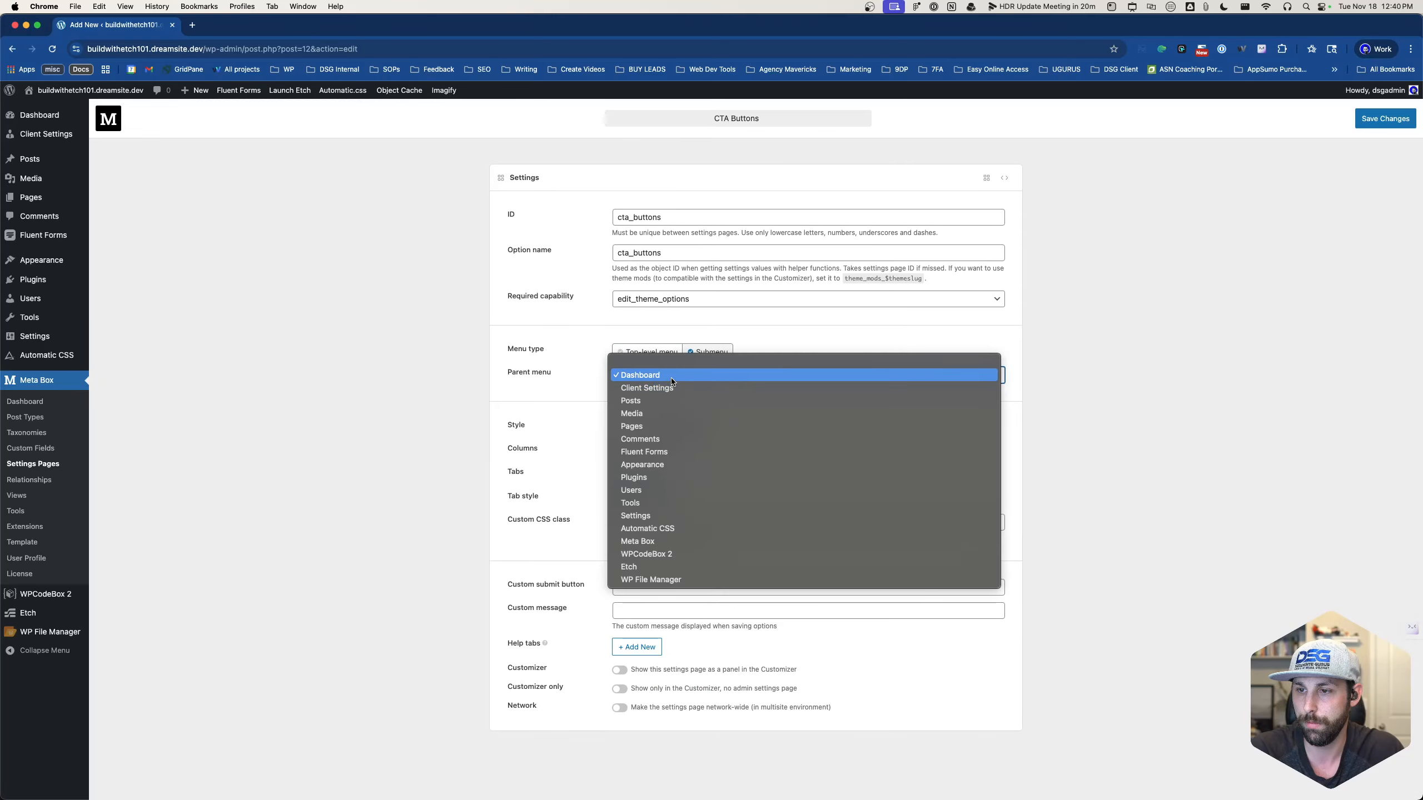
{"action": "left_click", "coordinate": [645, 389]}
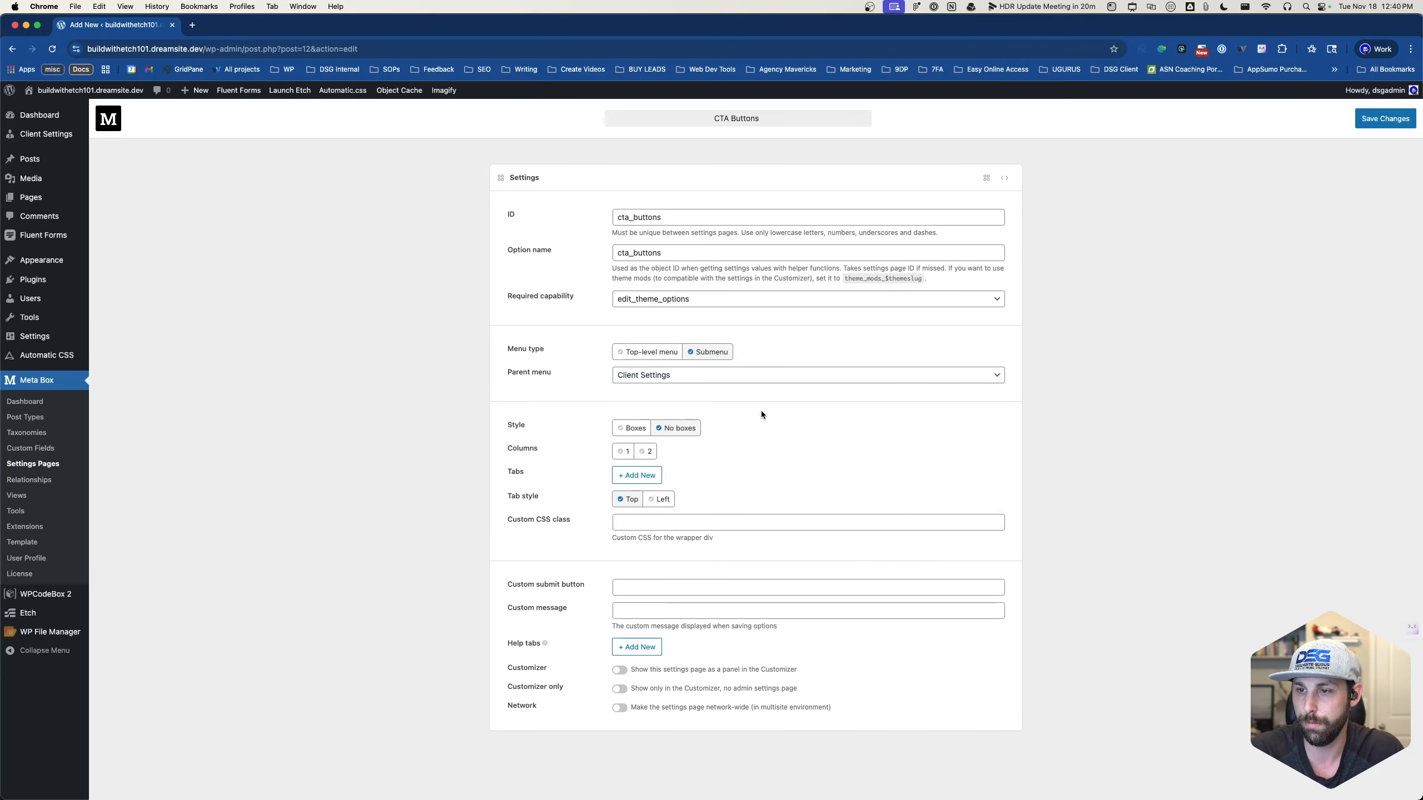
{"action": "left_click", "coordinate": [1364, 128]}
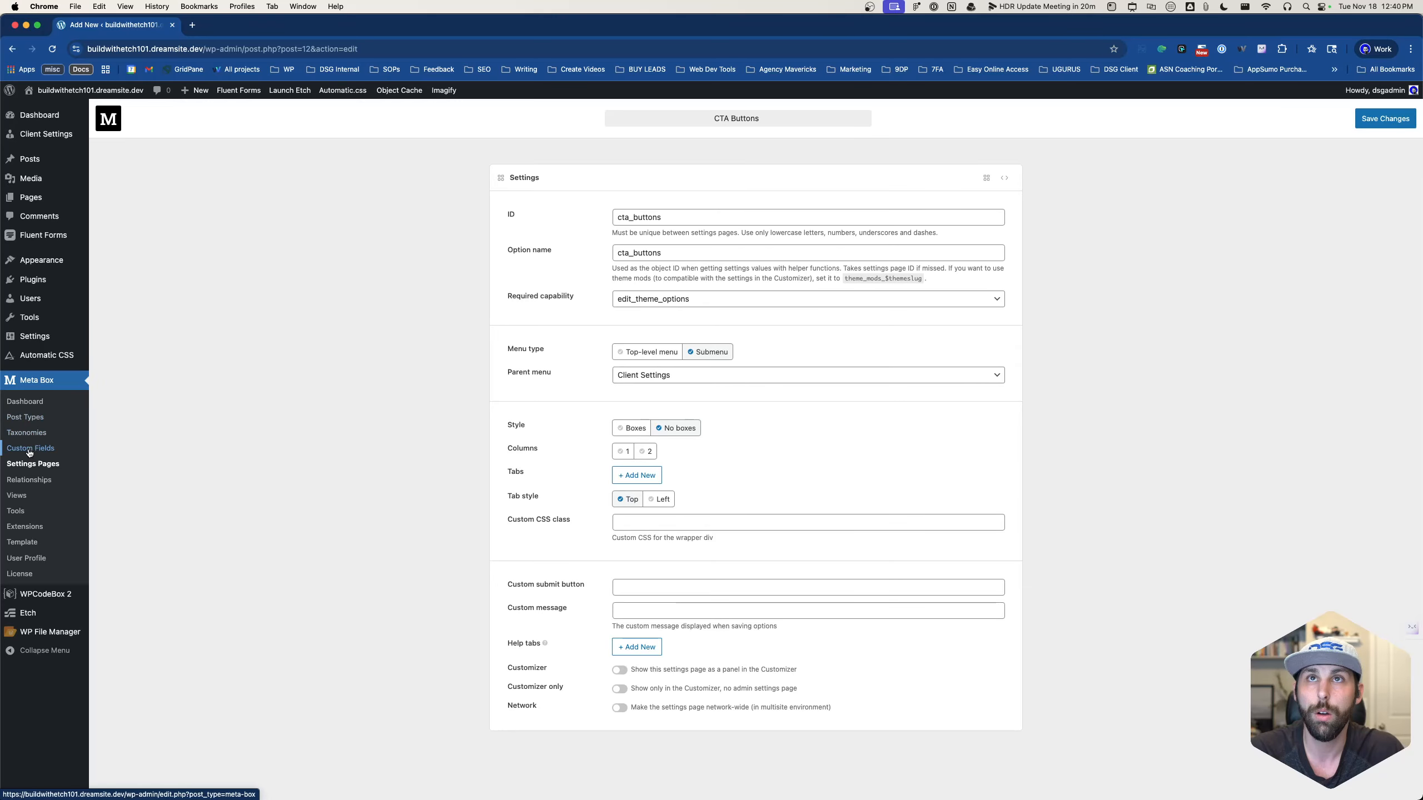
{"action": "mouse_move", "coordinate": [51, 135]}
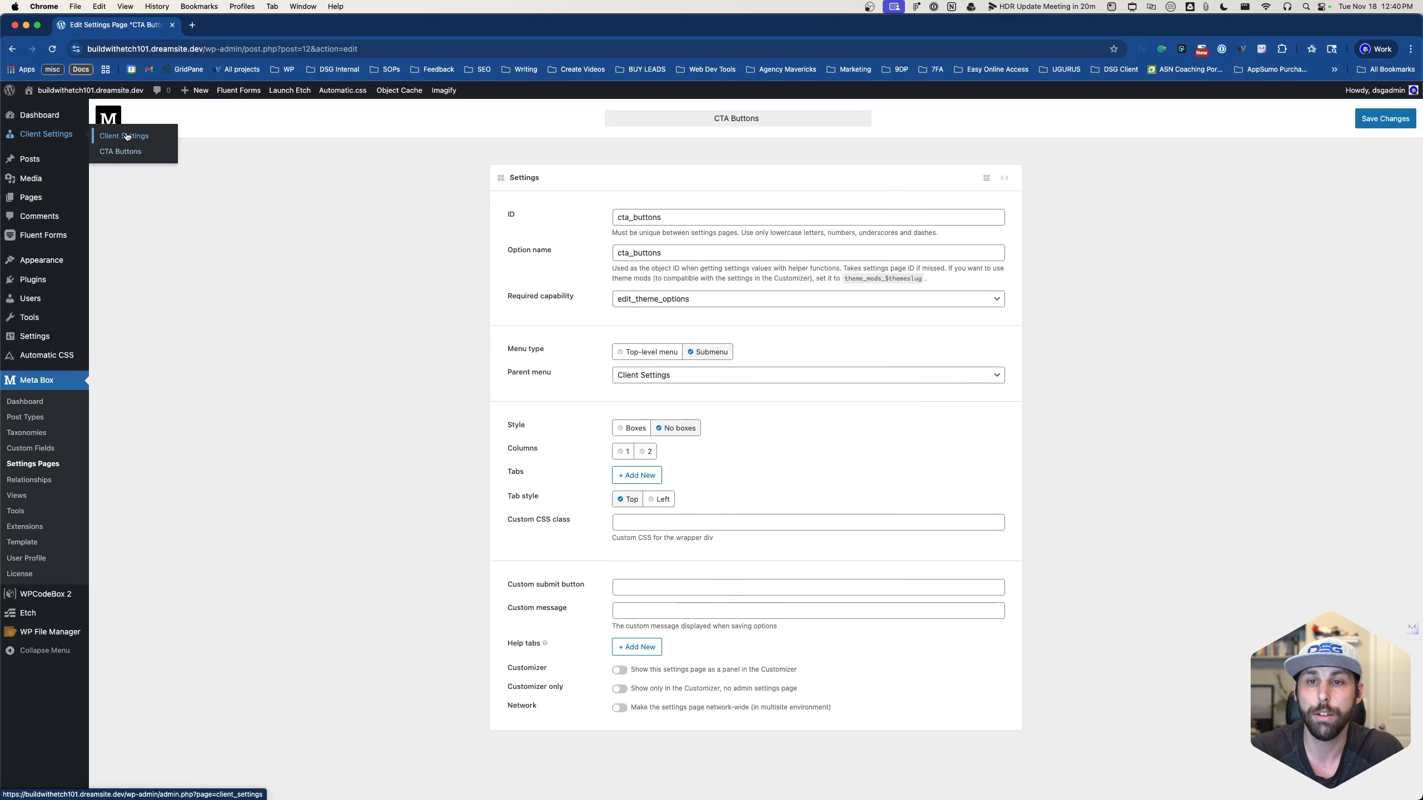
- Drop the started social links settings page, clearing its ID, and go to Custom Fields
{"action": "left_click", "coordinate": [44, 465]}
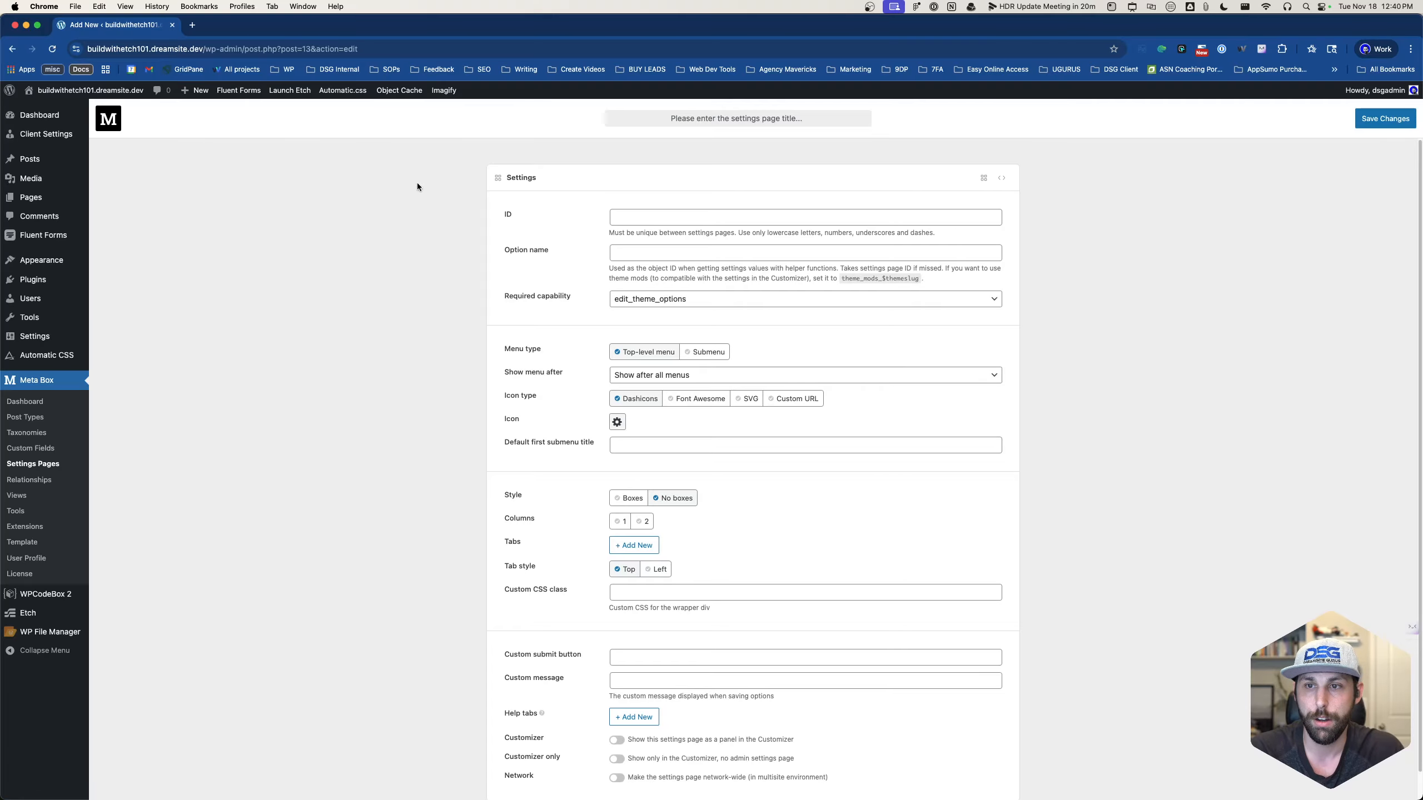
{"action": "left_click", "coordinate": [649, 217]}
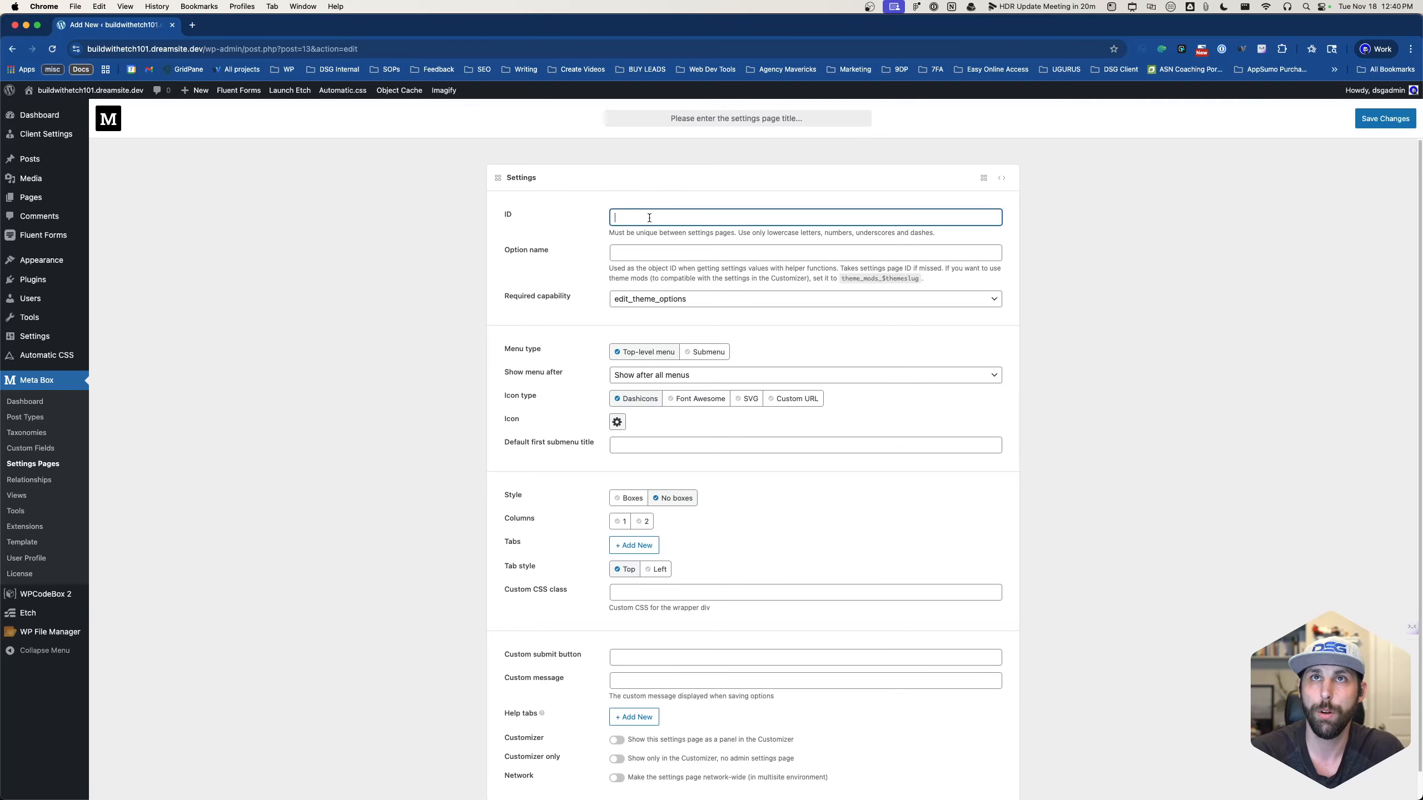
{"action": "type", "text": "socail"}
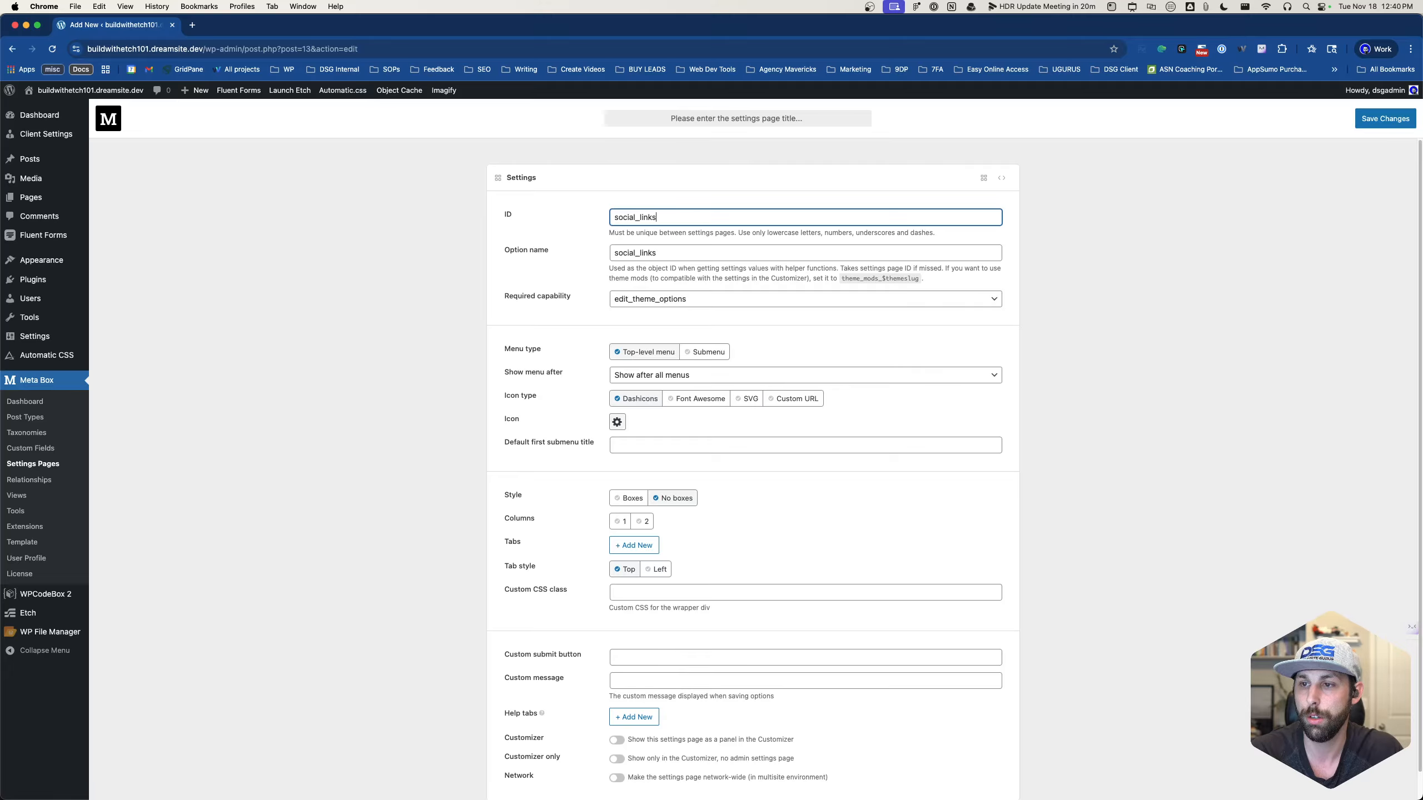
{"action": "double_click", "coordinate": [672, 215]}
{"action": "key", "text": "BackSpace"}
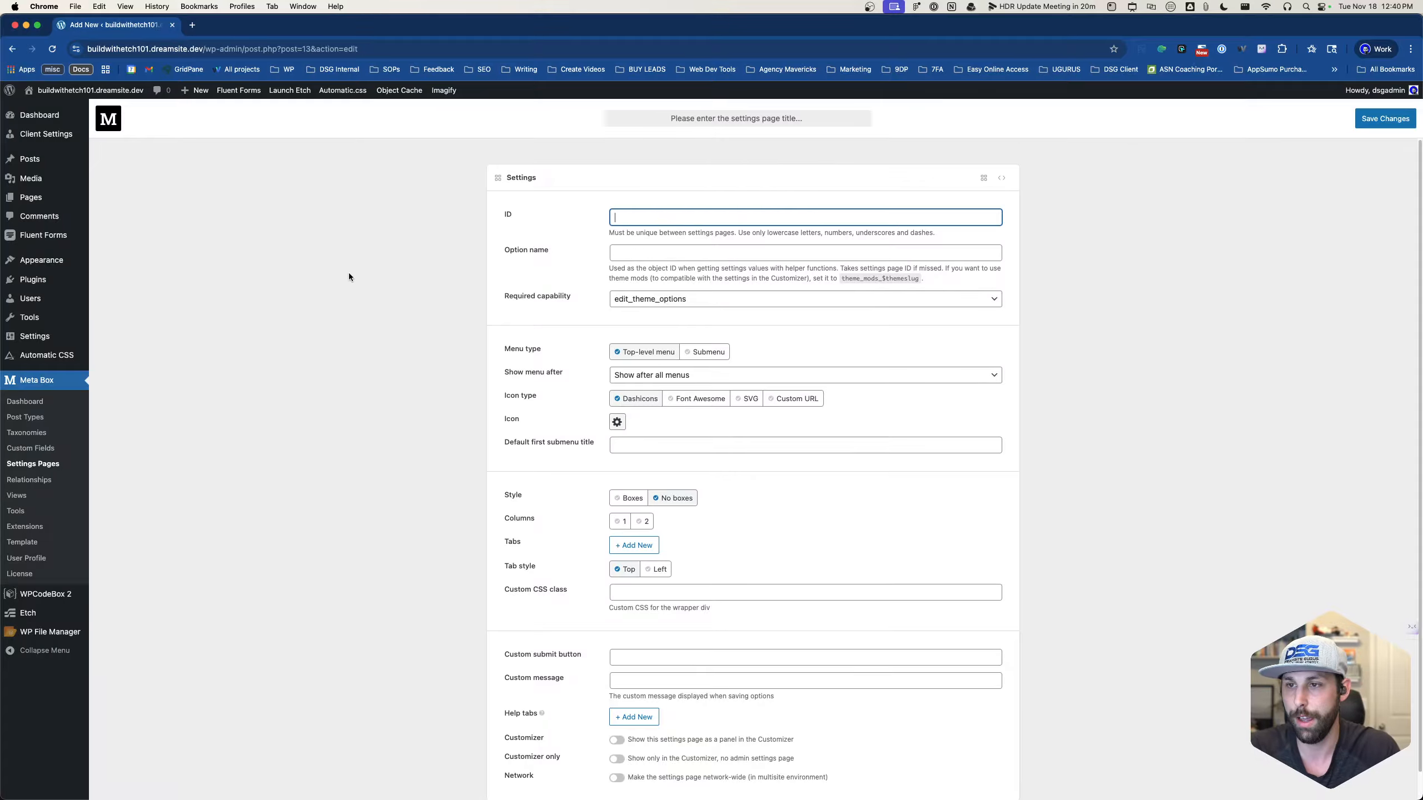
{"action": "left_click", "coordinate": [32, 451]}
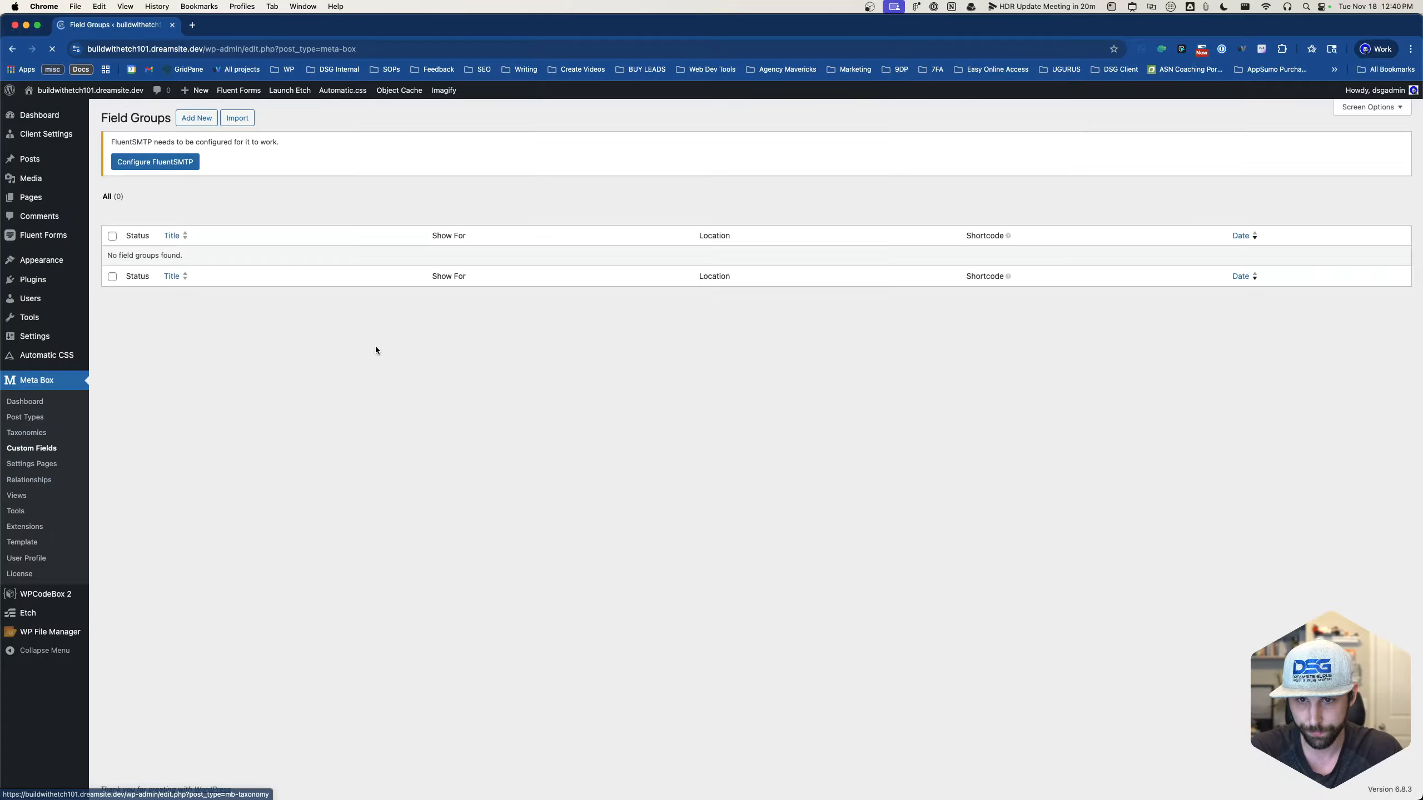
- Create a new field group located on the Client Settings settings page
{"action": "left_click", "coordinate": [188, 118]}
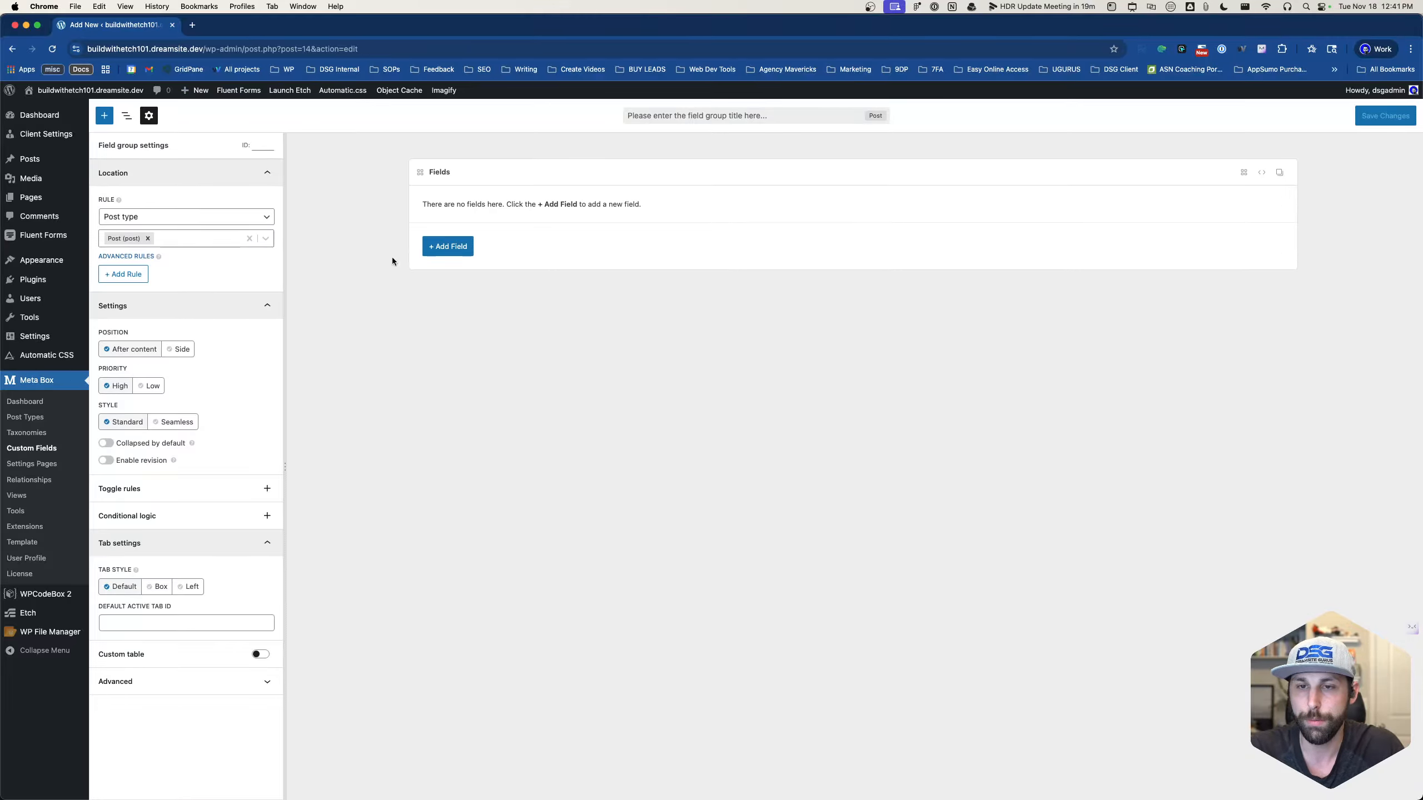
{"action": "left_click", "coordinate": [216, 238]}
{"action": "left_click", "coordinate": [172, 239]}
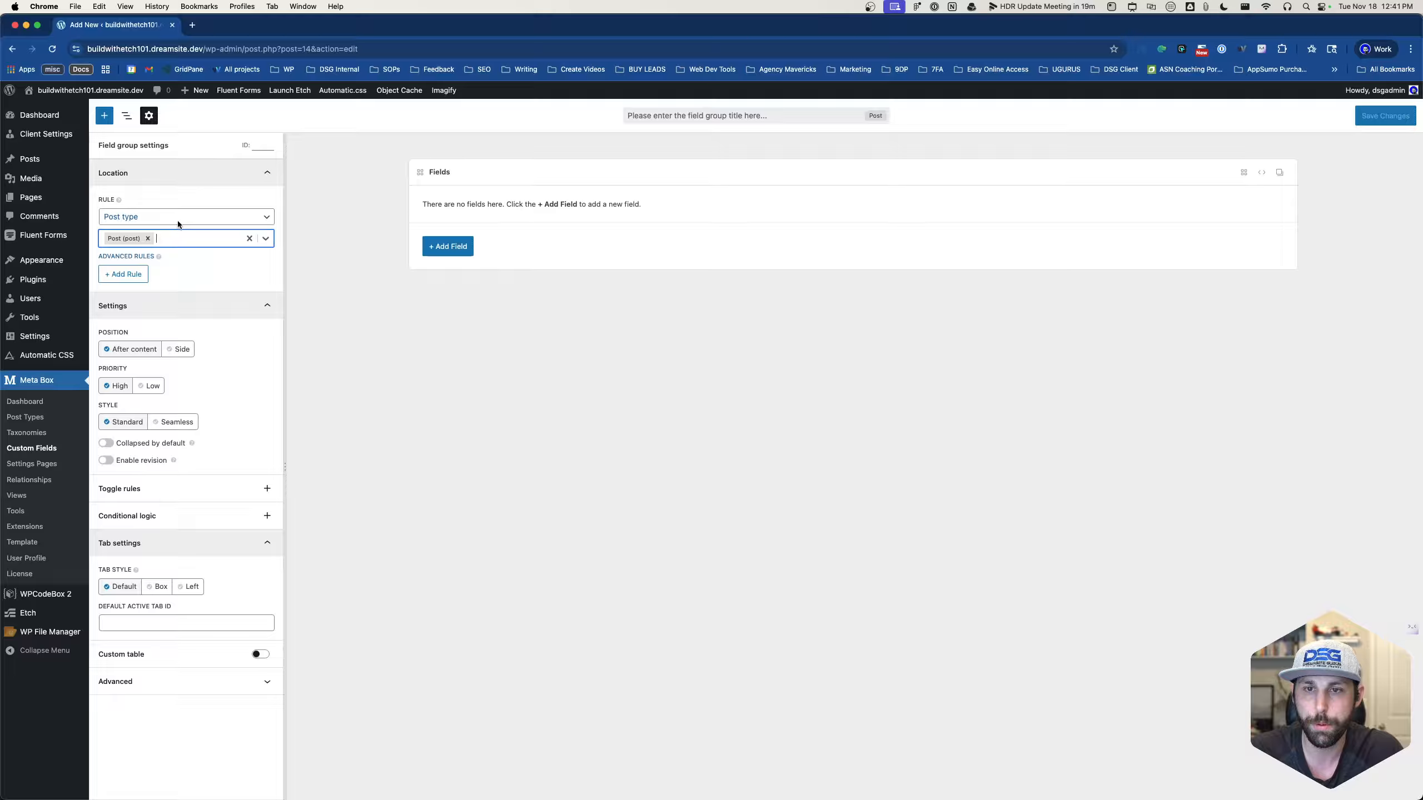
{"action": "left_click", "coordinate": [177, 217]}
{"action": "left_click", "coordinate": [166, 269]}
{"action": "left_click", "coordinate": [173, 236]}
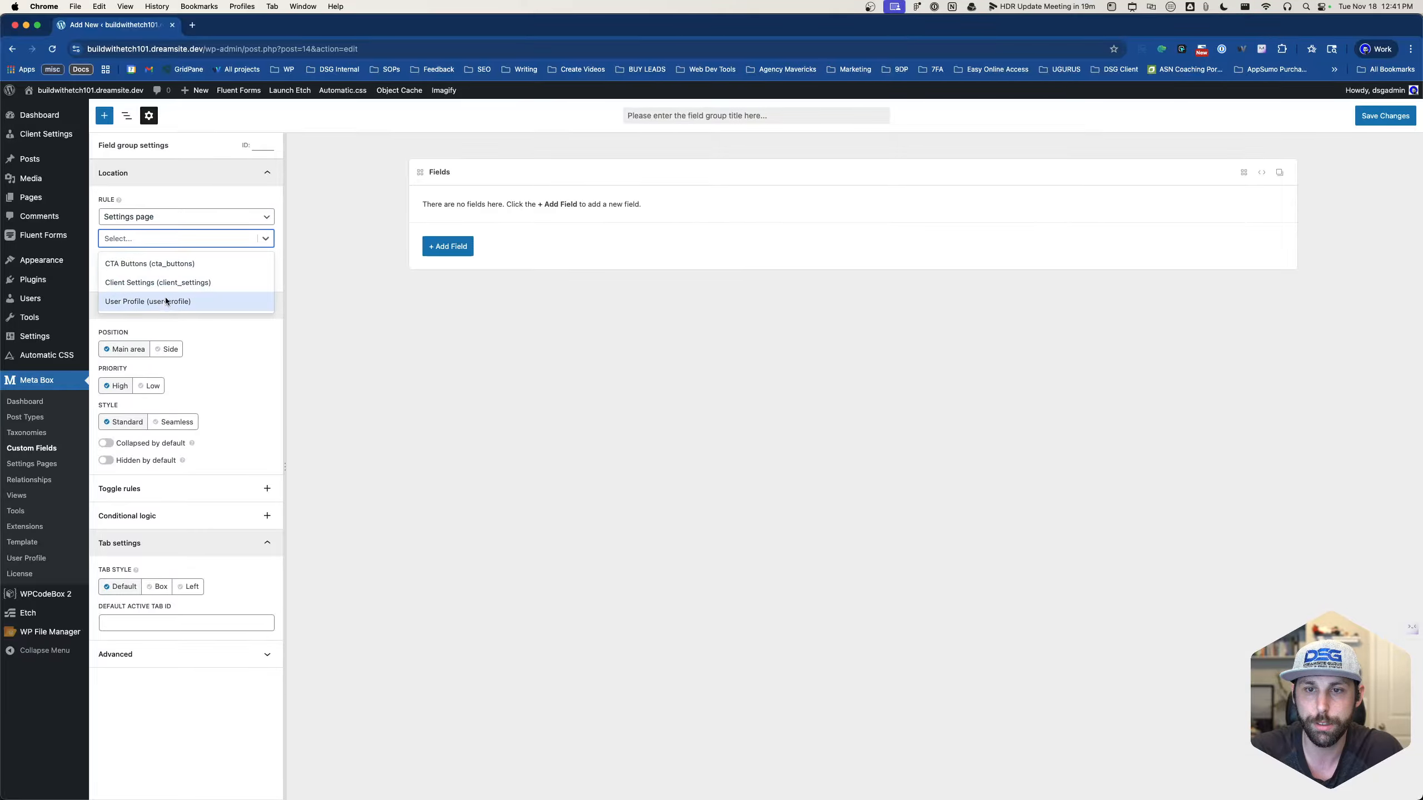
{"action": "left_click", "coordinate": [202, 283]}
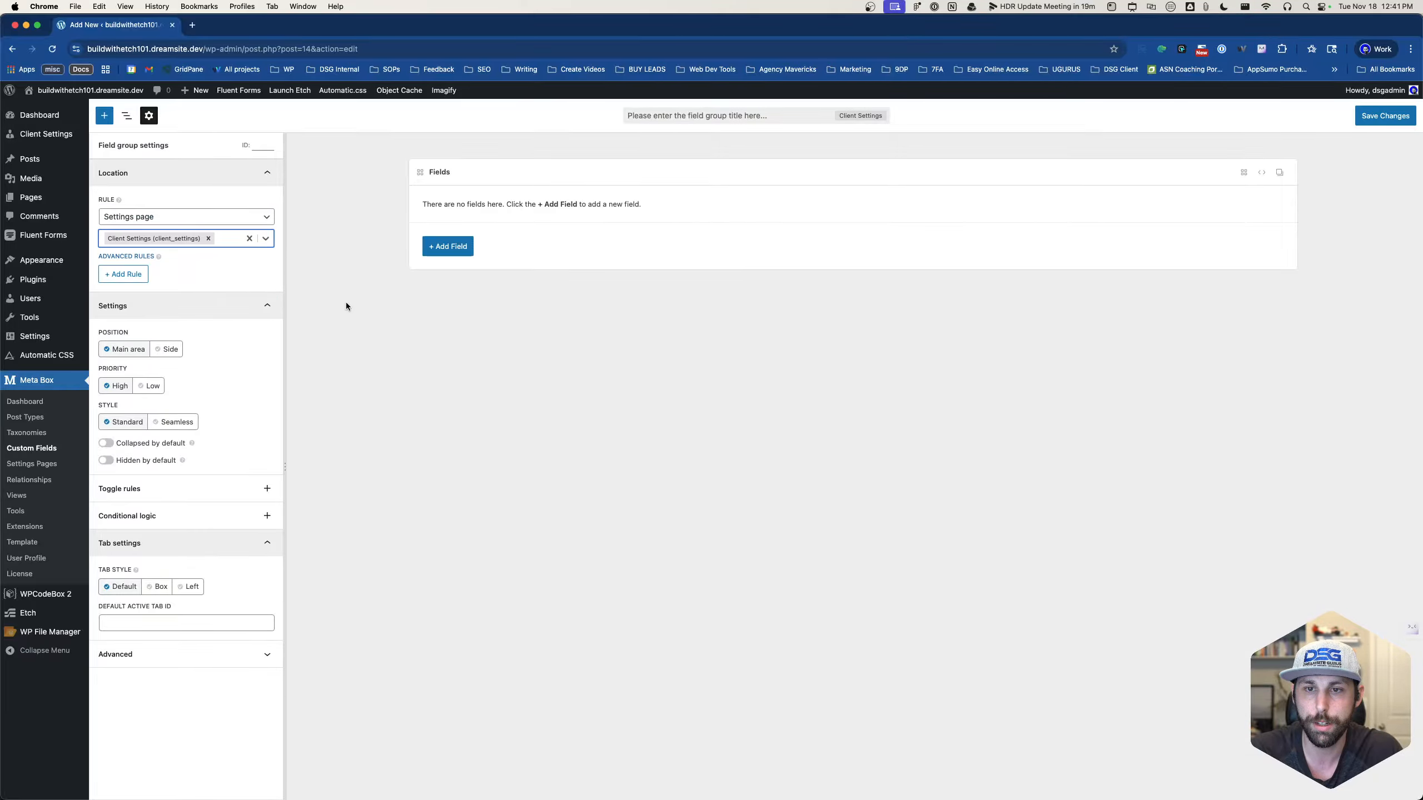
- Add a Single Image field labelled 'Logo over dark background' with ID logo_dark-bg
{"action": "left_click", "coordinate": [438, 252]}
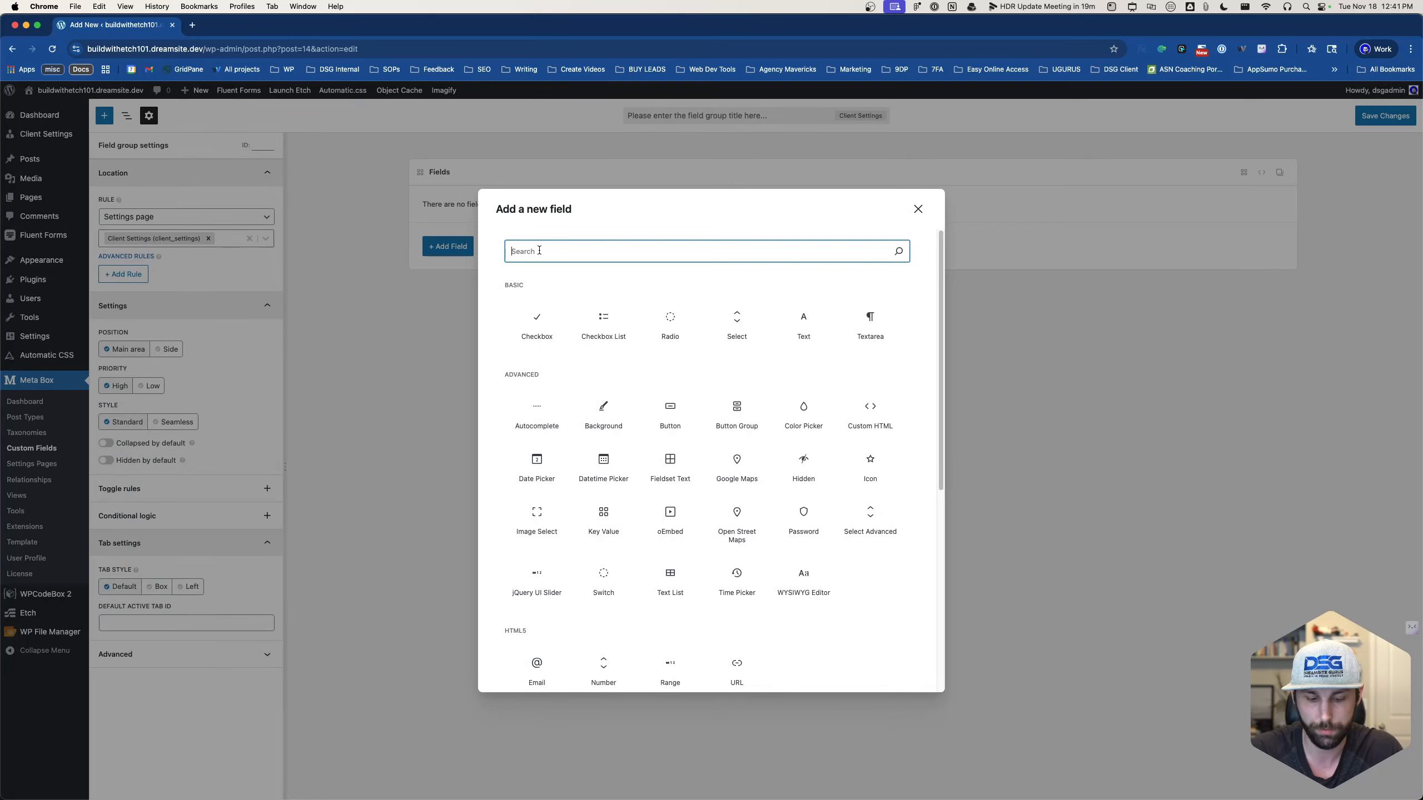
{"action": "type", "text": "image"}
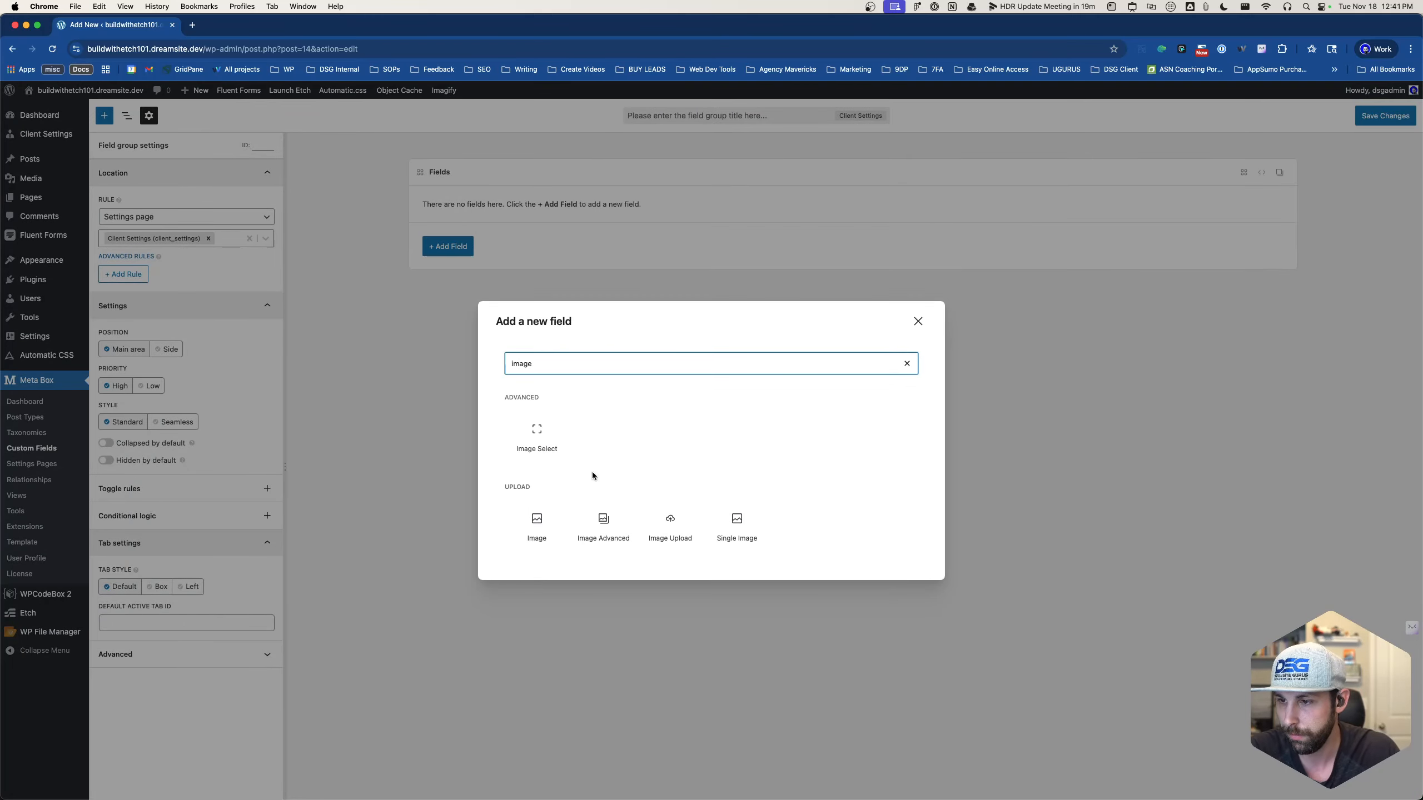
{"action": "left_click", "coordinate": [736, 523]}
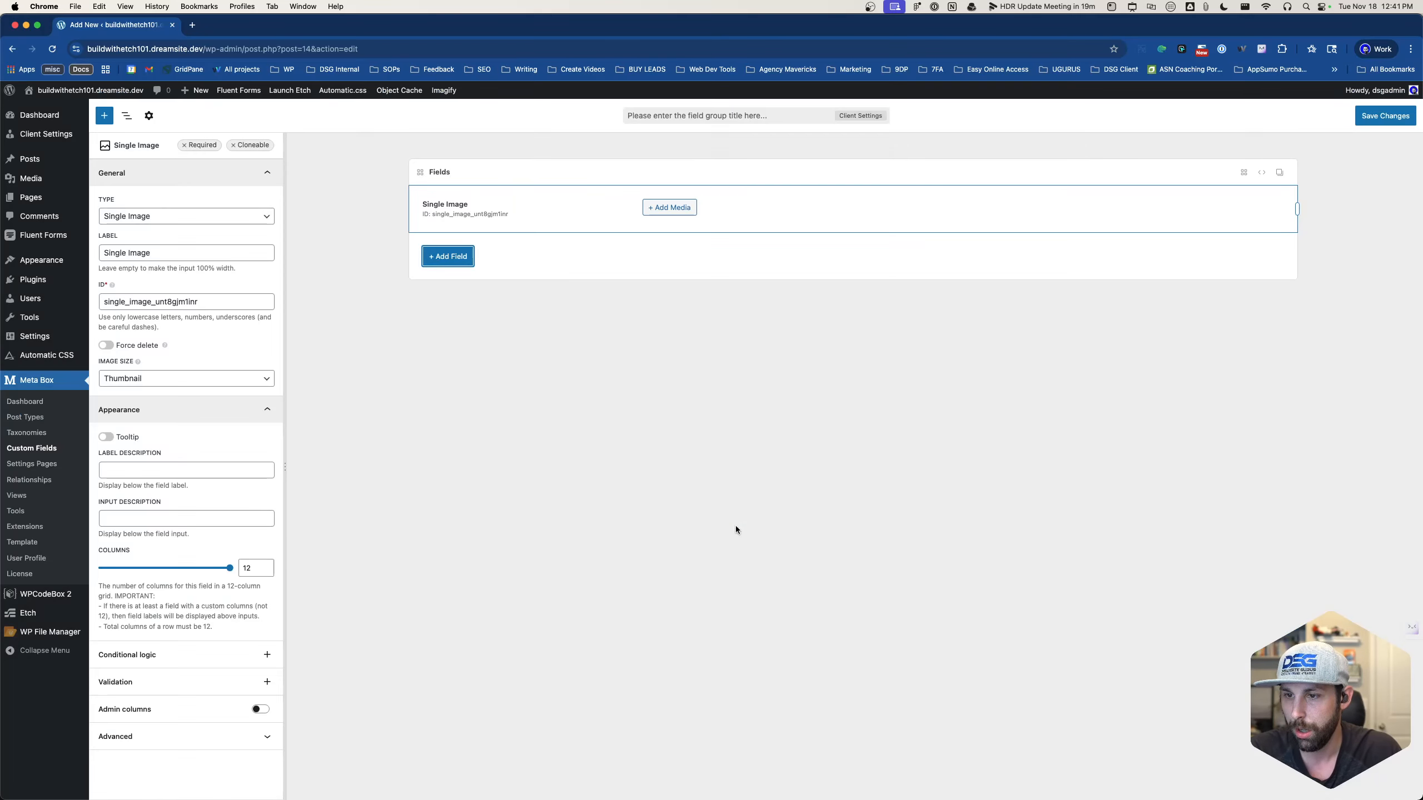
{"action": "double_click", "coordinate": [456, 204]}
{"action": "left_click", "coordinate": [162, 216]}
{"action": "left_click", "coordinate": [161, 216]}
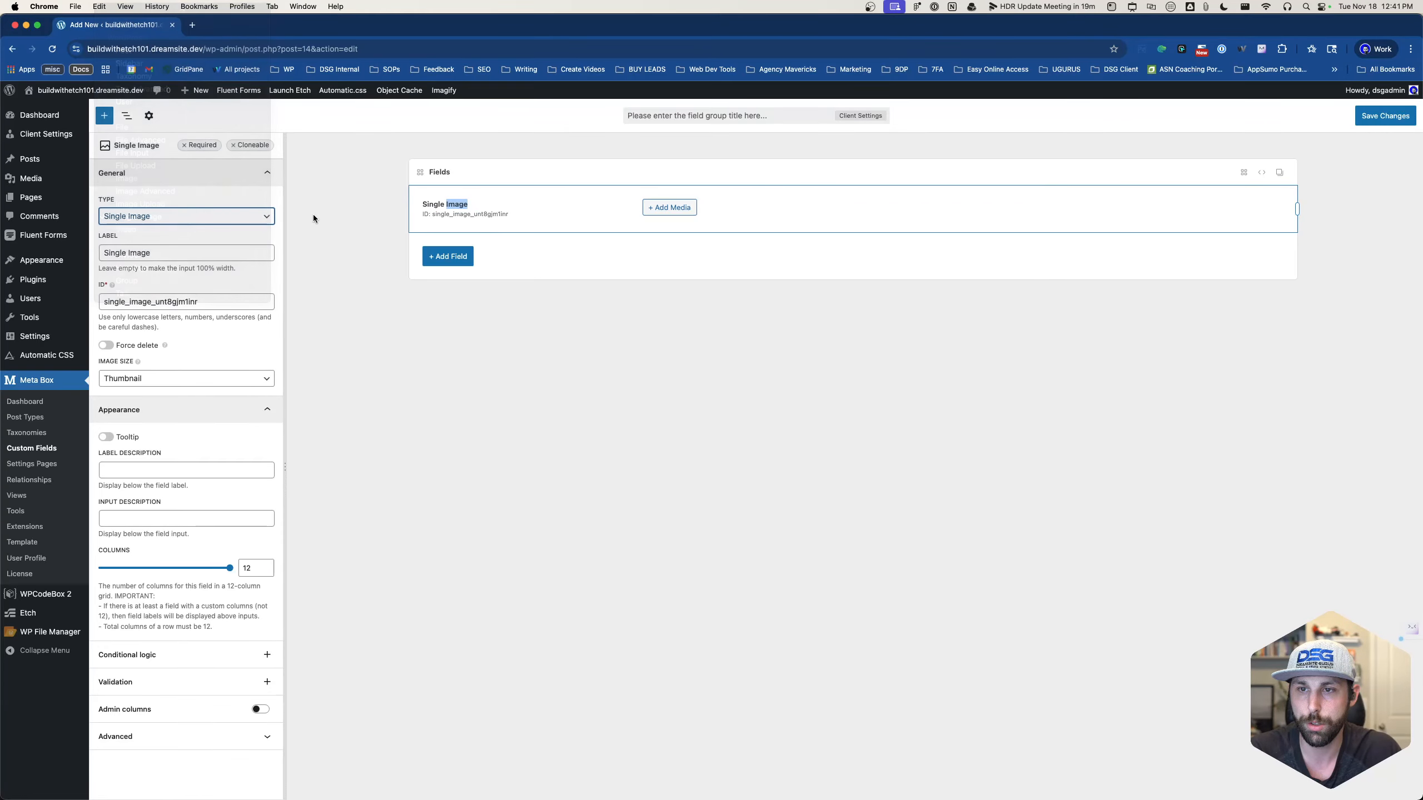
{"action": "triple_click", "coordinate": [193, 249]}
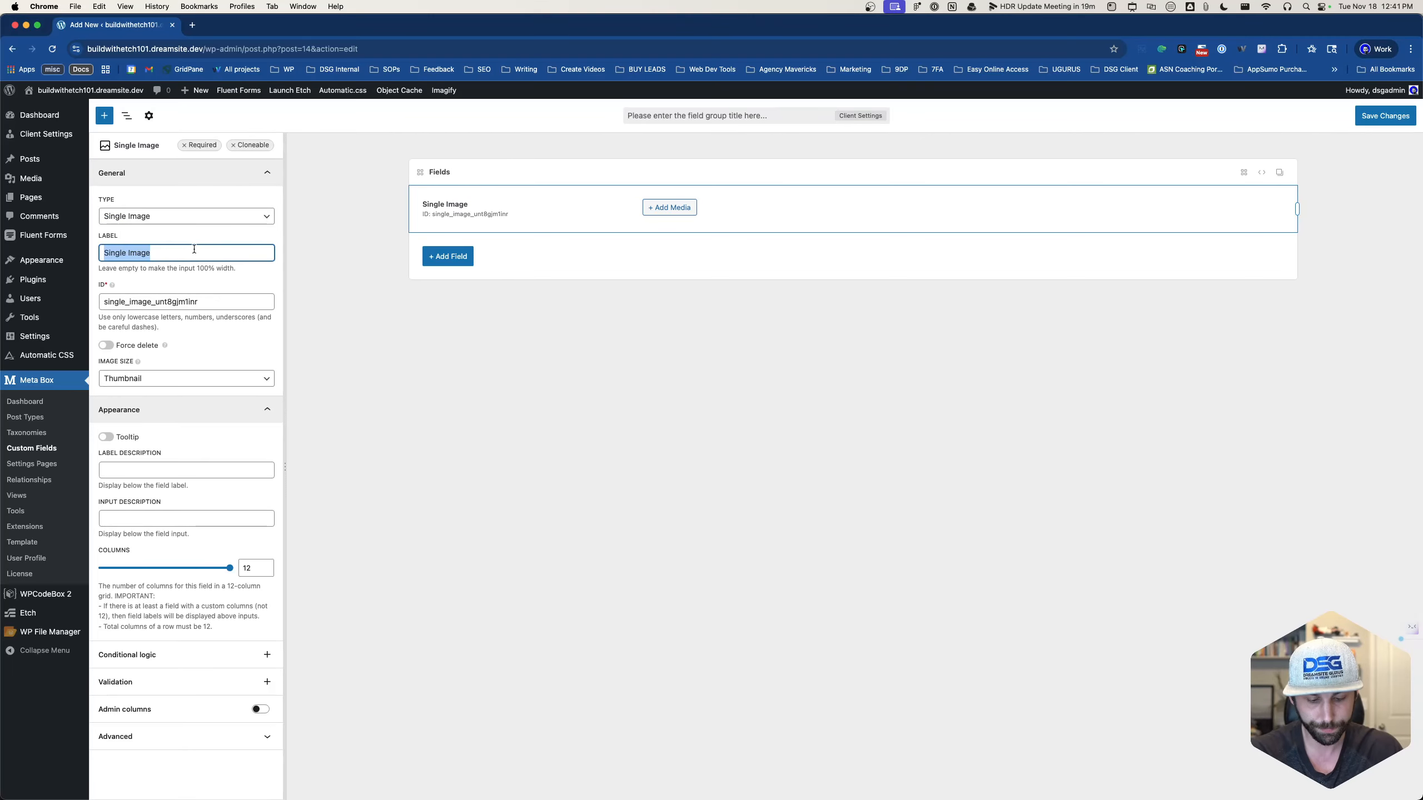
{"action": "type", "text": "Logo over "}
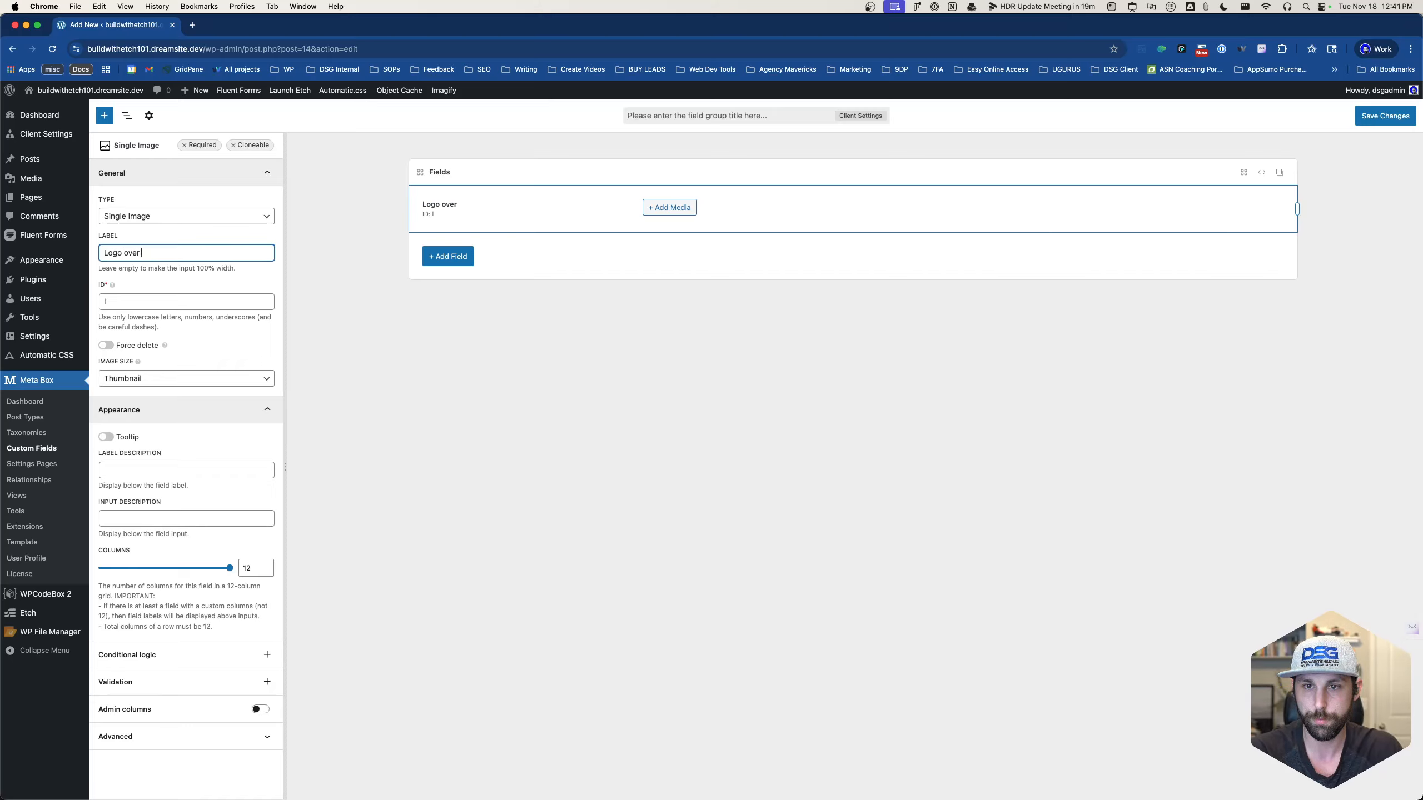
{"action": "type", "text": "D"}
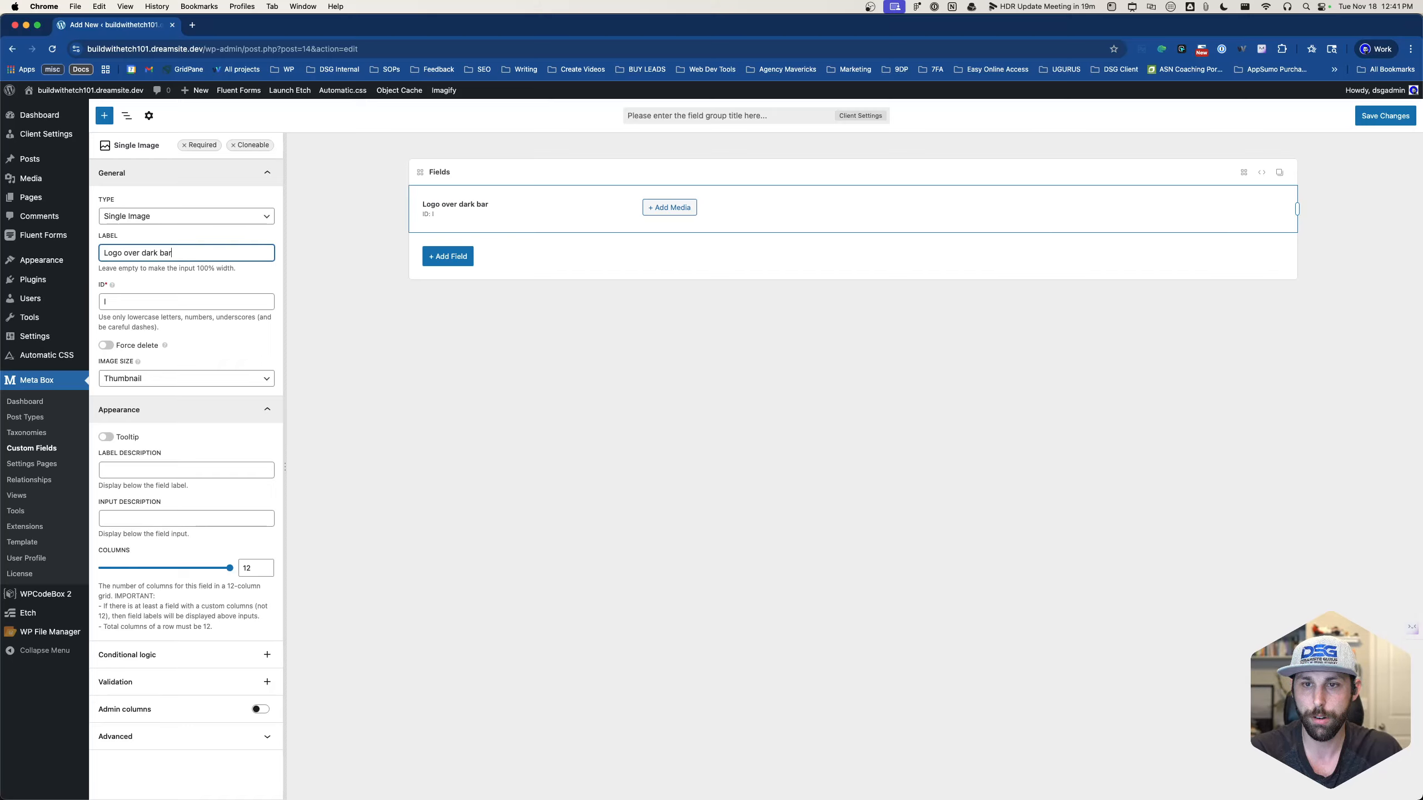
{"action": "type", "text": "ark background"}
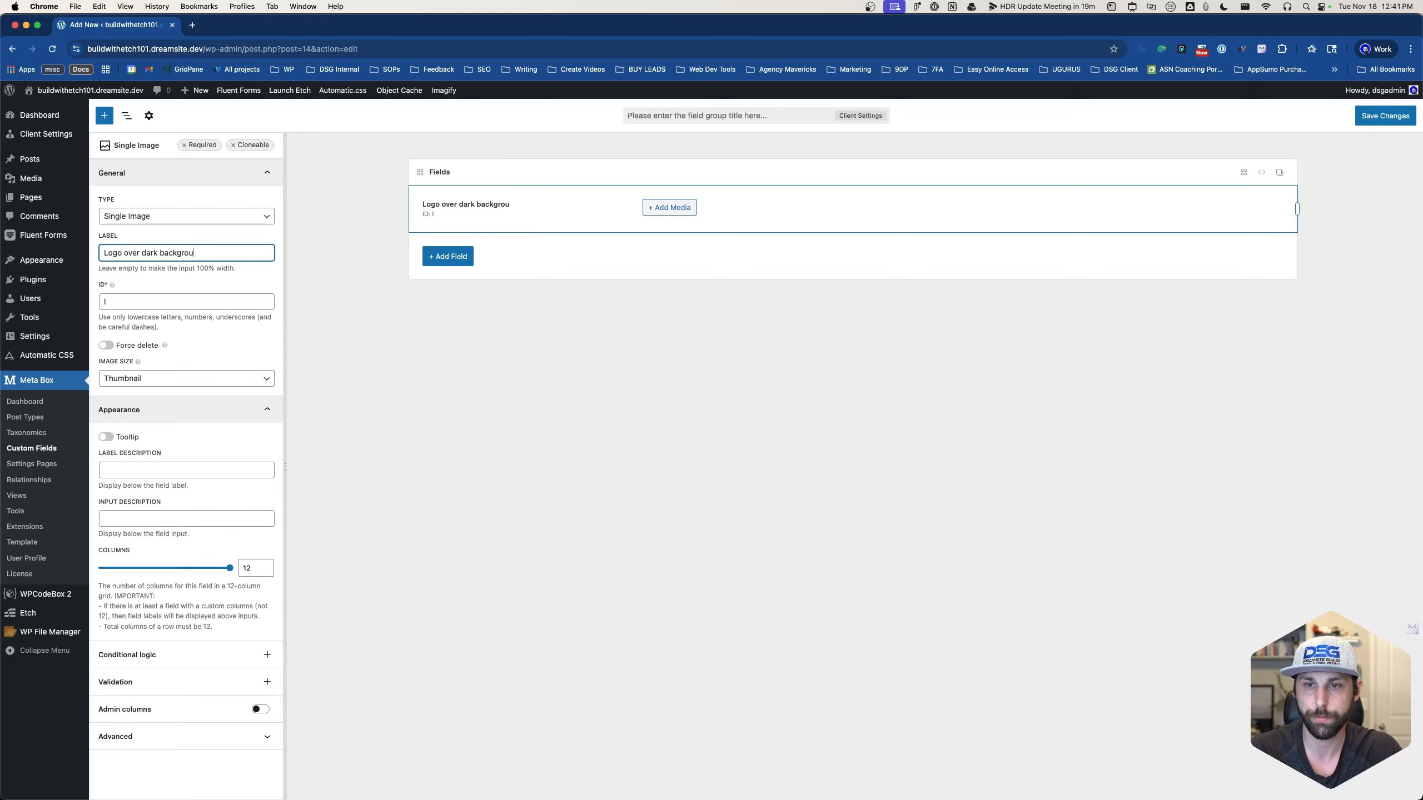
{"action": "left_click", "coordinate": [112, 284]}
{"action": "key", "text": "Tab"}
{"action": "type", "text": "l"}
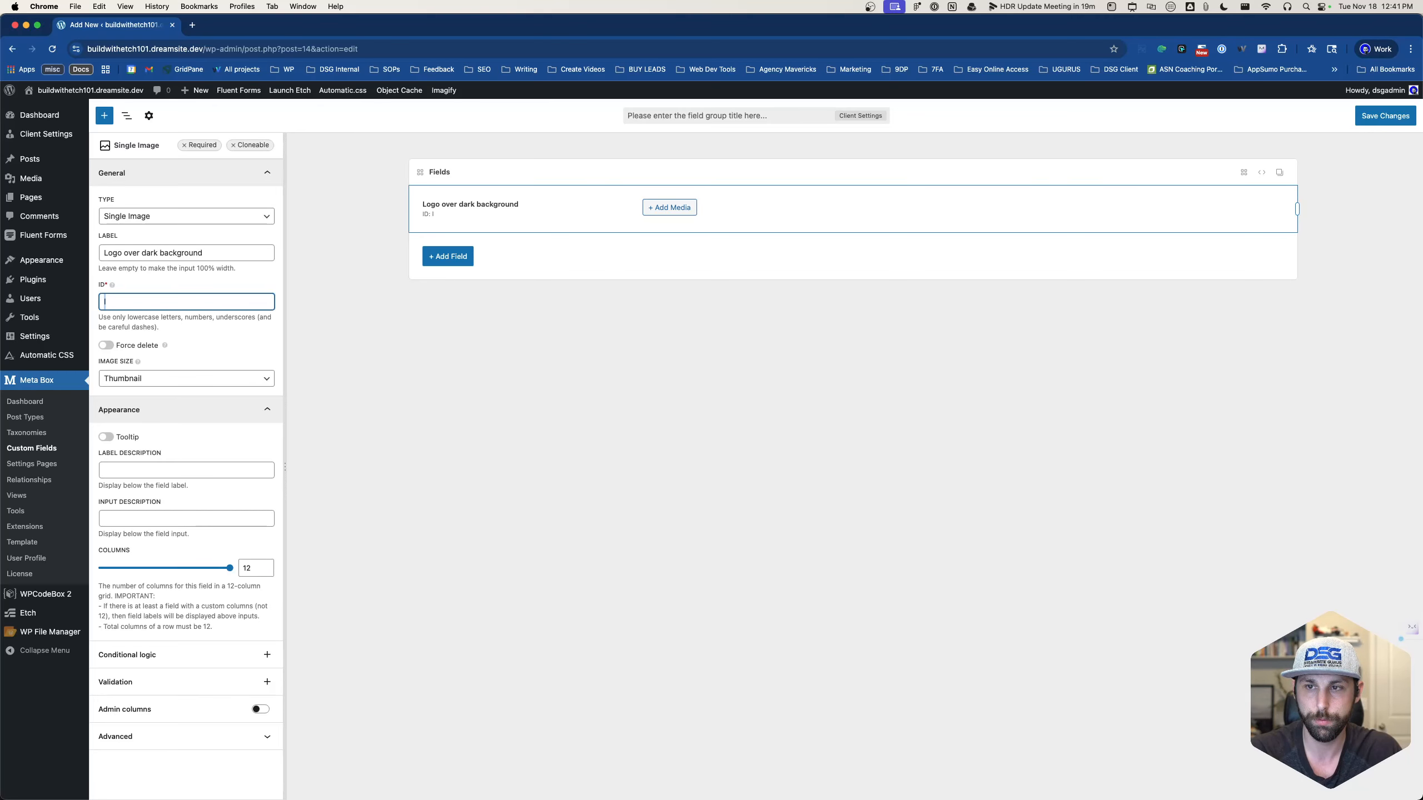
{"action": "type", "text": "og"}
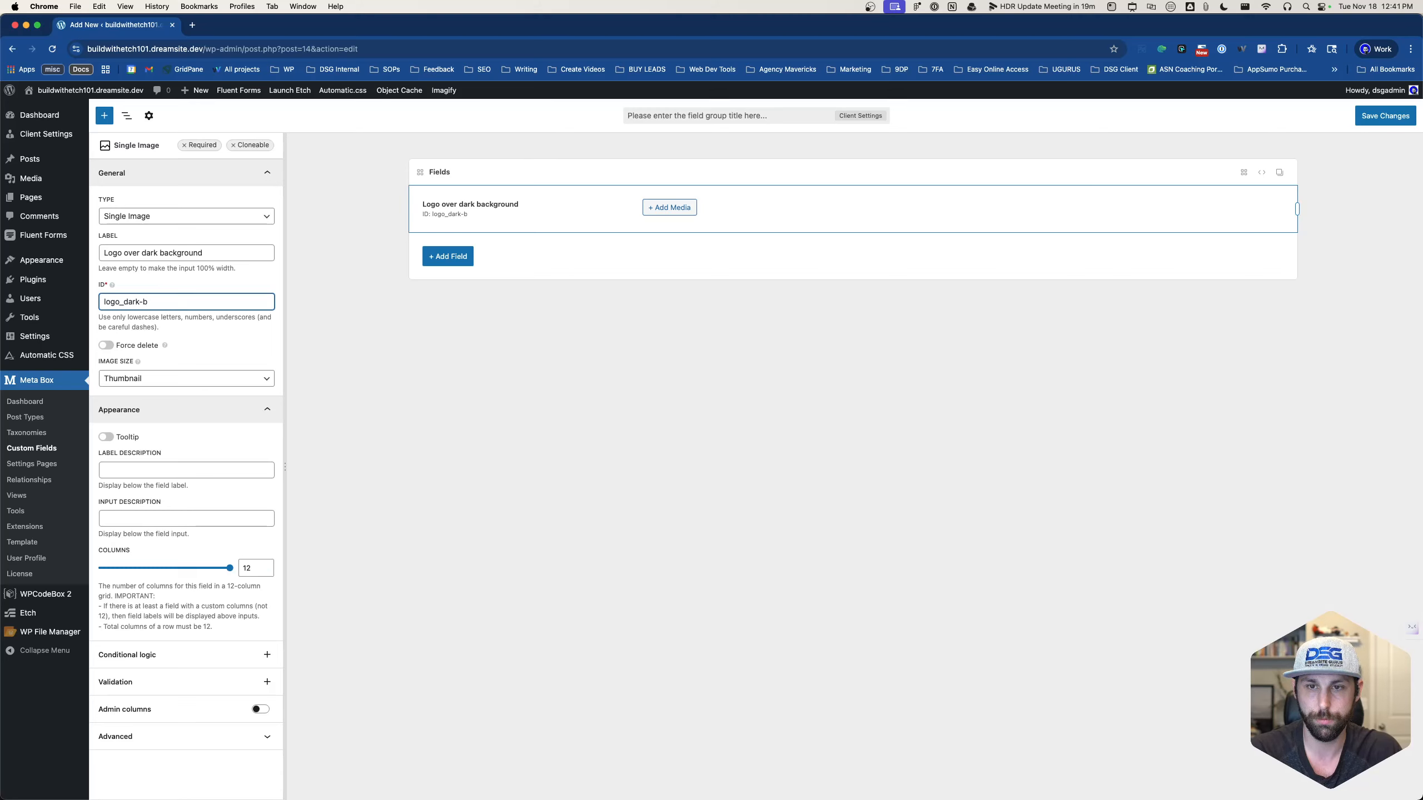
{"action": "type", "text": "o_darkbg"}
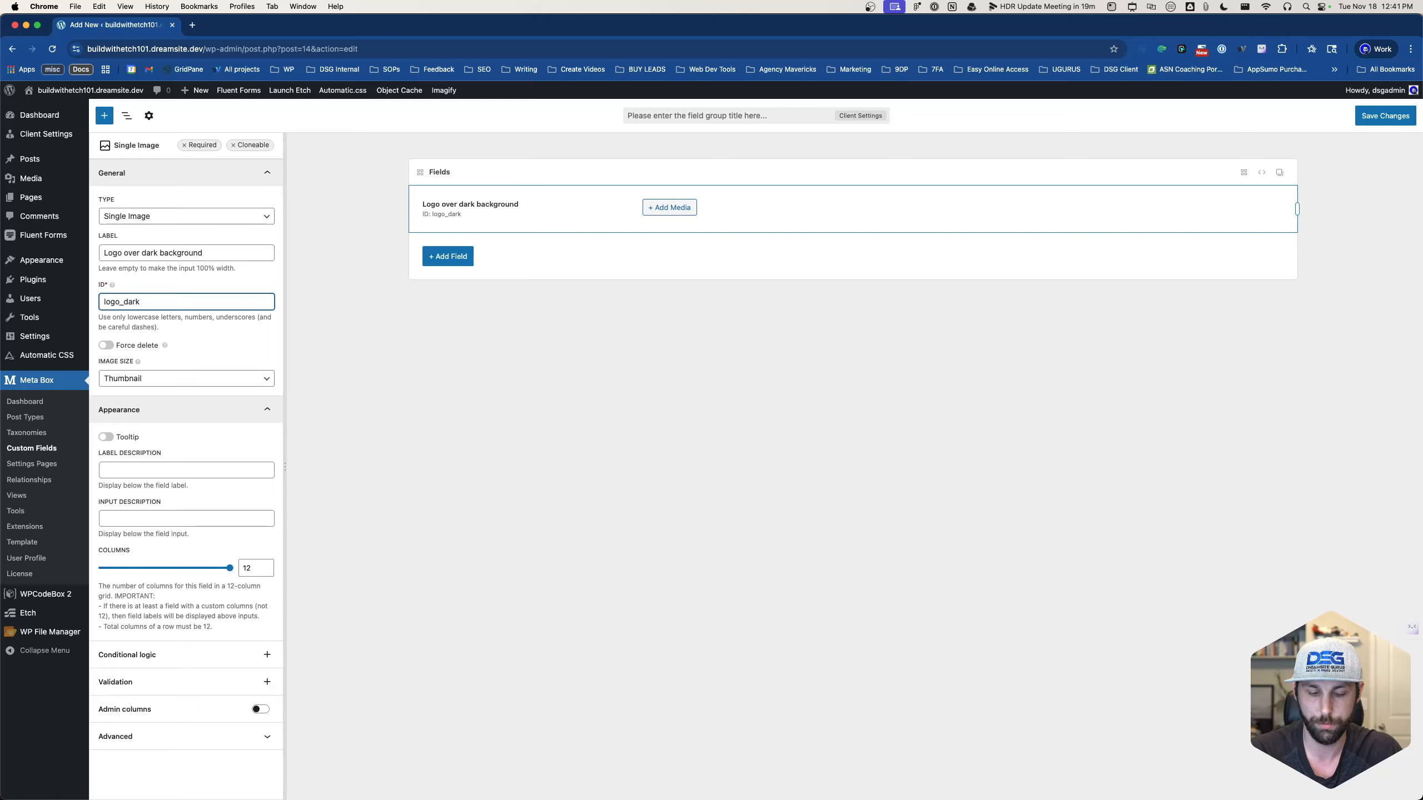
{"action": "type", "text": "bg"}
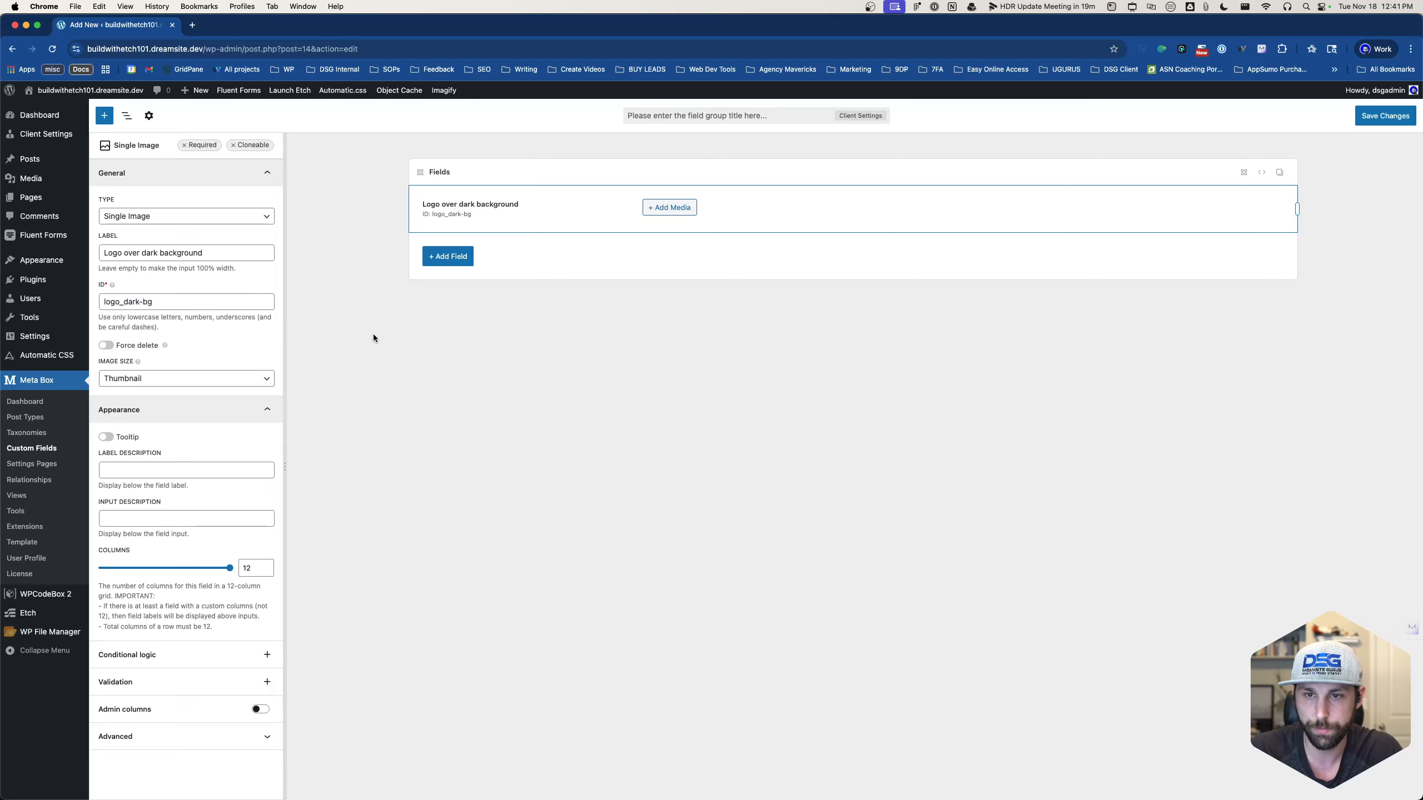
- Set its image size to Medium Large and label description to logo_dark-bg
{"action": "left_click", "coordinate": [196, 379]}
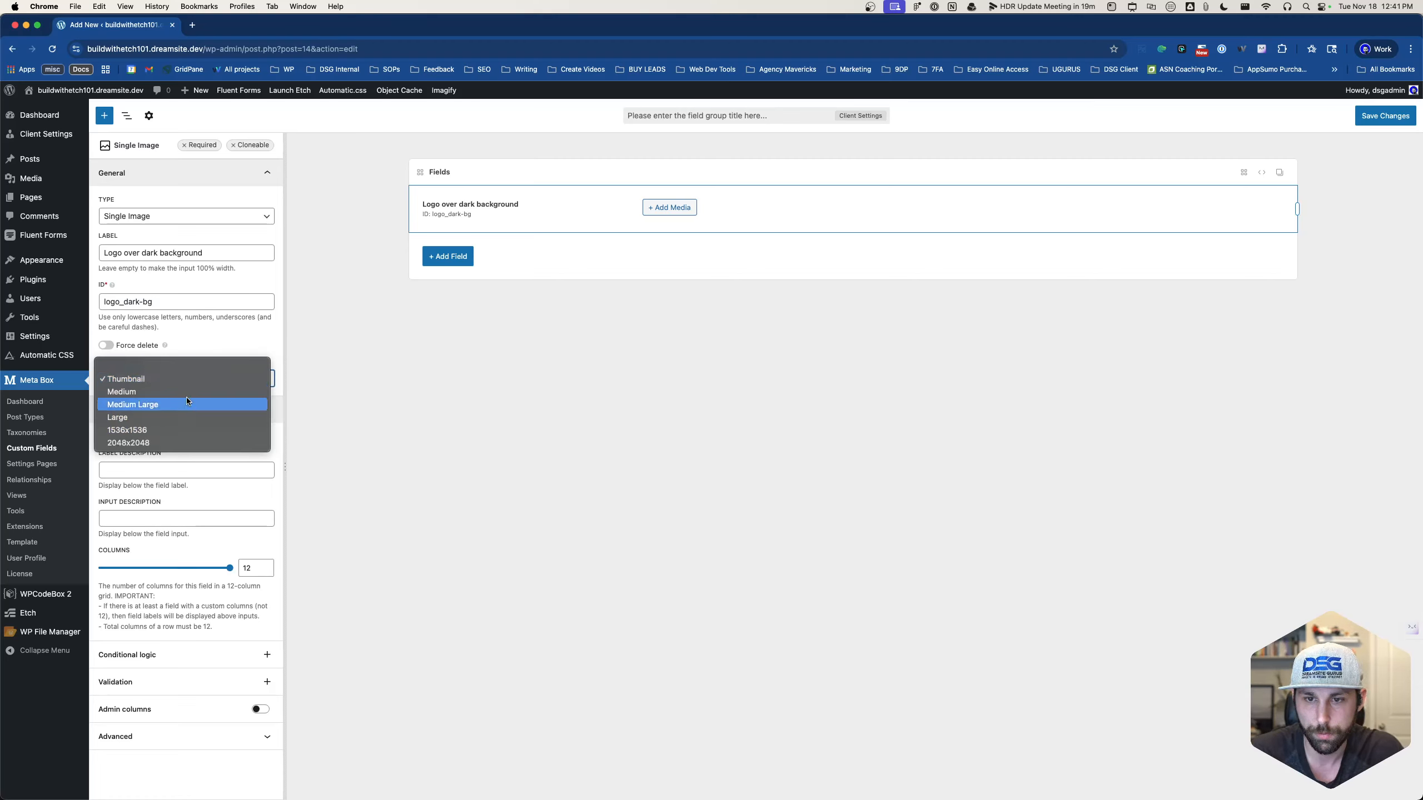
{"action": "left_click", "coordinate": [189, 404]}
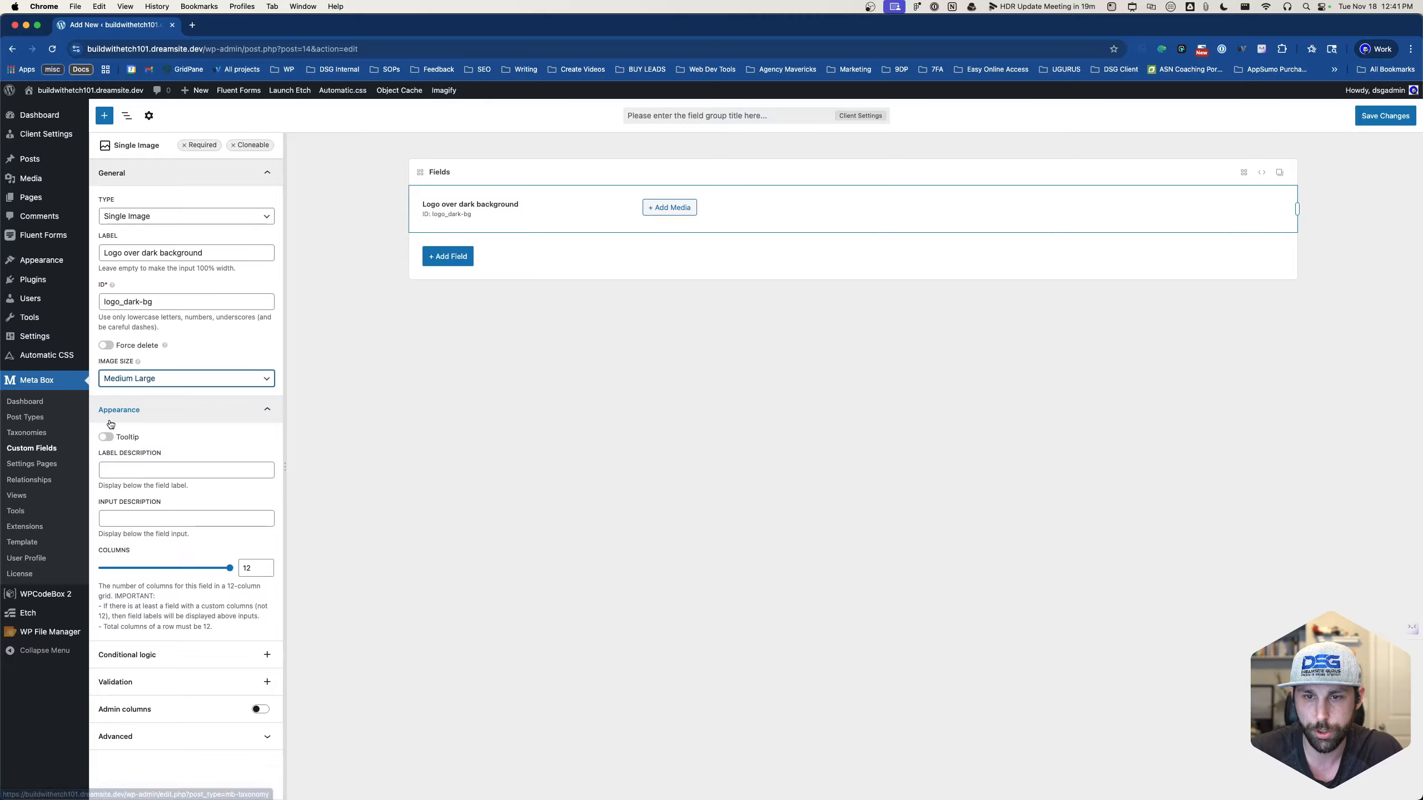
{"action": "left_click", "coordinate": [145, 466]}
{"action": "triple_click", "coordinate": [163, 302]}
{"action": "key", "text": "super+c"}
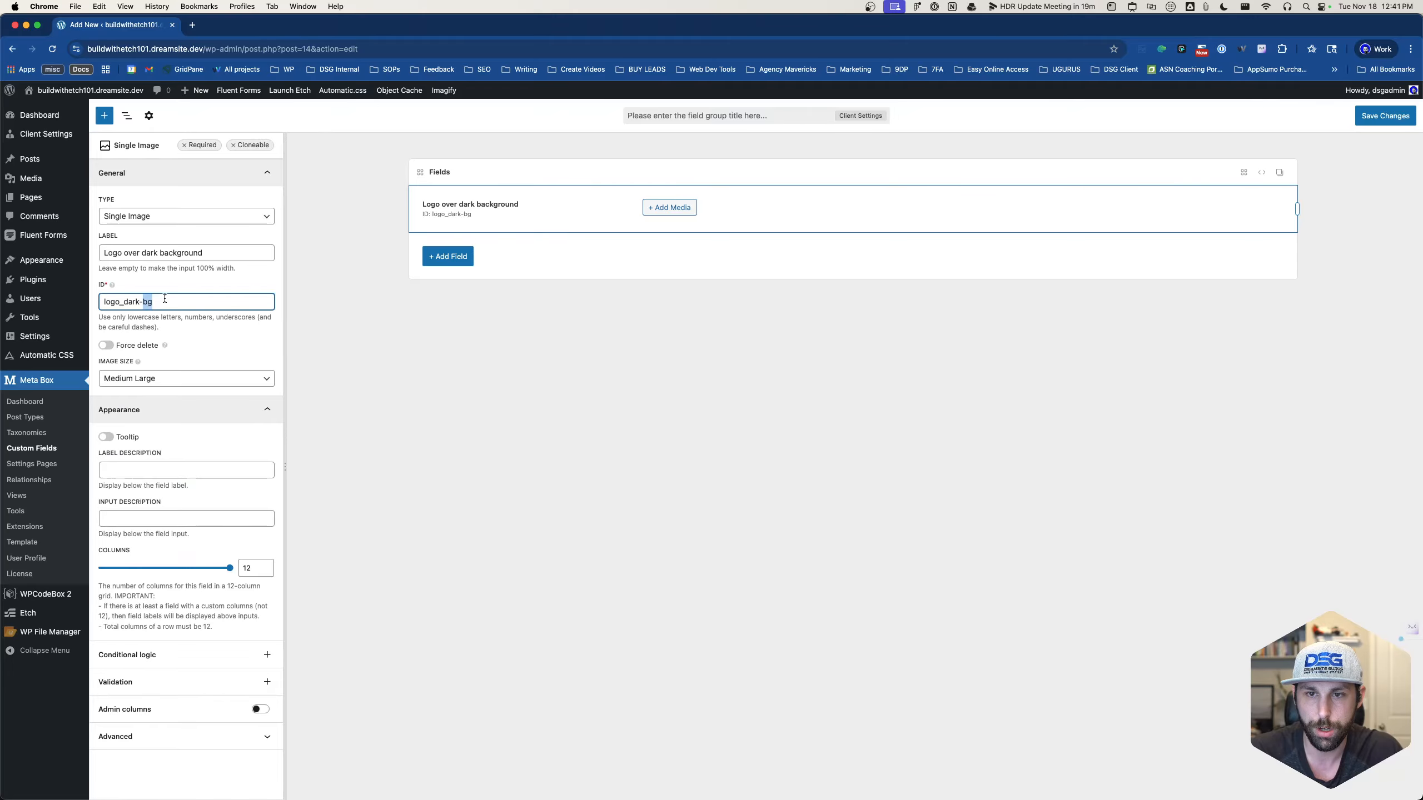
{"action": "left_click", "coordinate": [163, 469]}
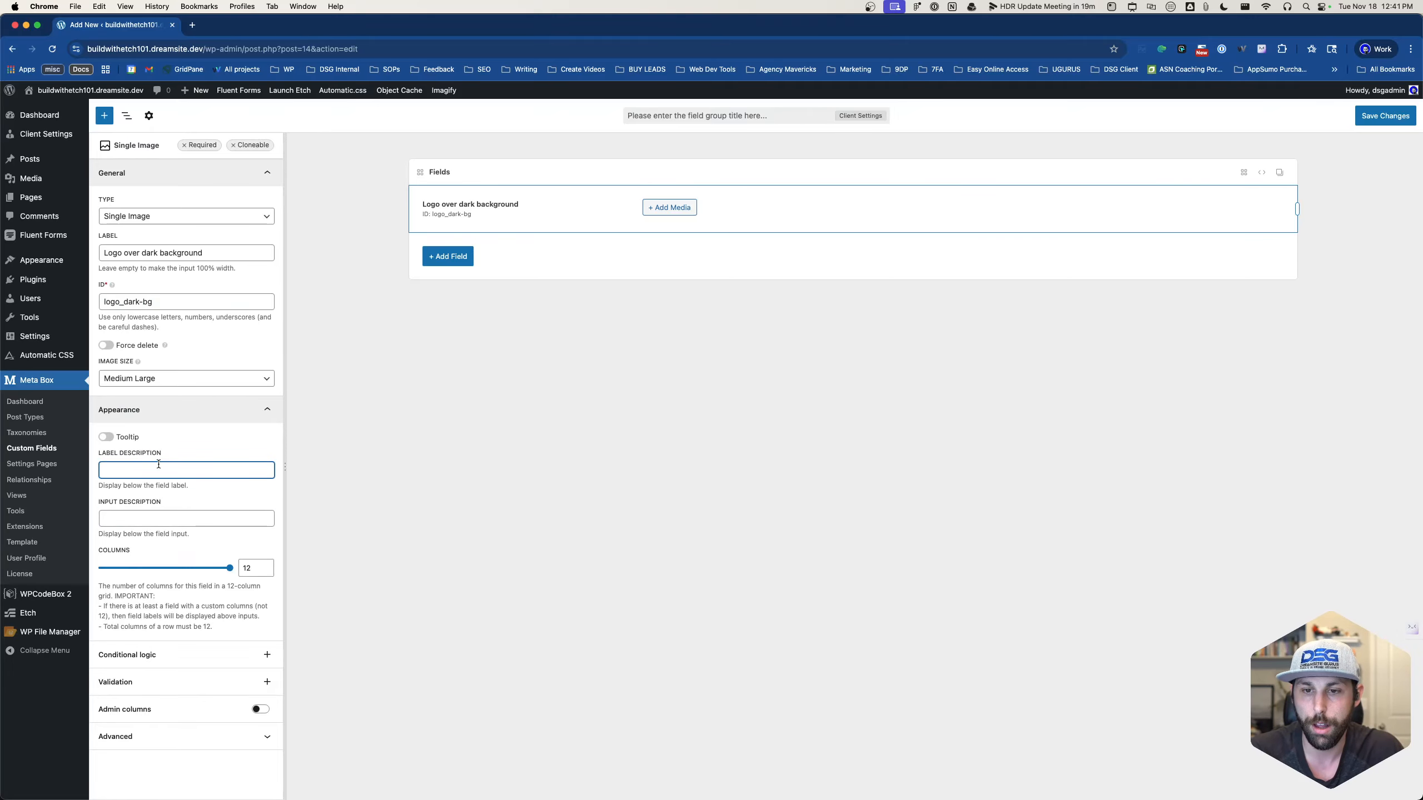
{"action": "key", "text": "super+v"}
{"action": "mouse_move", "coordinate": [694, 199]}
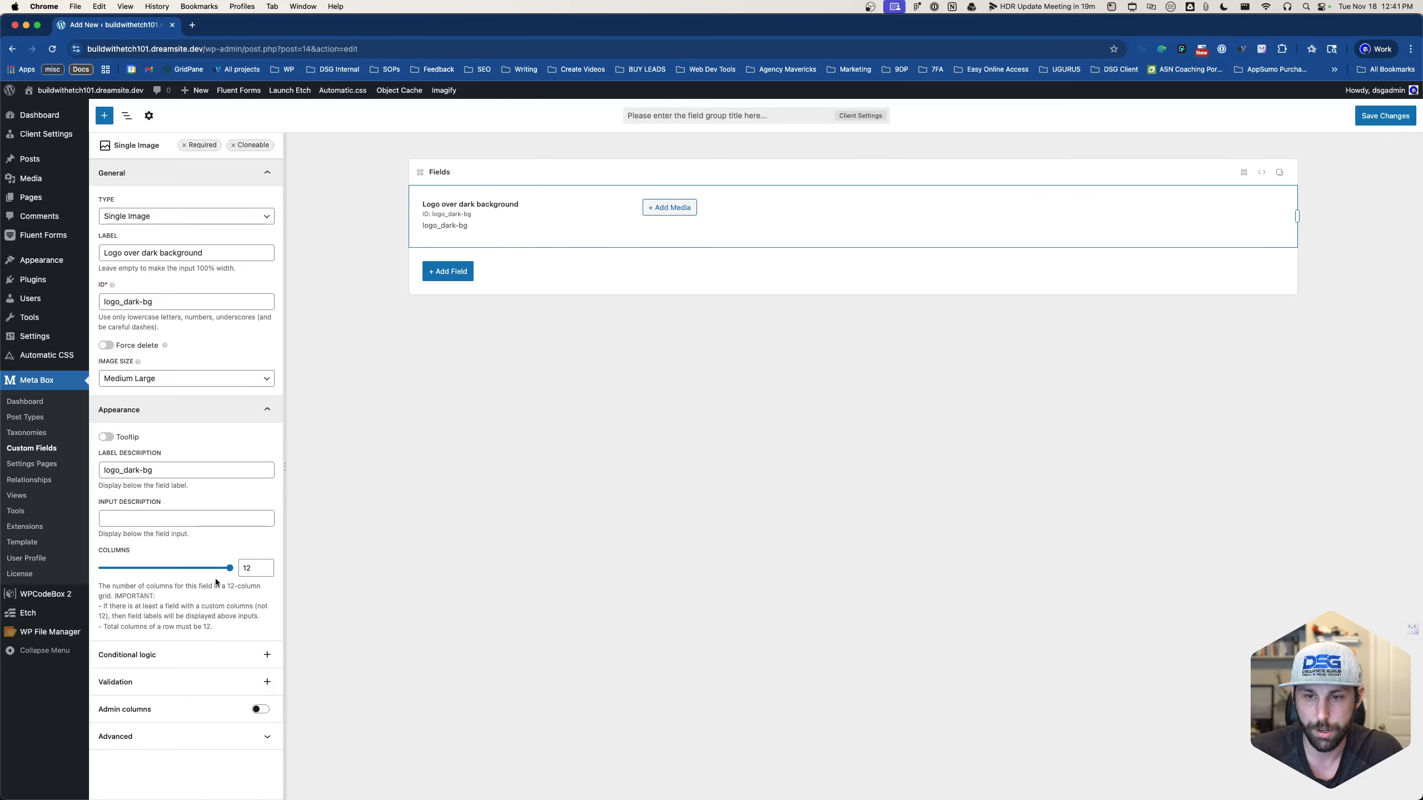
- Make the dark logo field 6 columns wide, duplicate it, and relabel the copy 'Logo over light background'
{"action": "left_click_drag", "start_coordinate": [227, 569], "coordinate": [157, 568]}
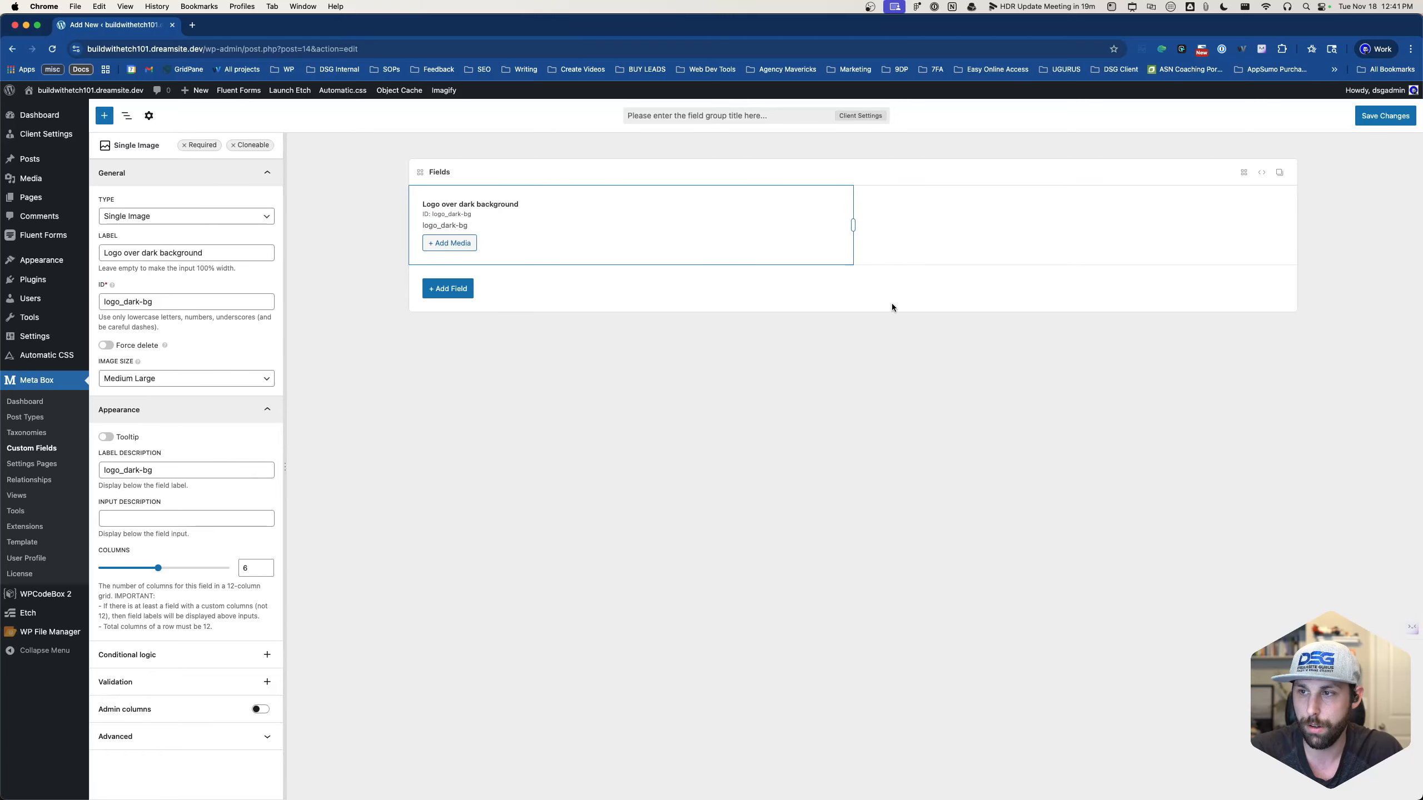
{"action": "left_click", "coordinate": [656, 187]}
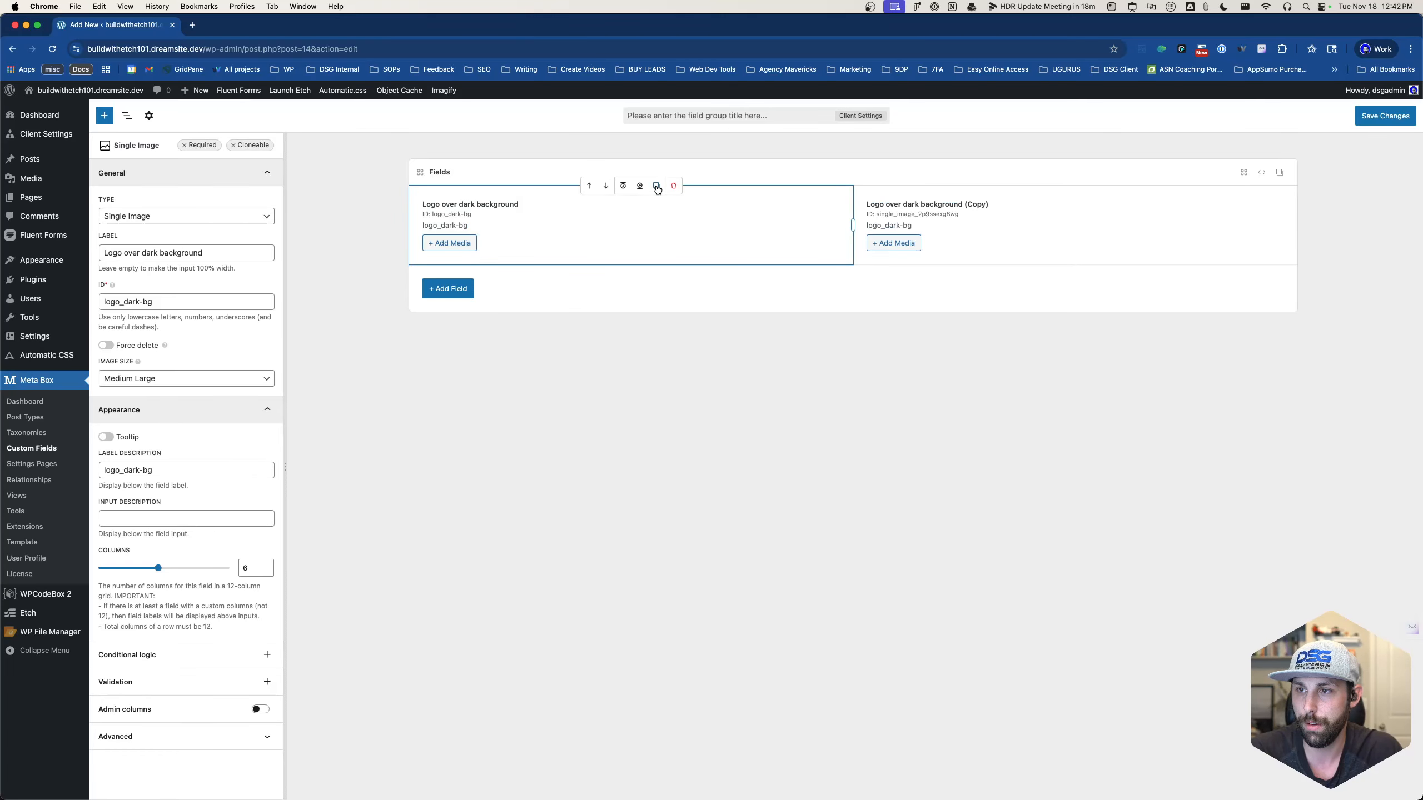
{"action": "left_click", "coordinate": [994, 236]}
{"action": "left_click_drag", "start_coordinate": [159, 253], "coordinate": [203, 254]}
{"action": "key", "text": "BackSpace"}
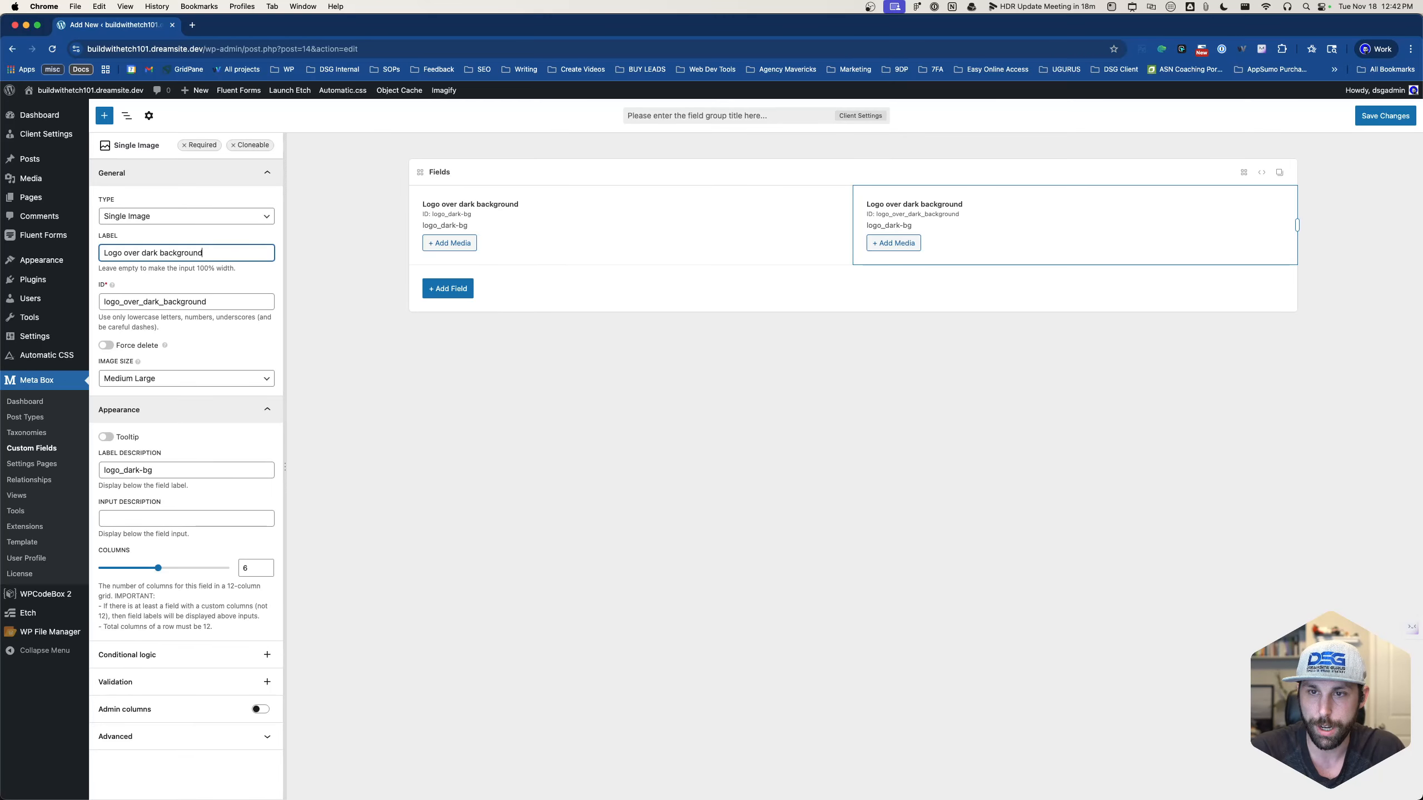
{"action": "double_click", "coordinate": [145, 253]}
{"action": "type", "text": "light"}
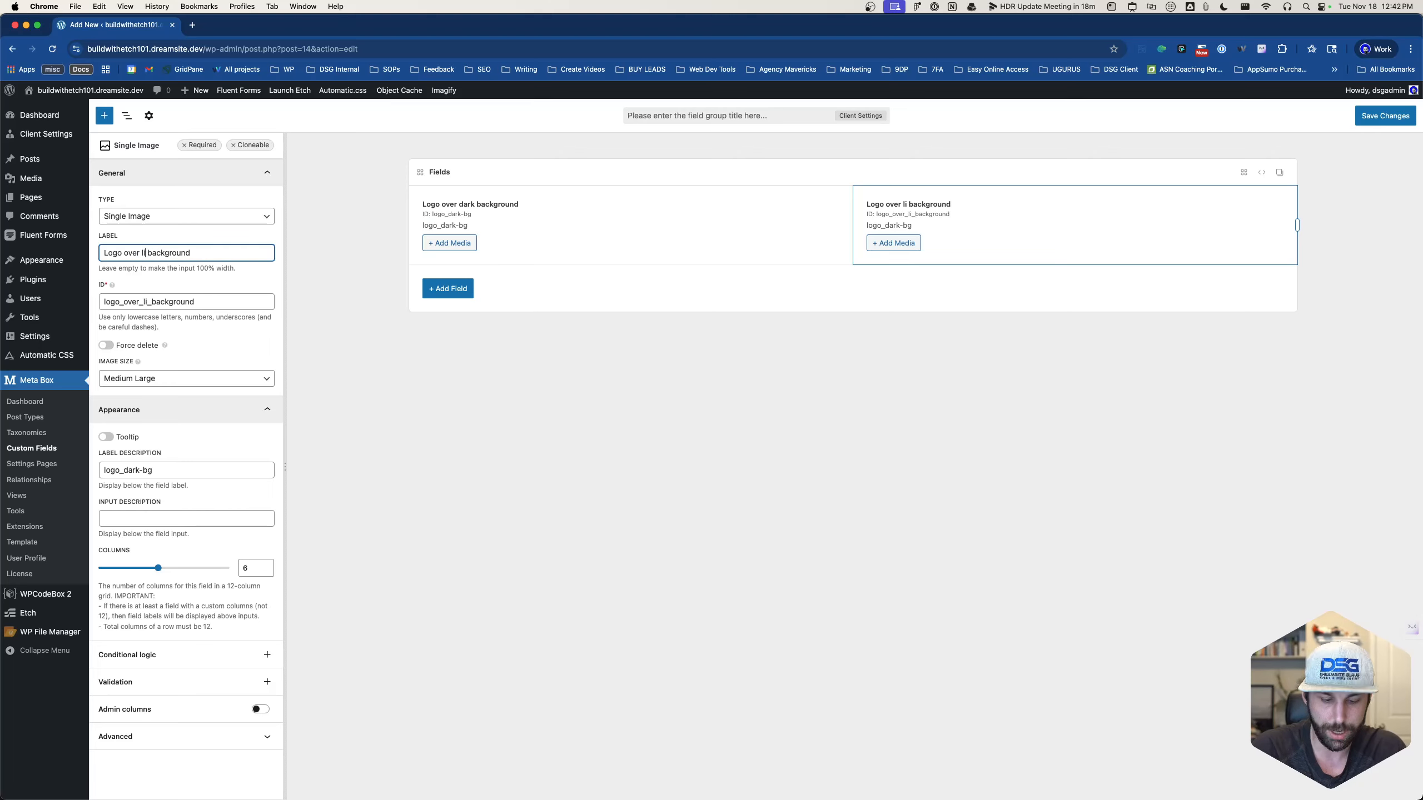
- Change the copied field's ID to logo_light-bg
{"action": "left_click", "coordinate": [155, 301]}
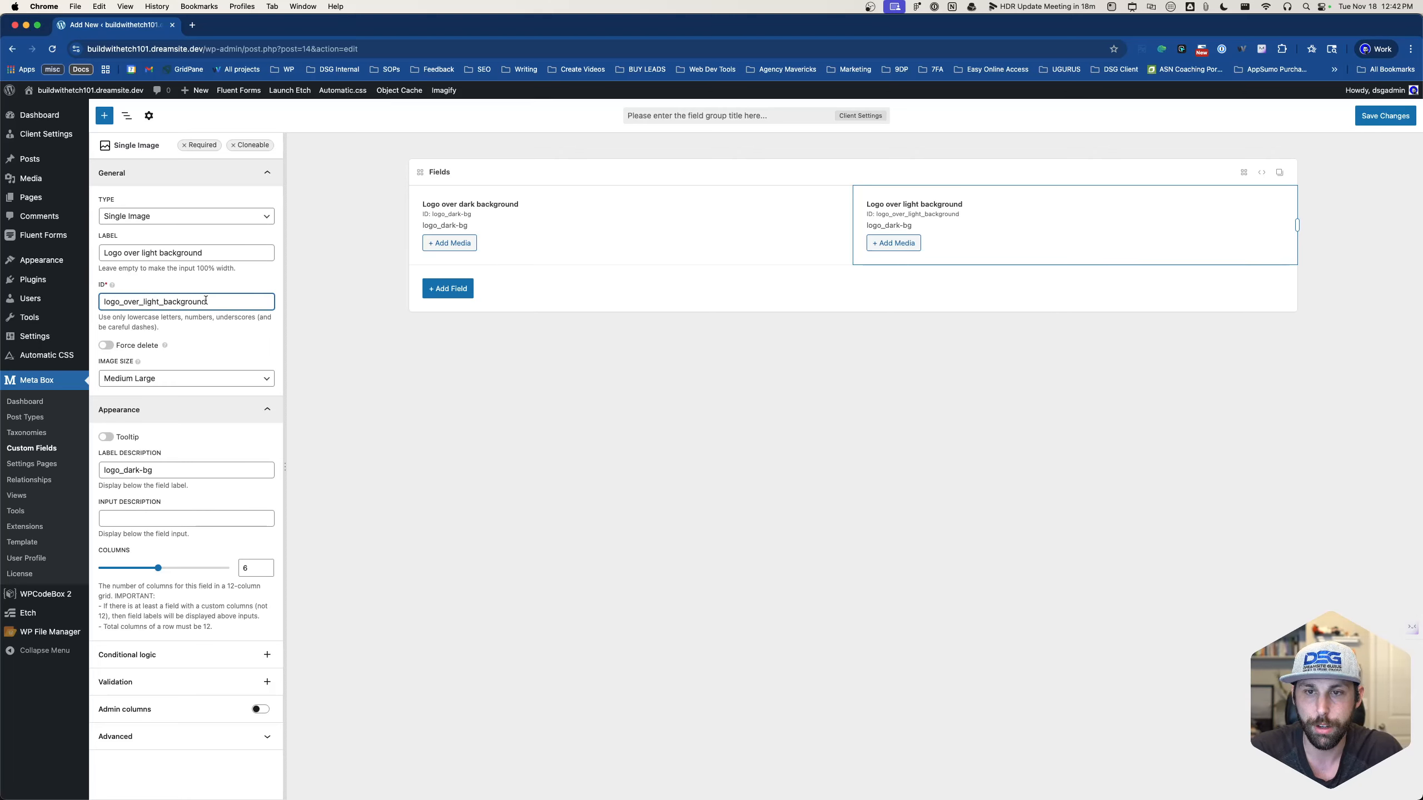
{"action": "left_click_drag", "start_coordinate": [207, 301], "coordinate": [172, 302]}
{"action": "left_click", "coordinate": [172, 302]}
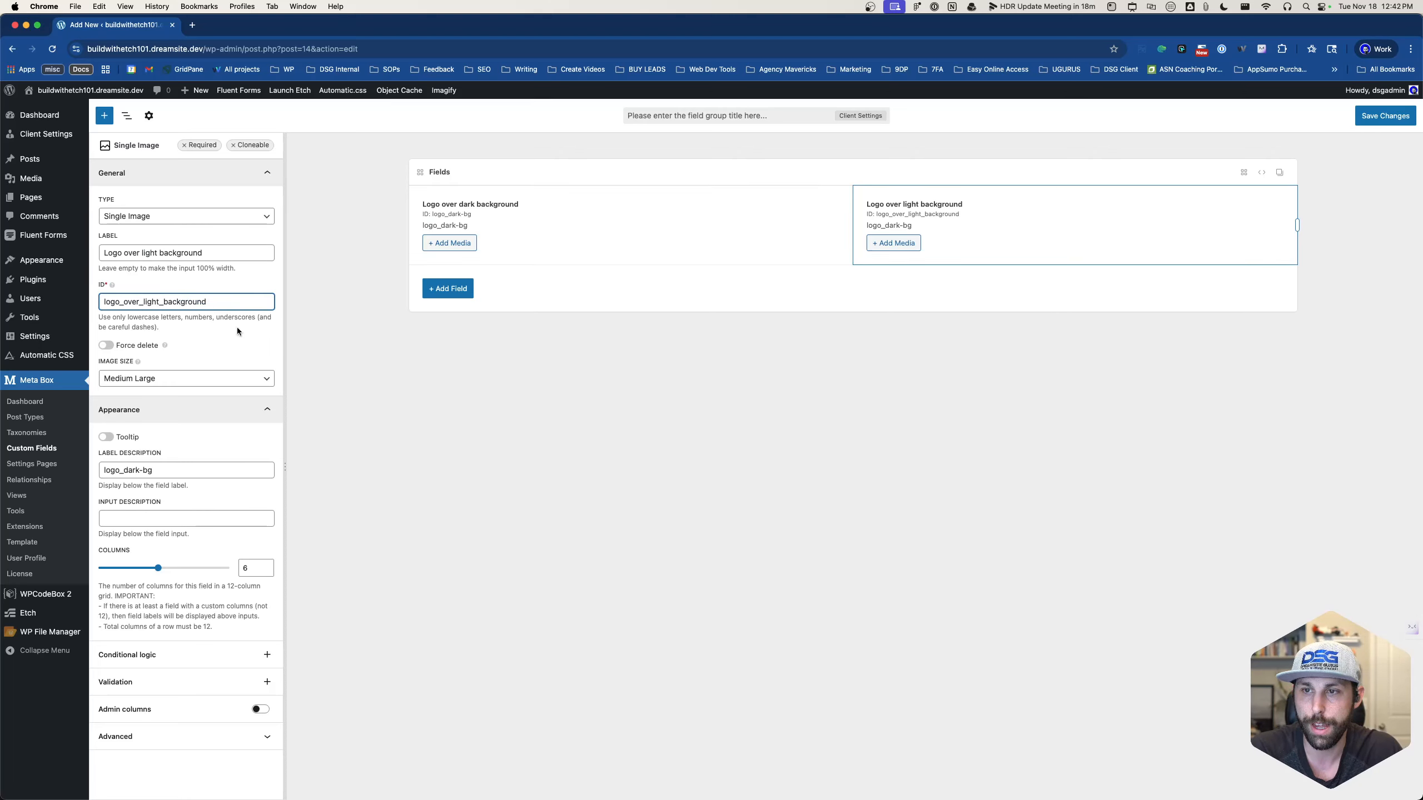
{"action": "left_click_drag", "start_coordinate": [123, 302], "coordinate": [148, 303]}
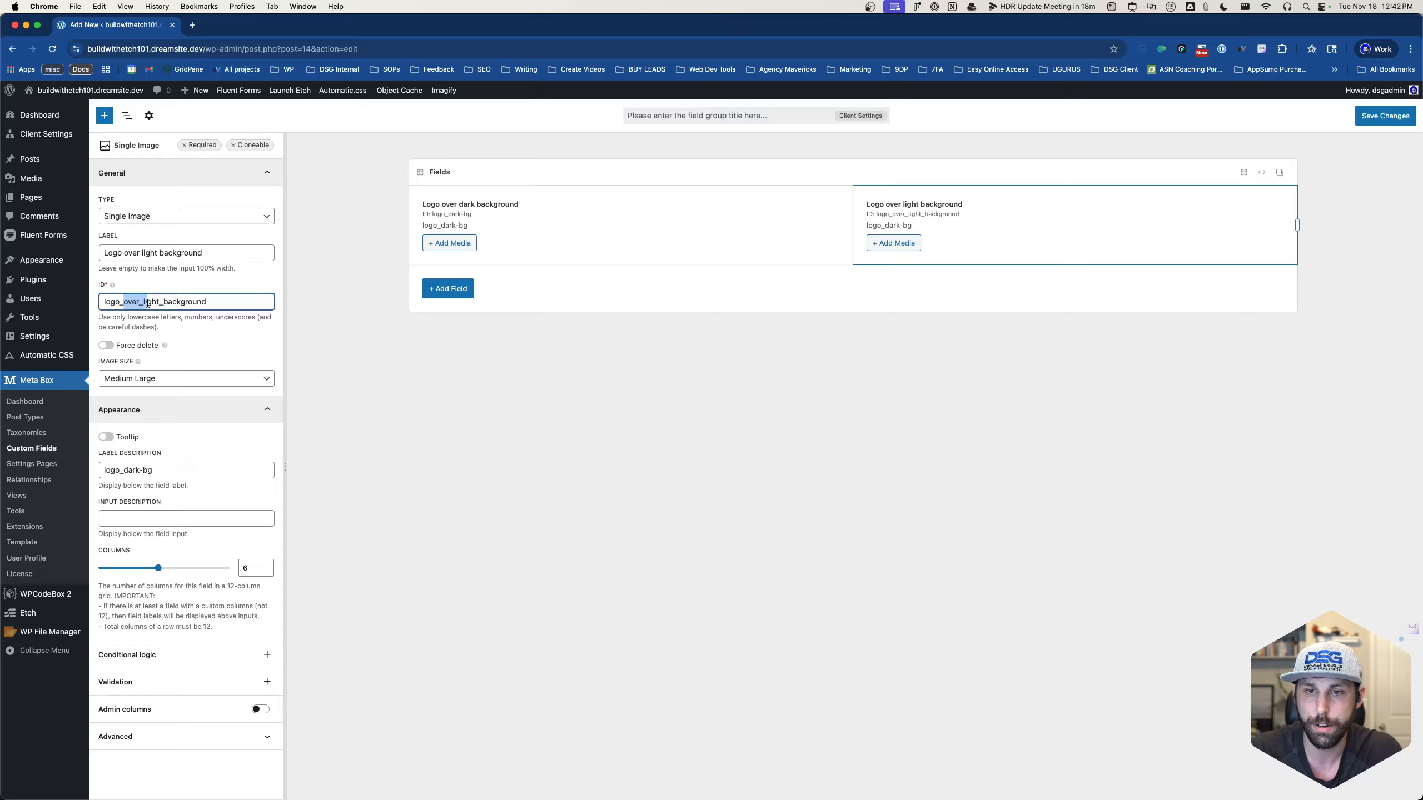
{"action": "key", "text": "BackSpace"}
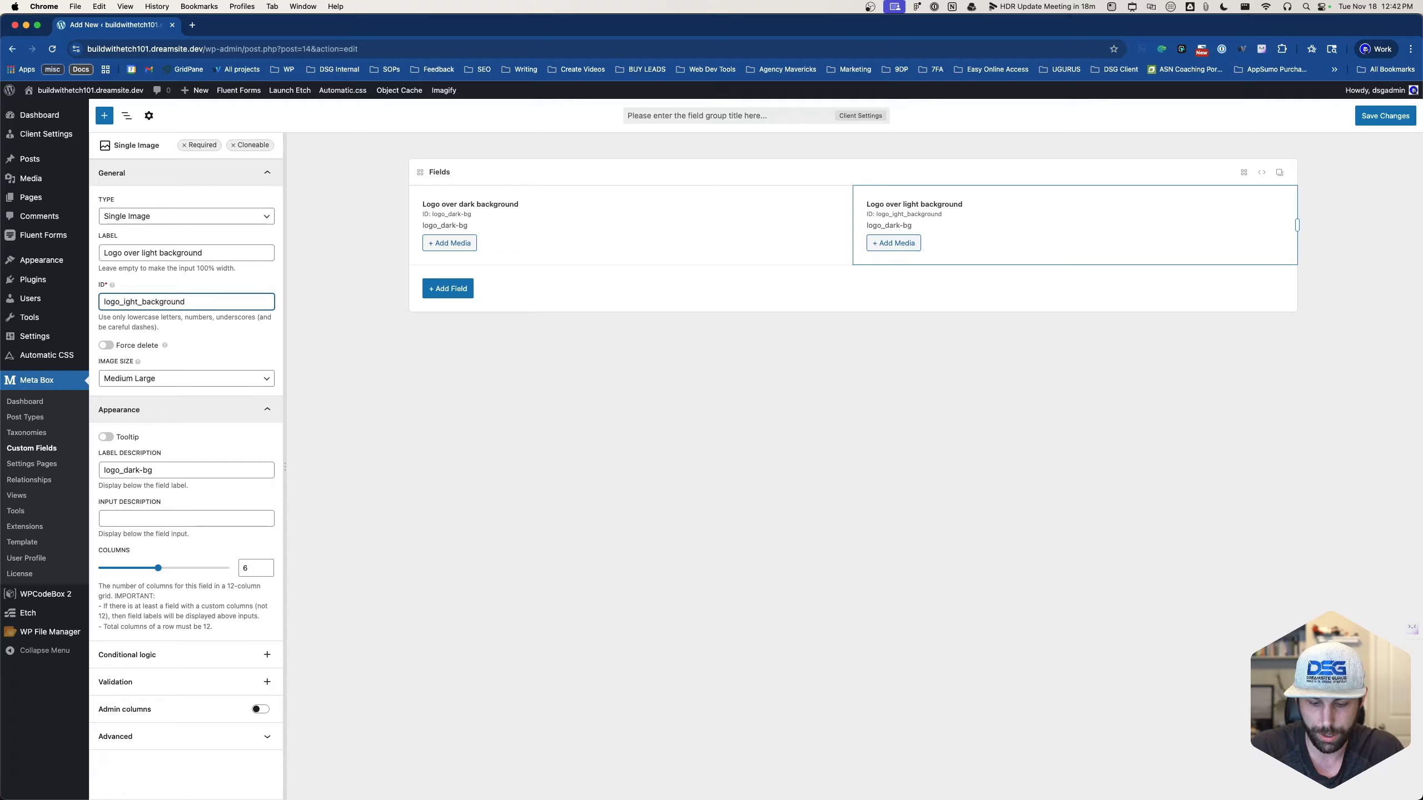
{"action": "type", "text": "l"}
{"action": "key", "text": "Delete"}
{"action": "key", "text": "Delete"}
{"action": "key", "text": "Delete"}
{"action": "key", "text": "Delete"}
{"action": "key", "text": "Delete"}
{"action": "key", "text": "Delete"}
{"action": "key", "text": "Delete"}
{"action": "key", "text": "Delete"}
{"action": "key", "text": "Delete"}
{"action": "key", "text": "Delete"}
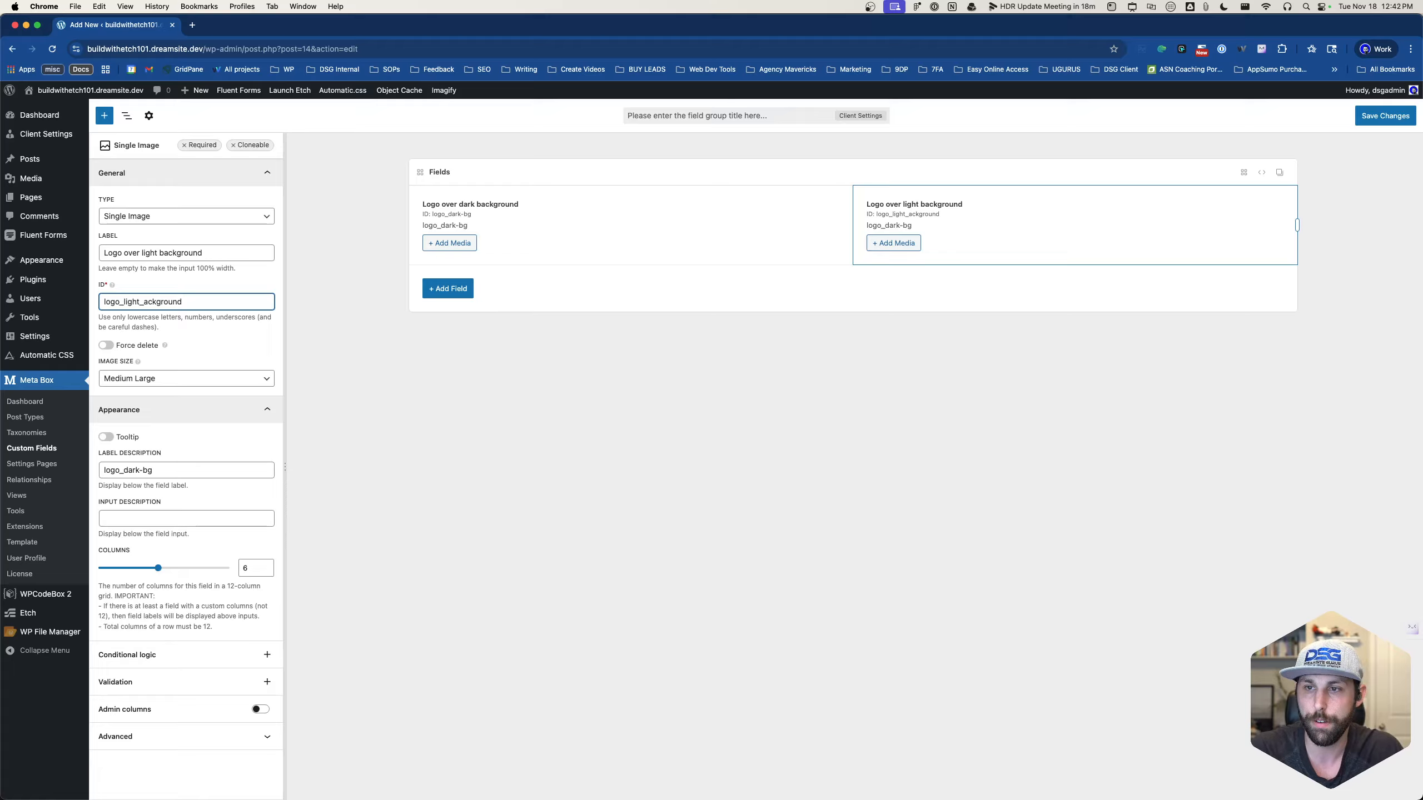
{"action": "type", "text": "d"}
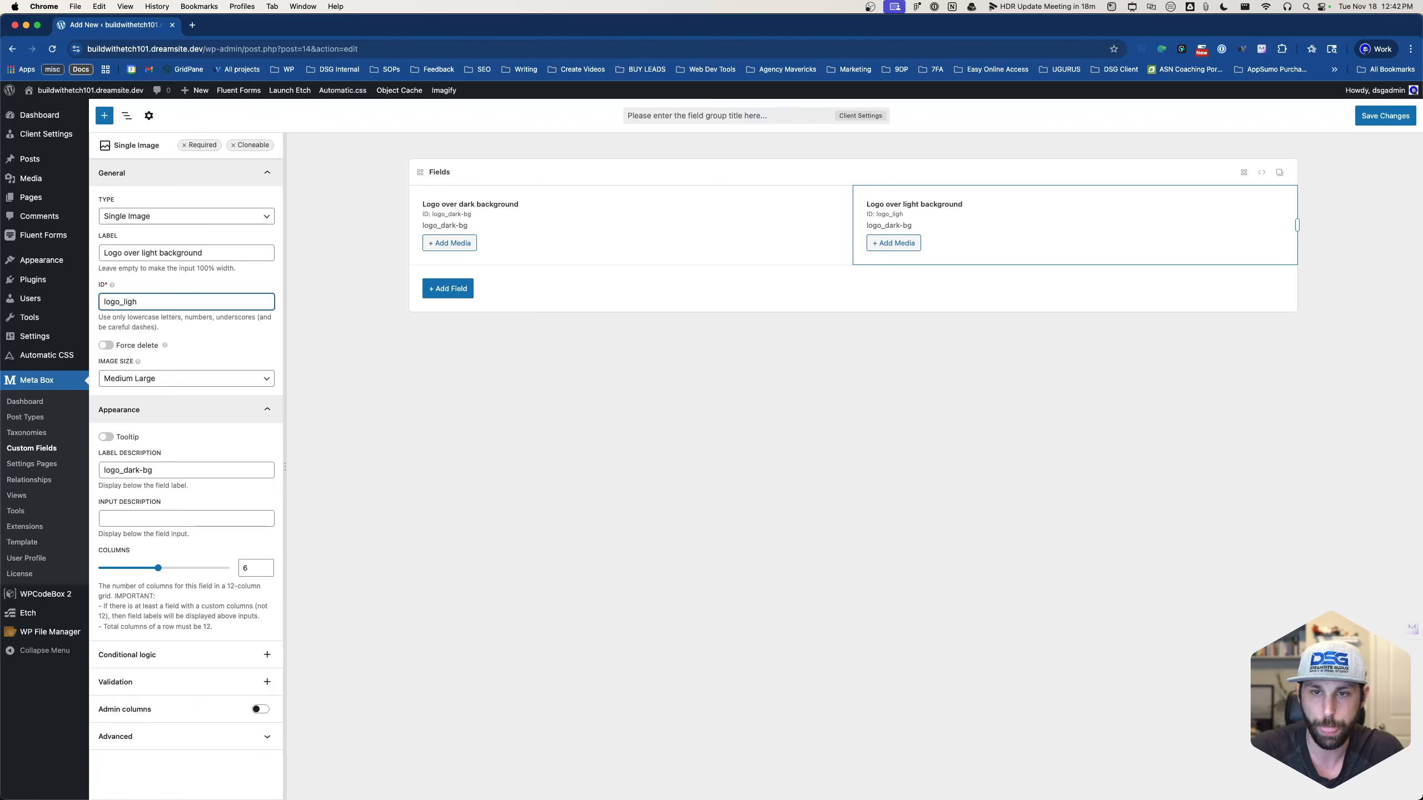
{"action": "left_click", "coordinate": [363, 354]}
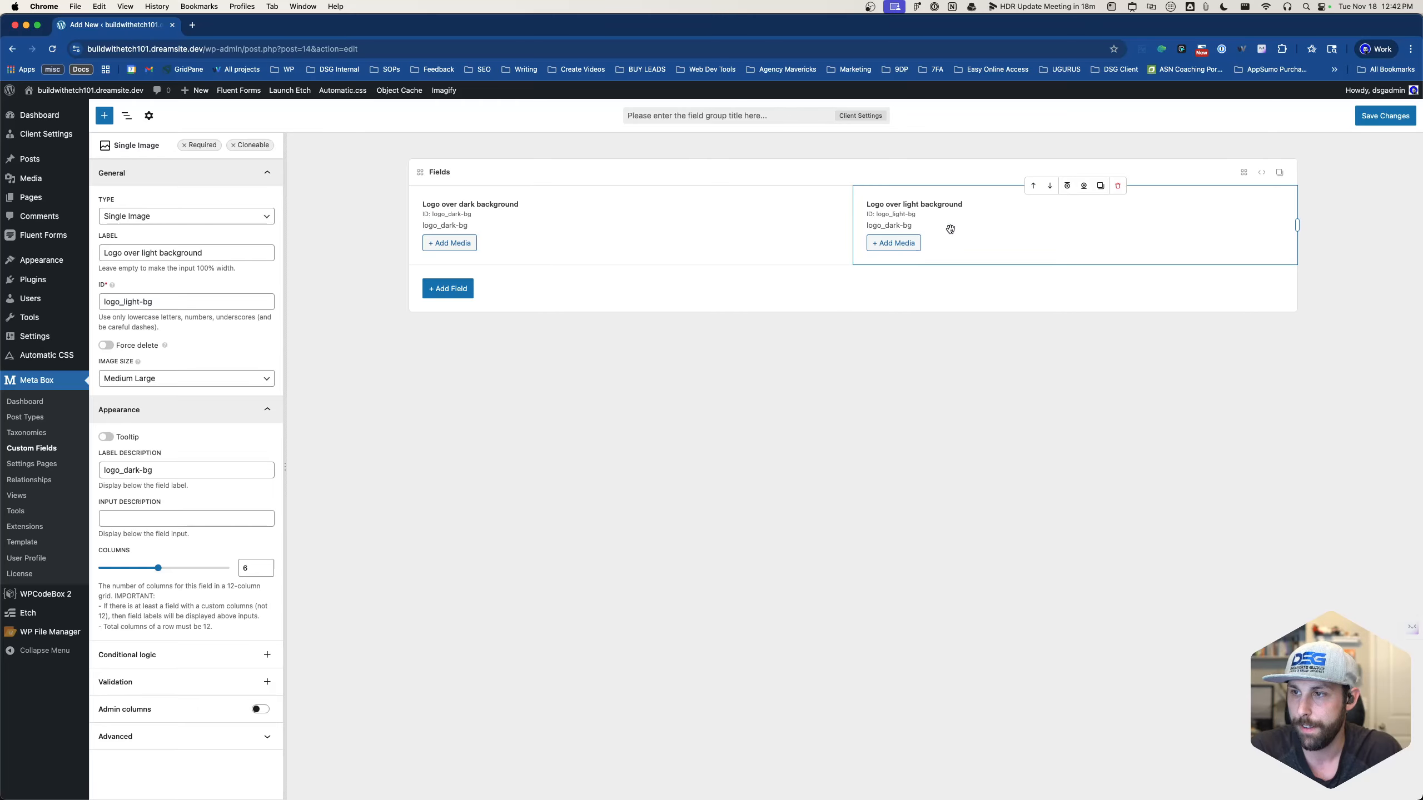
- Paste logo_light-bg into the copied field's label description
{"action": "left_click", "coordinate": [175, 471]}
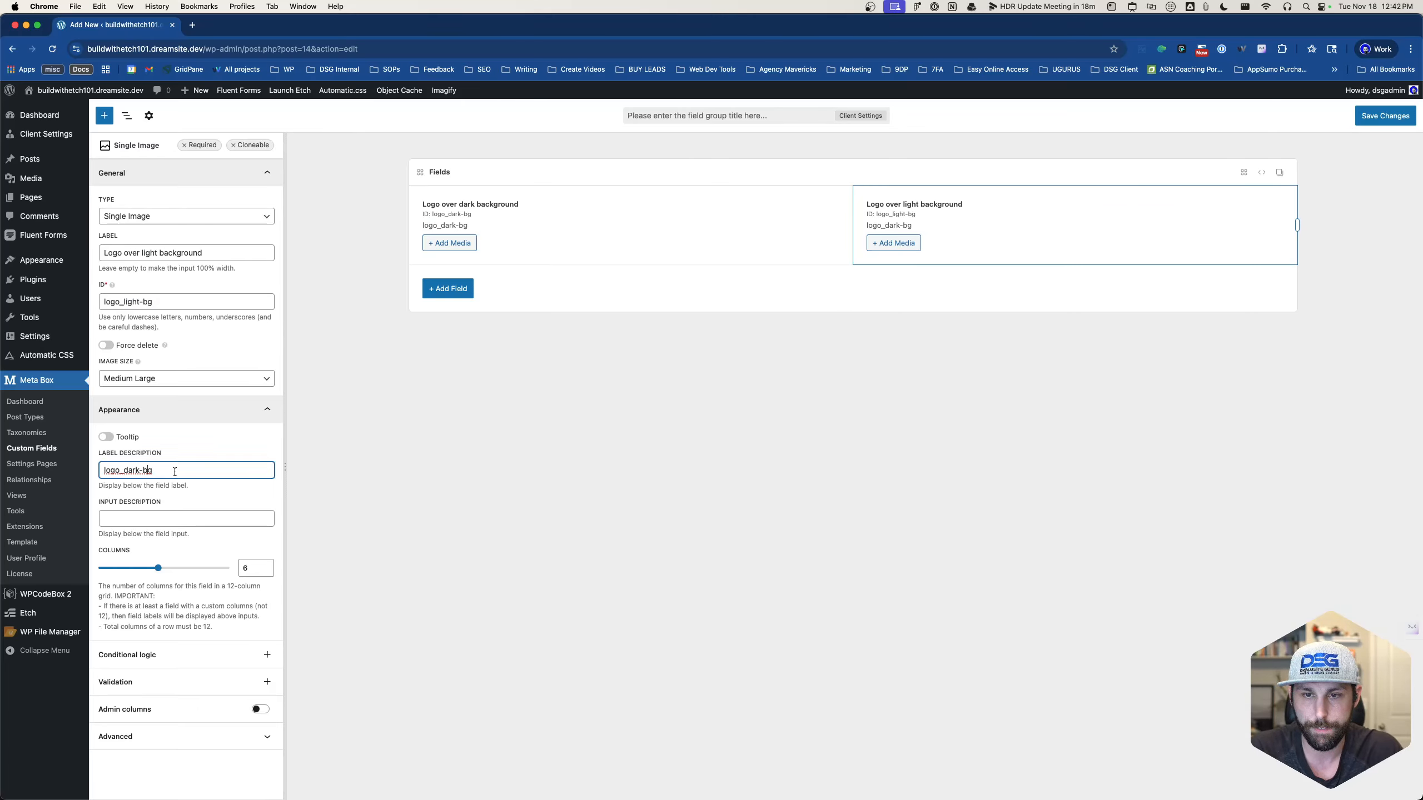
{"action": "triple_click", "coordinate": [143, 303]}
{"action": "key", "text": "super+c"}
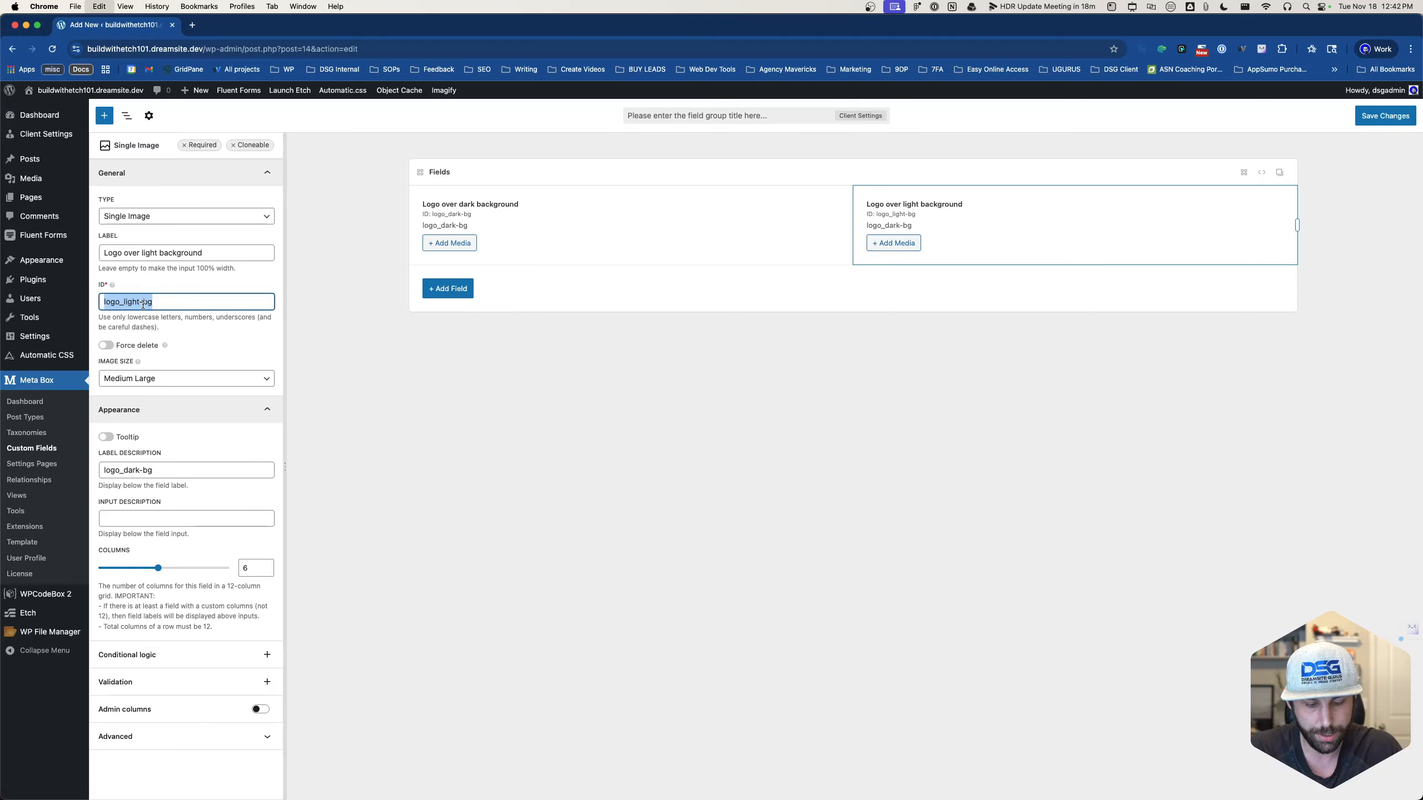
{"action": "left_click", "coordinate": [129, 470]}
{"action": "key", "text": "super+a"}
{"action": "key", "text": "super+v"}
{"action": "left_click", "coordinate": [519, 435]}
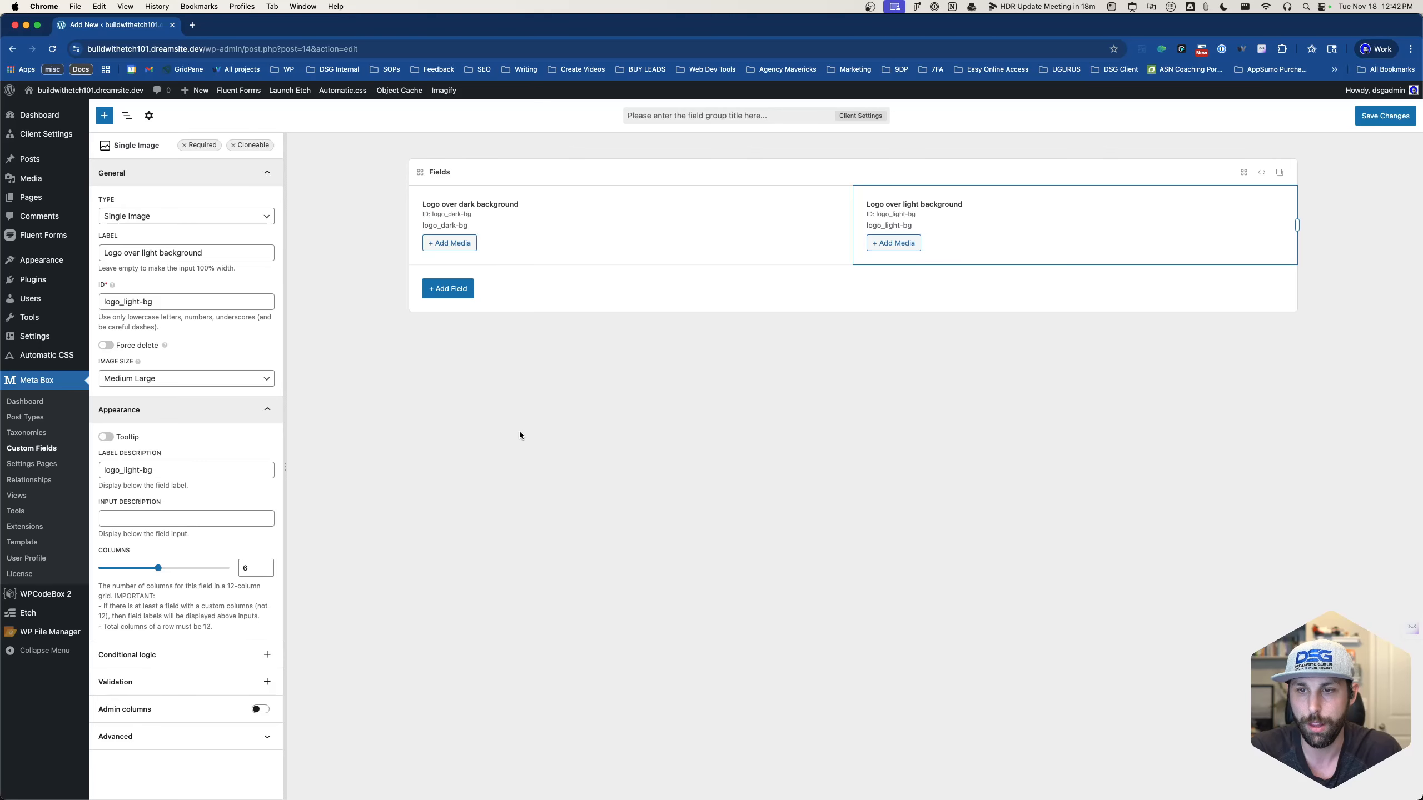
- Add a Text field above the logo fields labelled 'Business Name'
{"action": "left_click", "coordinate": [452, 290]}
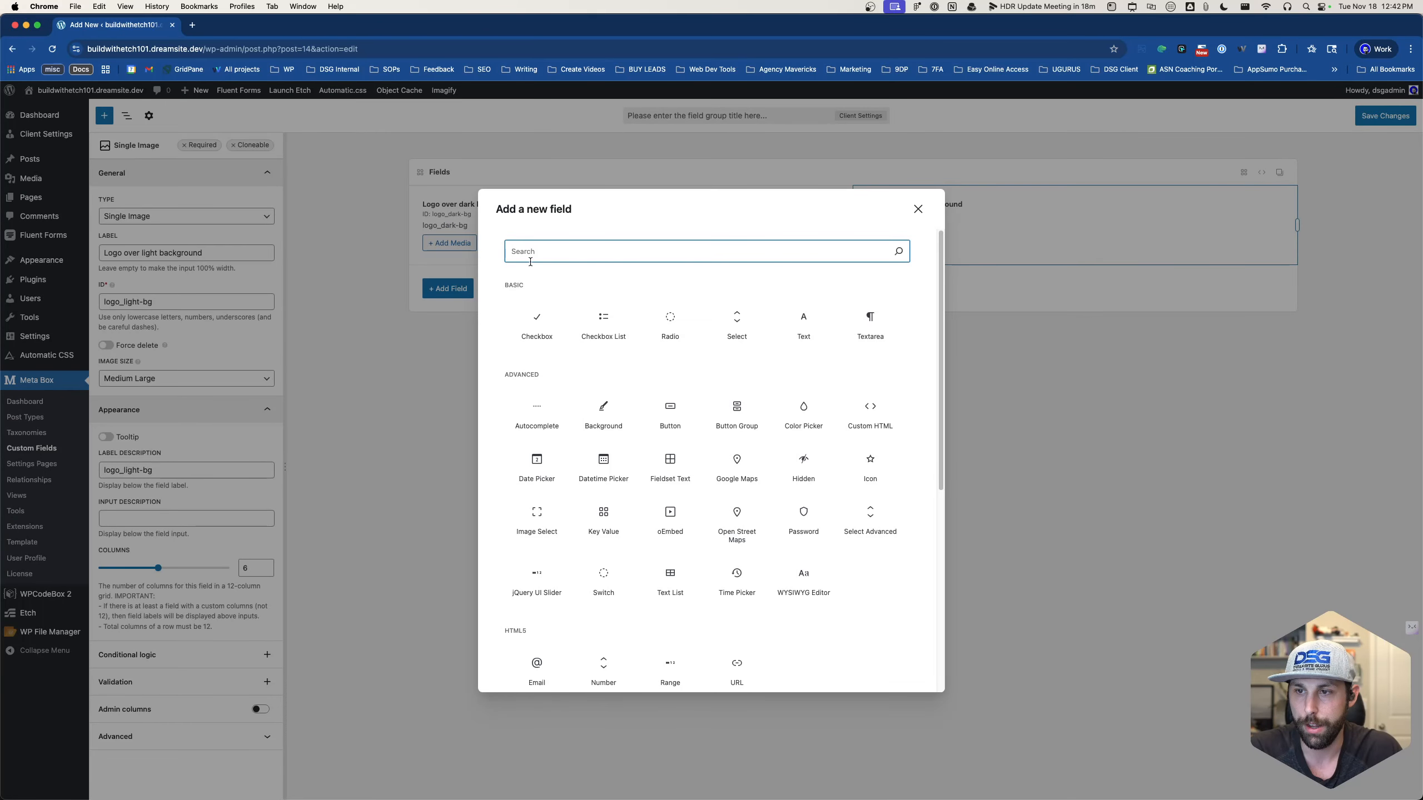
{"action": "type", "text": "text"}
{"action": "left_click", "coordinate": [543, 448]}
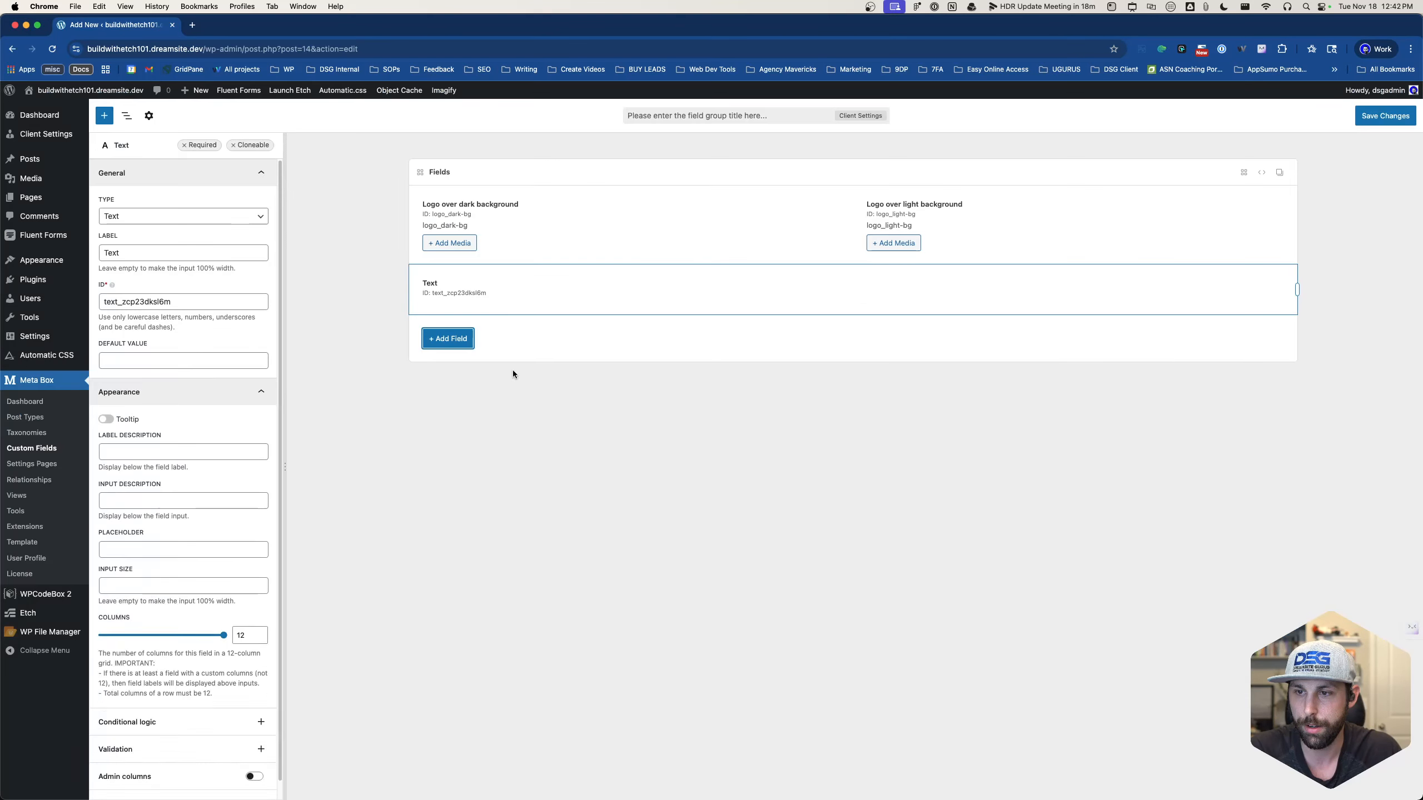
{"action": "left_click_drag", "start_coordinate": [527, 295], "coordinate": [527, 209]}
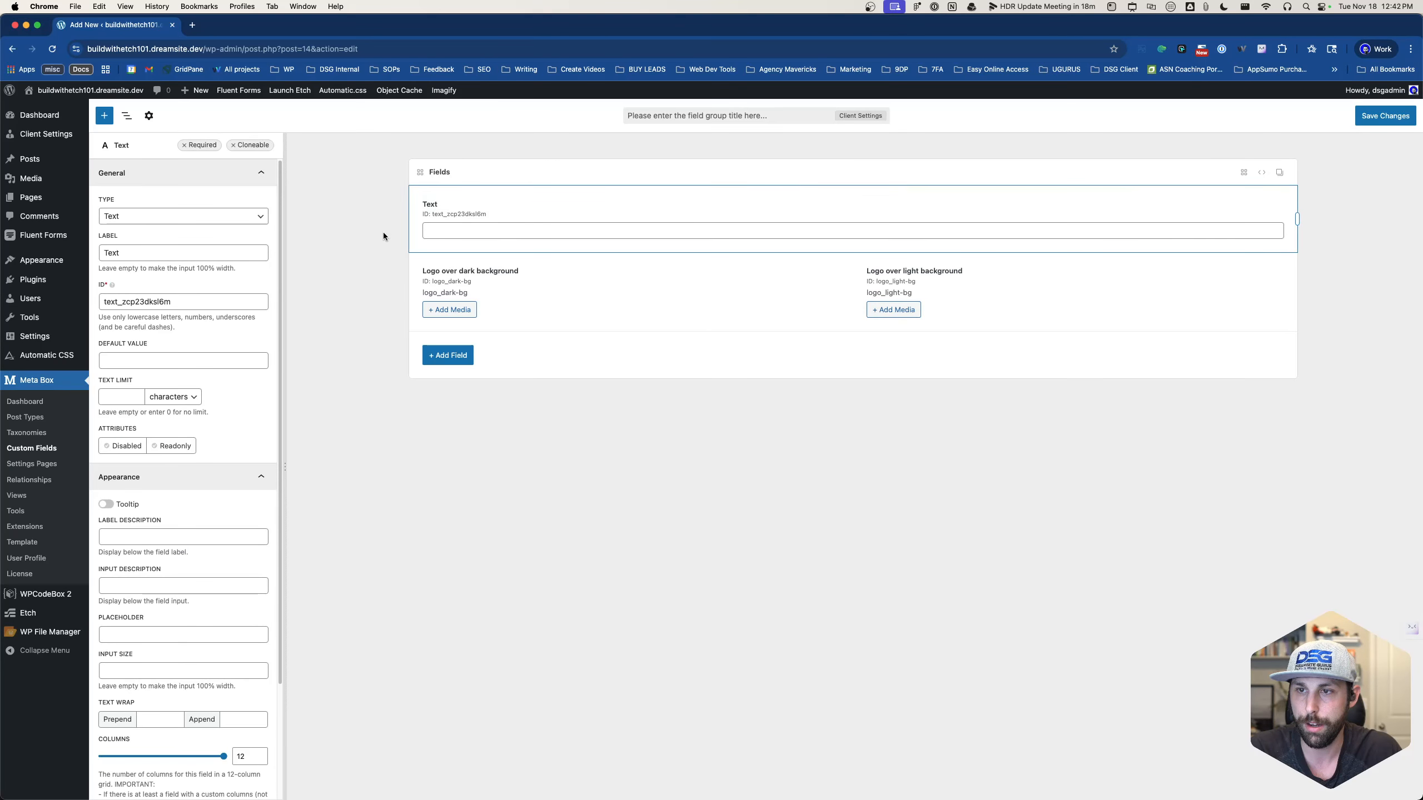
{"action": "double_click", "coordinate": [127, 250]}
{"action": "type", "text": "Busin"}
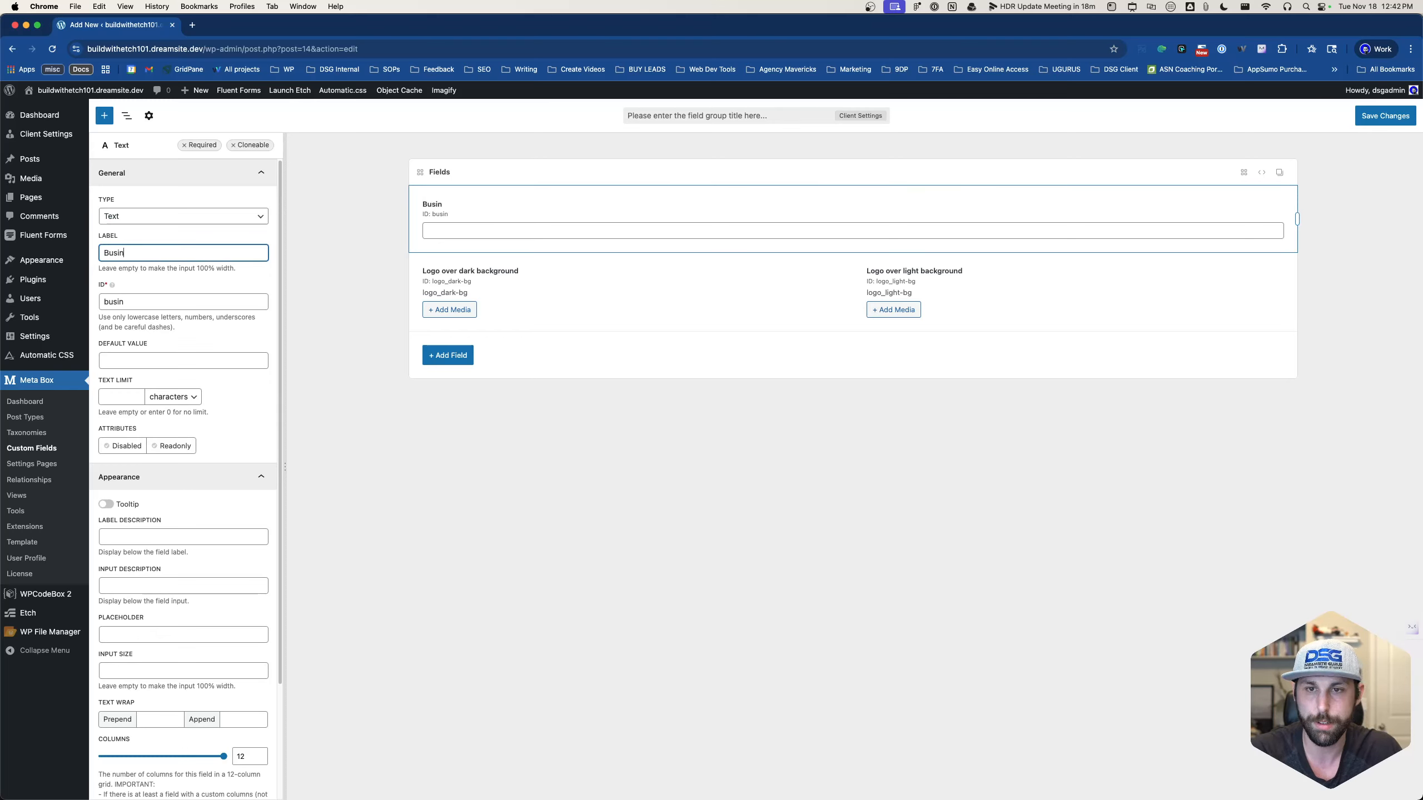
{"action": "type", "text": "ess Name"}
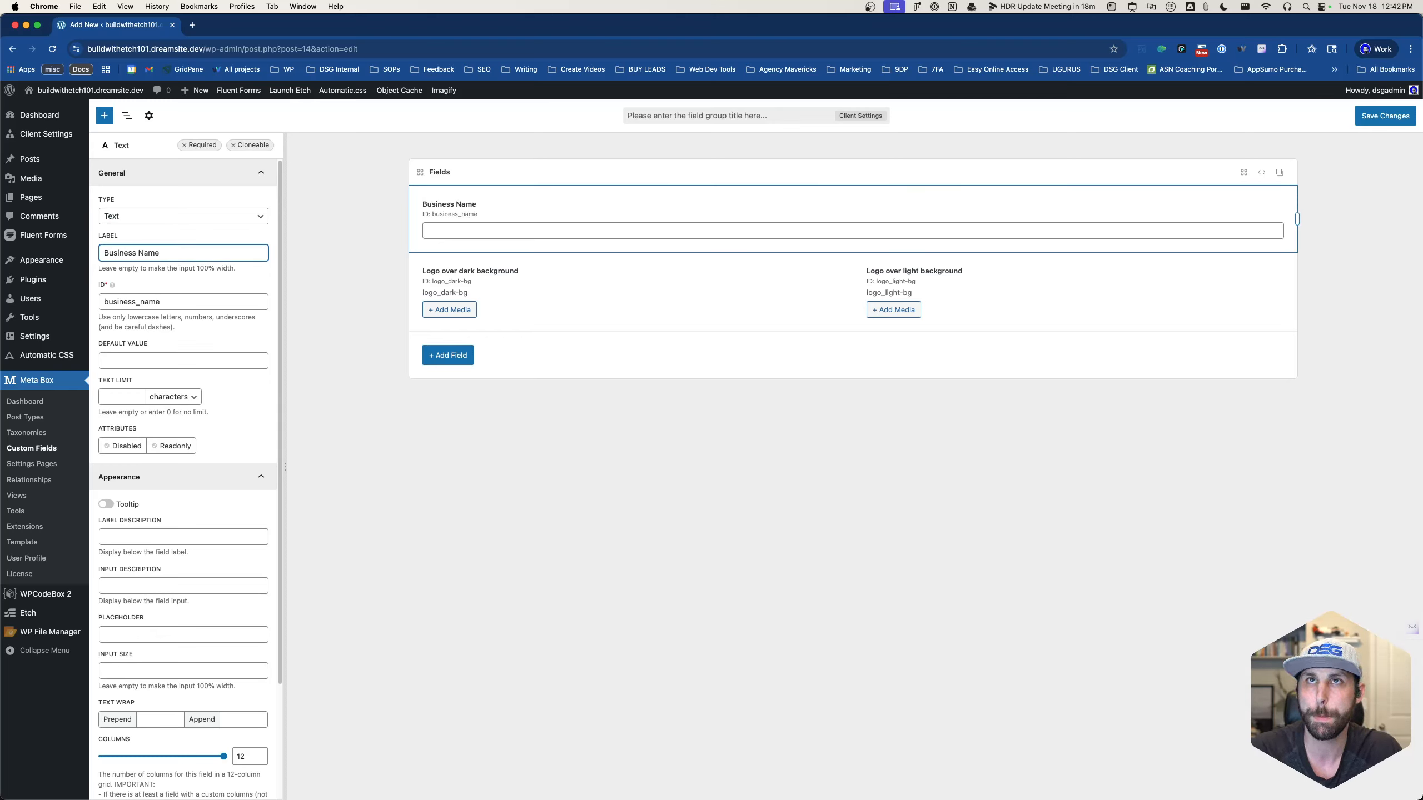
- Set the Business Name field's ID and label description to client_business_name
{"action": "left_click", "coordinate": [177, 298]}
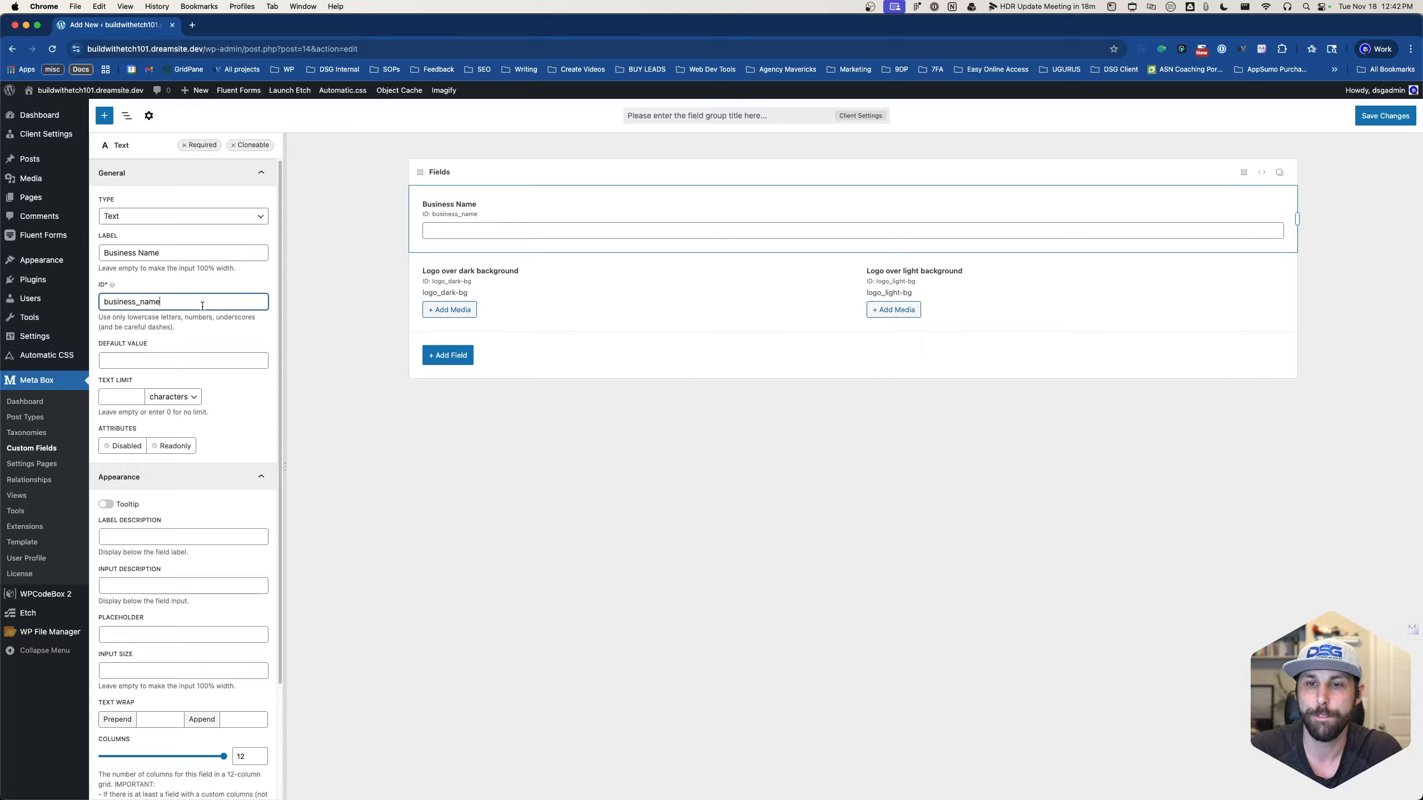
{"action": "left_click", "coordinate": [102, 302]}
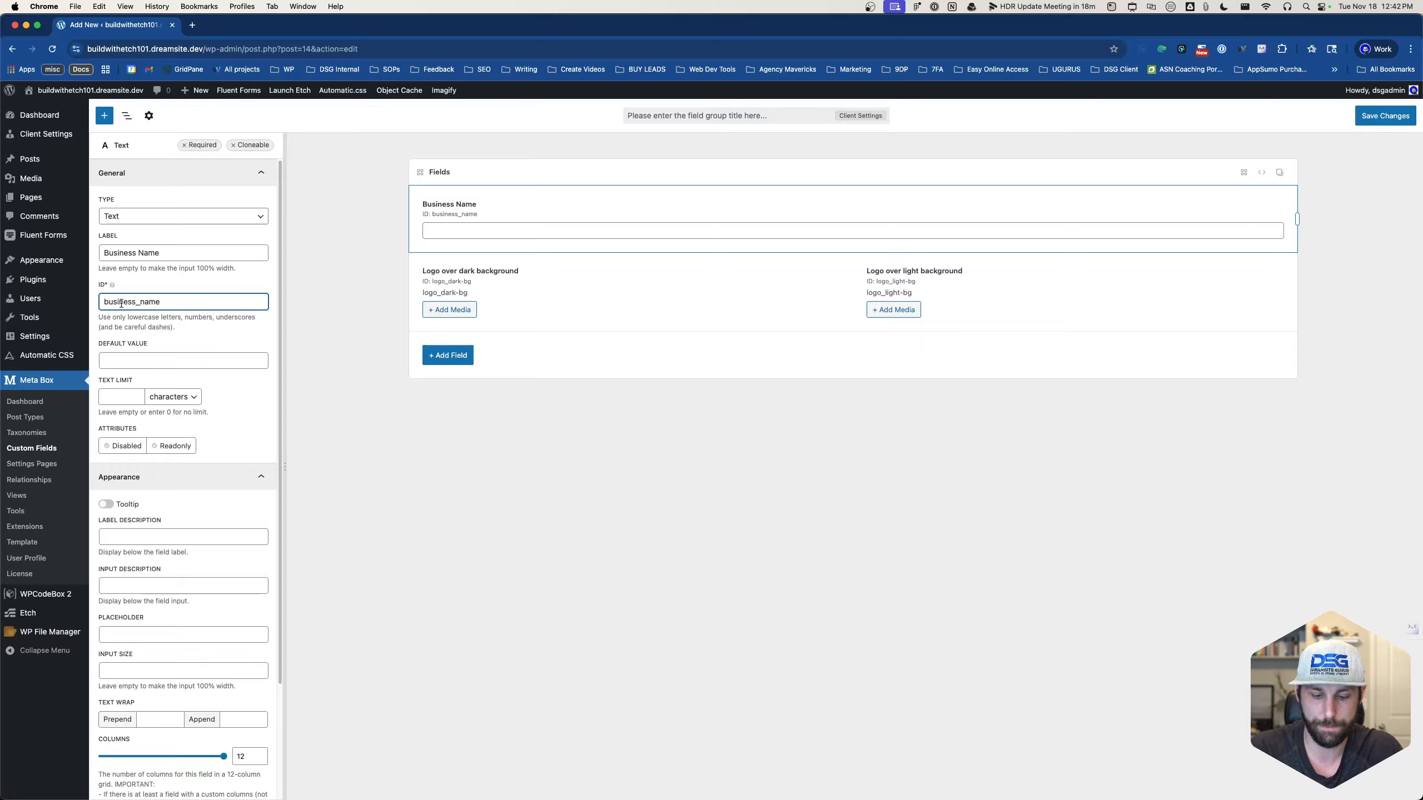
{"action": "type", "text": "client_"}
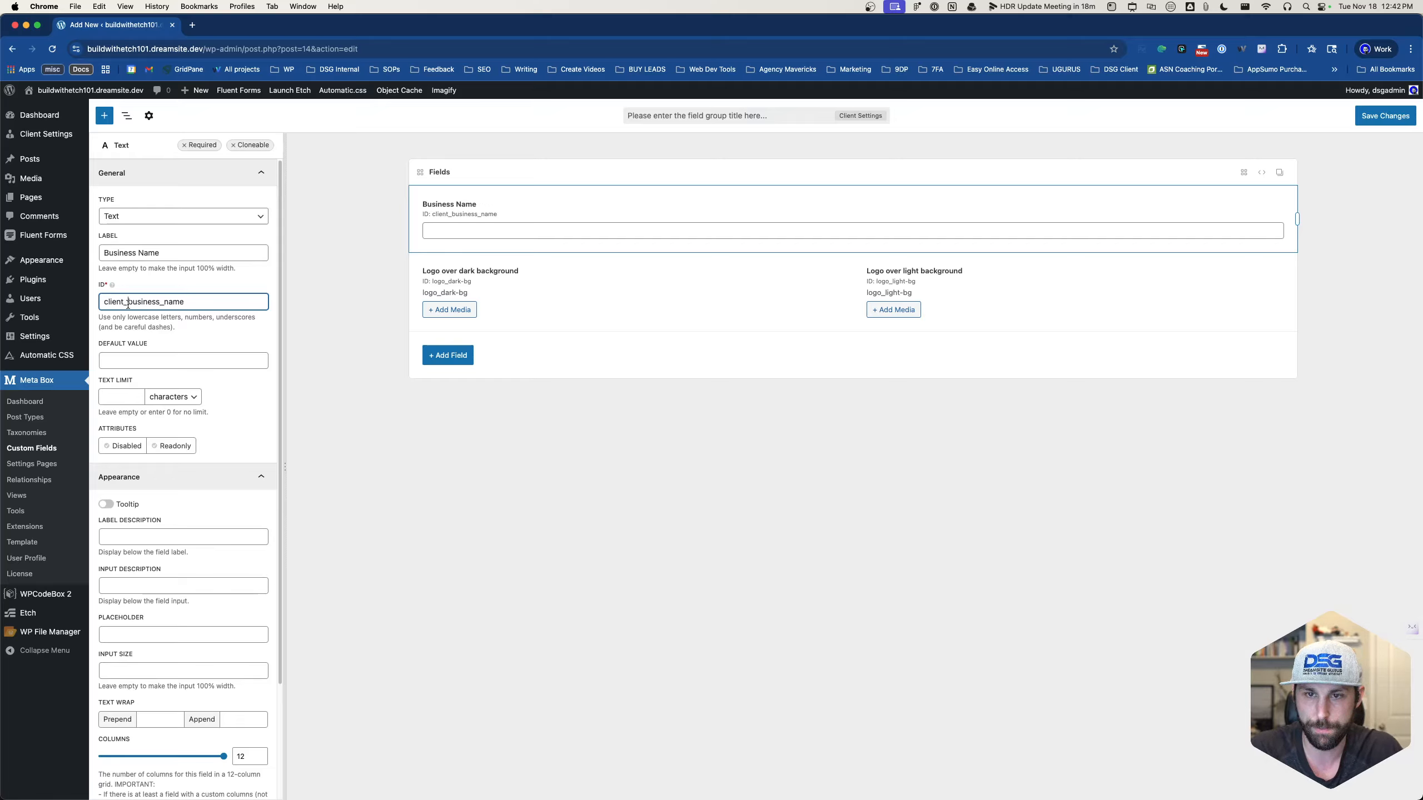
{"action": "double_click", "coordinate": [121, 303]}
{"action": "key", "text": "super+v"}
{"action": "key", "text": "super+z"}
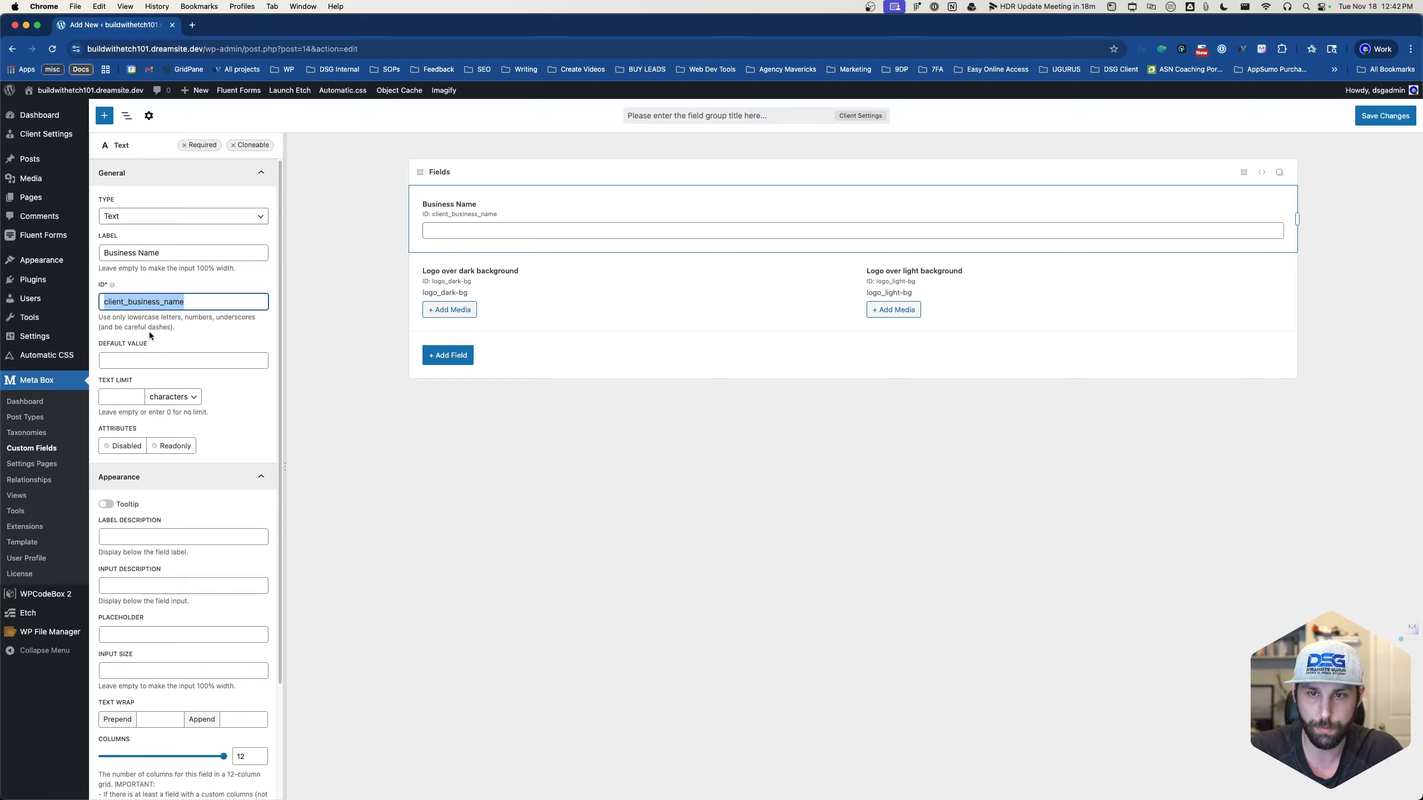
{"action": "key", "text": "super+c"}
{"action": "left_click", "coordinate": [133, 537]}
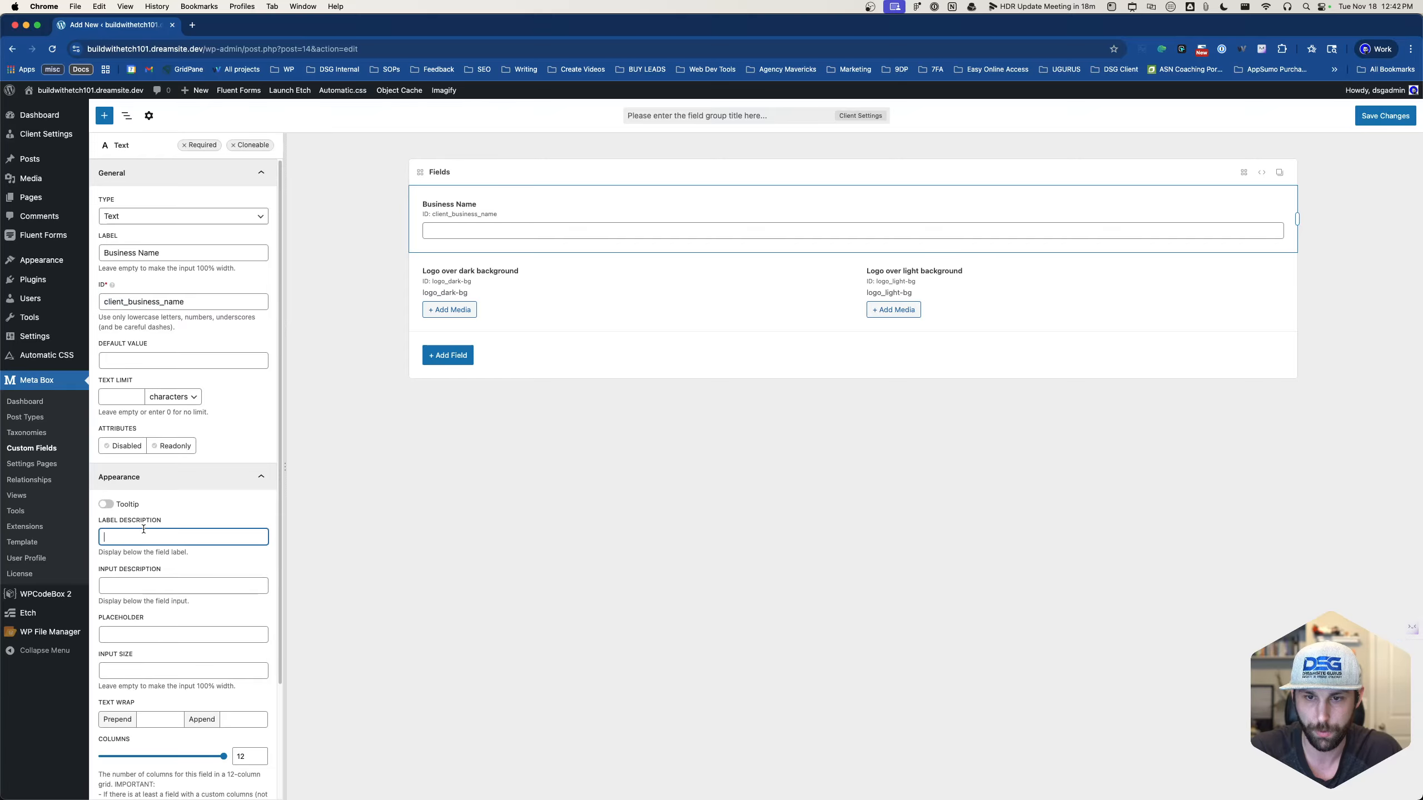
{"action": "key", "text": "super+v"}
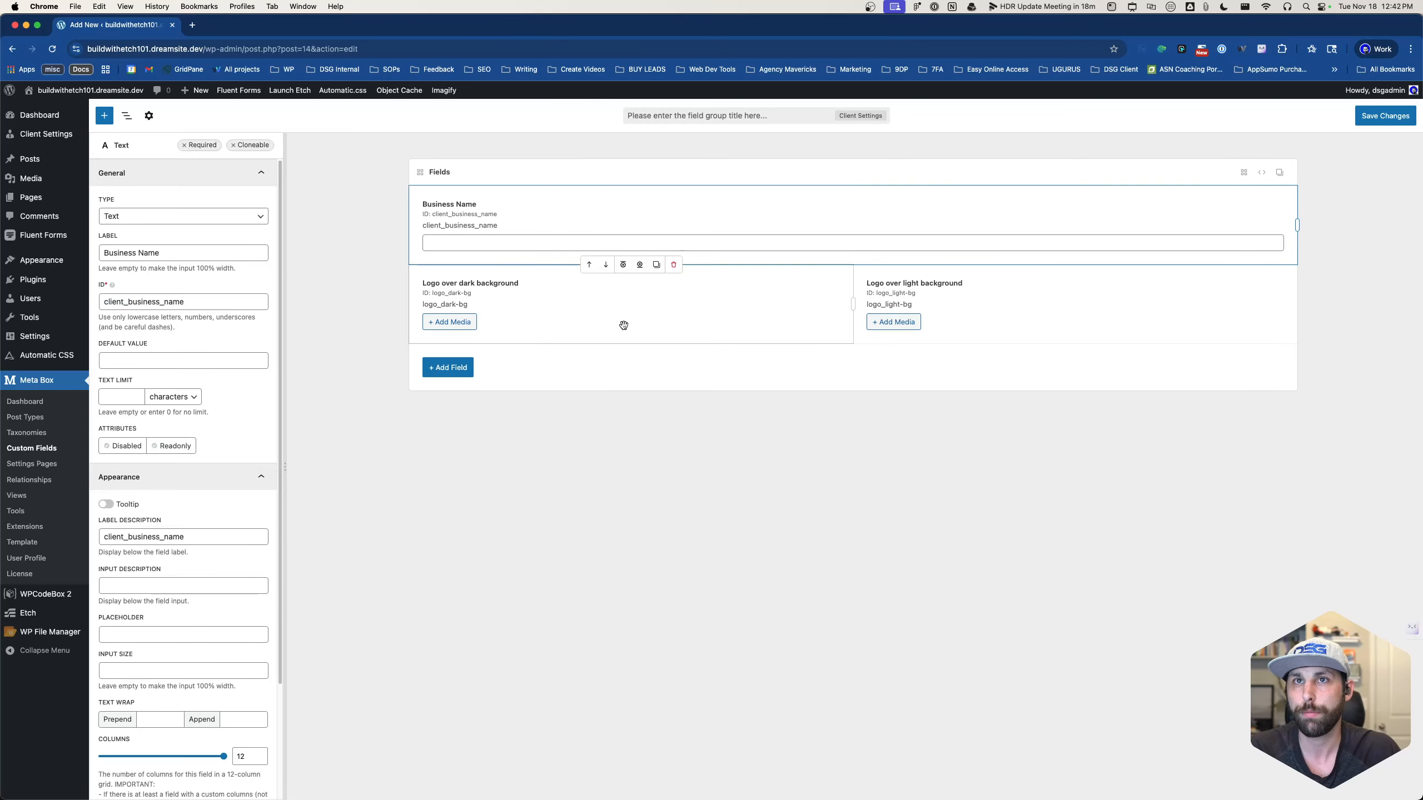
{"action": "left_click", "coordinate": [437, 372]}
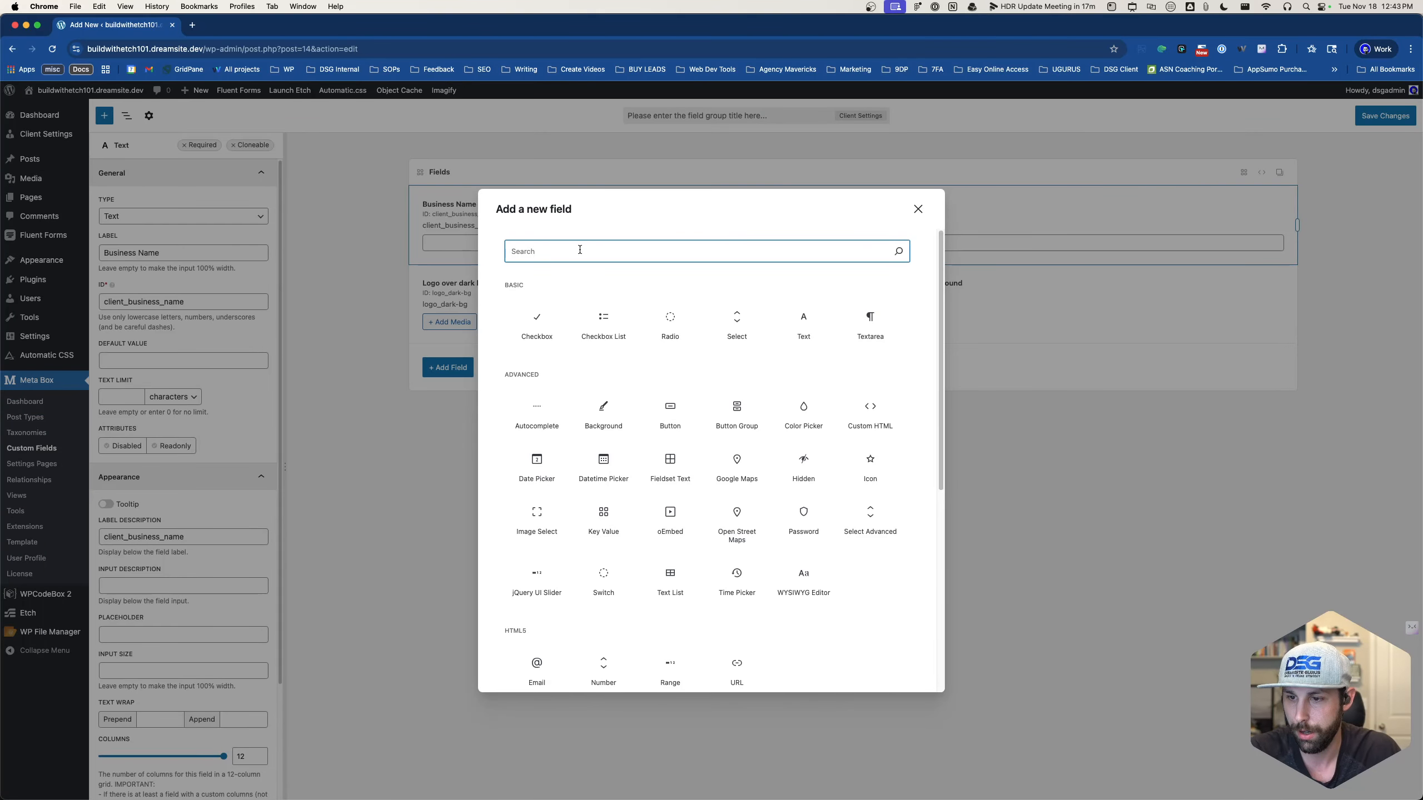
- Add a 6-column Text field 'Main Phone' with label description main_phone
{"action": "type", "text": "text"}
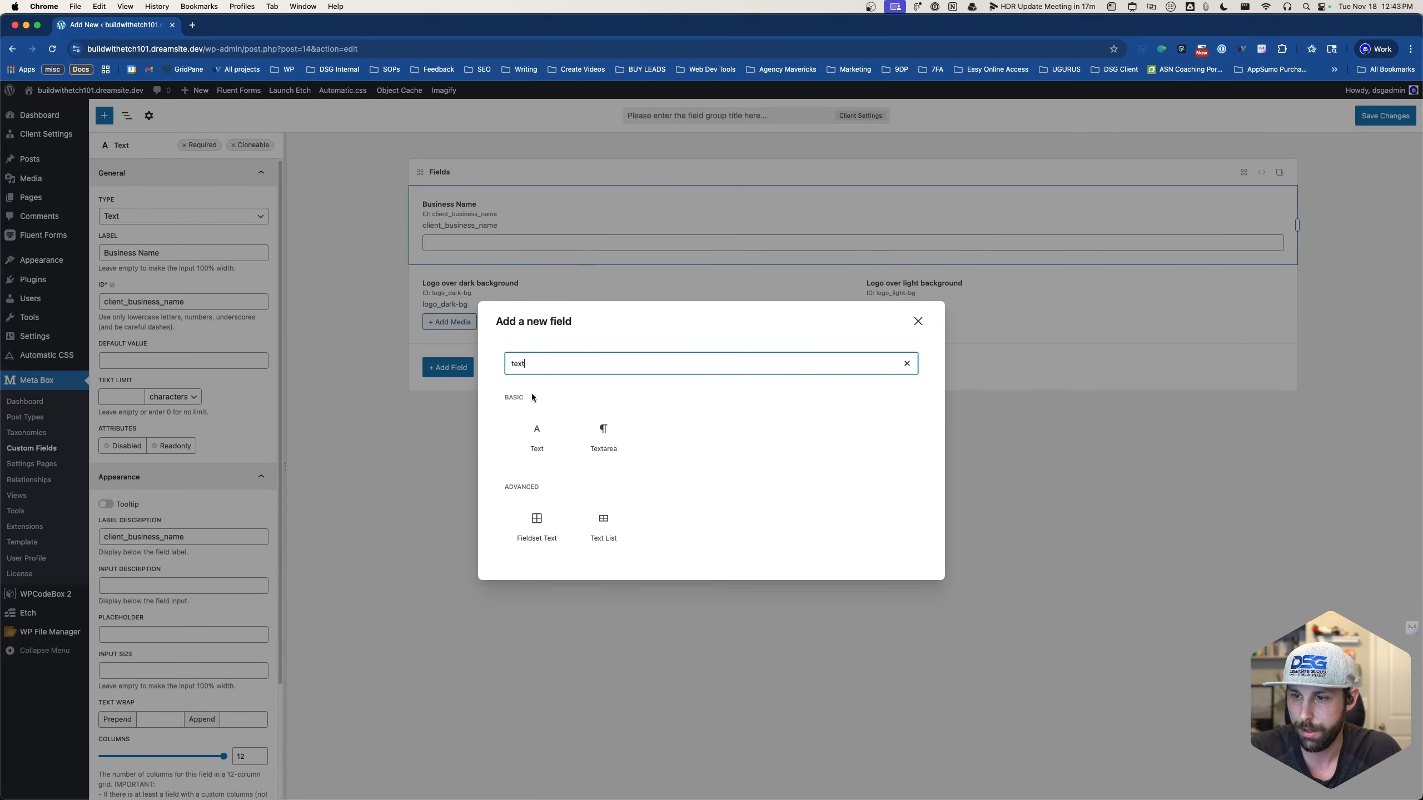
{"action": "left_click", "coordinate": [536, 439]}
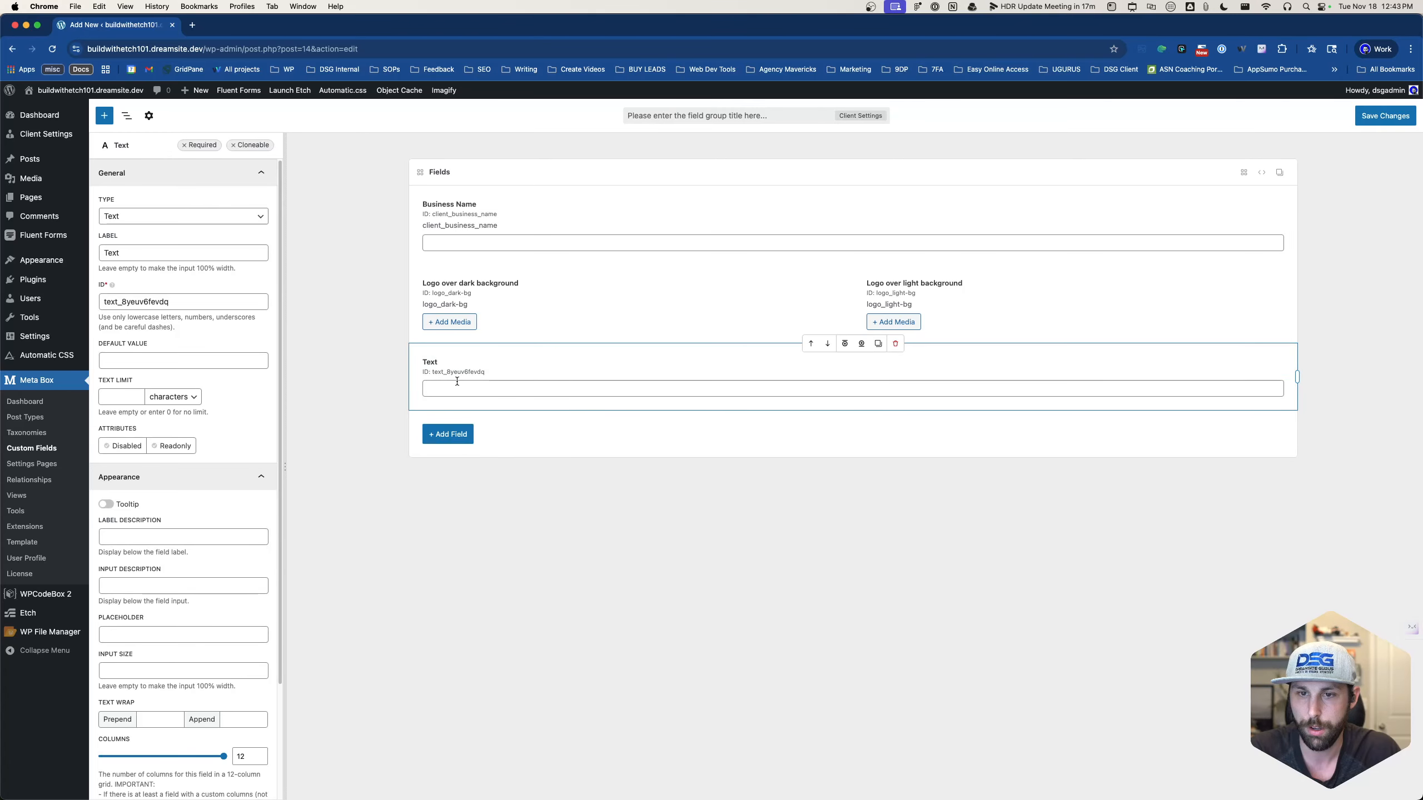
{"action": "double_click", "coordinate": [112, 253]}
{"action": "type", "text": "Phone"}
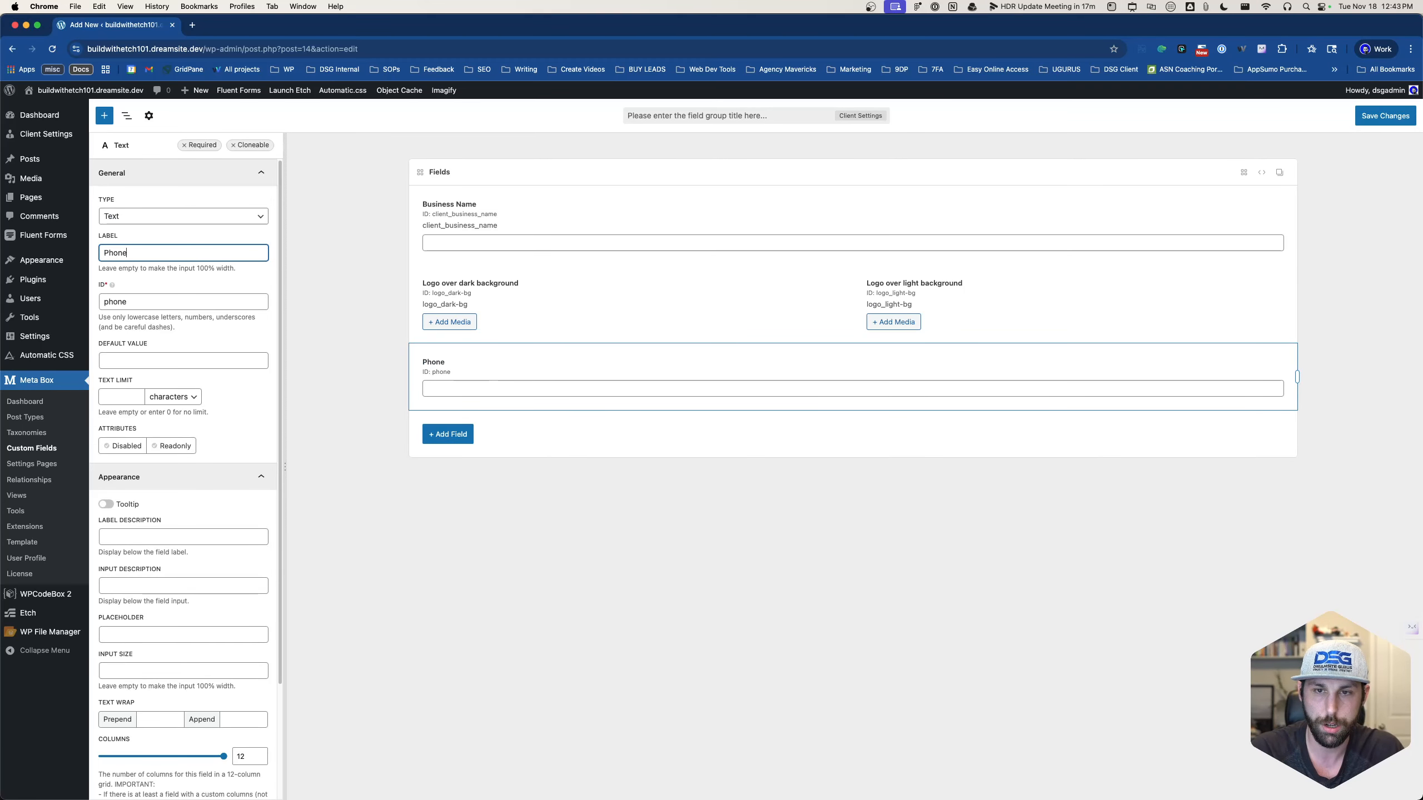
{"action": "key", "text": "BackSpace"}
{"action": "key", "text": "BackSpace"}
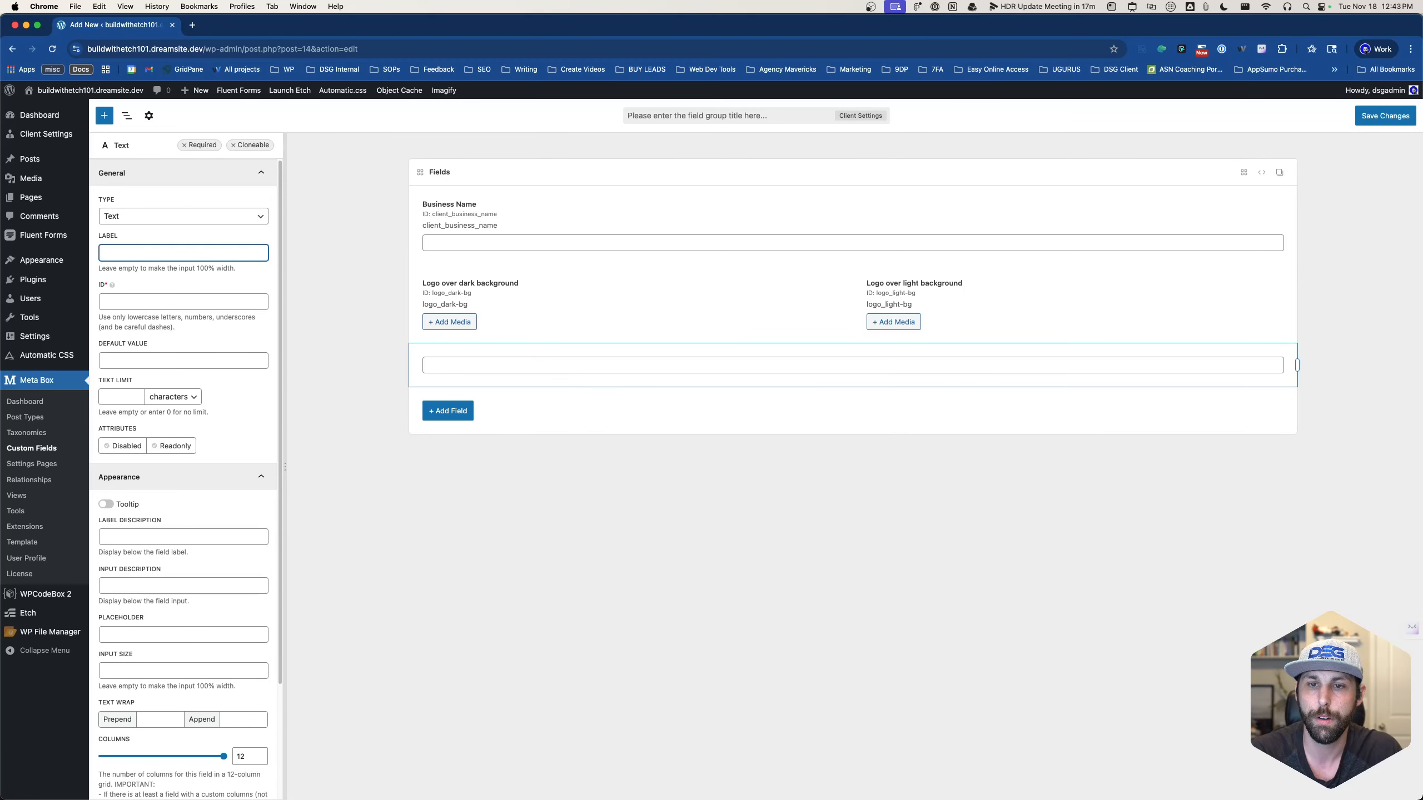
{"action": "type", "text": "Main Phone"}
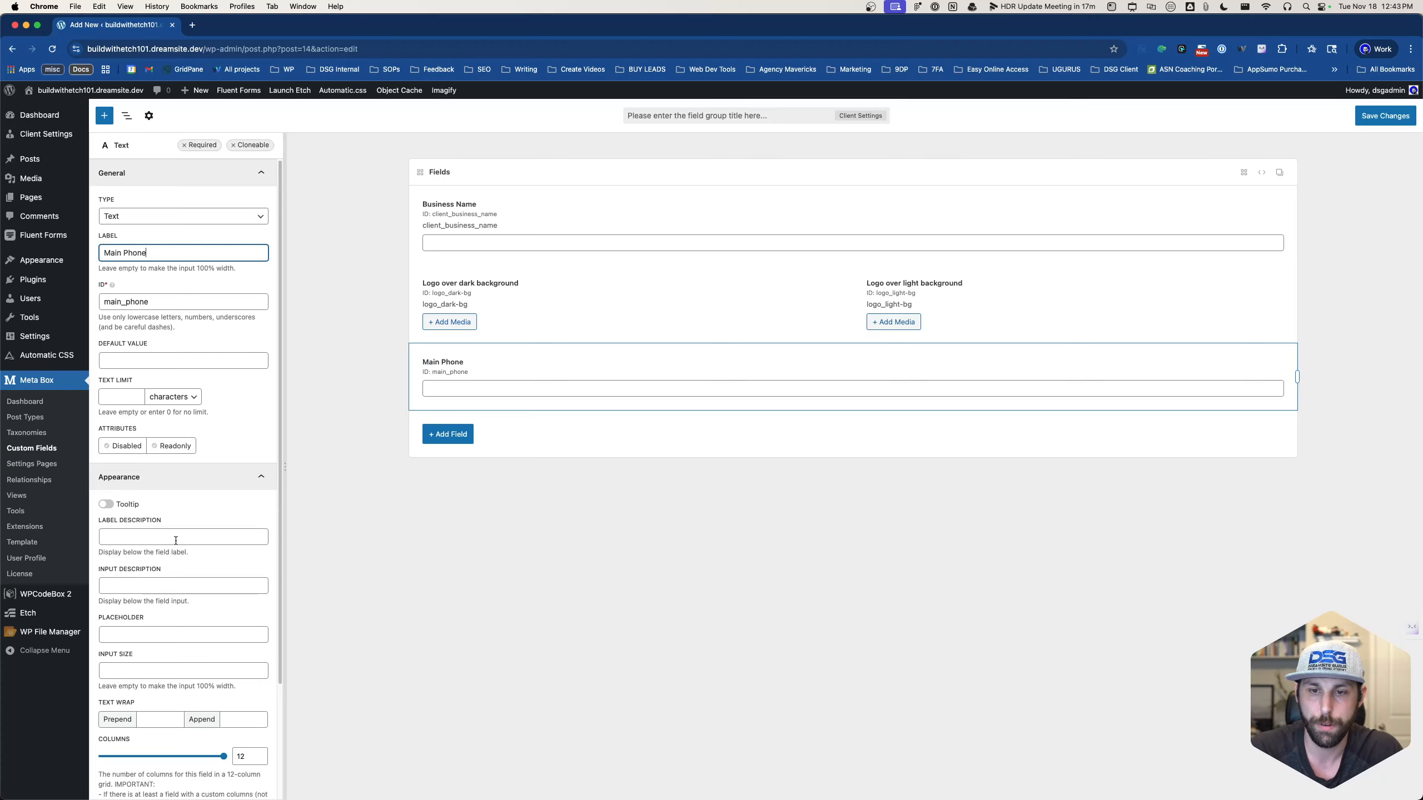
{"action": "left_click", "coordinate": [179, 536]}
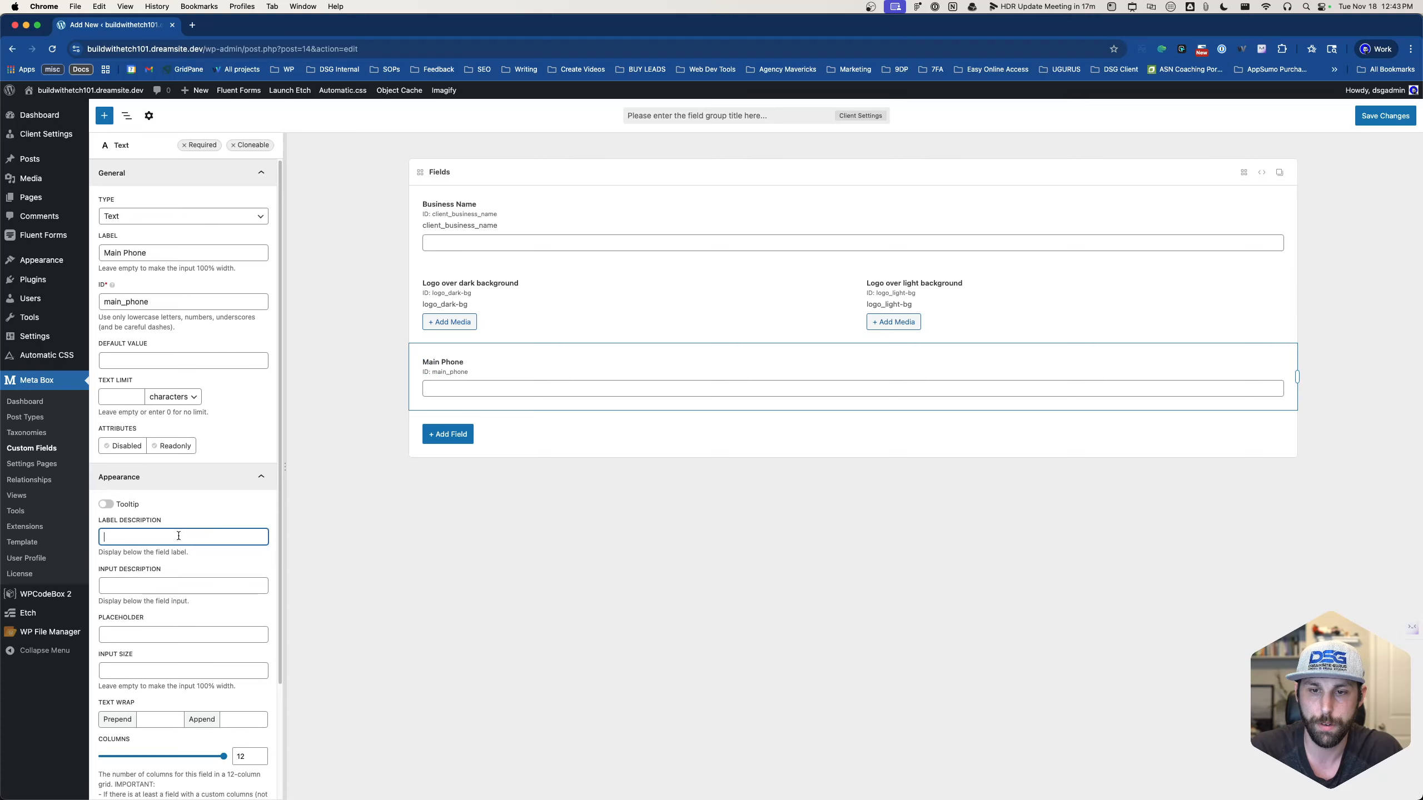
{"action": "type", "text": "main_"}
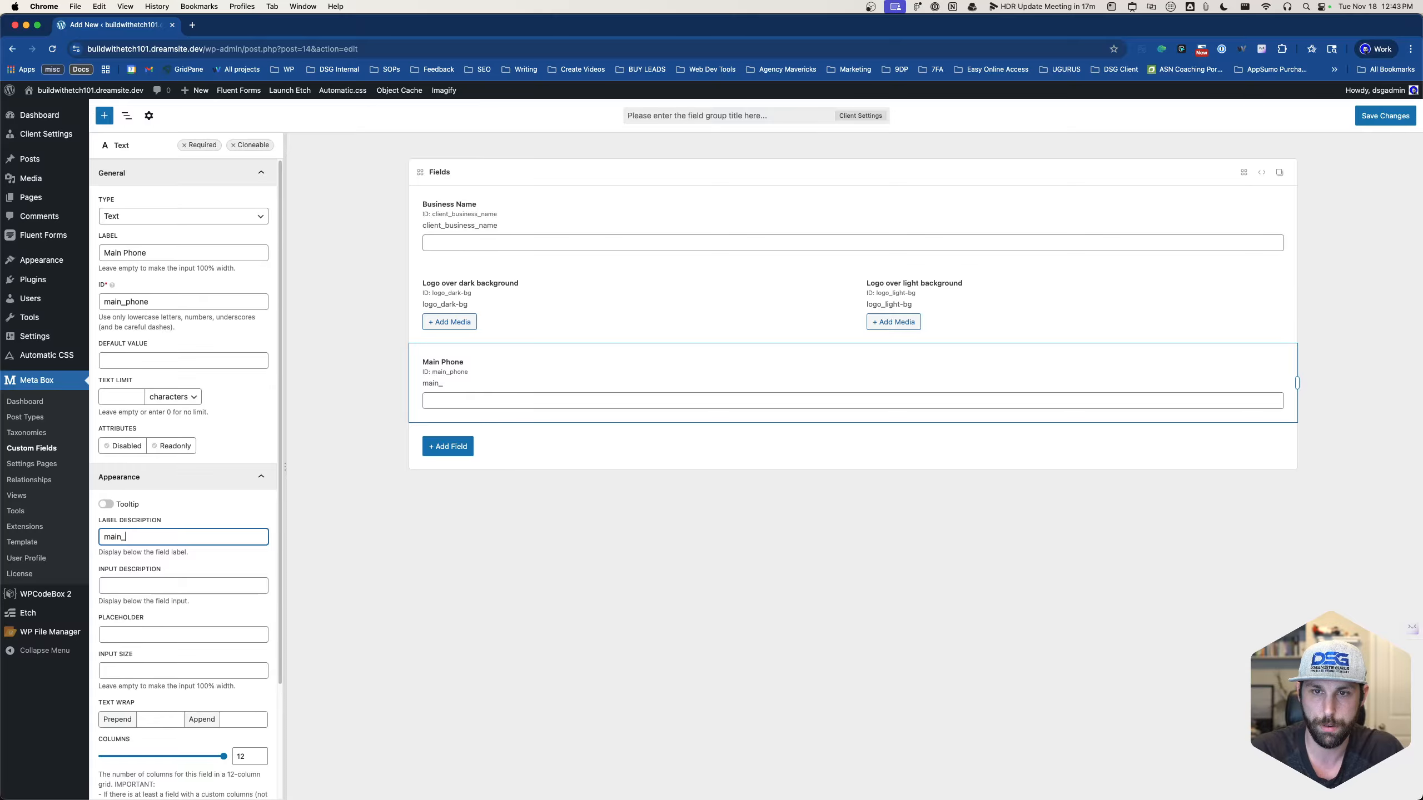
{"action": "type", "text": "phone"}
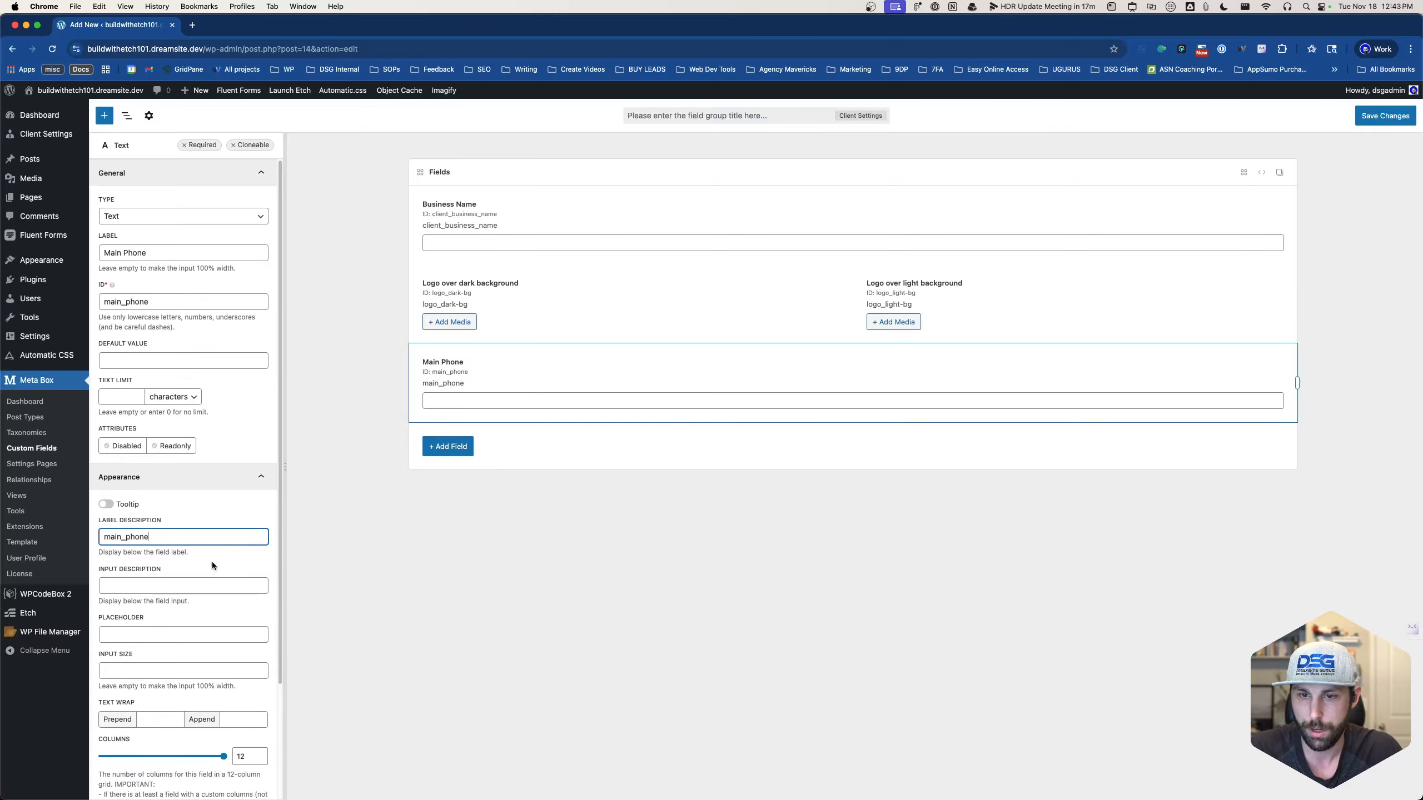
{"action": "left_click_drag", "start_coordinate": [223, 756], "coordinate": [155, 756]}
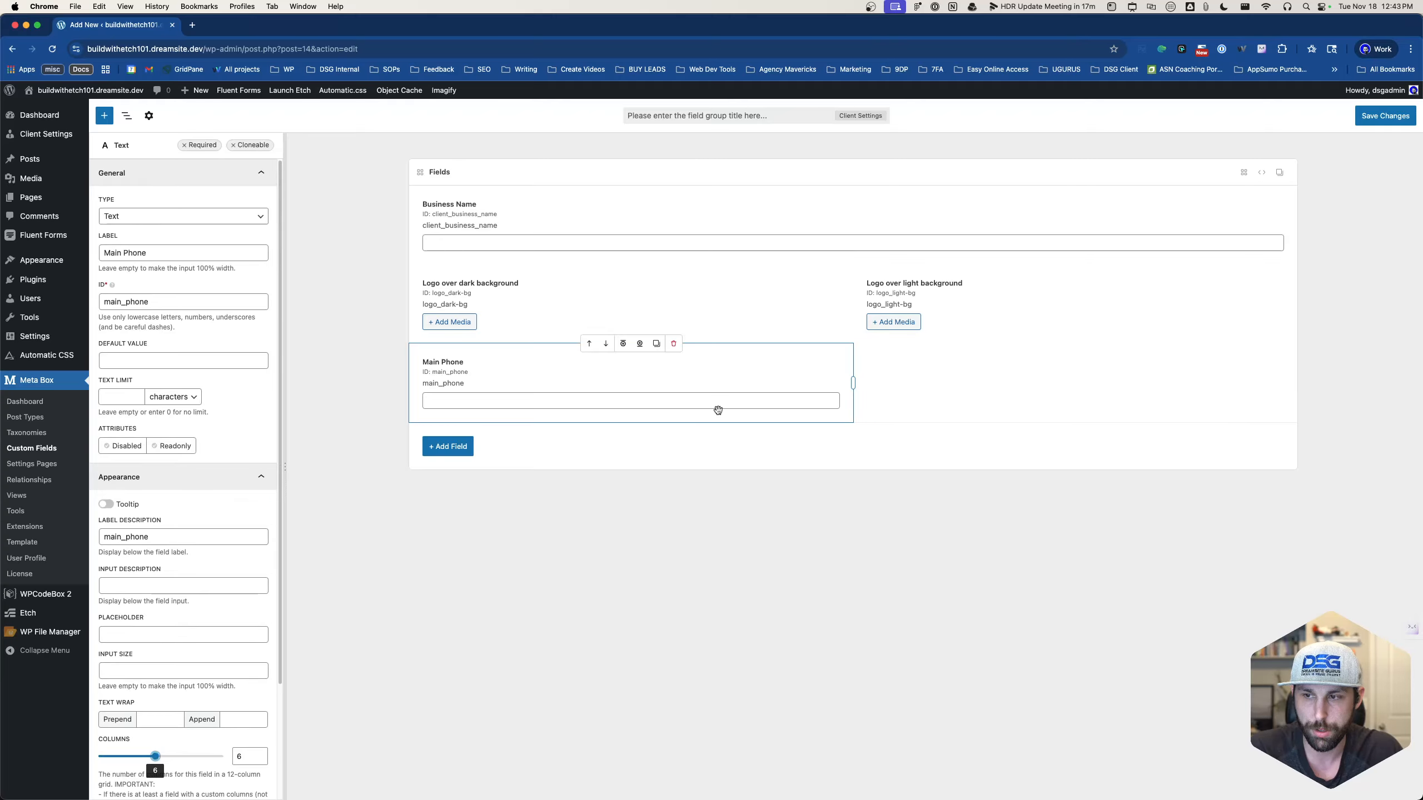
- Duplicate the Main Phone field and relabel the copy 'Second Phone'
{"action": "left_click", "coordinate": [656, 344]}
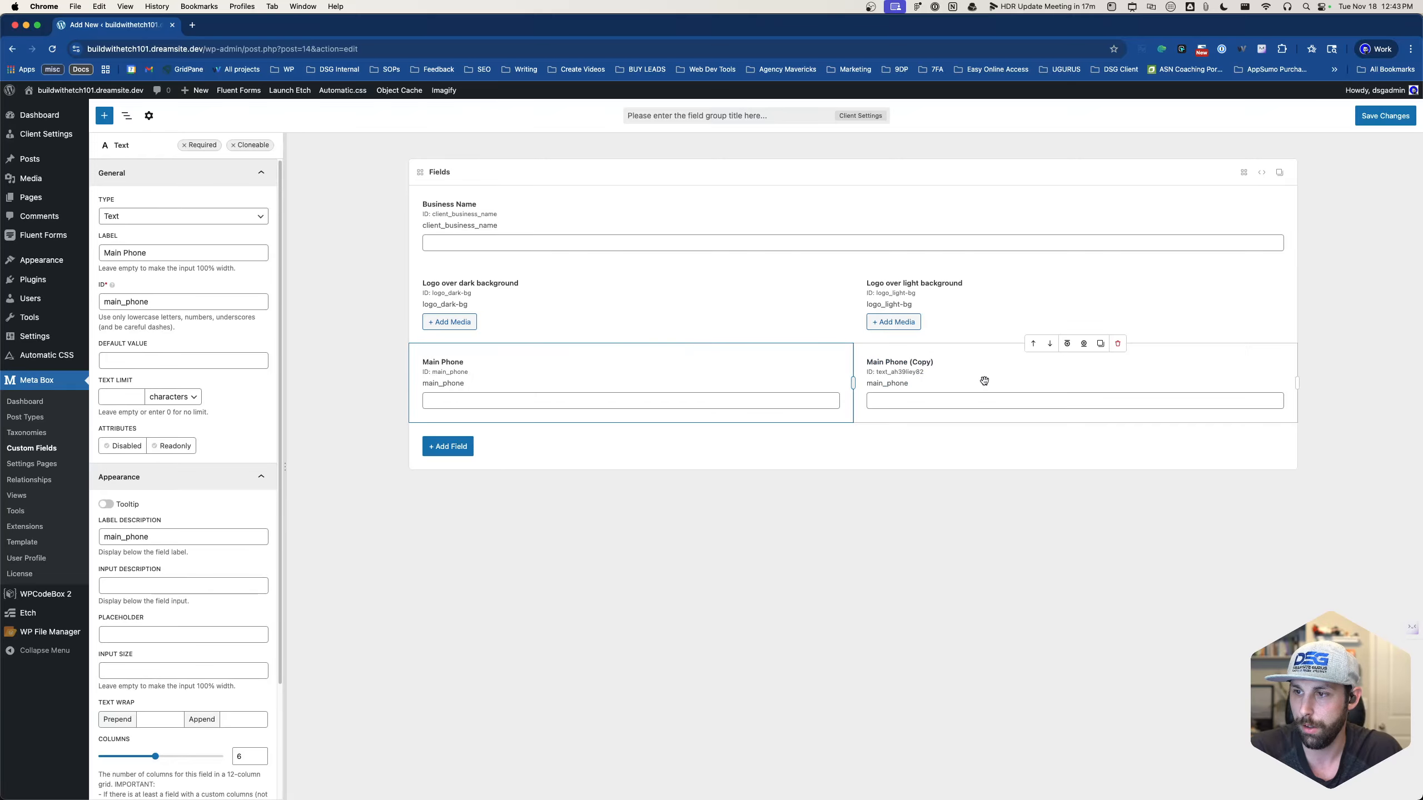
{"action": "left_click", "coordinate": [984, 381]}
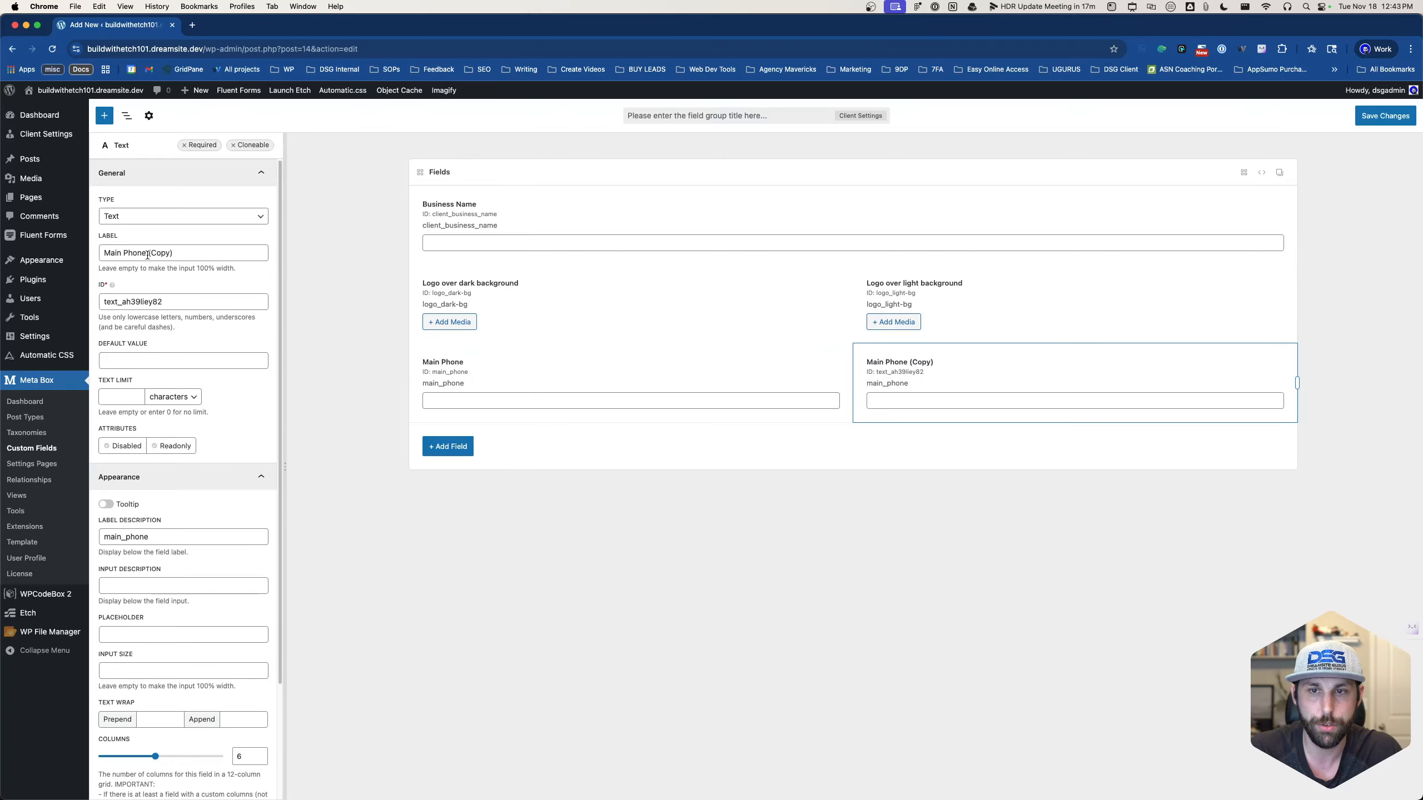
{"action": "left_click_drag", "start_coordinate": [147, 253], "coordinate": [175, 253]}
{"action": "key", "text": "BackSpace"}
{"action": "key", "text": "super+Left"}
{"action": "key", "text": "Delete"}
{"action": "key", "text": "Delete"}
{"action": "key", "text": "Delete"}
{"action": "key", "text": "Delete"}
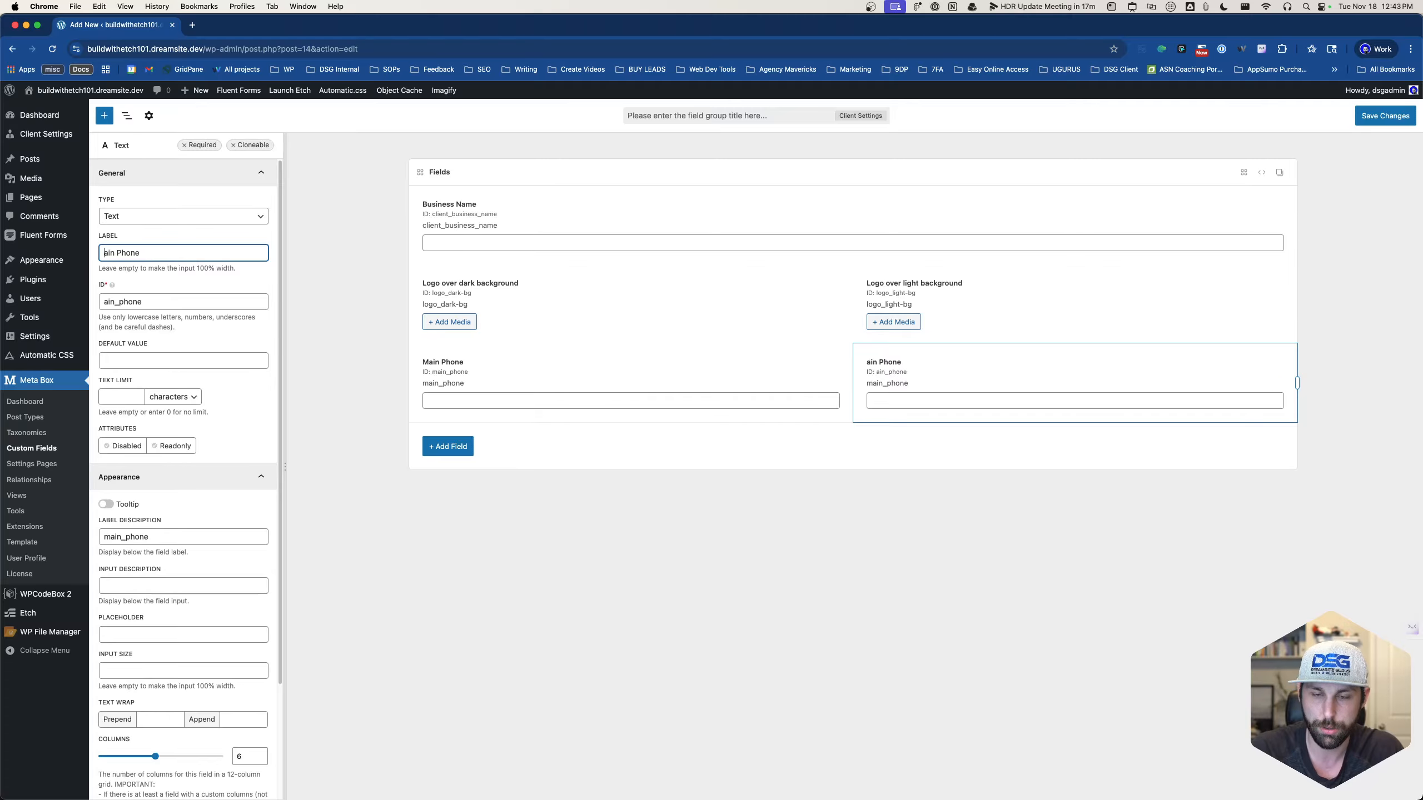
{"action": "type", "text": "Secon"}
{"action": "type", "text": "d"}
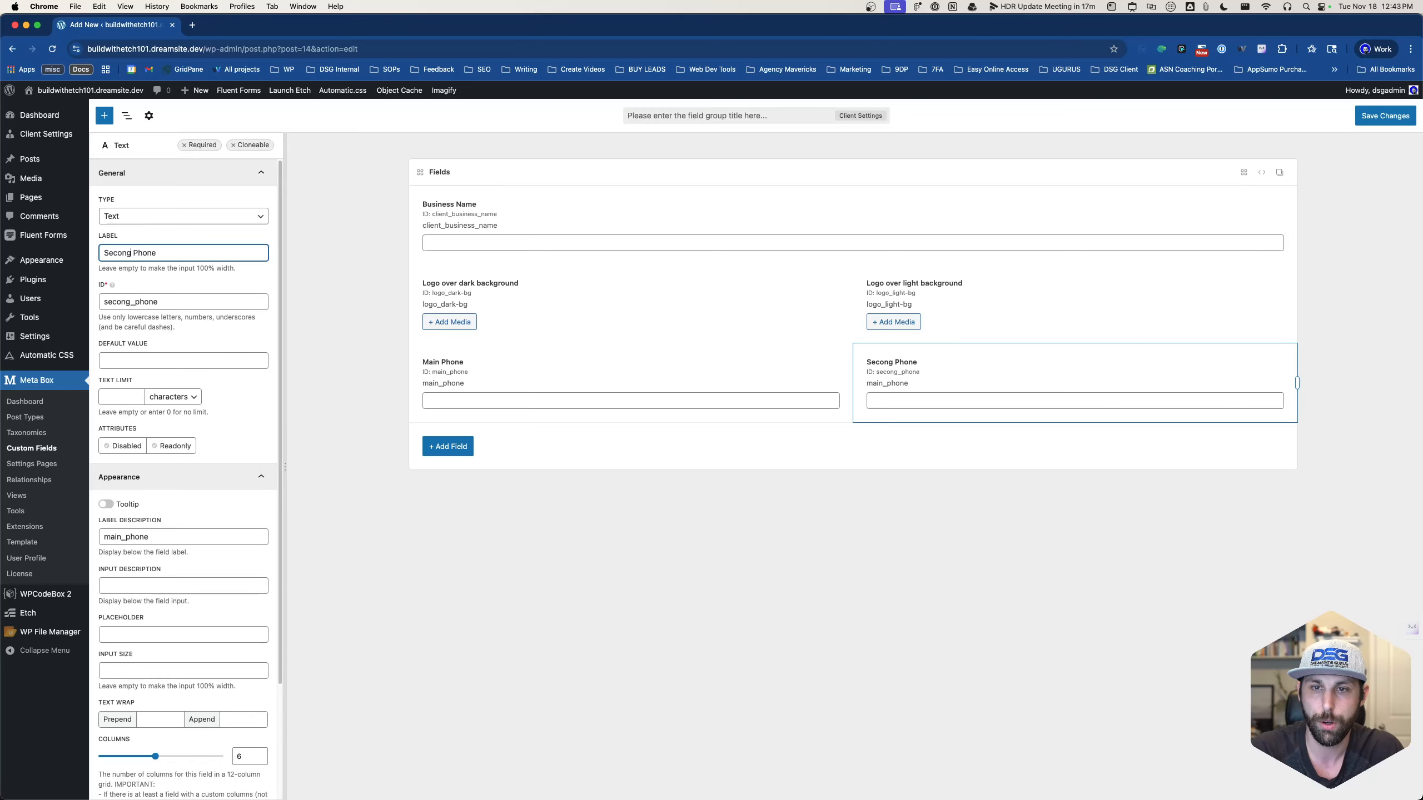
- Change the Second Phone label description from main_phone to second_phone
{"action": "double_click", "coordinate": [109, 540]}
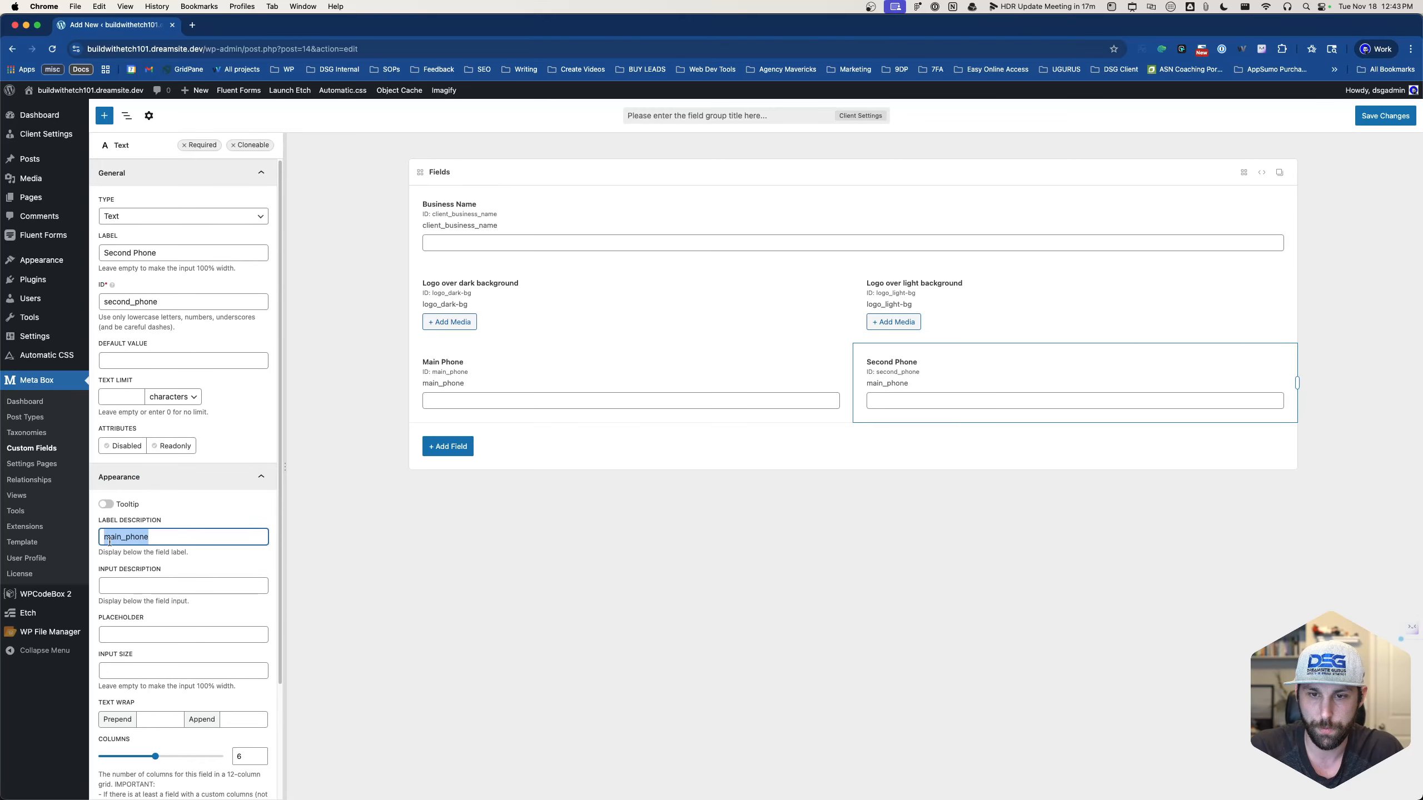
{"action": "left_click", "coordinate": [116, 539]}
{"action": "left_click_drag", "start_coordinate": [121, 539], "coordinate": [103, 538]}
{"action": "type", "text": "second"}
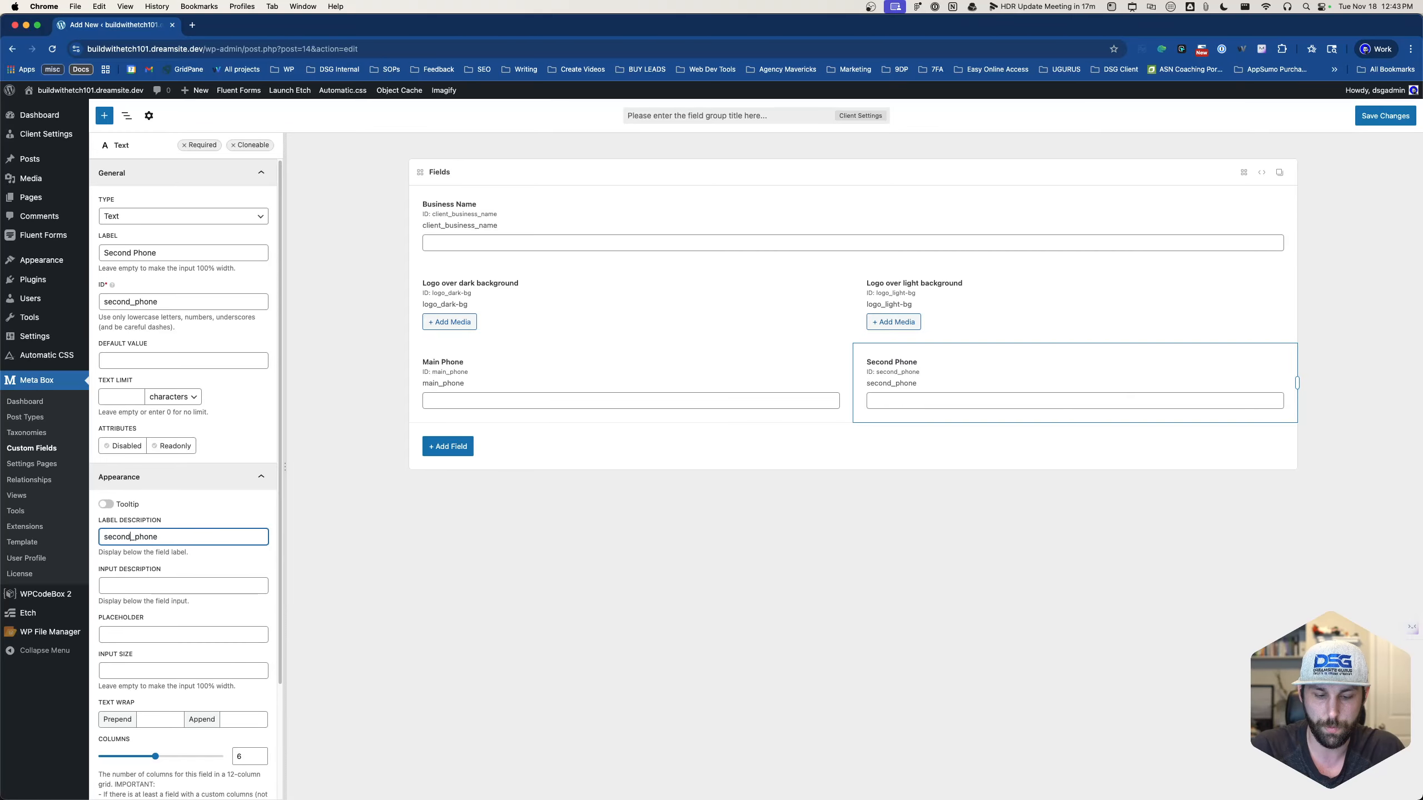
{"action": "left_click", "coordinate": [403, 529]}
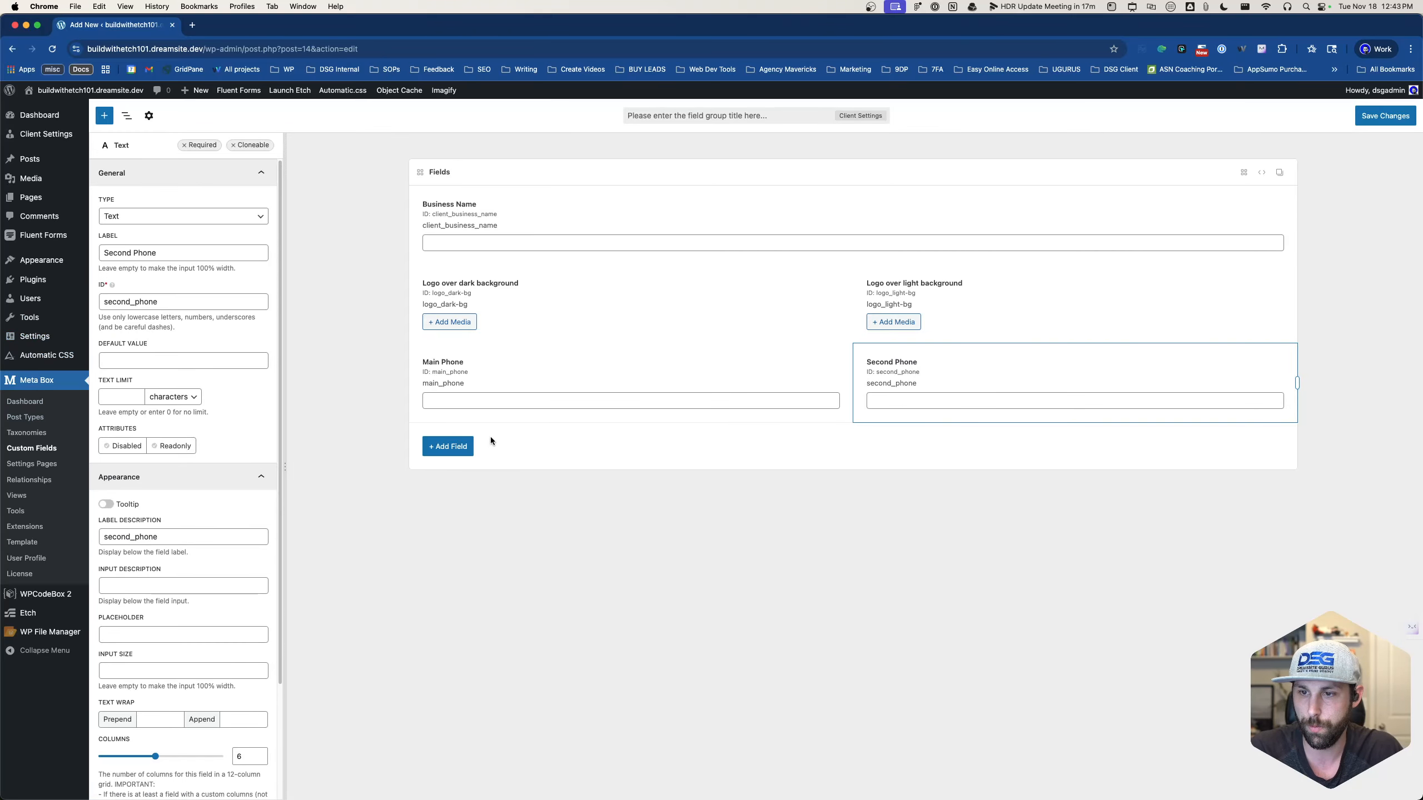
{"action": "left_click", "coordinate": [448, 447]}
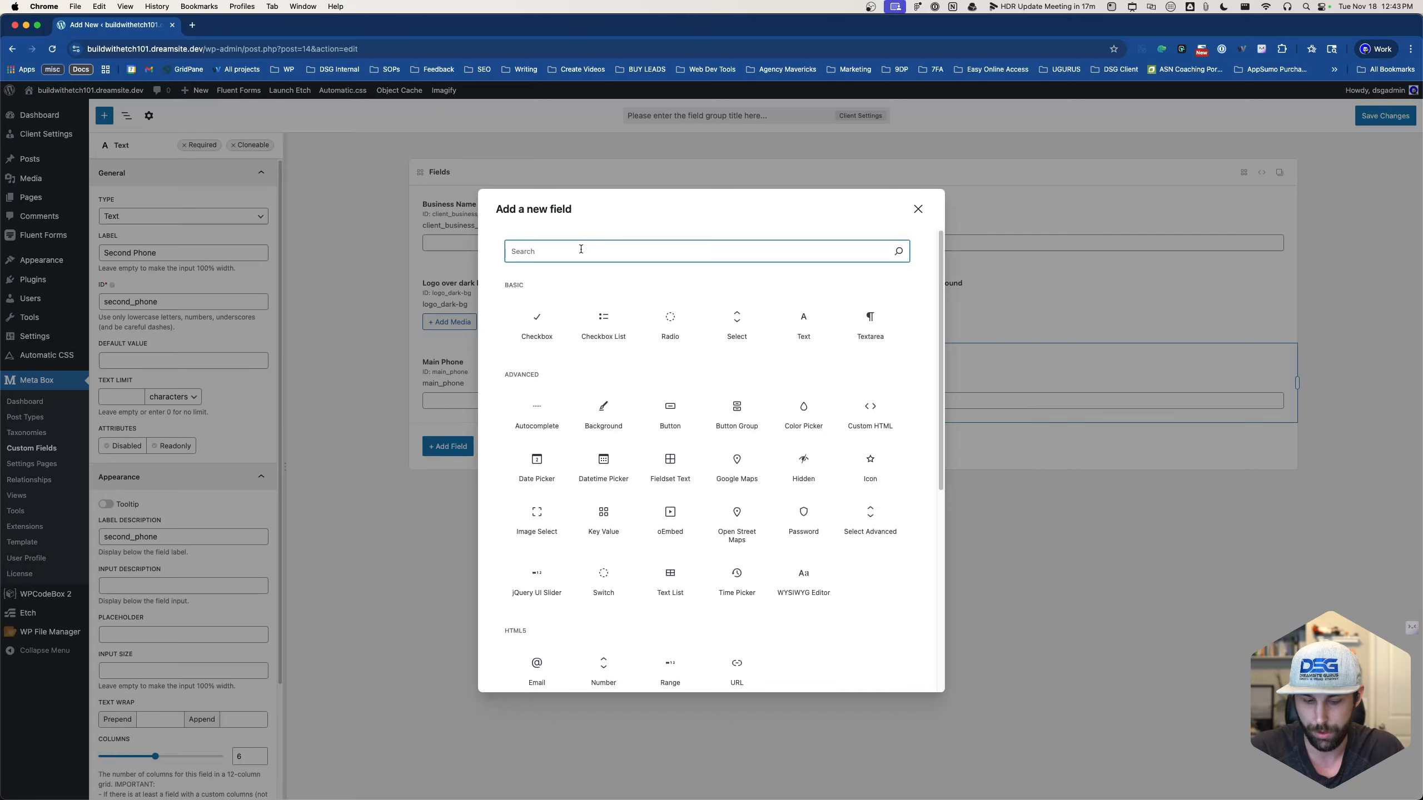
- Add a half-width Text field and begin labelling it Main Email Address
{"action": "type", "text": "tex"}
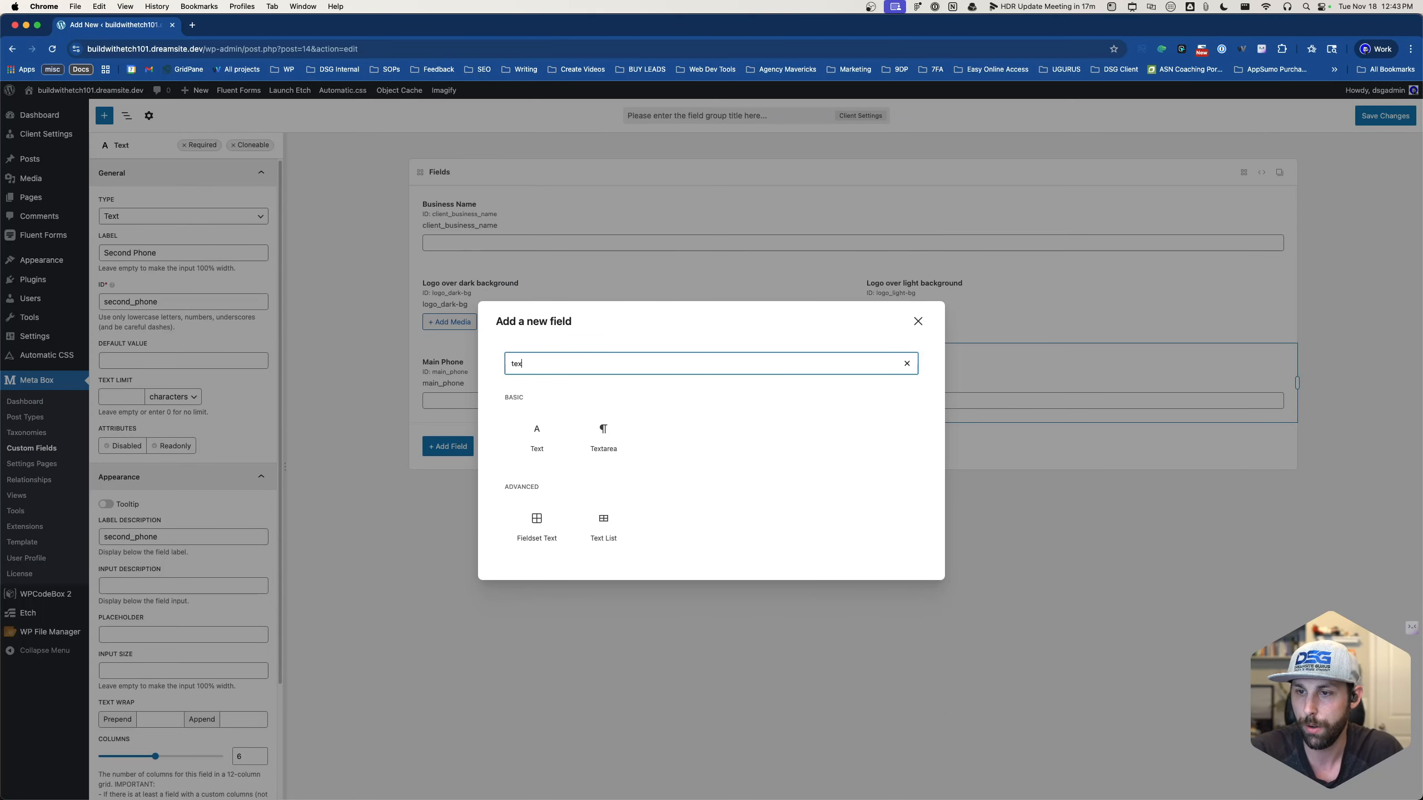
{"action": "left_click", "coordinate": [537, 440]}
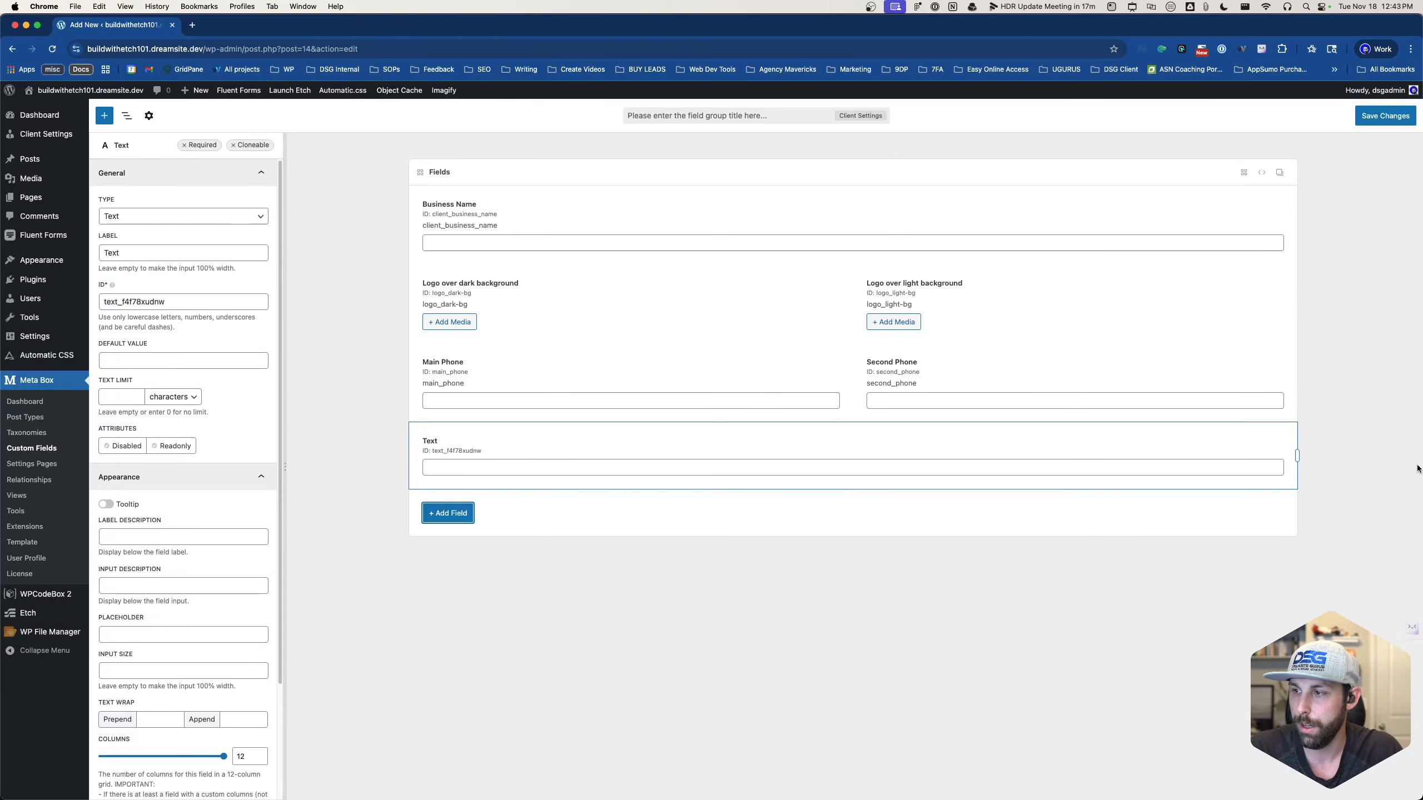
{"action": "left_click_drag", "start_coordinate": [1297, 456], "coordinate": [877, 455]}
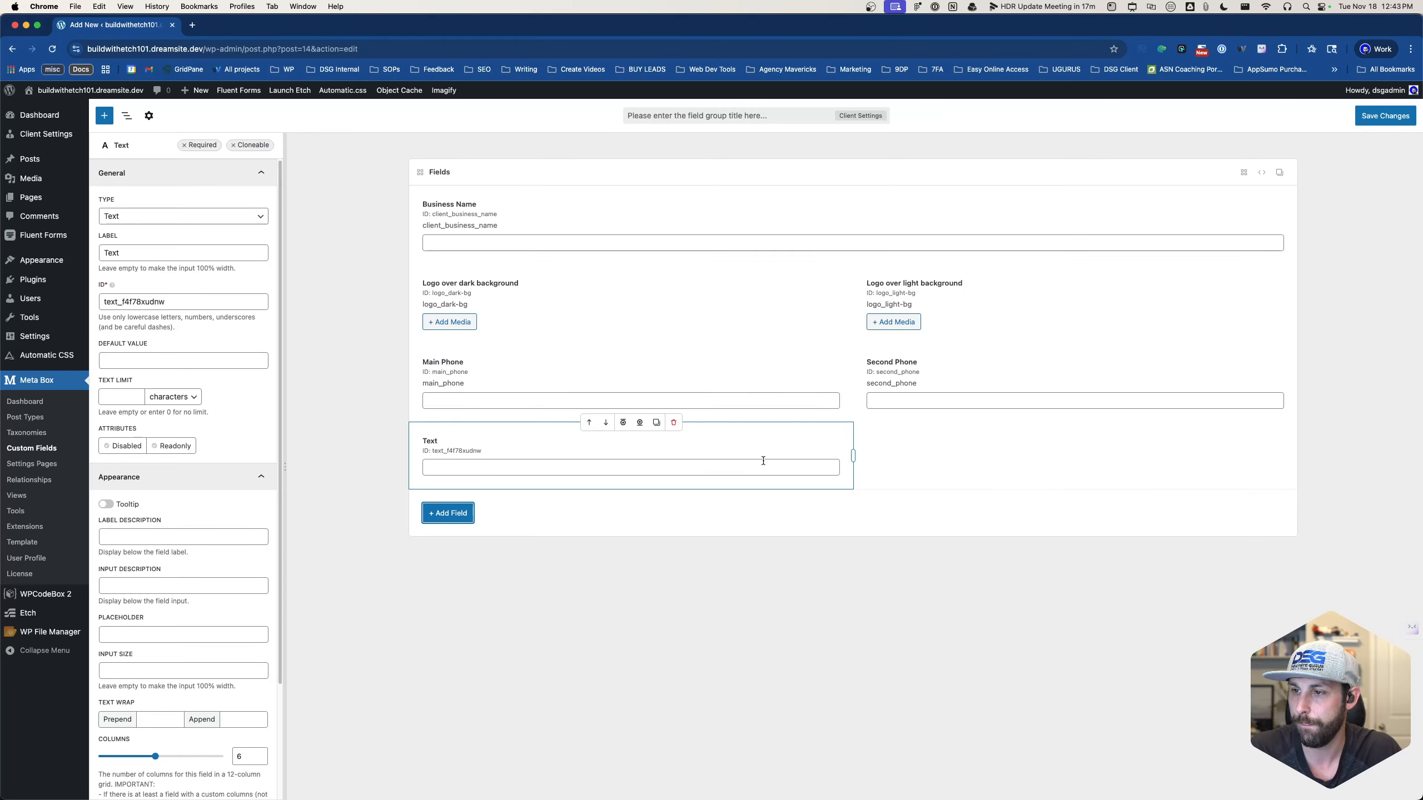
{"action": "double_click", "coordinate": [159, 255]}
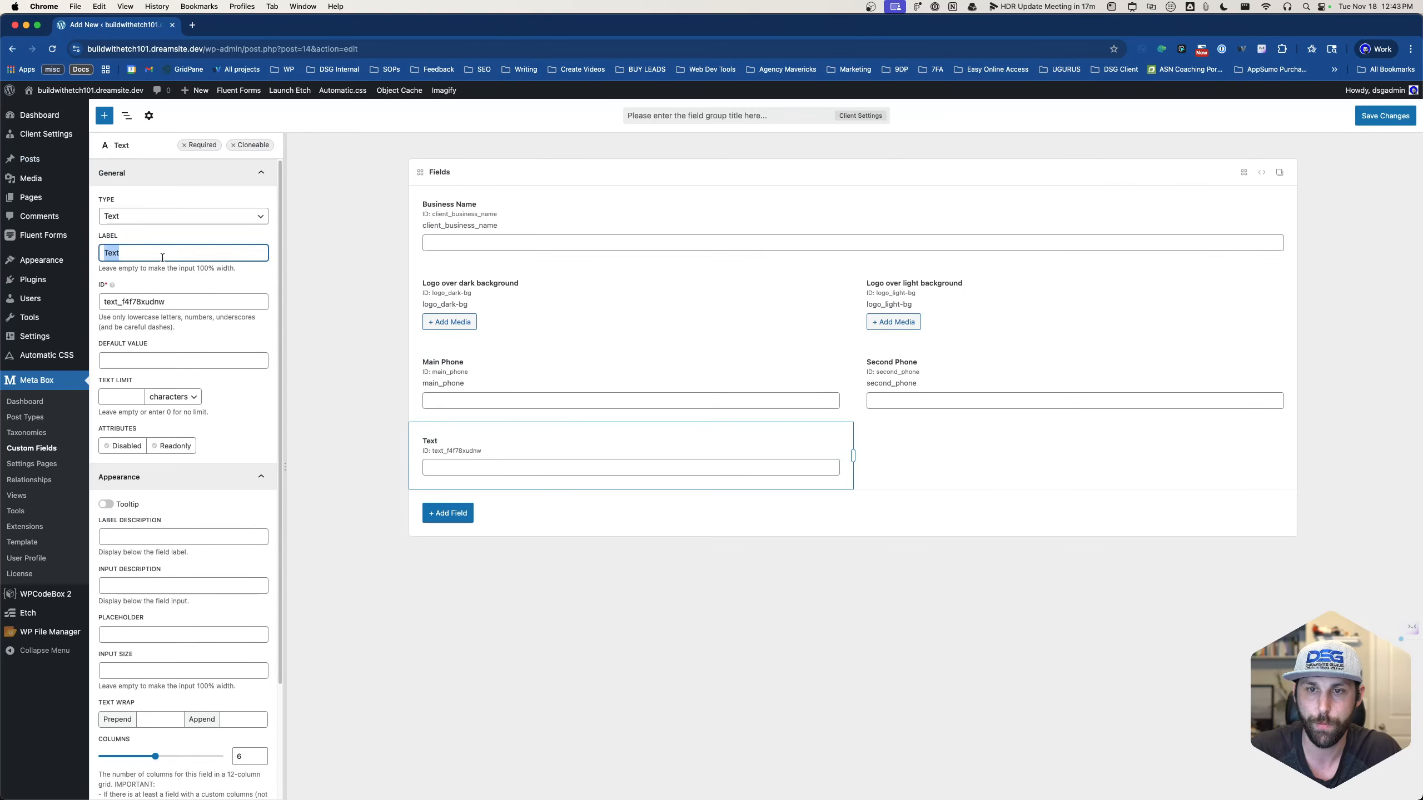
{"action": "type", "text": "Email A"}
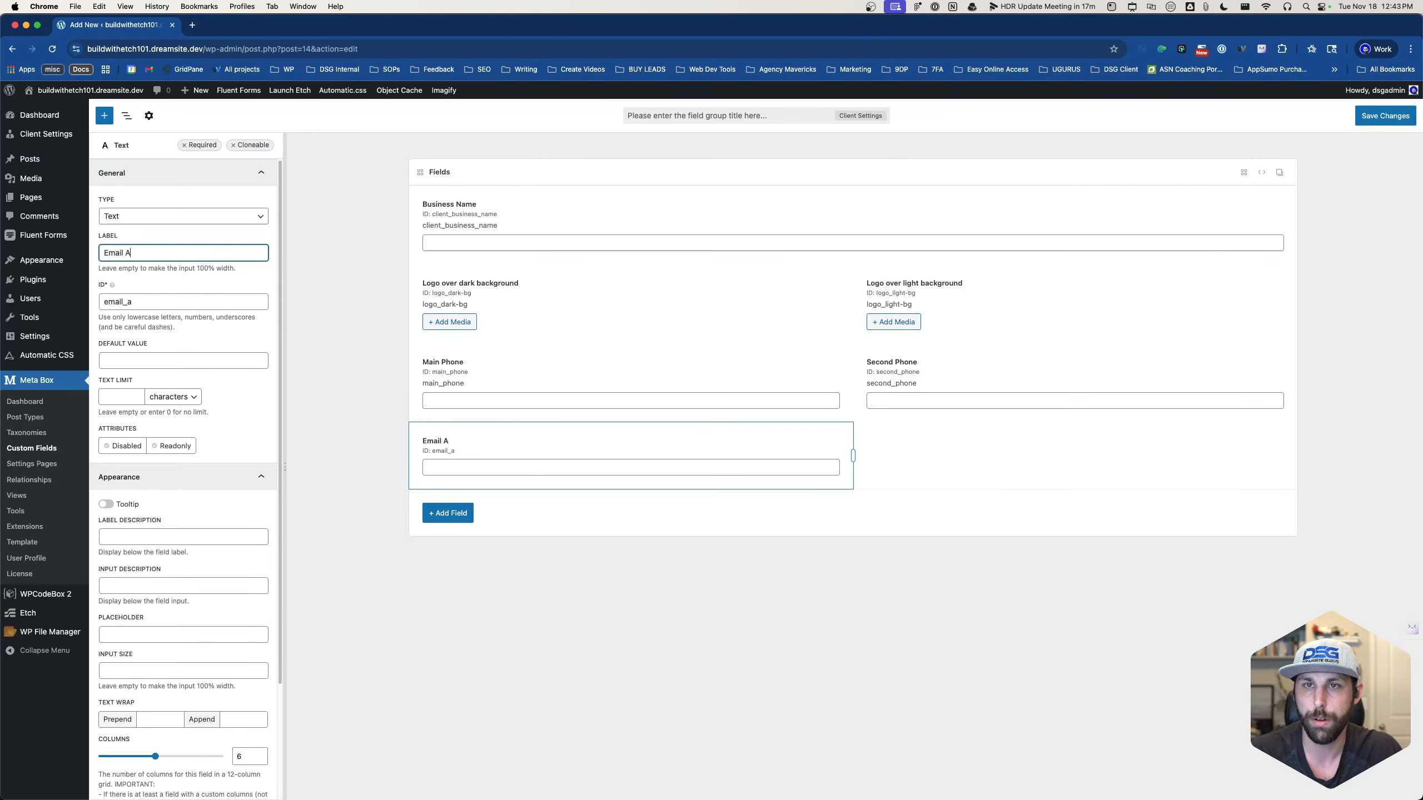
{"action": "type", "text": "ddress"}
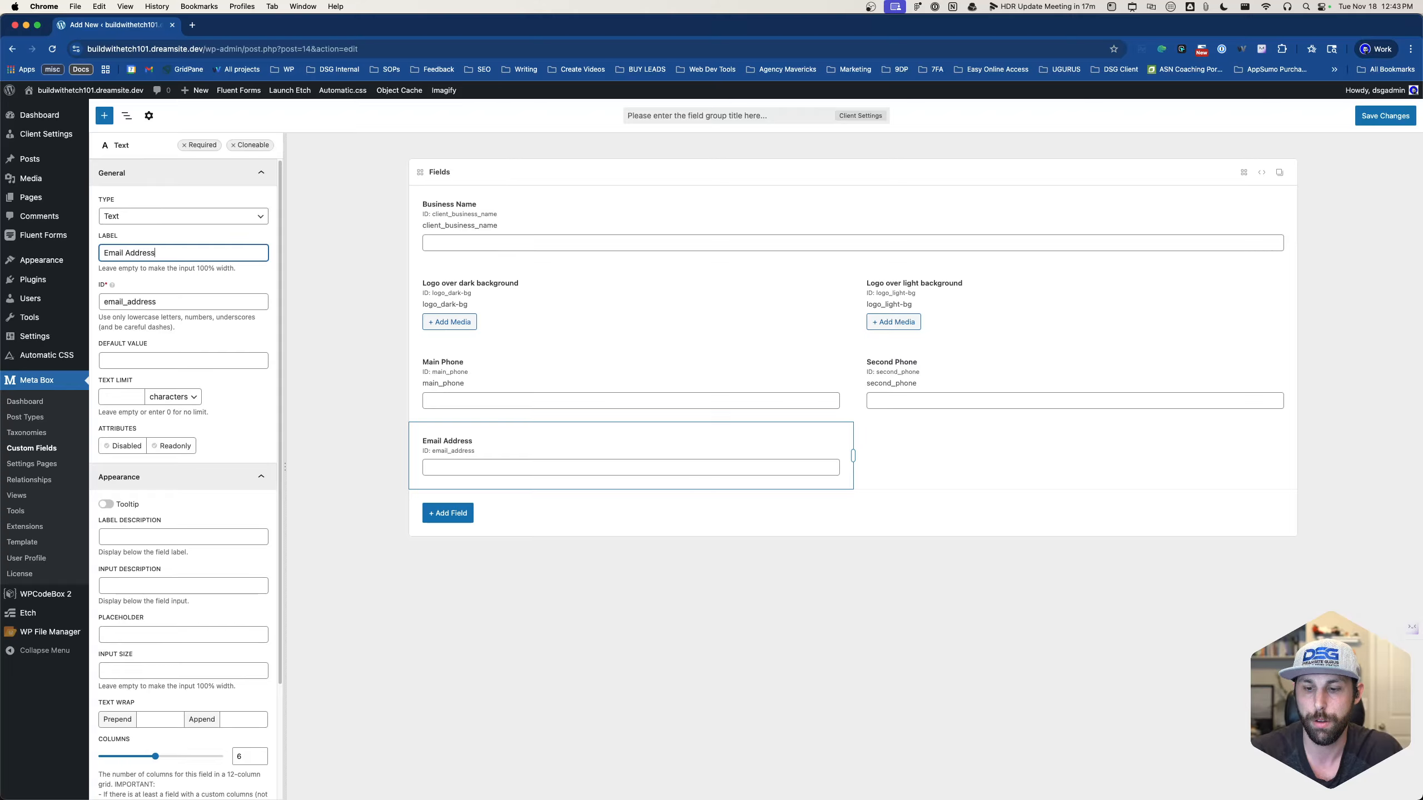
{"action": "type", "text": "Main"}
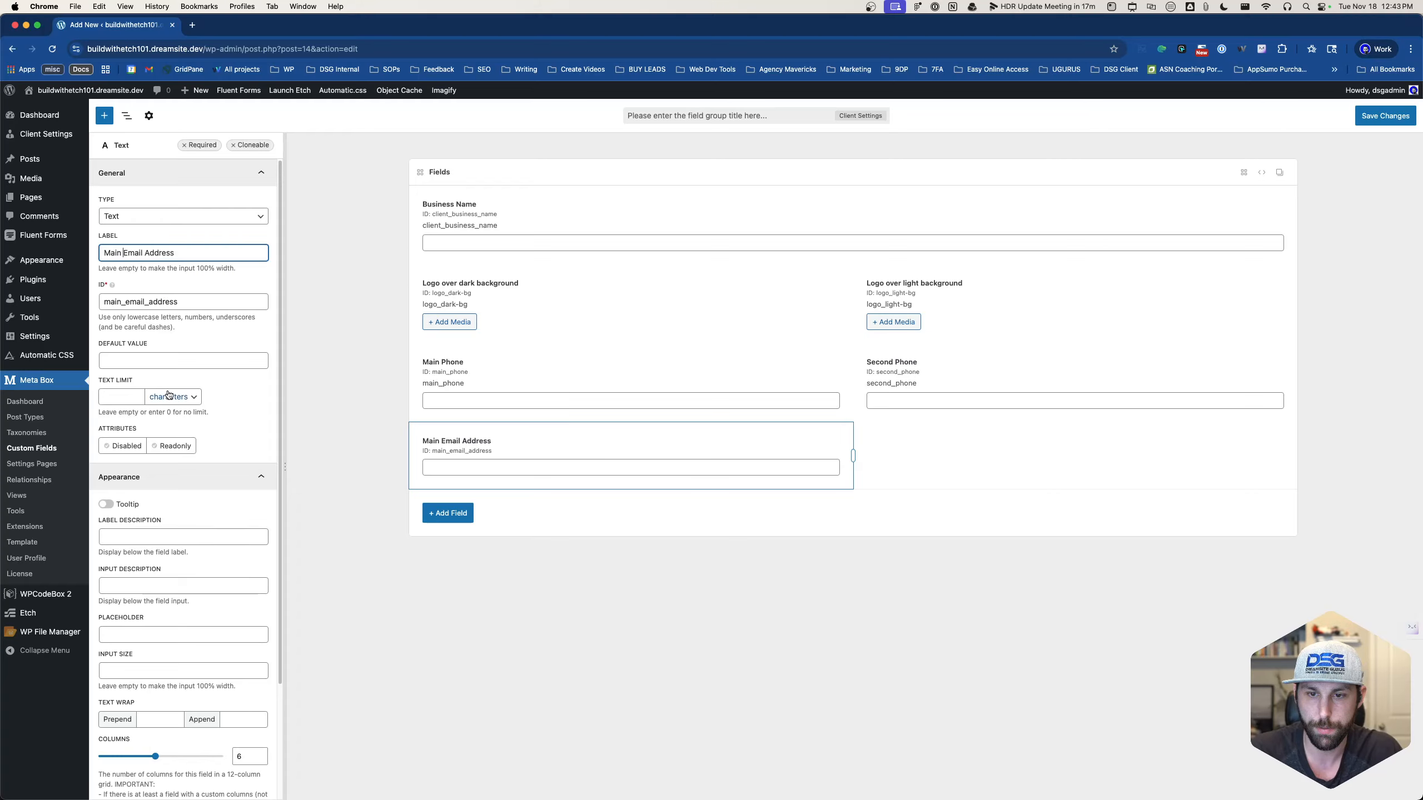
- Copy the main email field's ID into its Label Description
{"action": "double_click", "coordinate": [181, 295]}
{"action": "key", "text": "super+c"}
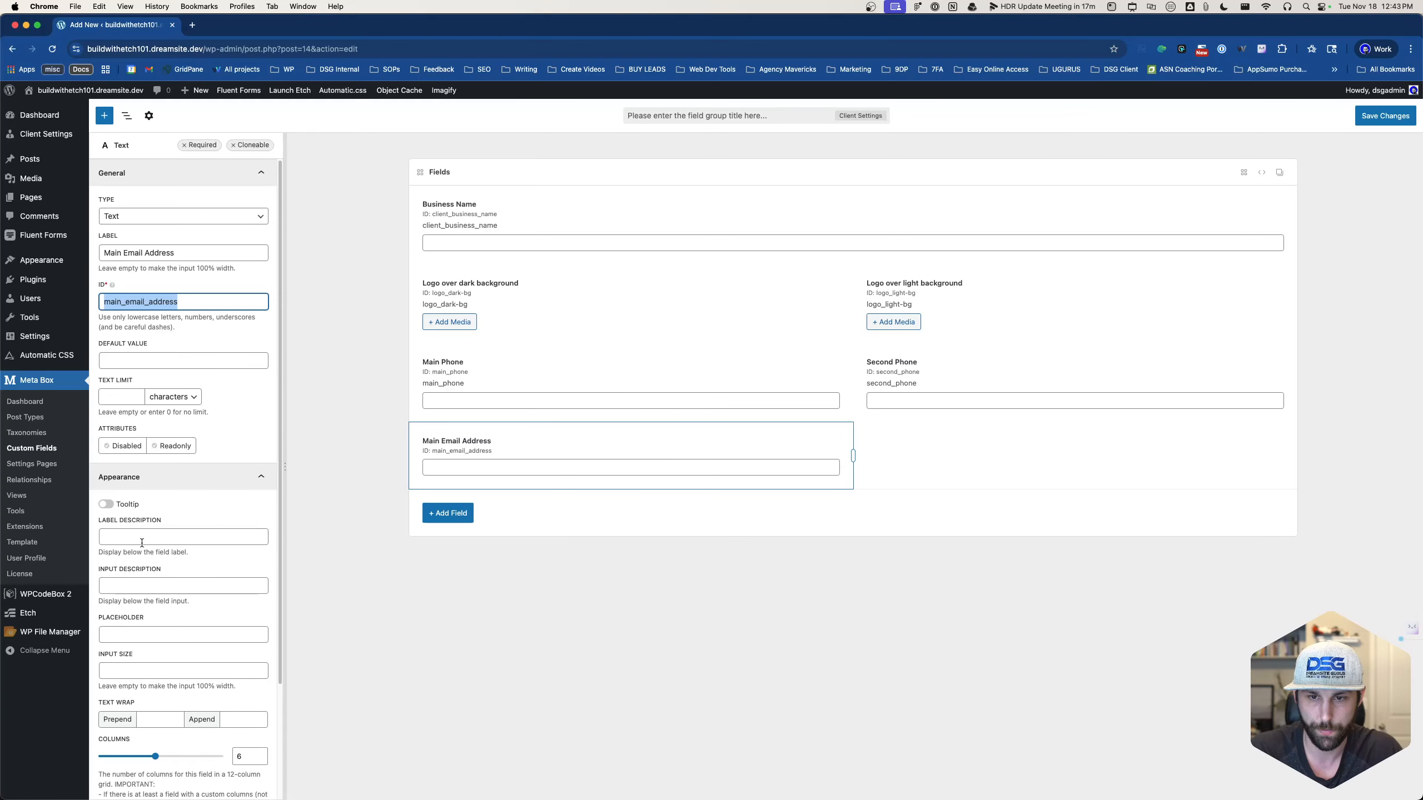
{"action": "left_click", "coordinate": [140, 536]}
{"action": "key", "text": "super+v"}
- Duplicate the field as 'Secondary Email Address' with ID and label description secondary_email
{"action": "left_click", "coordinate": [656, 422]}
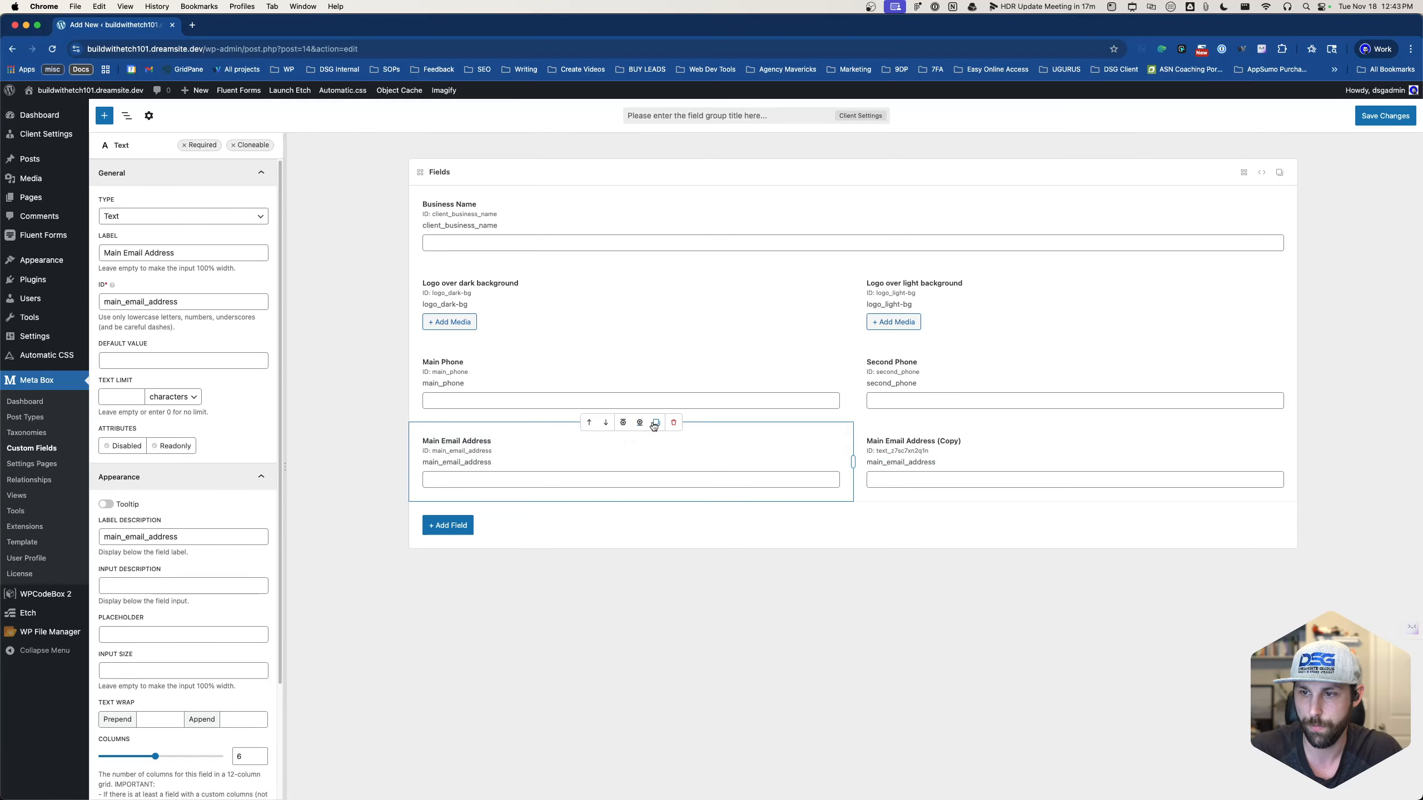
{"action": "double_click", "coordinate": [111, 253]}
{"action": "type", "text": "Secondary"}
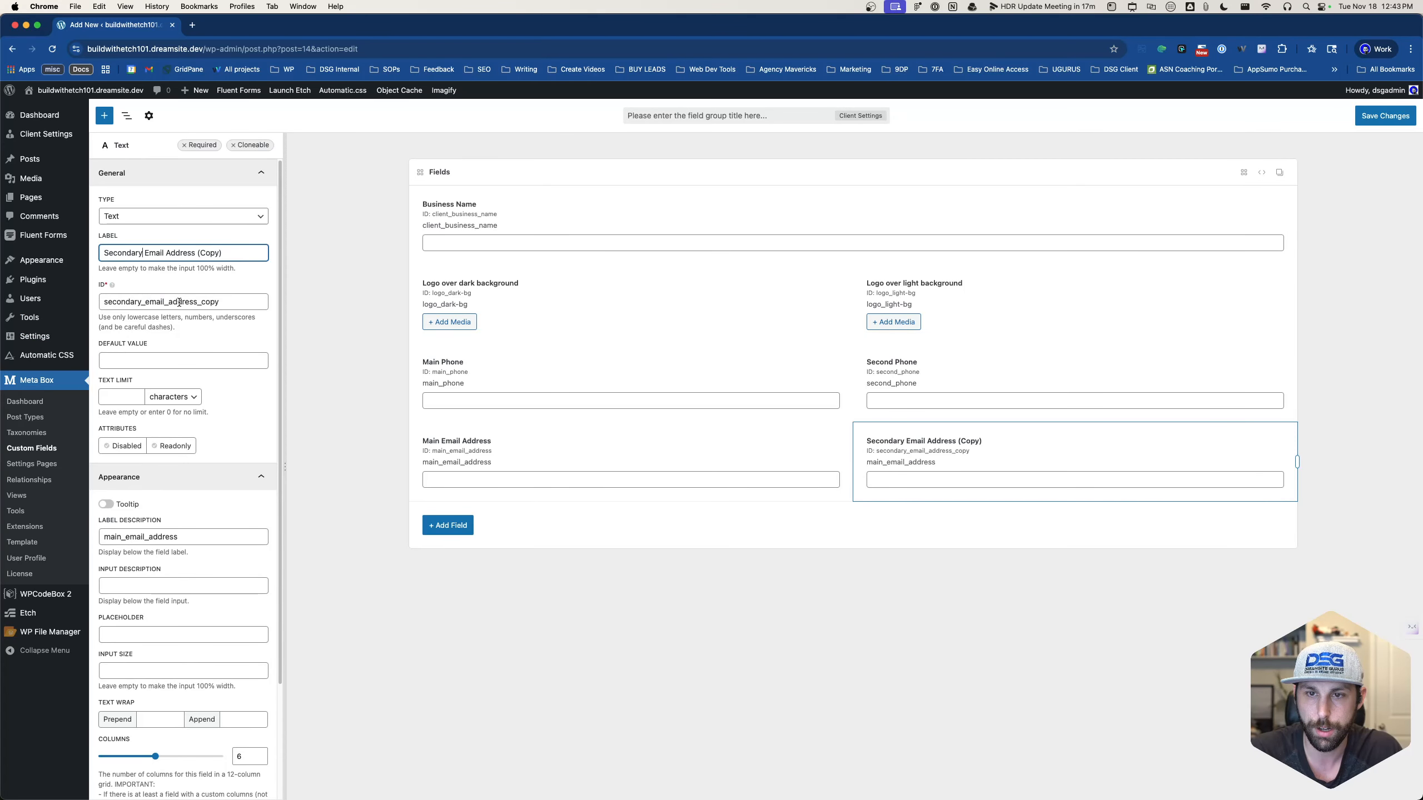
{"action": "left_click_drag", "start_coordinate": [220, 302], "coordinate": [197, 302]}
{"action": "key", "text": "BackSpace"}
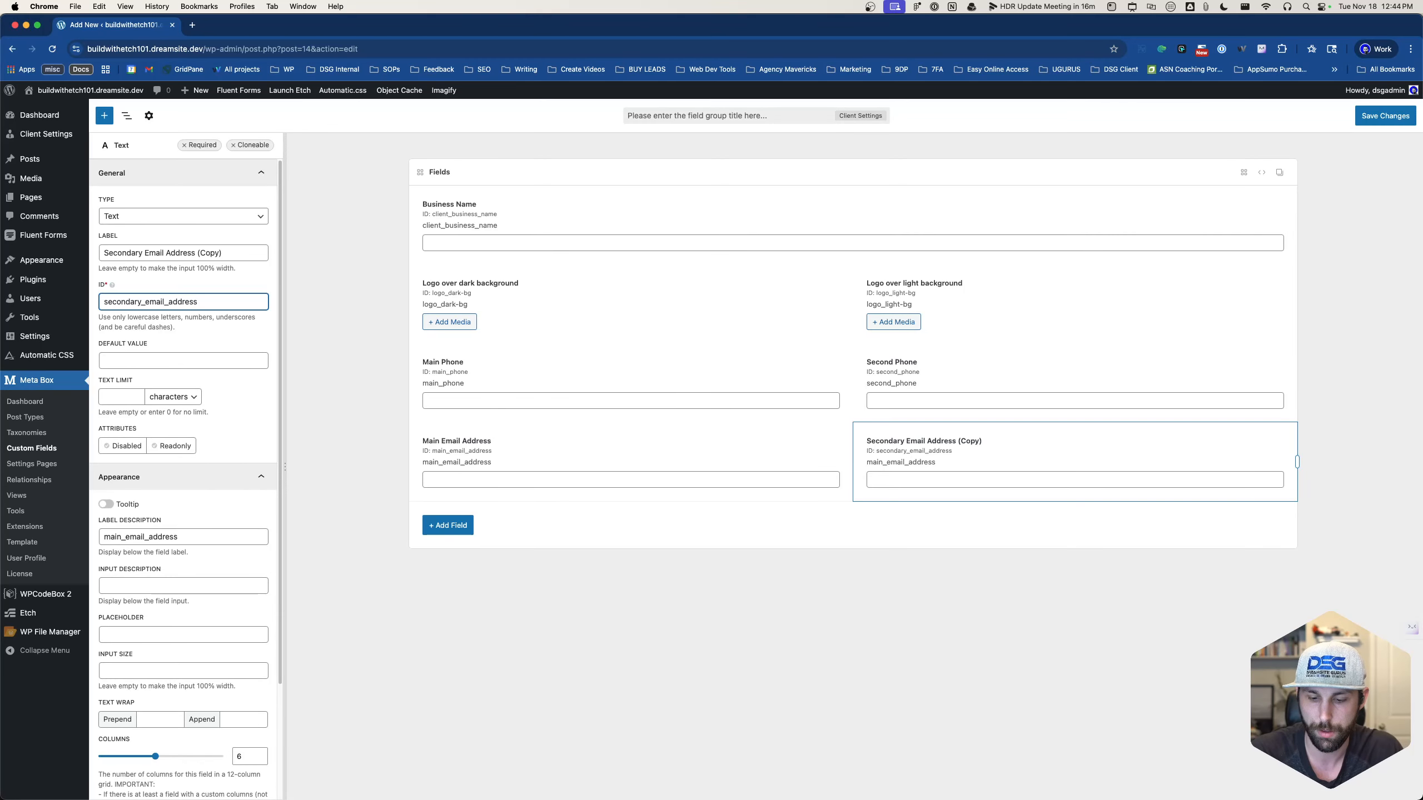
{"action": "key", "text": "BackSpace"}
{"action": "key", "text": "BackSpace"}
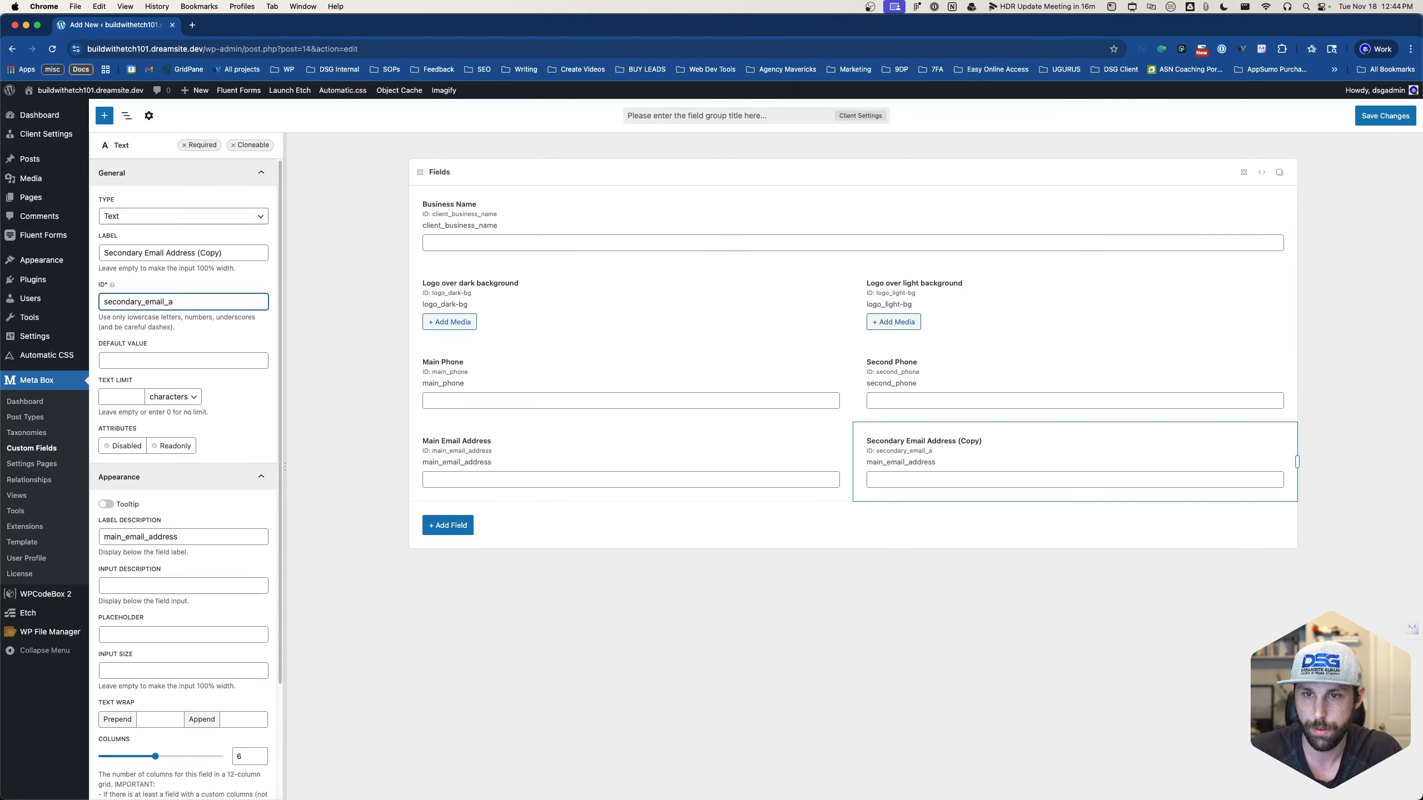
{"action": "type", "text": "l"}
{"action": "key", "text": "super+a"}
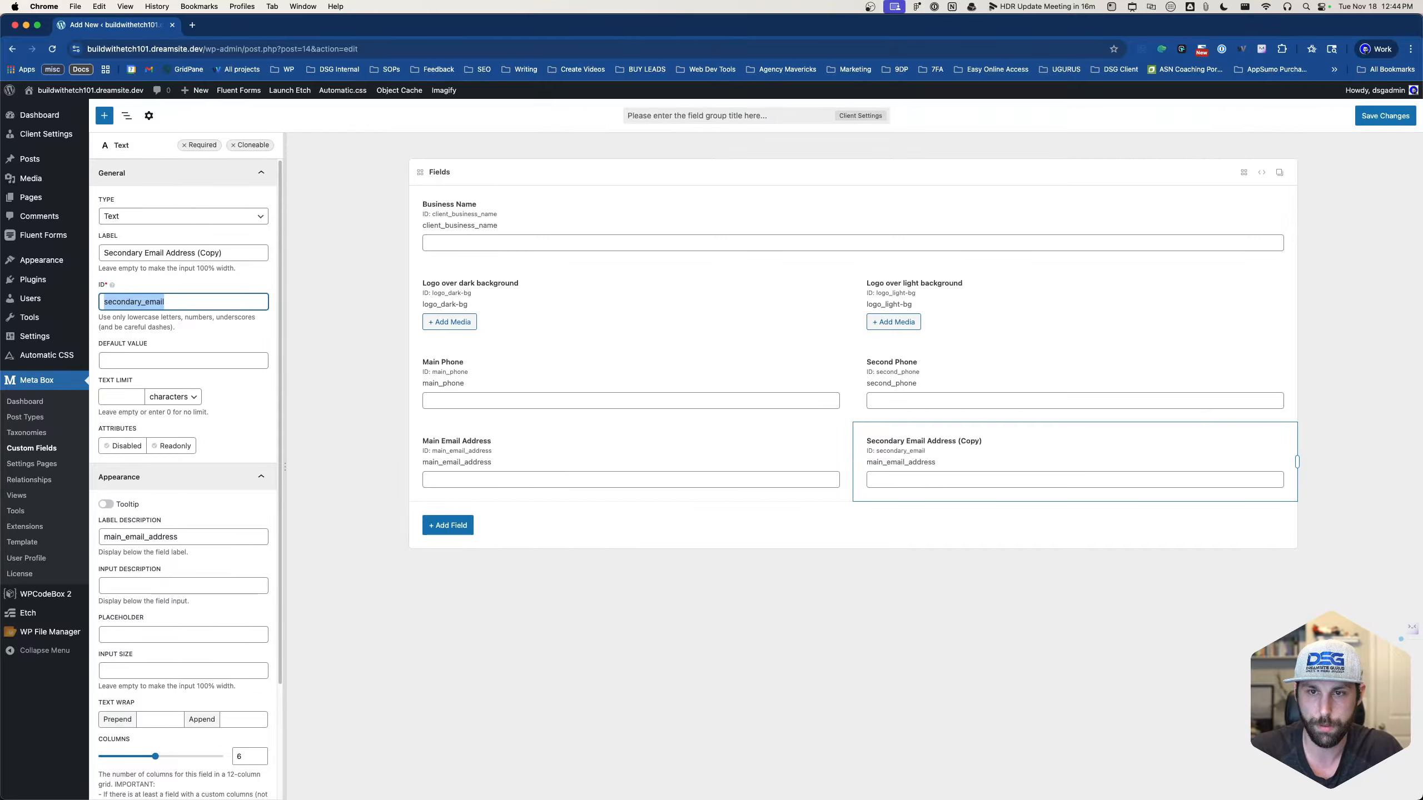
{"action": "left_click", "coordinate": [172, 532]}
{"action": "key", "text": "super+a"}
{"action": "key", "text": "super+v"}
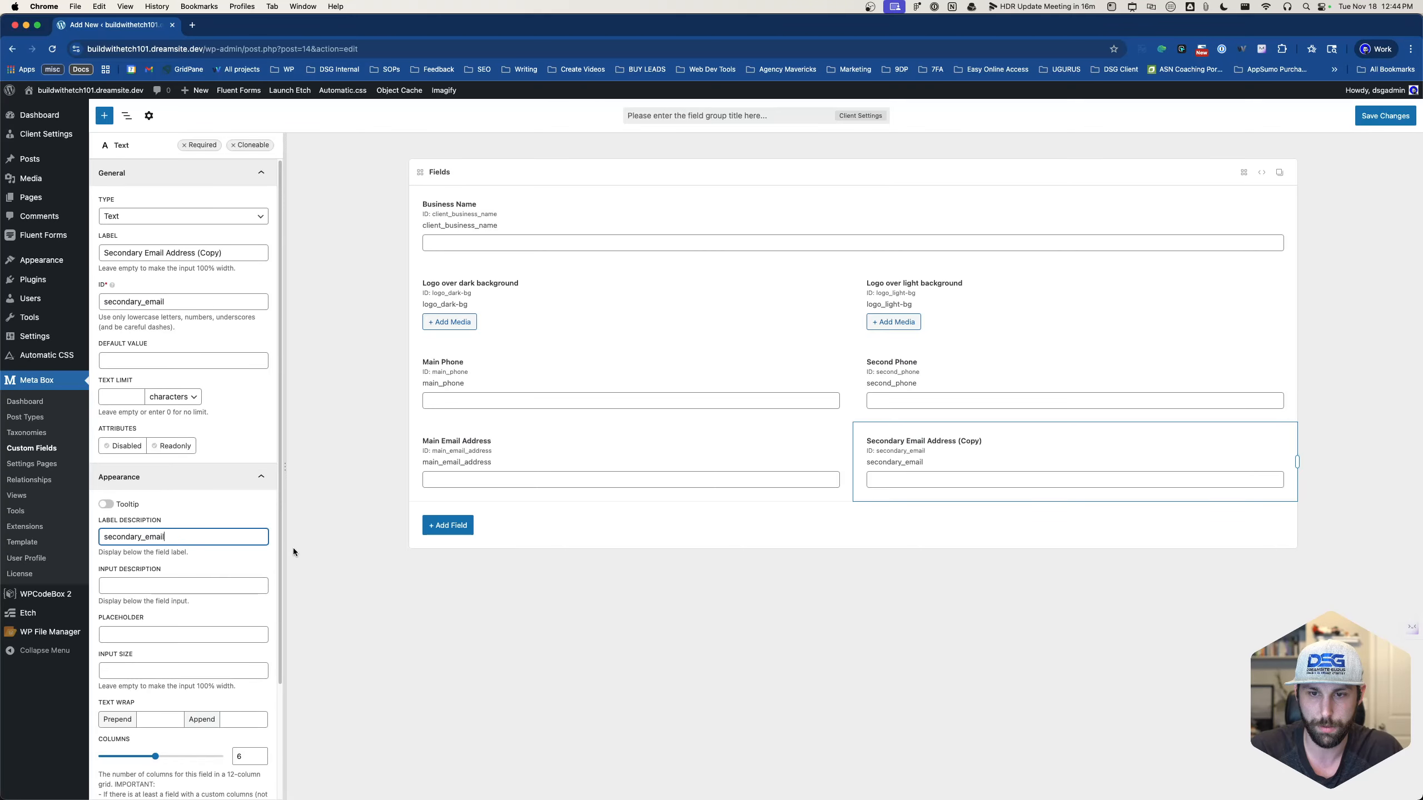
- Shorten the Main Email Address field's ID from main_email_address to main_email
{"action": "left_click", "coordinate": [470, 461]}
{"action": "left_click", "coordinate": [144, 303]}
{"action": "key", "text": "super+shift+Left"}
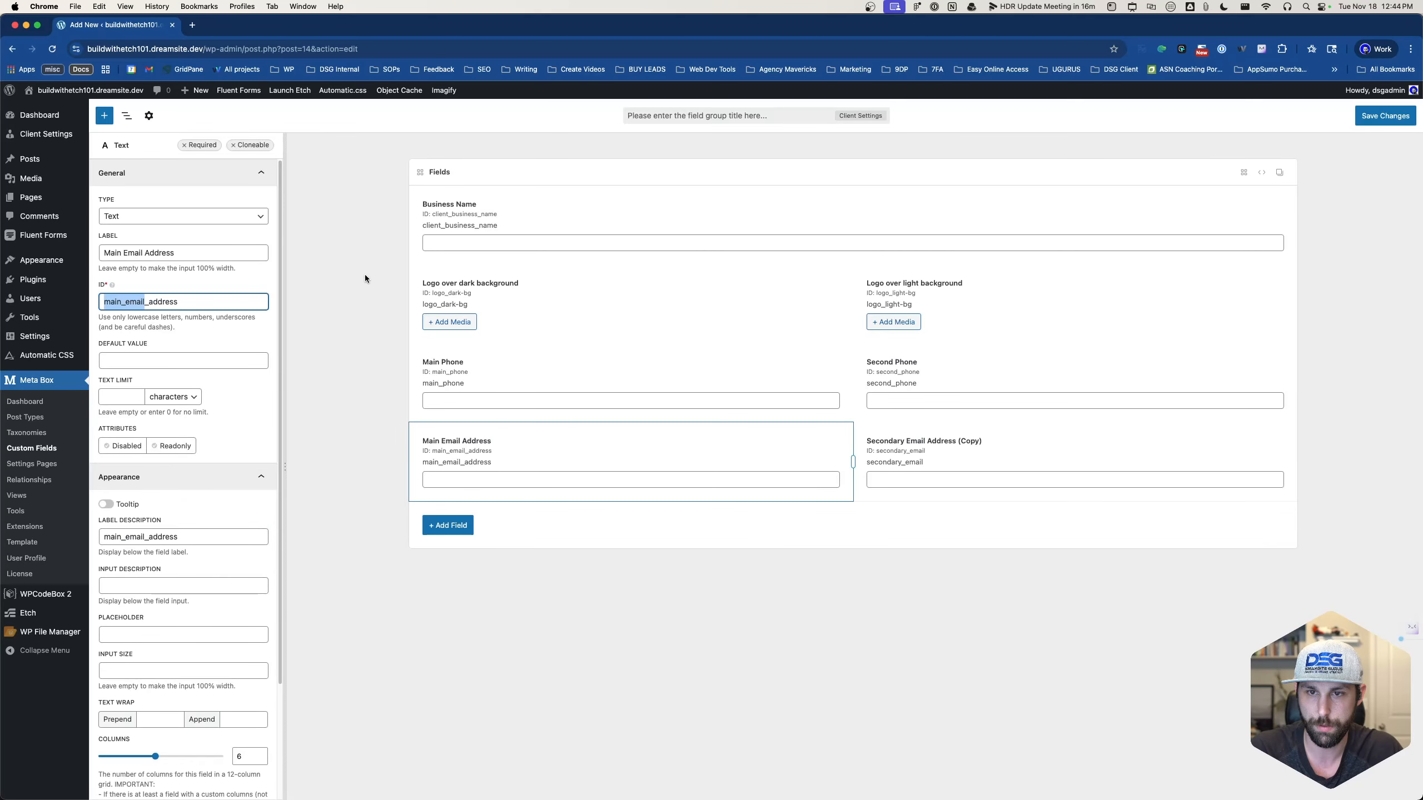
{"action": "key", "text": "Right"}
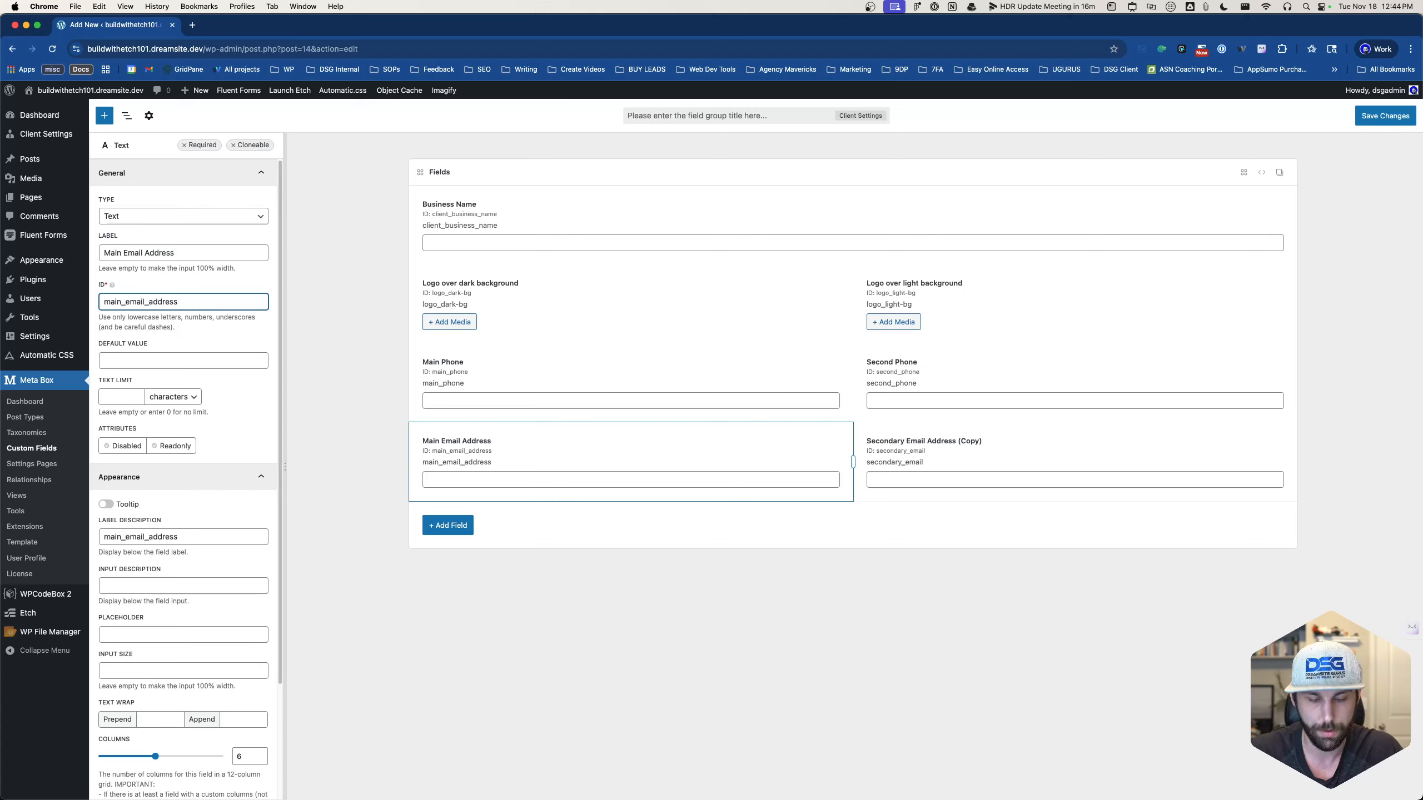
{"action": "key", "text": "super+shift+Right"}
{"action": "key", "text": "BackSpace"}
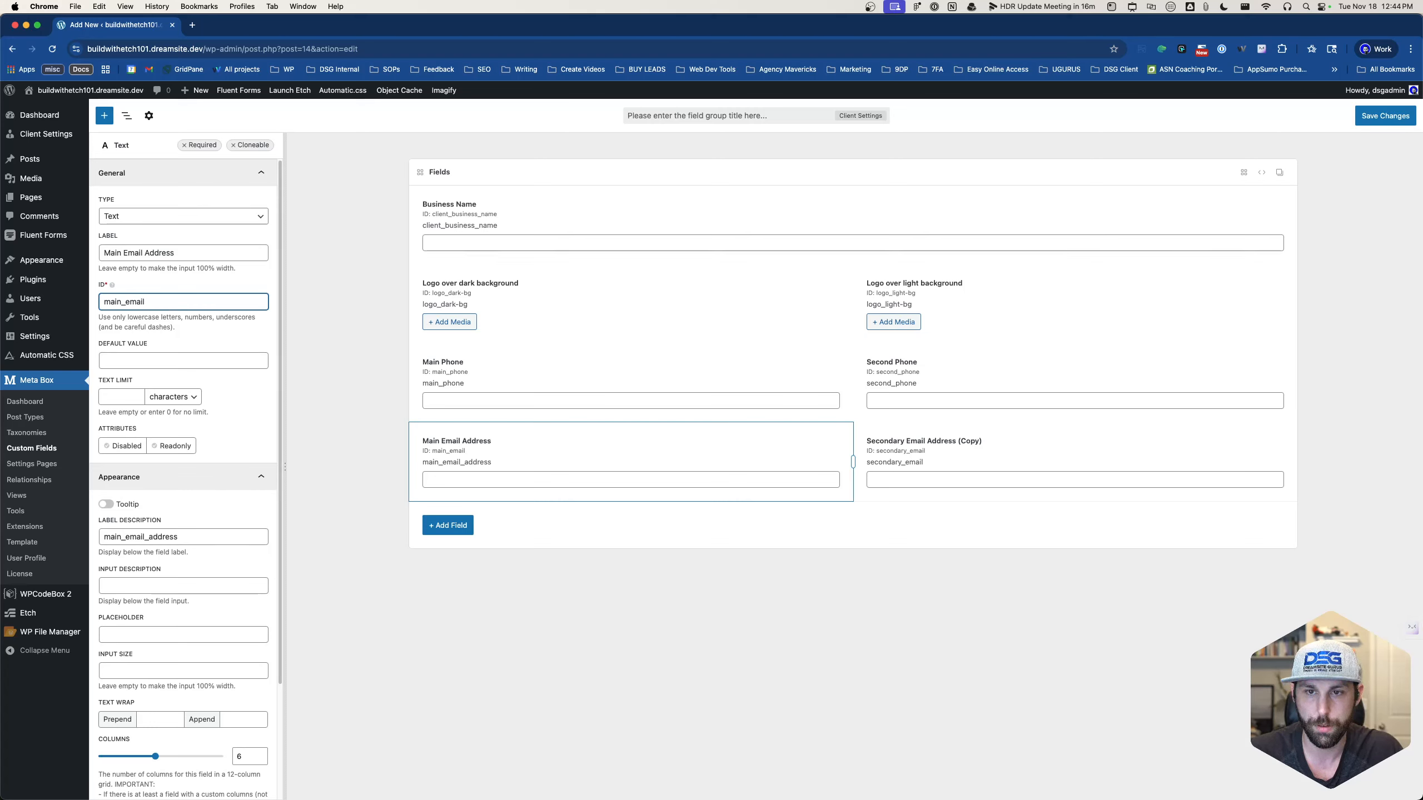
{"action": "left_click", "coordinate": [541, 587]}
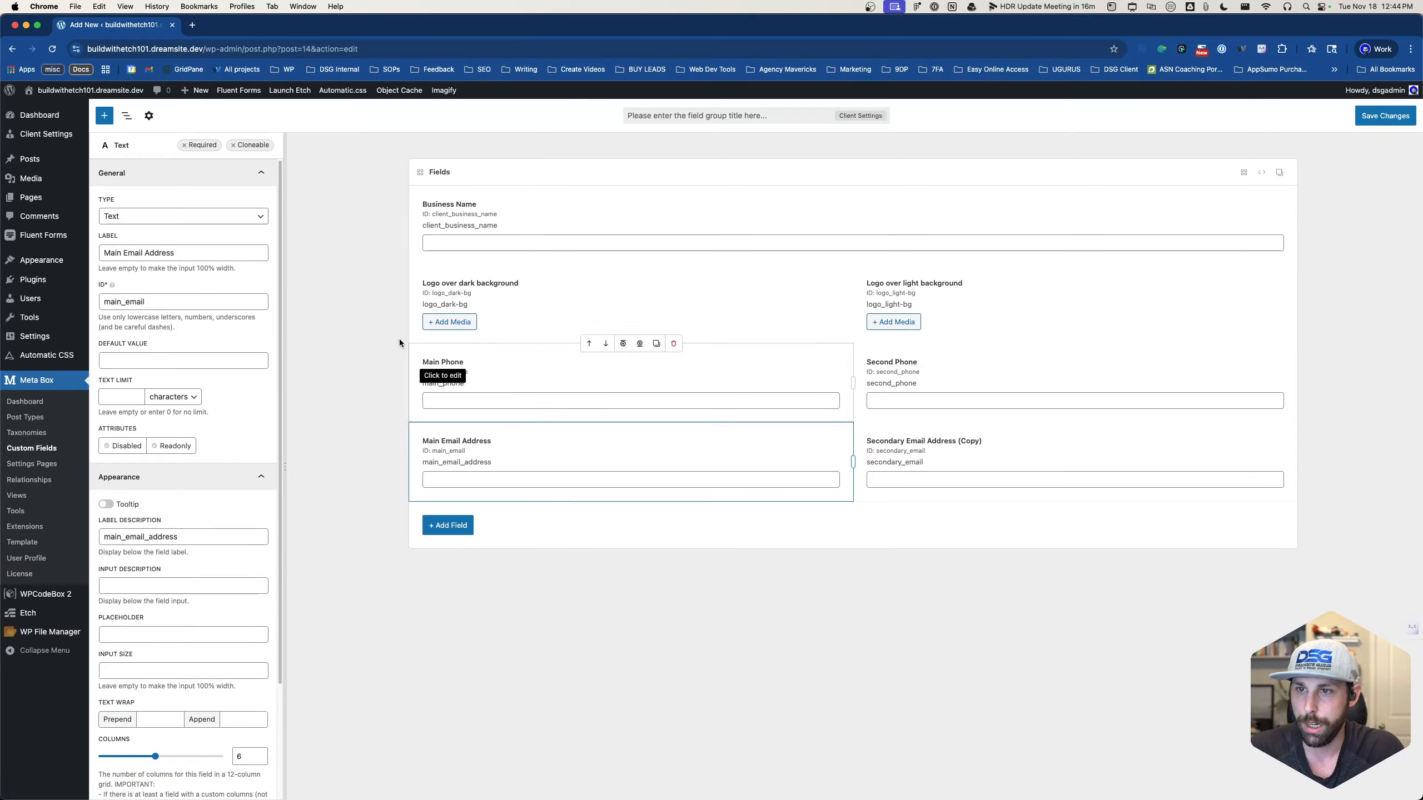
- Try searching field types for 'soc' and 'url', then clear the search and browse the full grid
{"action": "left_click", "coordinate": [451, 526]}
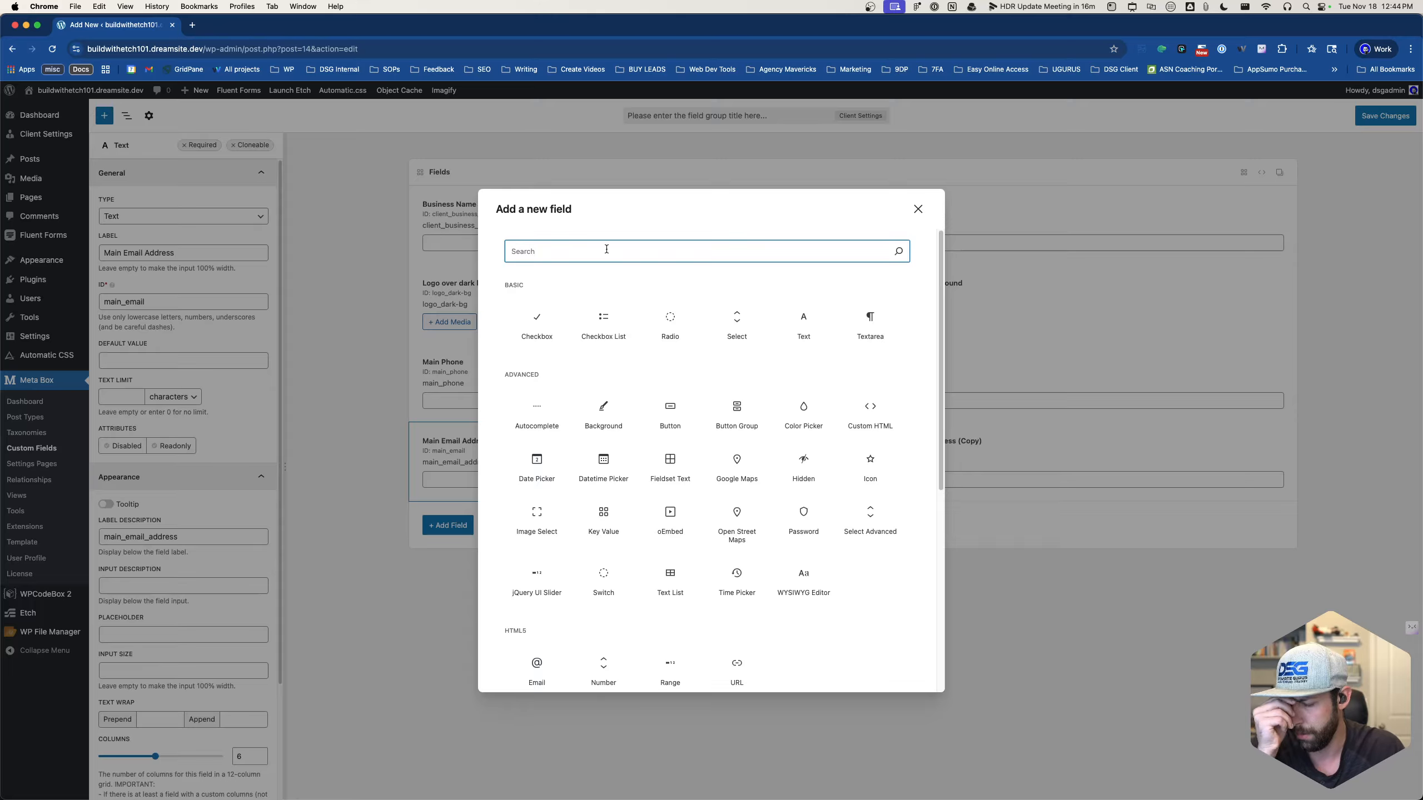
{"action": "type", "text": "social"}
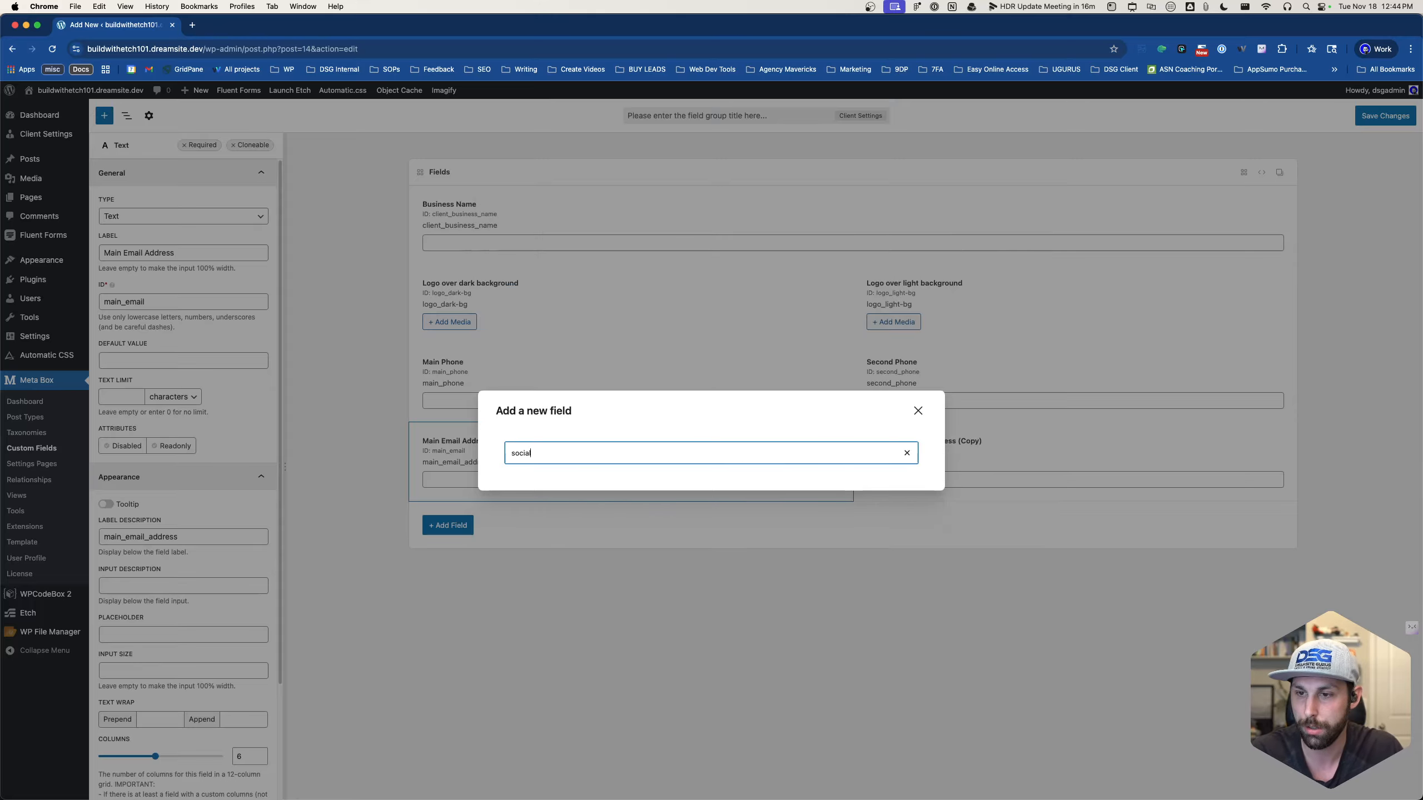
{"action": "key", "text": "BackSpace"}
{"action": "key", "text": "BackSpace"}
{"action": "key", "text": "BackSpace"}
{"action": "key", "text": "BackSpace"}
{"action": "key", "text": "BackSpace"}
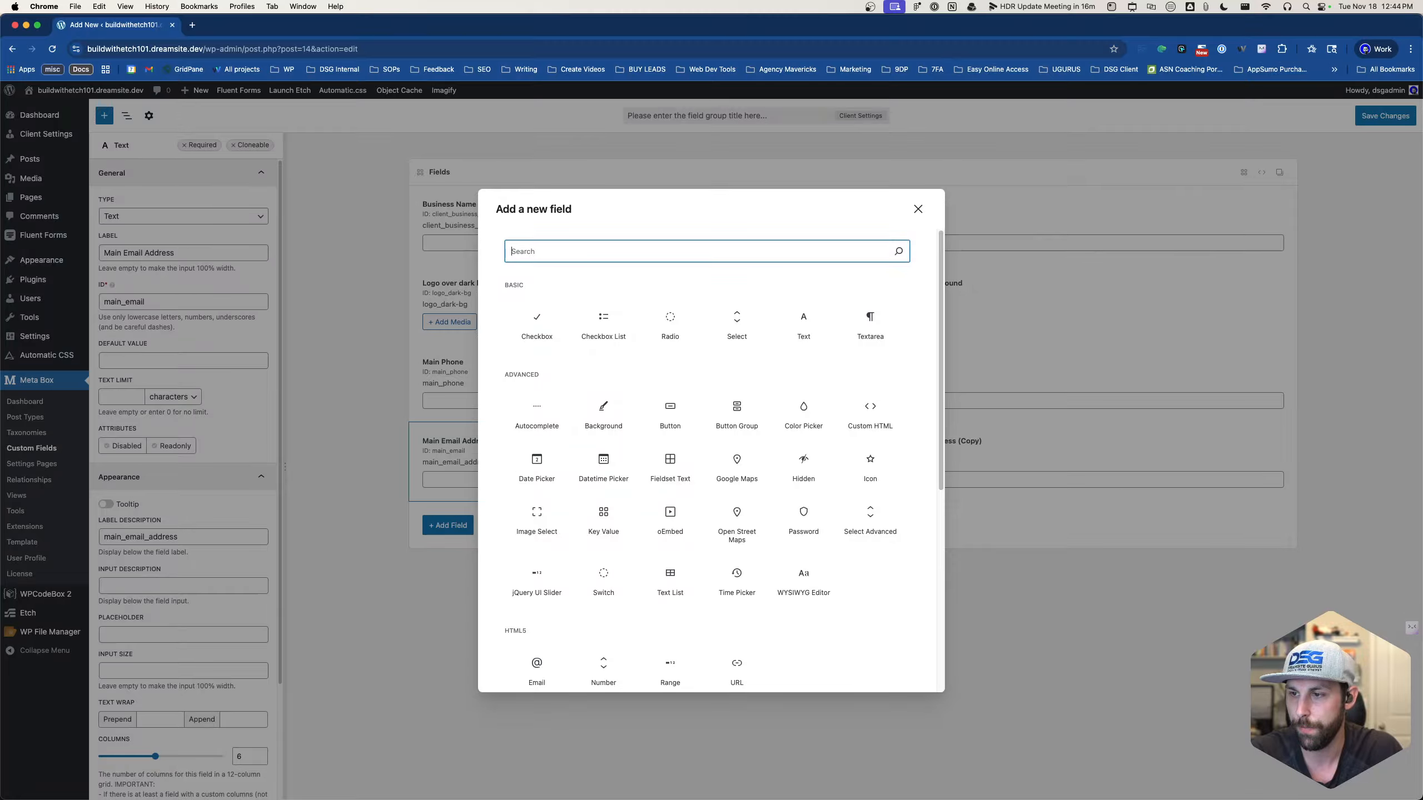
{"action": "type", "text": "url"}
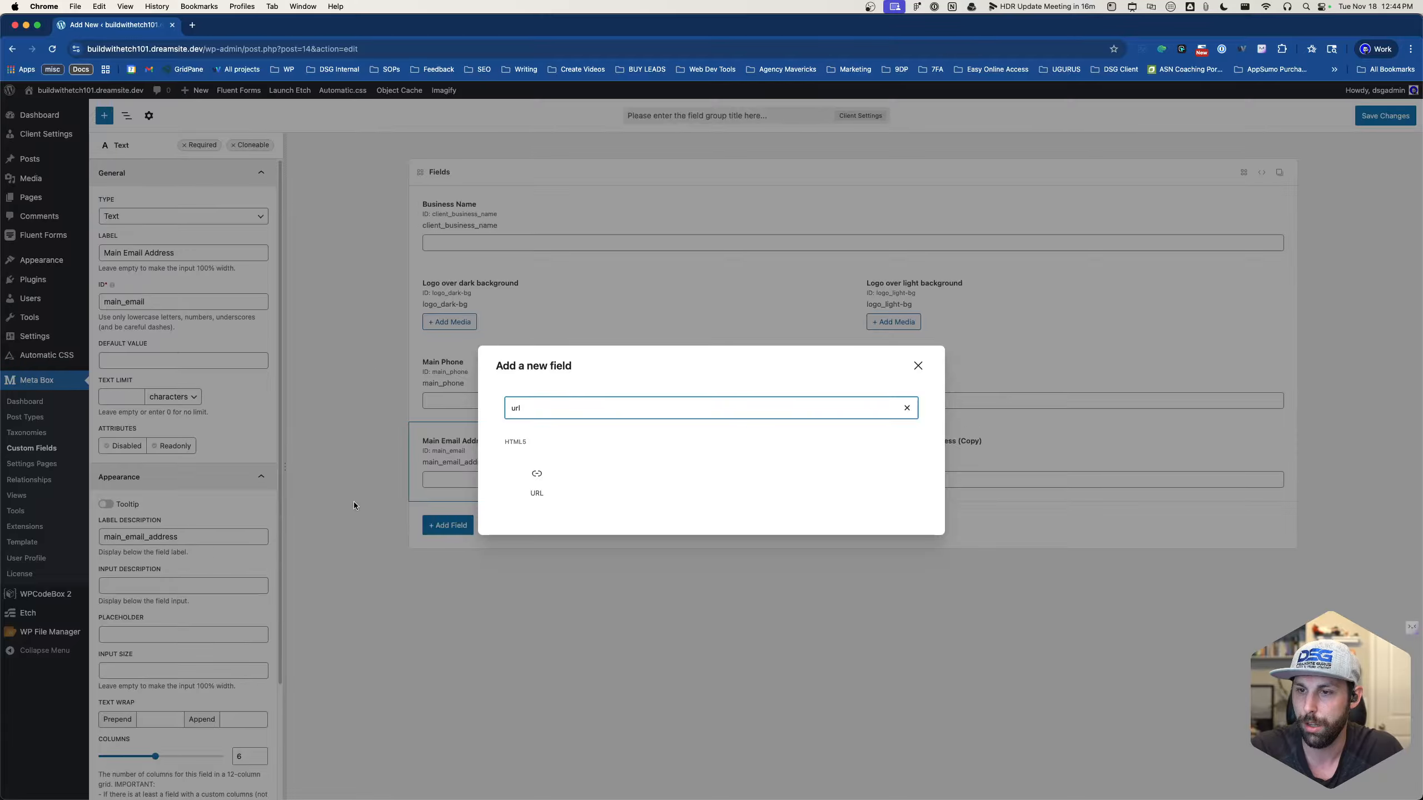
{"action": "left_click", "coordinate": [906, 409]}
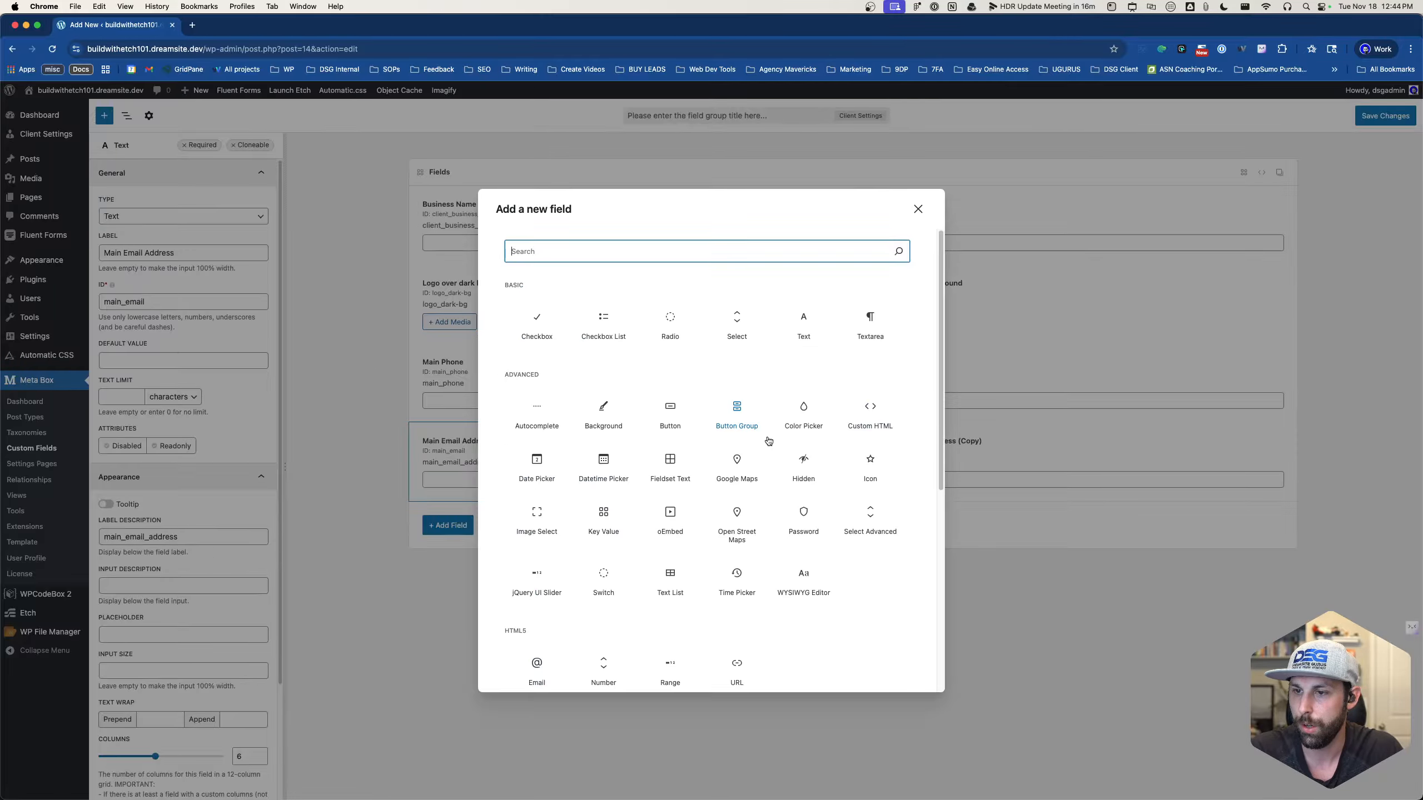
{"action": "scroll", "coordinate": [751, 456], "scroll_direction": "down", "scroll_amount": 5}
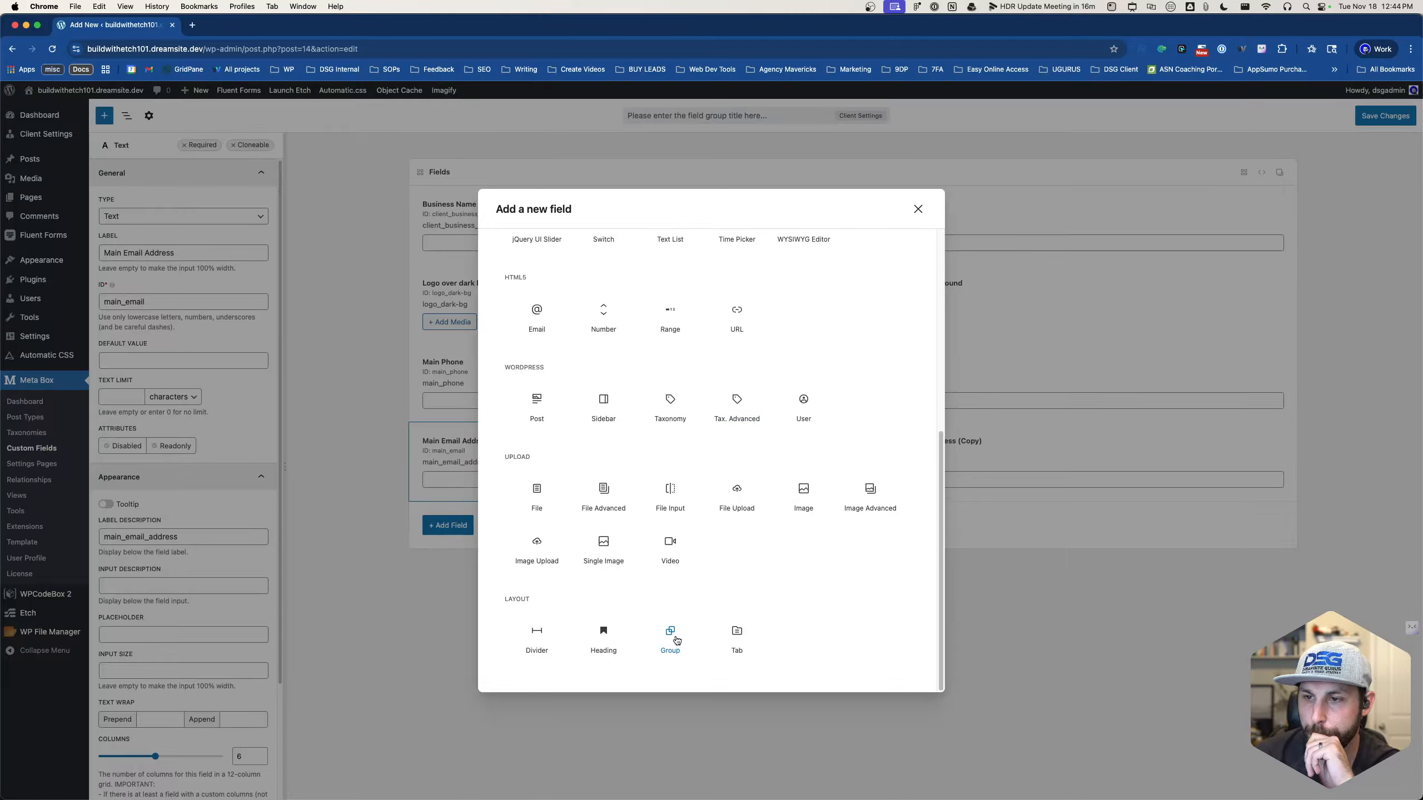
{"action": "scroll", "coordinate": [677, 640], "scroll_direction": "up", "scroll_amount": 10}
{"action": "scroll", "coordinate": [676, 633], "scroll_direction": "down", "scroll_amount": 5}
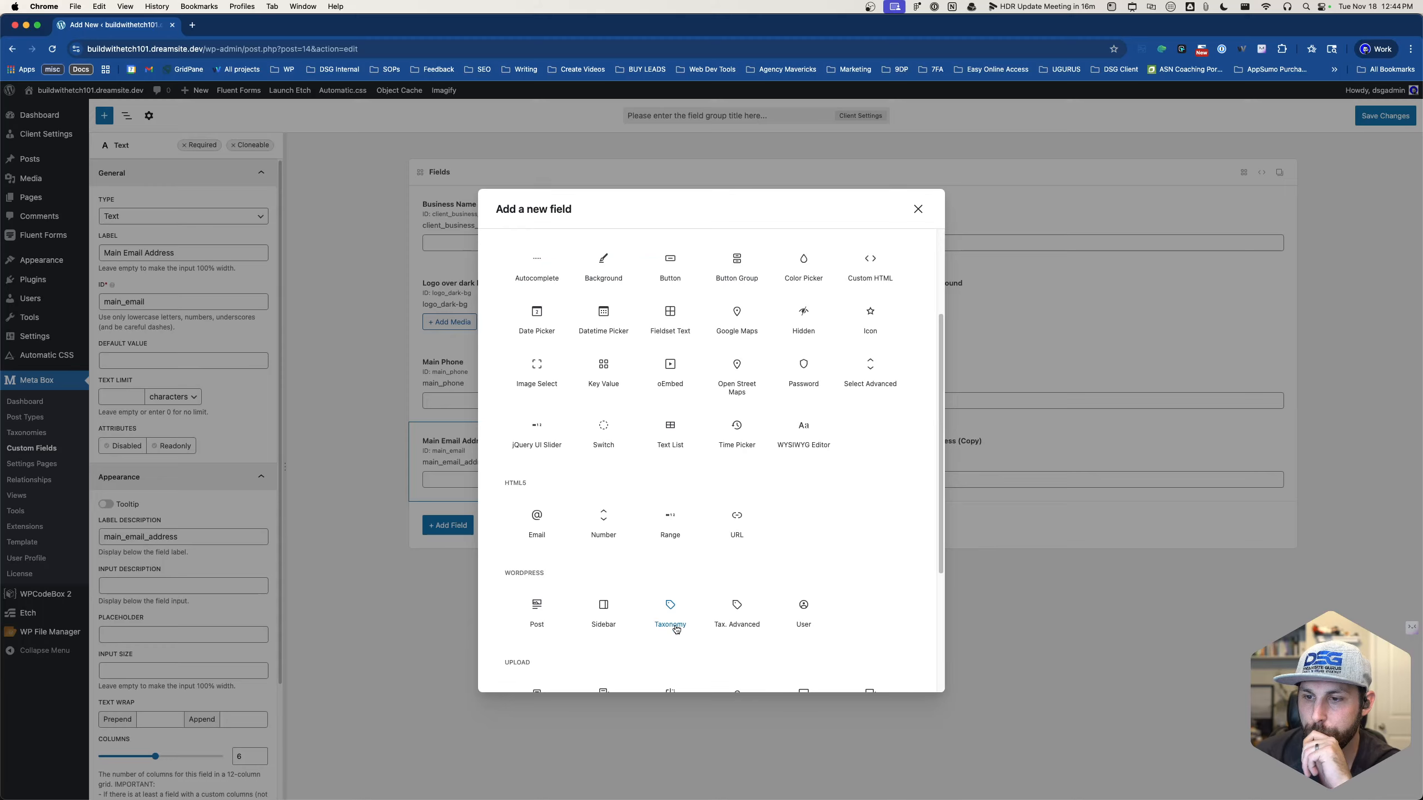
{"action": "scroll", "coordinate": [672, 561], "scroll_direction": "up", "scroll_amount": 5}
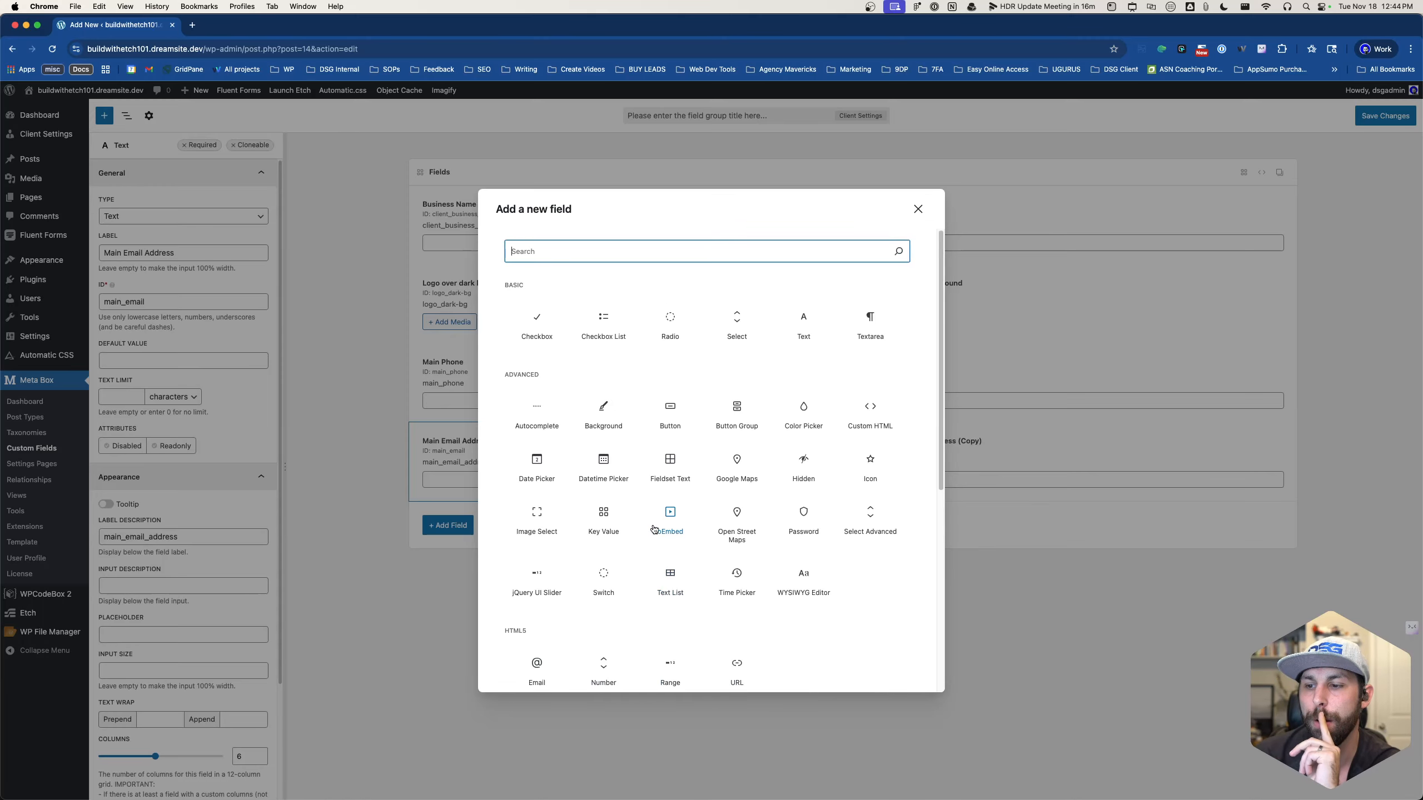
{"action": "scroll", "coordinate": [659, 532], "scroll_direction": "down", "scroll_amount": 1}
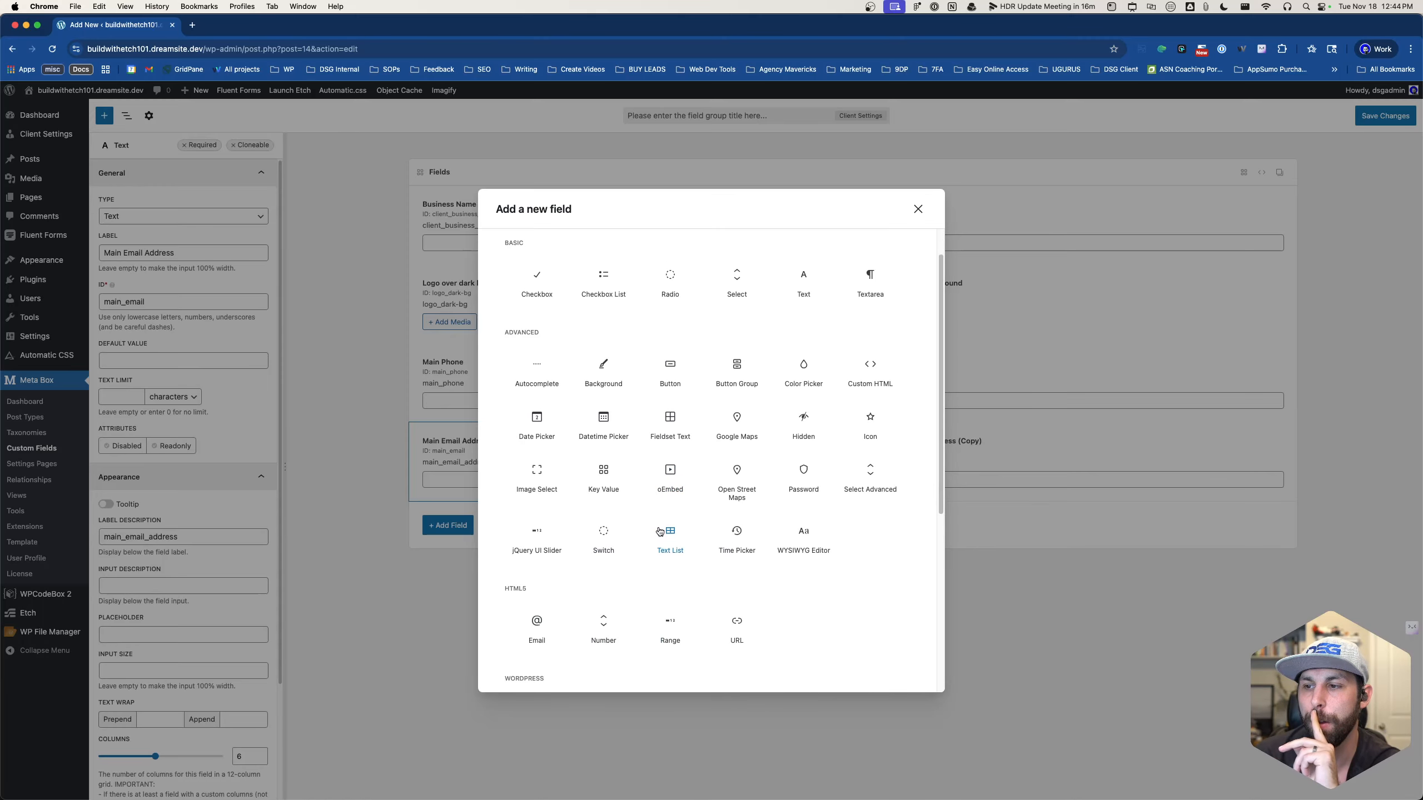
- Add a URL field labelled Facebook_URL, with its ID facebook_url pasted as the label description
{"action": "left_click", "coordinate": [737, 623]}
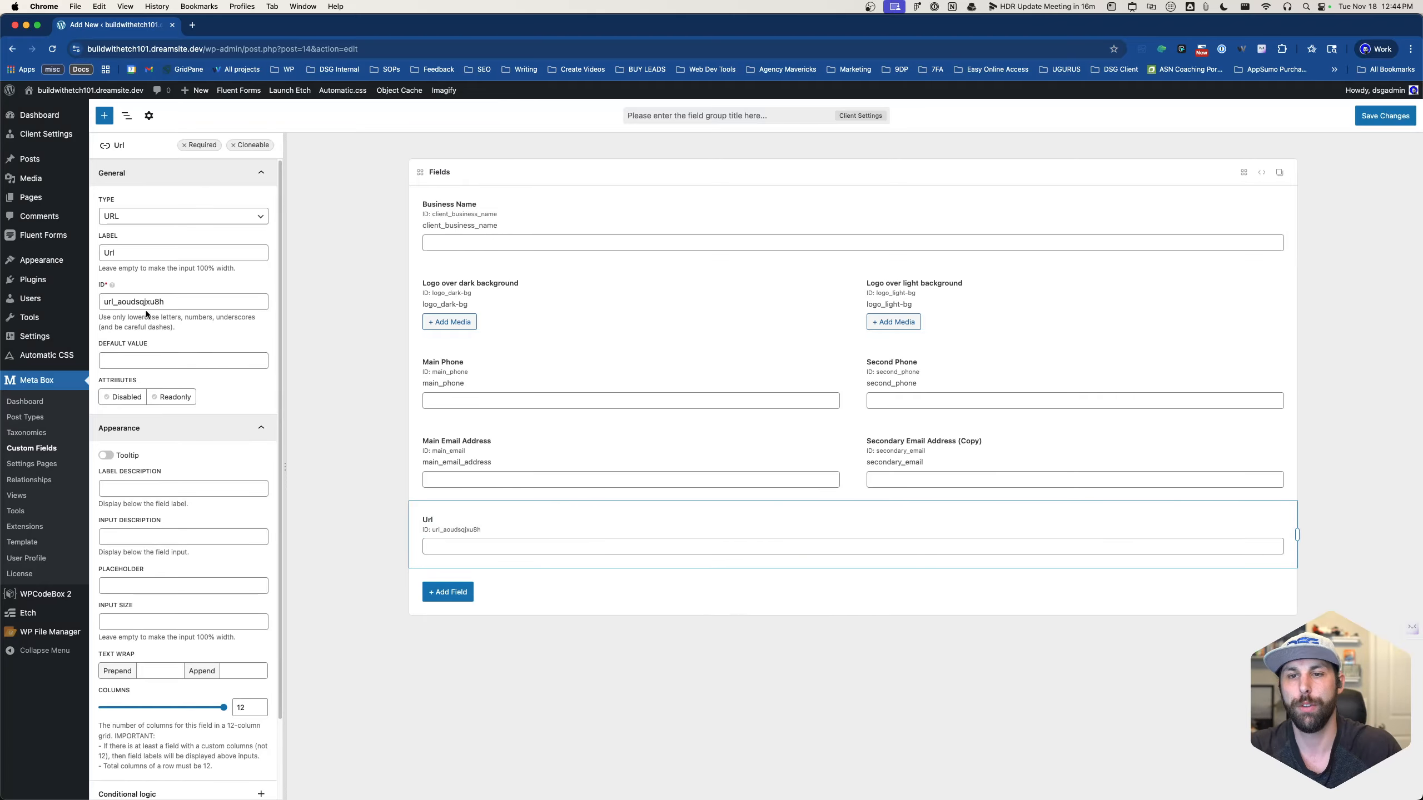
{"action": "left_click", "coordinate": [104, 253]}
{"action": "type", "text": "Facebook"}
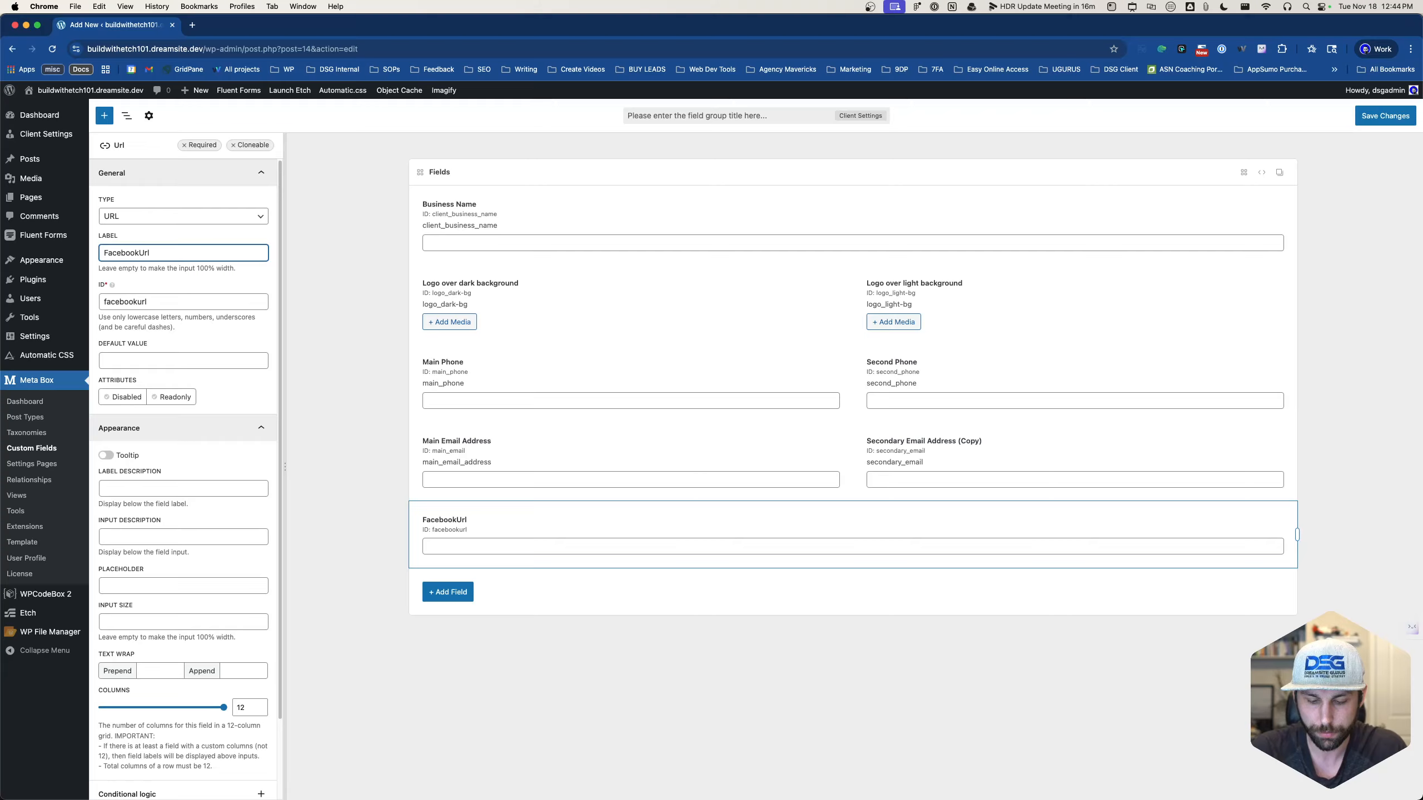
{"action": "type", "text": "_U"}
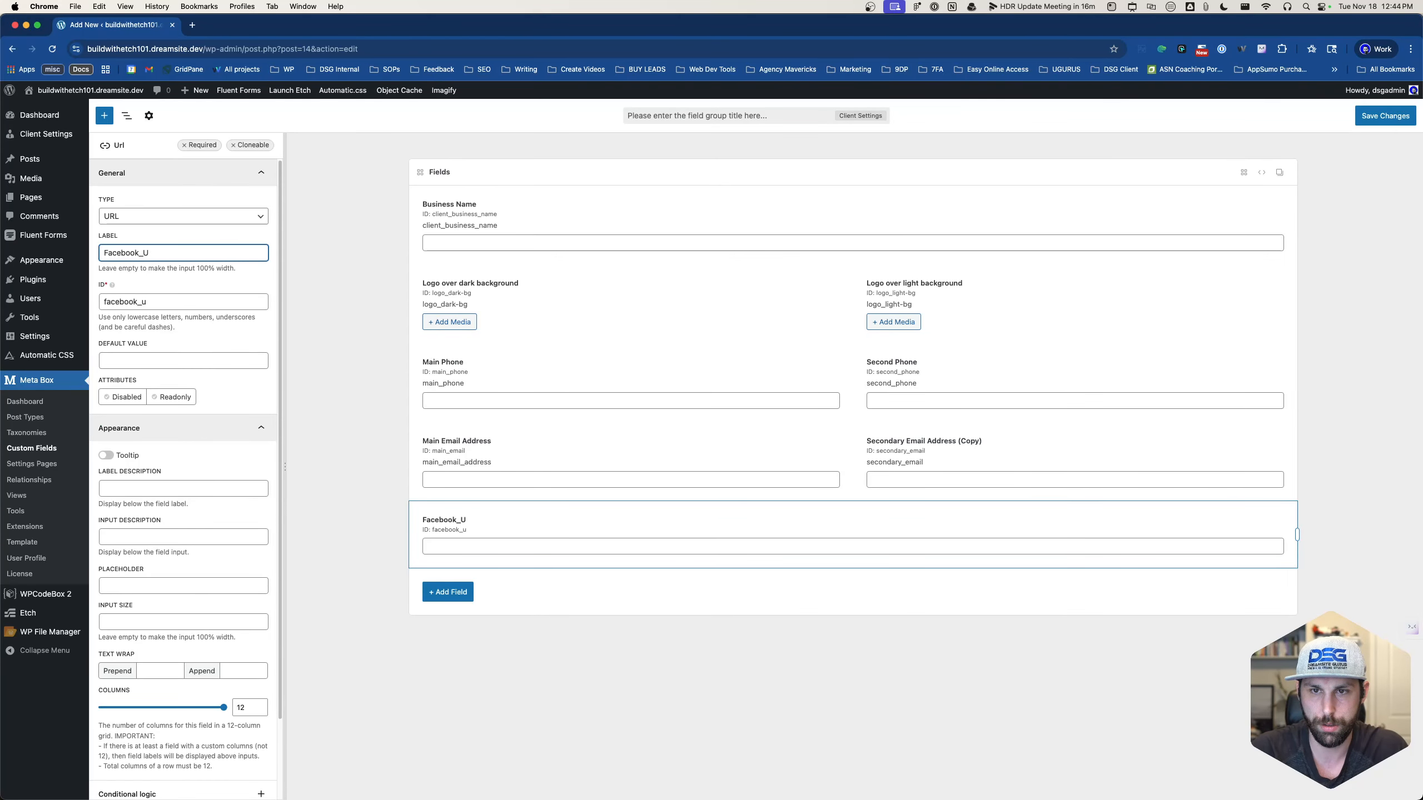
{"action": "type", "text": "RL"}
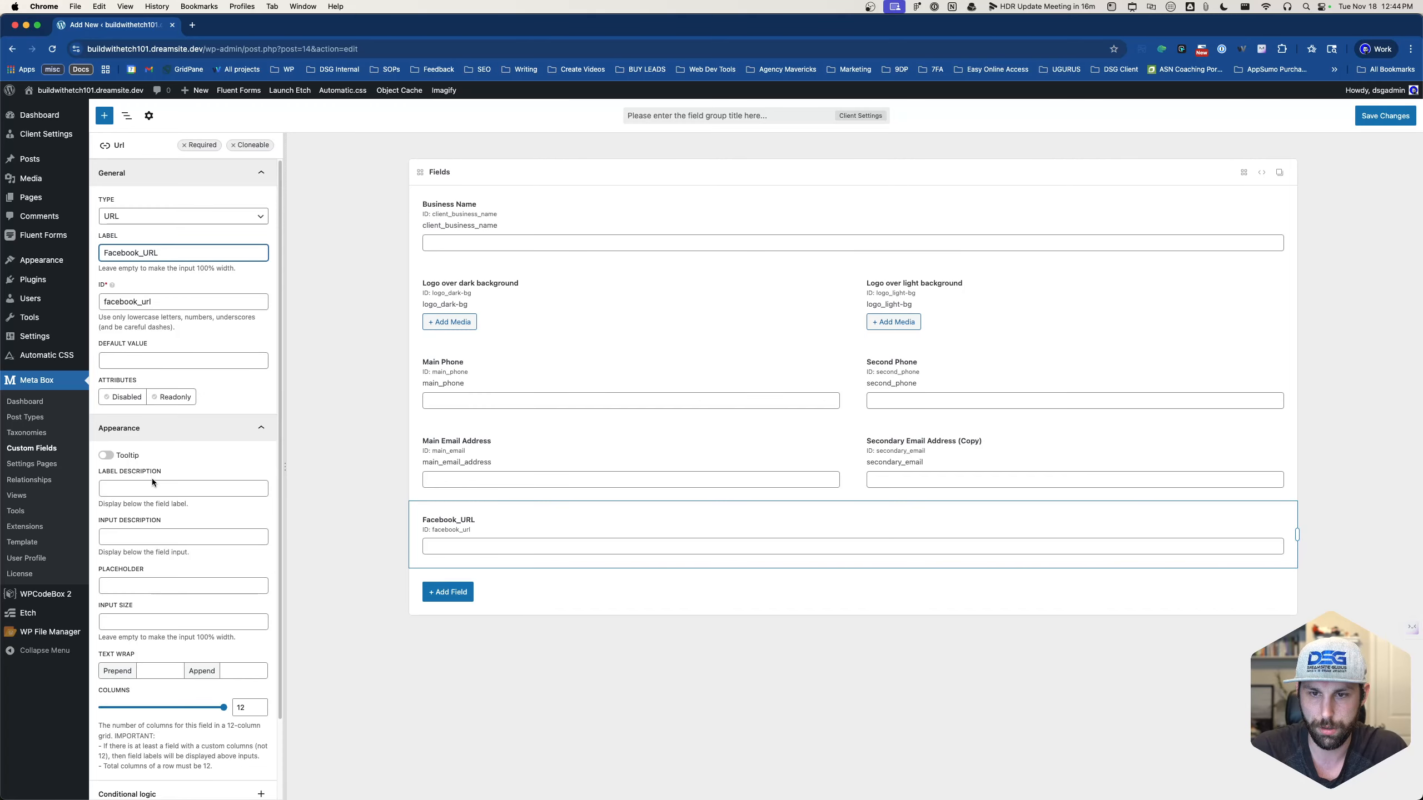
{"action": "double_click", "coordinate": [130, 306]}
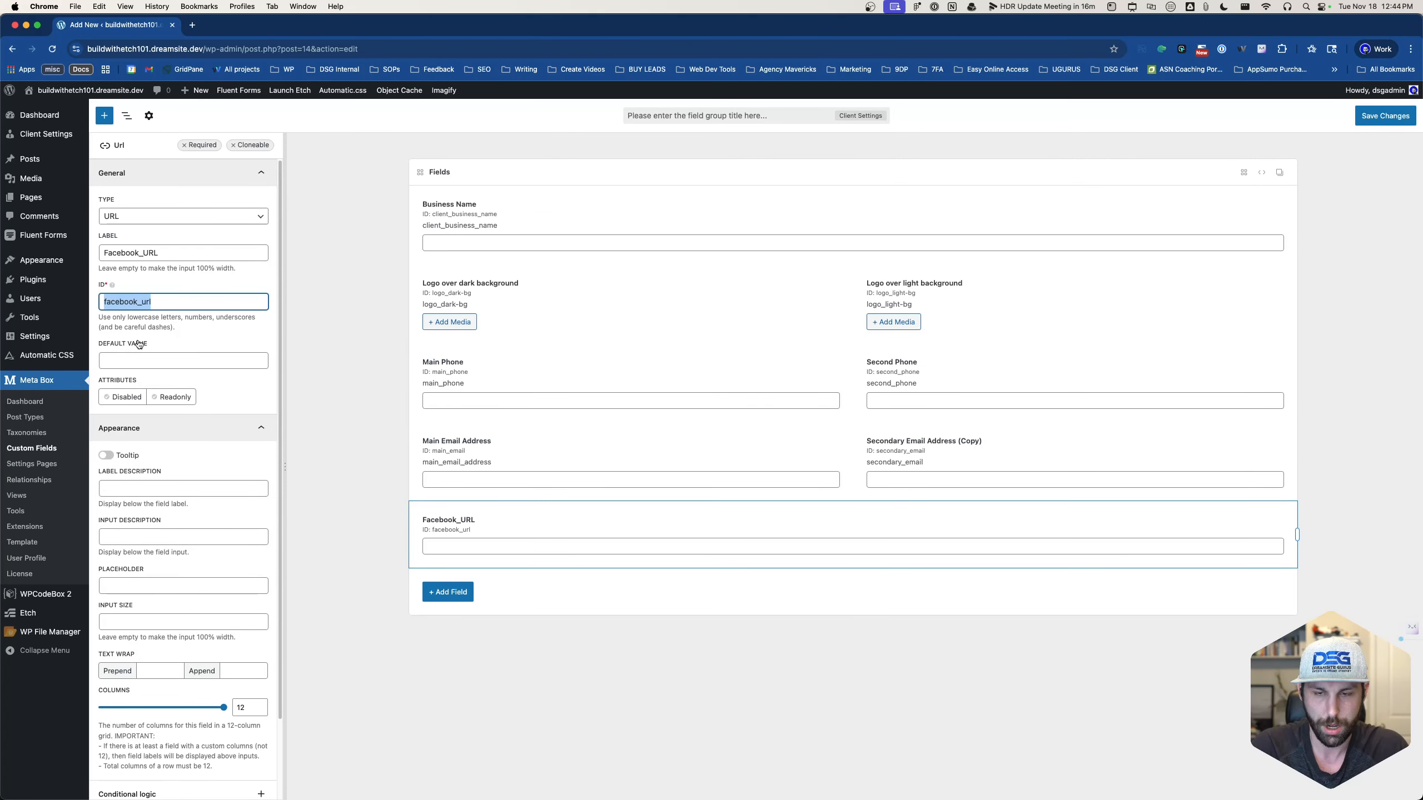
{"action": "key", "text": "cmd+c"}
{"action": "left_click", "coordinate": [168, 488]}
{"action": "key", "text": "cmd+v"}
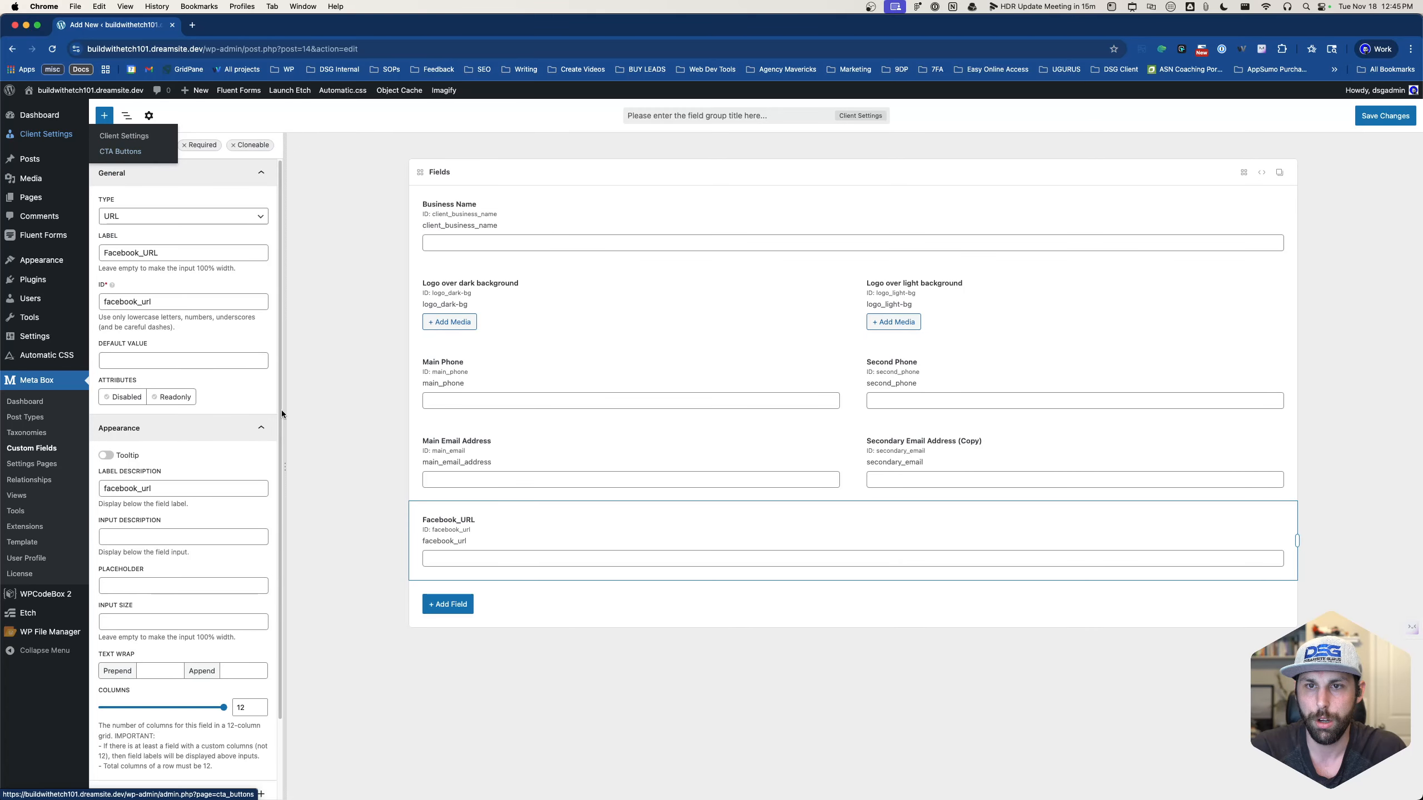
- Title the field group 'General Client settings' after the missing-title warning
{"action": "left_click", "coordinate": [1384, 115]}
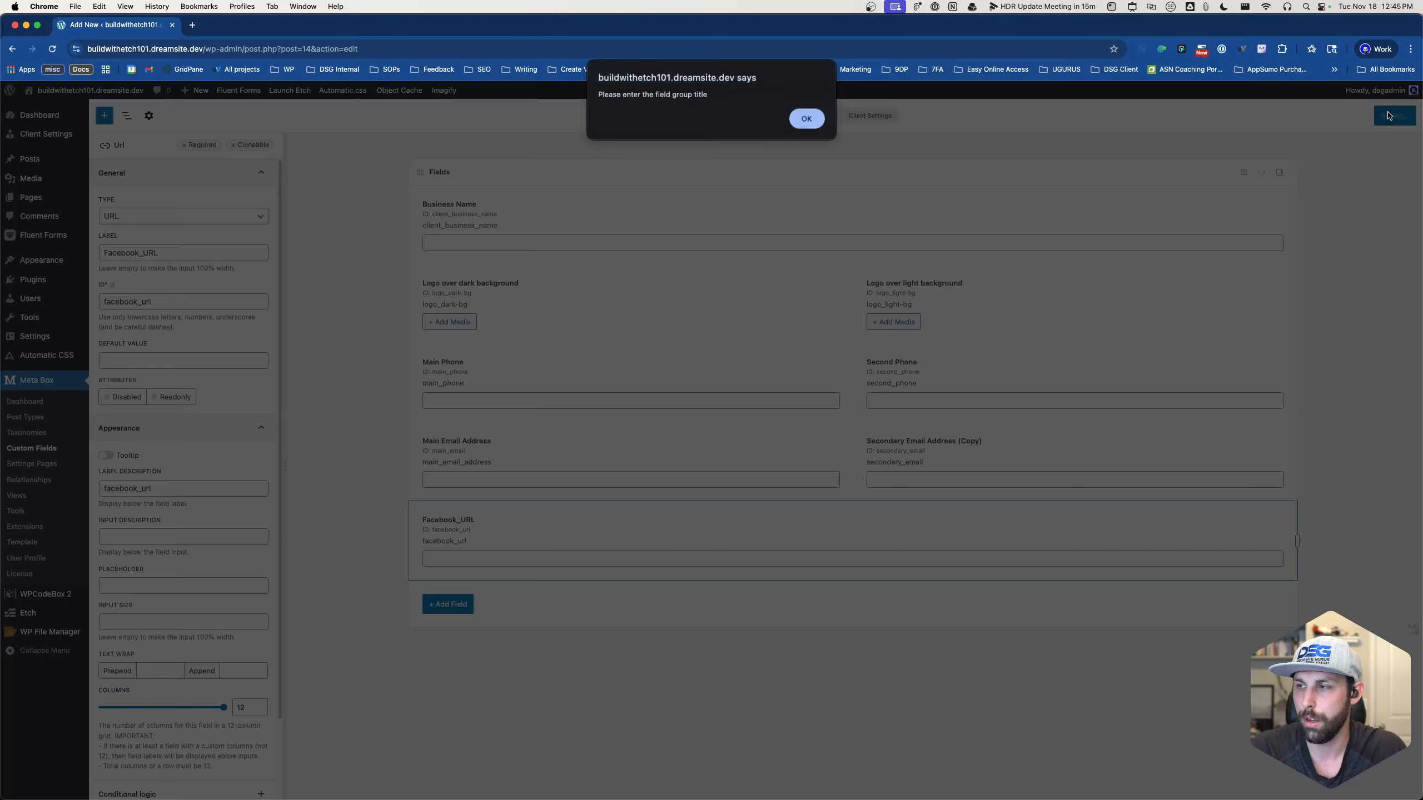
{"action": "left_click", "coordinate": [806, 128]}
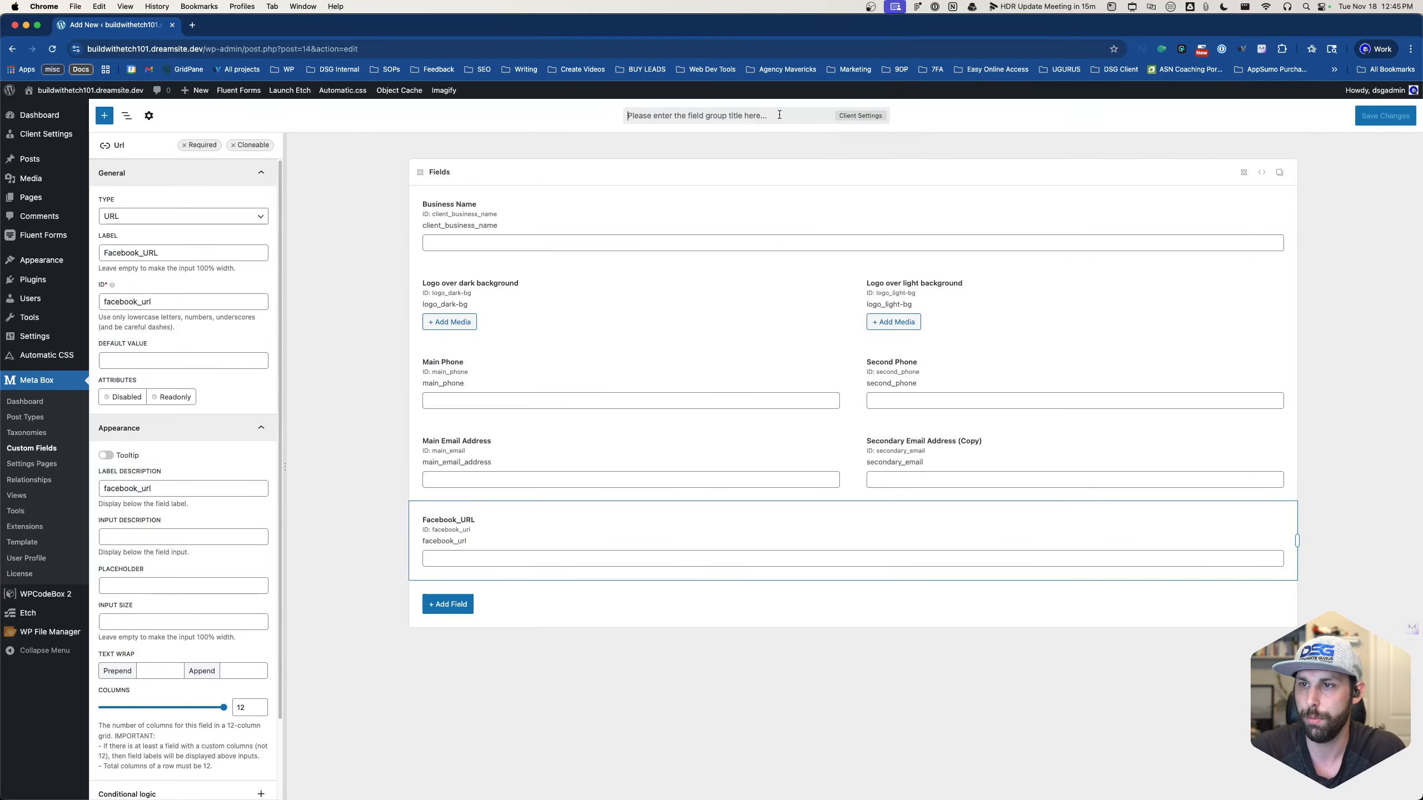
{"action": "type", "text": "Gener"}
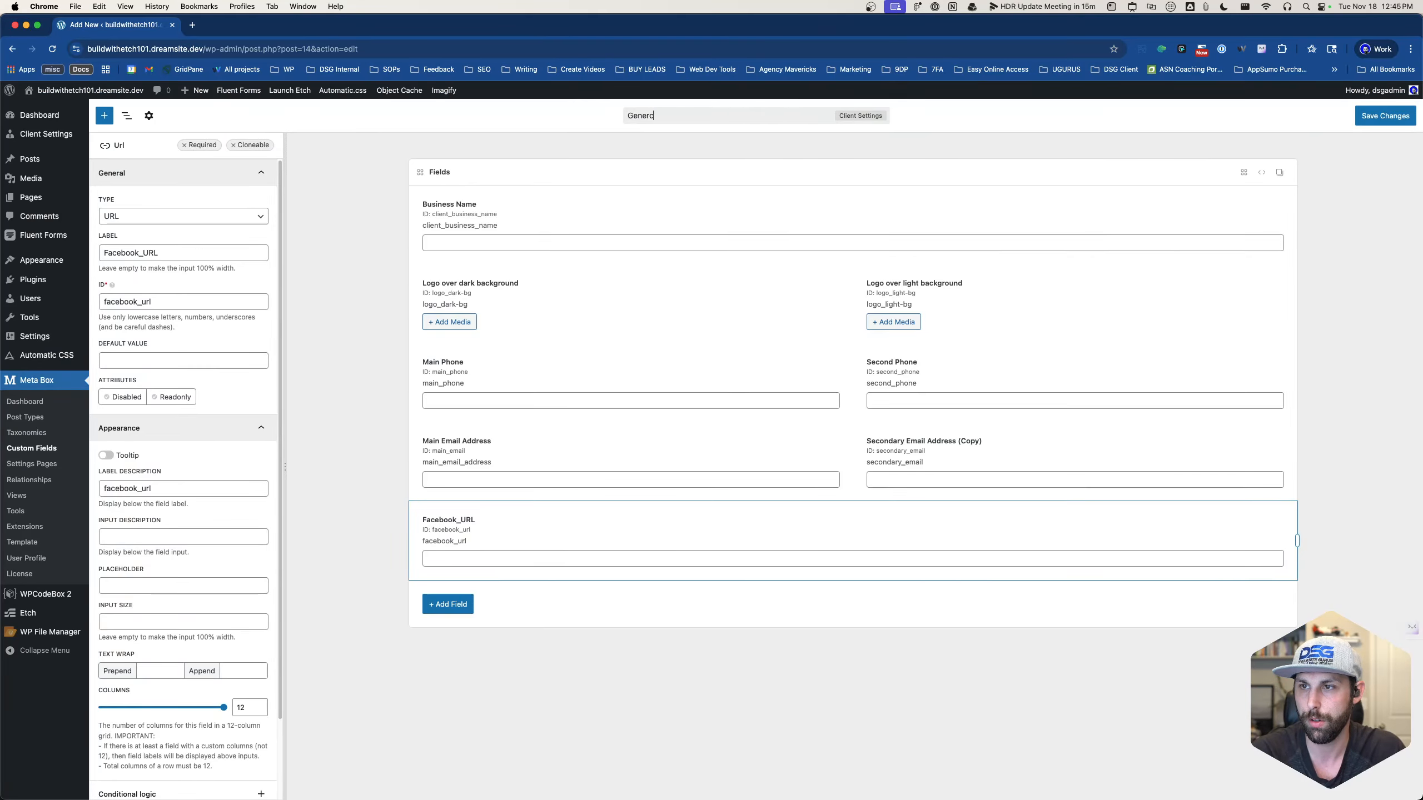
{"action": "type", "text": "al Client "}
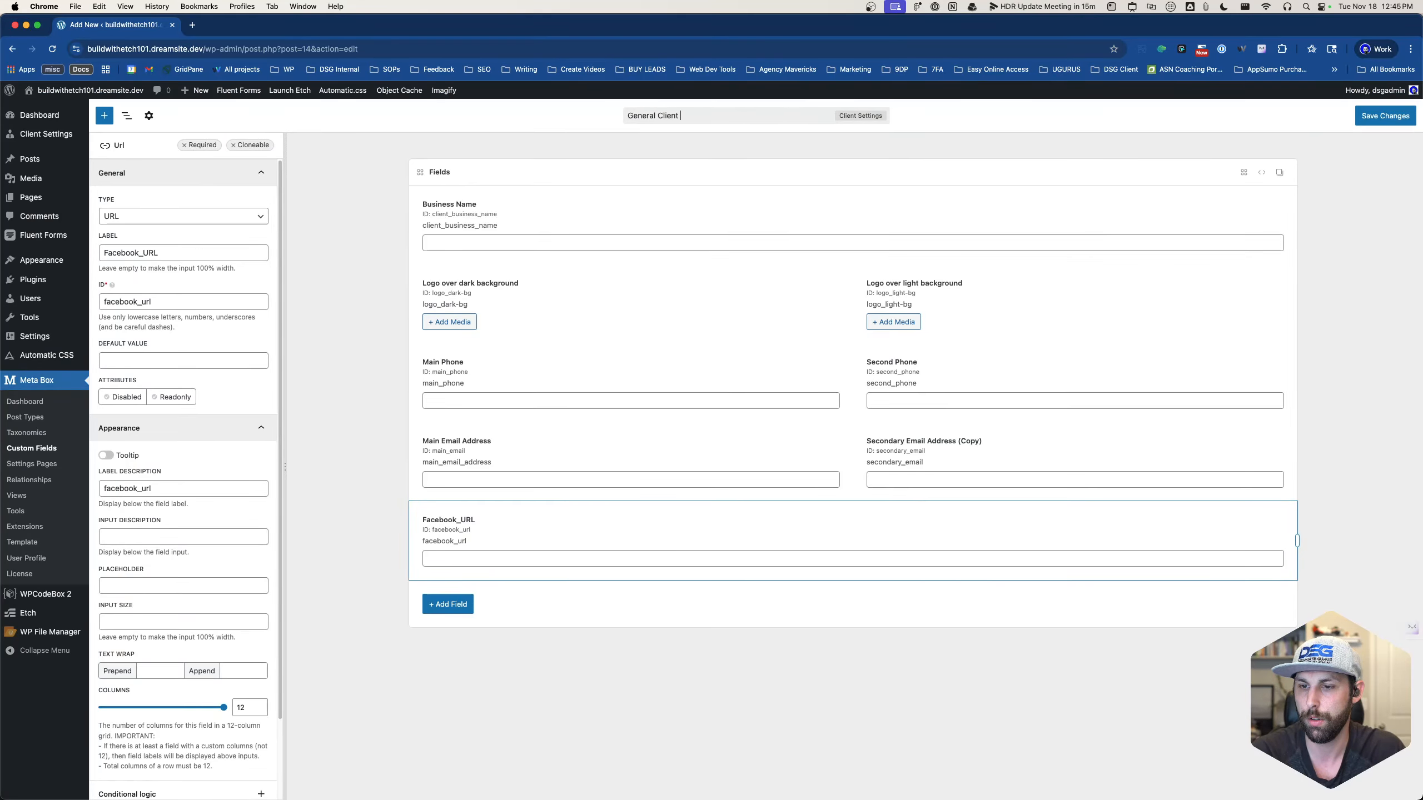
{"action": "type", "text": "settings"}
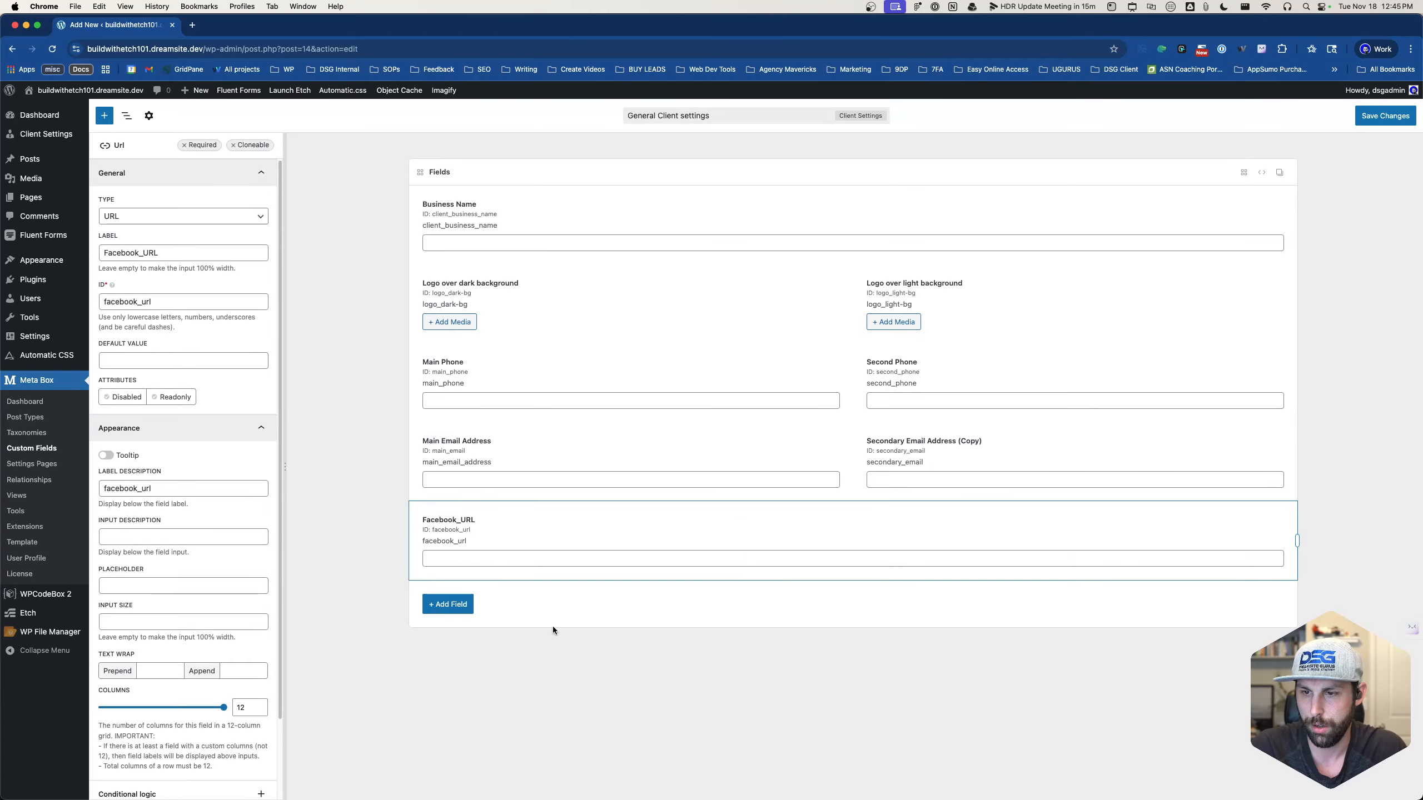
- Add a divider and a 'Socials' heading placed just above Facebook_URL, then save the group
{"action": "left_click", "coordinate": [456, 605]}
{"action": "scroll", "coordinate": [591, 538], "scroll_direction": "down", "scroll_amount": 5}
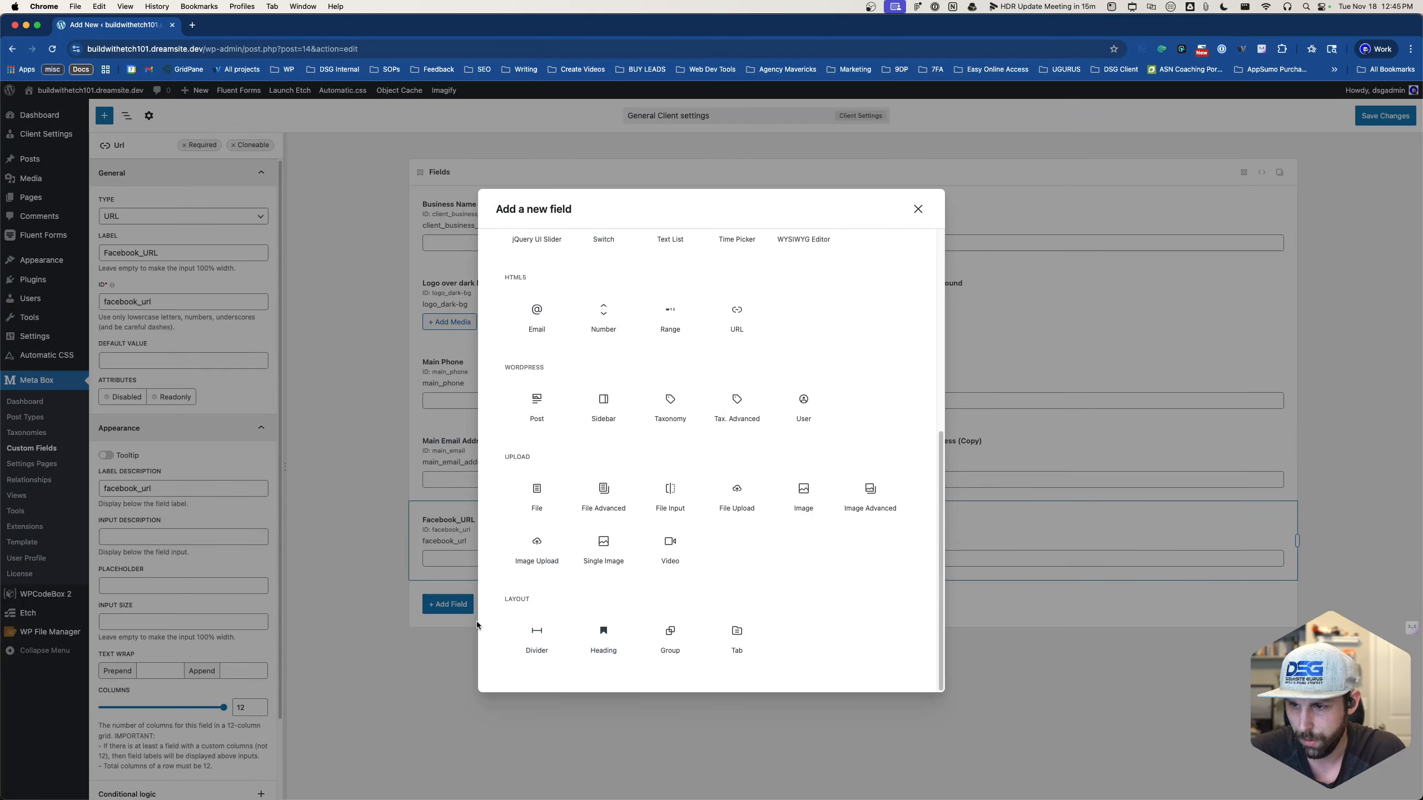
{"action": "left_click", "coordinate": [527, 632]}
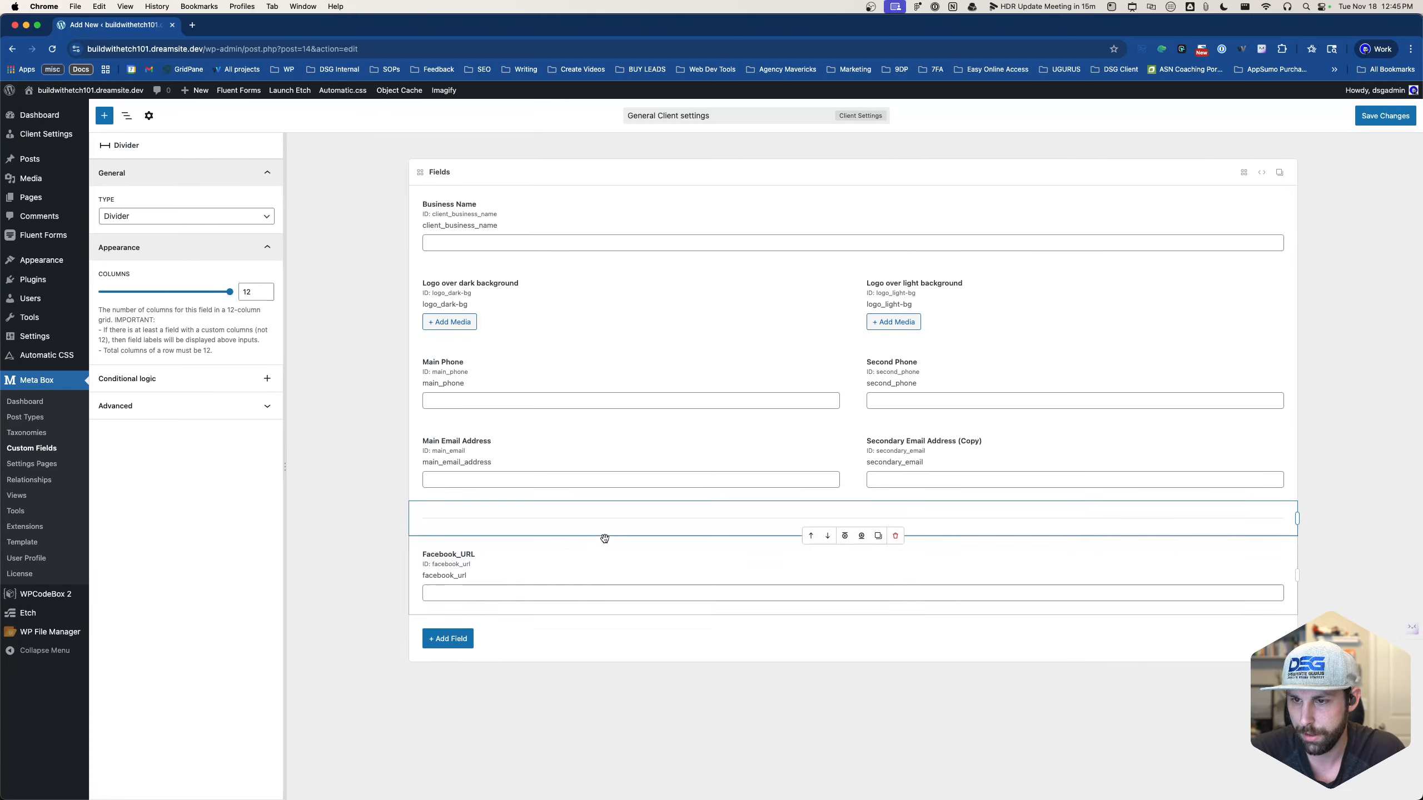
{"action": "left_click", "coordinate": [459, 642]}
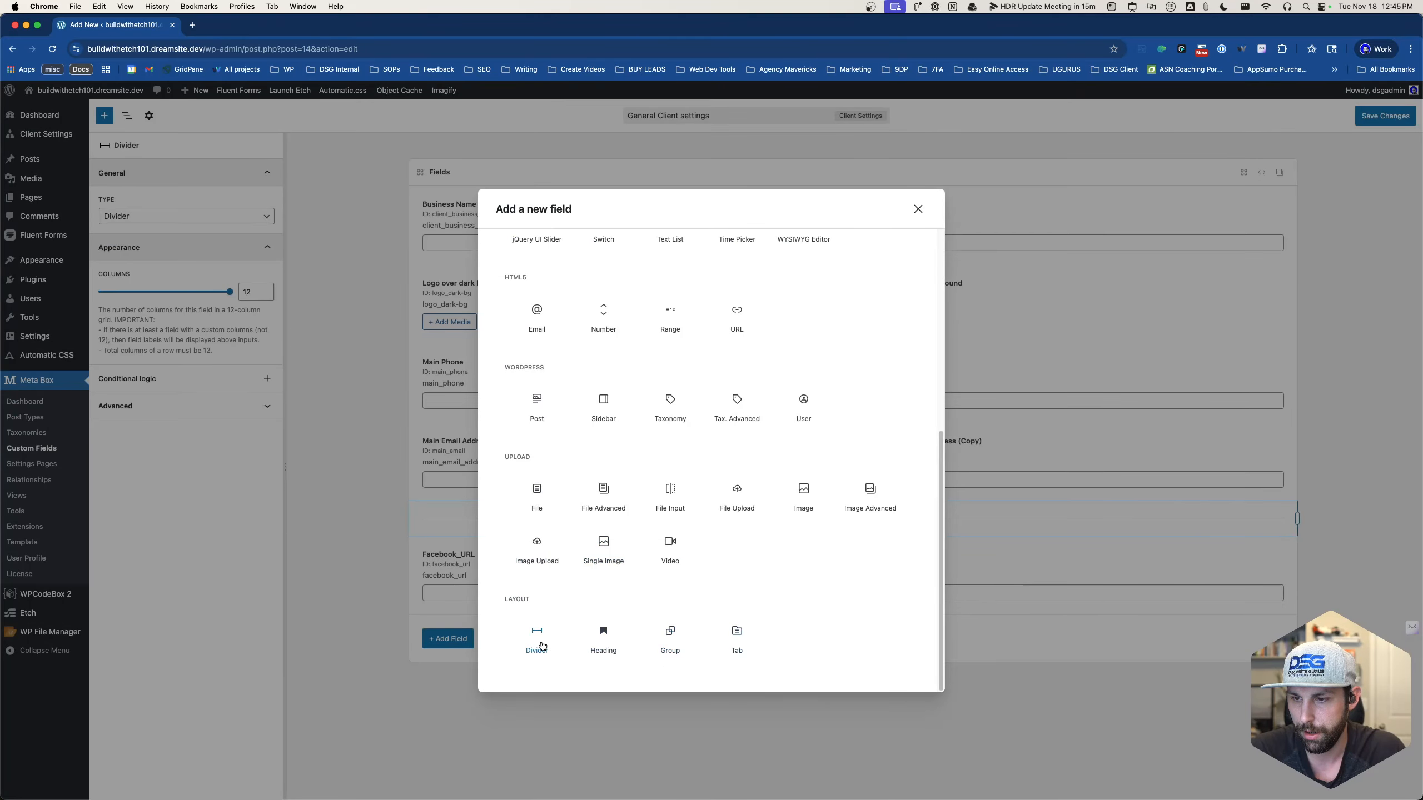
{"action": "left_click", "coordinate": [603, 632]}
{"action": "left_click_drag", "start_coordinate": [606, 629], "coordinate": [466, 524]}
{"action": "double_click", "coordinate": [449, 527]}
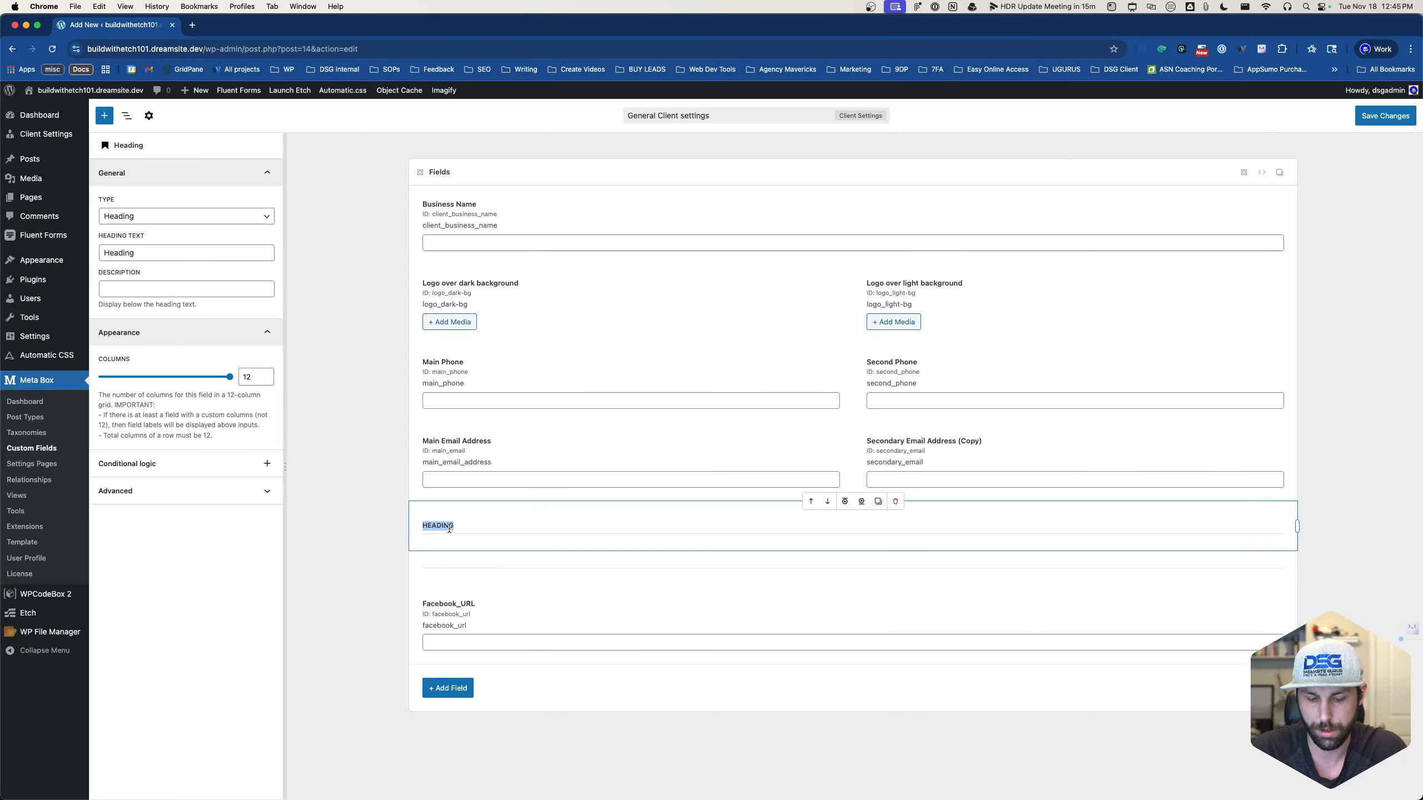
{"action": "type", "text": "Socials"}
{"action": "left_click_drag", "start_coordinate": [451, 525], "coordinate": [483, 563]}
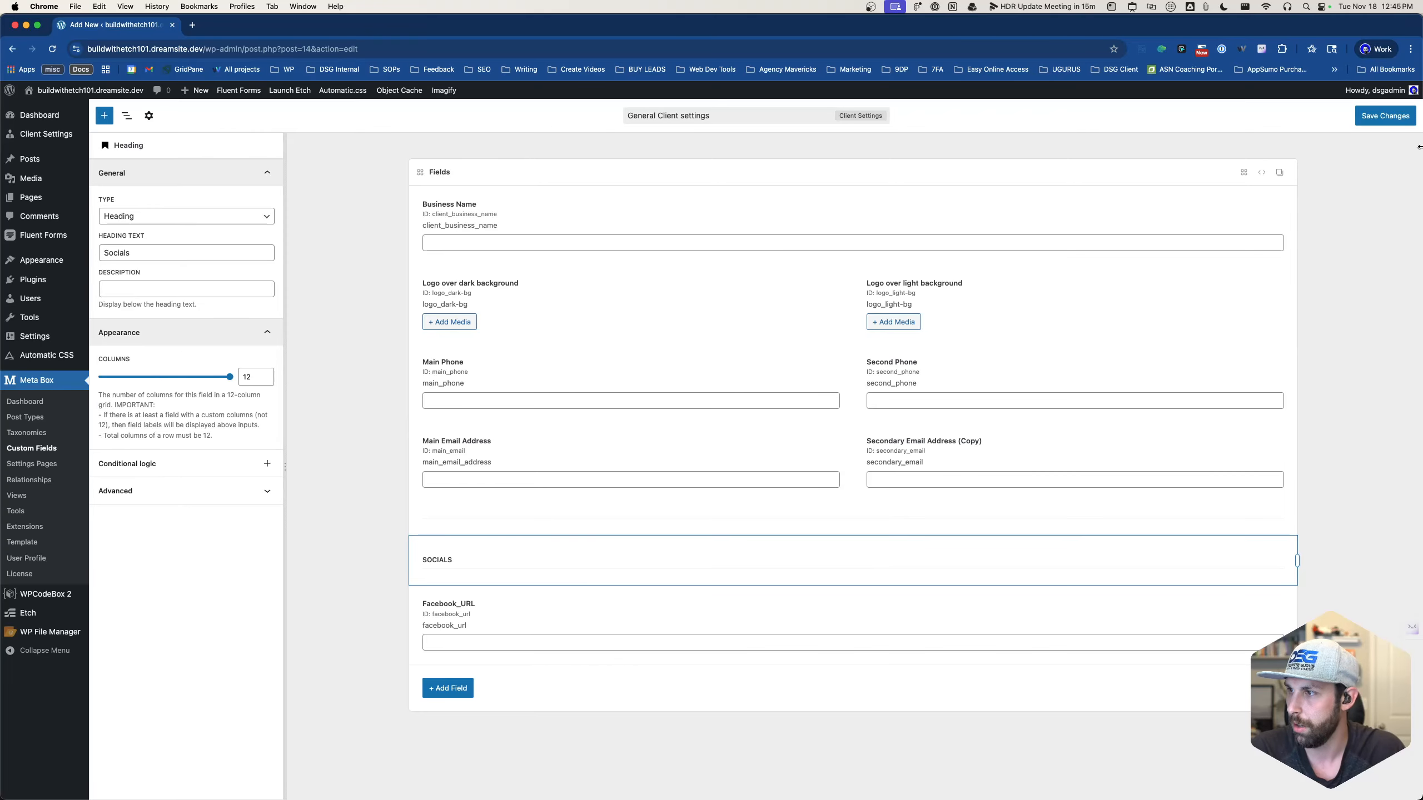
{"action": "left_click", "coordinate": [1396, 120]}
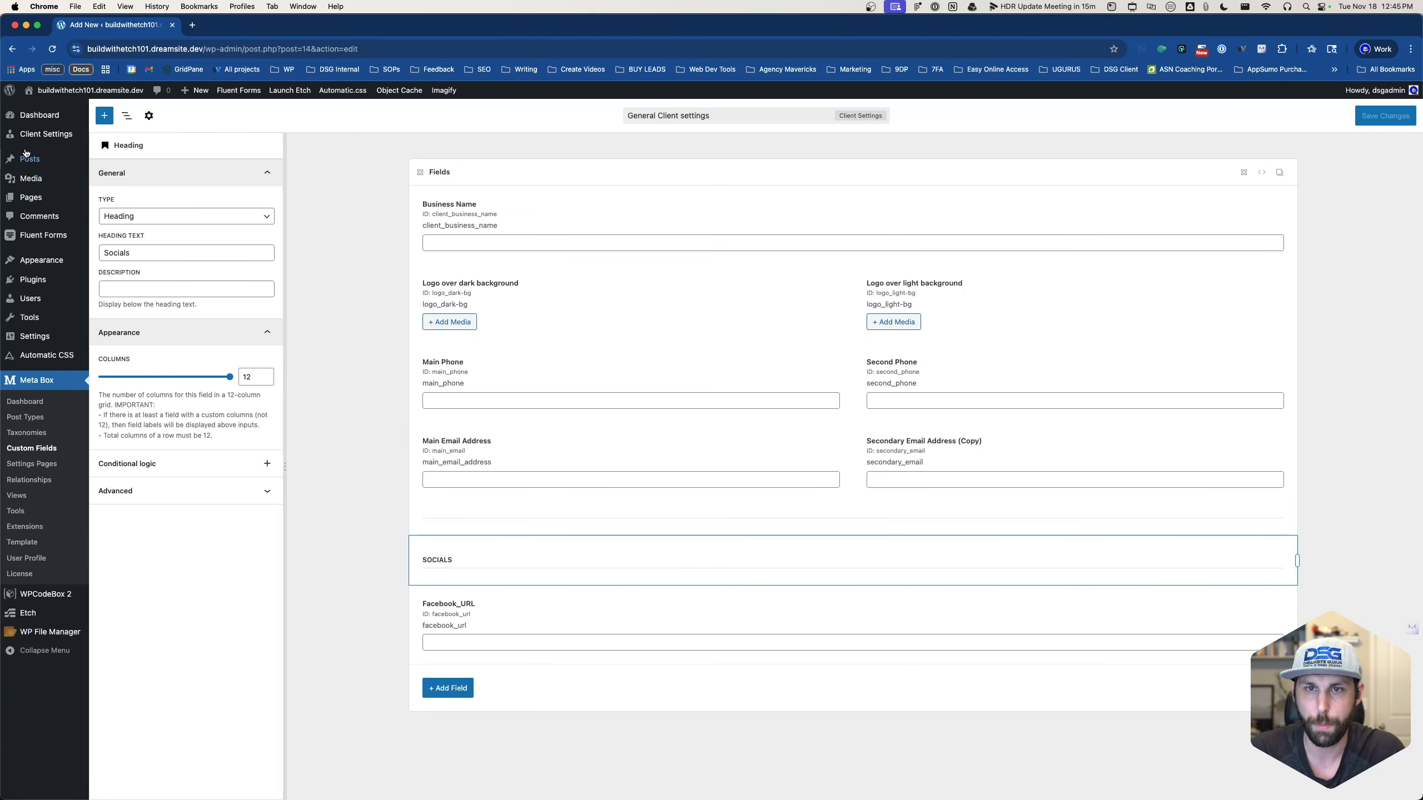
- Open the Client Settings page and close the dark-background logo media picker without choosing an image
{"action": "mouse_move", "coordinate": [46, 134]}
{"action": "left_click", "coordinate": [124, 138]}
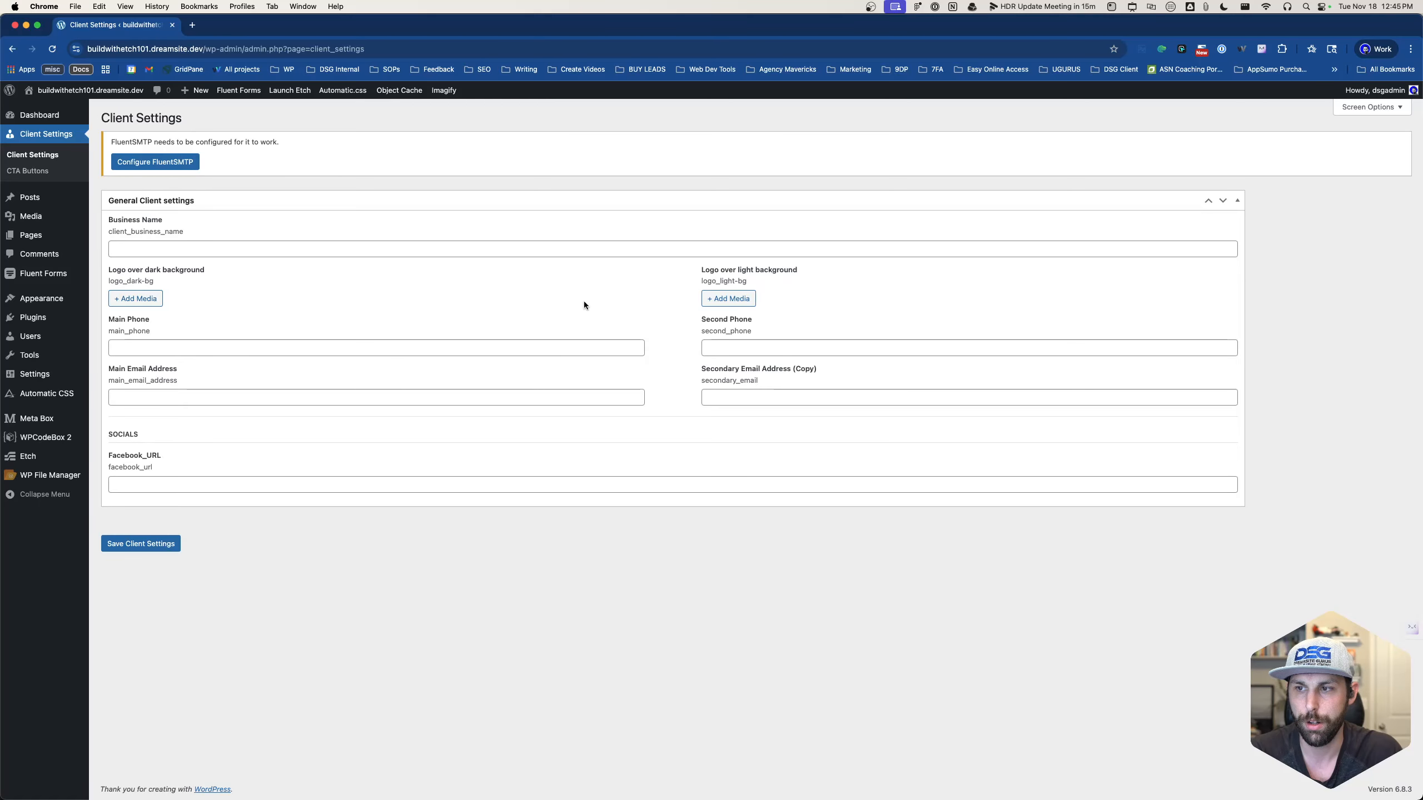
{"action": "left_click", "coordinate": [135, 298]}
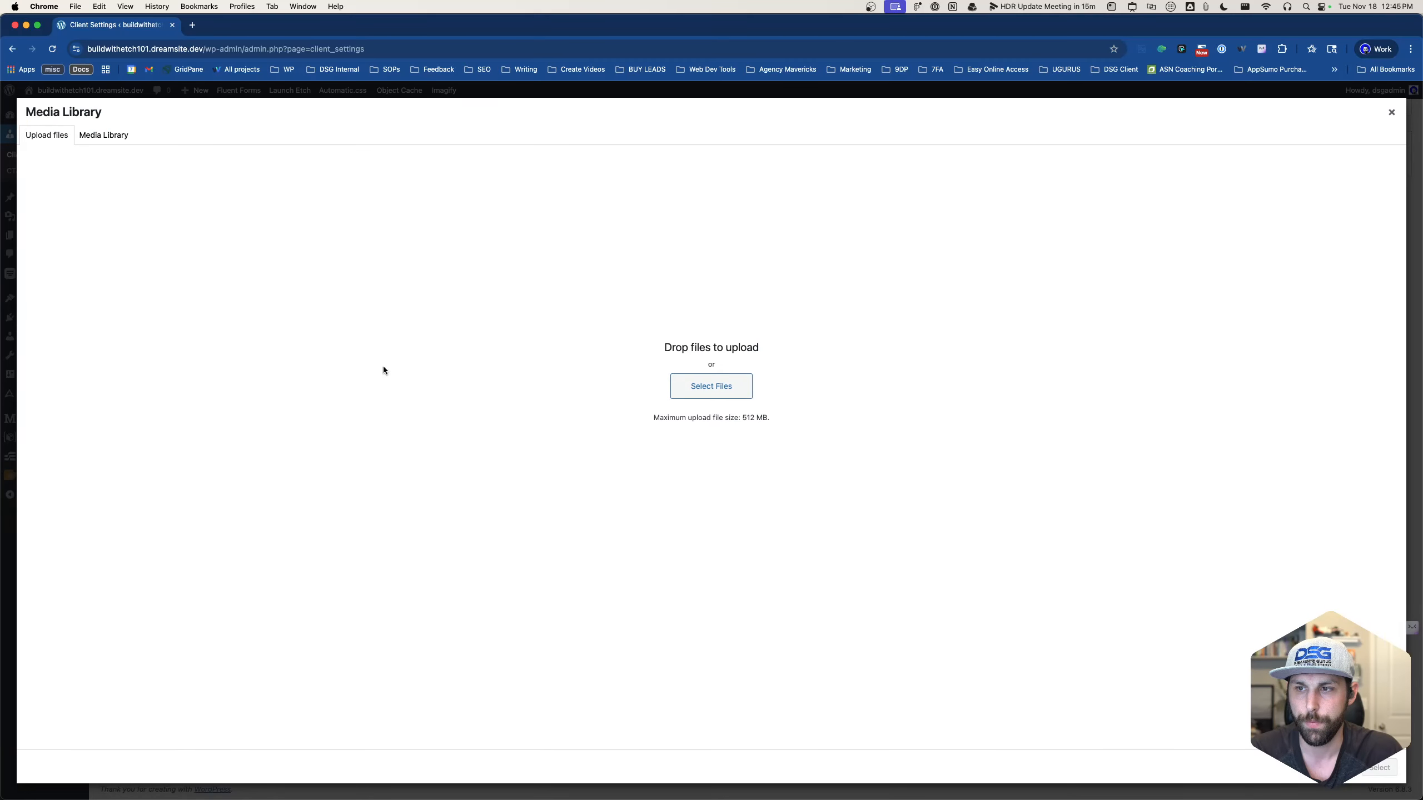
{"action": "left_click", "coordinate": [111, 135]}
{"action": "left_click", "coordinate": [40, 138]}
{"action": "left_click", "coordinate": [1390, 115]}
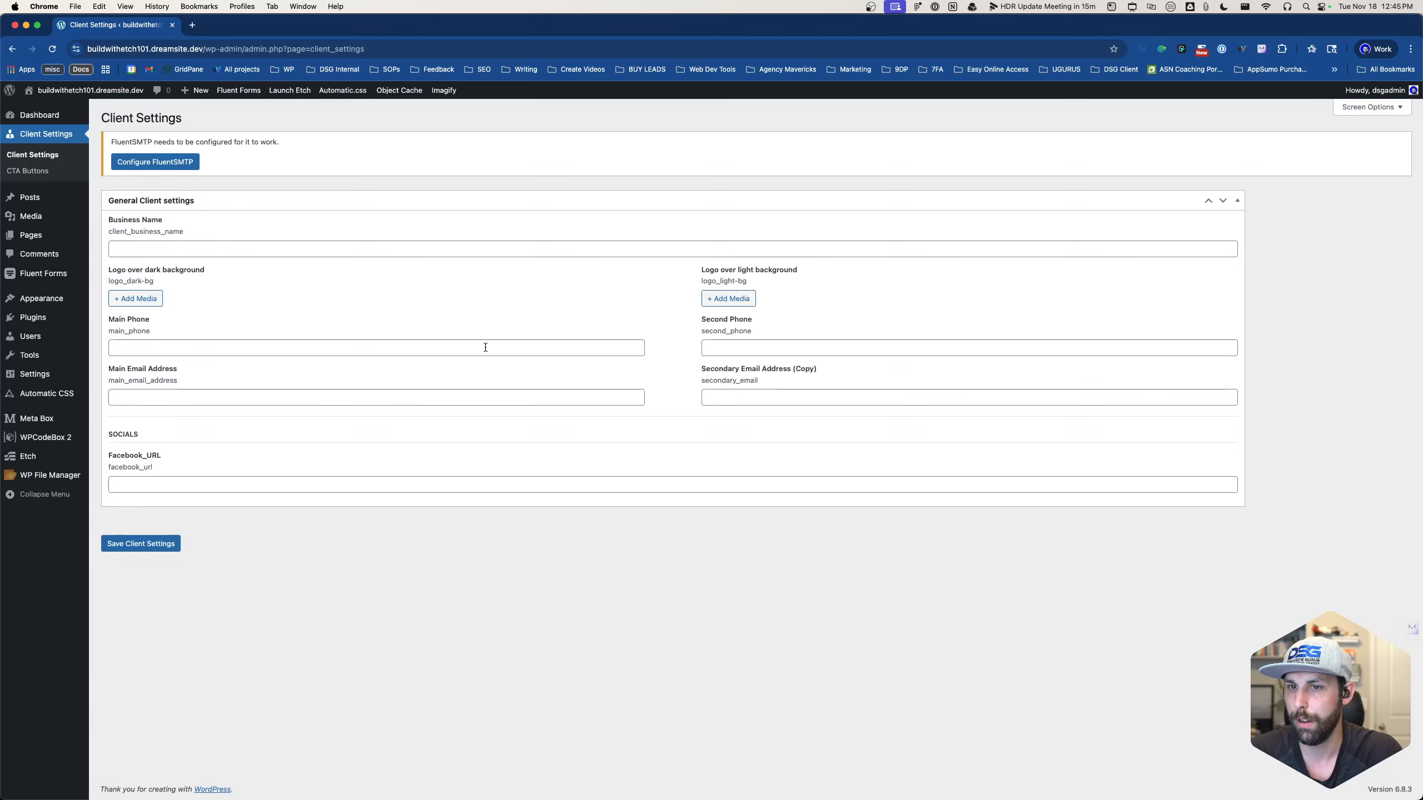
- Enter 'Sample Business Name' in the Business Name field
{"action": "left_click", "coordinate": [218, 251]}
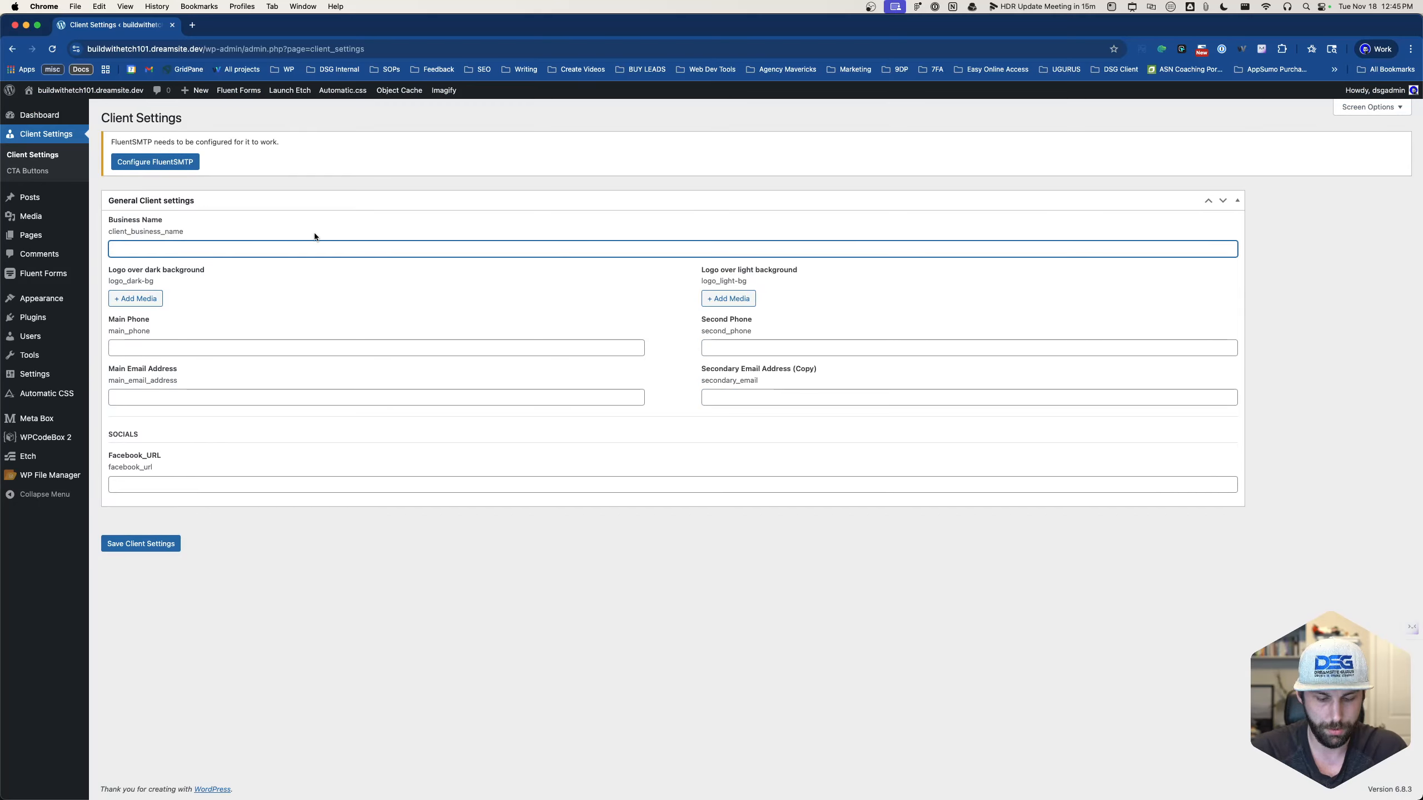
{"action": "type", "text": "Sample Busines"}
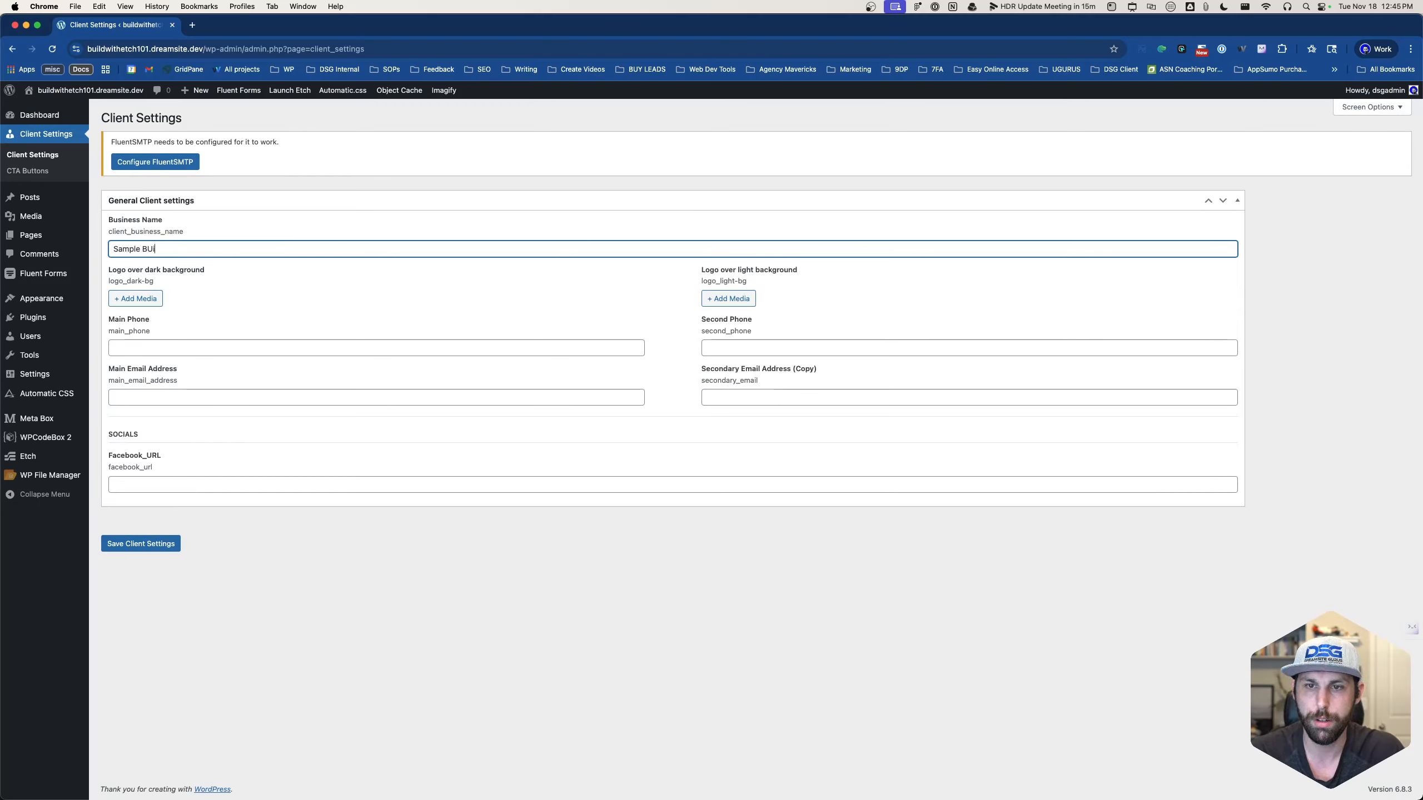
{"action": "type", "text": "s Name"}
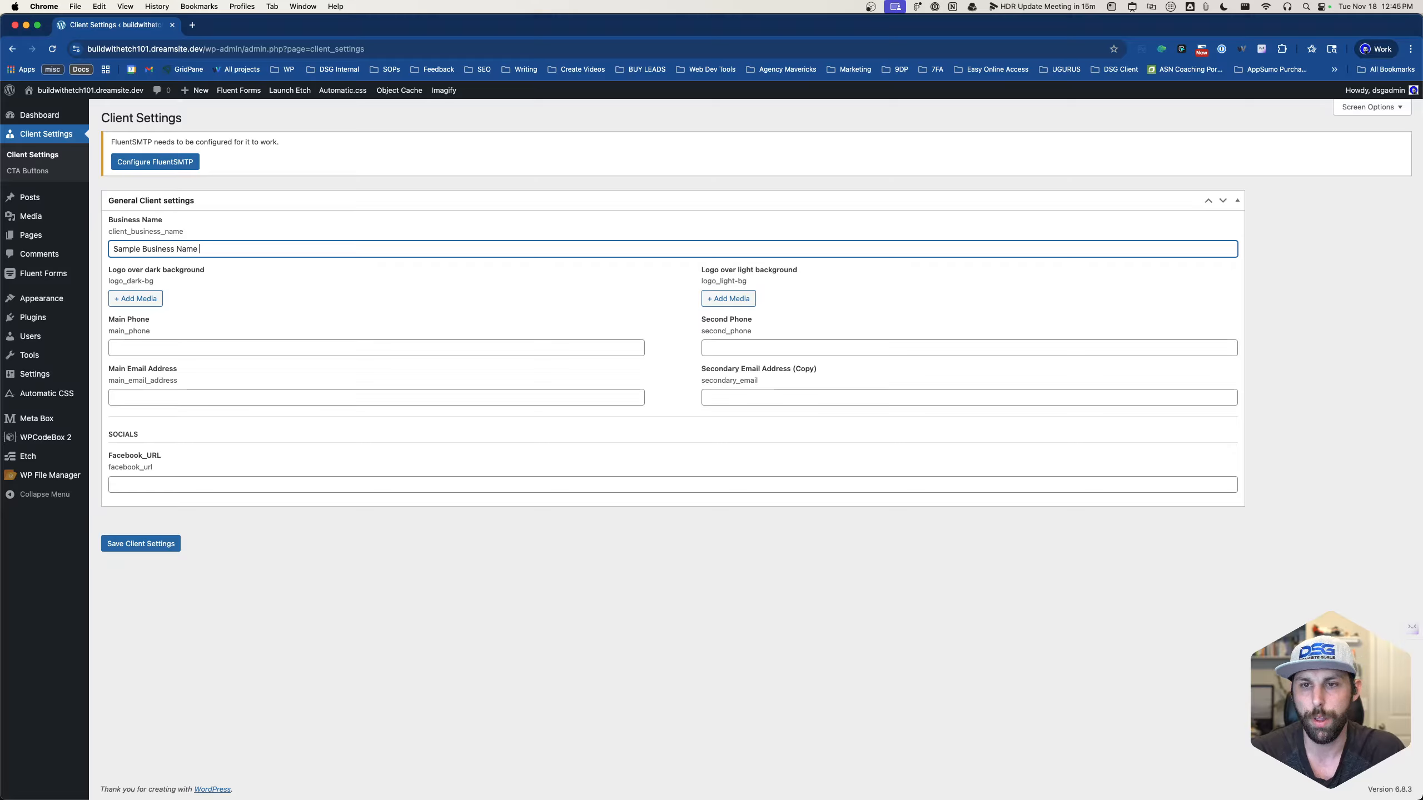
{"action": "left_click", "coordinate": [250, 486]}
{"action": "left_click", "coordinate": [235, 397]}
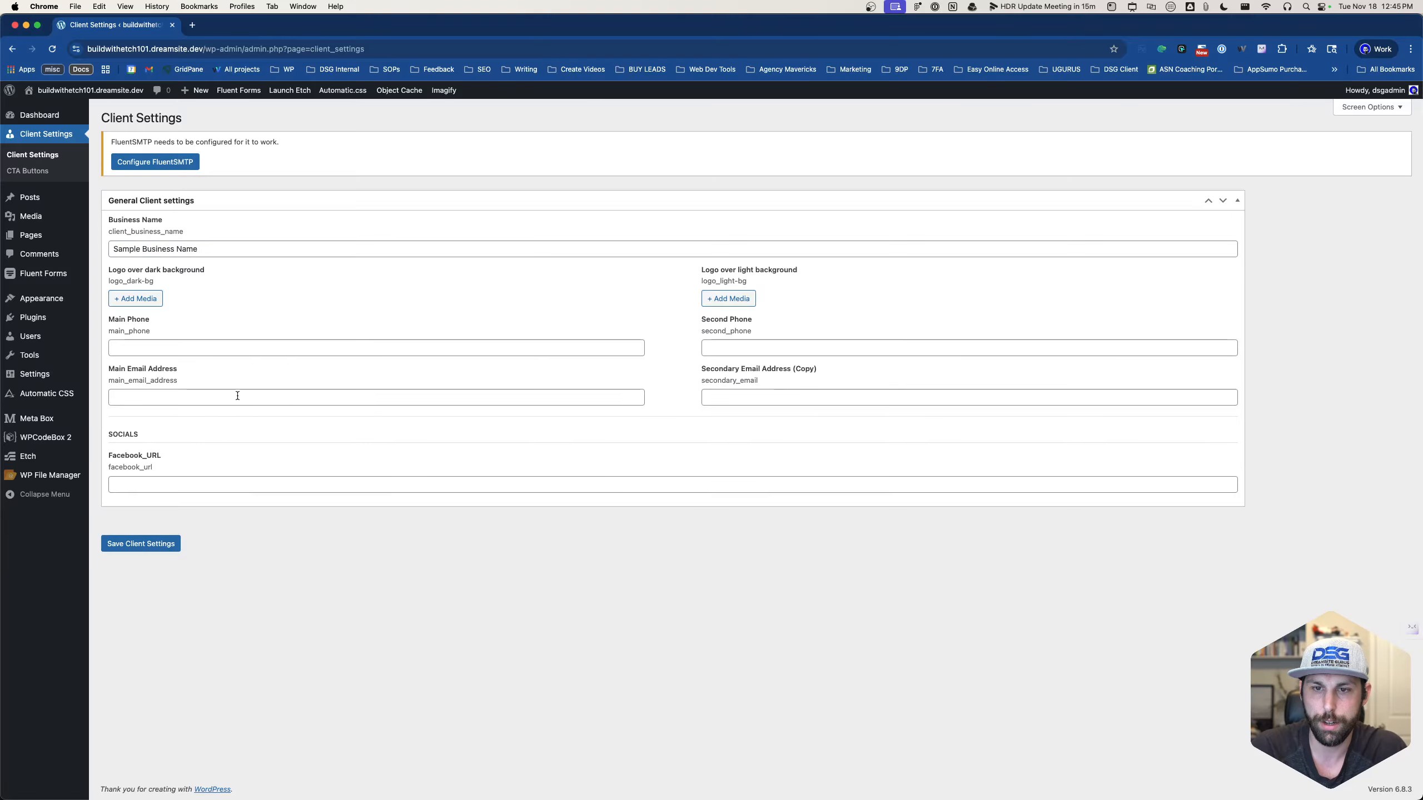
- Copy the client_business_name field ID, then collapse and re-expand the General Client settings box
{"action": "double_click", "coordinate": [162, 233]}
{"action": "key", "text": "super+c"}
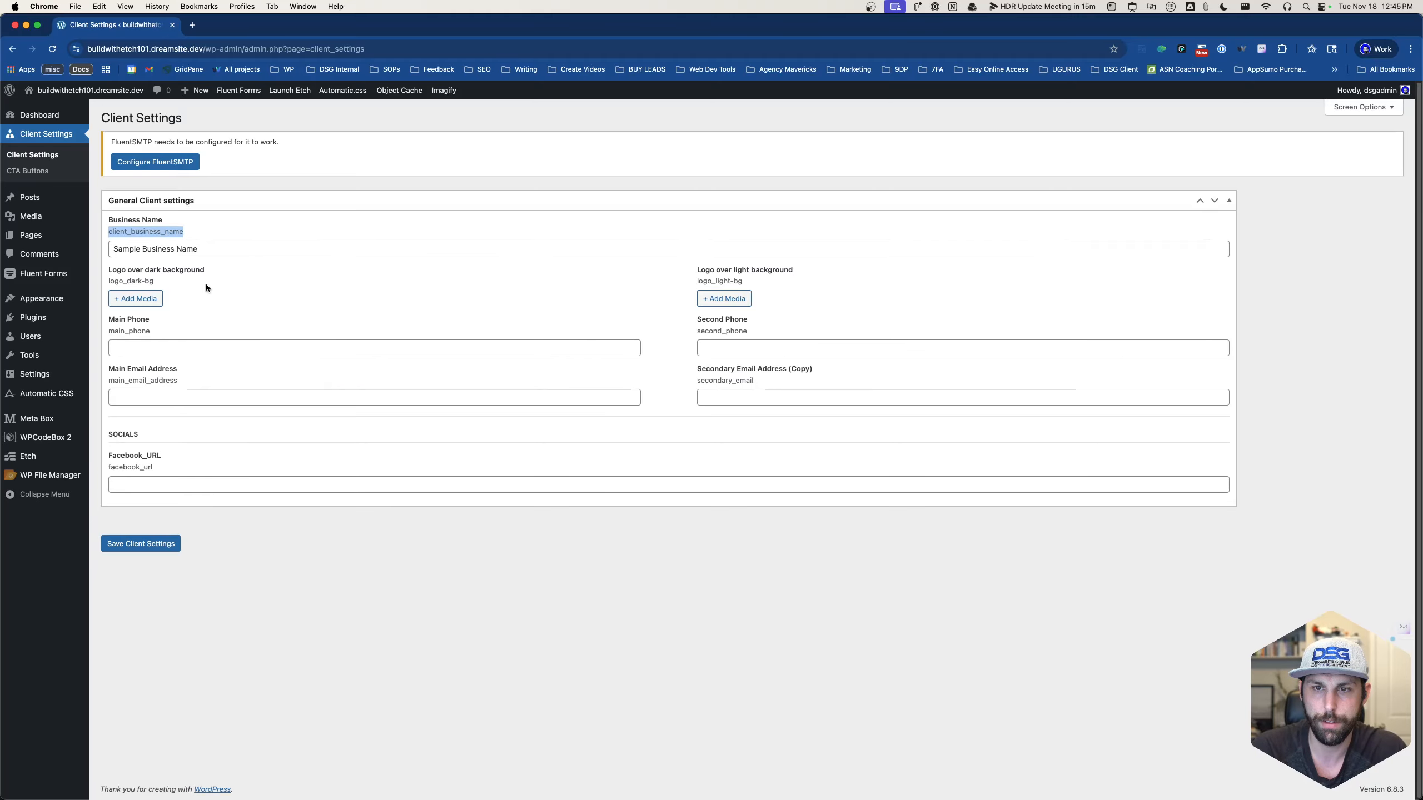
{"action": "left_click", "coordinate": [208, 287]}
{"action": "left_click", "coordinate": [158, 348]}
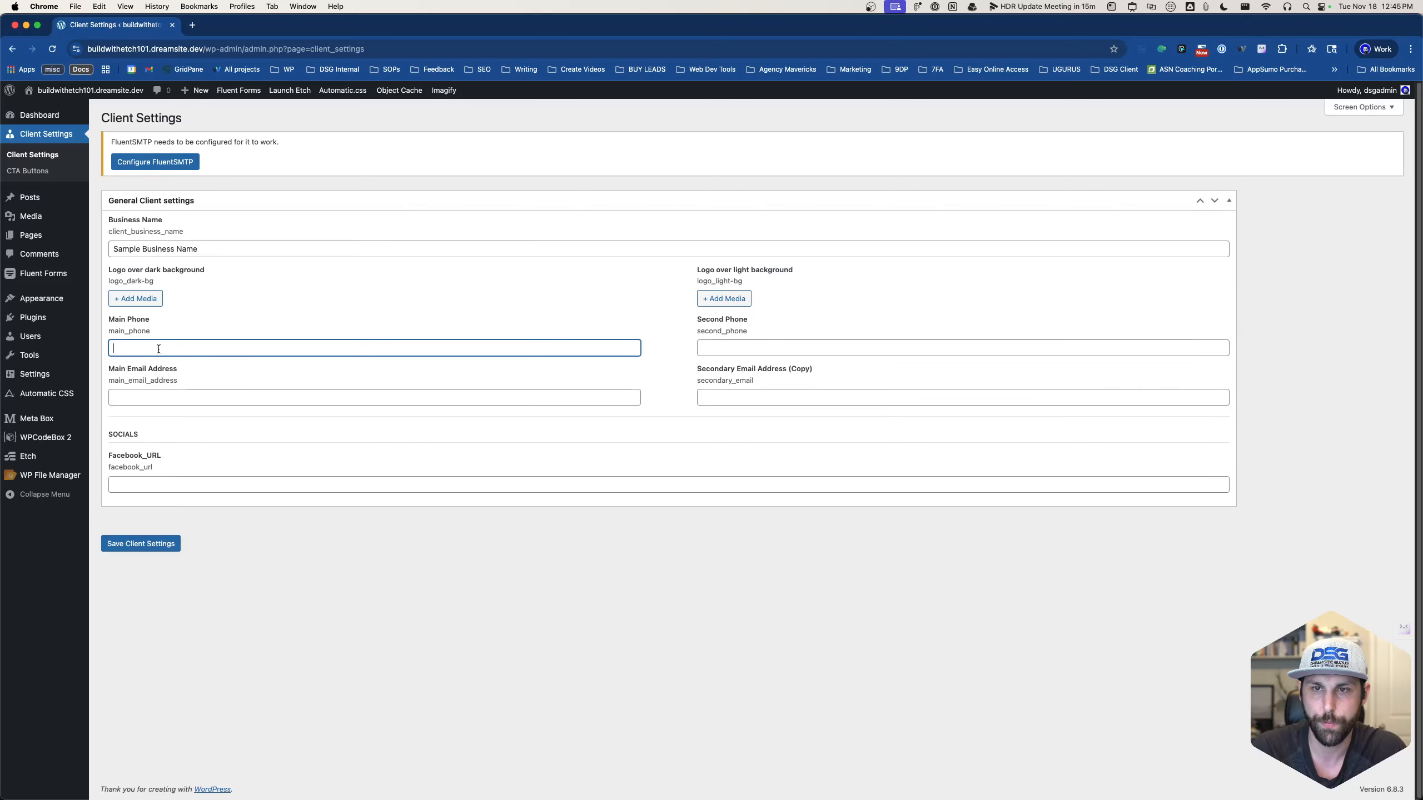
{"action": "left_click", "coordinate": [155, 208]}
{"action": "left_click", "coordinate": [248, 198]}
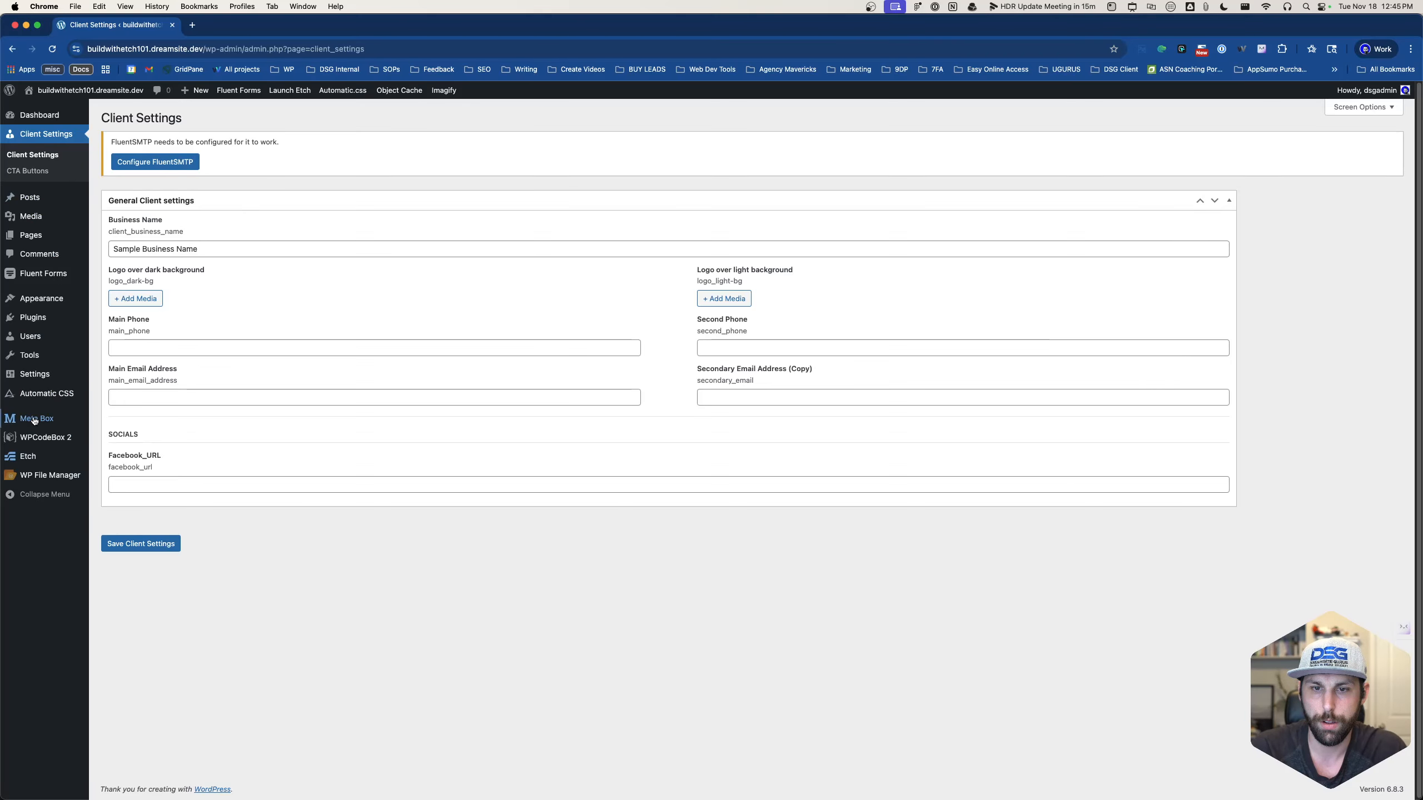
{"action": "mouse_move", "coordinate": [34, 420]}
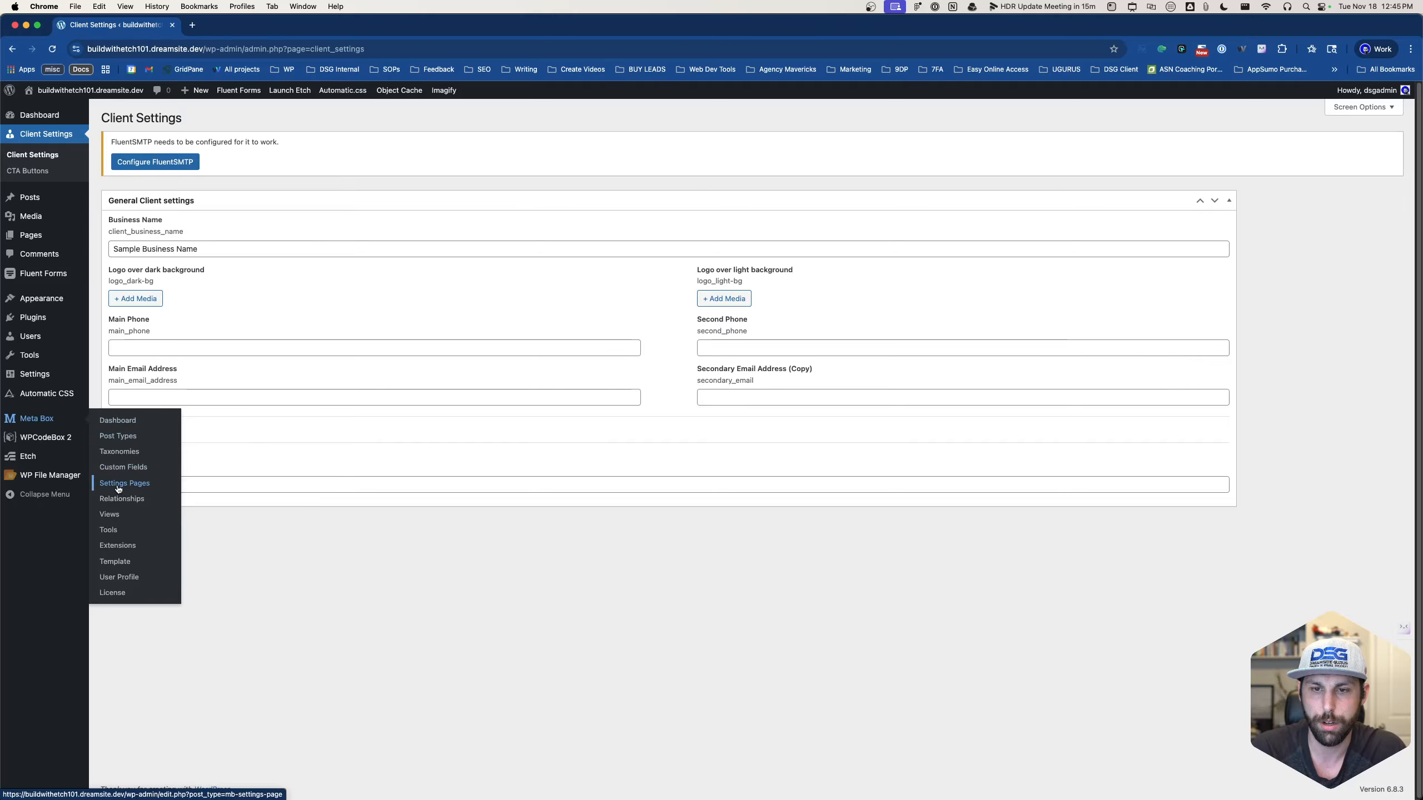
- In the General Client settings field group, add a new heading field at the top
{"action": "left_click", "coordinate": [123, 467]}
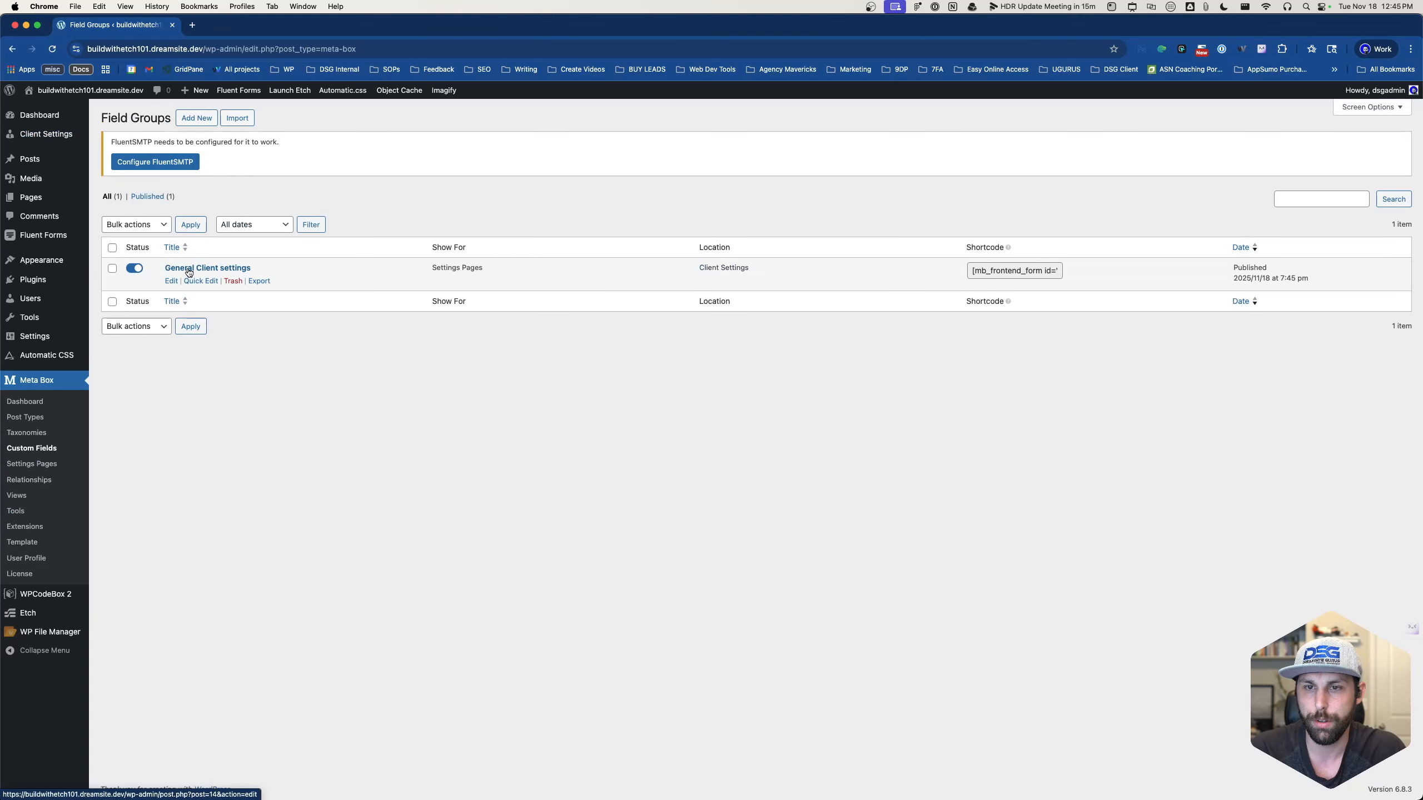
{"action": "left_click", "coordinate": [171, 281]}
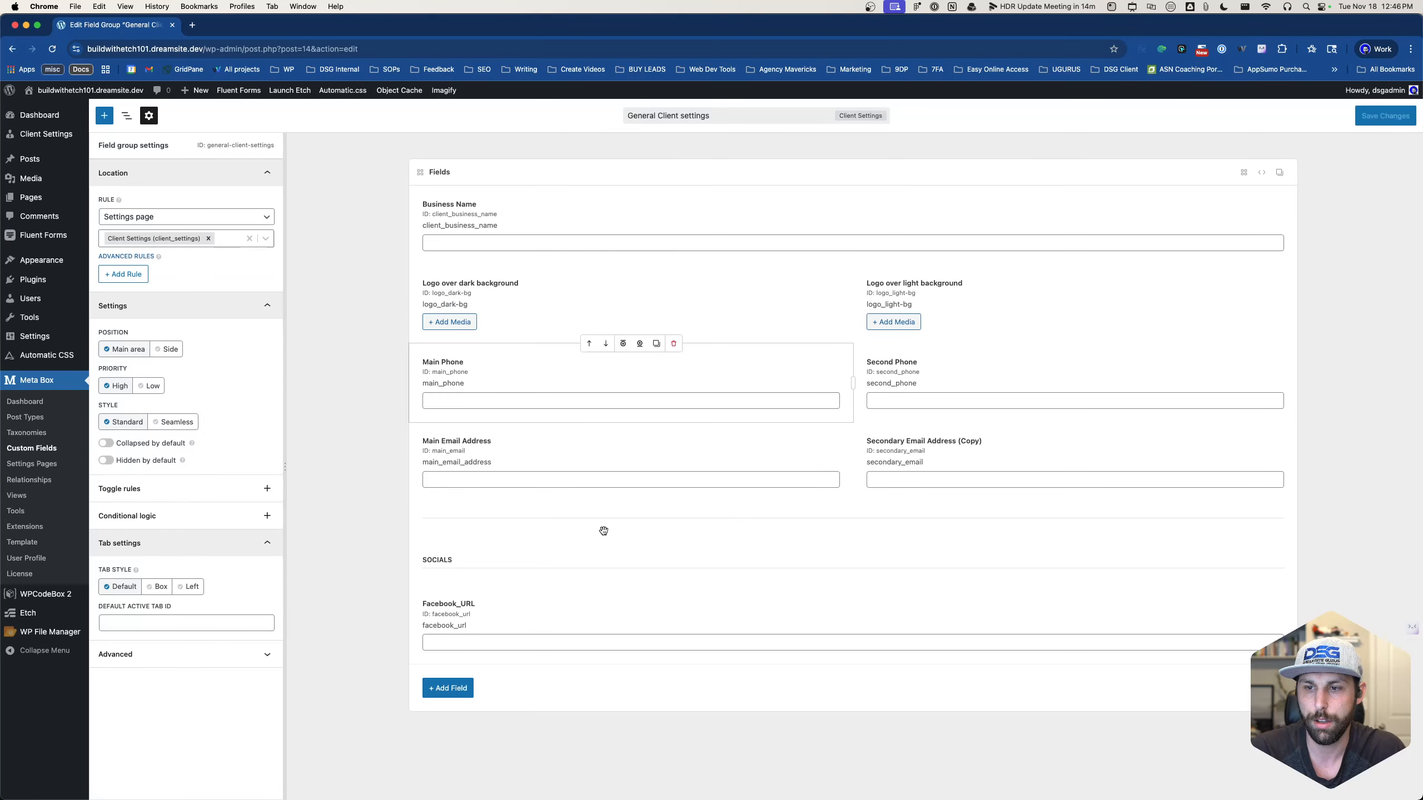
{"action": "left_click", "coordinate": [502, 560]}
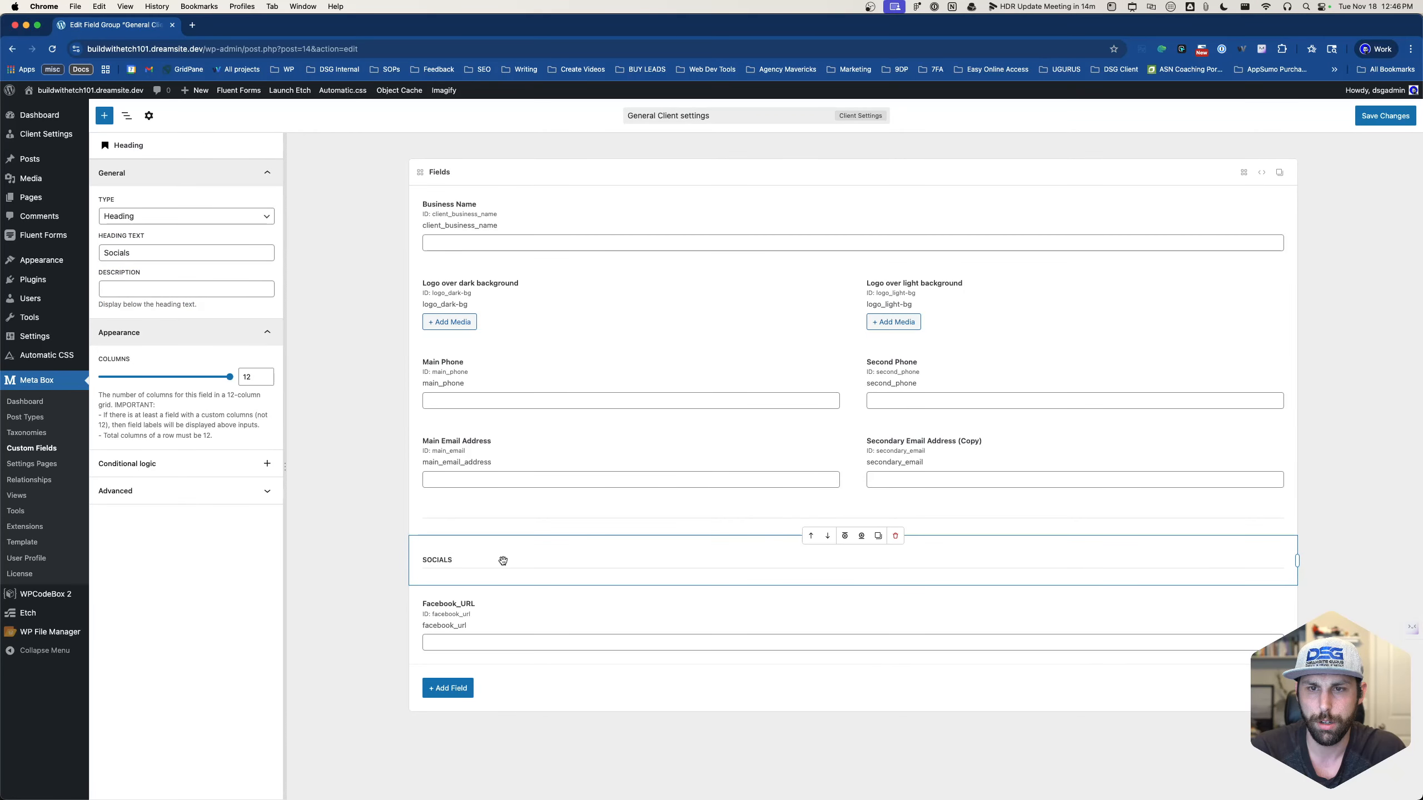
{"action": "left_click", "coordinate": [448, 687]}
{"action": "scroll", "coordinate": [678, 616], "scroll_direction": "down", "scroll_amount": 10}
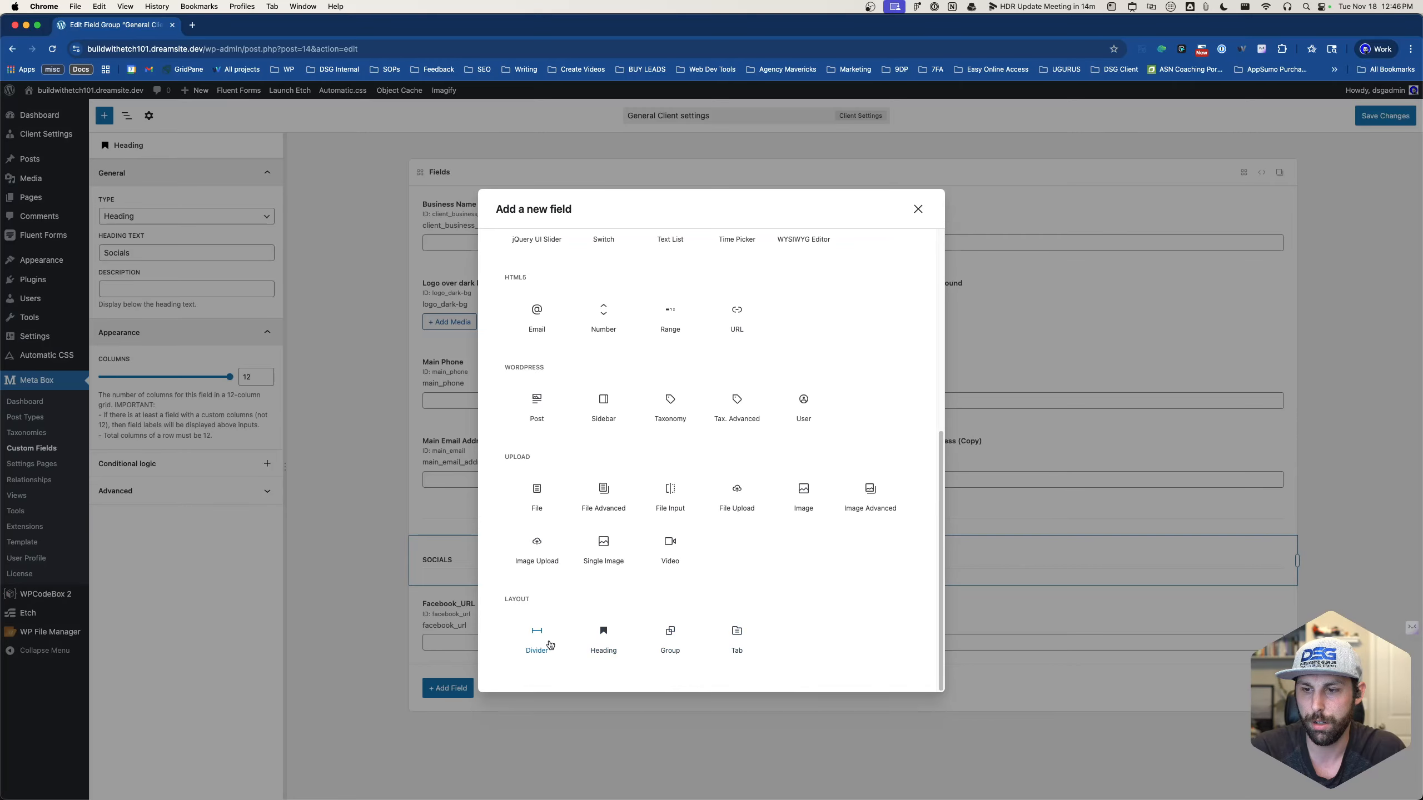
{"action": "left_click", "coordinate": [603, 639]}
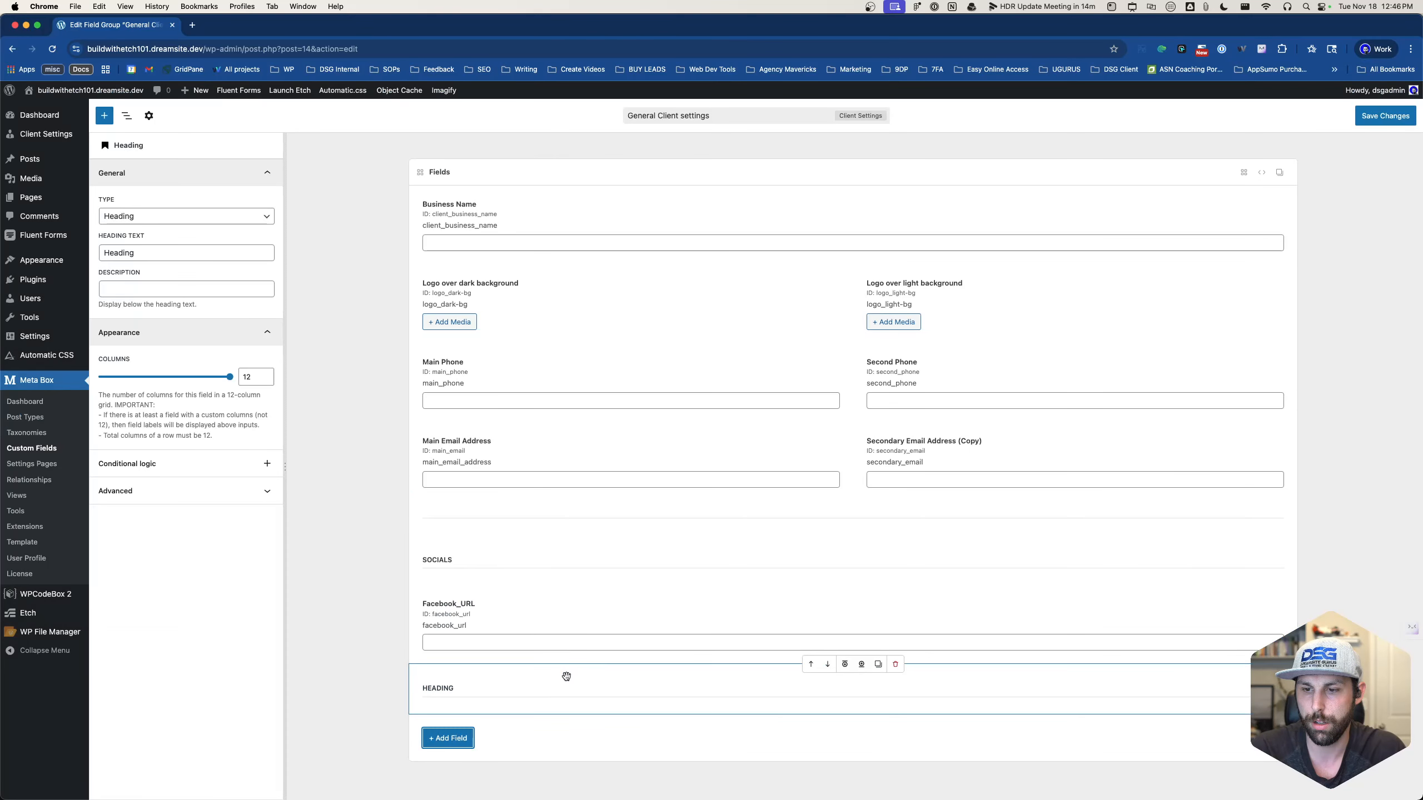
{"action": "left_click_drag", "start_coordinate": [565, 673], "coordinate": [571, 208]}
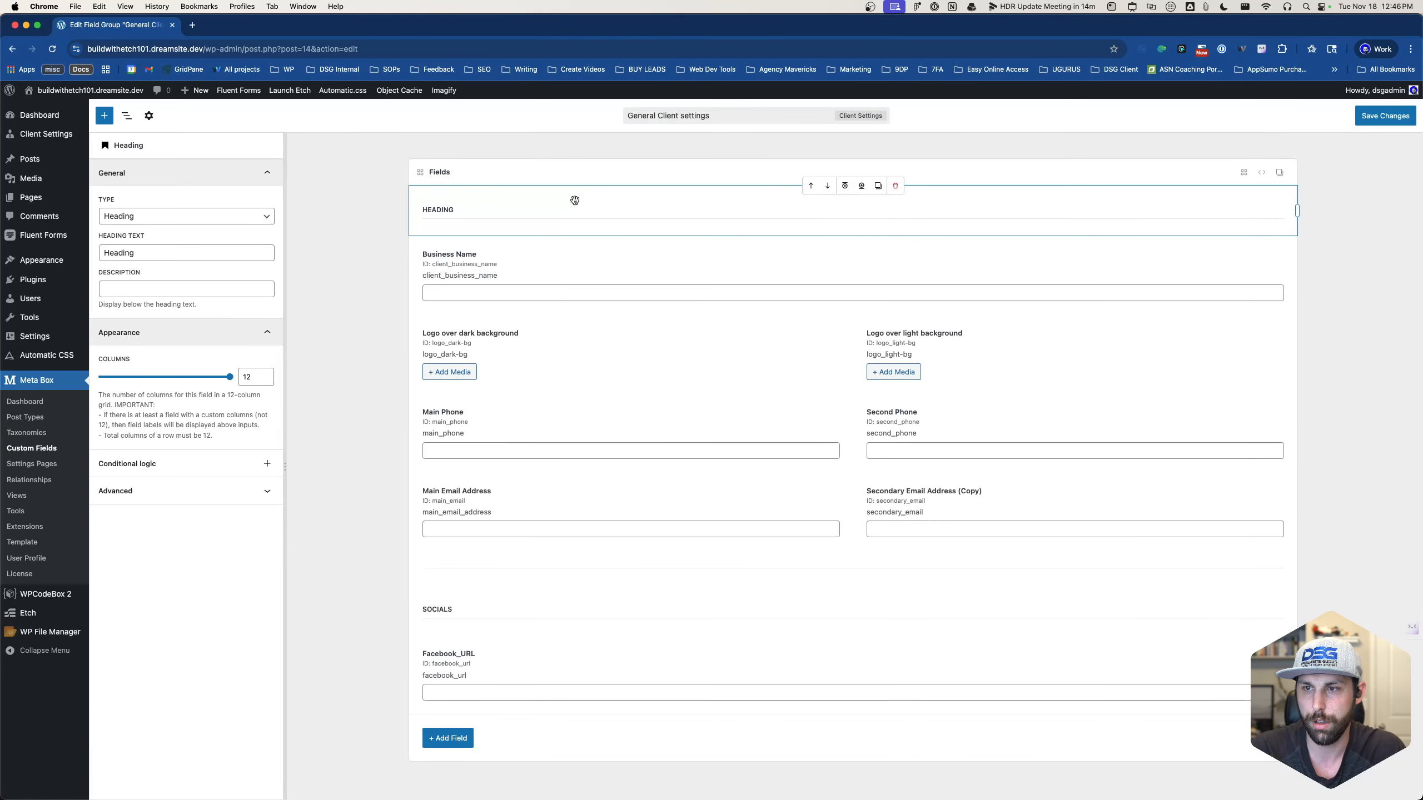
- Set the heading to 'Client Settings' with description '{options.metabox.client_settings.}' and save the group
{"action": "left_click", "coordinate": [236, 249]}
{"action": "key", "text": "super+a"}
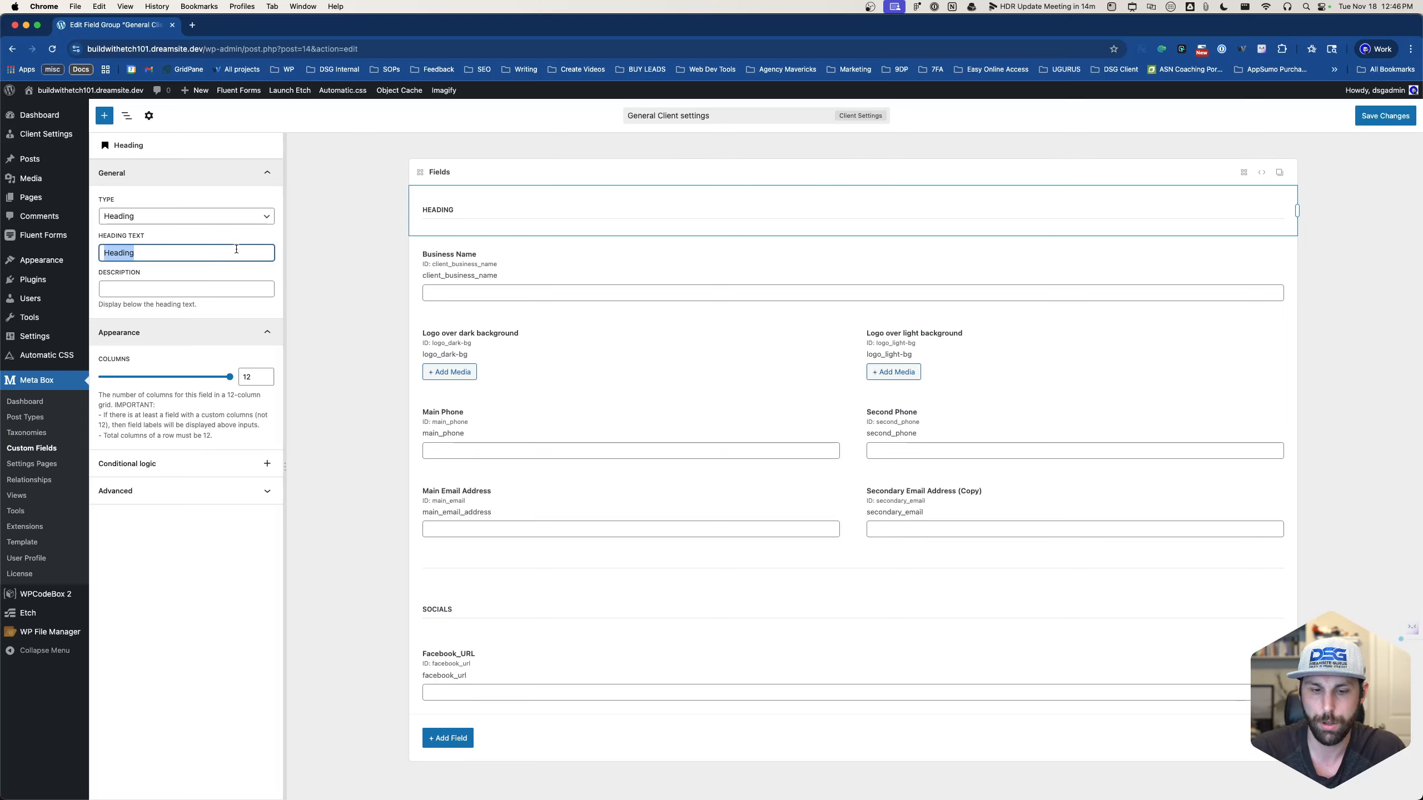
{"action": "type", "text": "Client Settings"}
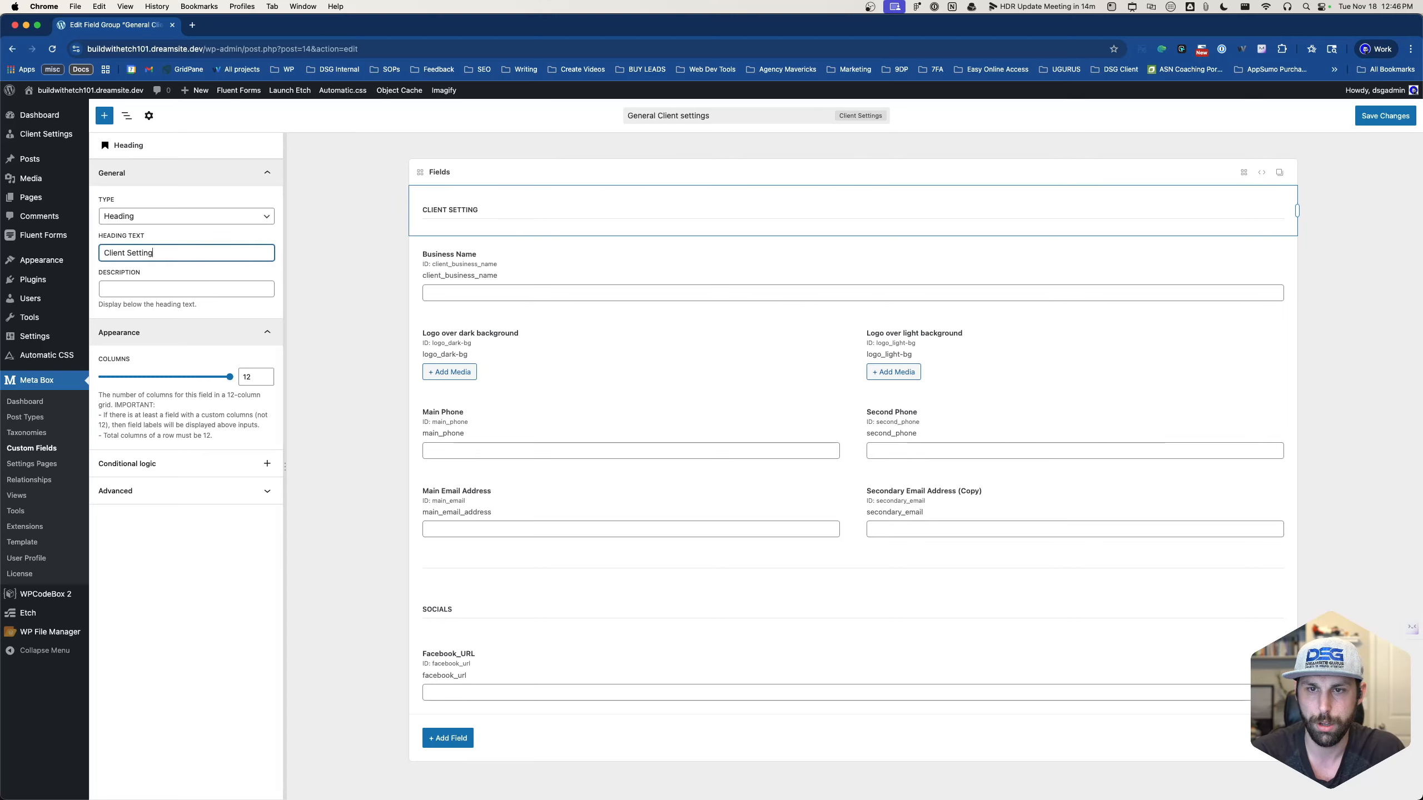
{"action": "key", "text": "Tab"}
{"action": "type", "text": "clint"}
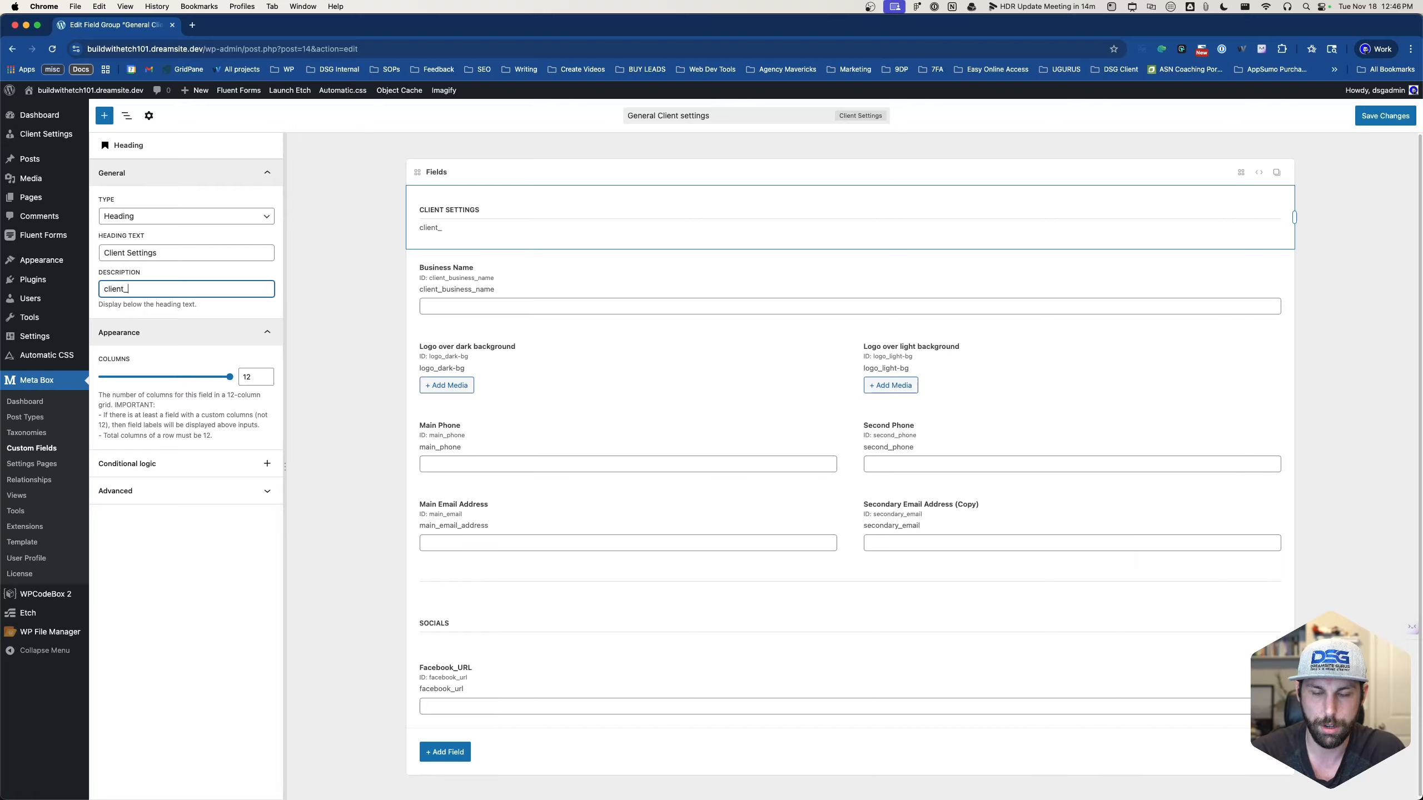
{"action": "type", "text": "_settings"}
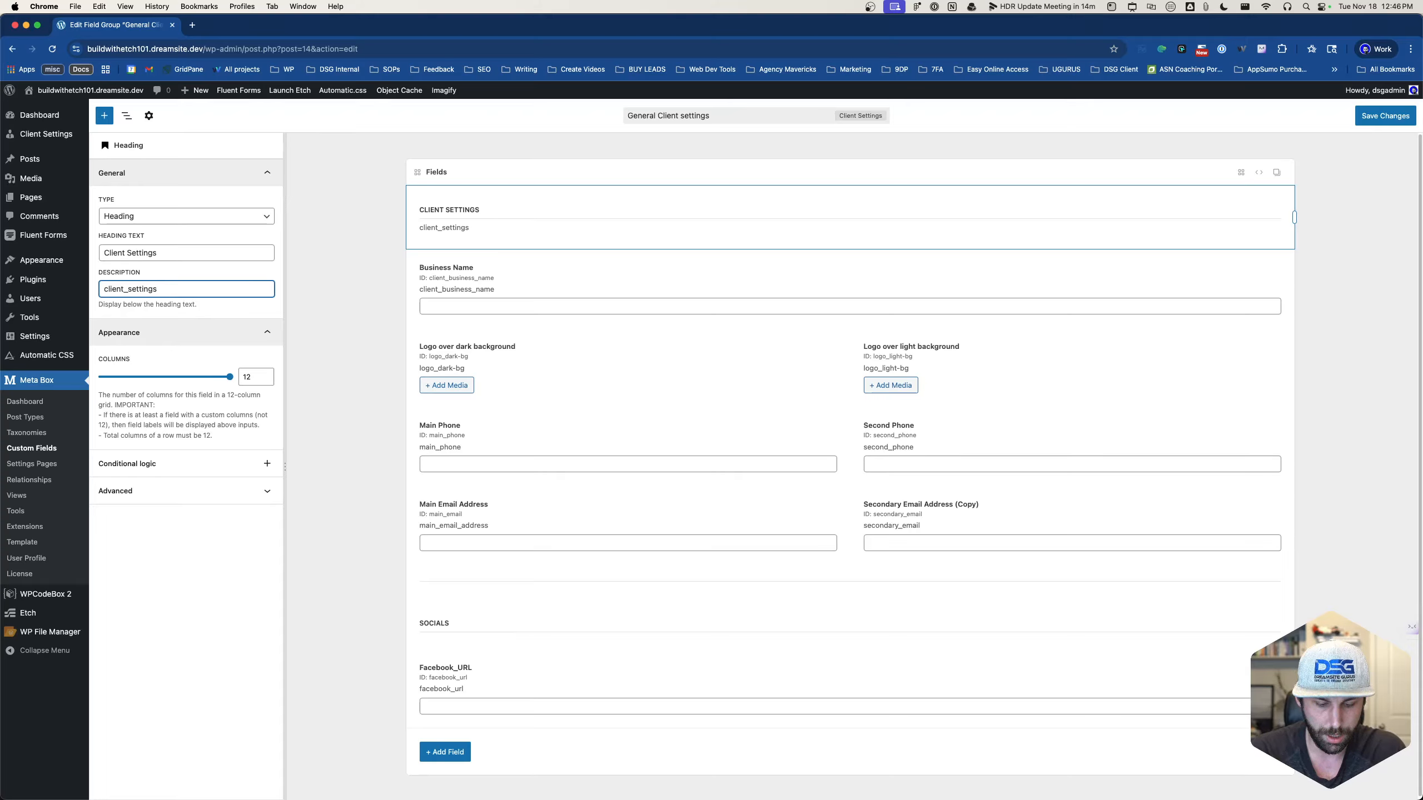
{"action": "type", "text": "options.me"}
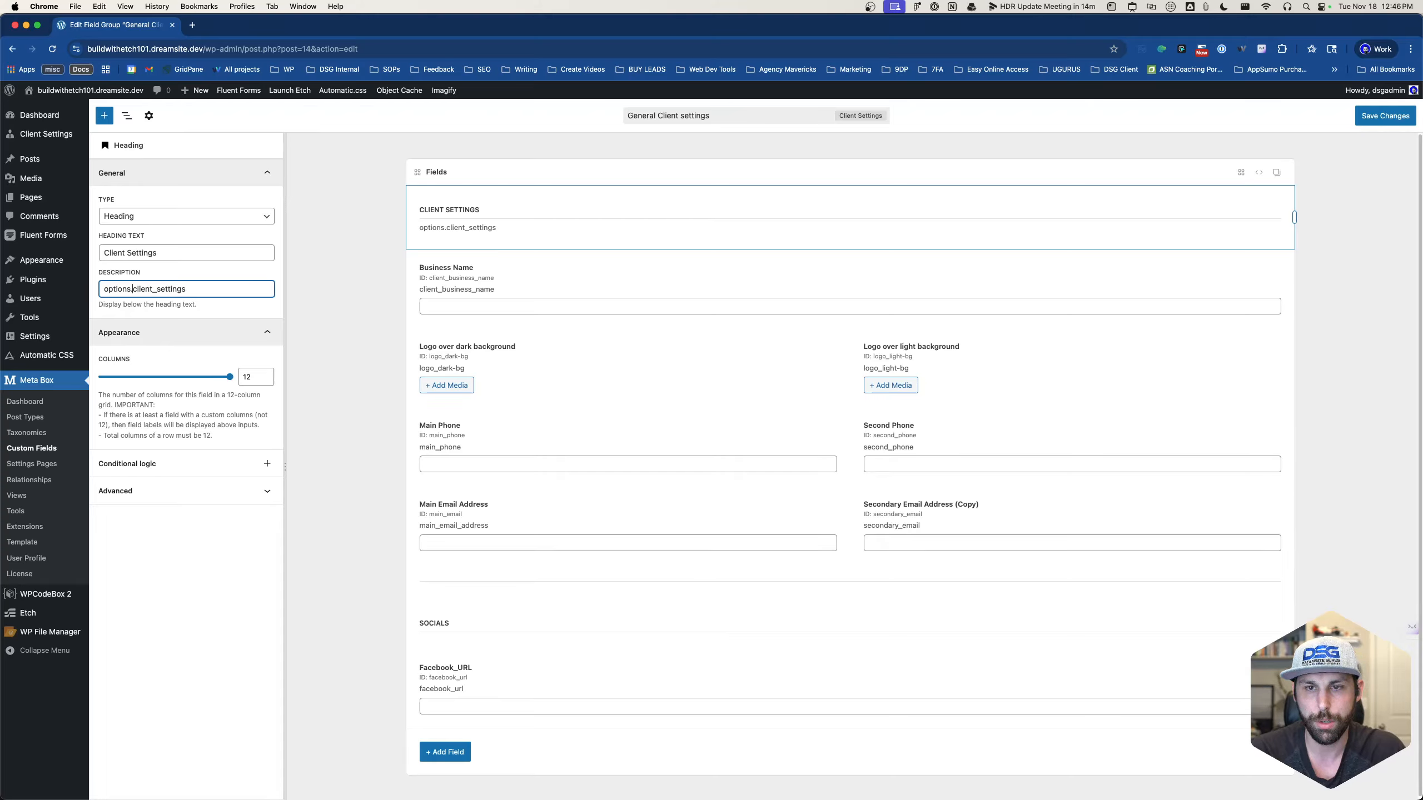
{"action": "type", "text": "tabox."}
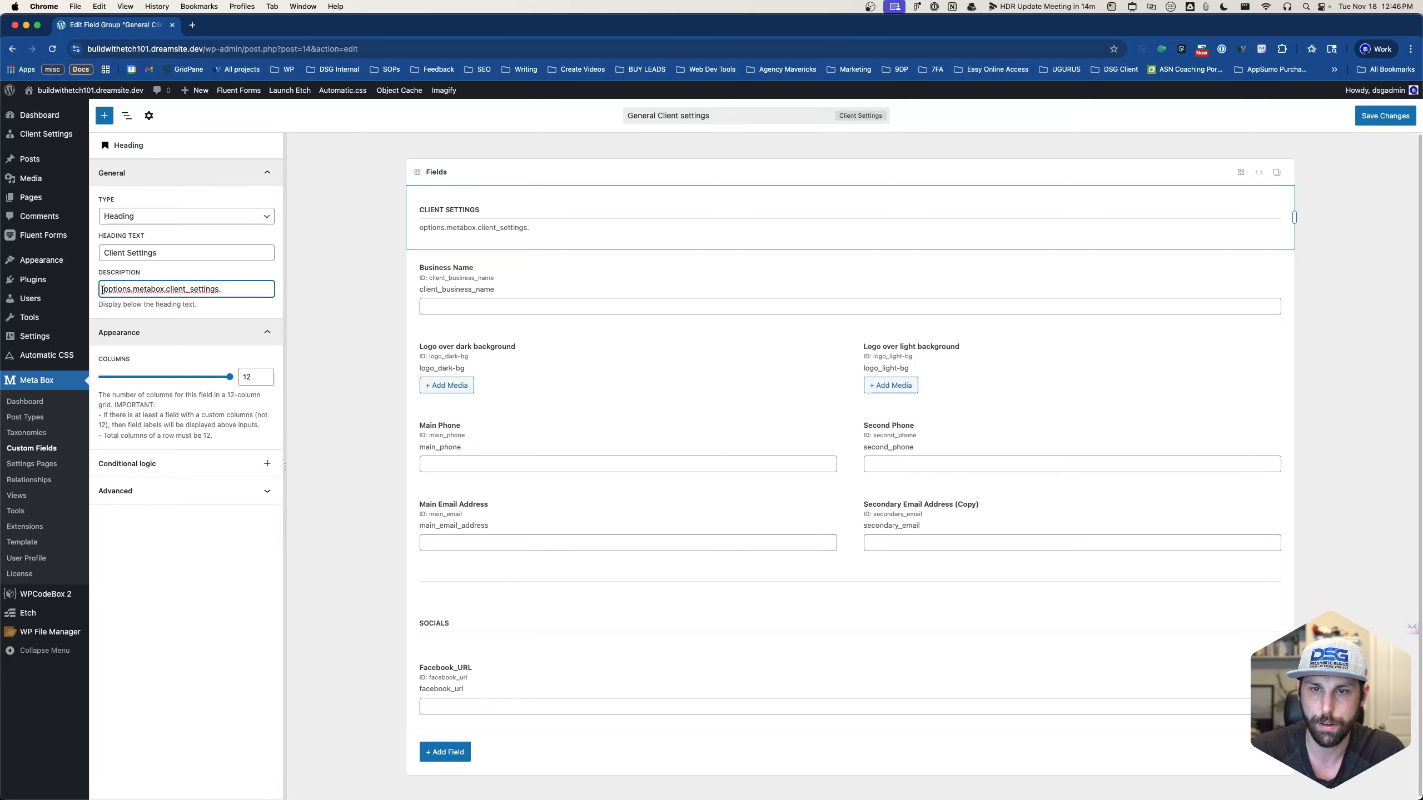
{"action": "type", "text": "{"}
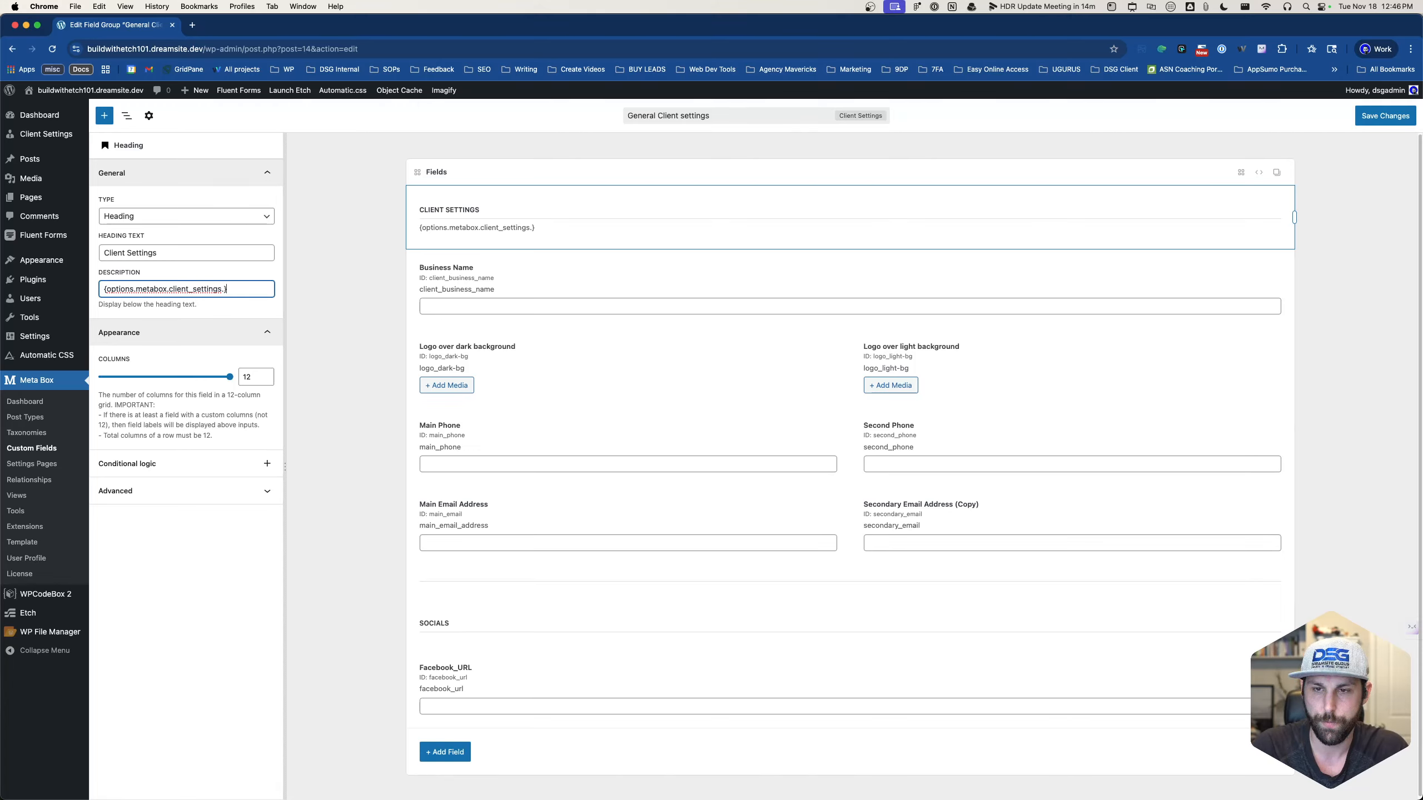
{"action": "left_click", "coordinate": [342, 327]}
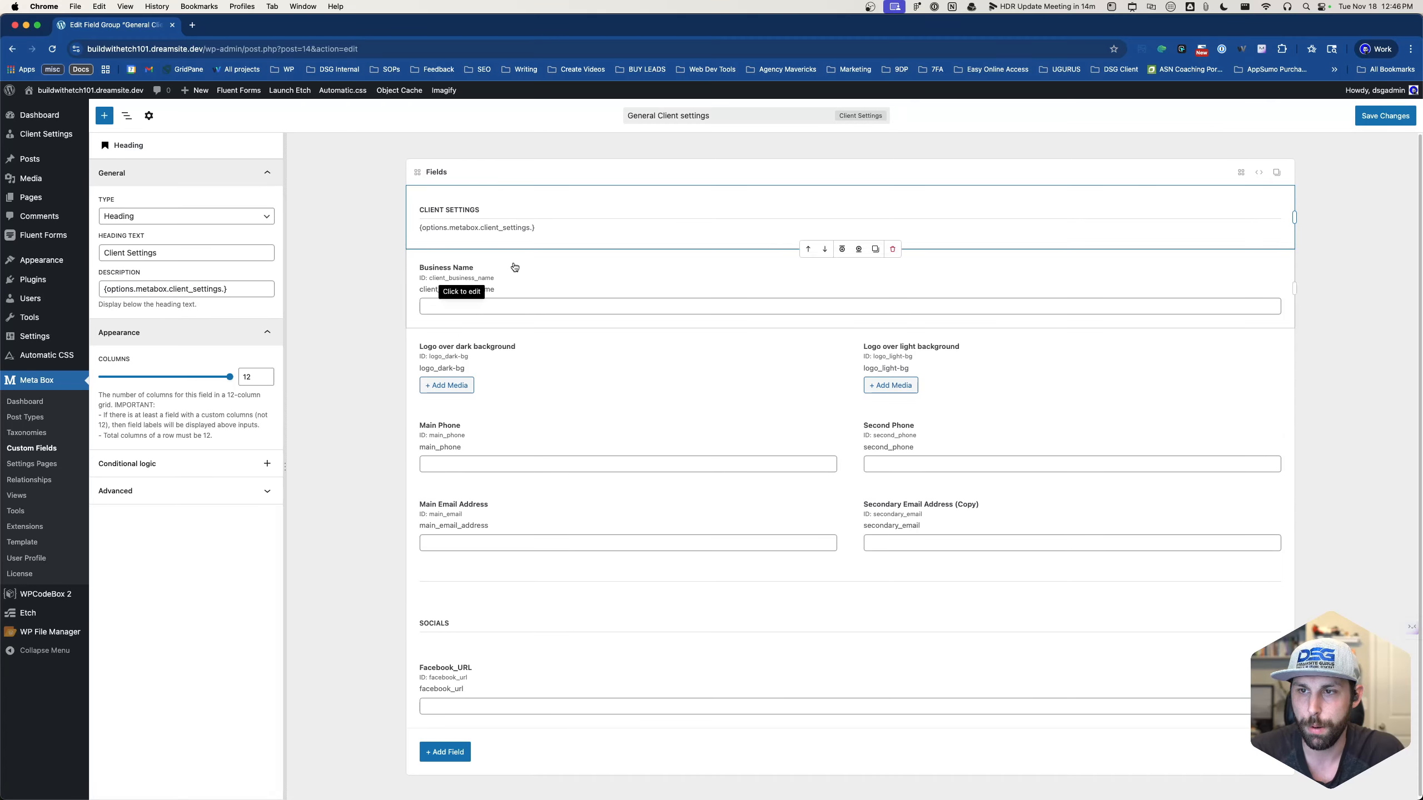
{"action": "left_click", "coordinate": [1356, 120]}
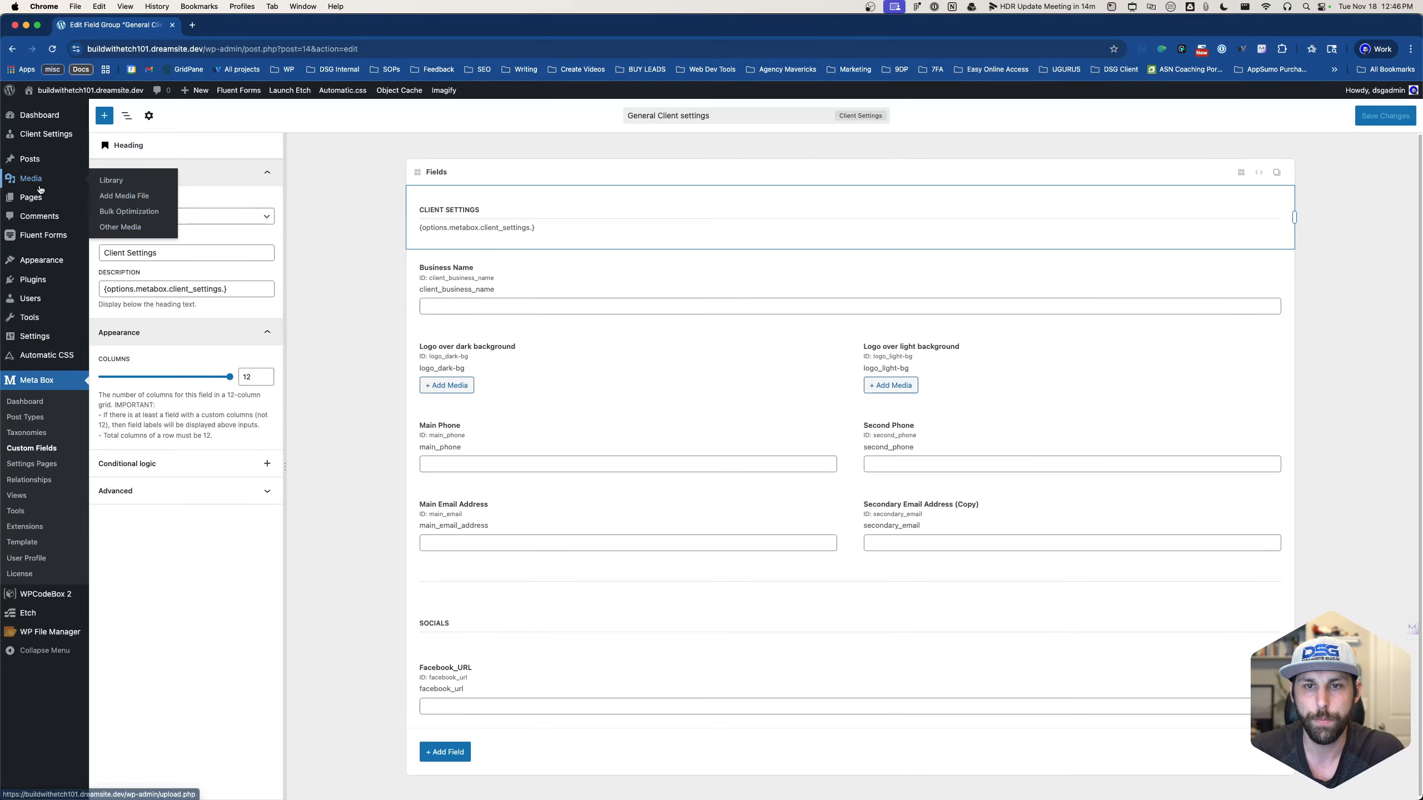
- Open Sample Page in the WordPress block editor
{"action": "mouse_move", "coordinate": [36, 208]}
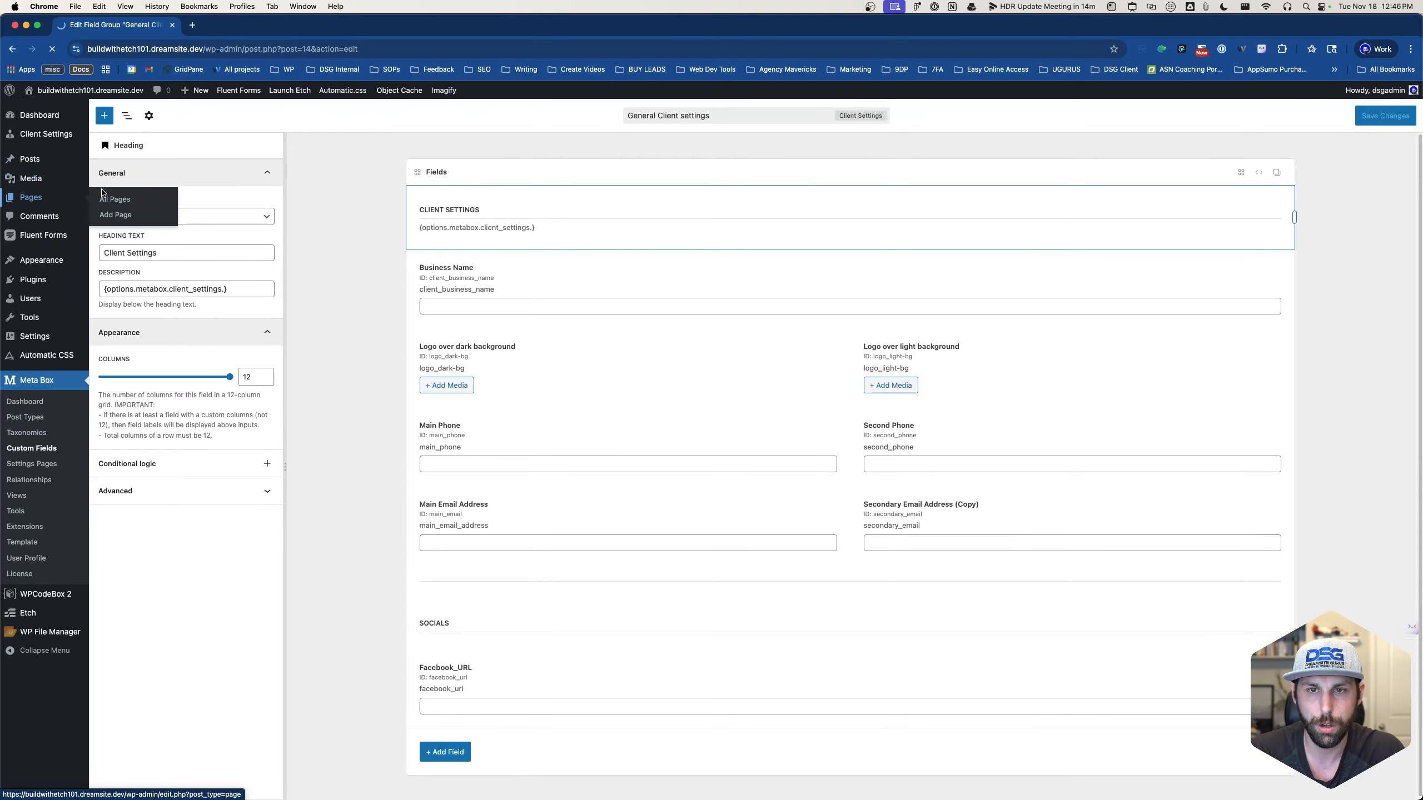
{"action": "left_click", "coordinate": [32, 197]}
{"action": "left_click", "coordinate": [132, 314]}
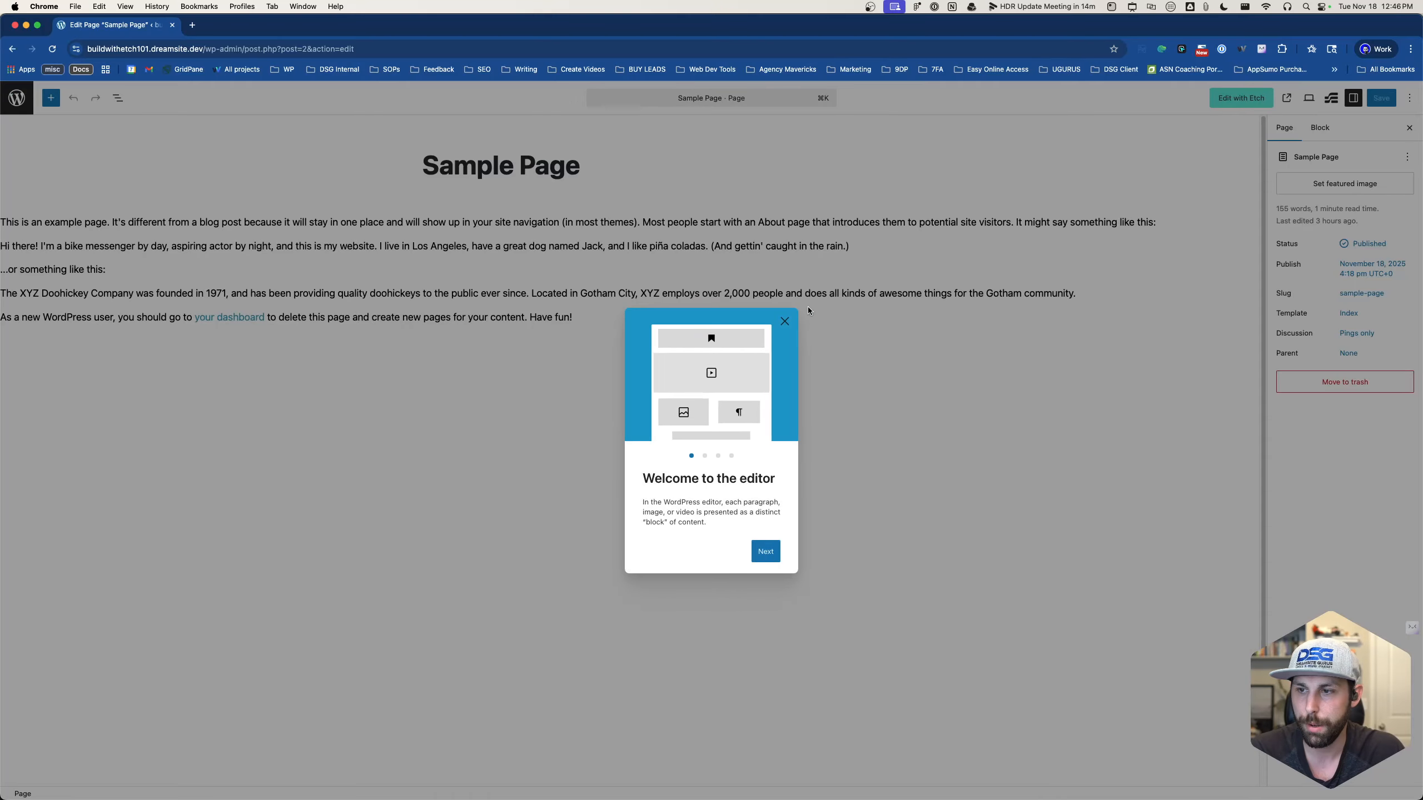
- Dismiss the welcome guide, run Etch's 'Migrate now!' block migration, then return to Sample Page's editor
{"action": "left_click", "coordinate": [784, 321]}
{"action": "left_click", "coordinate": [1240, 97]}
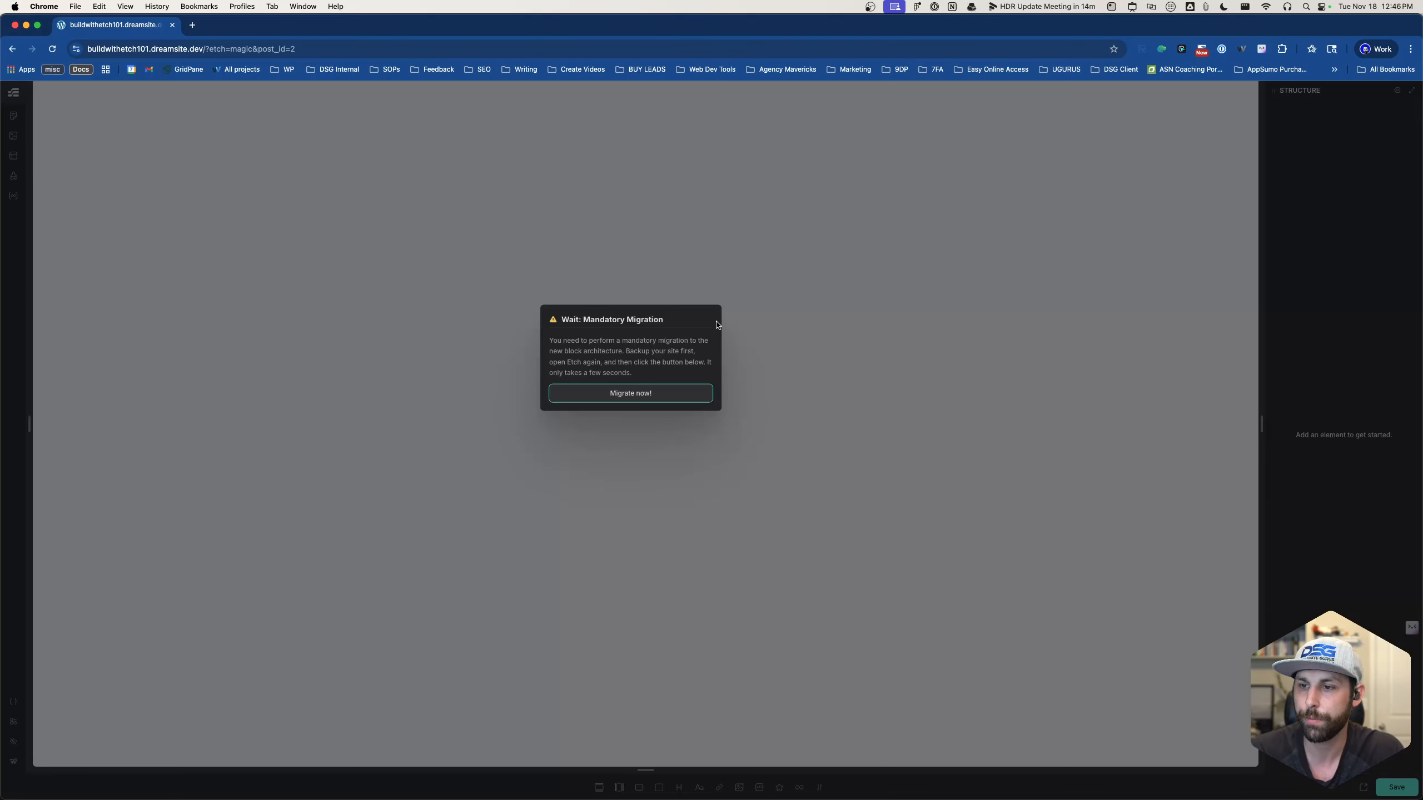
{"action": "left_click", "coordinate": [645, 399]}
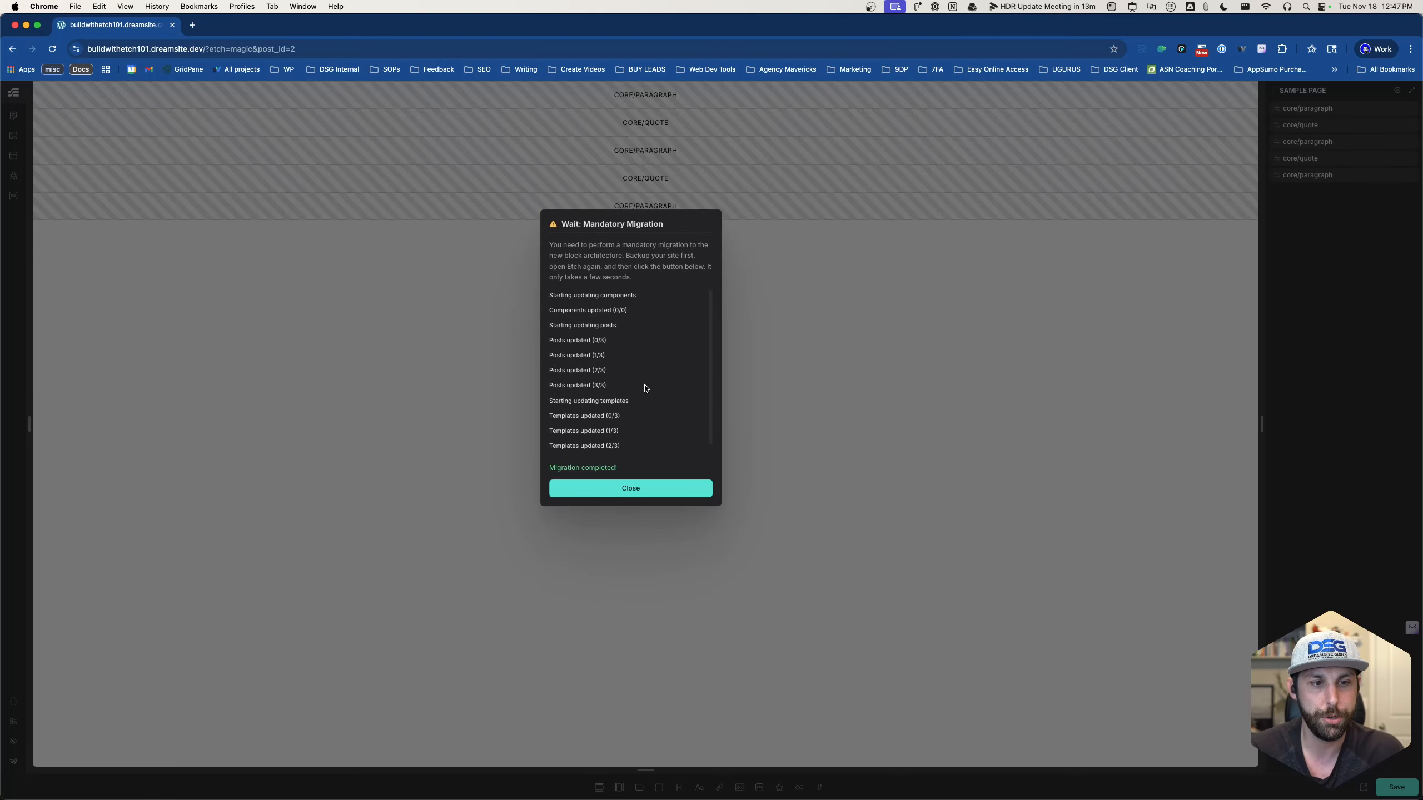
{"action": "left_click", "coordinate": [637, 488]}
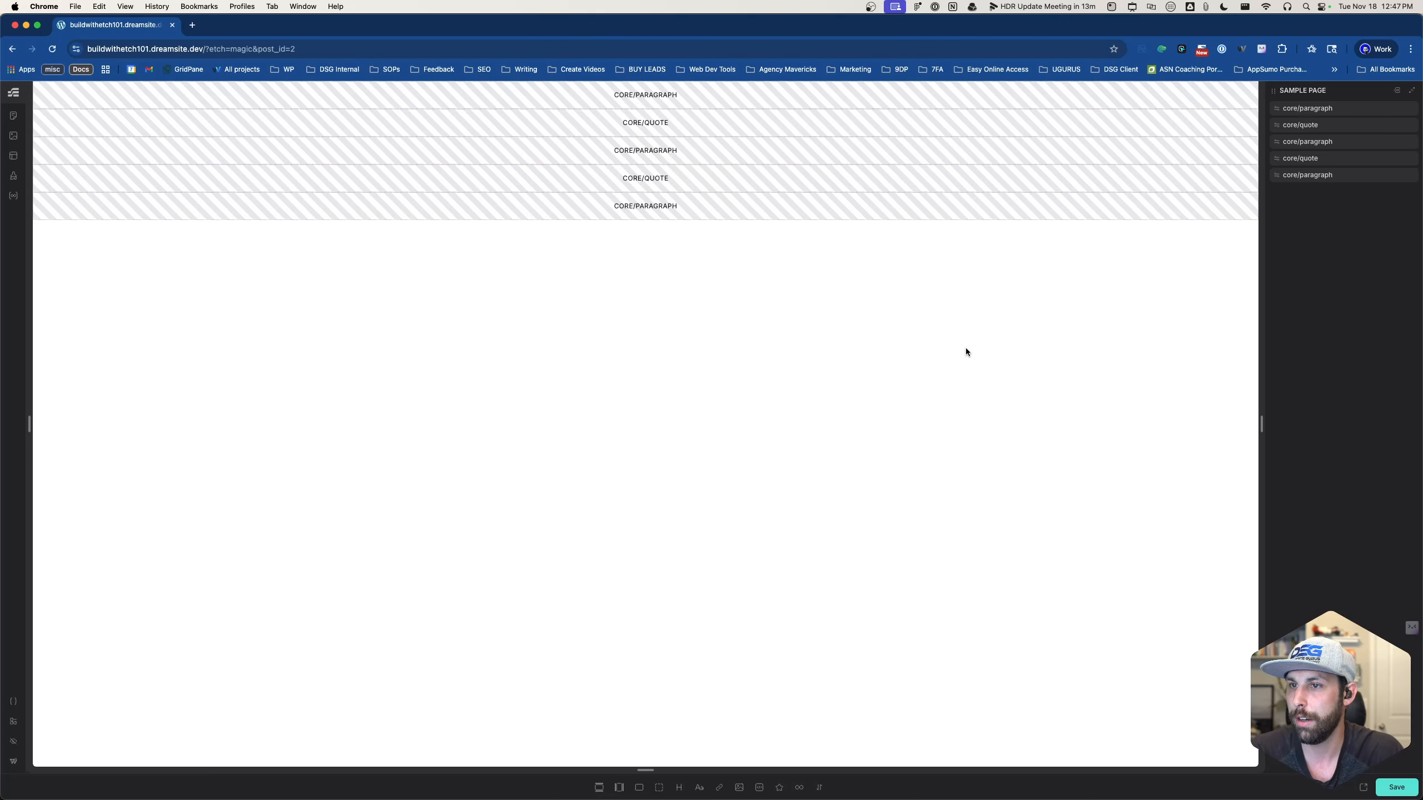
{"action": "left_click", "coordinate": [12, 50]}
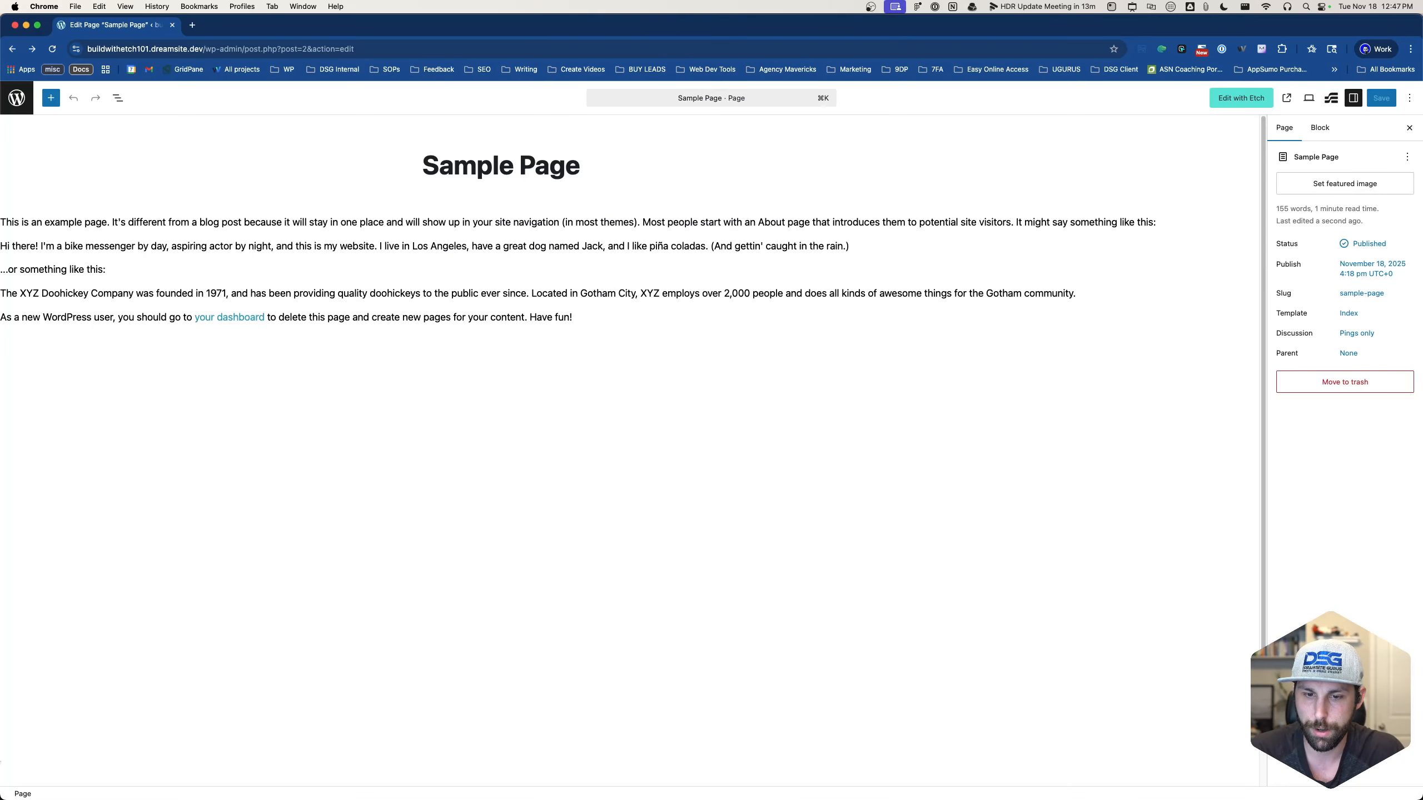
- Launch Etch from the Appearance > Themes page so Sample Page opens in the builder
{"action": "left_click", "coordinate": [16, 97]}
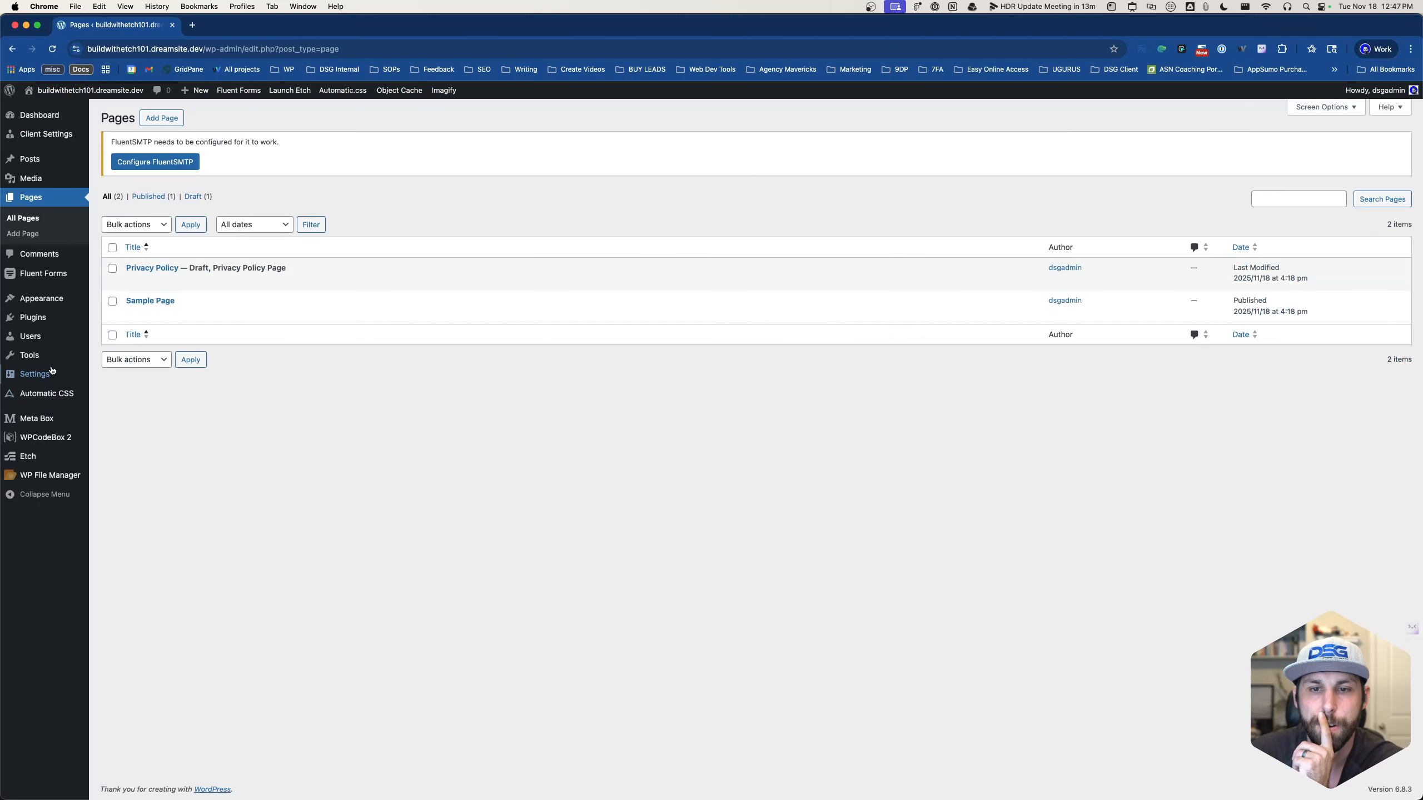
{"action": "left_click", "coordinate": [104, 296]}
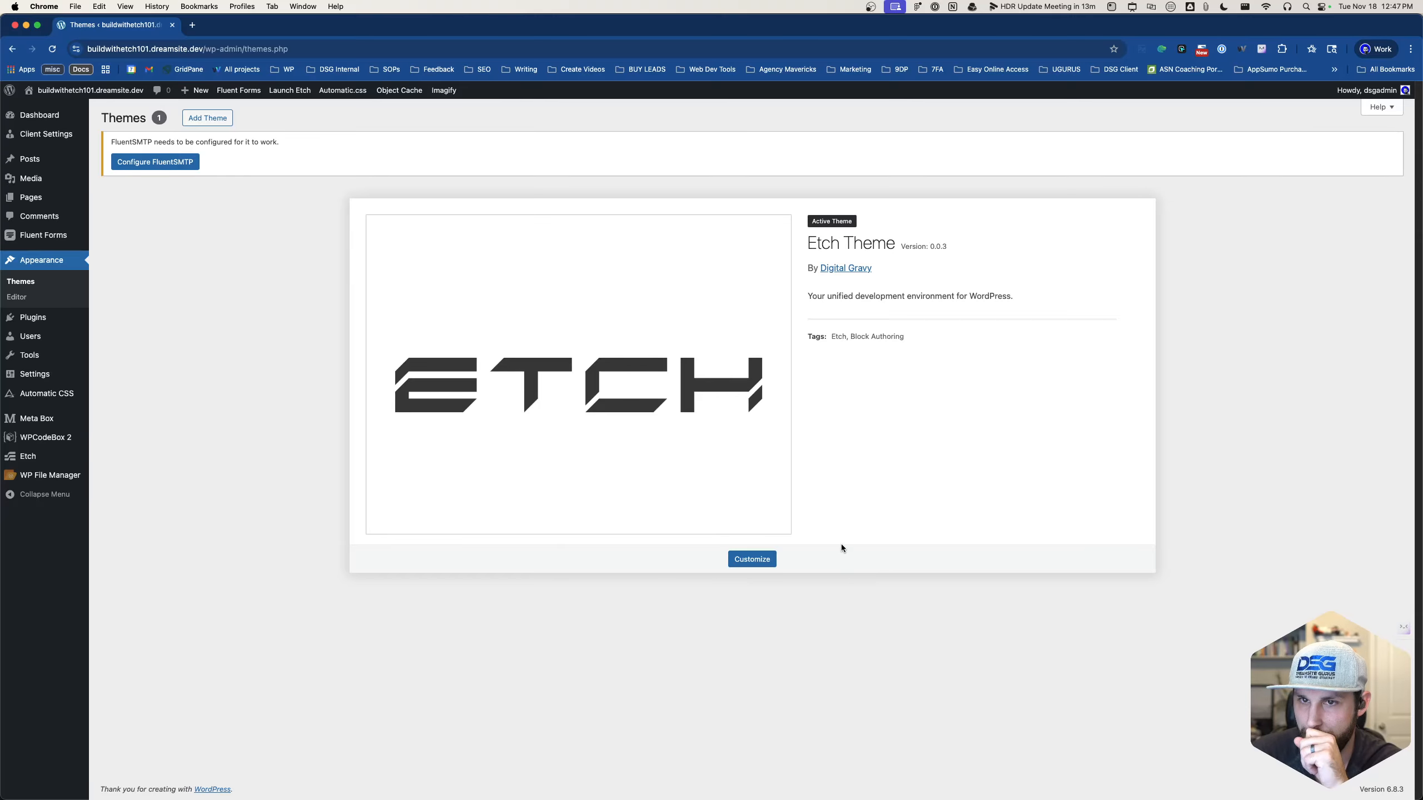
{"action": "left_click", "coordinate": [289, 91]}
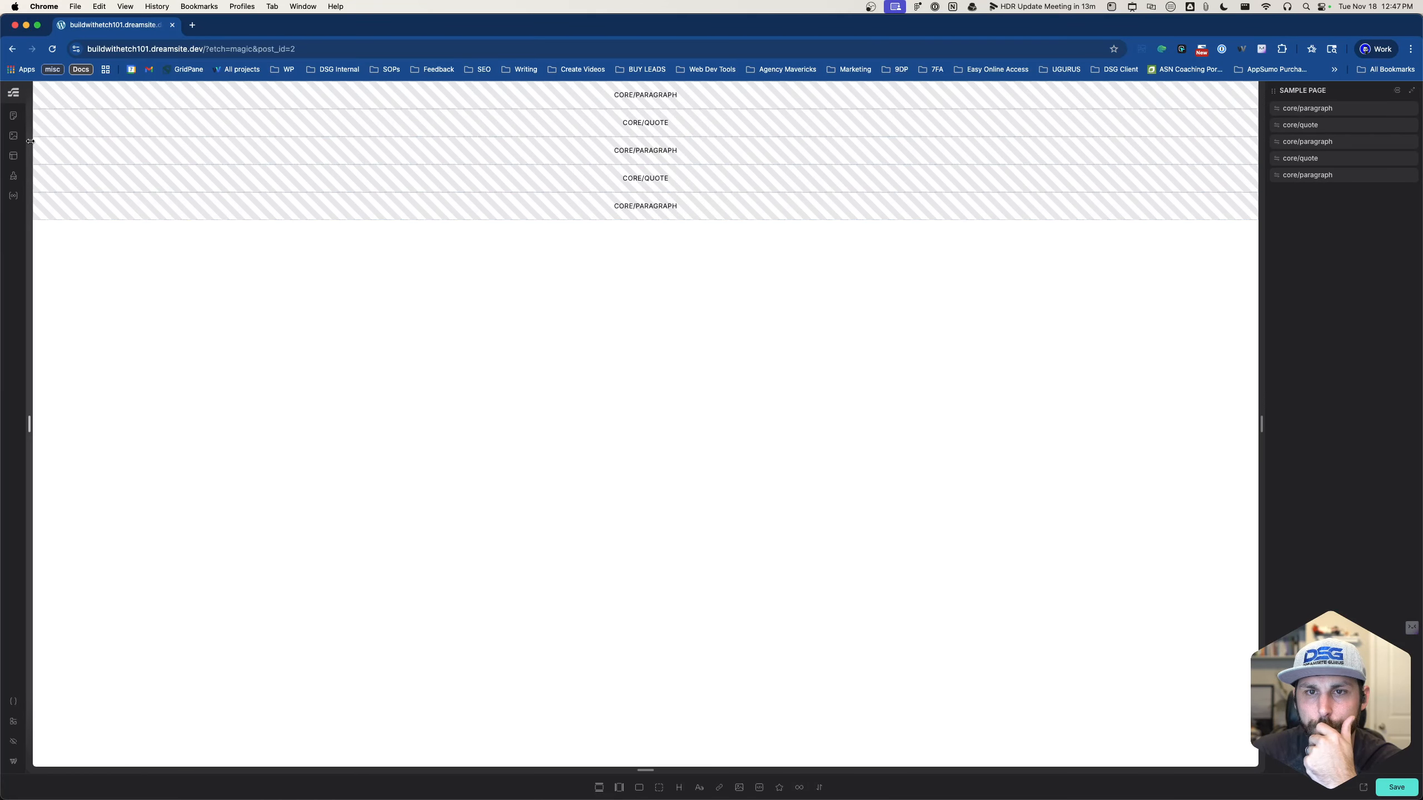
- Create a new page titled 'test options page data' in the Content Hub
{"action": "left_click", "coordinate": [14, 117]}
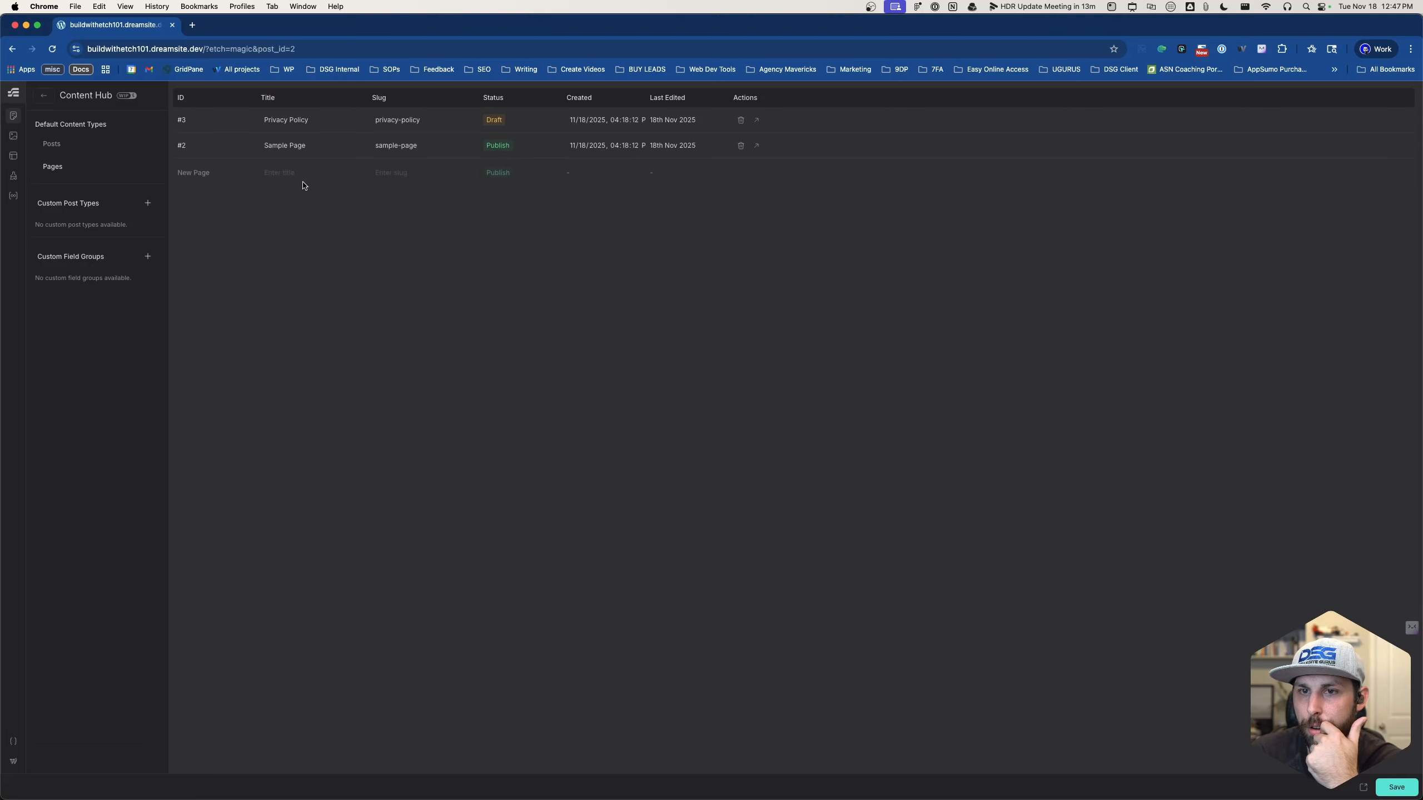
{"action": "left_click", "coordinate": [280, 174]}
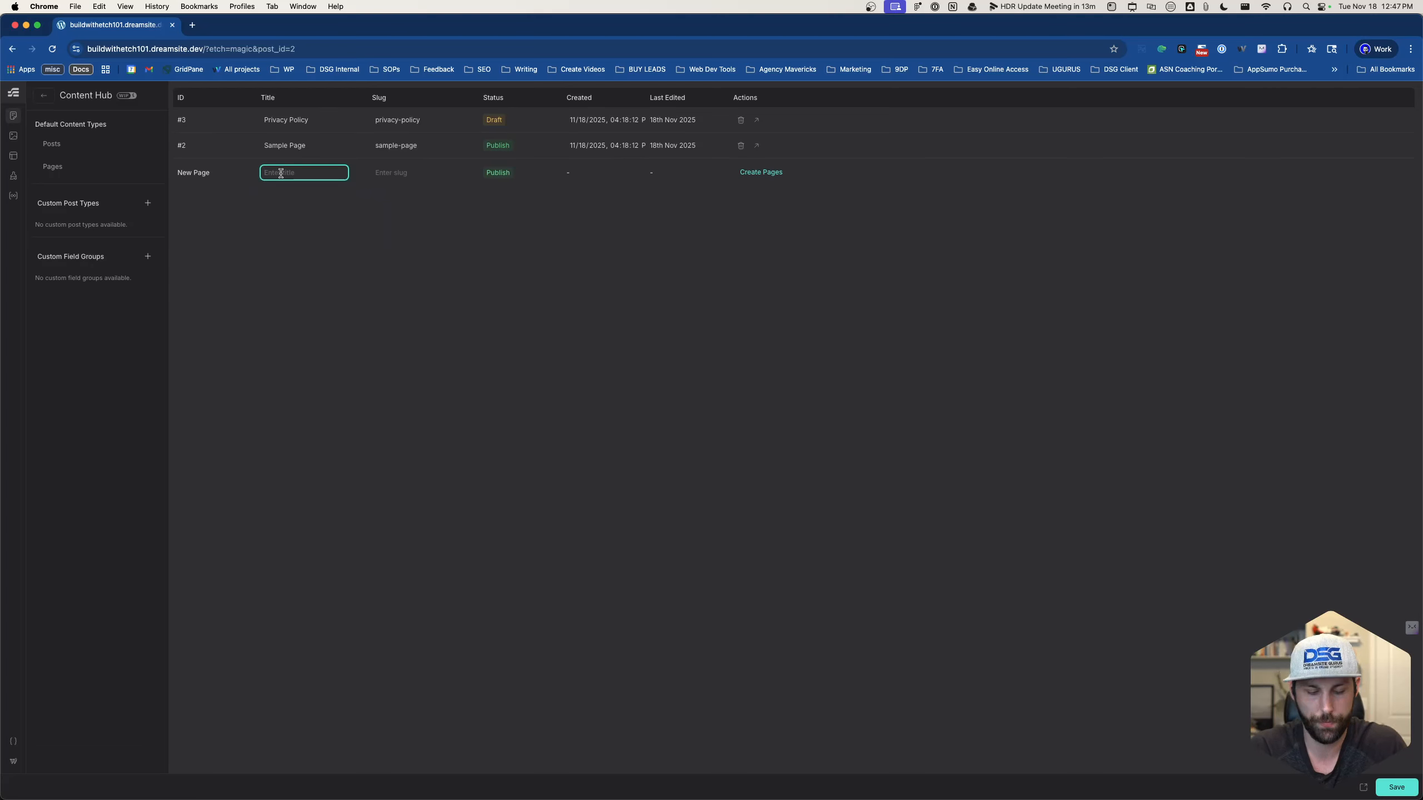
{"action": "type", "text": "ne"}
{"action": "key", "text": "BackSpace"}
{"action": "key", "text": "BackSpace"}
{"action": "type", "text": "d"}
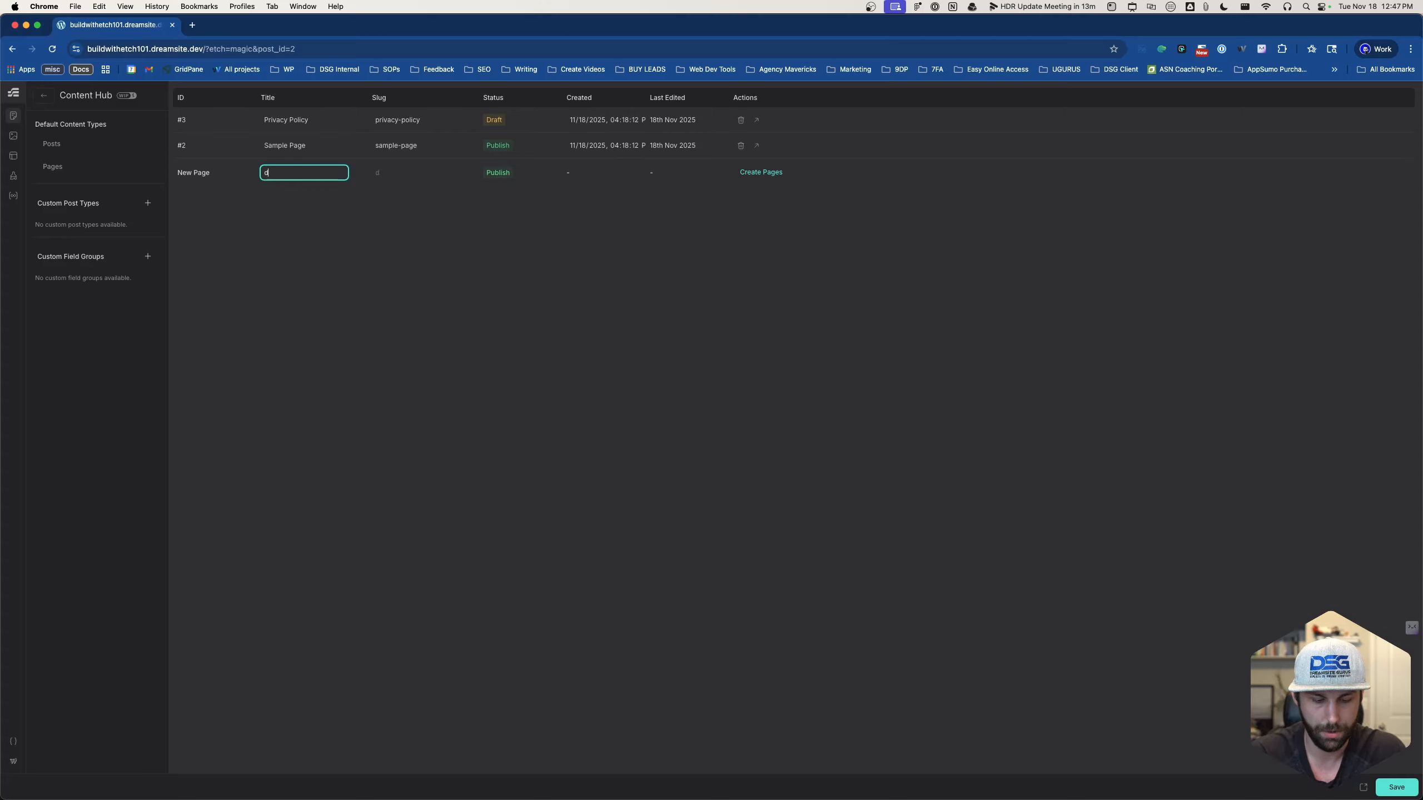
{"action": "type", "text": "test option"}
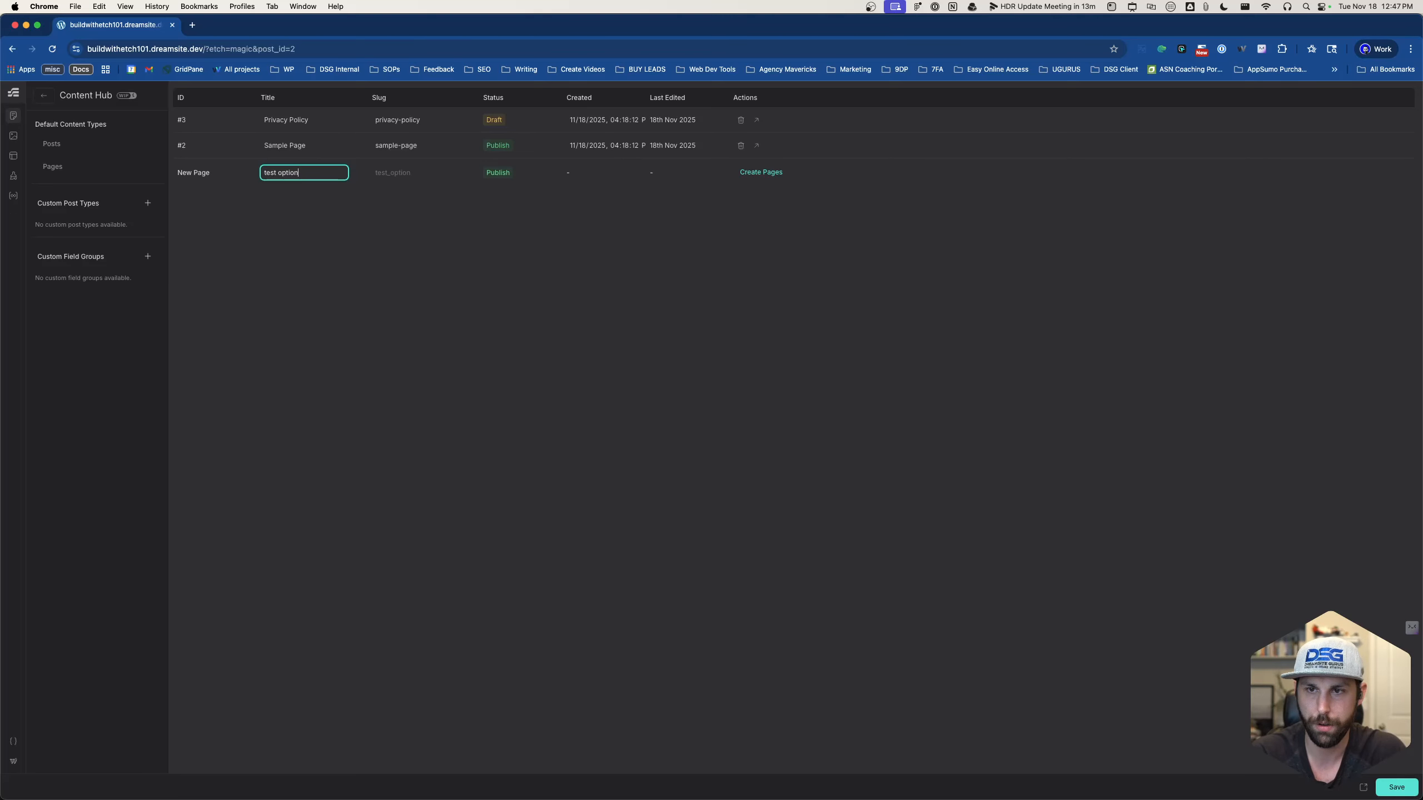
{"action": "type", "text": "s page data"}
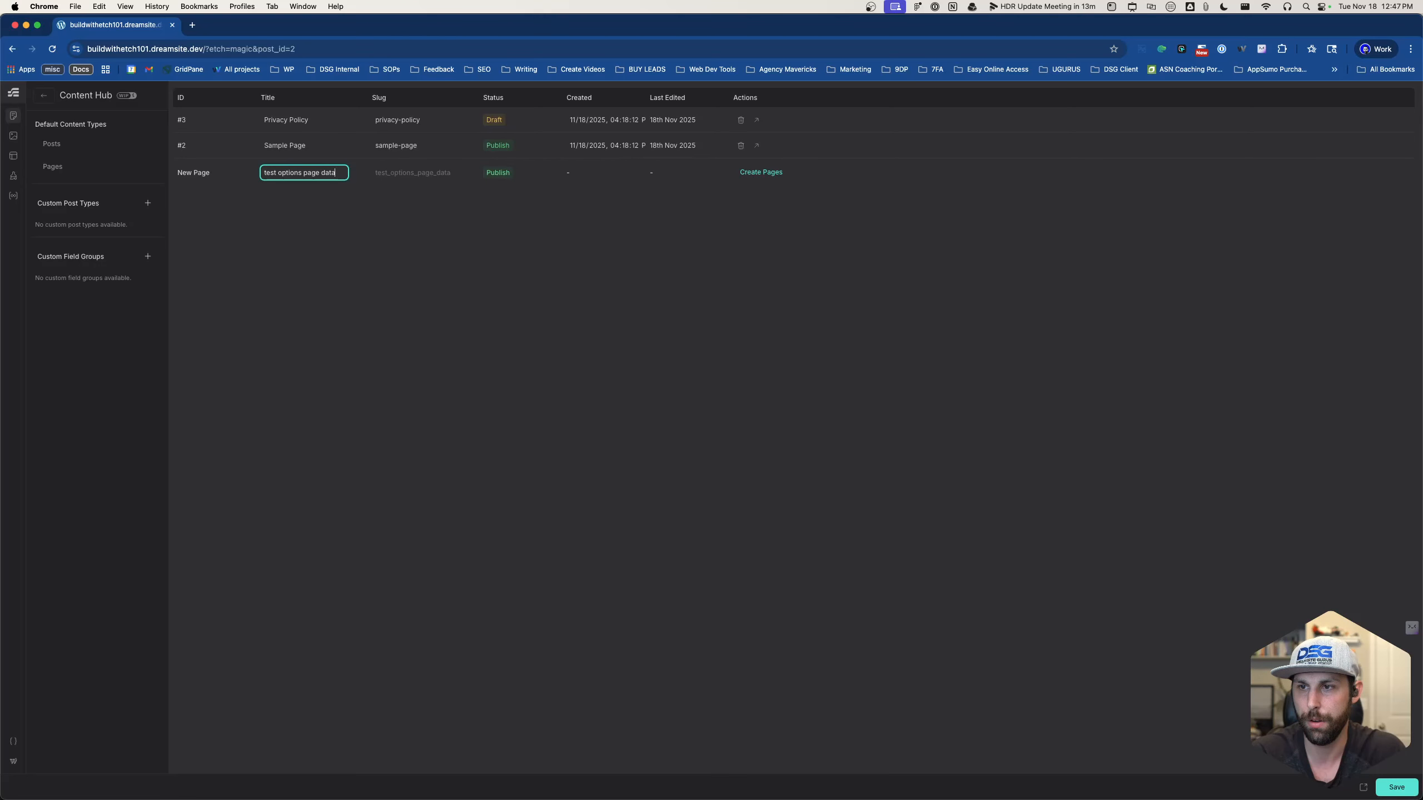
{"action": "left_click", "coordinate": [751, 172]}
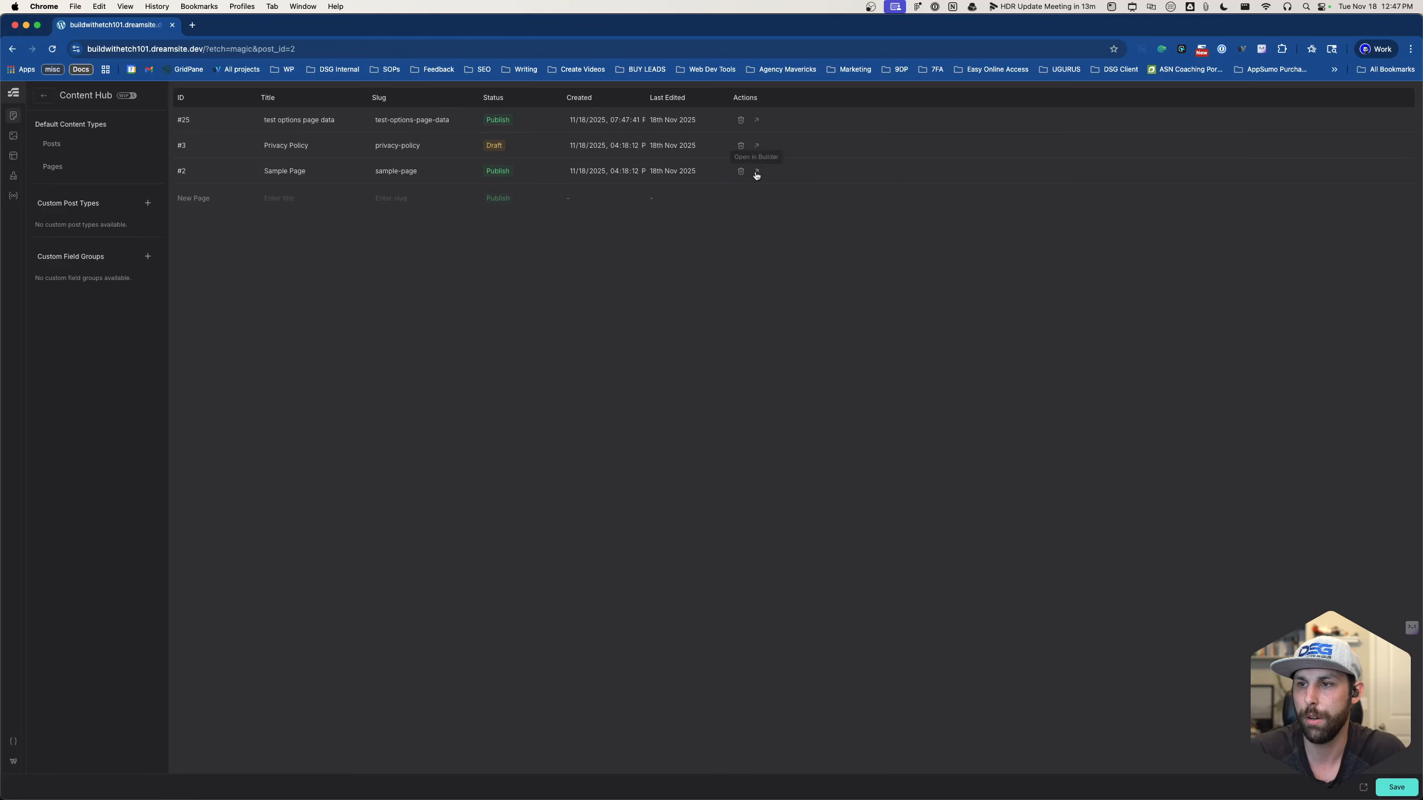
- Open the 'test options page data' page (#25) in the builder
{"action": "left_click", "coordinate": [756, 172]}
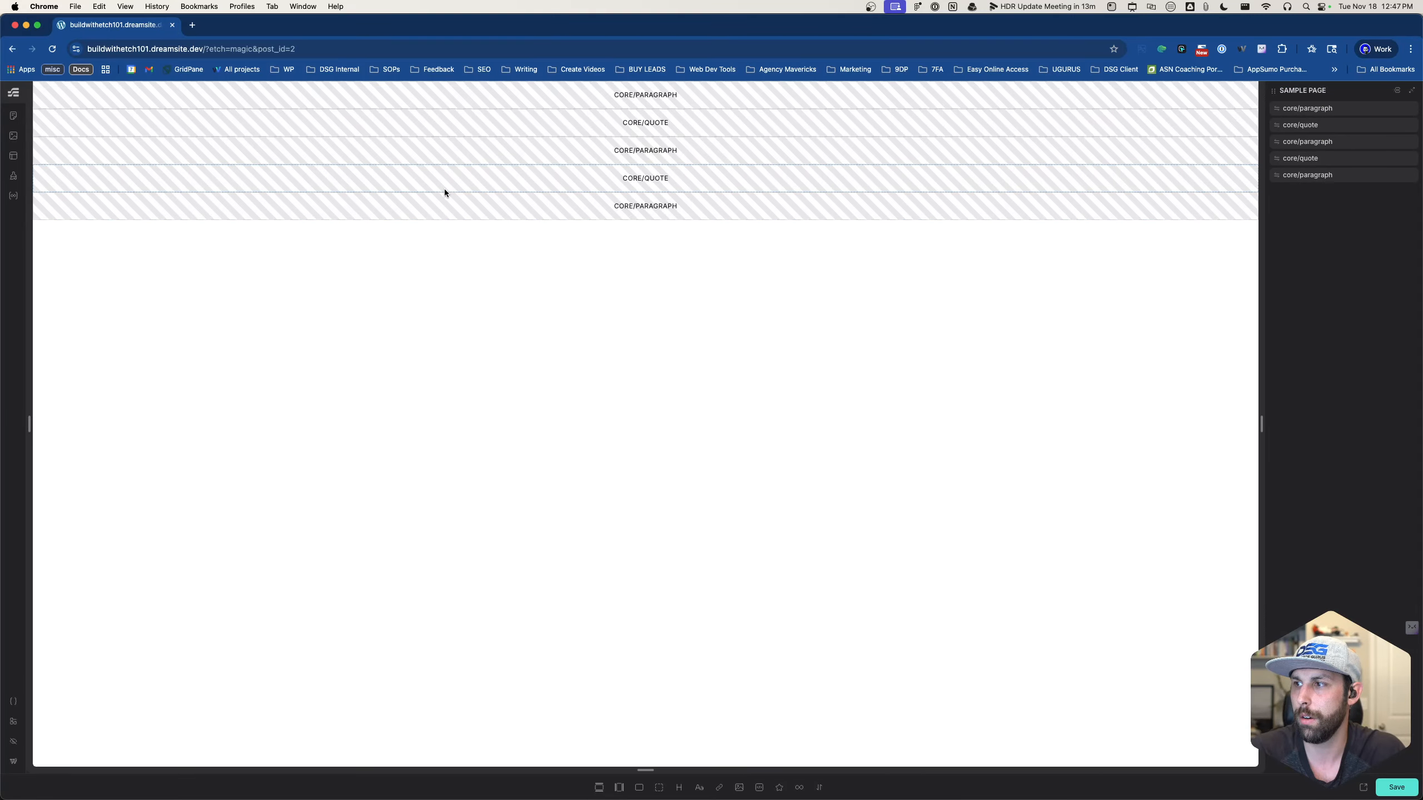
{"action": "left_click", "coordinate": [13, 115]}
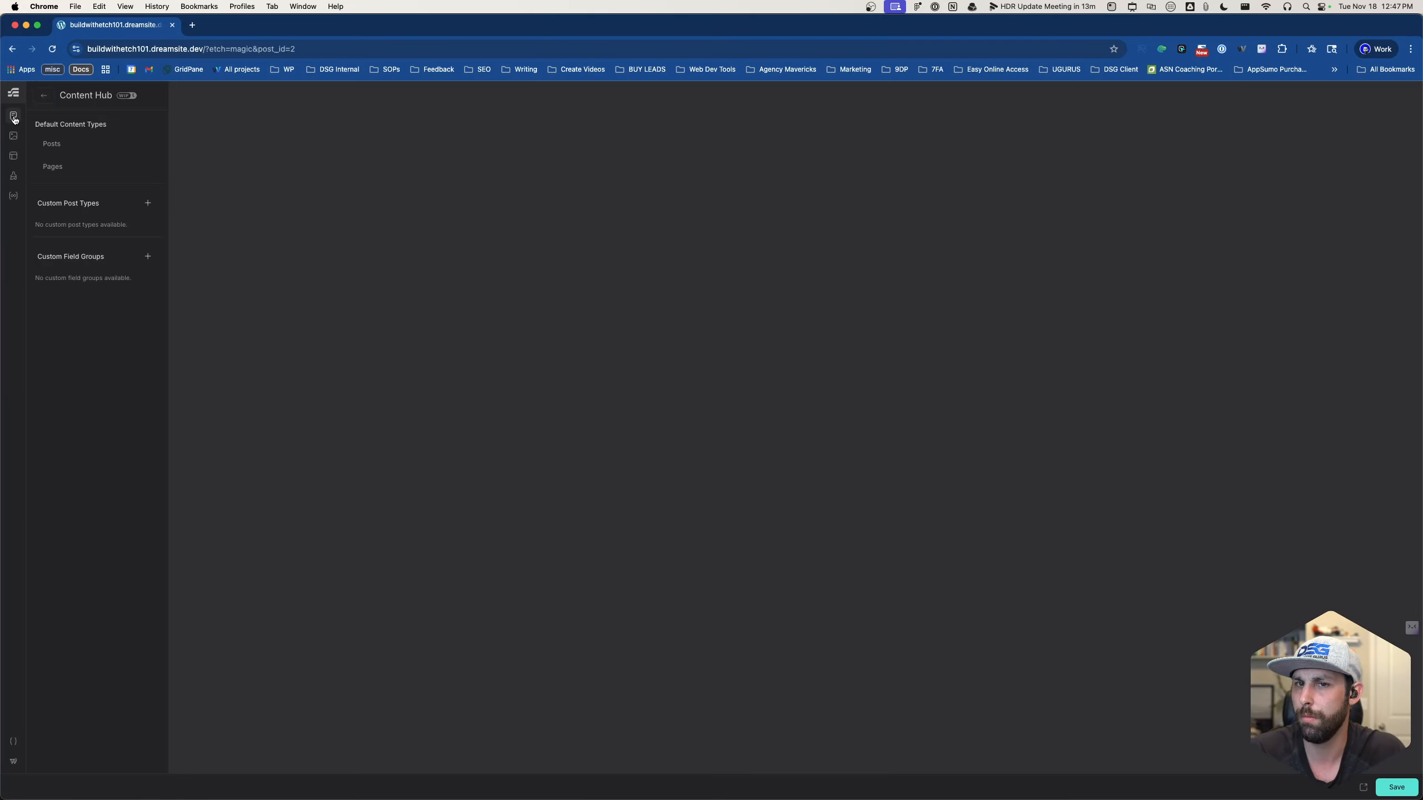
{"action": "left_click", "coordinate": [69, 170]}
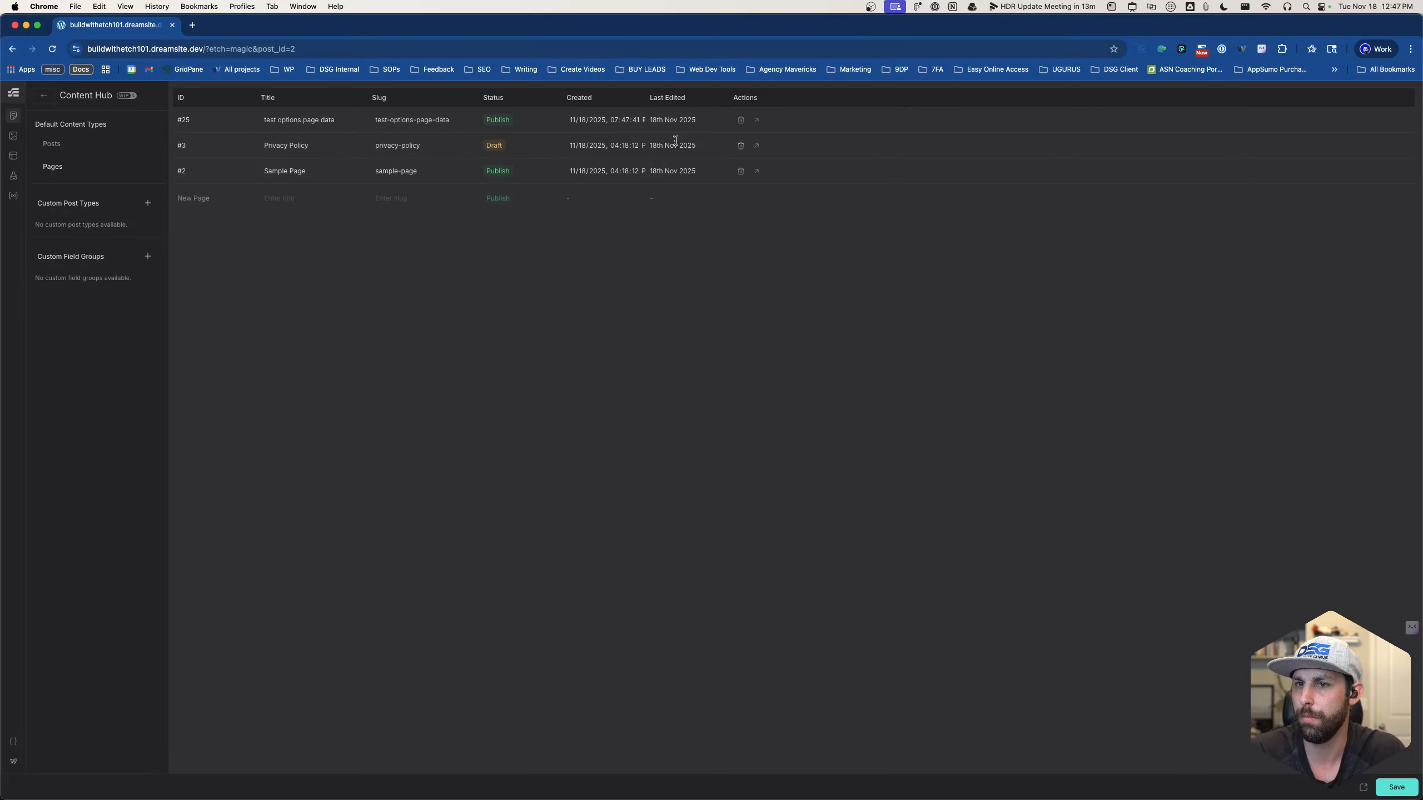
{"action": "left_click", "coordinate": [756, 120]}
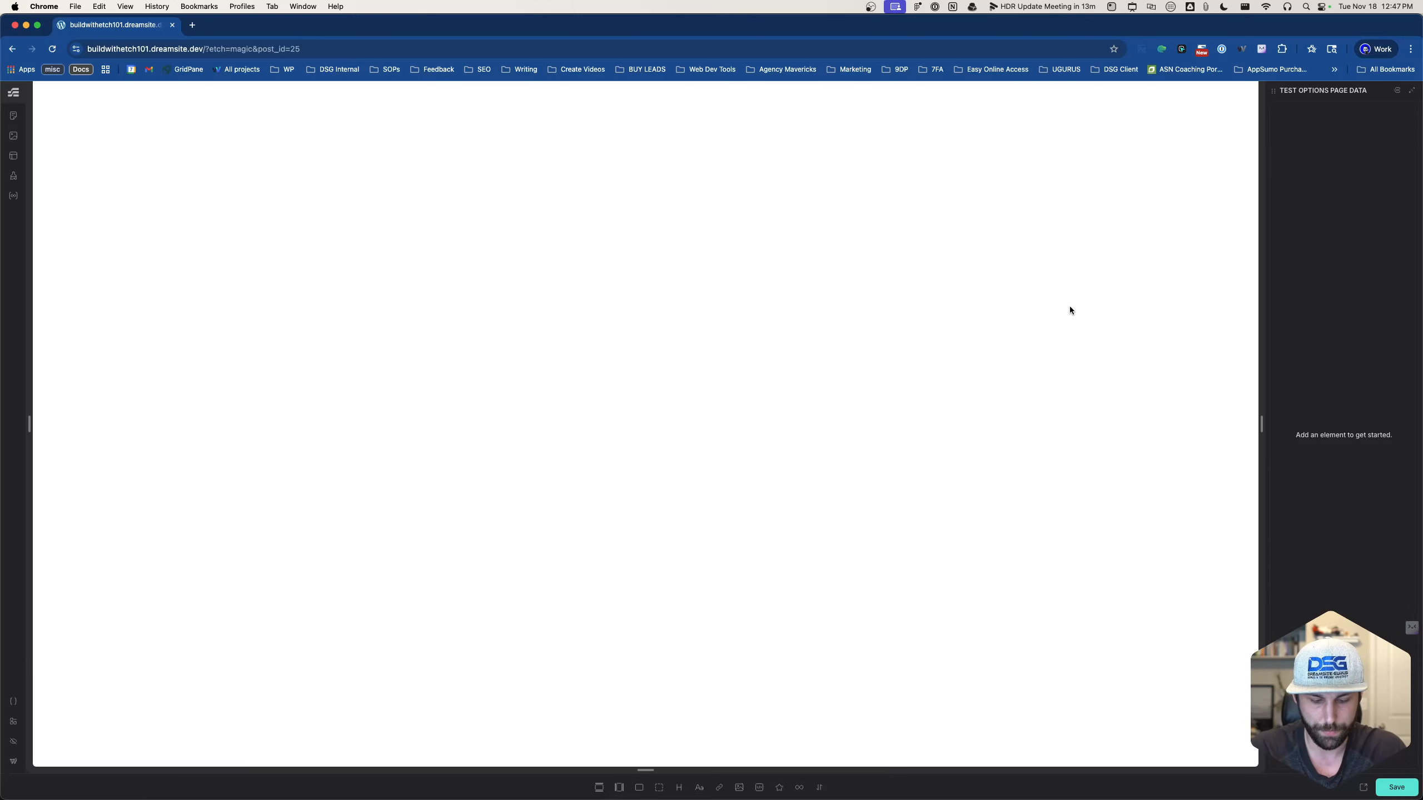
- Insert a Section element and a Paragraph into its container
{"action": "key", "text": "super+k"}
{"action": "type", "text": "section"}
{"action": "key", "text": "Return"}
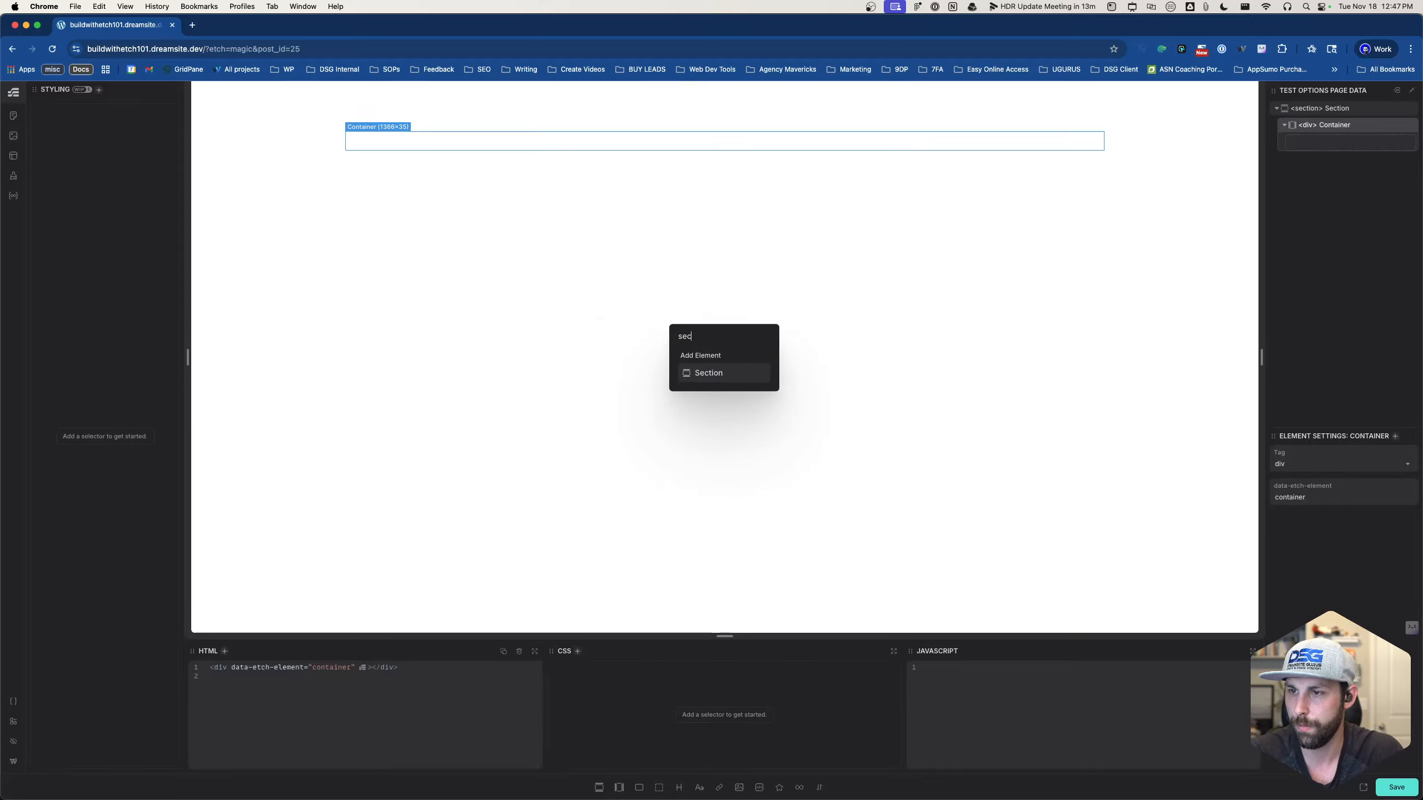
{"action": "key", "text": "BackSpace"}
{"action": "key", "text": "BackSpace"}
{"action": "key", "text": "BackSpace"}
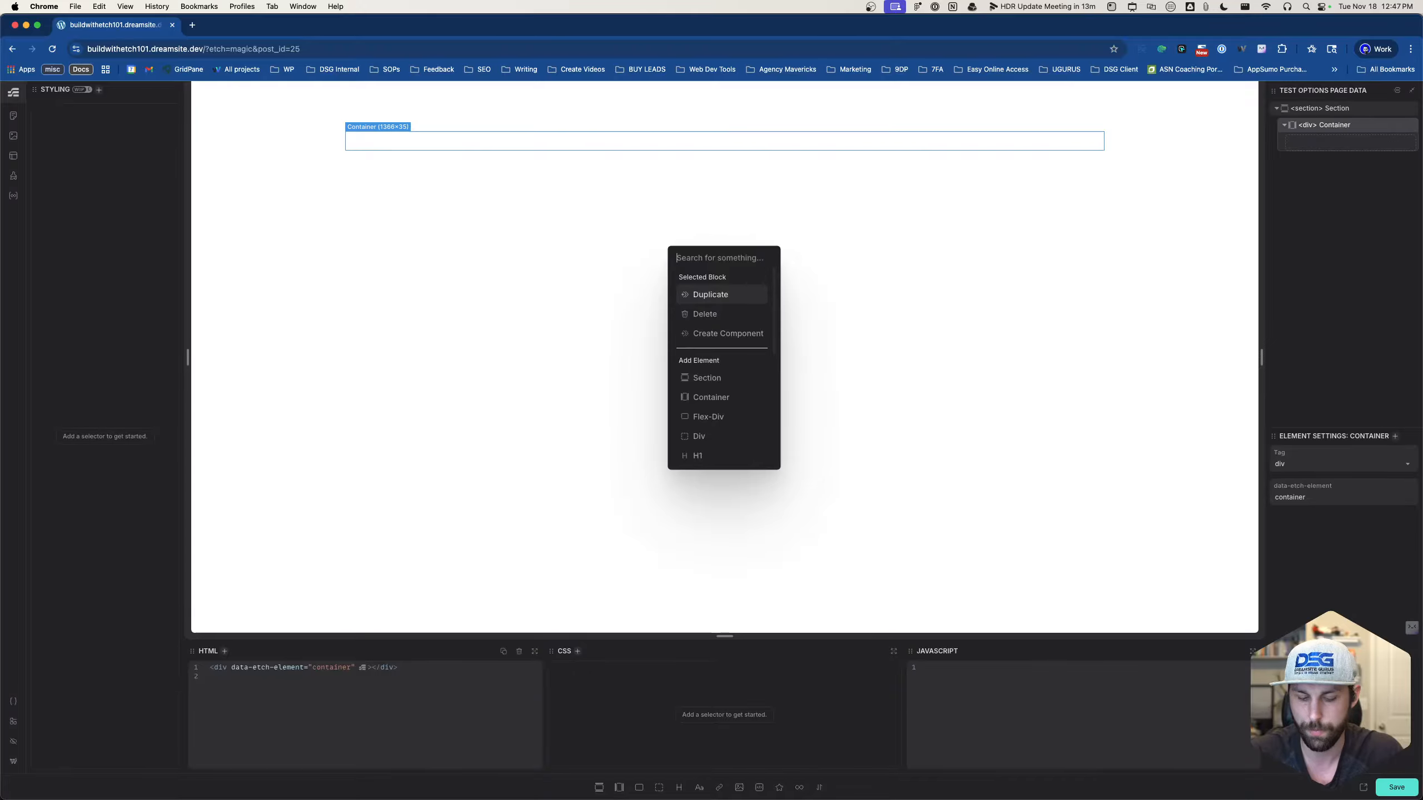
{"action": "type", "text": "p"}
{"action": "key", "text": "Return"}
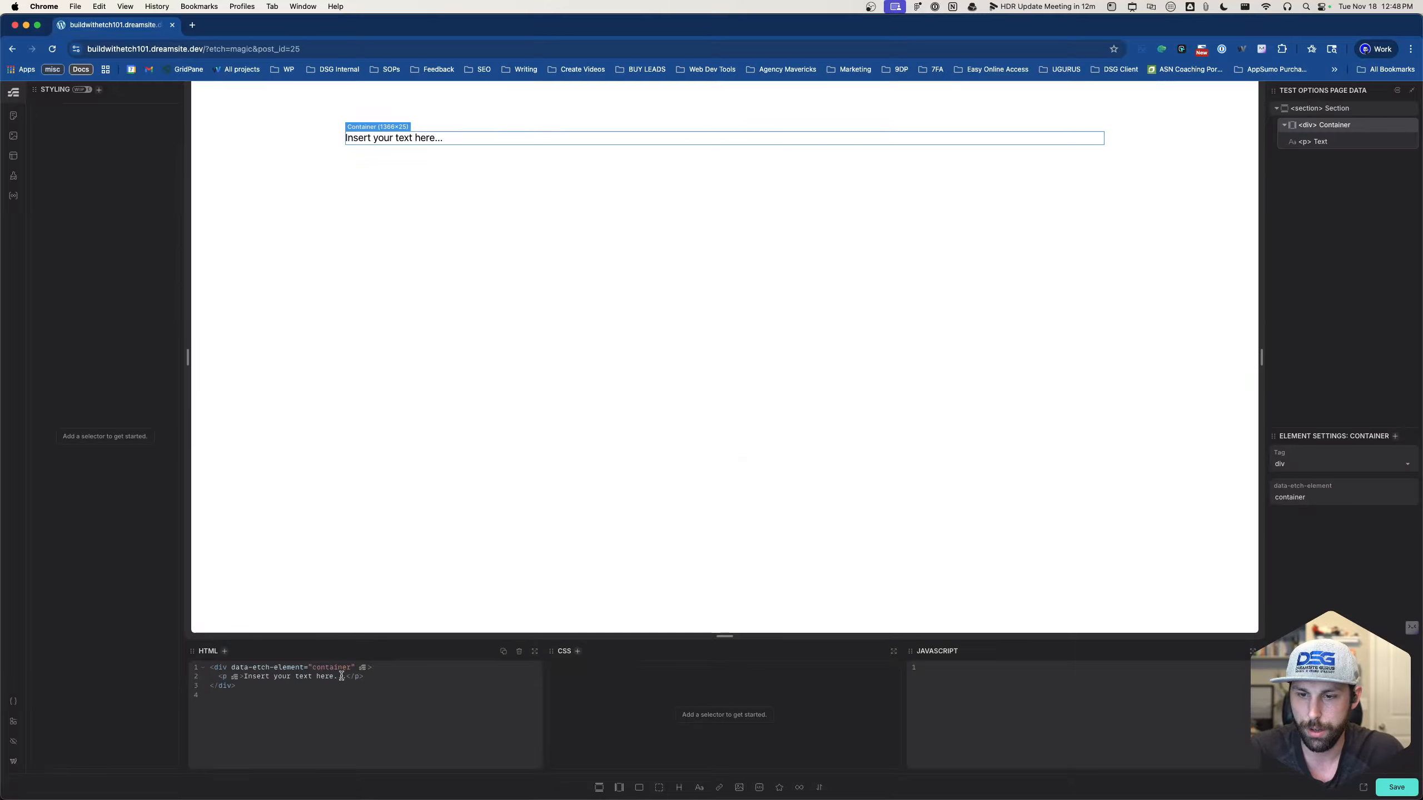
- Set the paragraph text to {options.metabox.client_settings.client_business_name} and save the page
{"action": "left_click_drag", "start_coordinate": [347, 676], "coordinate": [243, 677]}
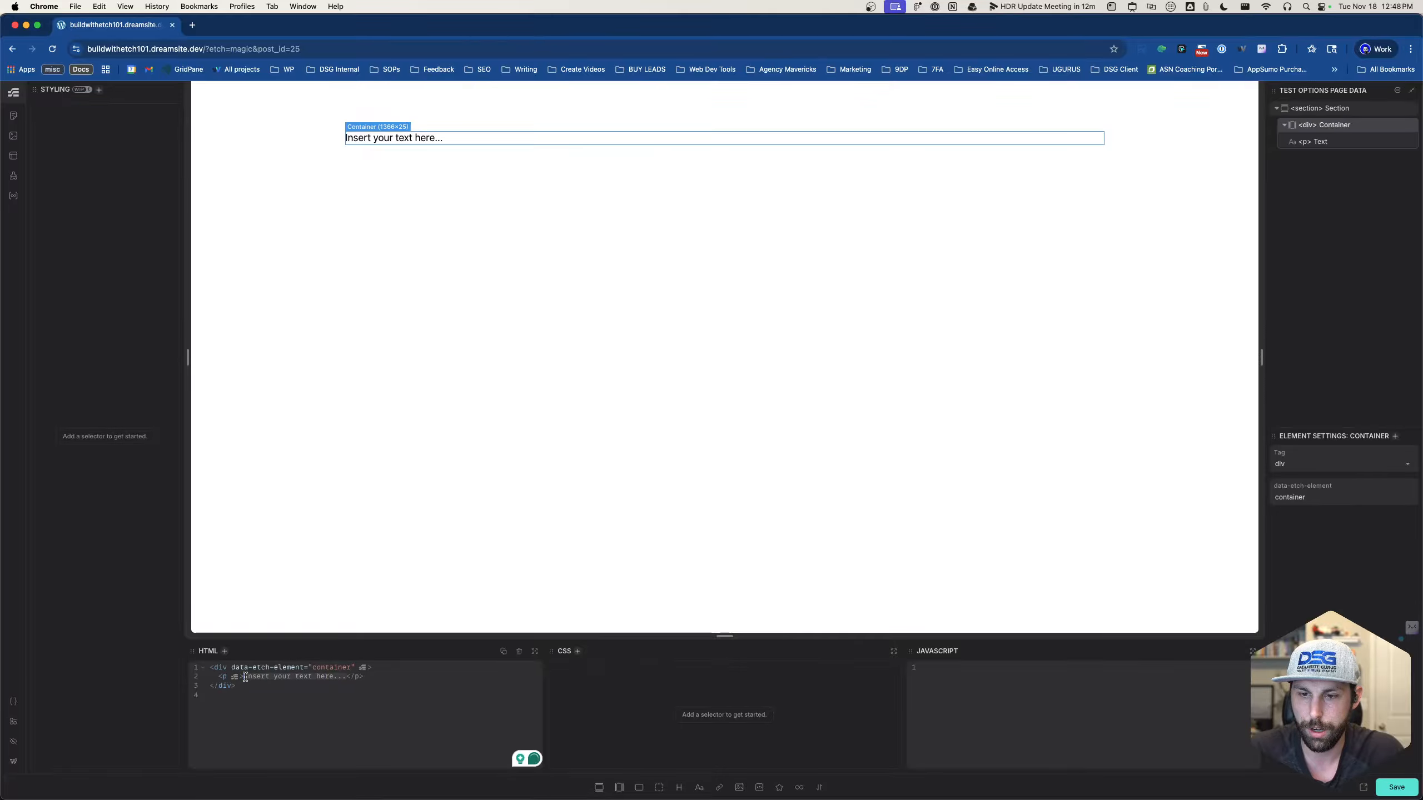
{"action": "type", "text": "{"}
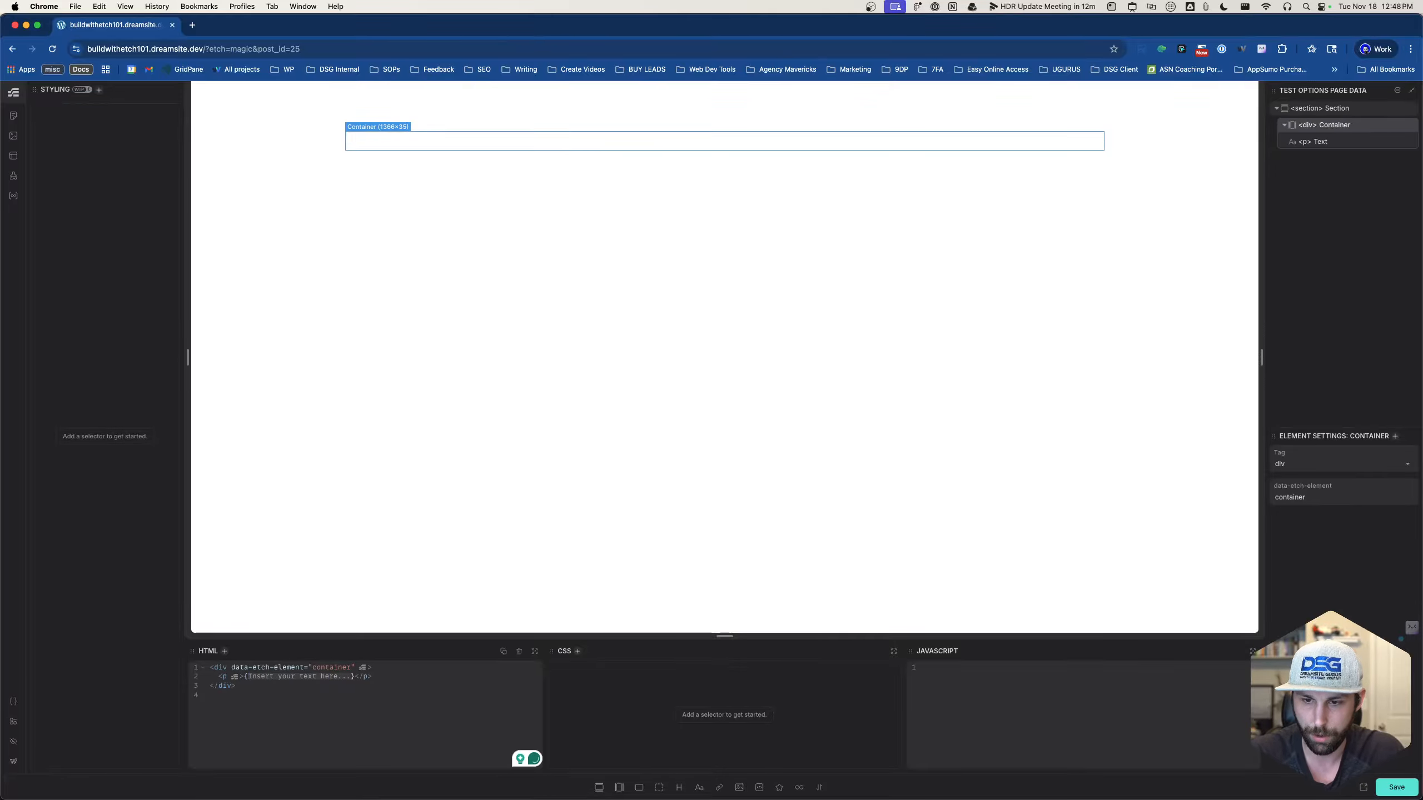
{"action": "type", "text": "options.me"}
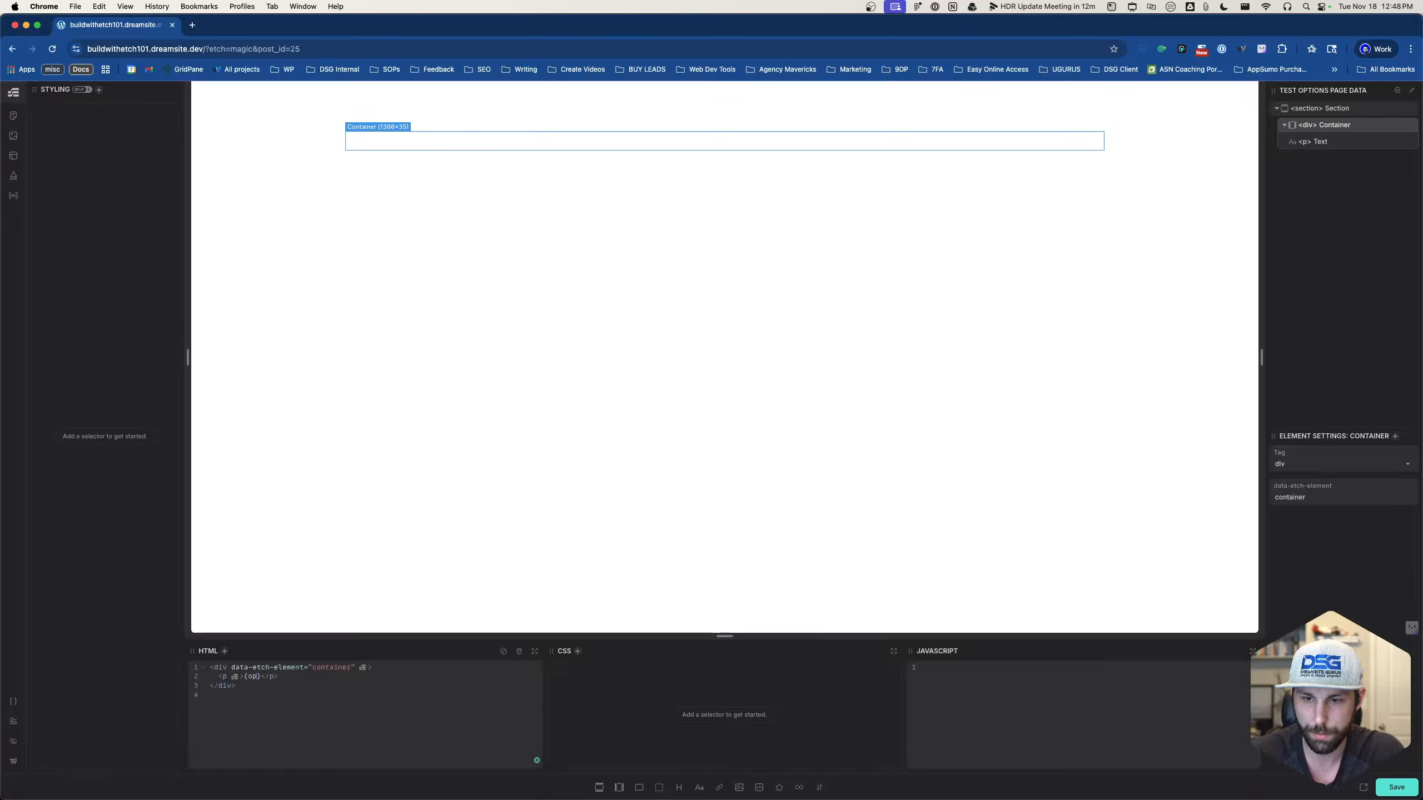
{"action": "type", "text": "tabox."}
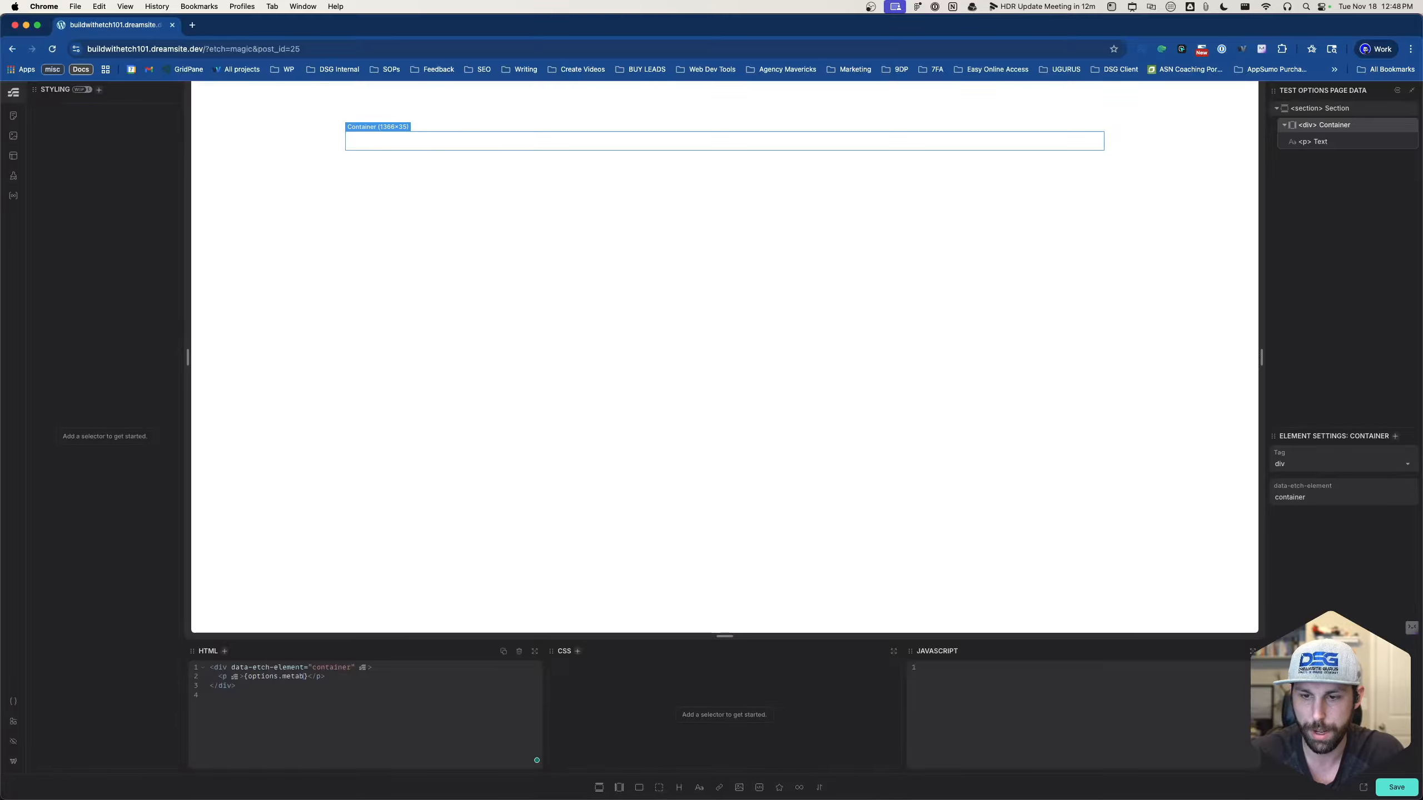
{"action": "type", "text": "clien"}
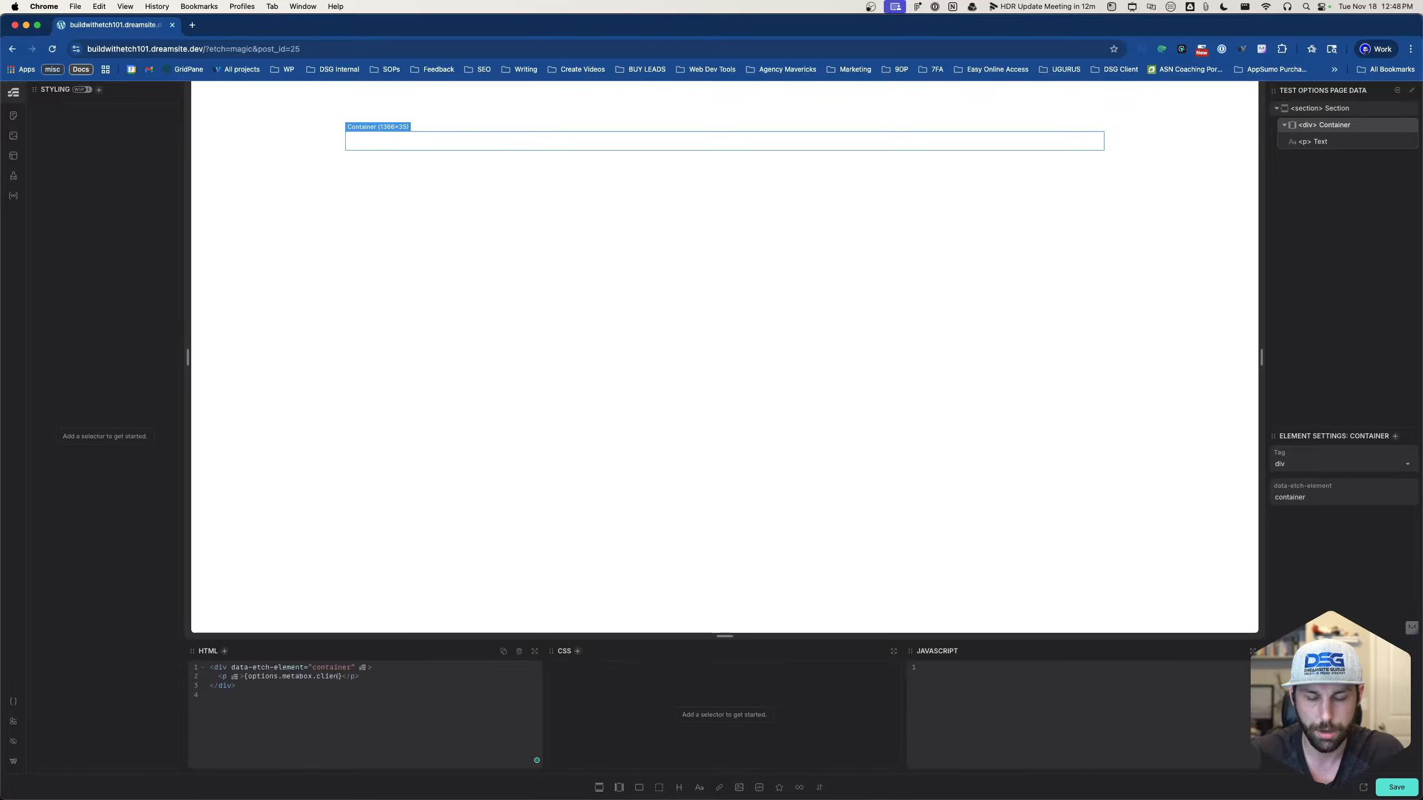
{"action": "type", "text": "t_s"}
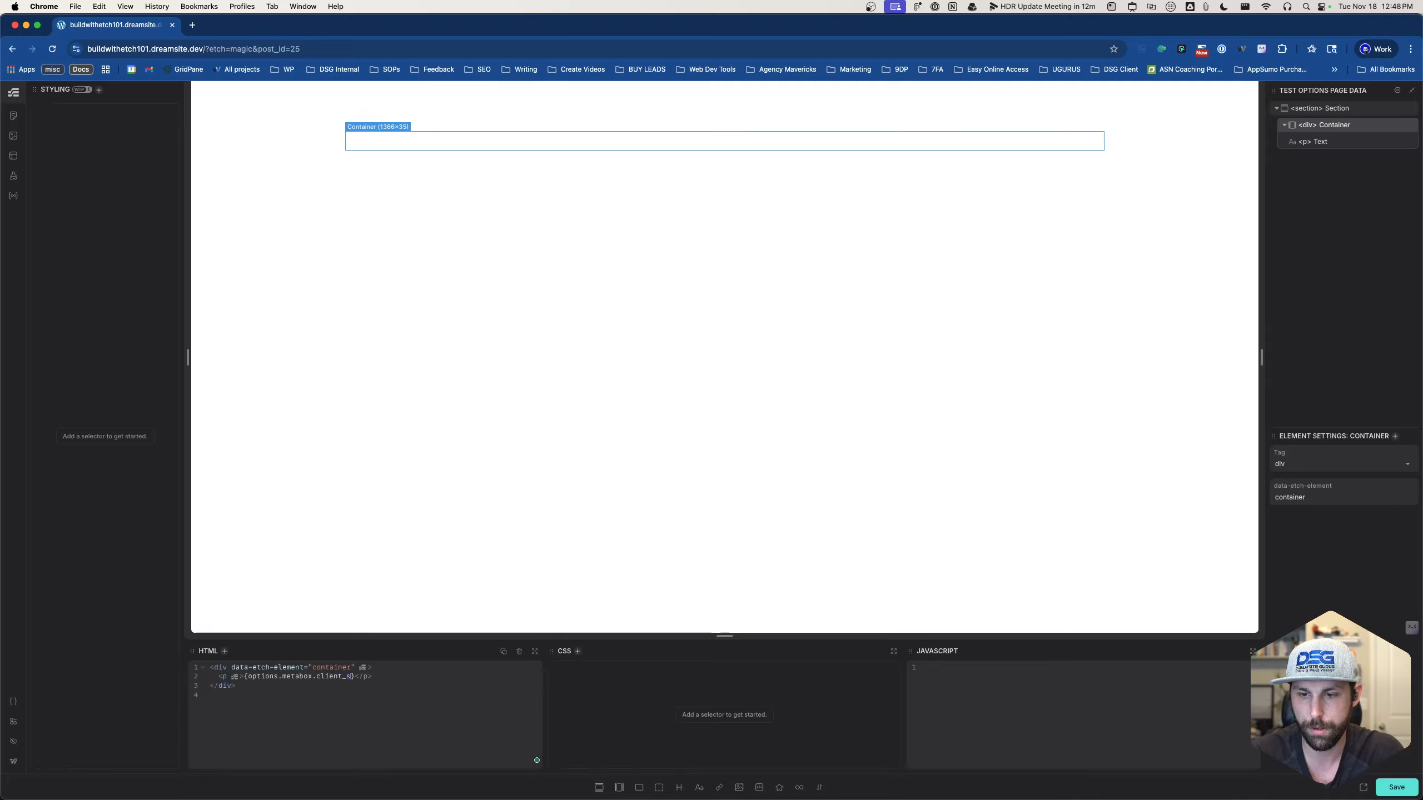
{"action": "type", "text": "ettings.buis"}
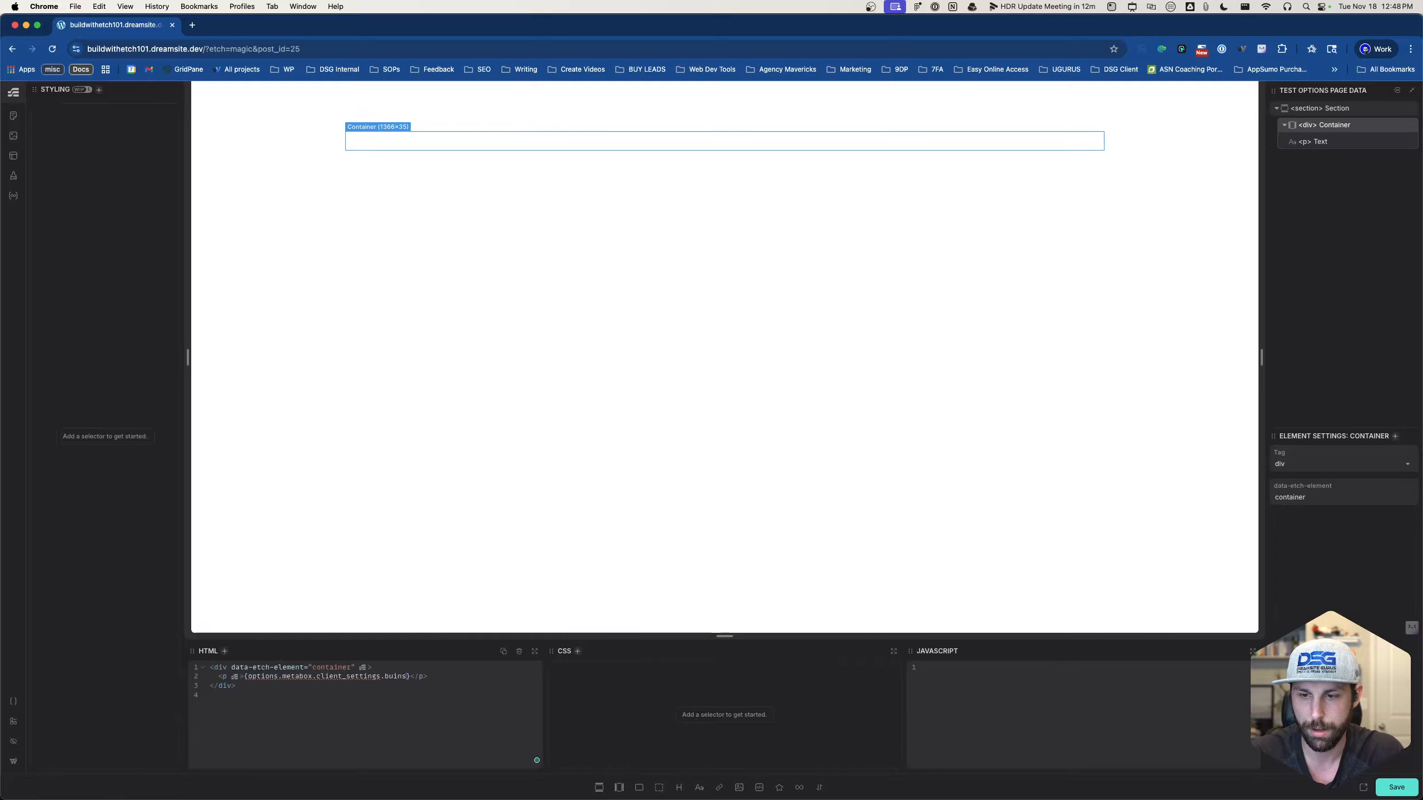
{"action": "key", "text": "BackSpace"}
{"action": "key", "text": "BackSpace"}
{"action": "type", "text": "sine"}
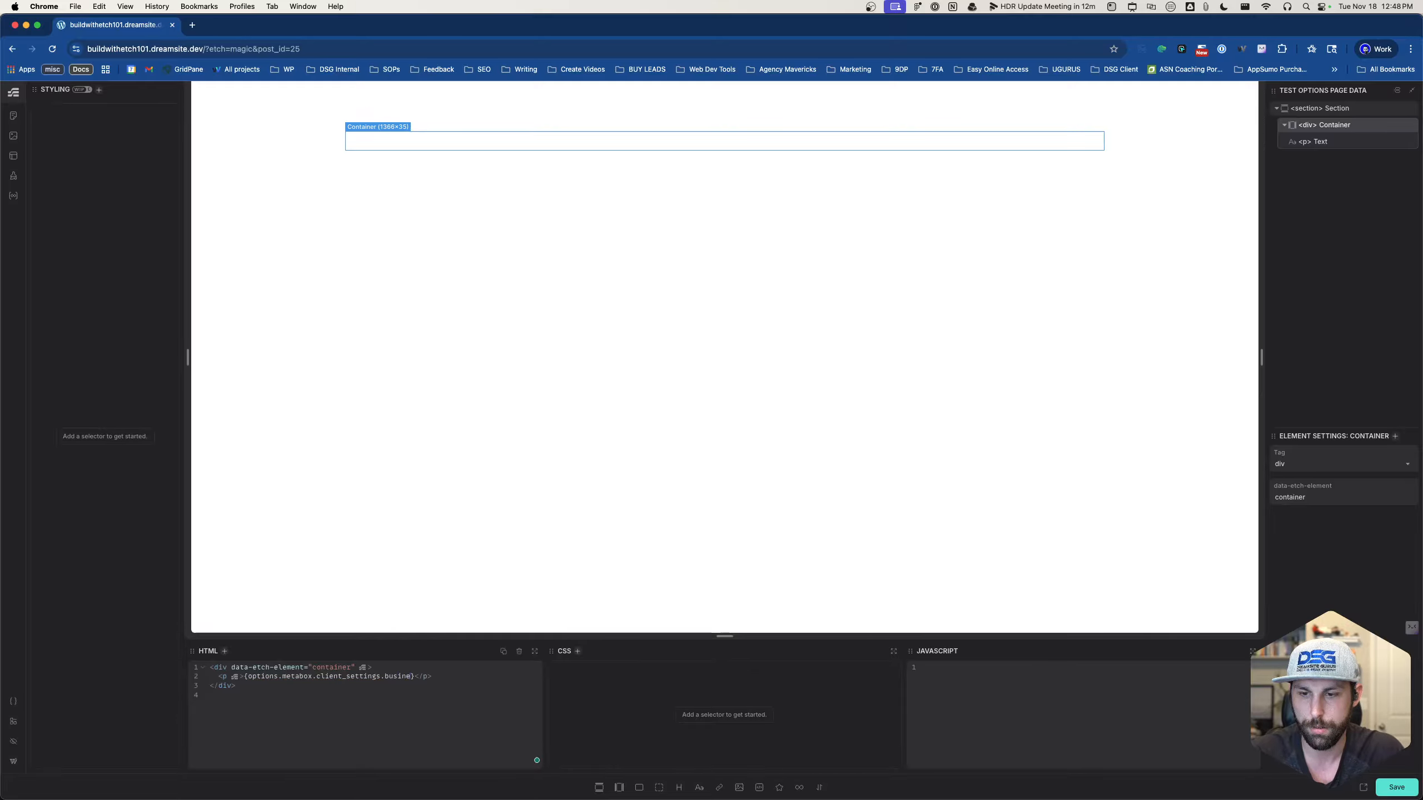
{"action": "type", "text": "ss"}
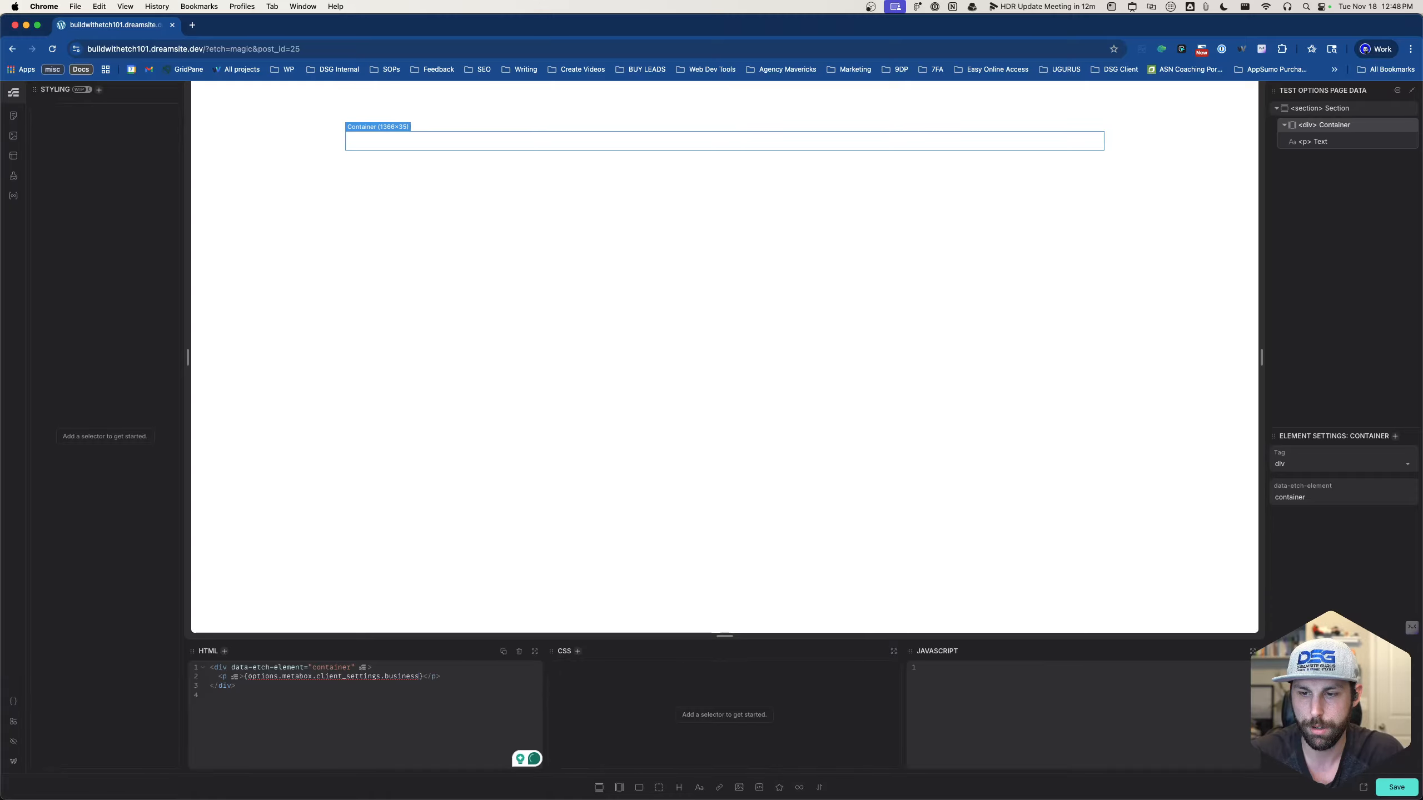
{"action": "type", "text": "_name"}
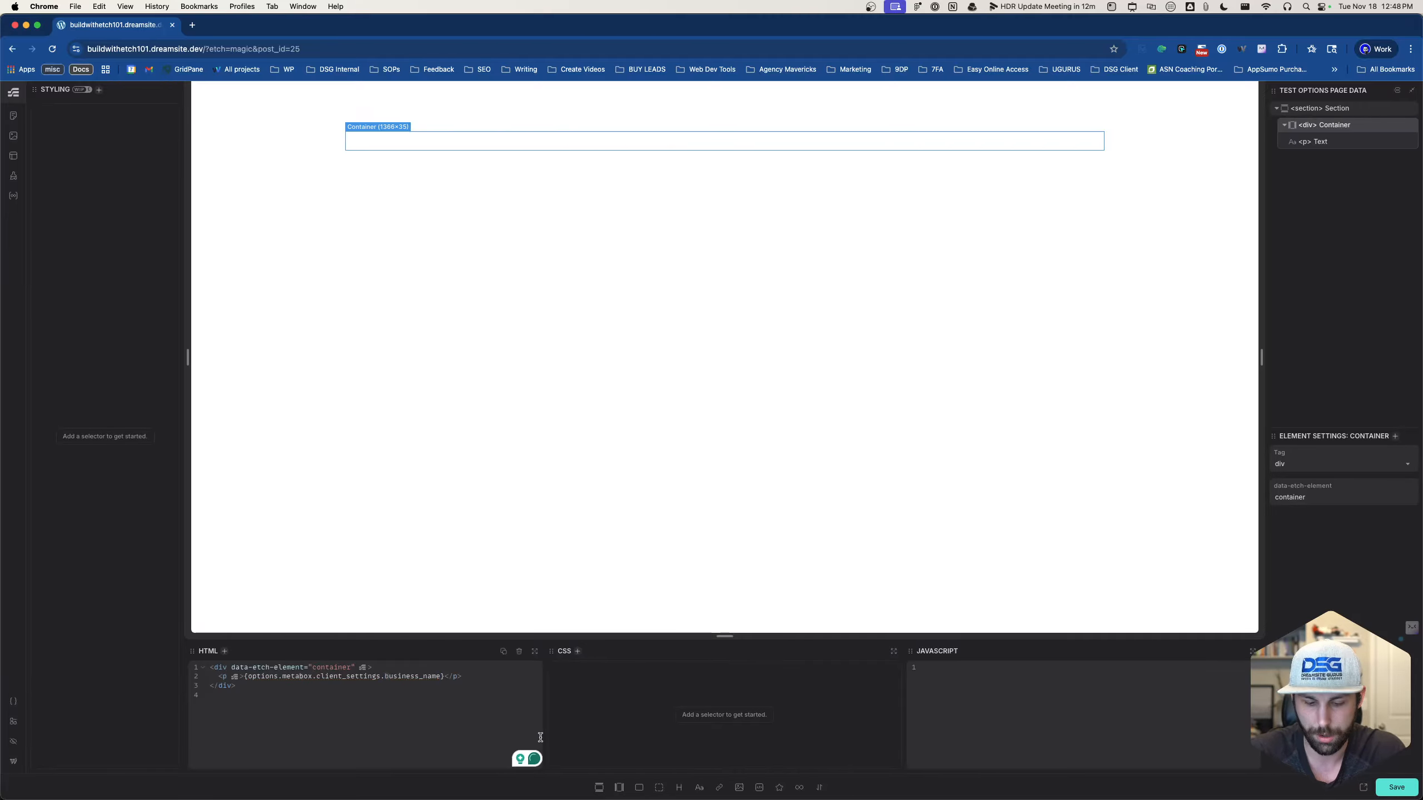
{"action": "type", "text": "client"}
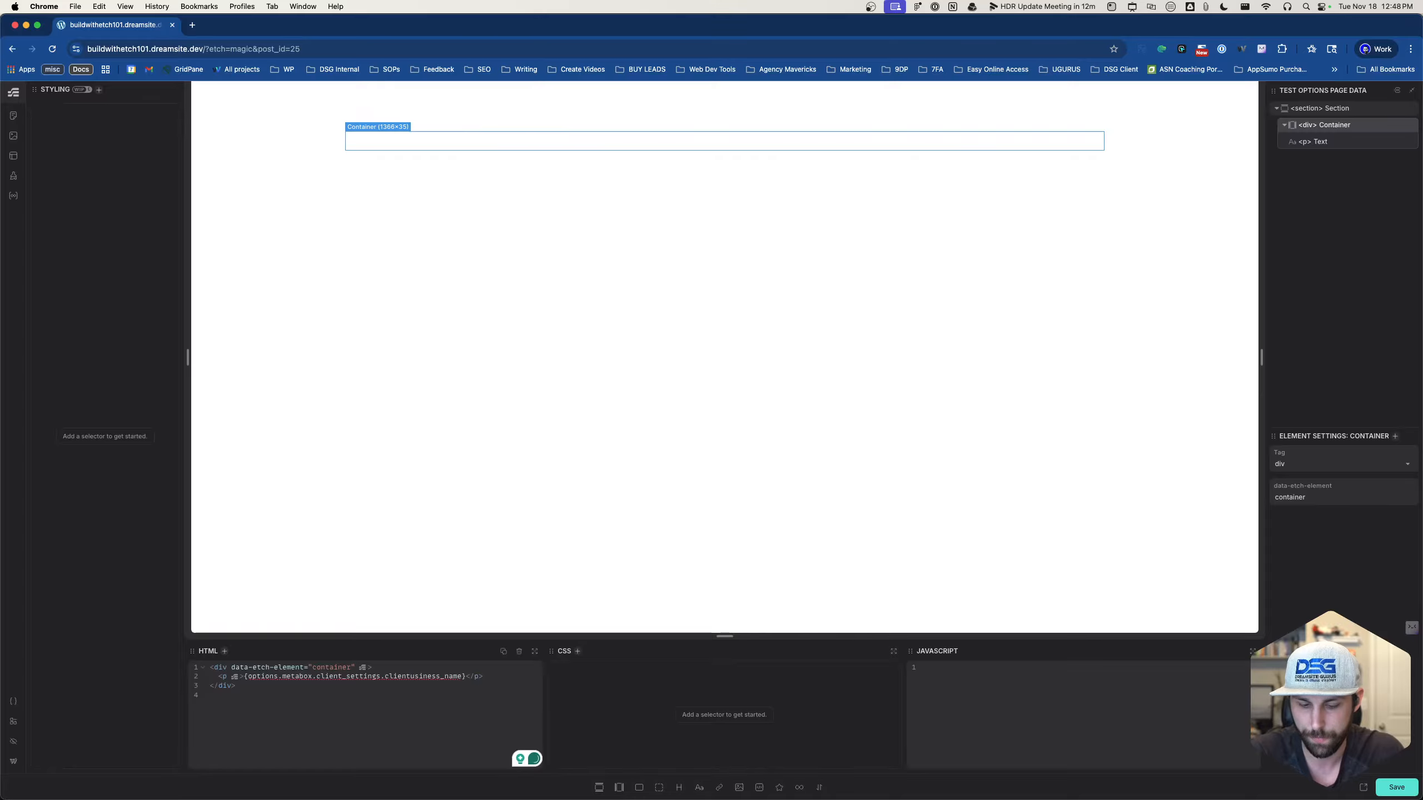
{"action": "type", "text": "_b"}
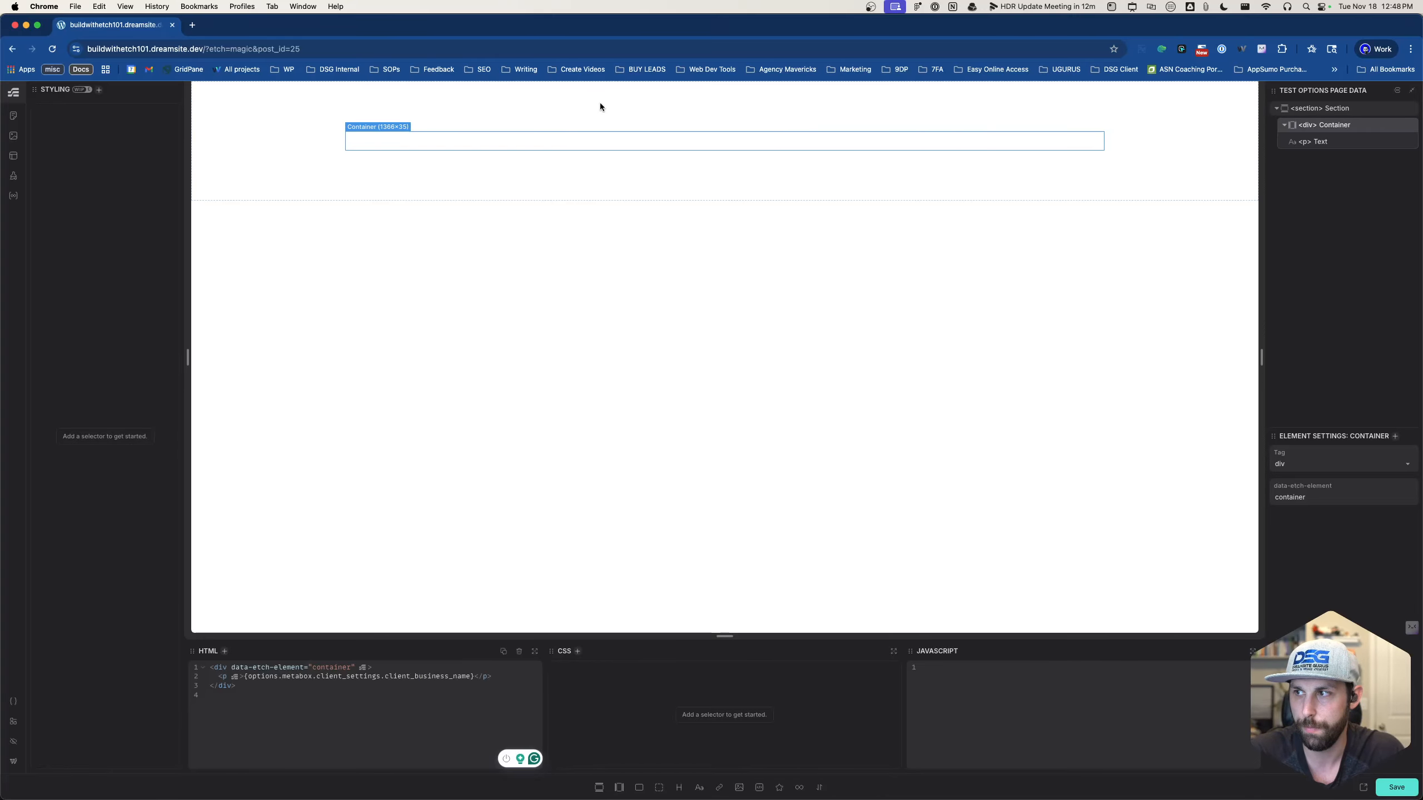
{"action": "left_click", "coordinate": [542, 137]}
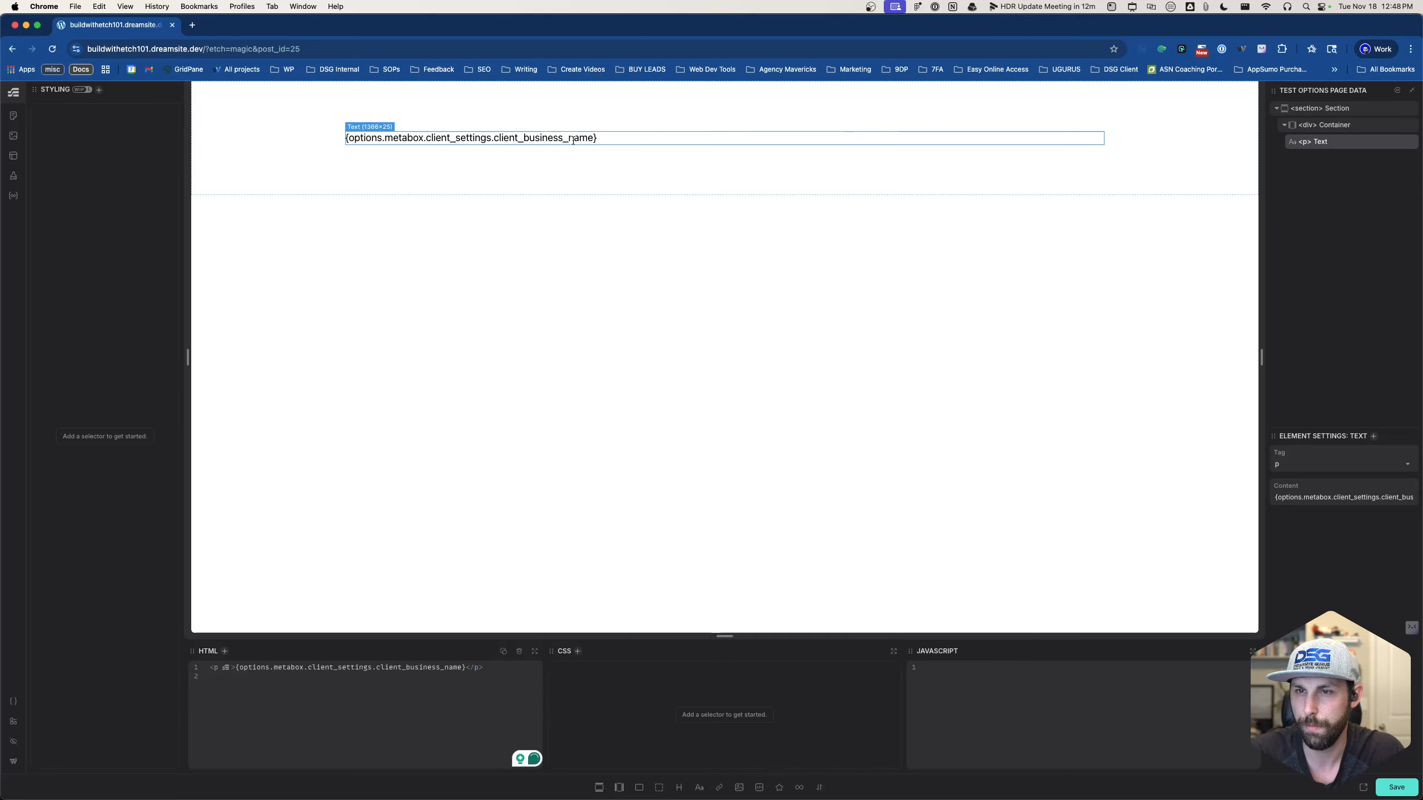
{"action": "left_click", "coordinate": [1390, 791]}
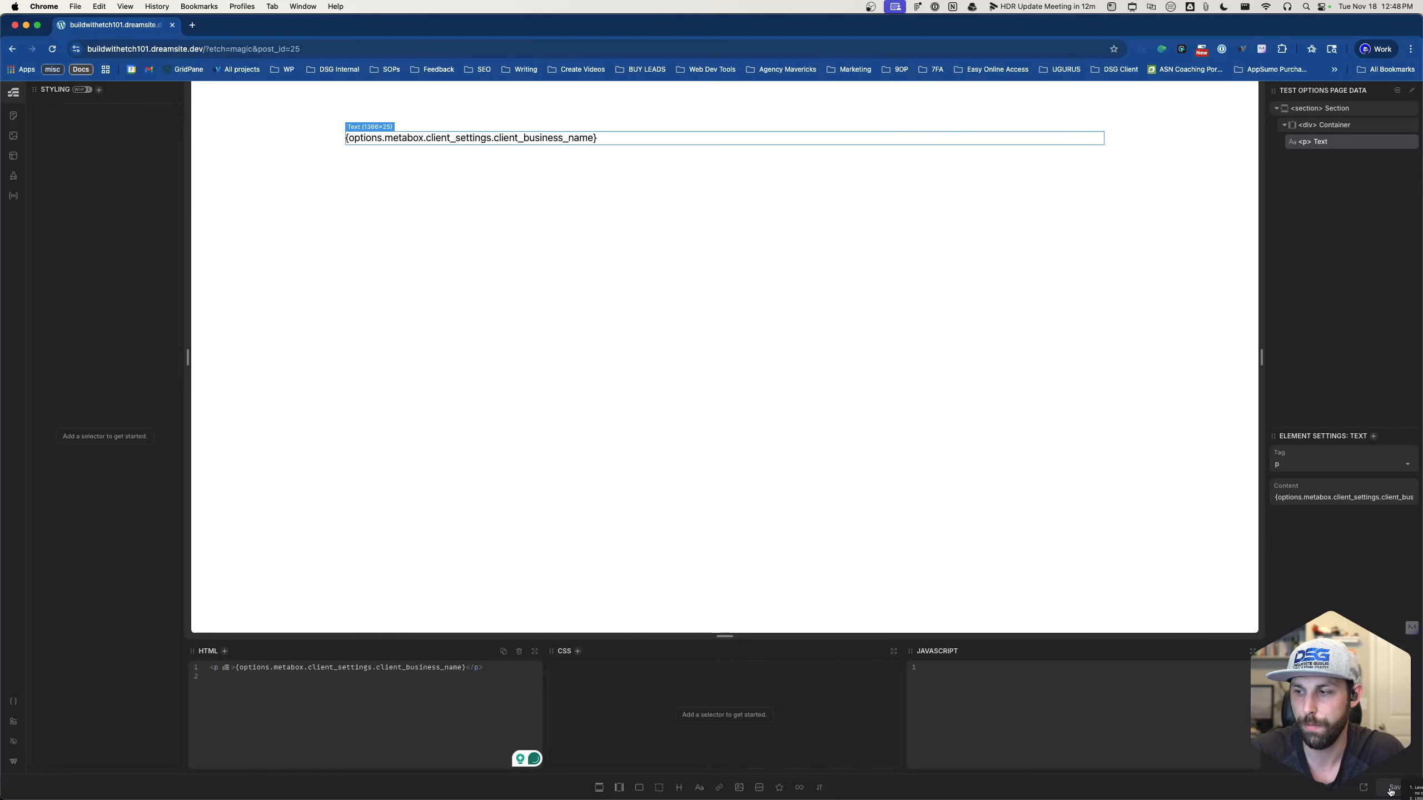
- Open buildwithetch101.dreamsite.dev in a new browser tab
{"action": "left_click", "coordinate": [192, 24]}
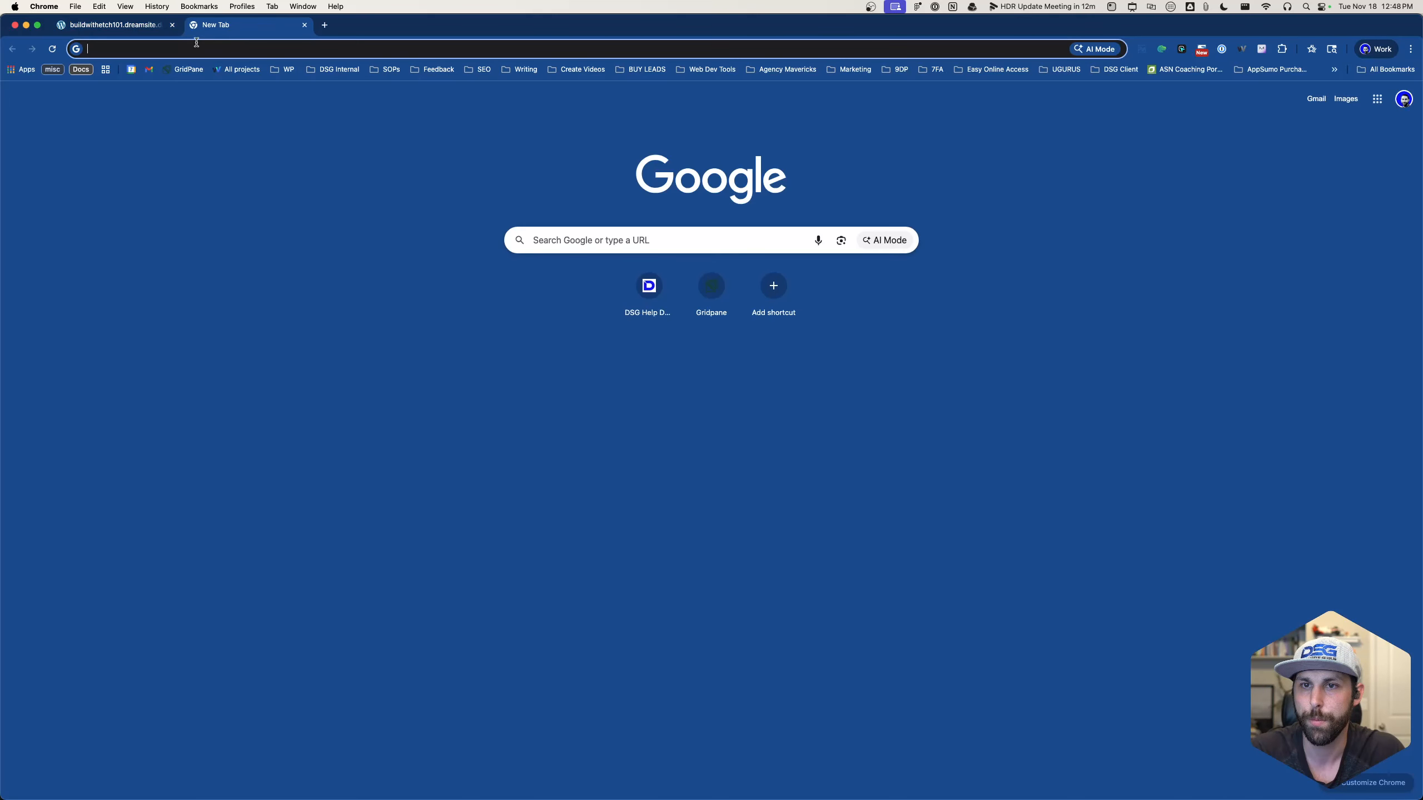
{"action": "left_click", "coordinate": [196, 42]}
{"action": "type", "text": "buildwithetch101.dreamsite.dev"}
{"action": "key", "text": "Return"}
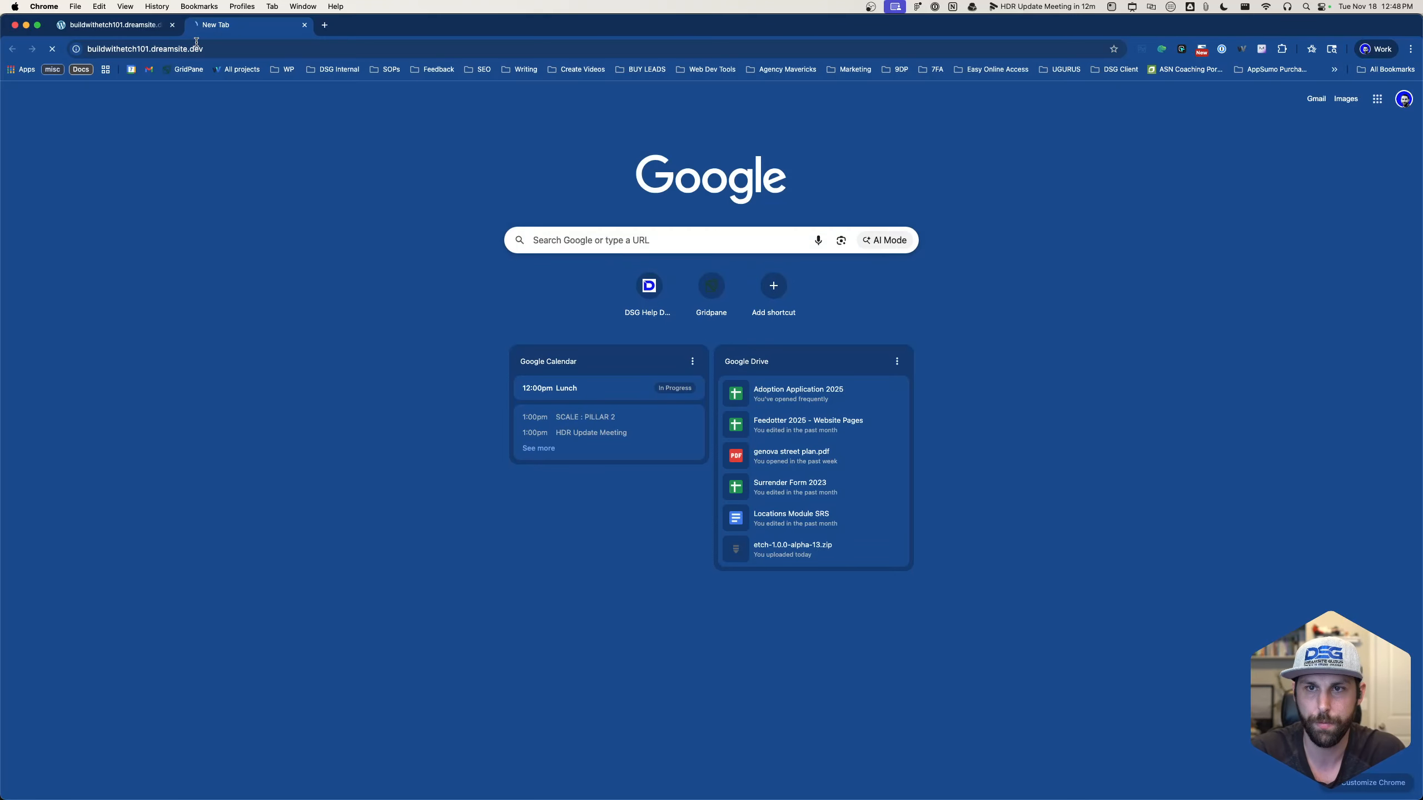
- Open Client Settings and highlight the client_business_name key and options.metabox.client_settings prefix
{"action": "left_click", "coordinate": [58, 94]}
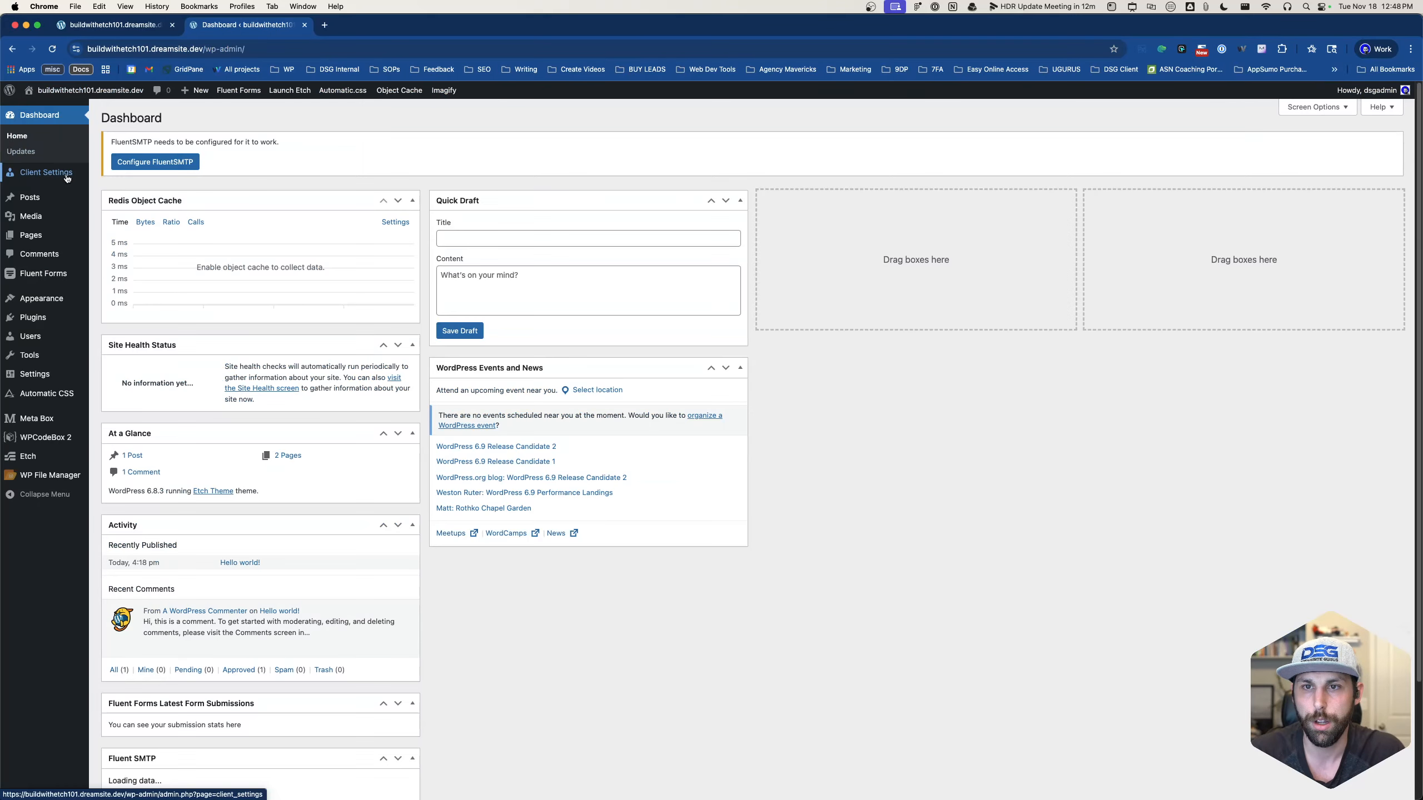
{"action": "left_click", "coordinate": [45, 236]}
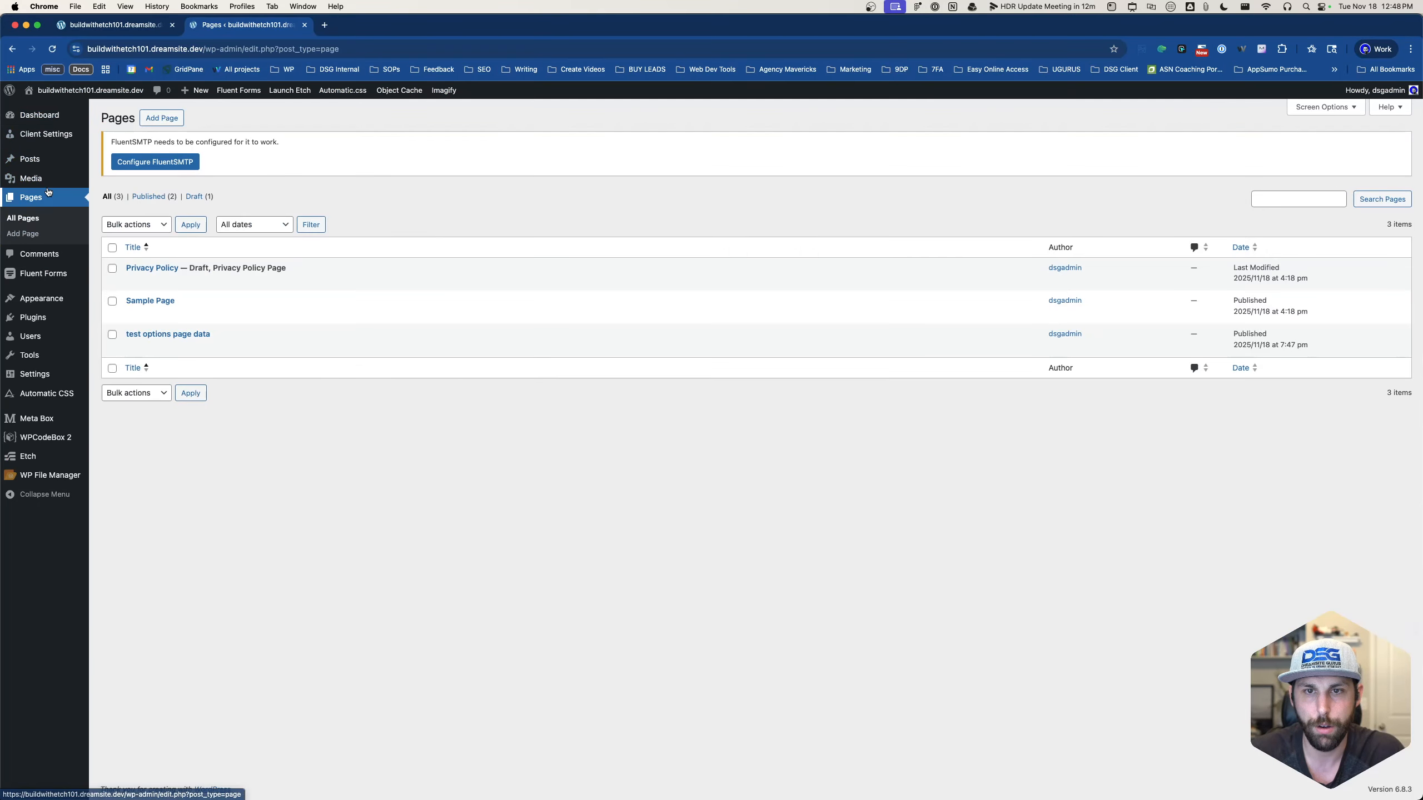
{"action": "left_click", "coordinate": [46, 134]}
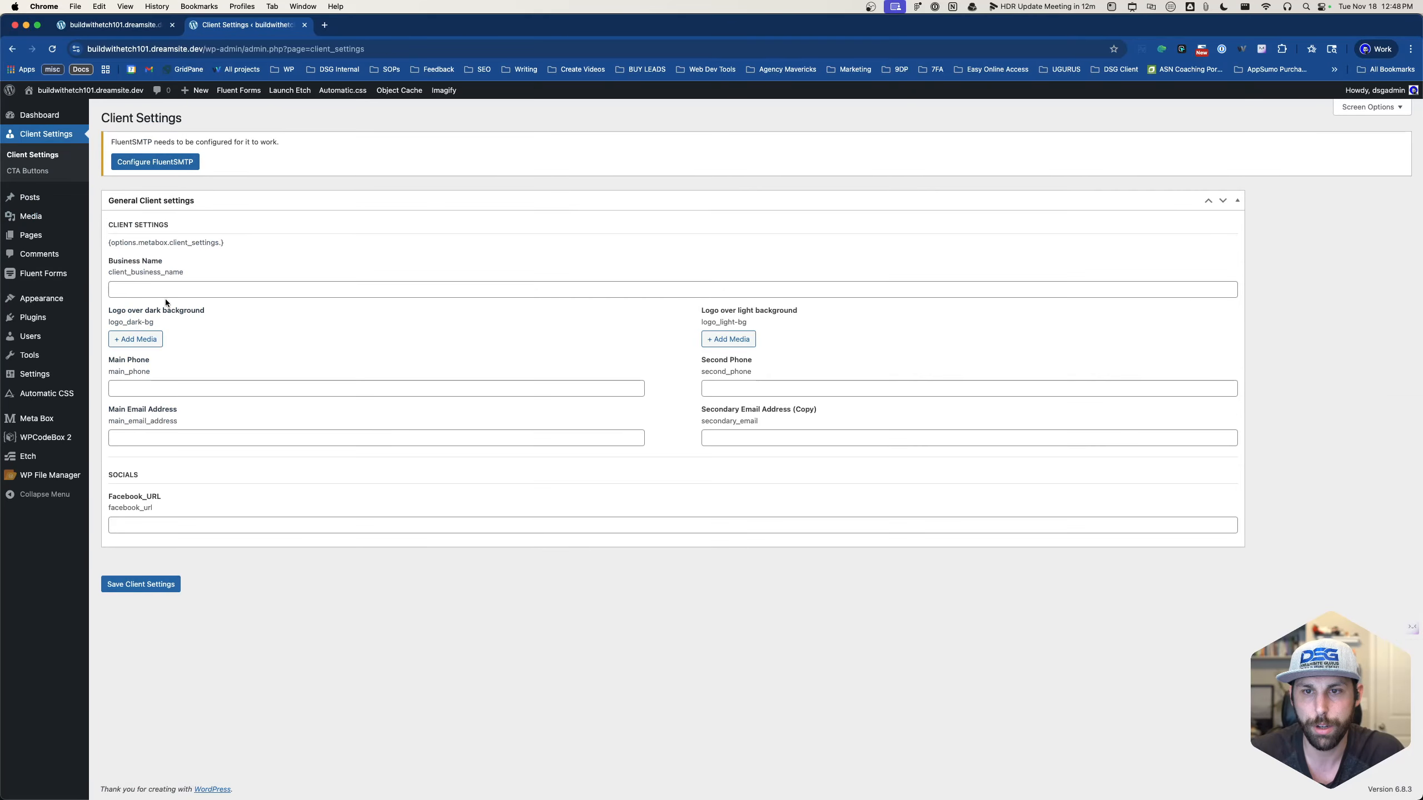
{"action": "double_click", "coordinate": [140, 272]}
{"action": "left_click", "coordinate": [190, 273]}
{"action": "left_click_drag", "start_coordinate": [106, 243], "coordinate": [252, 236]}
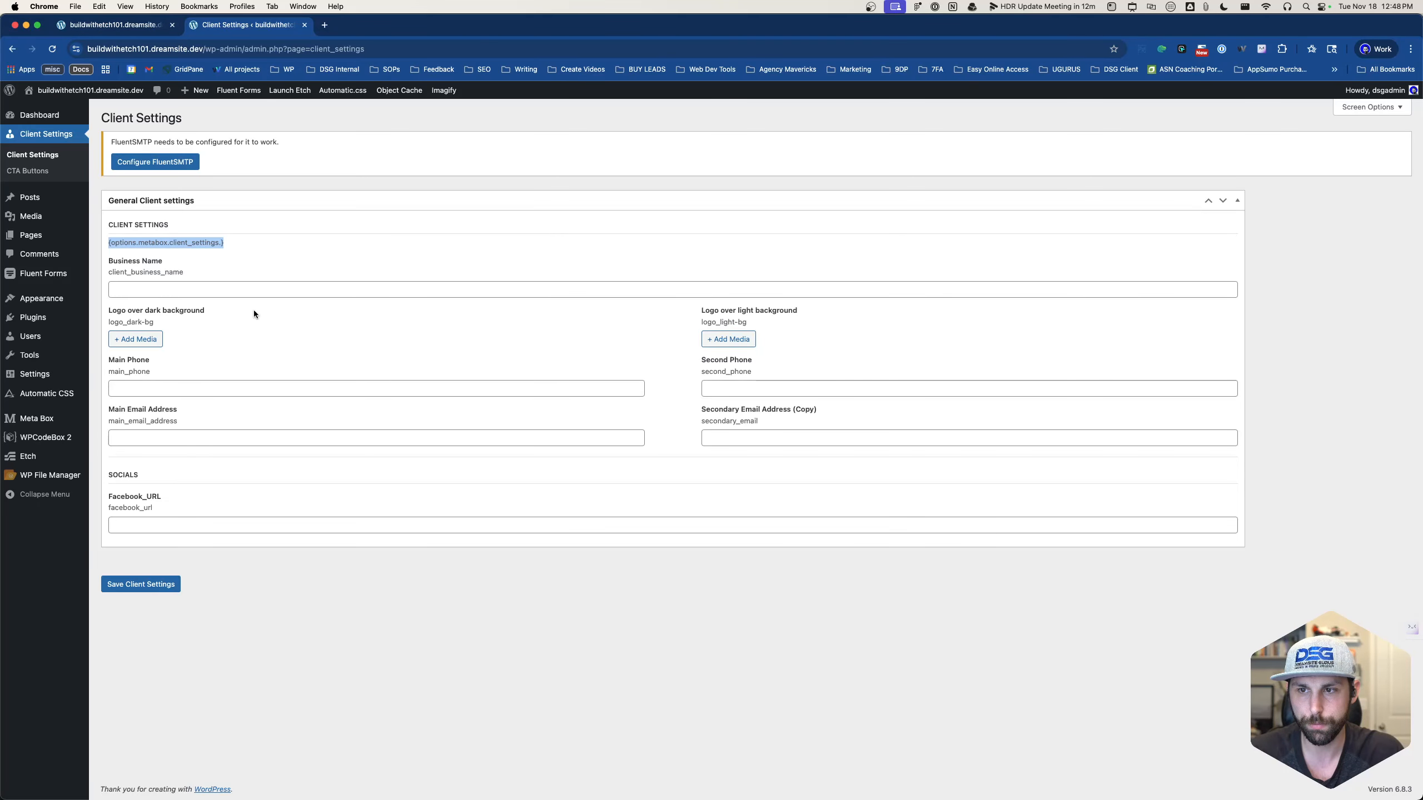
- Enter 'Sample business name' as Business Name, save, and verify it on the Etch page
{"action": "left_click", "coordinate": [263, 291]}
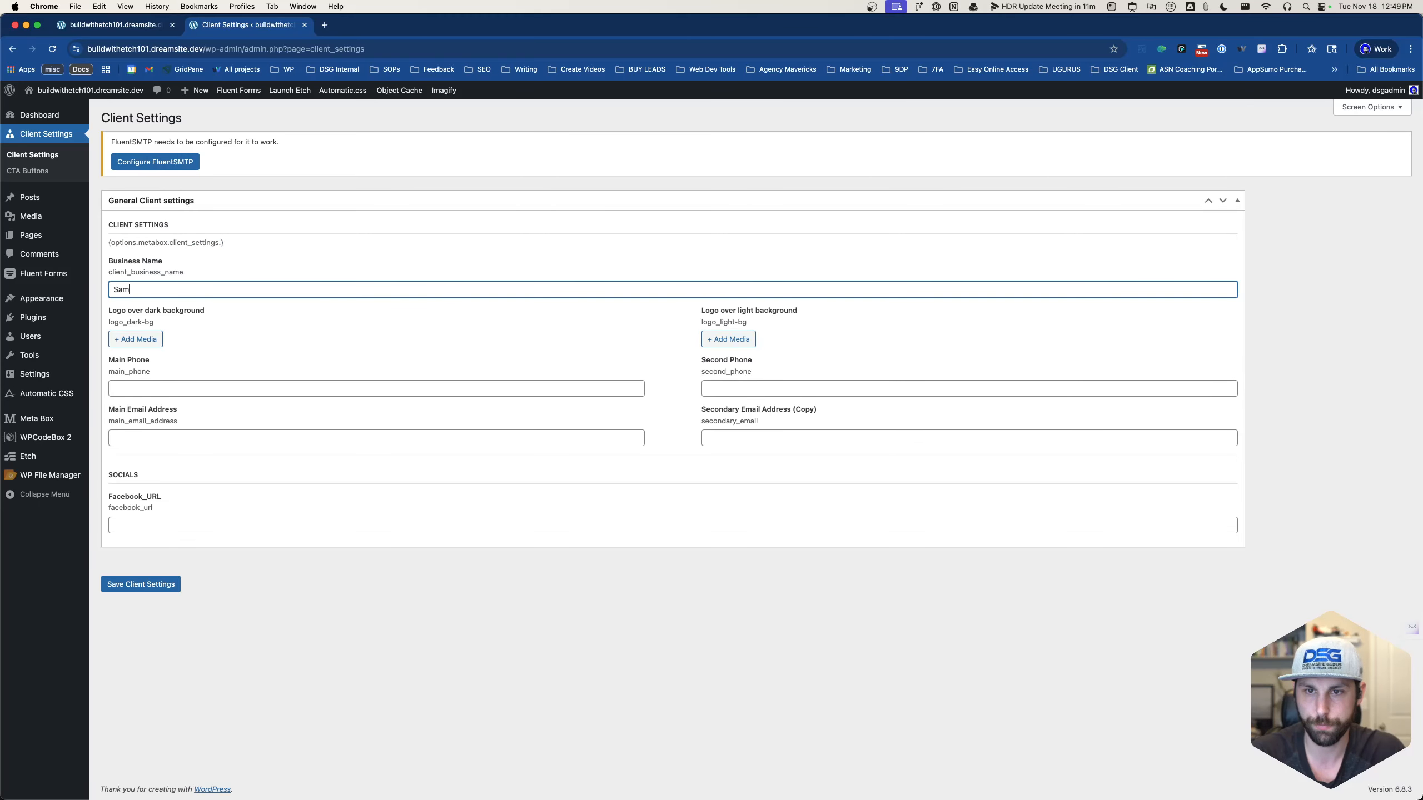
{"action": "type", "text": "Sample business"}
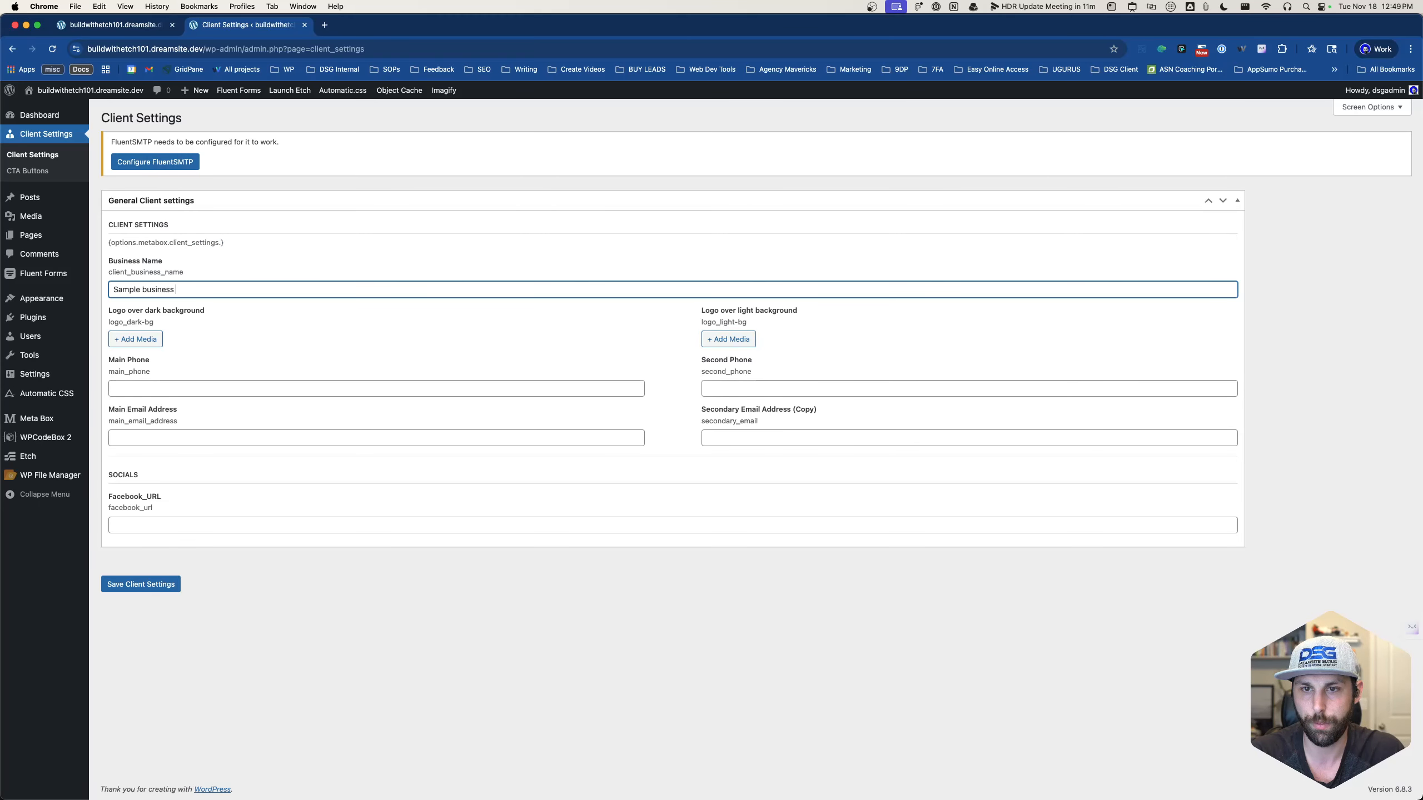
{"action": "type", "text": " name"}
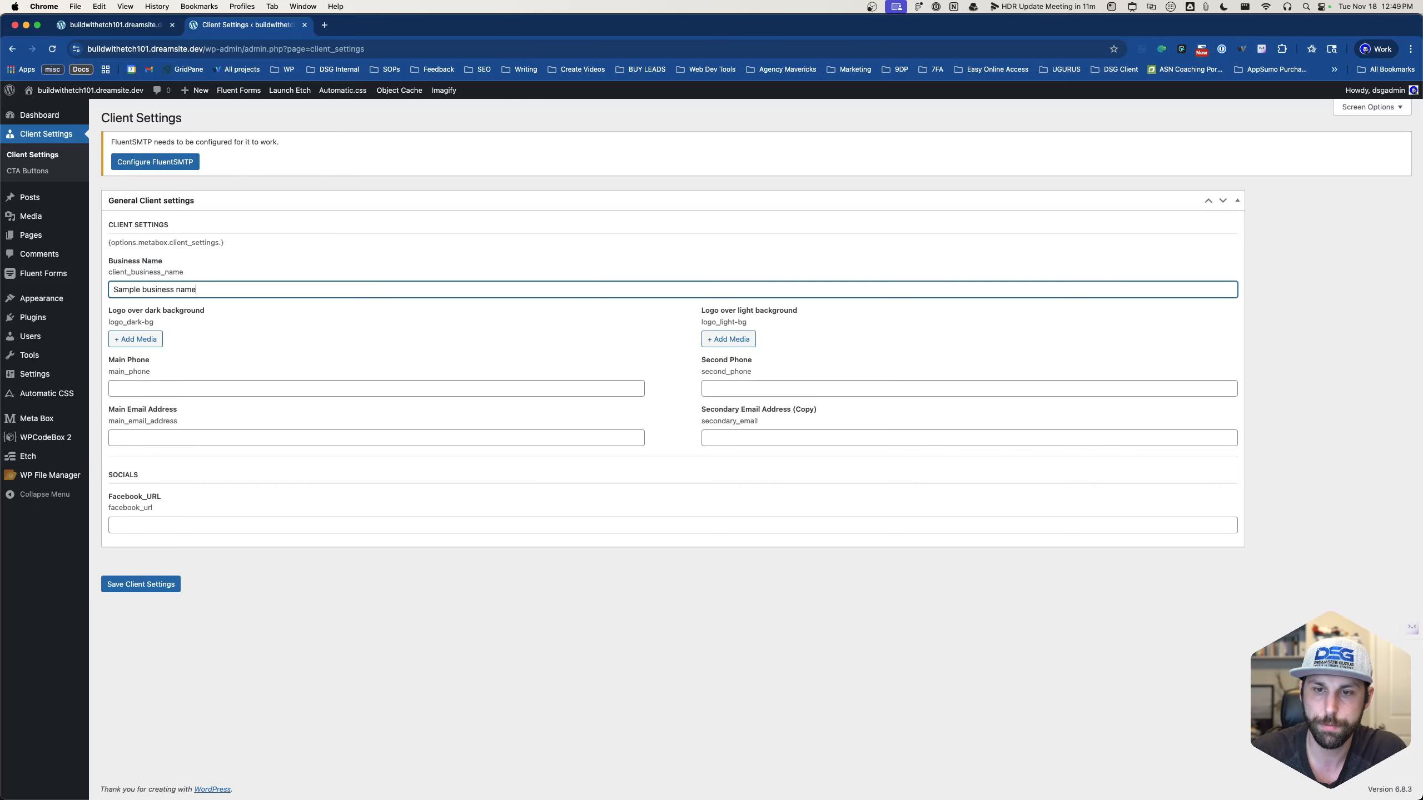
{"action": "left_click", "coordinate": [140, 584]}
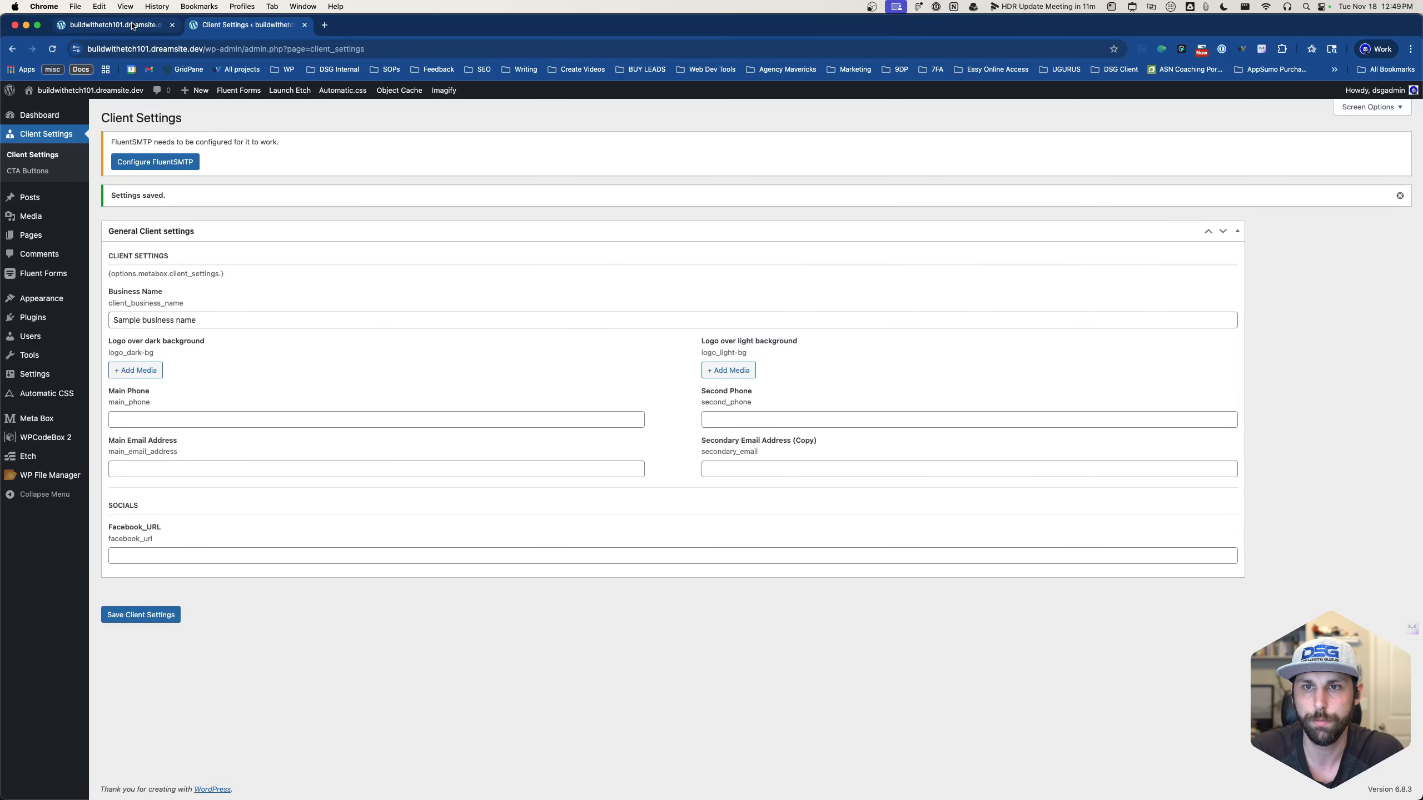
{"action": "left_click", "coordinate": [144, 29]}
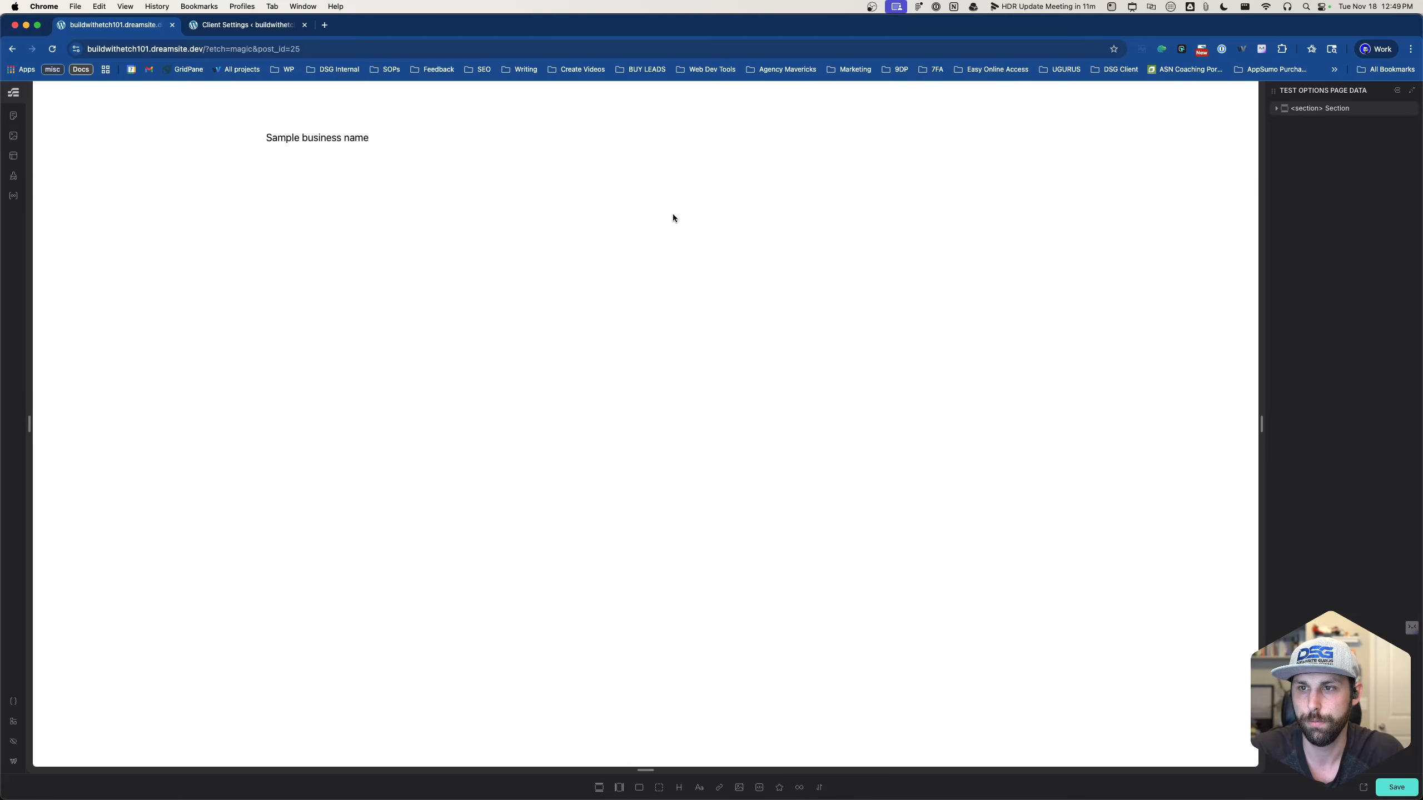
{"action": "left_click", "coordinate": [289, 137]}
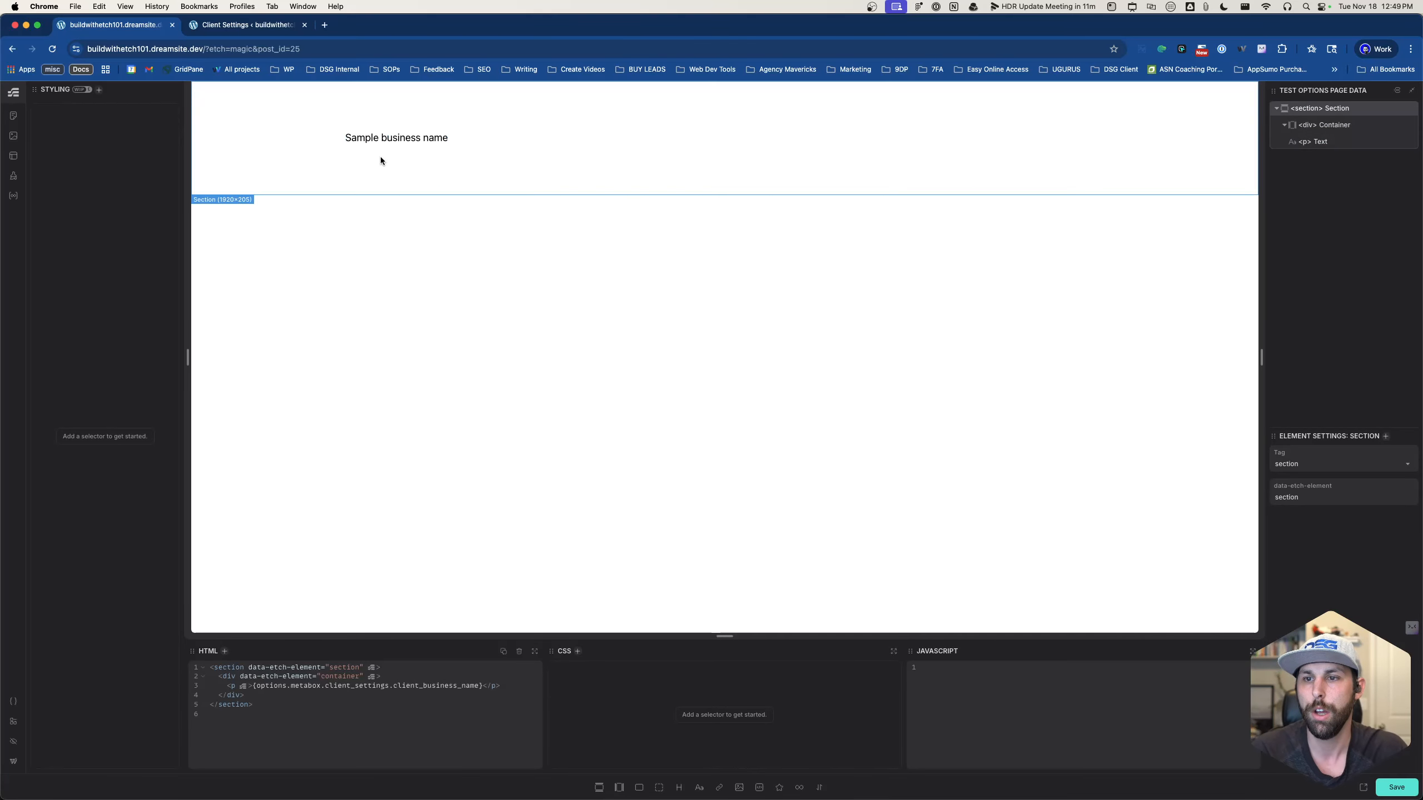
{"action": "left_click", "coordinate": [228, 23]}
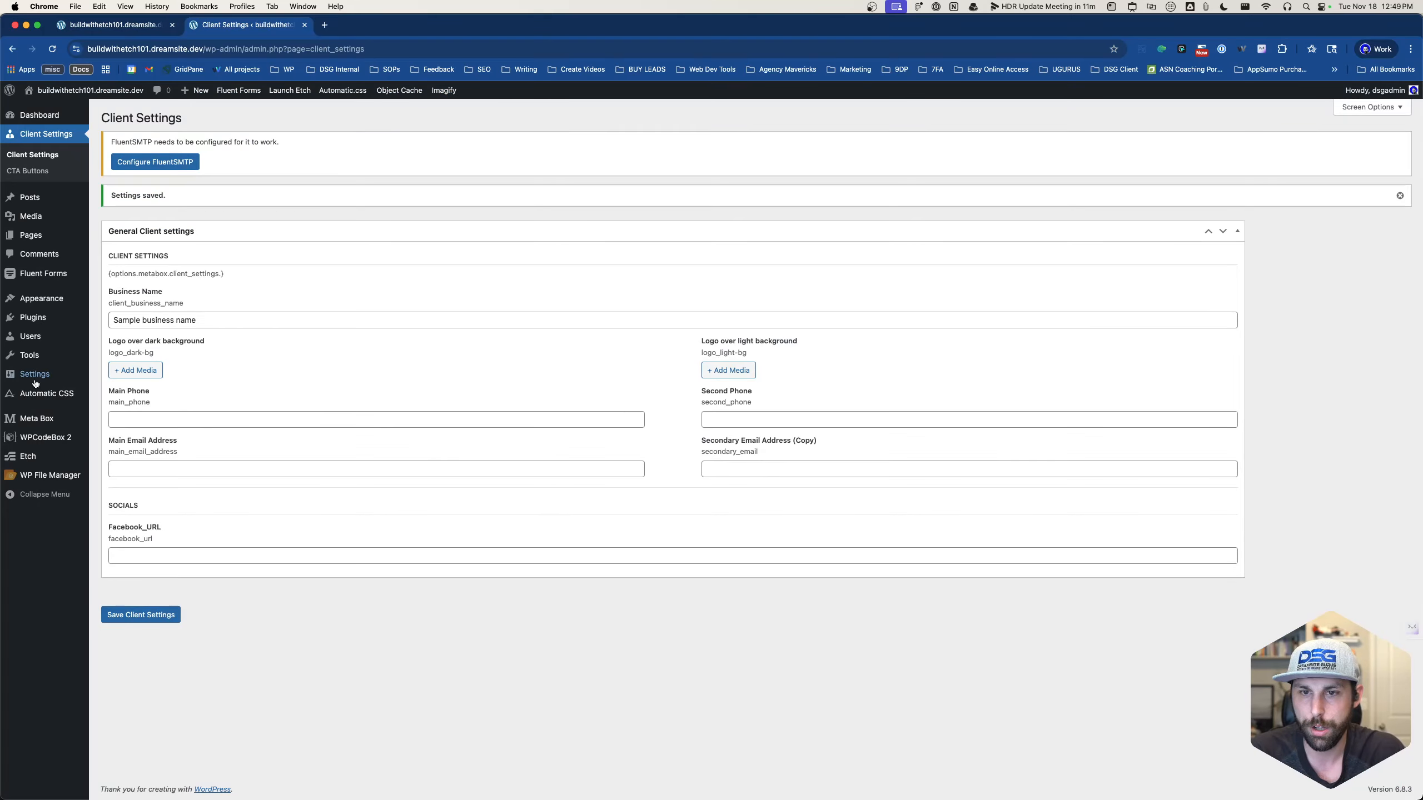
- Upload building-2-fill.svg with alt text and select it as the Logo over dark background
{"action": "left_click", "coordinate": [136, 371]}
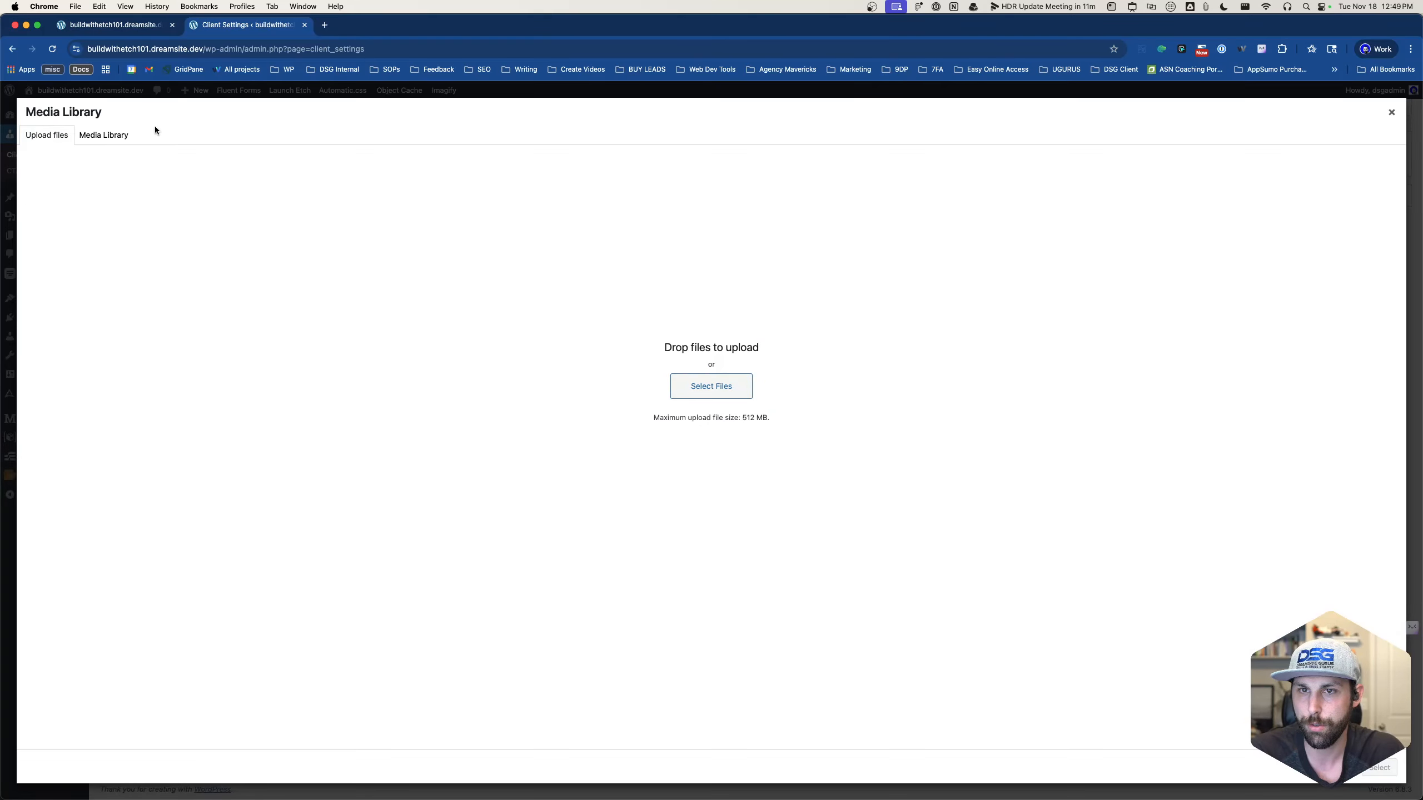
{"action": "left_click", "coordinate": [104, 135]}
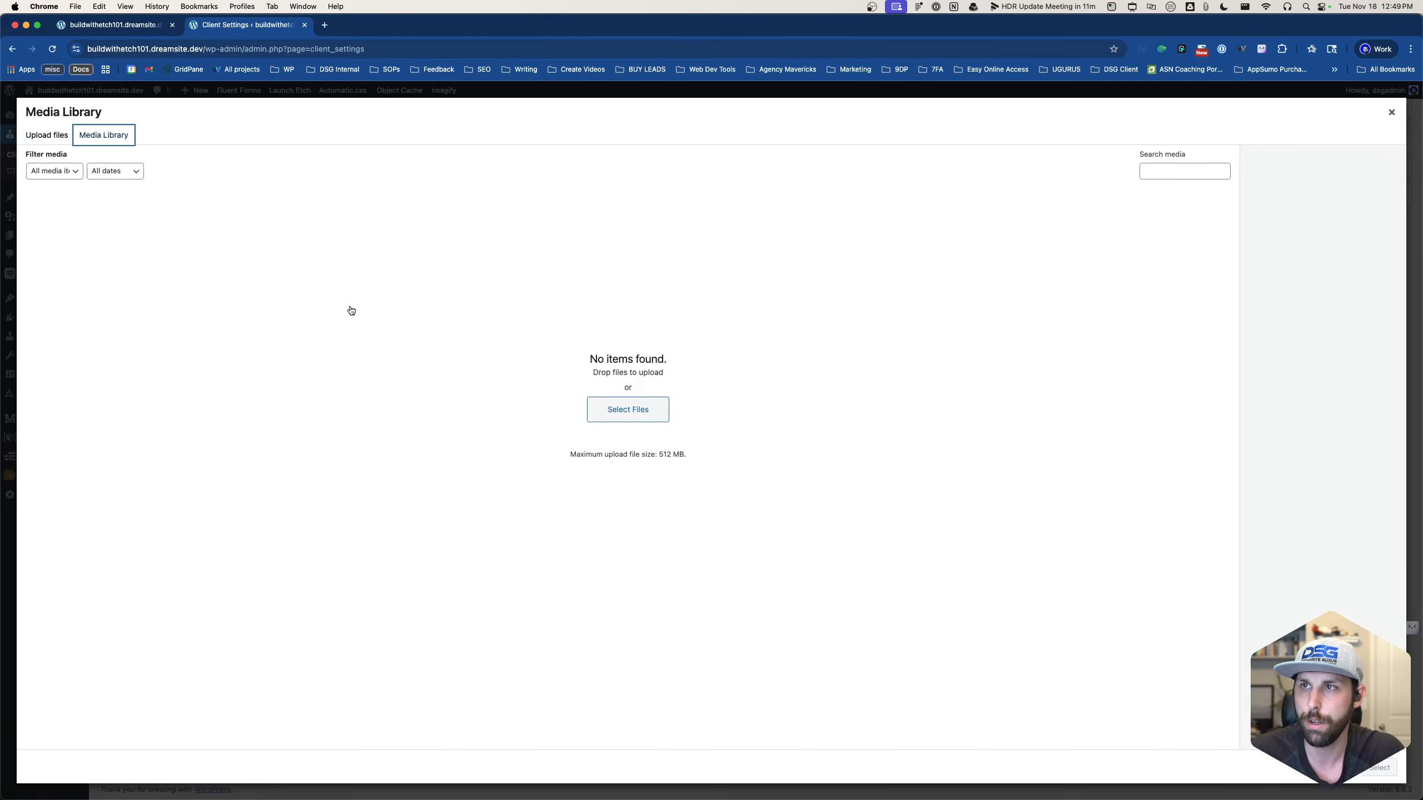
{"action": "key", "text": "super+Tab"}
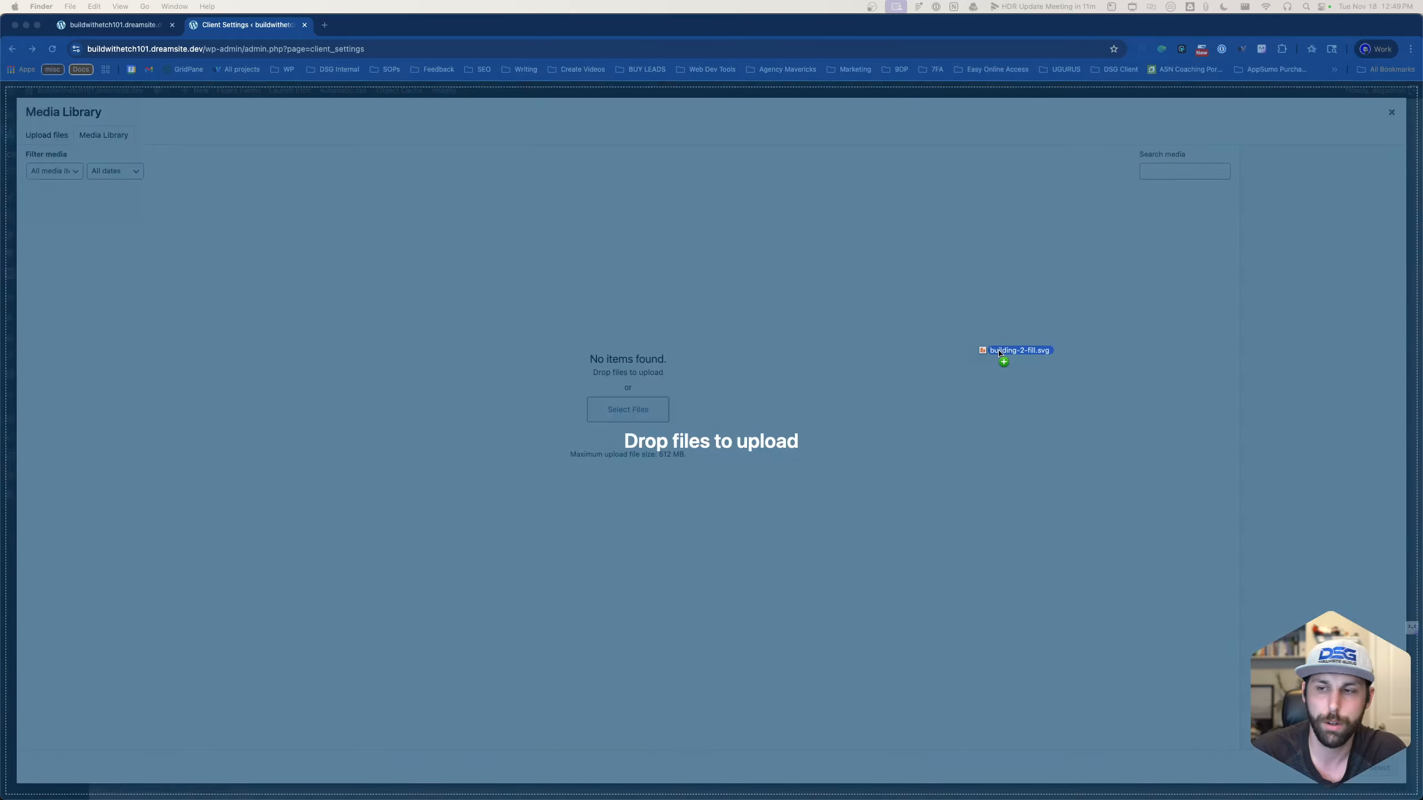
{"action": "left_click_drag", "start_coordinate": [985, 349], "coordinate": [931, 350]}
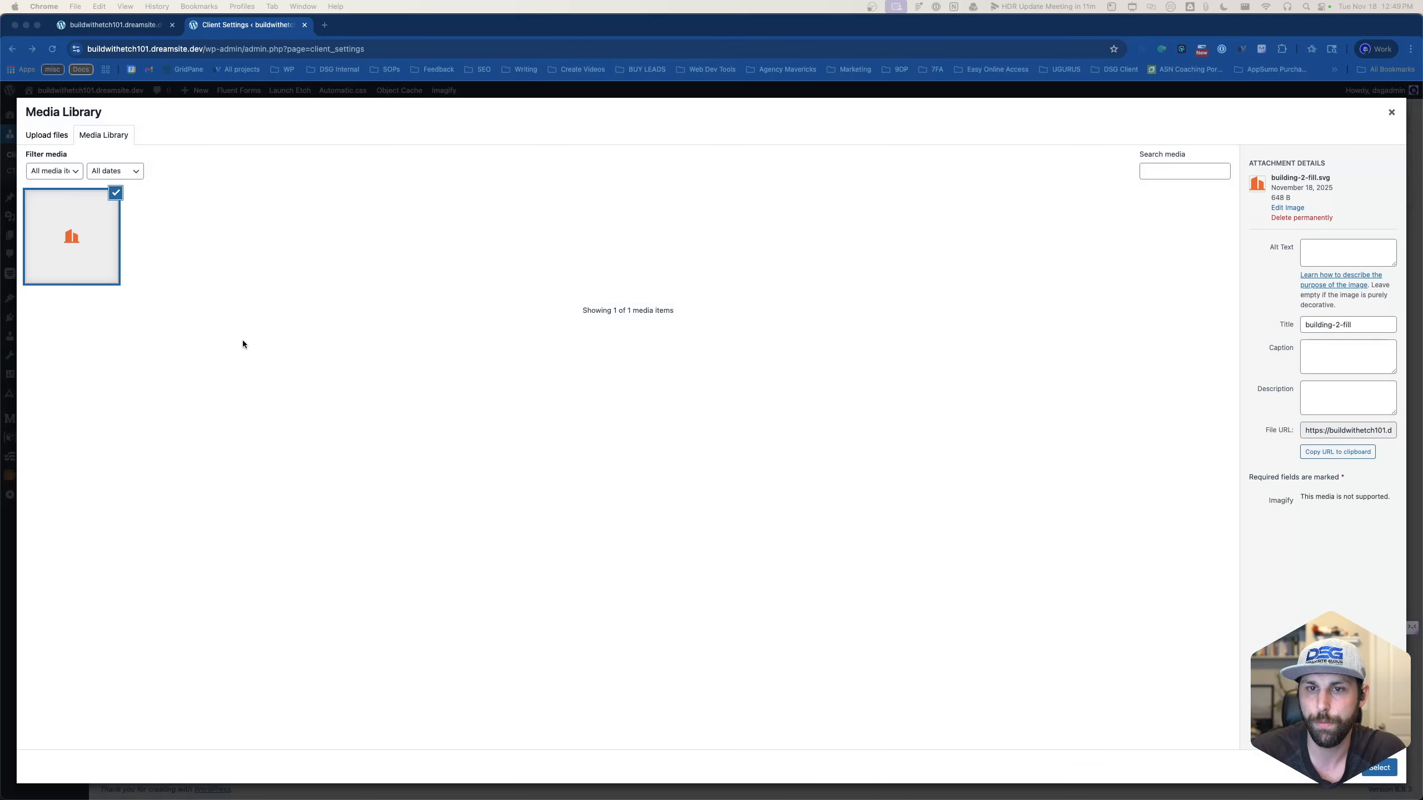
{"action": "left_click", "coordinate": [1346, 250]}
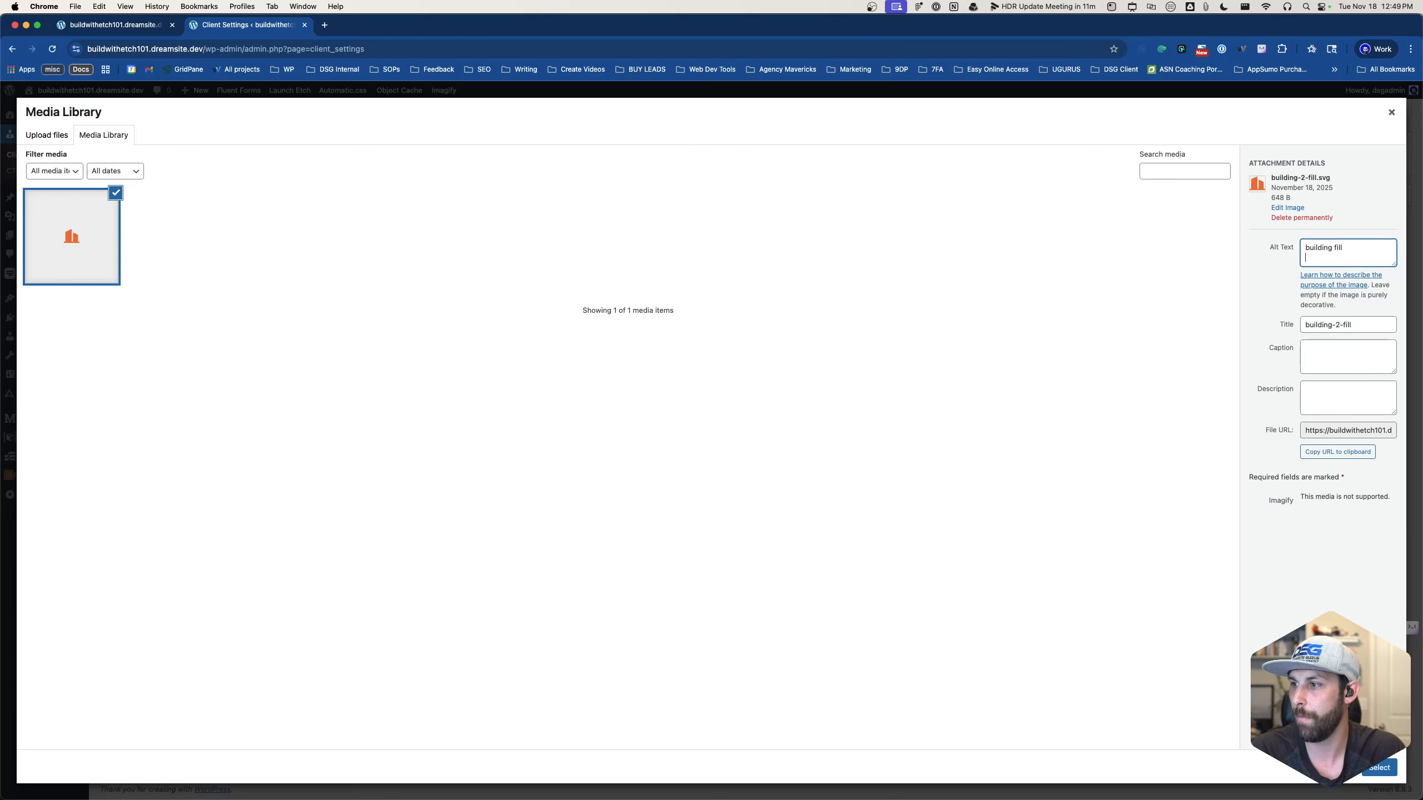
{"action": "left_click", "coordinate": [1379, 768]}
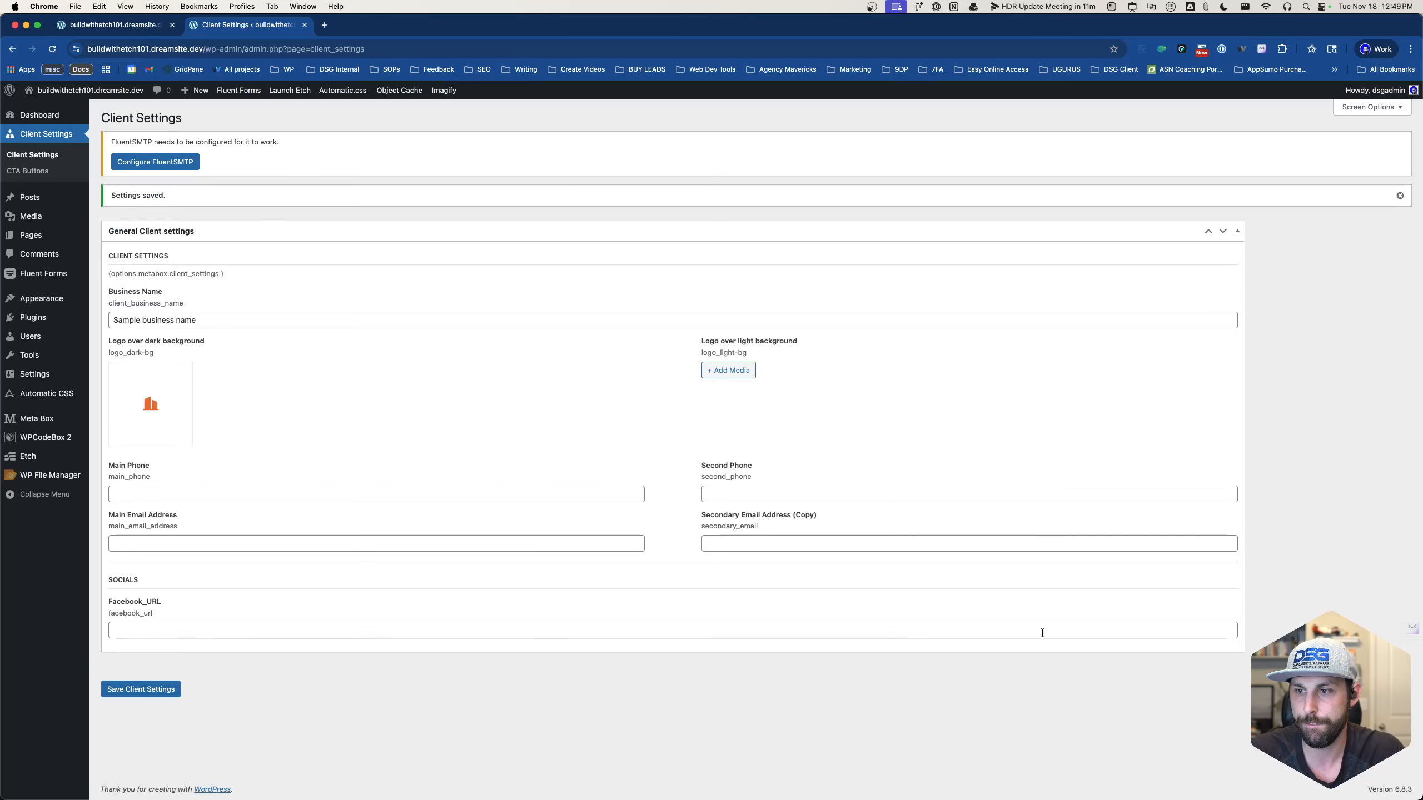
- Select the logo_dark-bg field ID to copy it, then return to Etch
{"action": "double_click", "coordinate": [129, 351]}
{"action": "triple_click", "coordinate": [133, 351]}
{"action": "key", "text": "super+c"}
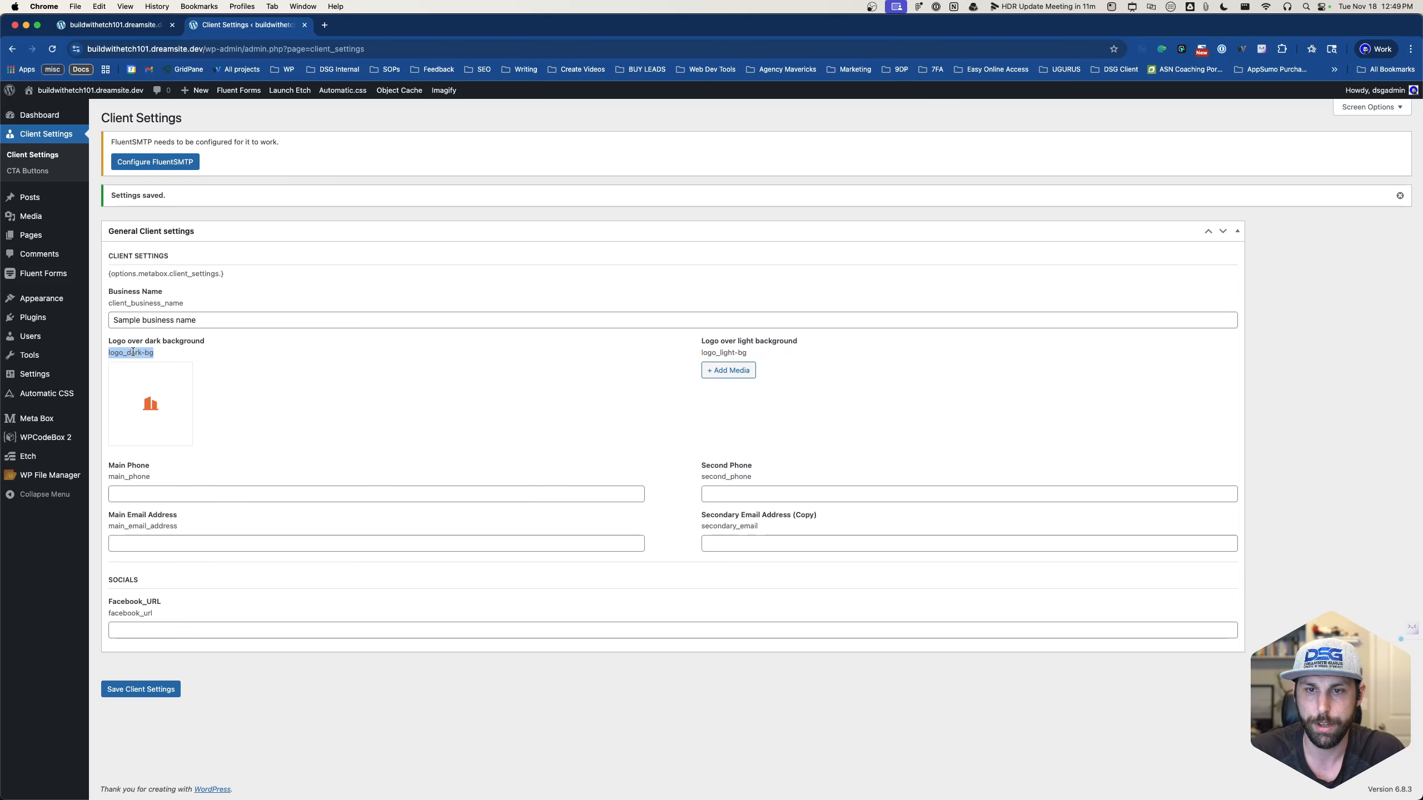
{"action": "left_click", "coordinate": [140, 26]}
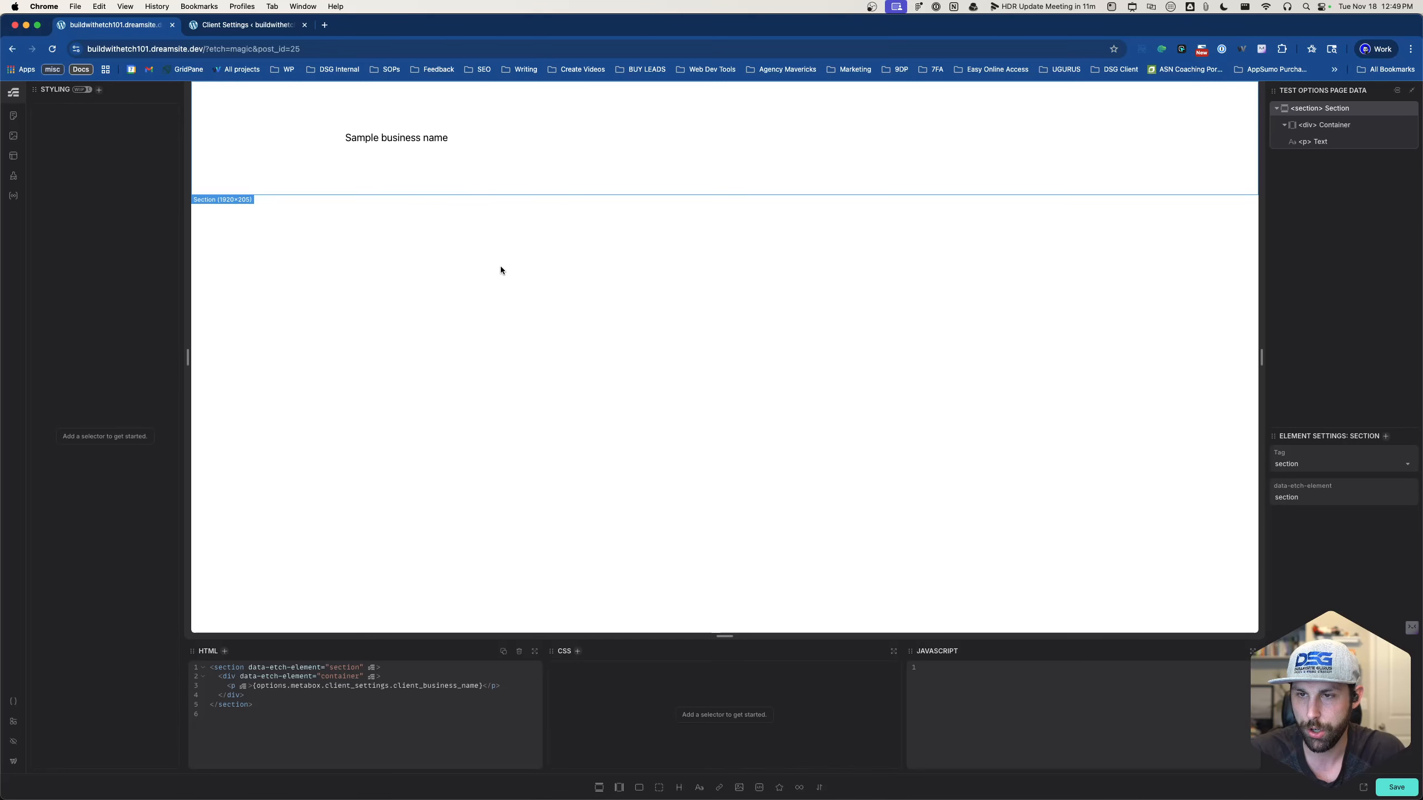
- Add an Image element and select its placeholder source URL in the code
{"action": "left_click", "coordinate": [739, 788]}
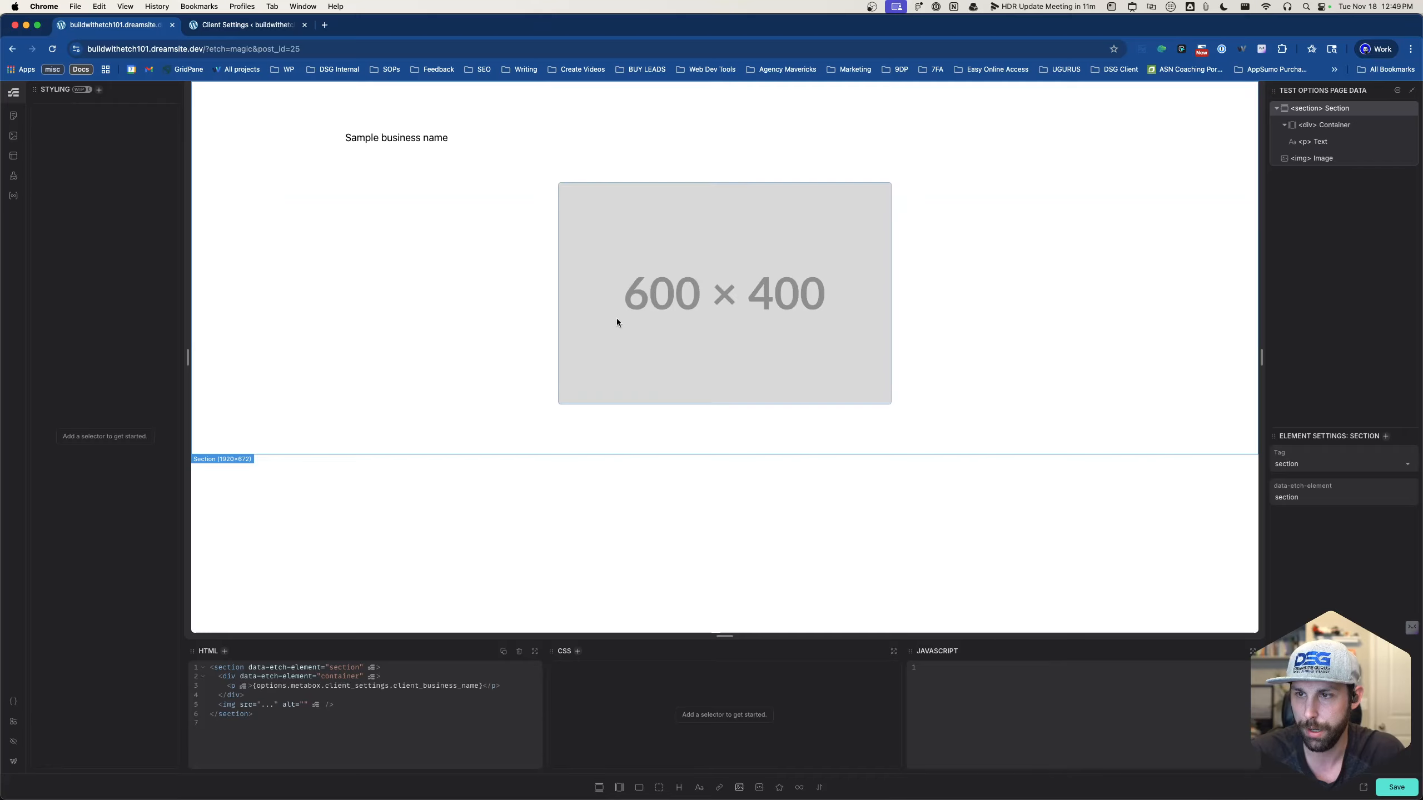
{"action": "left_click", "coordinate": [261, 667]}
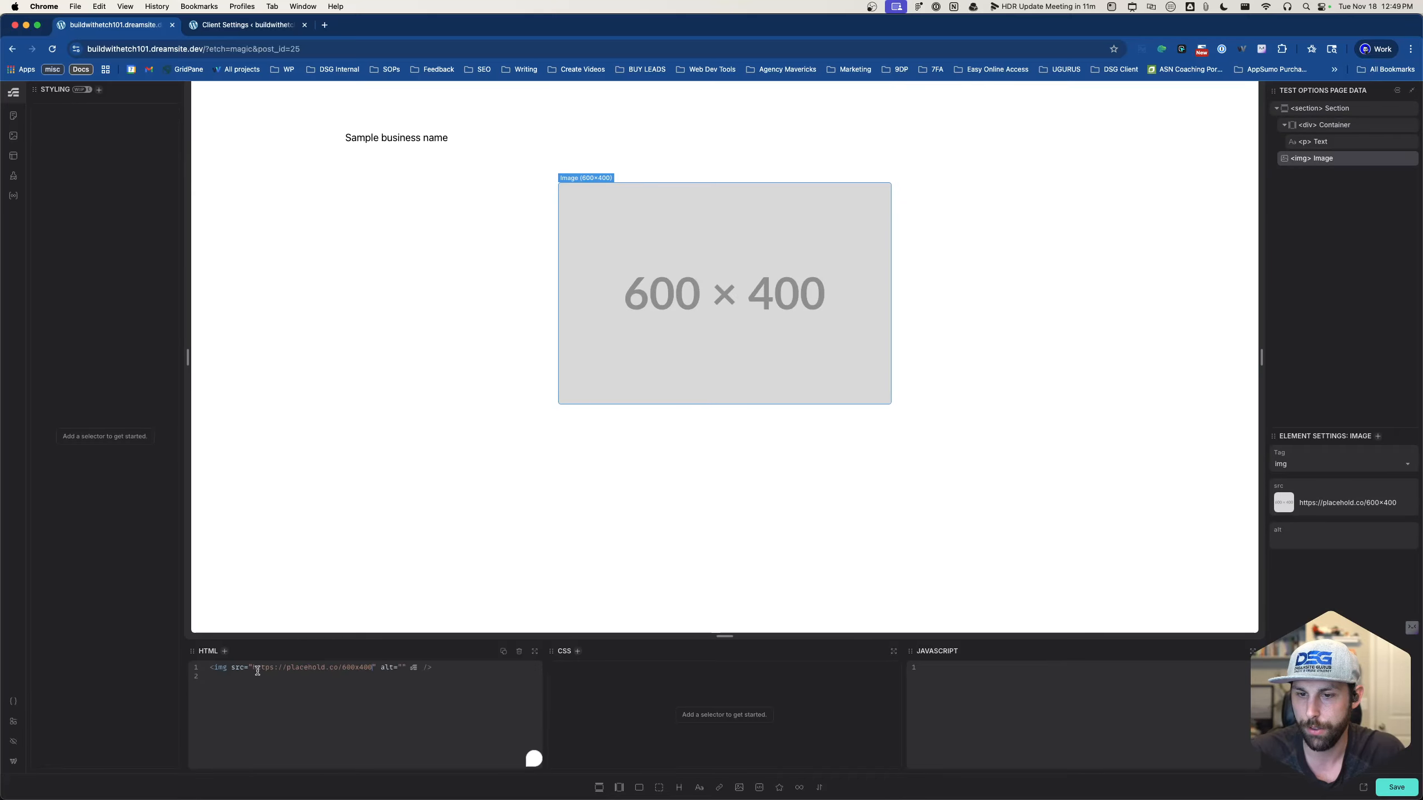
{"action": "left_click_drag", "start_coordinate": [373, 667], "coordinate": [253, 668]}
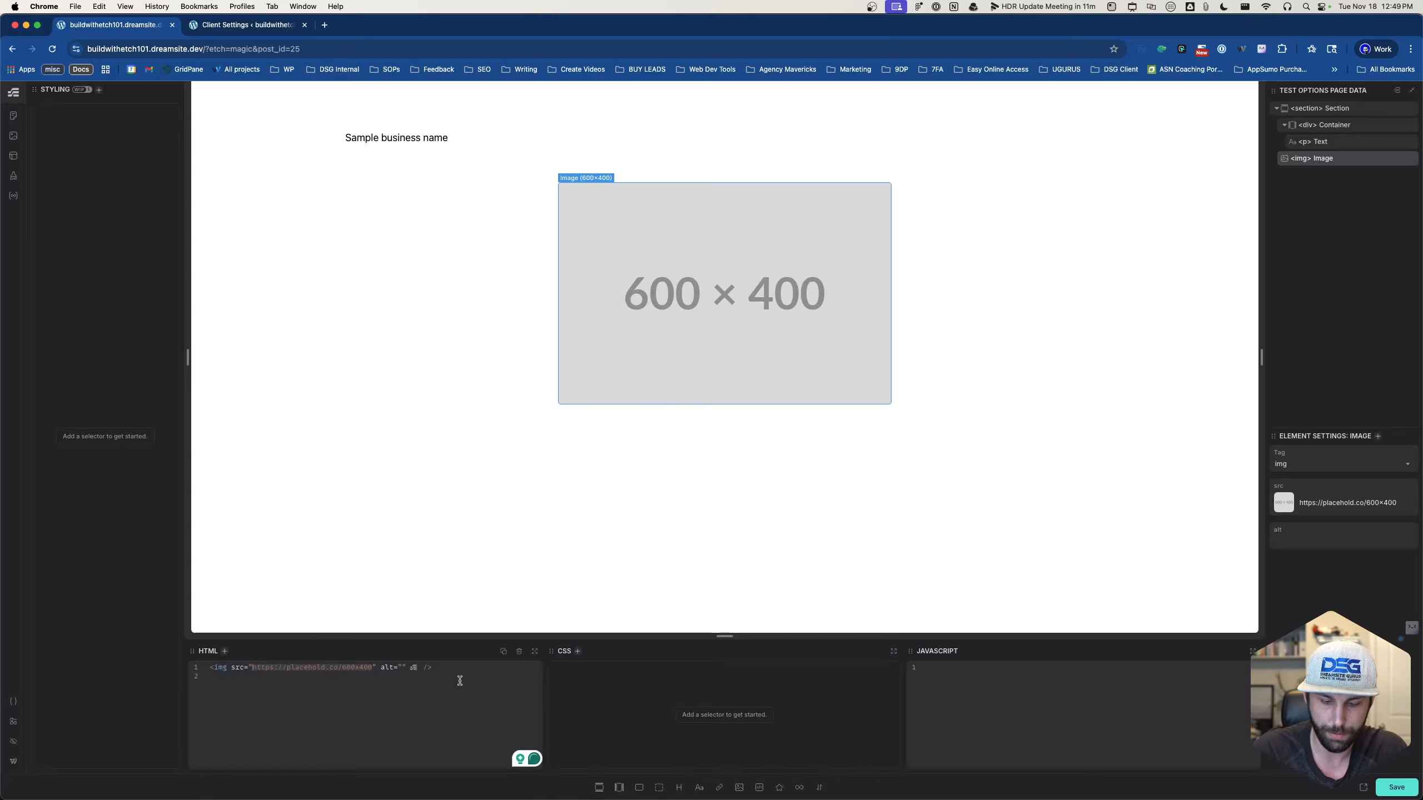
- Set the image src to {options.metabox.client_settings.logo_dark-bg.url} and save the page
{"action": "type", "text": "{options."}
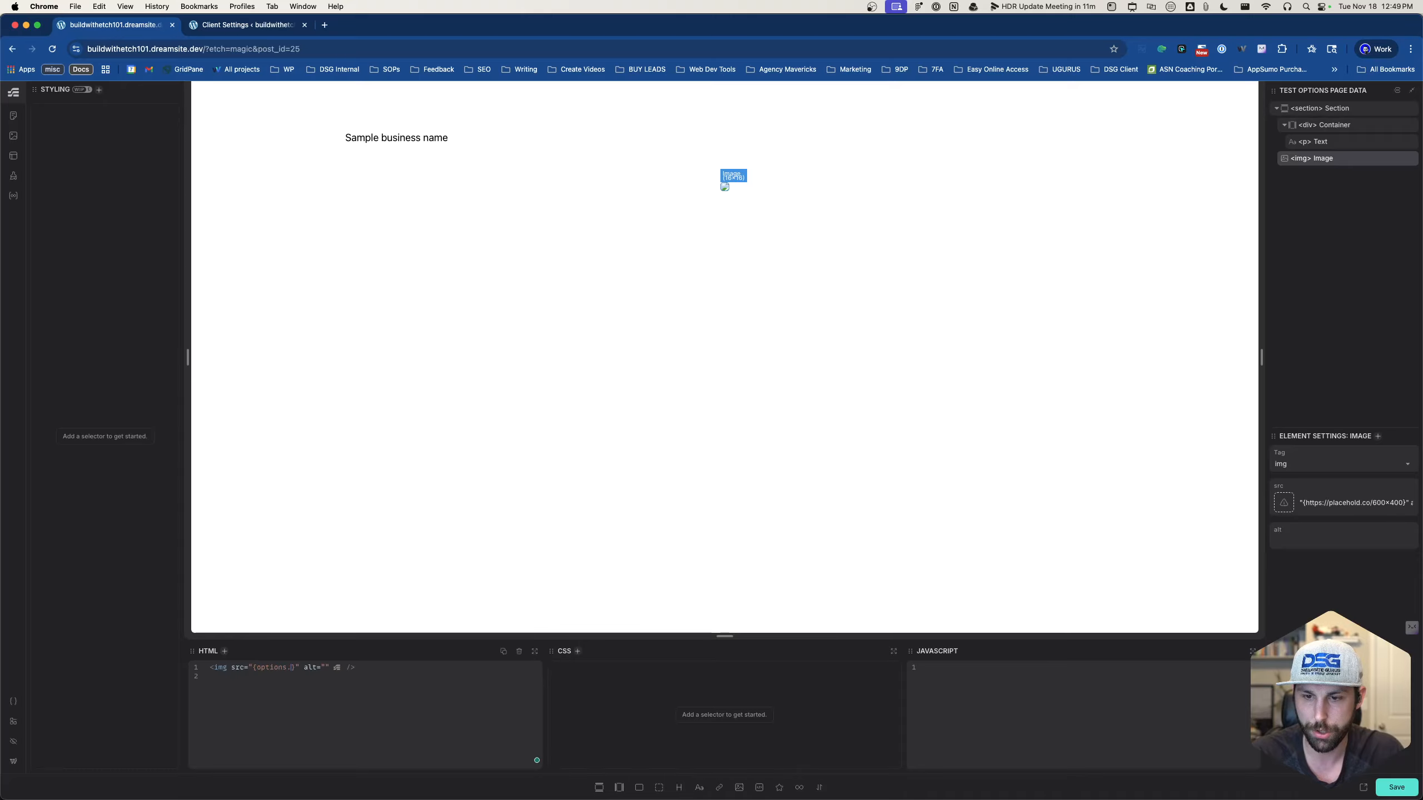
{"action": "type", "text": "metabox"}
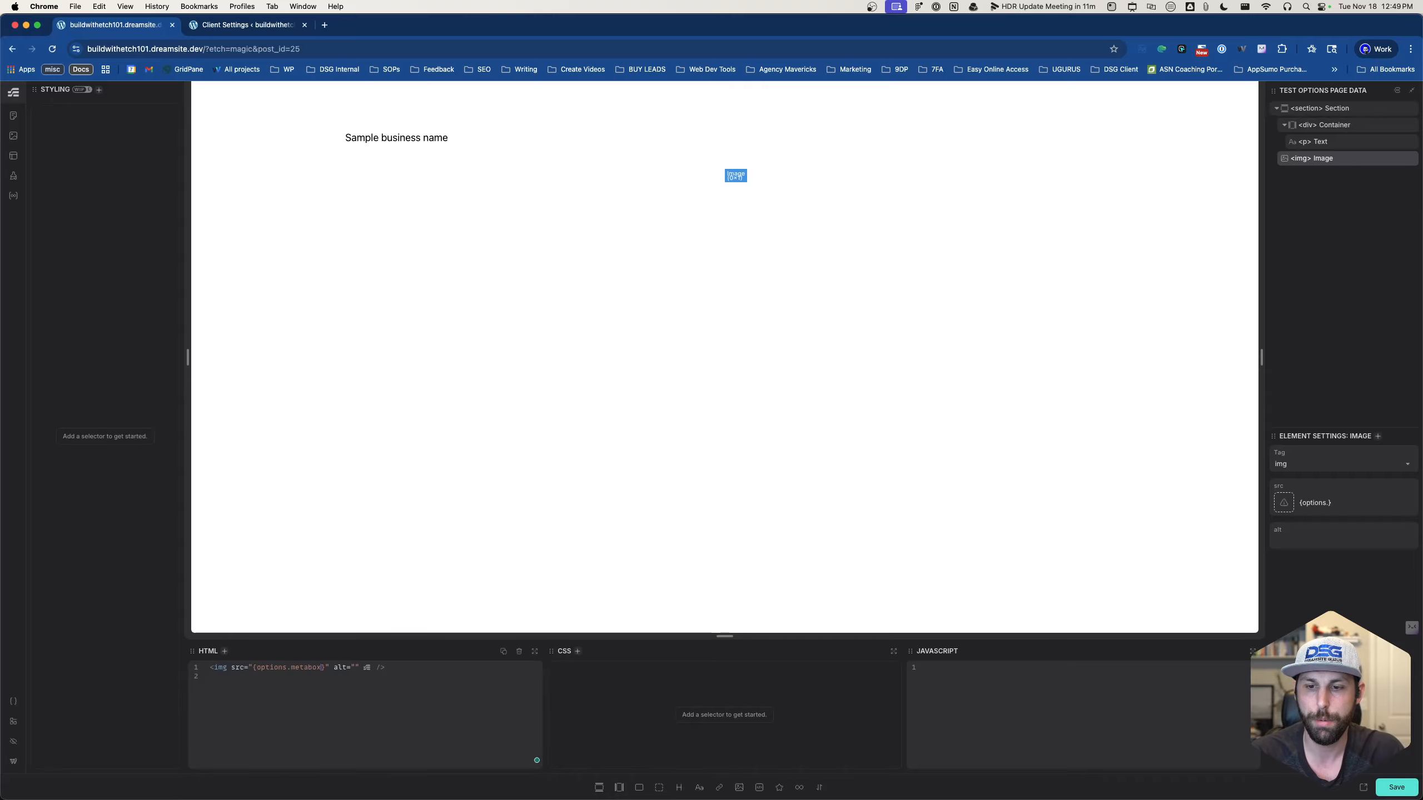
{"action": "type", "text": ".cl"}
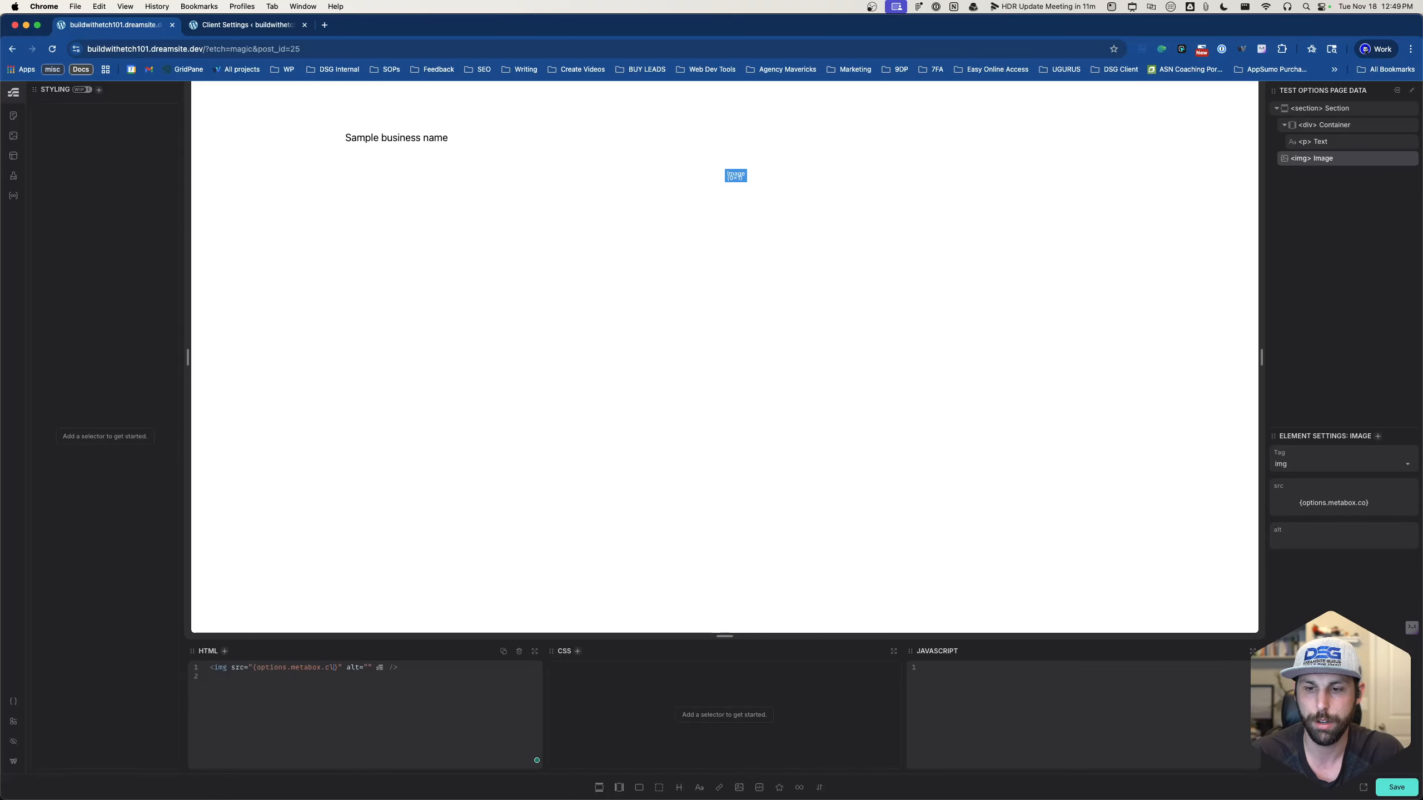
{"action": "type", "text": "ient_s"}
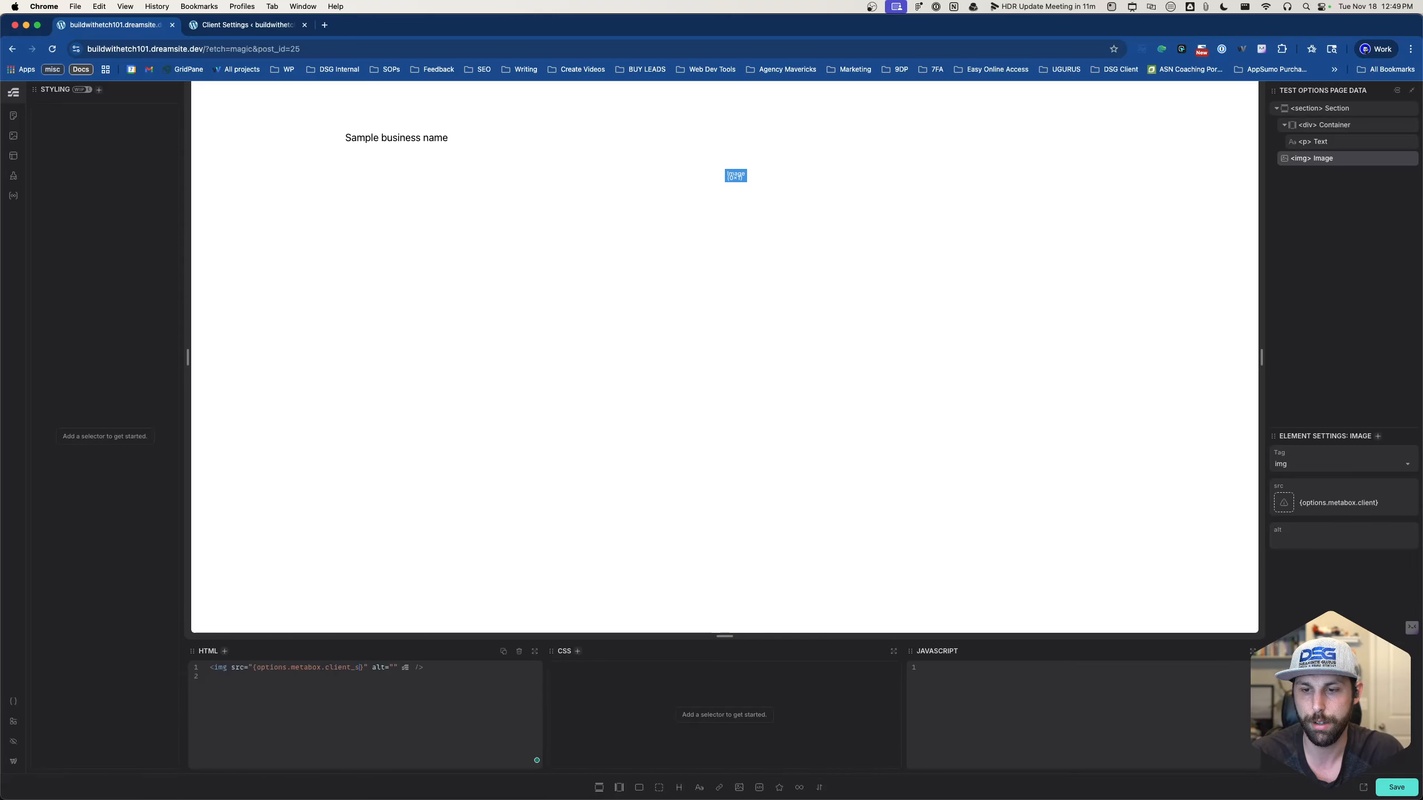
{"action": "type", "text": "ettings."}
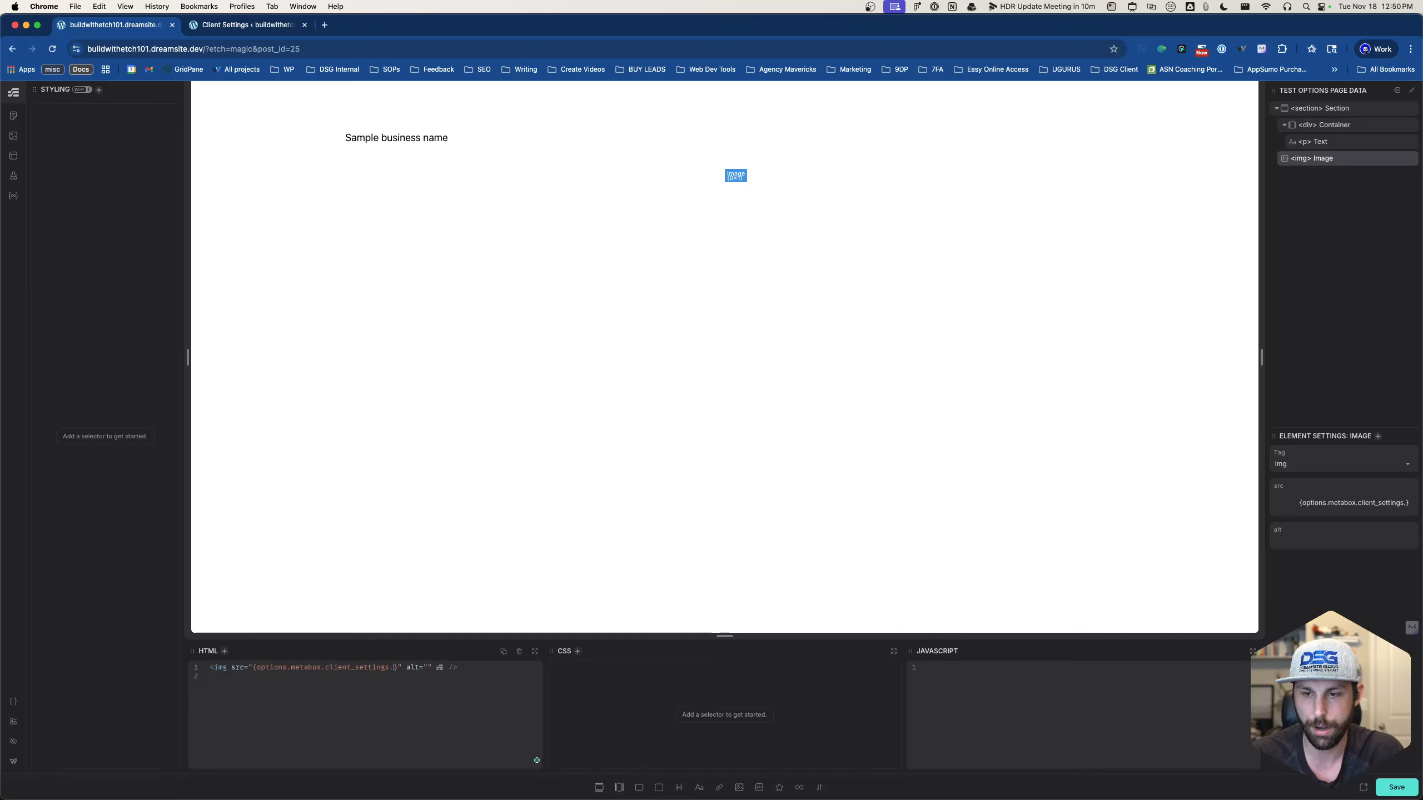
{"action": "key", "text": "super+v"}
{"action": "key", "text": "BackSpace"}
{"action": "key", "text": "BackSpace"}
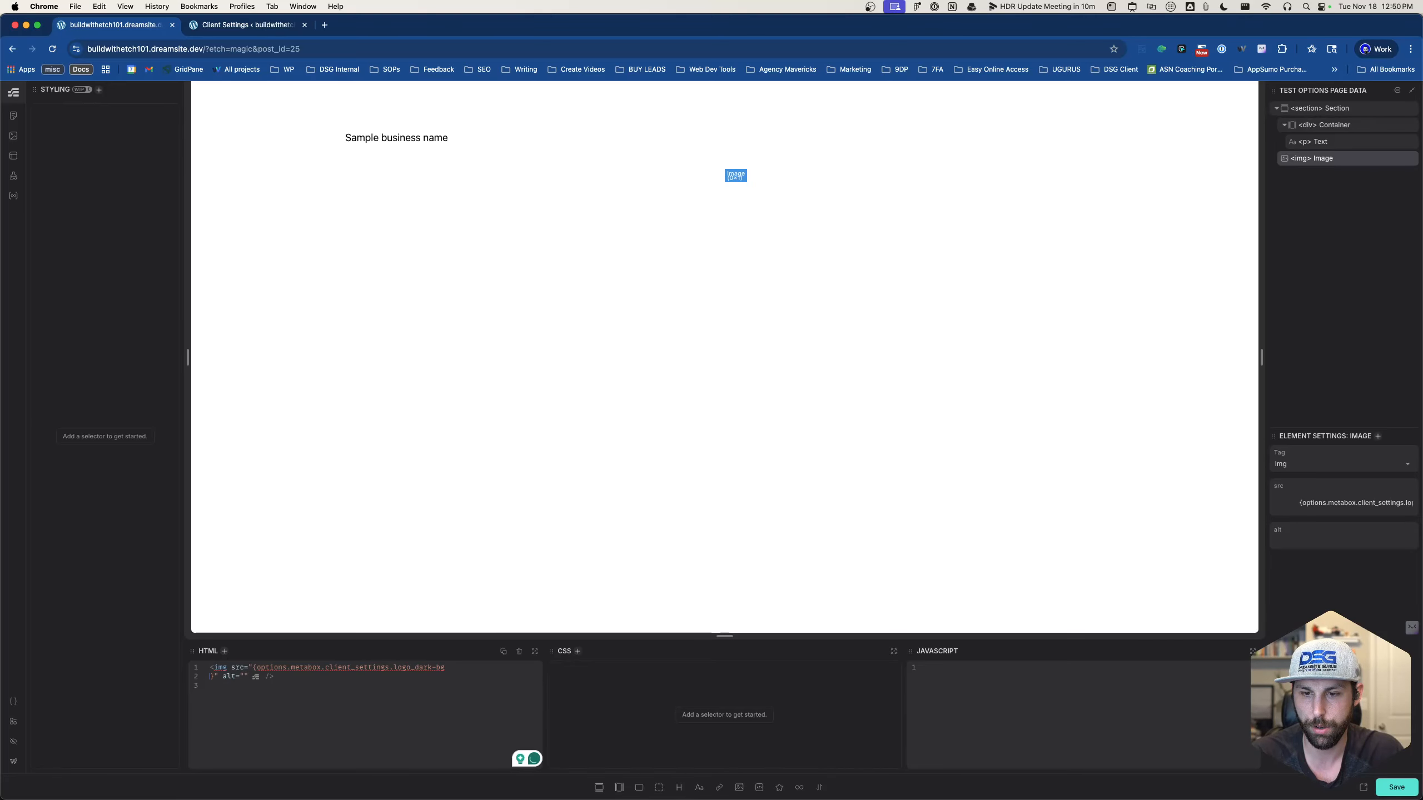
{"action": "type", "text": ".url}\" alt=\"\" />"}
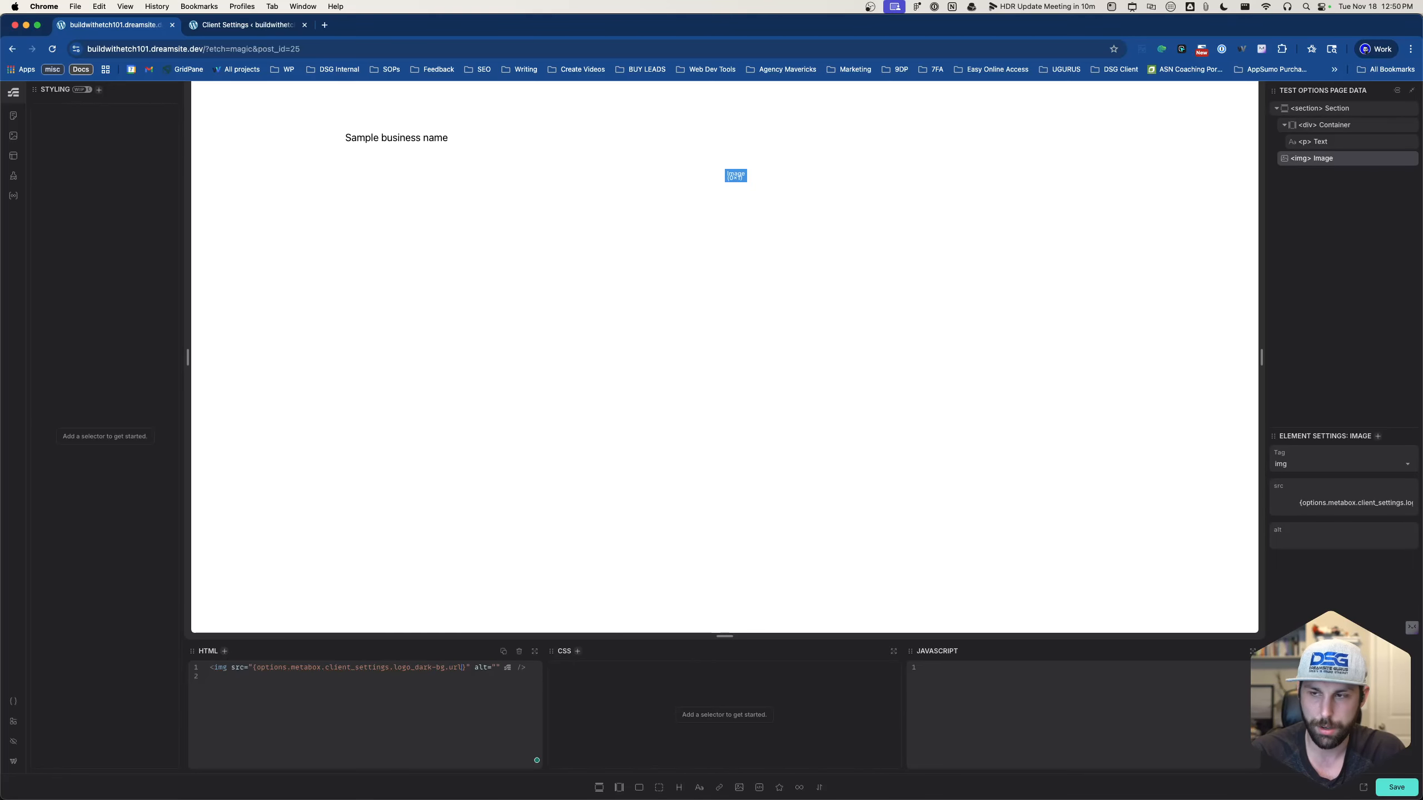
{"action": "left_click", "coordinate": [485, 691]}
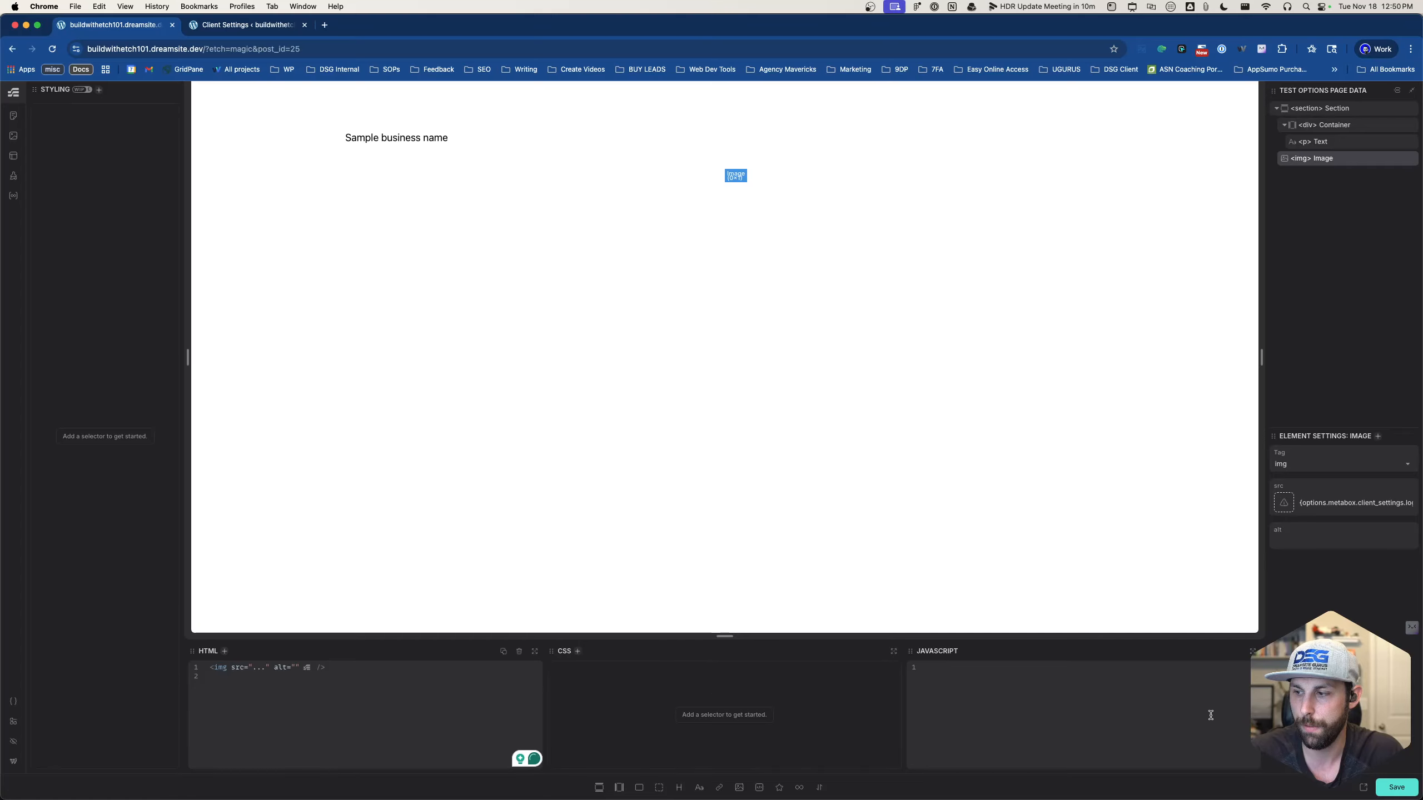
{"action": "left_click", "coordinate": [1387, 786]}
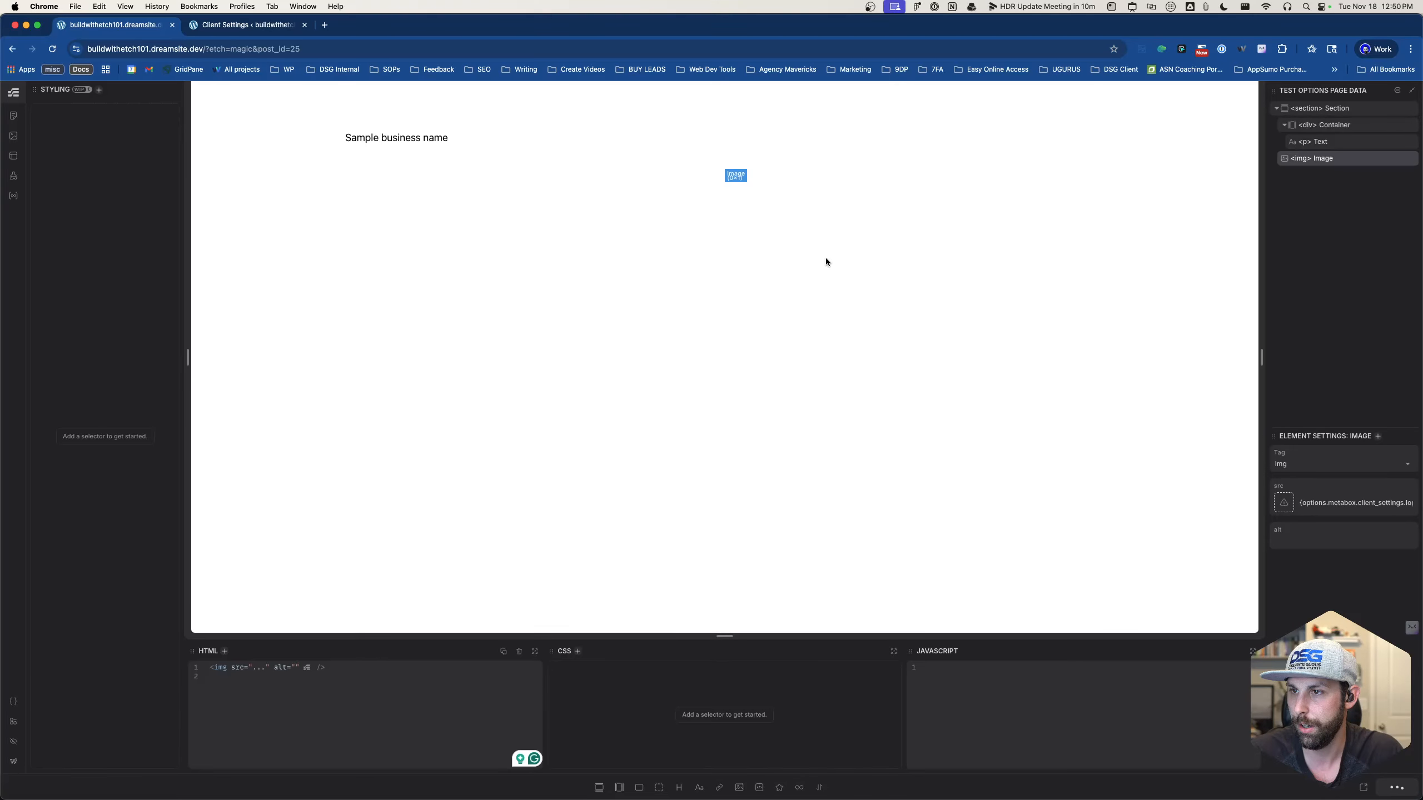
- Add an SVG element to the section and reopen the image's src expression
{"action": "left_click", "coordinate": [732, 175]}
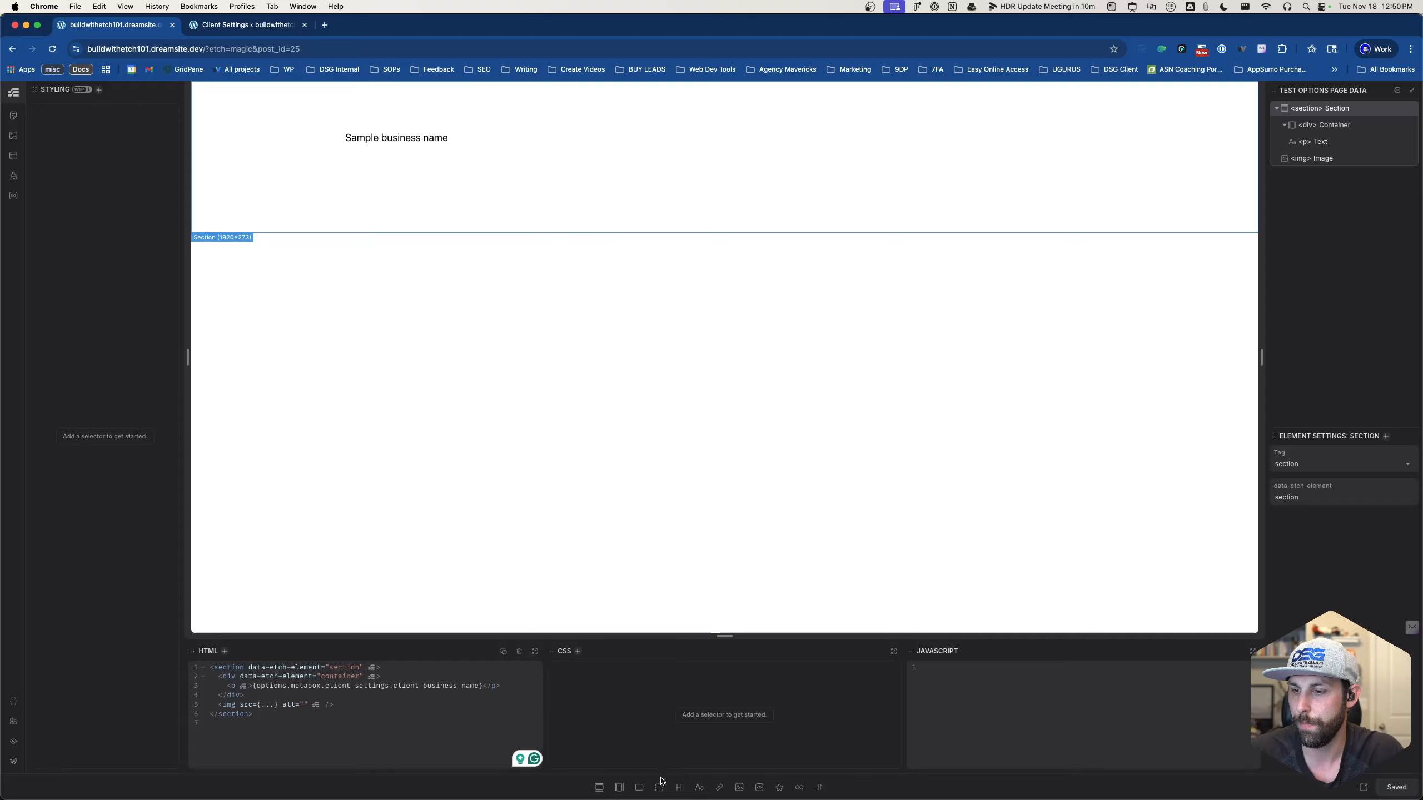
{"action": "left_click", "coordinate": [780, 789]}
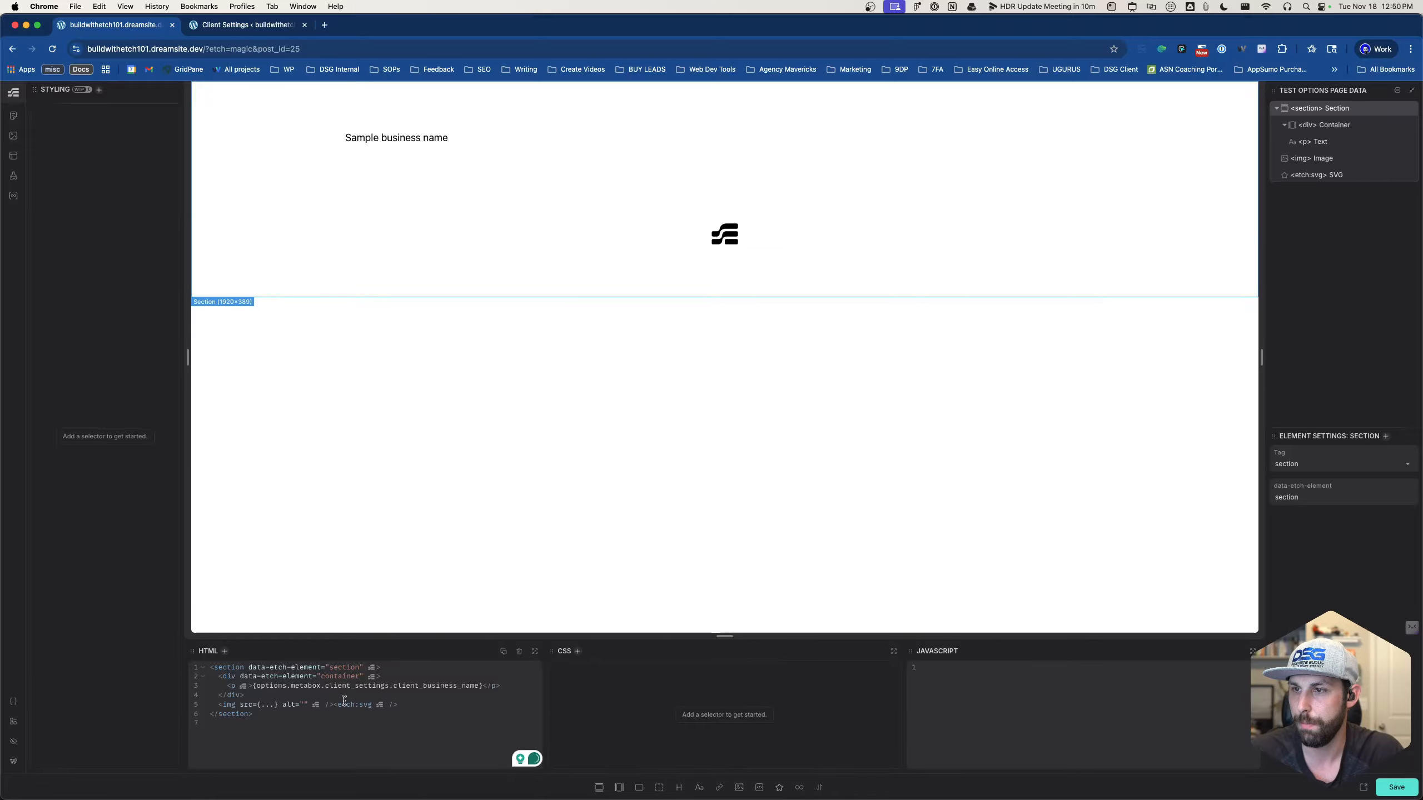
{"action": "type", "text": "options.metabox.client_settings.logo_dark-bg.url"}
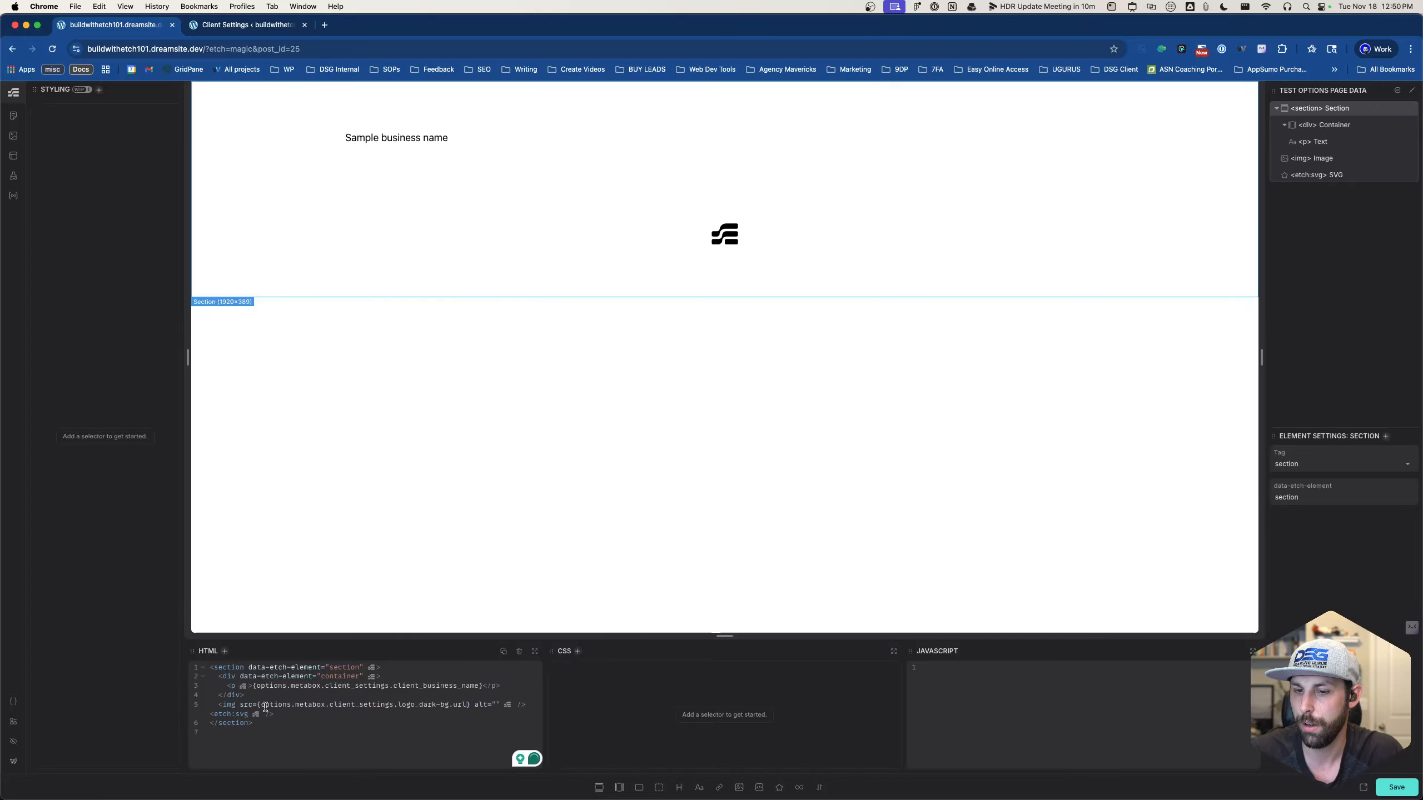
{"action": "left_click", "coordinate": [258, 704]}
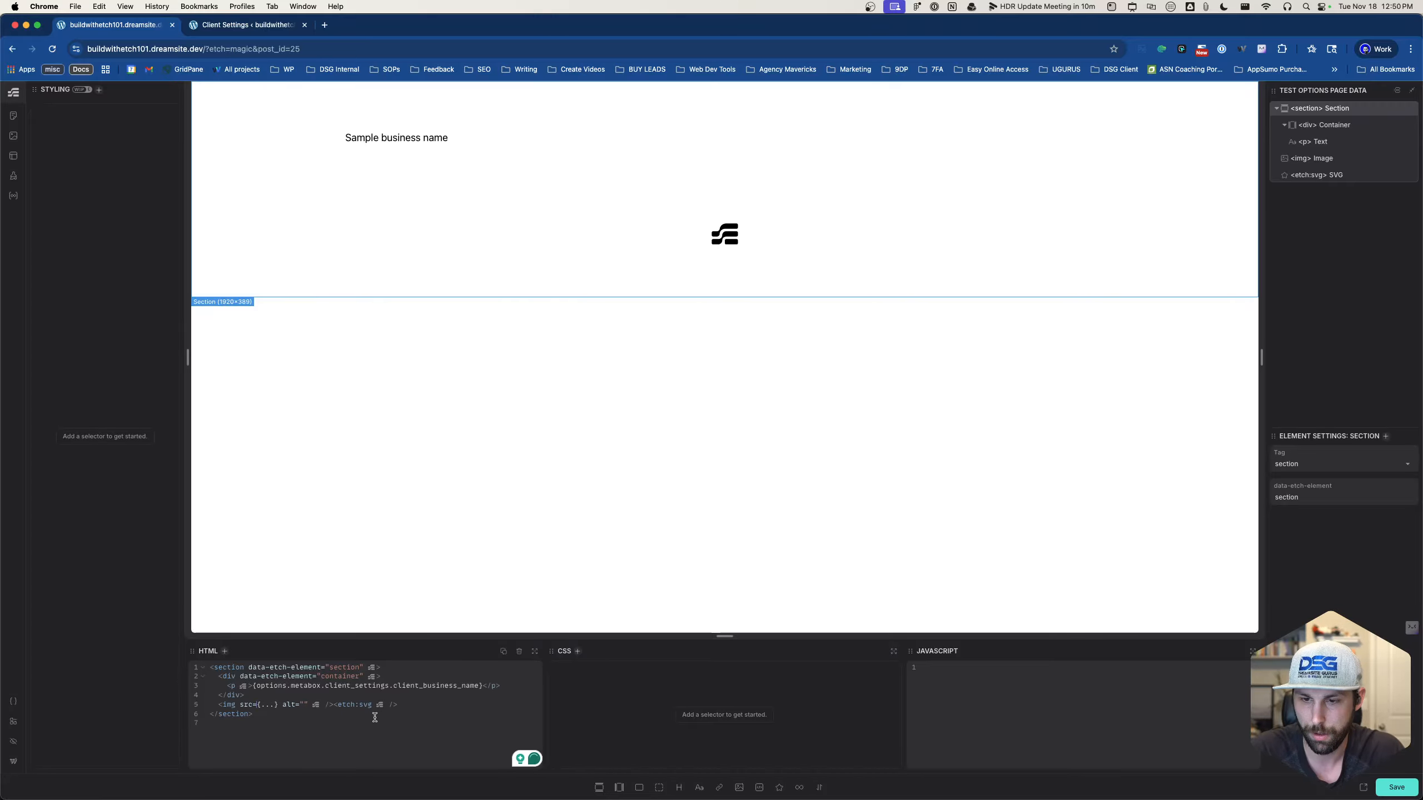
{"action": "left_click", "coordinate": [262, 705]}
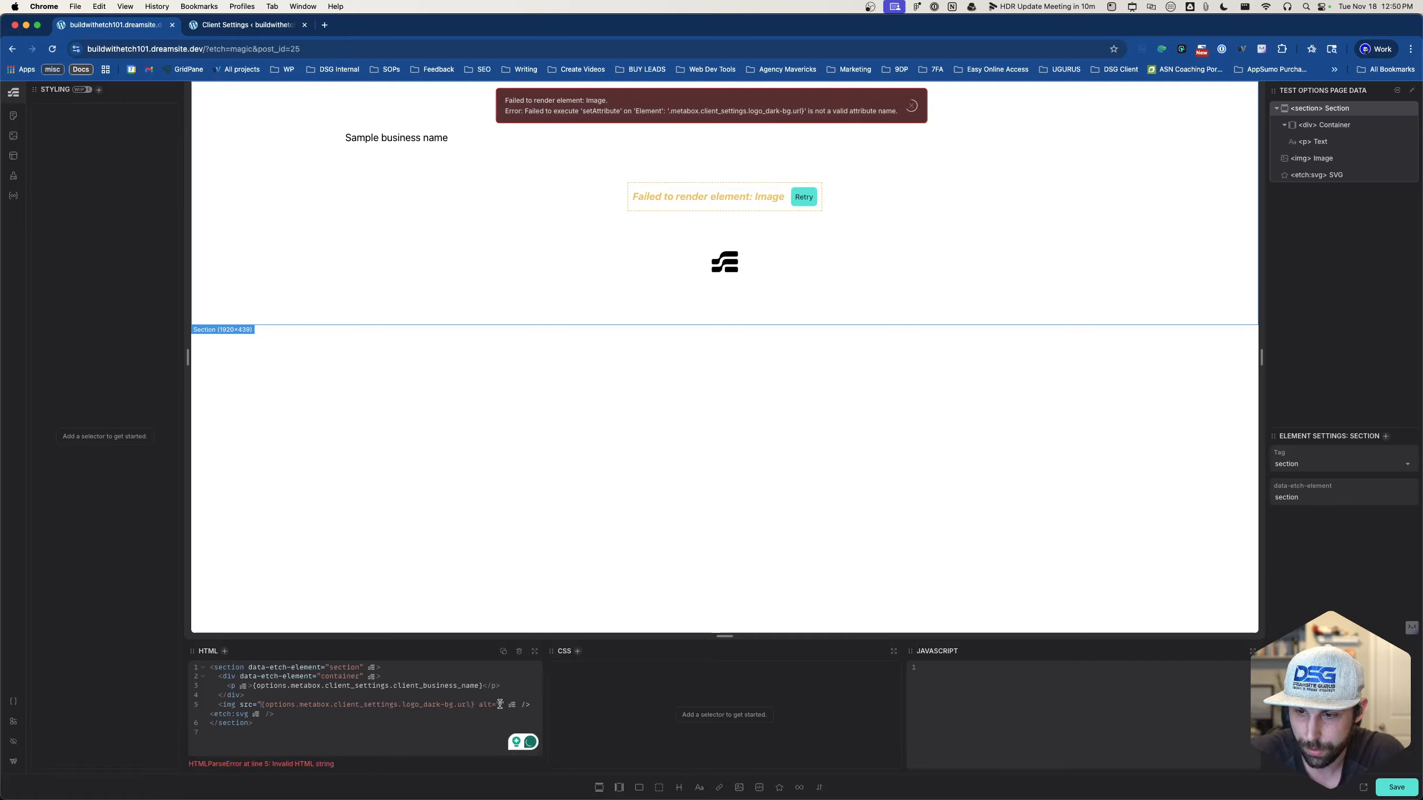
- Add the closing quote after the logo url tag in the img src, retry rendering, and save
{"action": "left_click", "coordinate": [474, 705]}
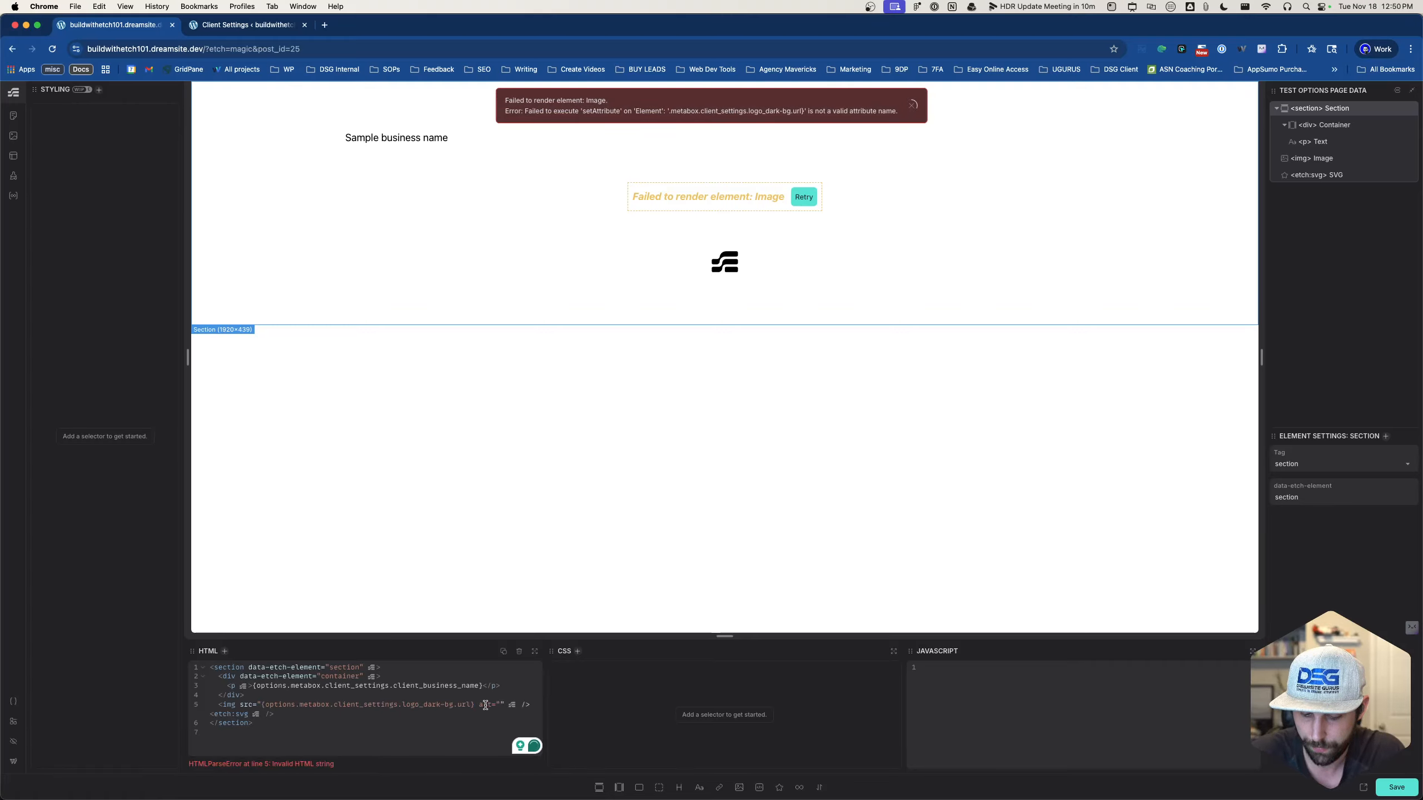
{"action": "type", "text": "\"...\""}
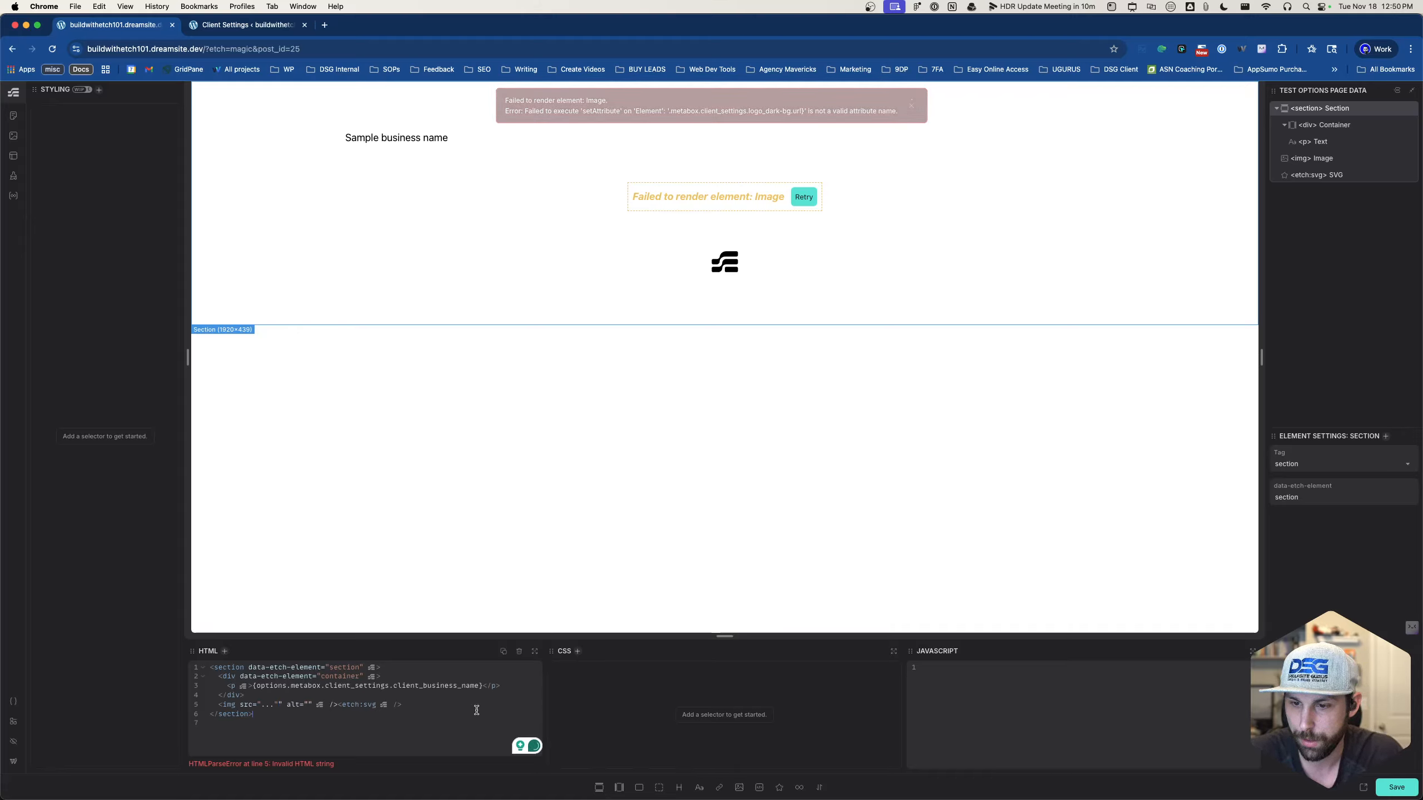
{"action": "left_click", "coordinate": [802, 197]}
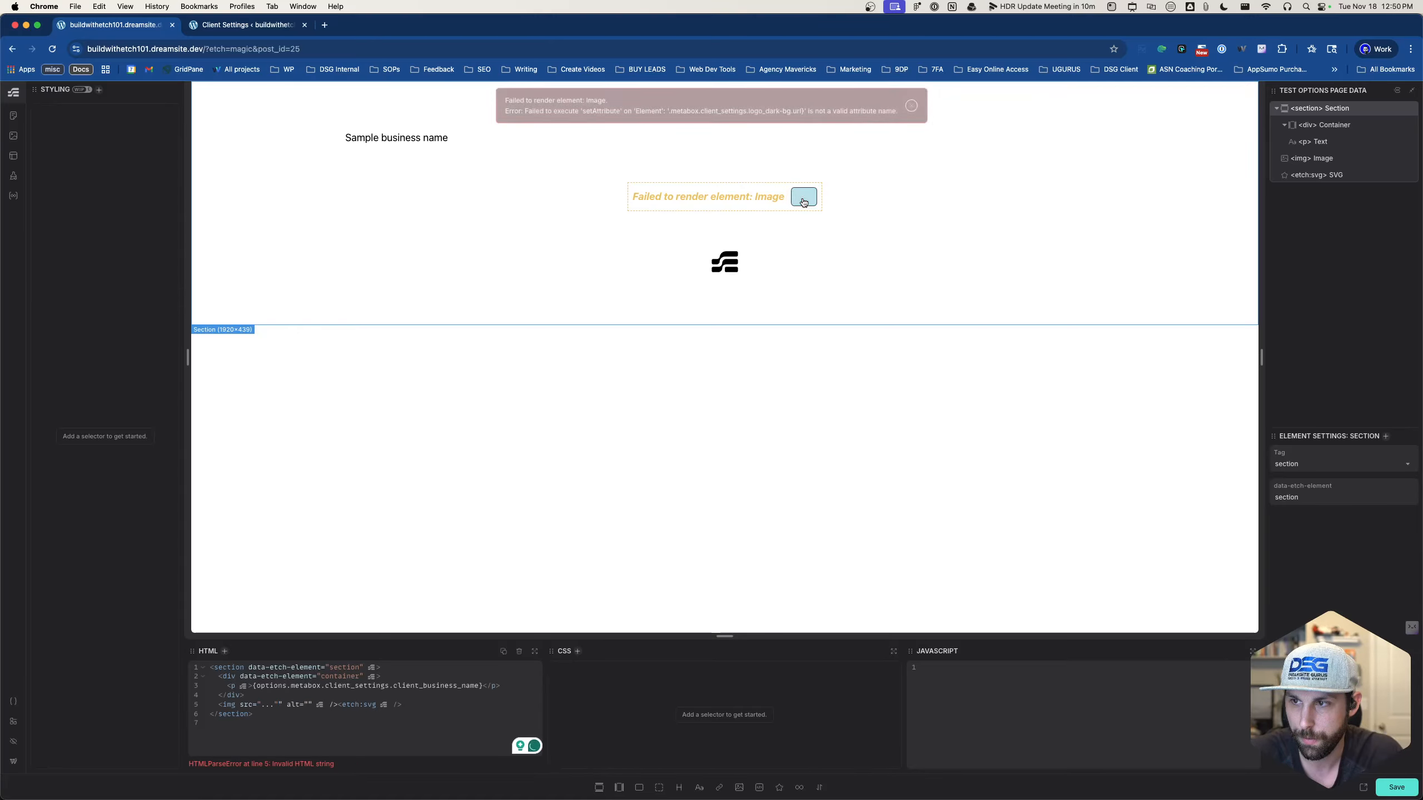
{"action": "left_click", "coordinate": [1397, 790]}
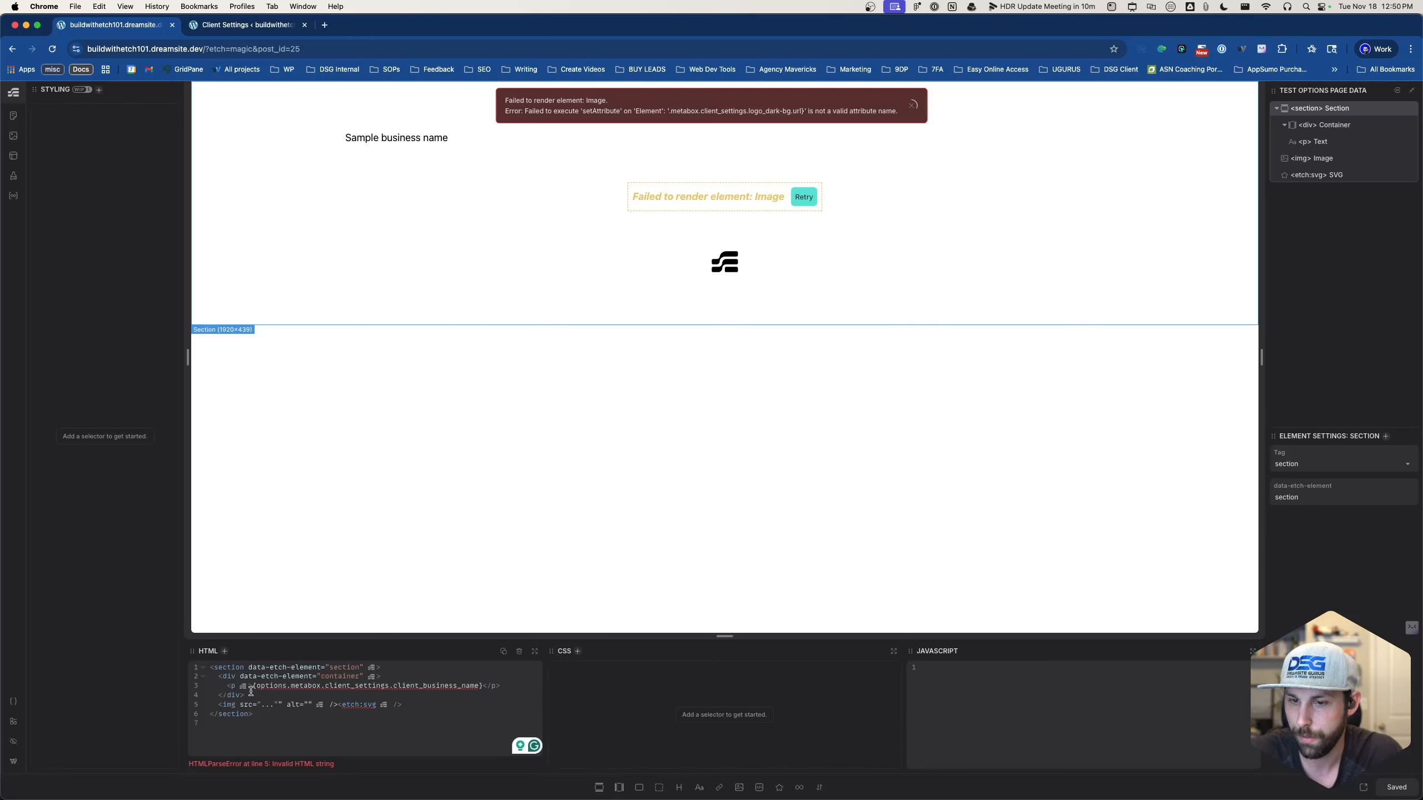
{"action": "left_click", "coordinate": [265, 705]}
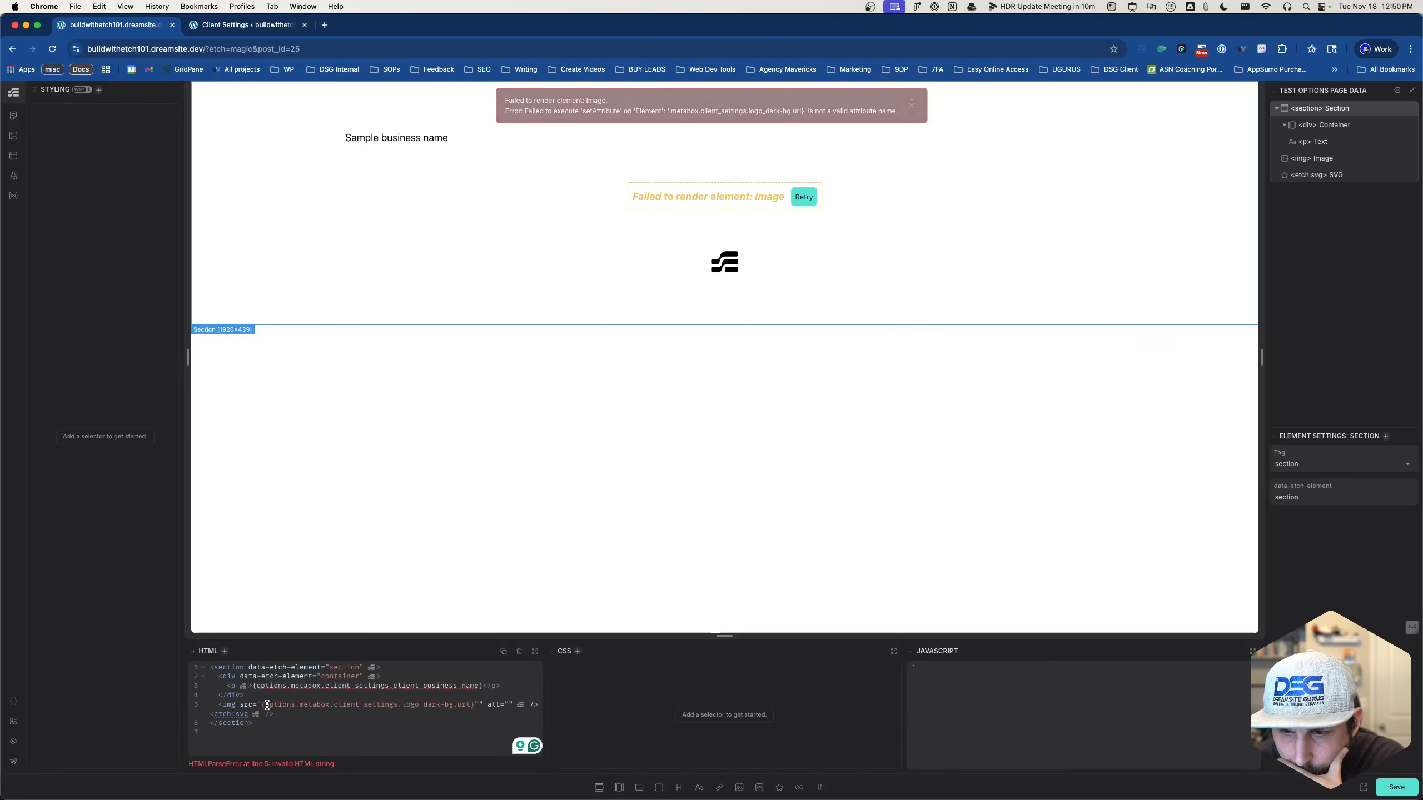
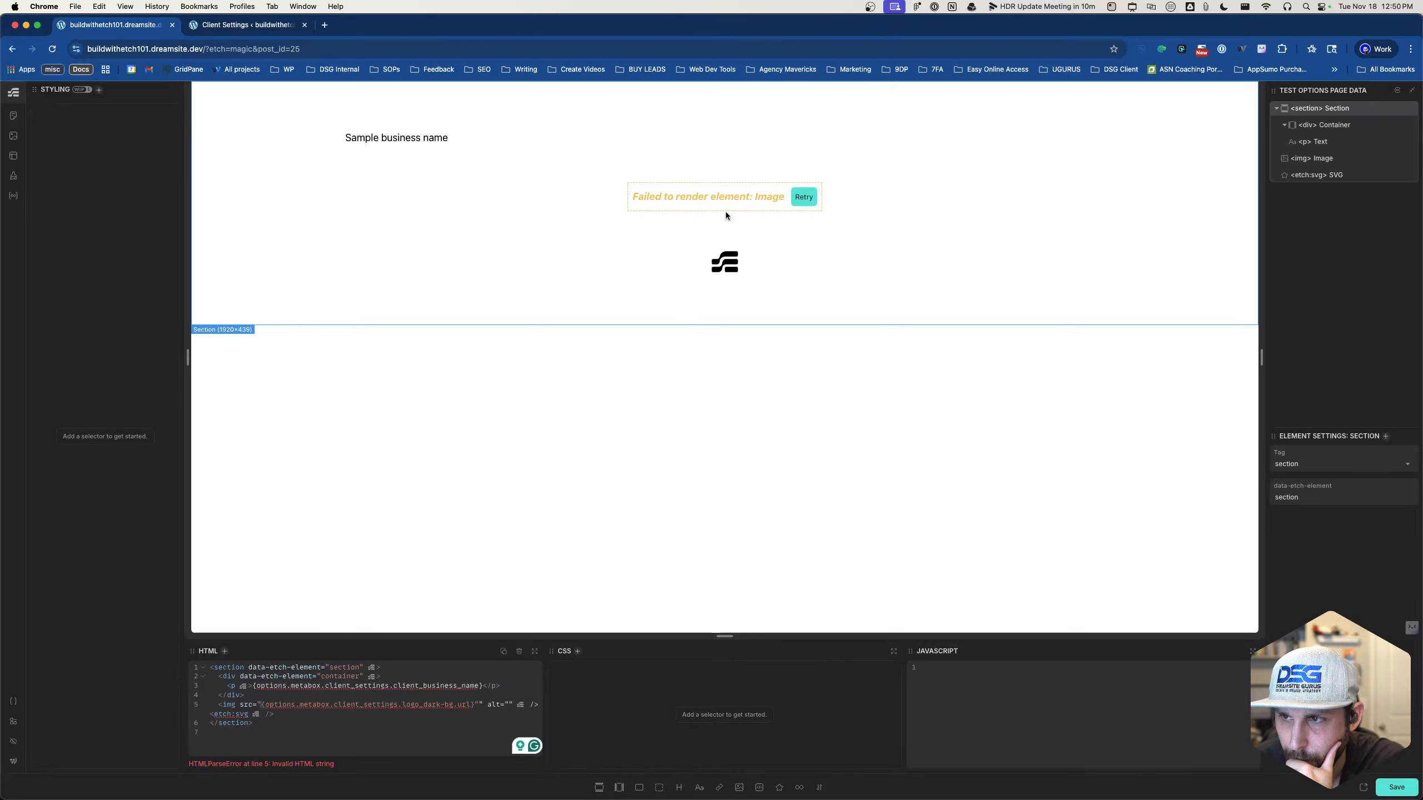
- Switch from the Etch editor to the WordPress Client Settings admin tab
{"action": "left_click", "coordinate": [252, 24]}
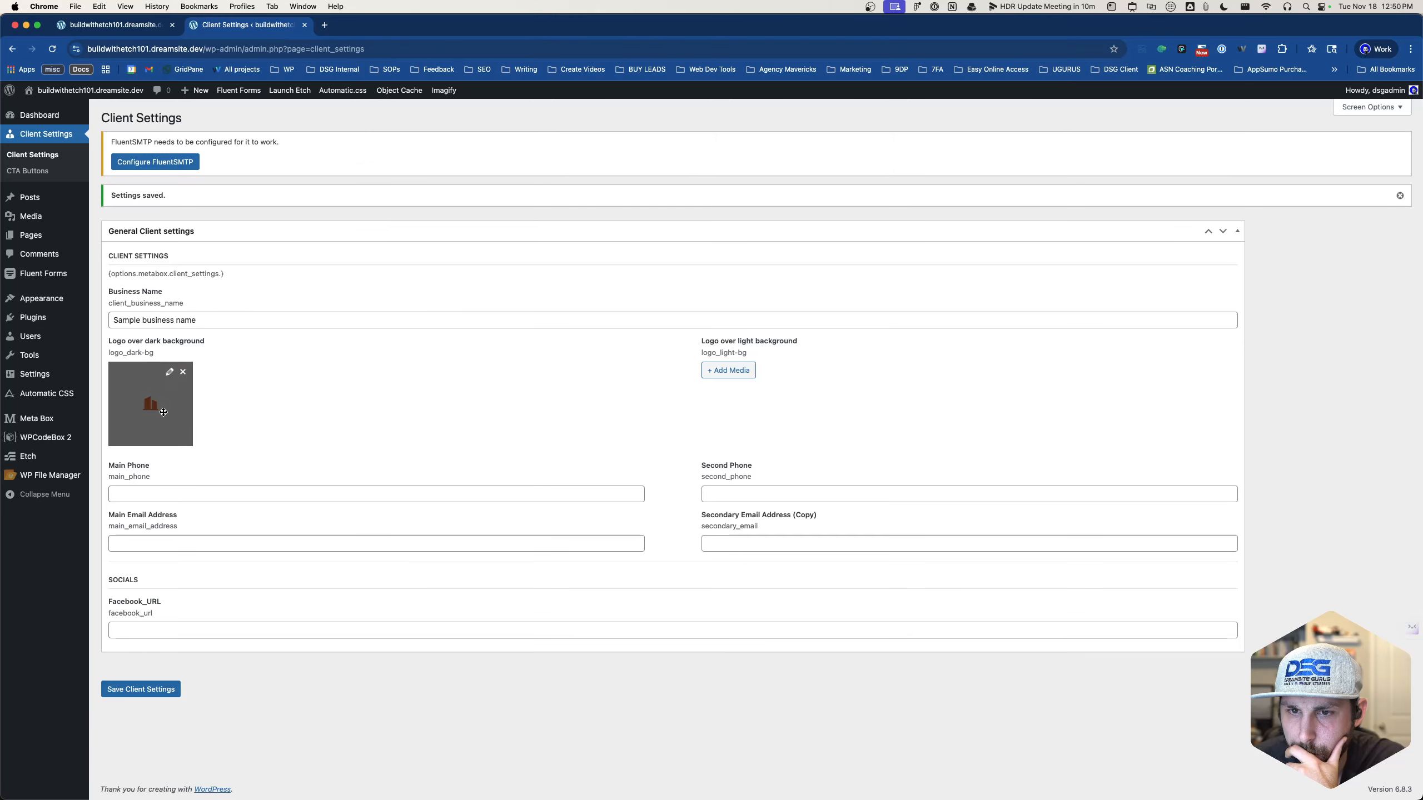
- Remove the current dark-background logo and browse the Media Library for a replacement
{"action": "left_click", "coordinate": [183, 381]}
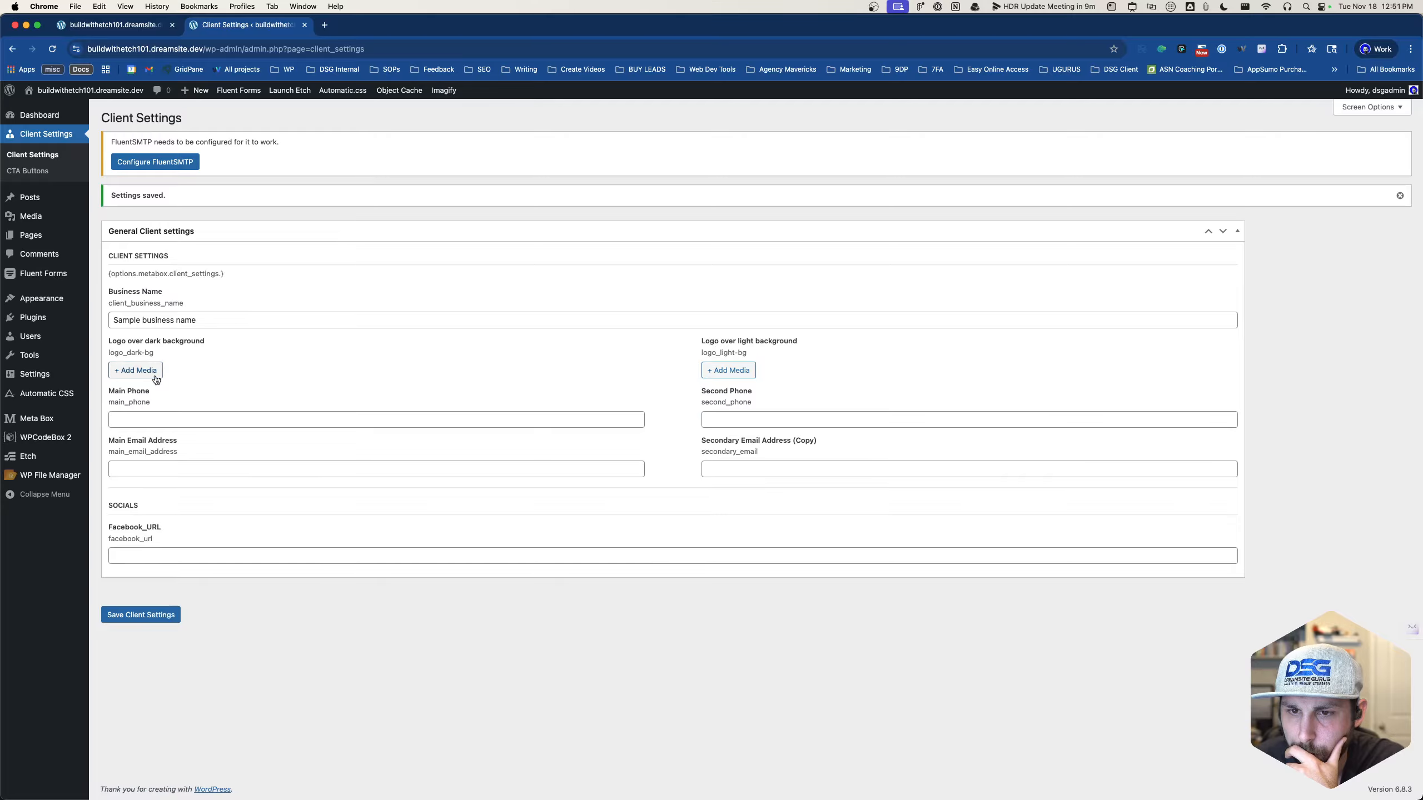
{"action": "left_click", "coordinate": [121, 371]}
{"action": "left_click", "coordinate": [94, 234]}
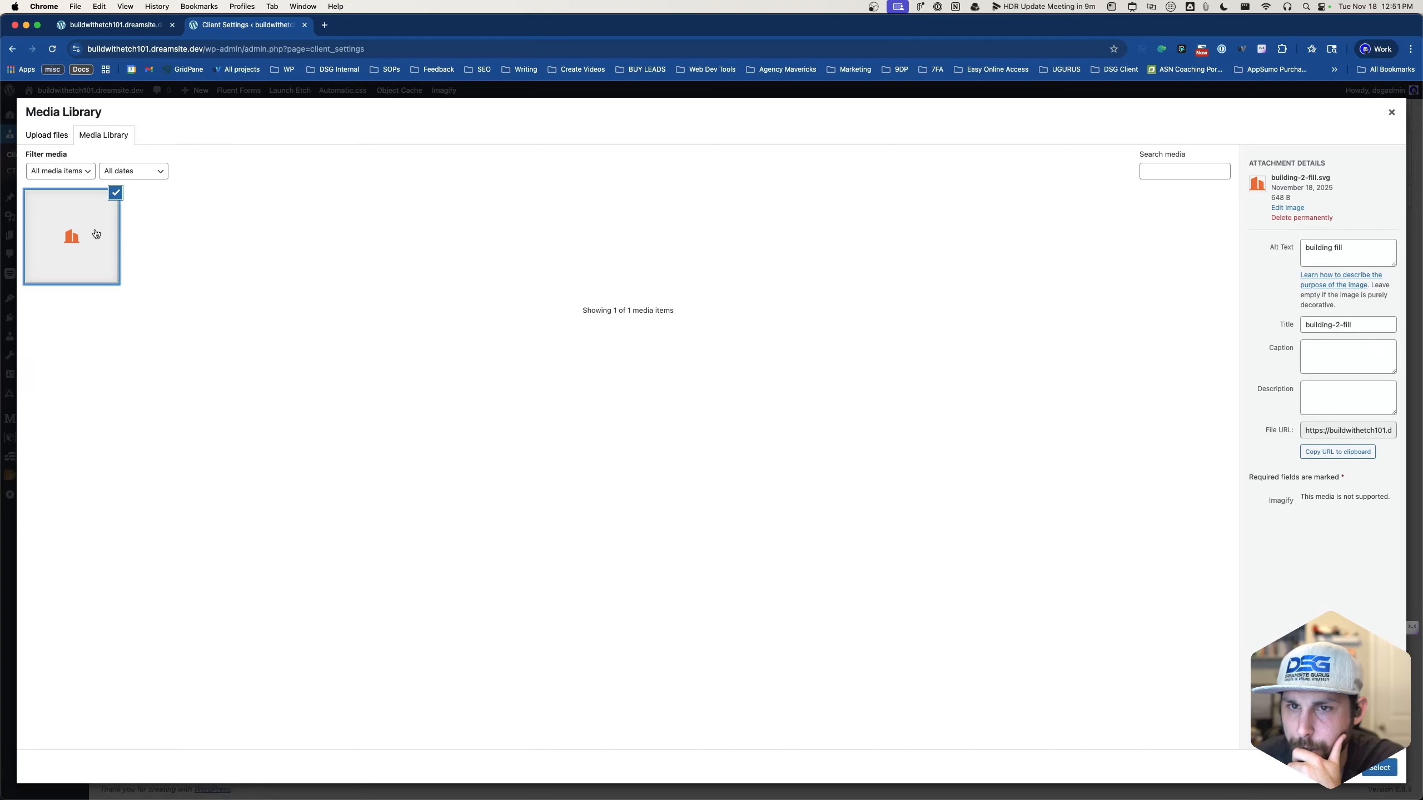
{"action": "left_click", "coordinate": [1347, 429]}
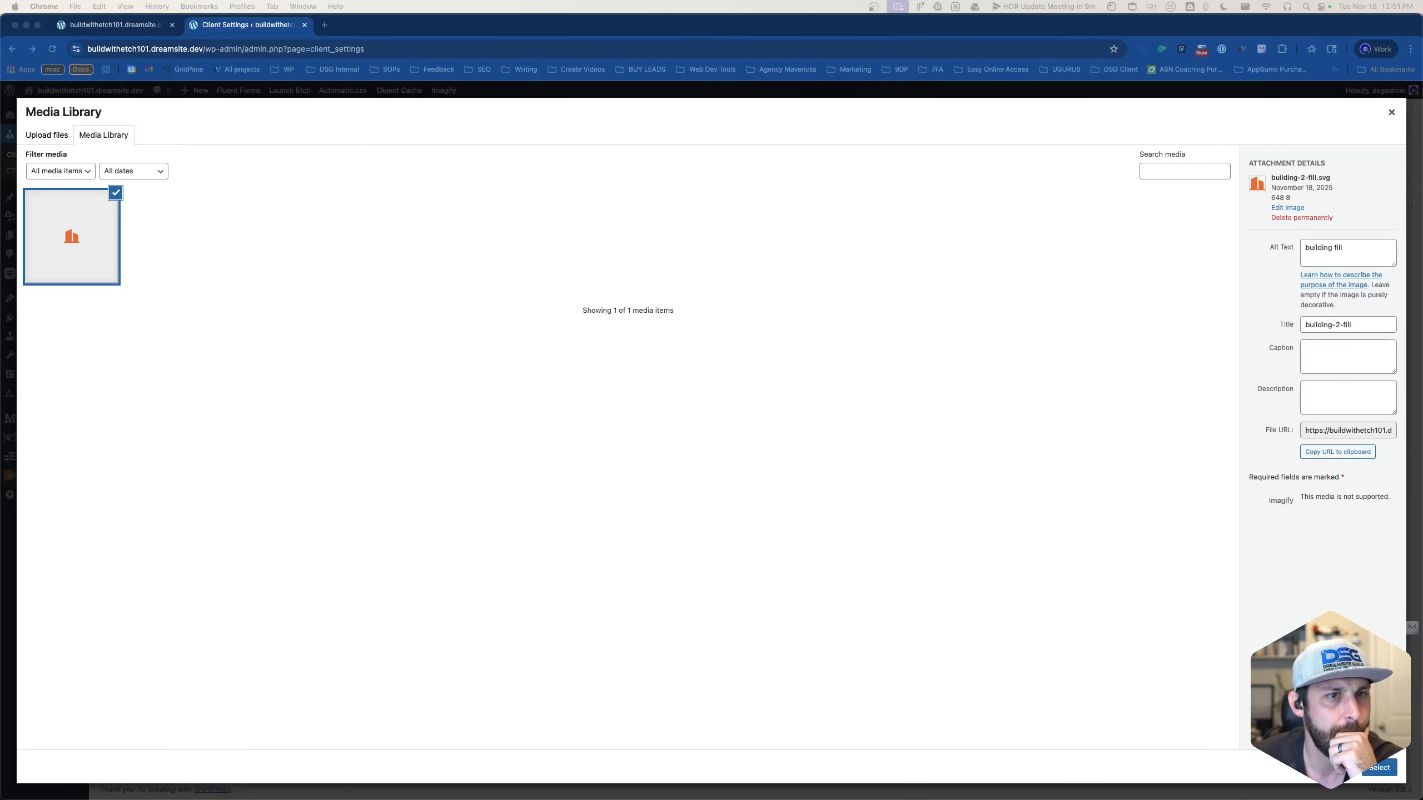
- Upload guy-wearing-hardhat-optimised.png as the dark-background logo and save Client Settings
{"action": "left_click_drag", "start_coordinate": [0, 269], "coordinate": [661, 263]}
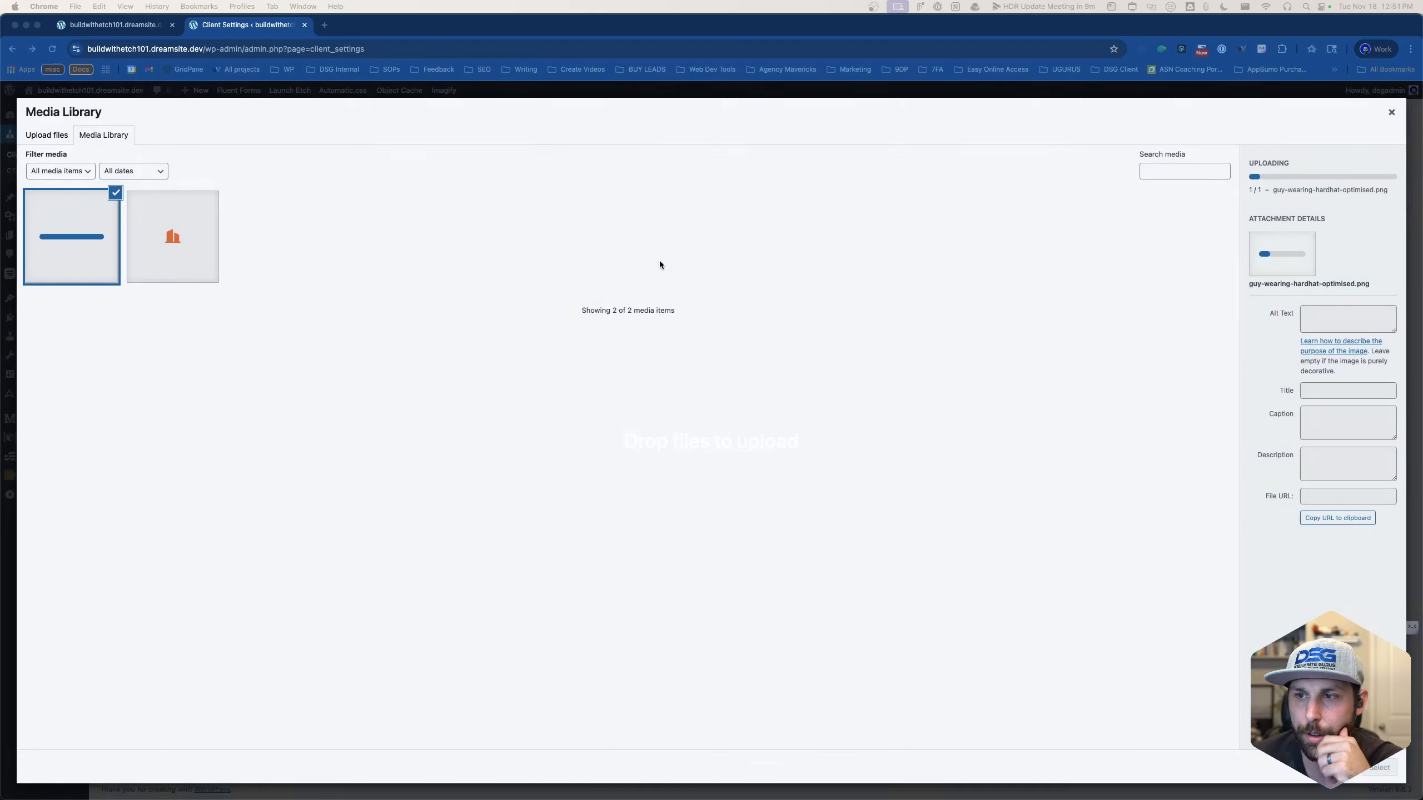
{"action": "left_click", "coordinate": [90, 254]}
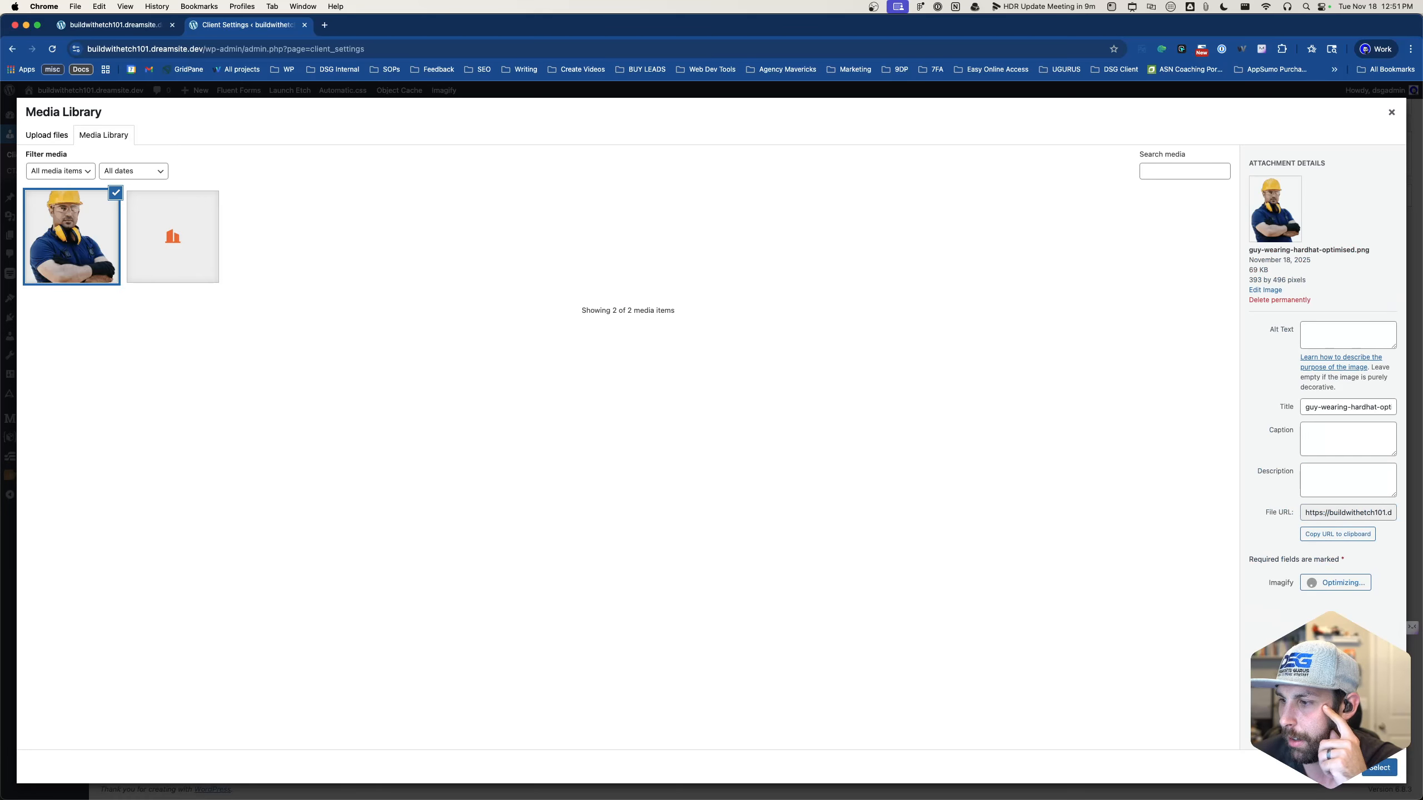
{"action": "left_click", "coordinate": [1378, 767]}
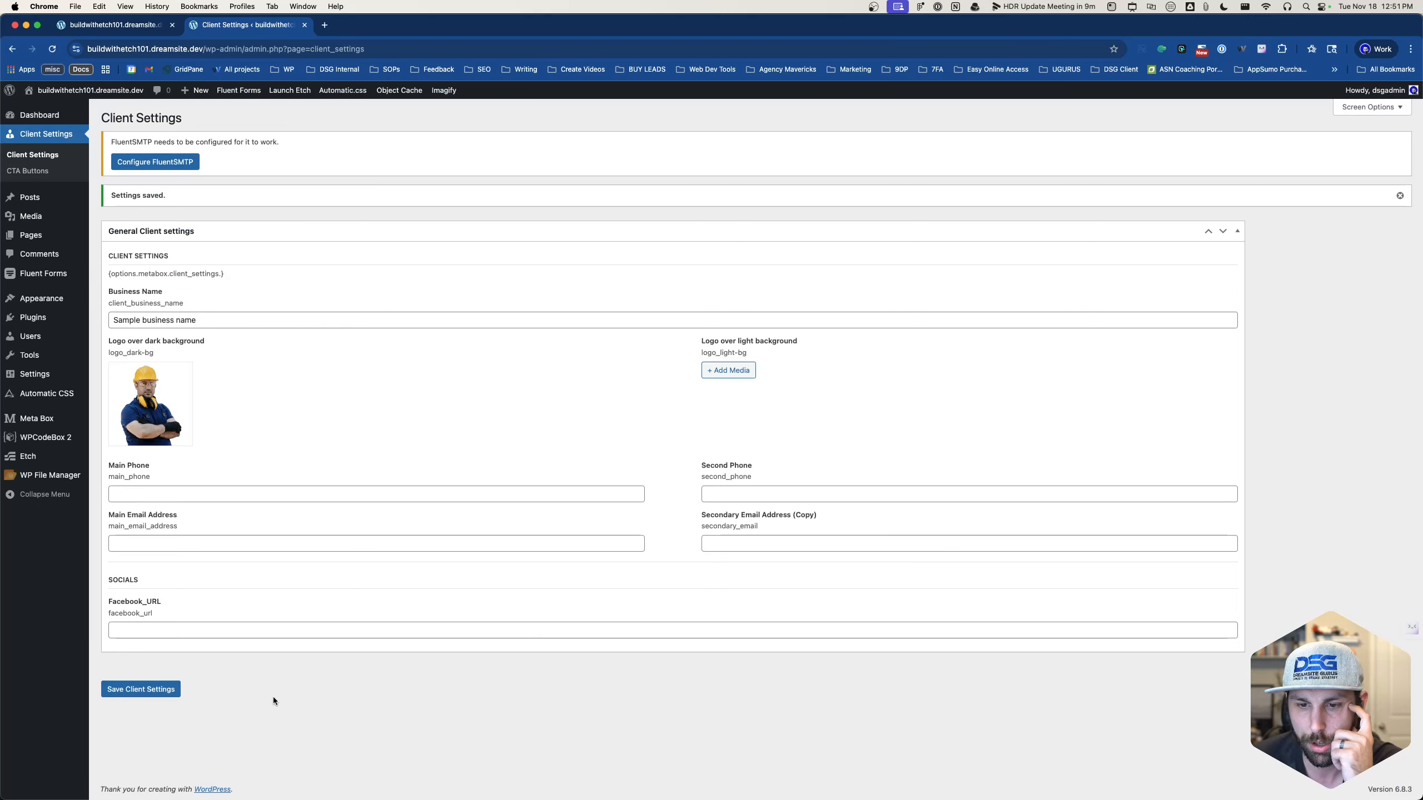
{"action": "left_click", "coordinate": [160, 689]}
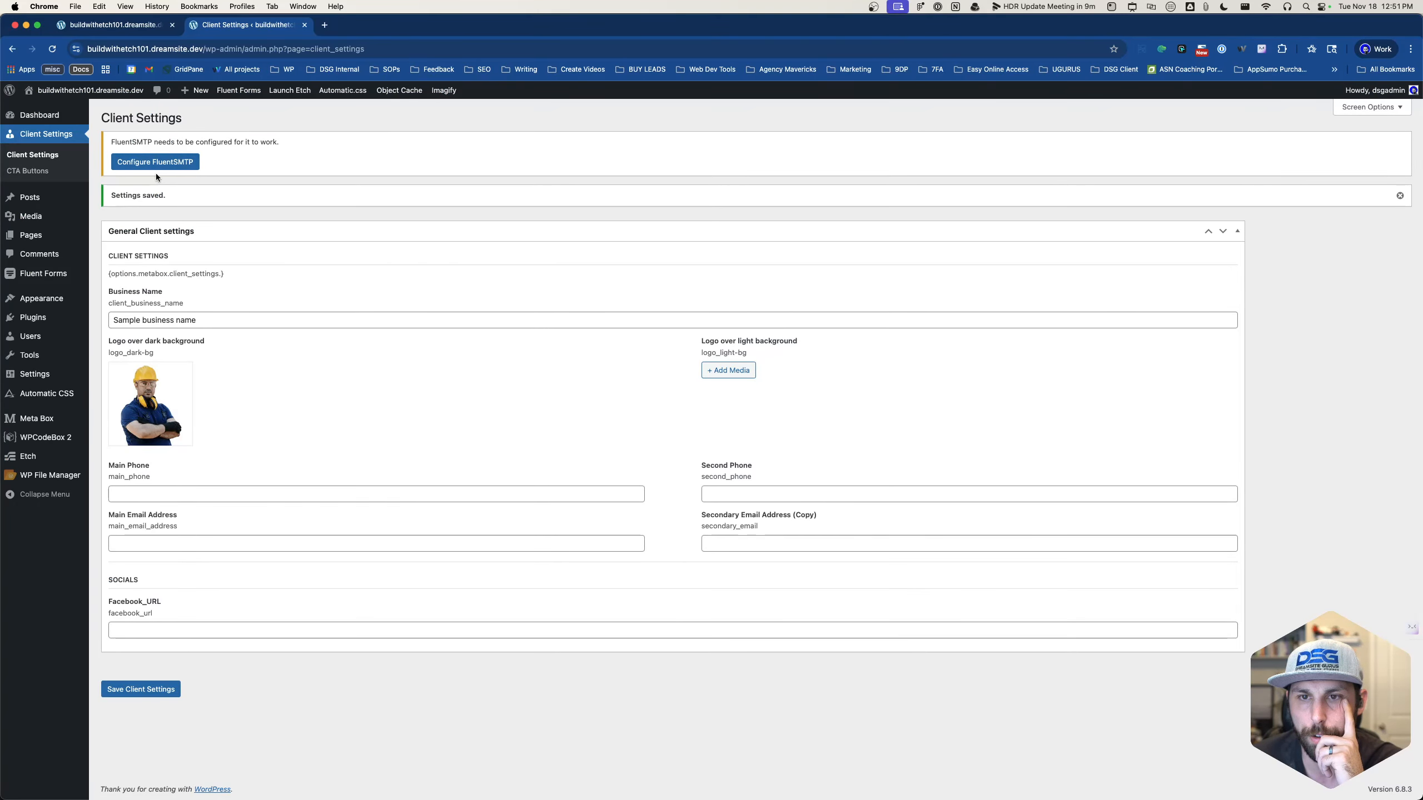
{"action": "left_click_drag", "start_coordinate": [108, 275], "coordinate": [266, 285]}
{"action": "left_click", "coordinate": [273, 274]}
- Return to Etch, reload the builder and reselect the section's code
{"action": "left_click", "coordinate": [126, 26]}
{"action": "left_click", "coordinate": [385, 723]}
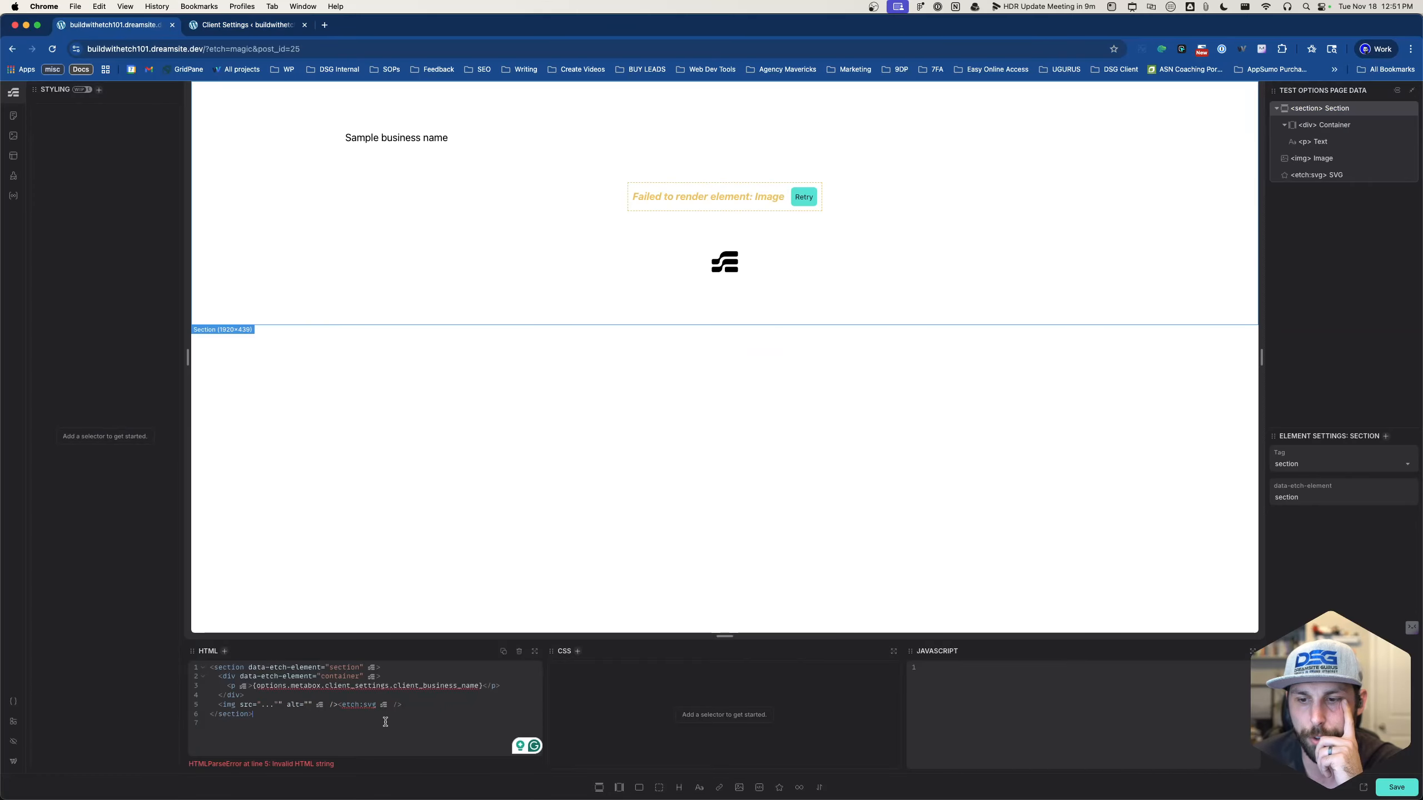
{"action": "left_click", "coordinate": [1389, 787]}
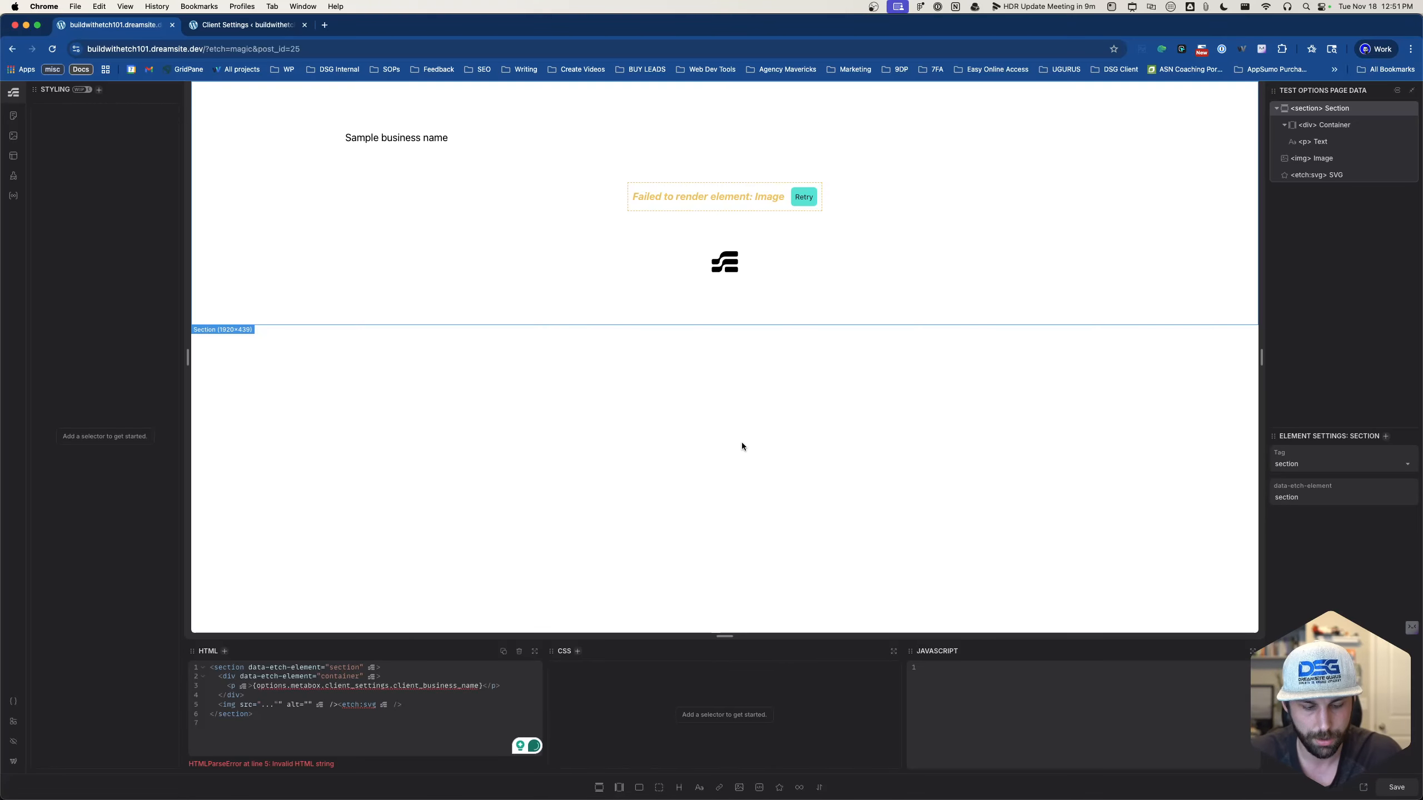
{"action": "key", "text": "super+r"}
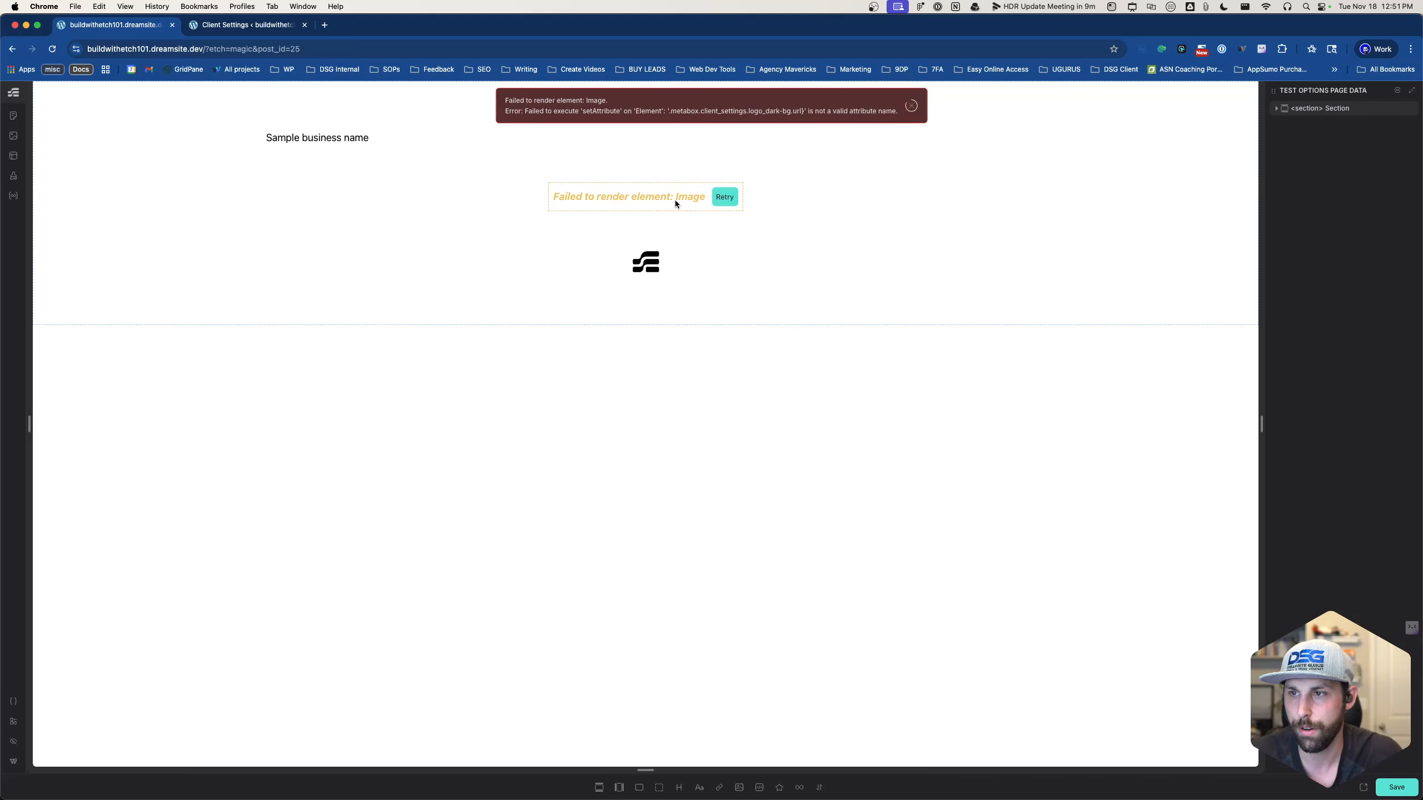
{"action": "left_click", "coordinate": [674, 200]}
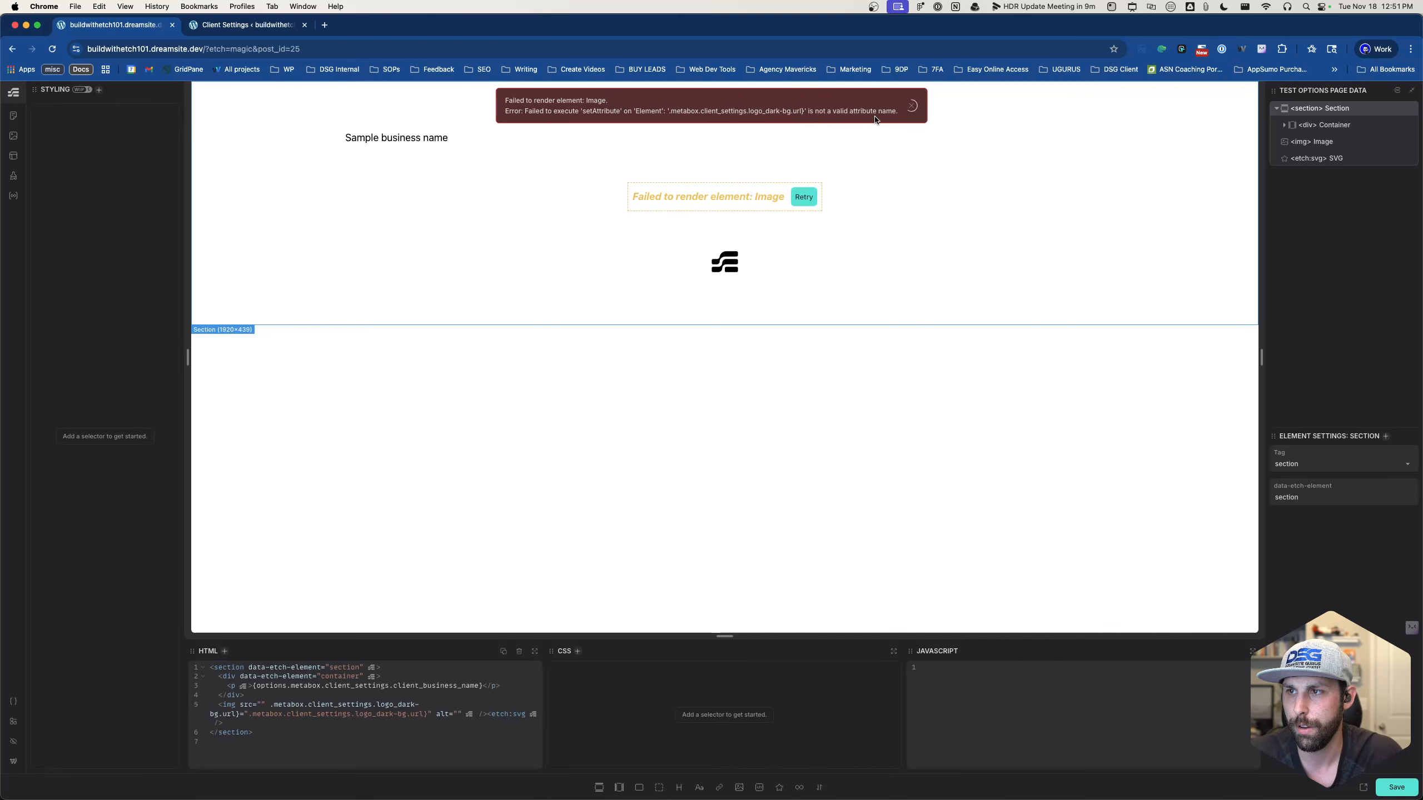
- Fix the image src to {options.metabox.client_settings.logo_dark-bg.url} with curly braces and save the page
{"action": "left_click", "coordinate": [270, 705]}
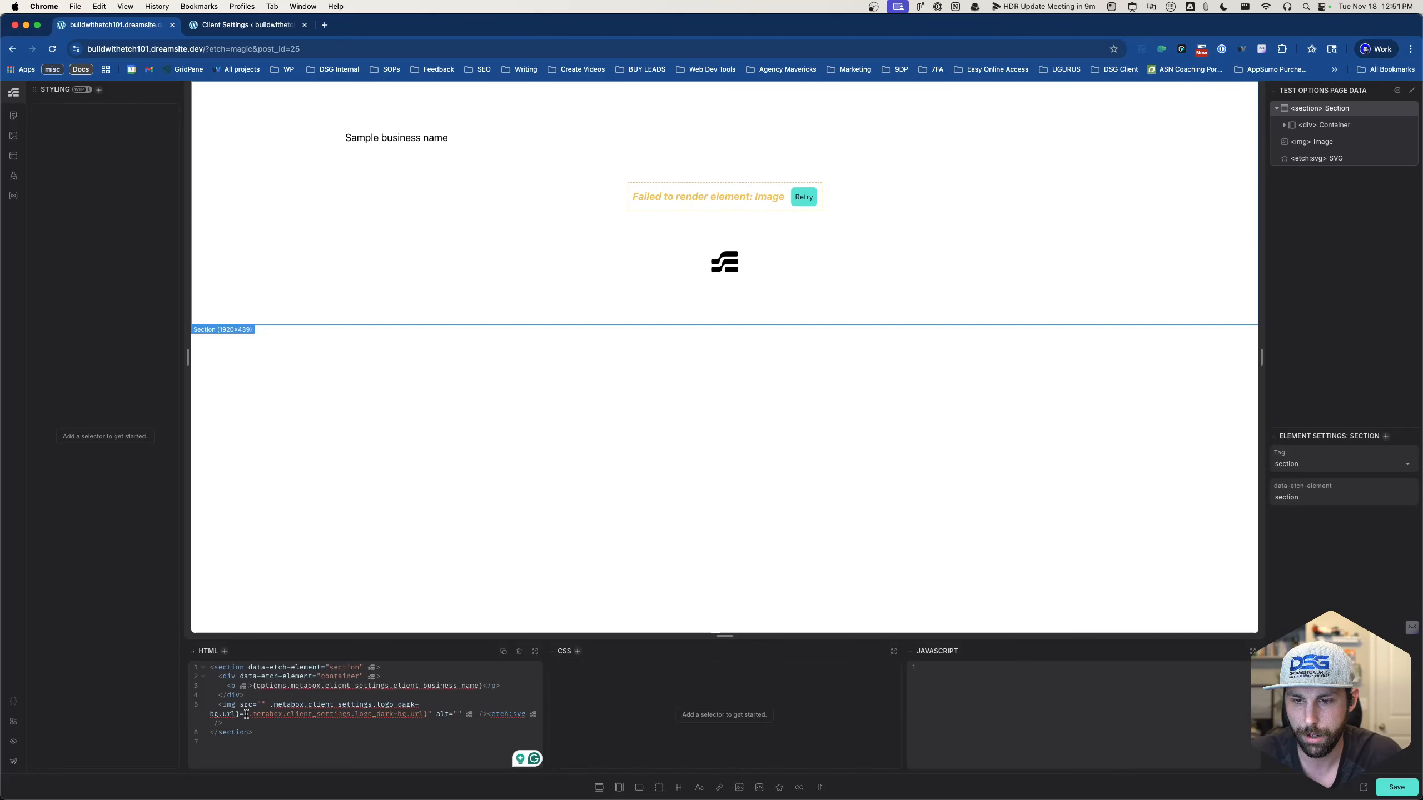
{"action": "left_click", "coordinate": [263, 704]}
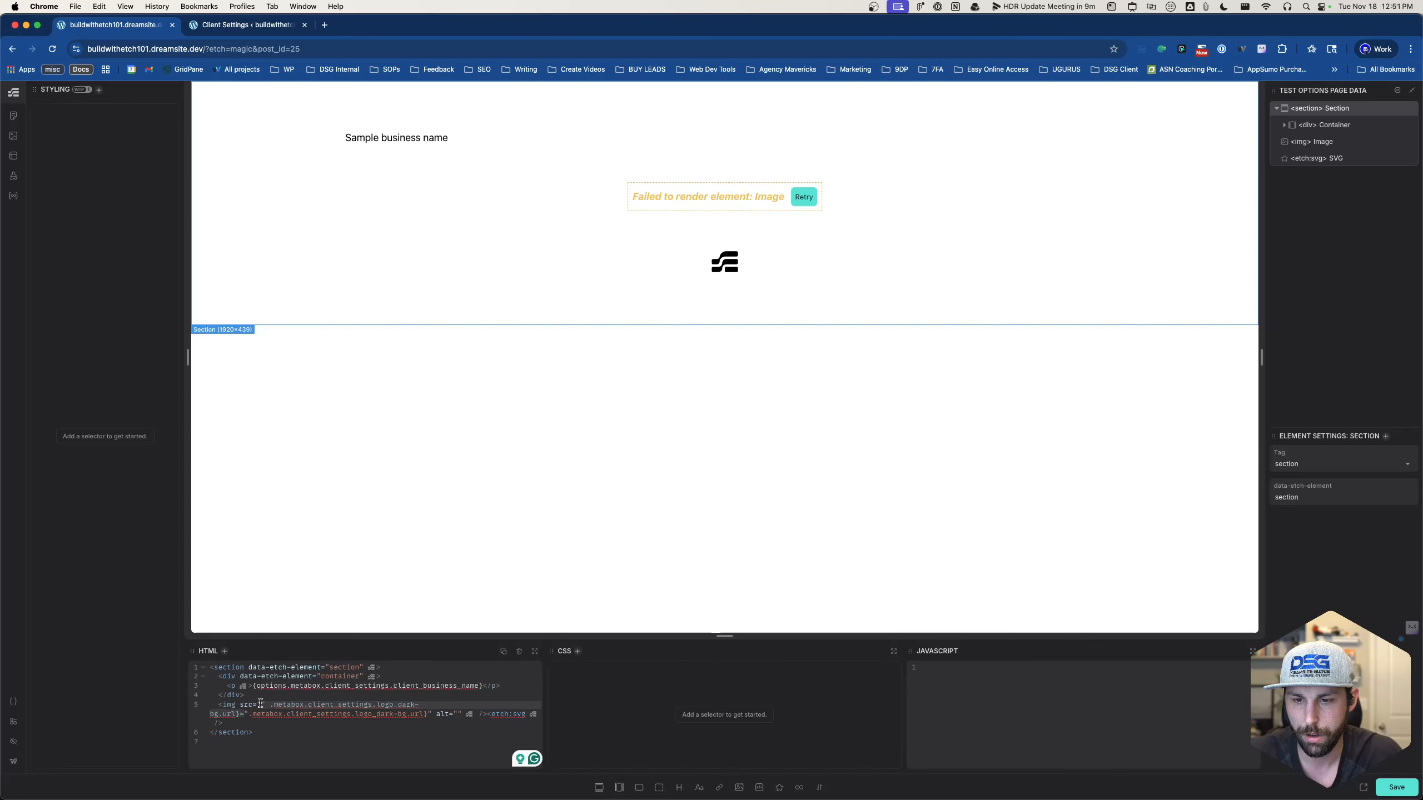
{"action": "key", "text": "BackSpace"}
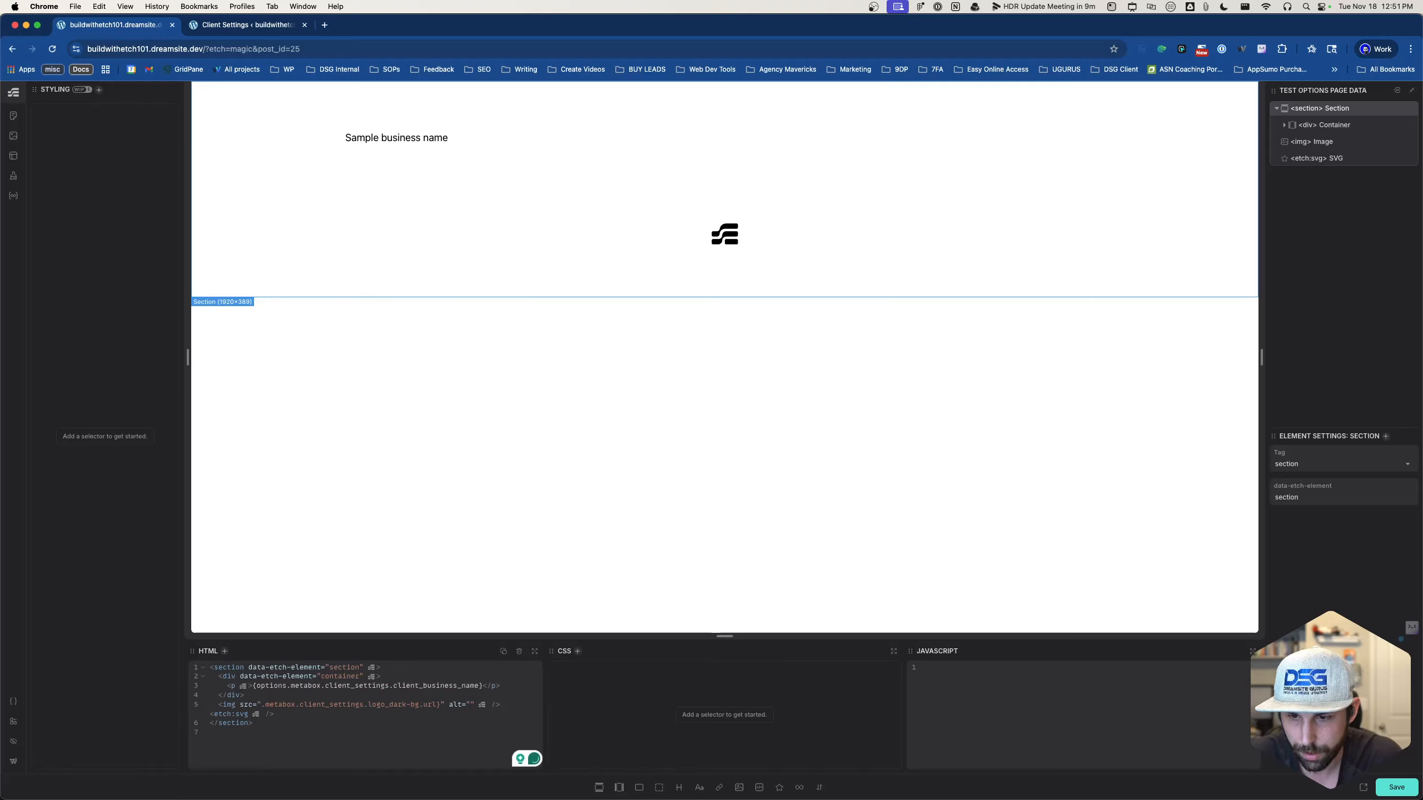
{"action": "type", "text": "{options"}
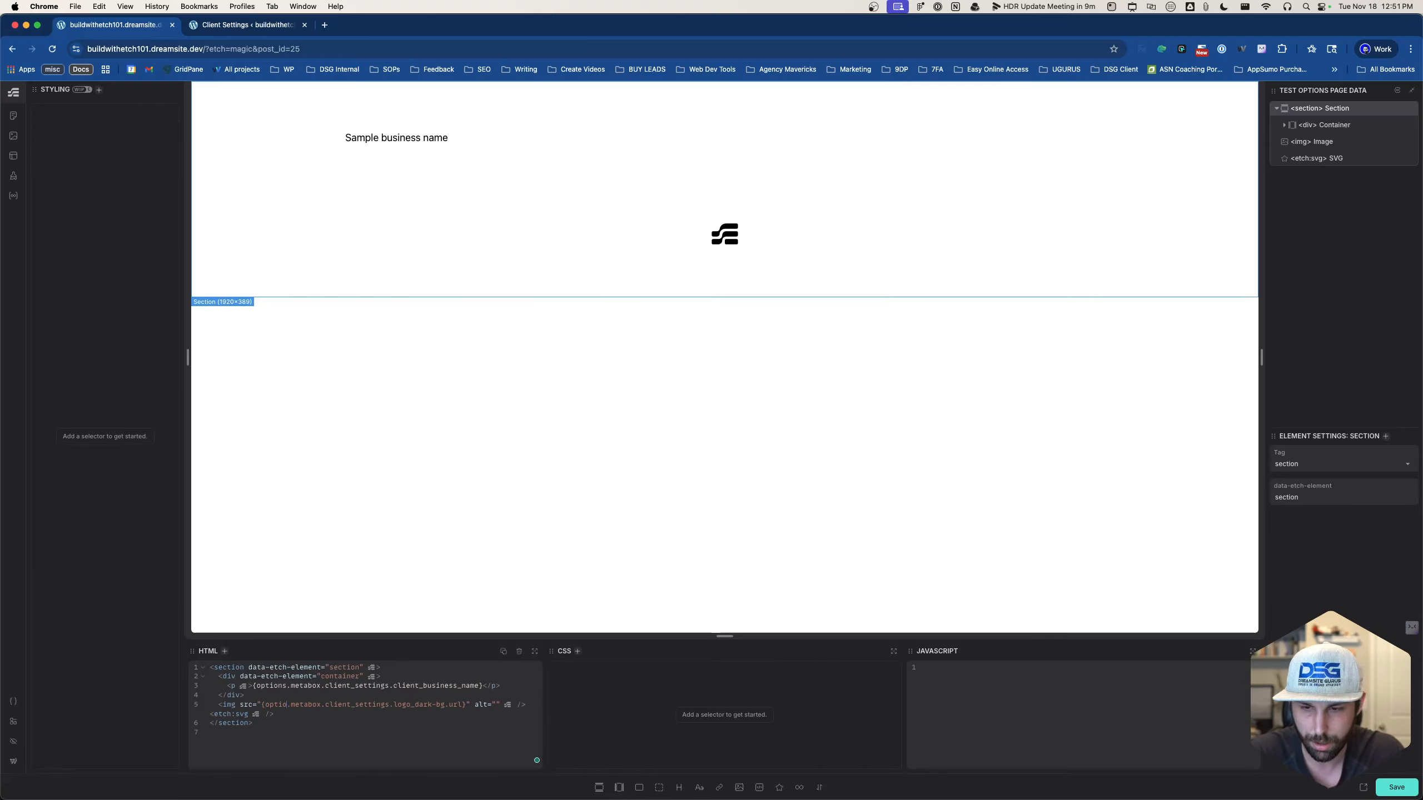
{"action": "left_click", "coordinate": [1389, 784]}
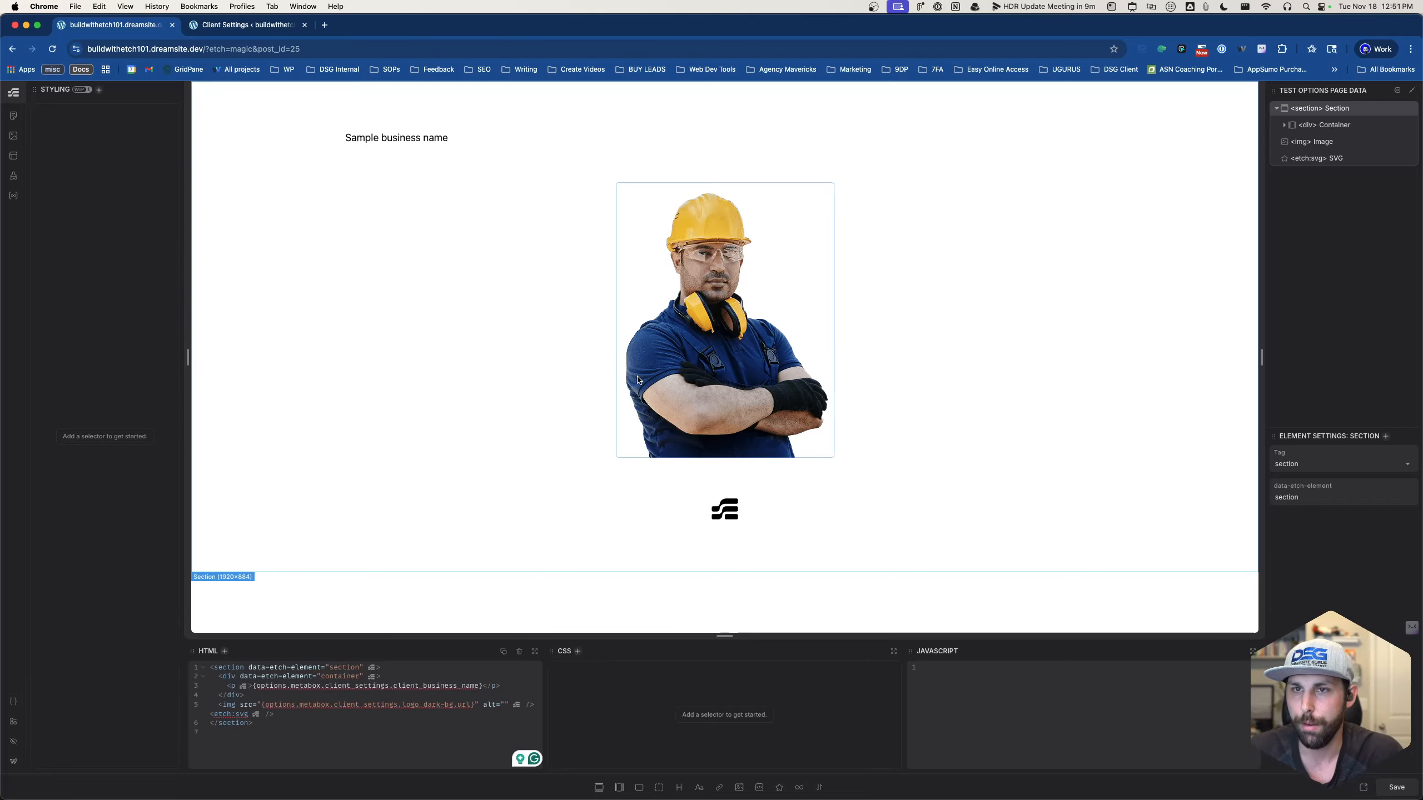
{"action": "left_click", "coordinate": [253, 25]}
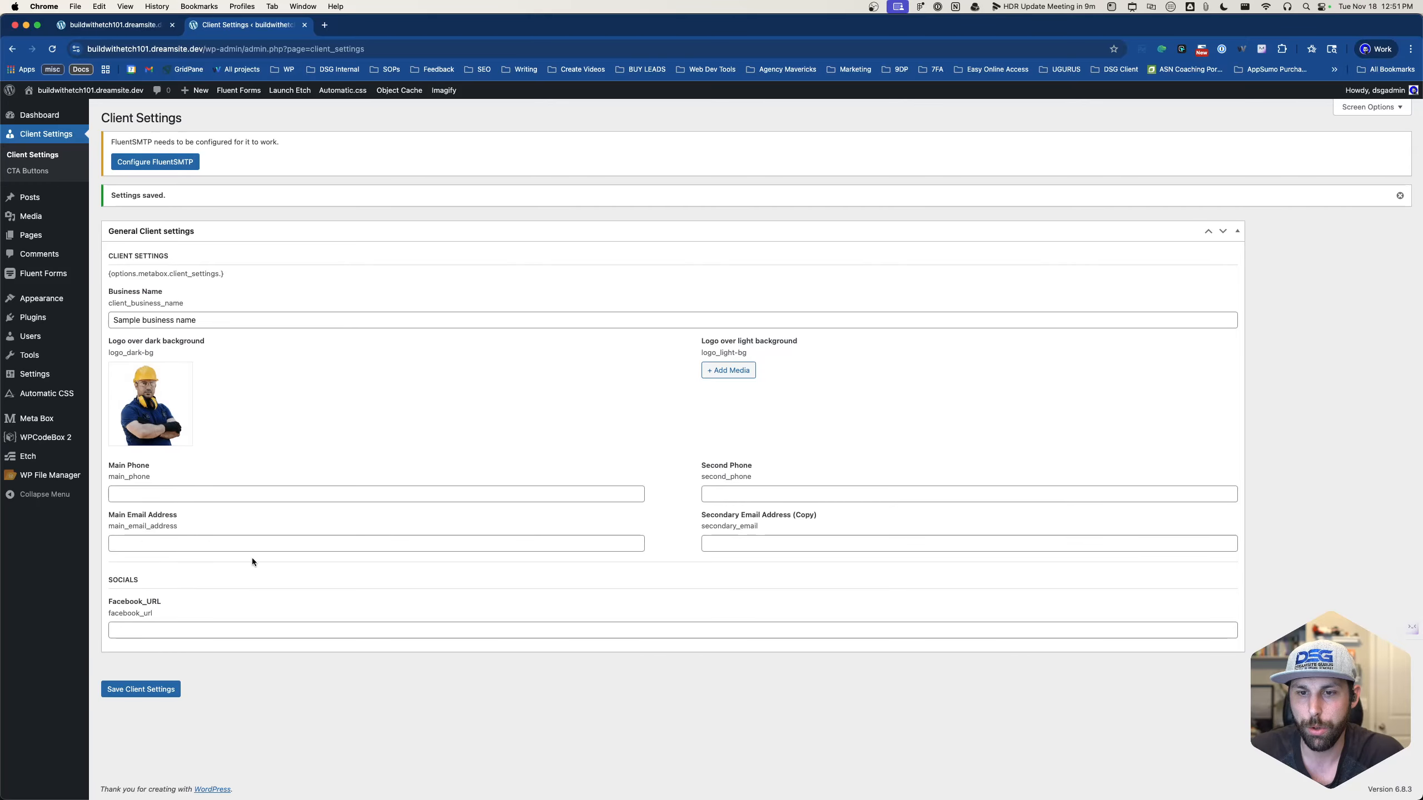
- Enter an e-mail address in the Main Email Address field and save Client Settings
{"action": "left_click", "coordinate": [199, 539]}
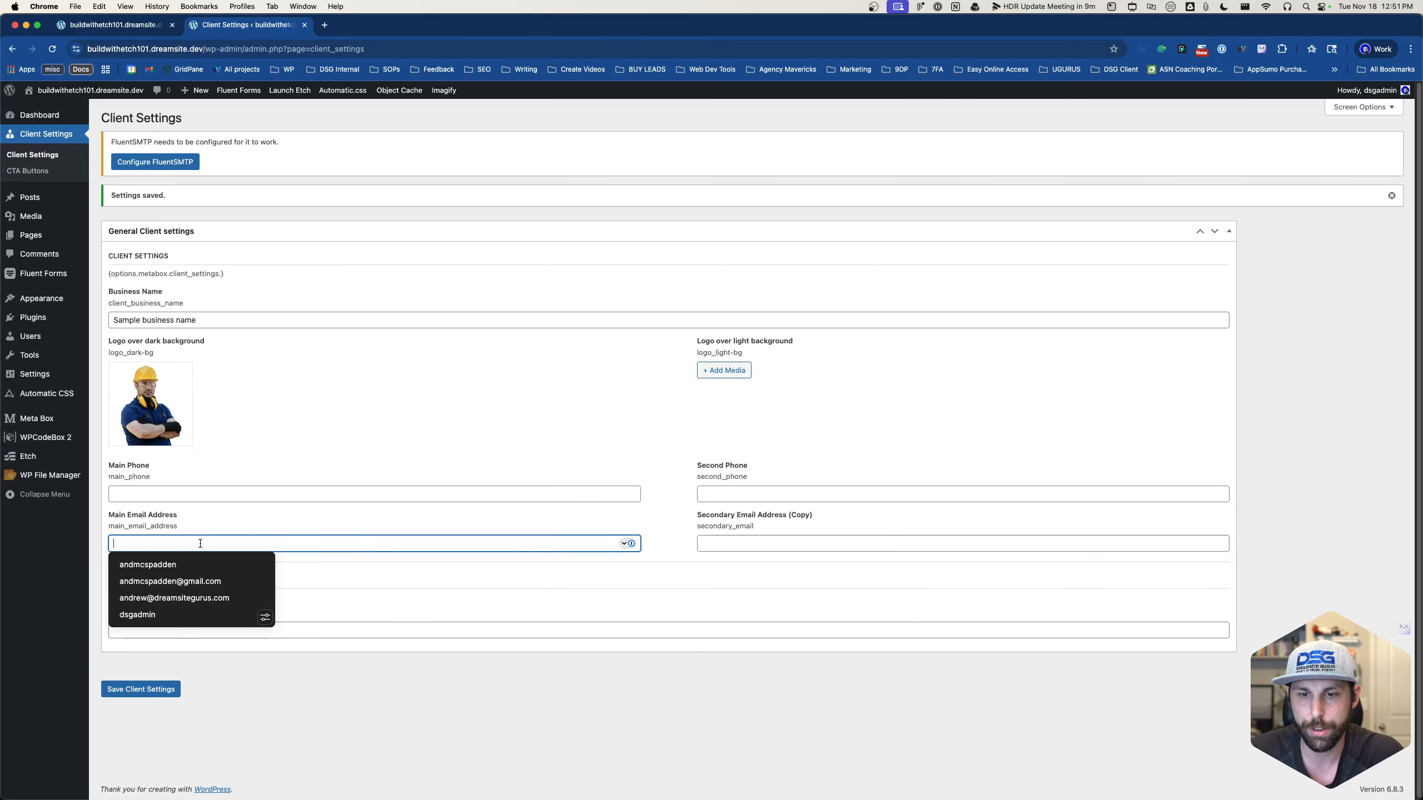
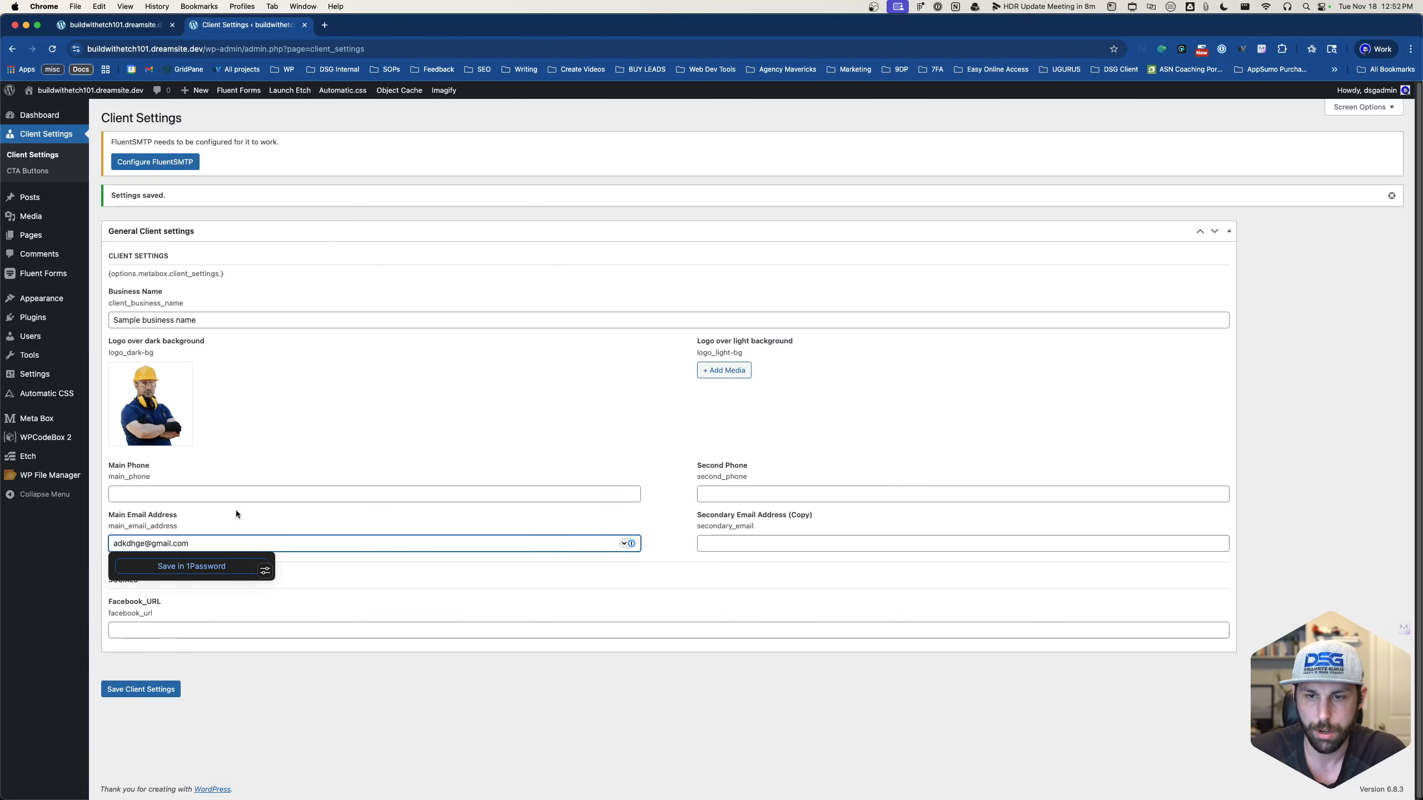
{"action": "left_click", "coordinate": [240, 516]}
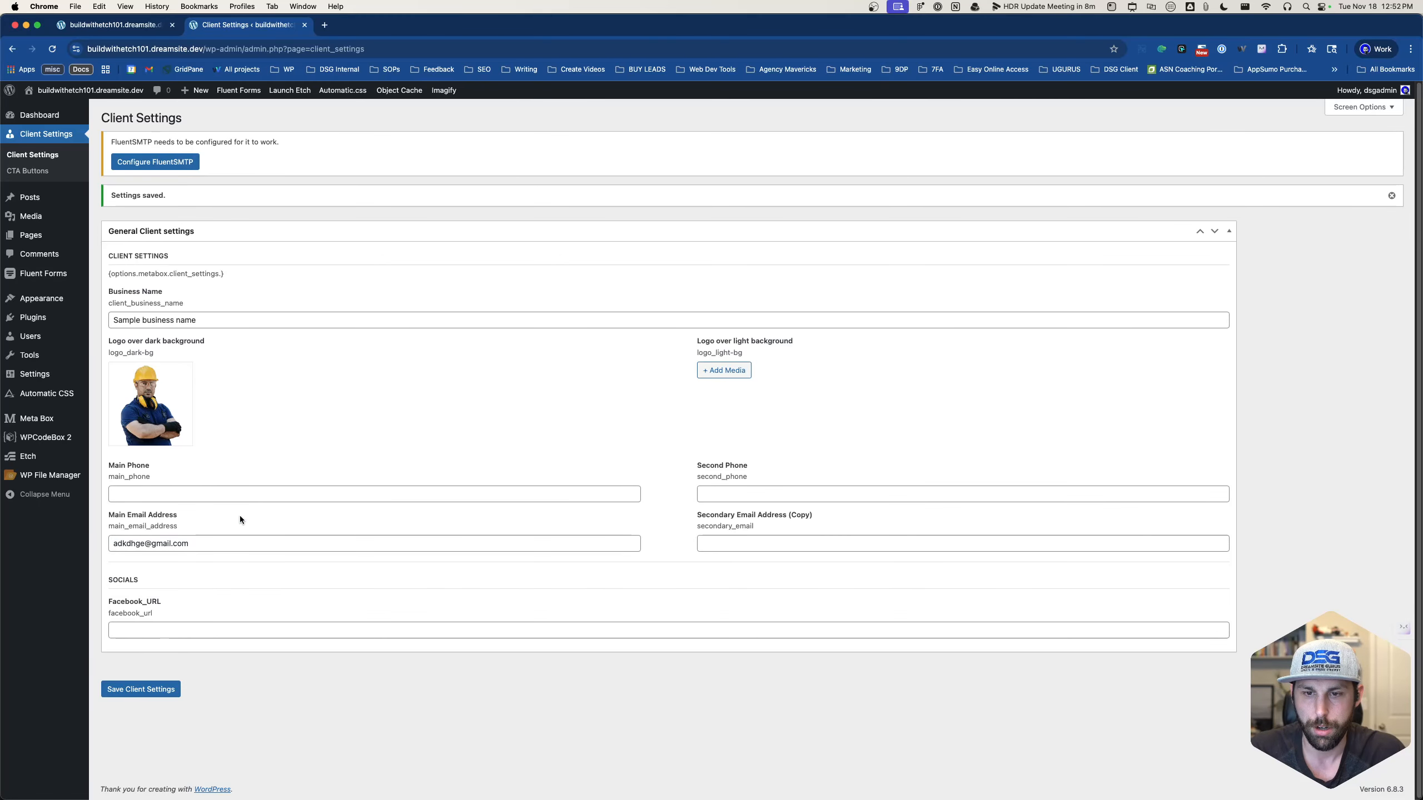
{"action": "double_click", "coordinate": [129, 527]}
{"action": "key", "text": "super+c"}
{"action": "left_click", "coordinate": [156, 693]}
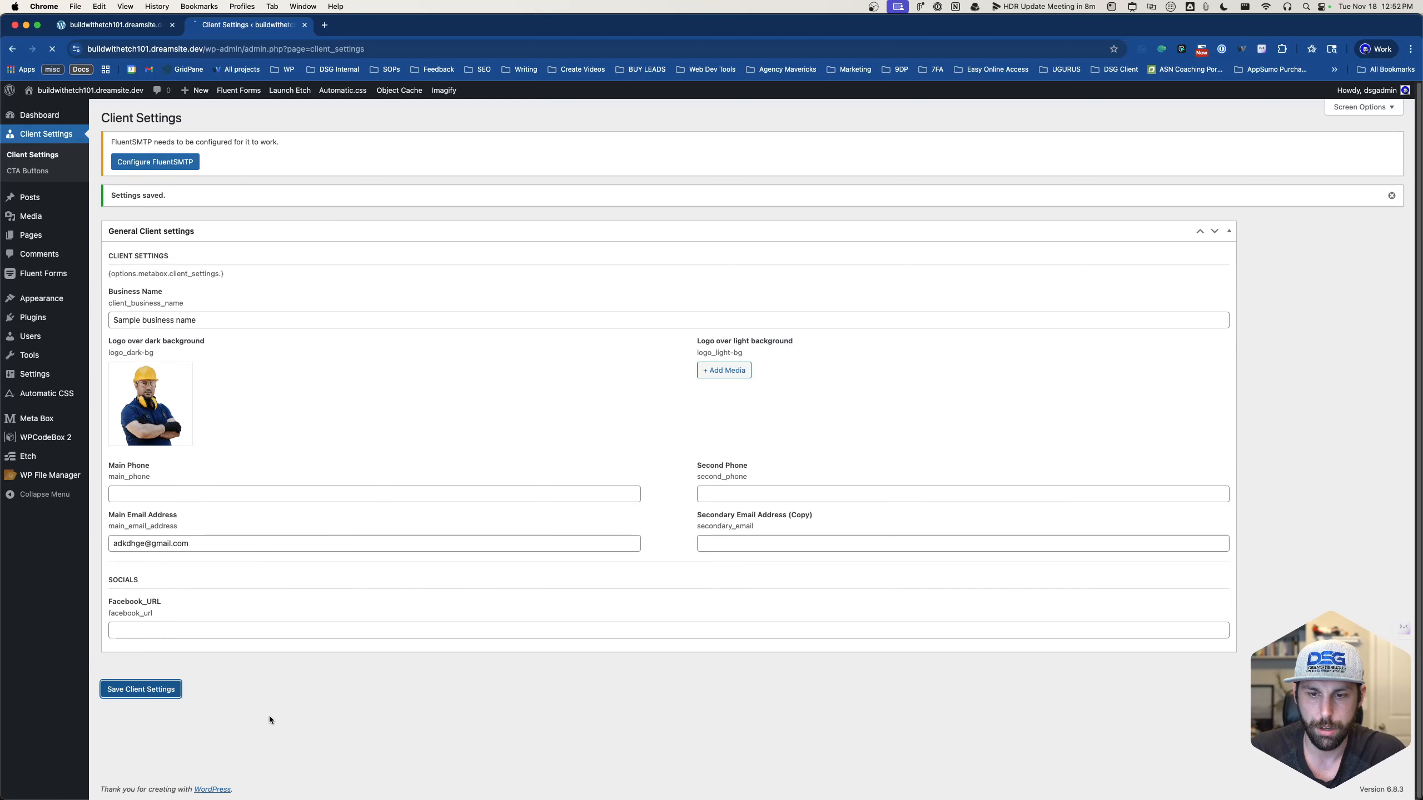
{"action": "left_click", "coordinate": [131, 26]}
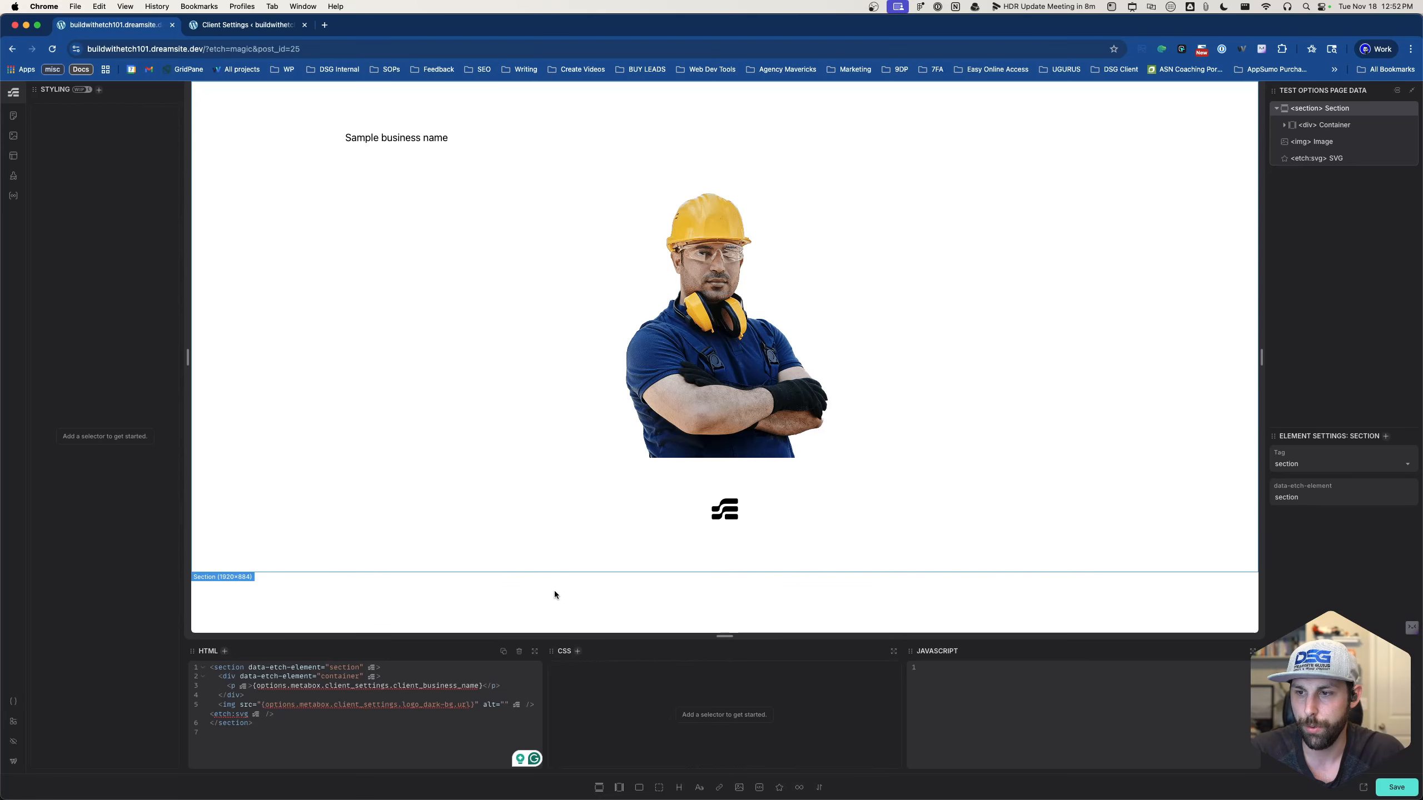
- Add a paragraph with a link whose text is {options.metabox.clients_settings.main_email_address}
{"action": "left_click", "coordinate": [699, 787]}
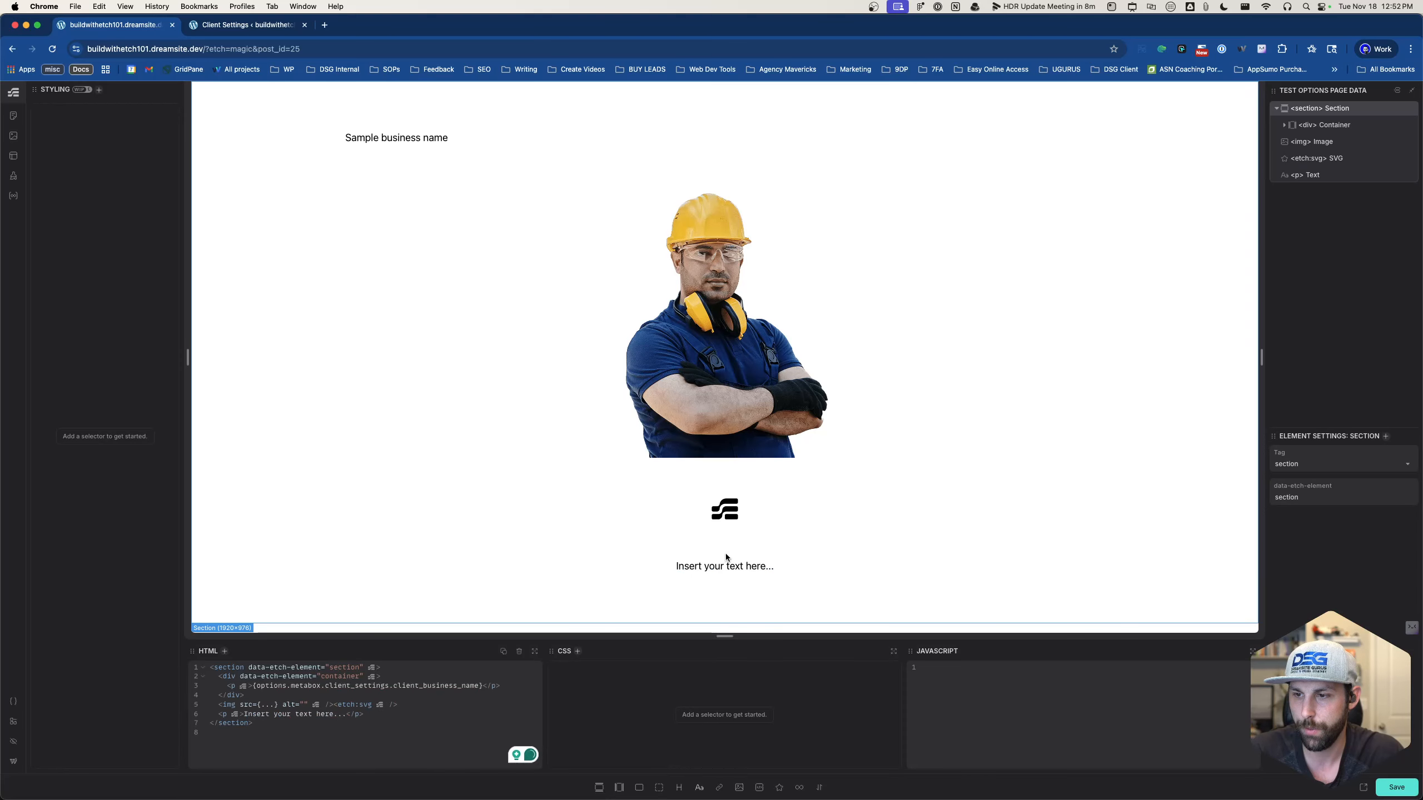
{"action": "double_click", "coordinate": [725, 567]}
{"action": "key", "text": "super+a"}
{"action": "left_click", "coordinate": [273, 674]}
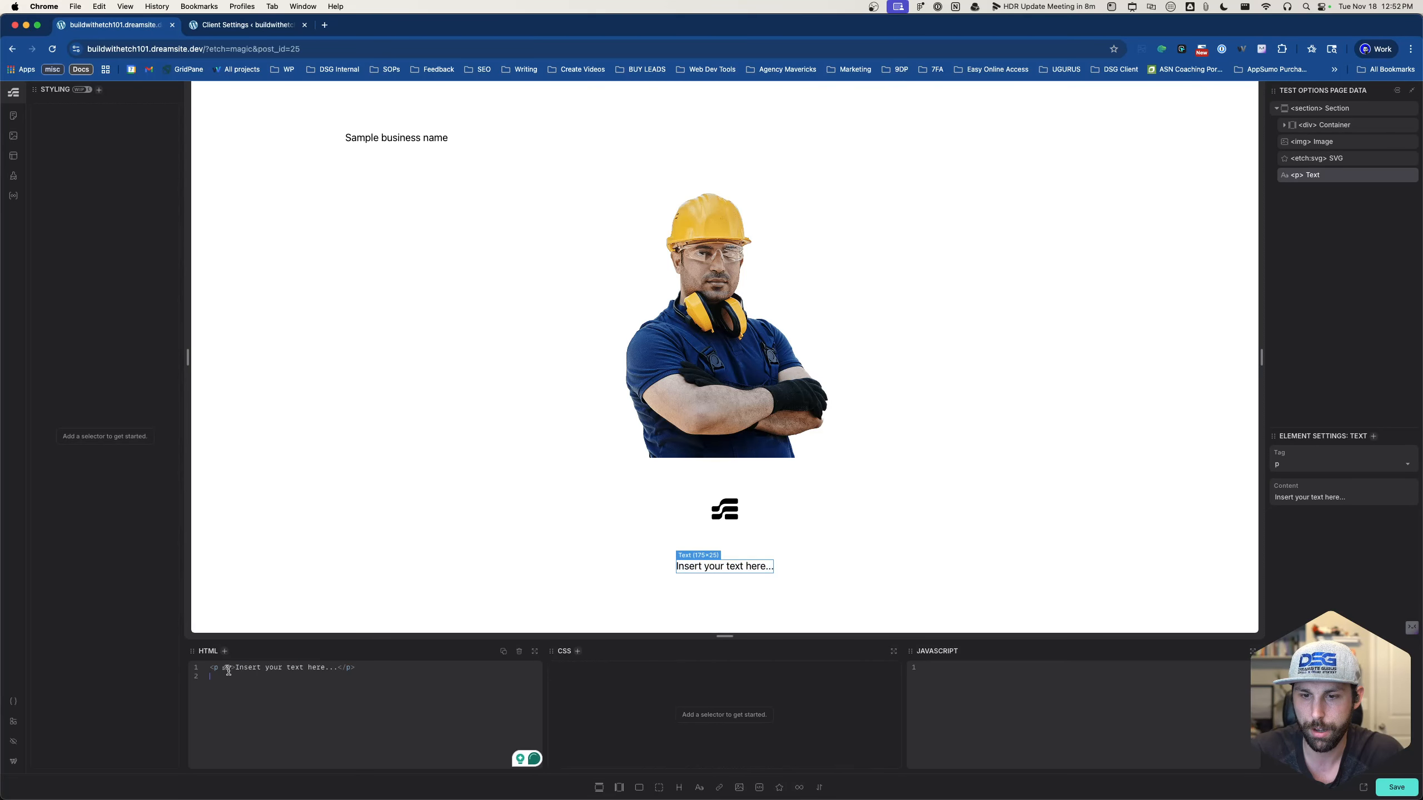
{"action": "left_click", "coordinate": [716, 789]}
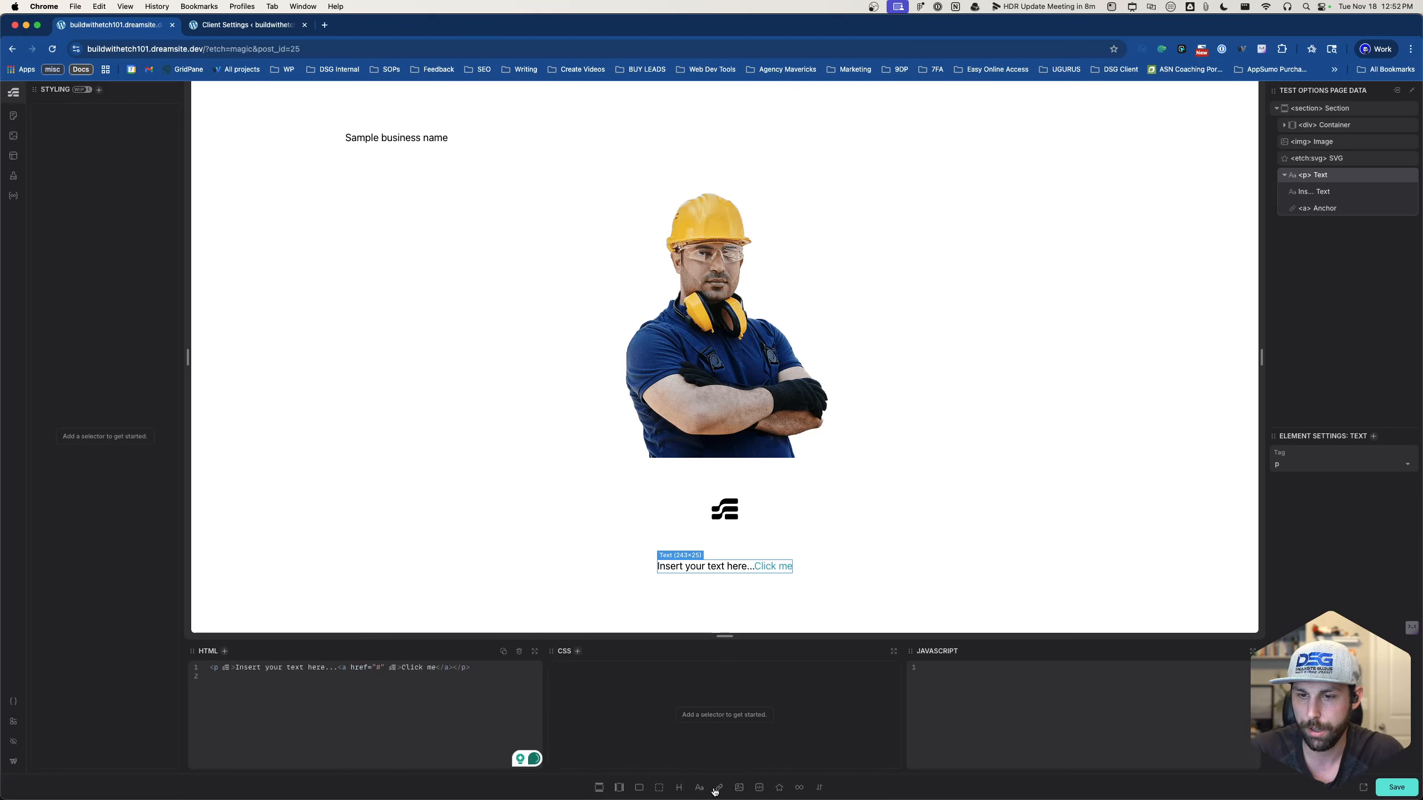
{"action": "left_click_drag", "start_coordinate": [332, 670], "coordinate": [402, 666]}
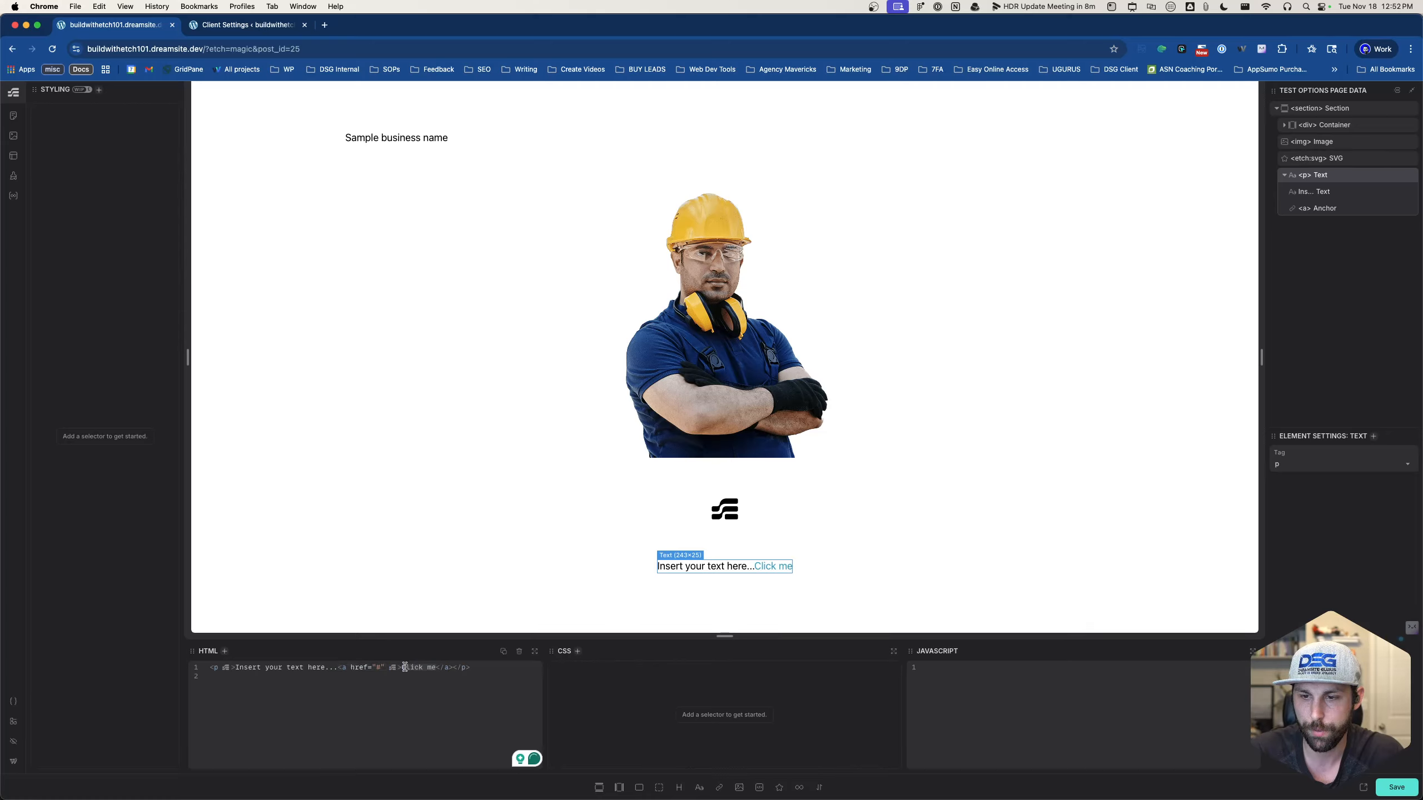
{"action": "key", "text": "BackSpace"}
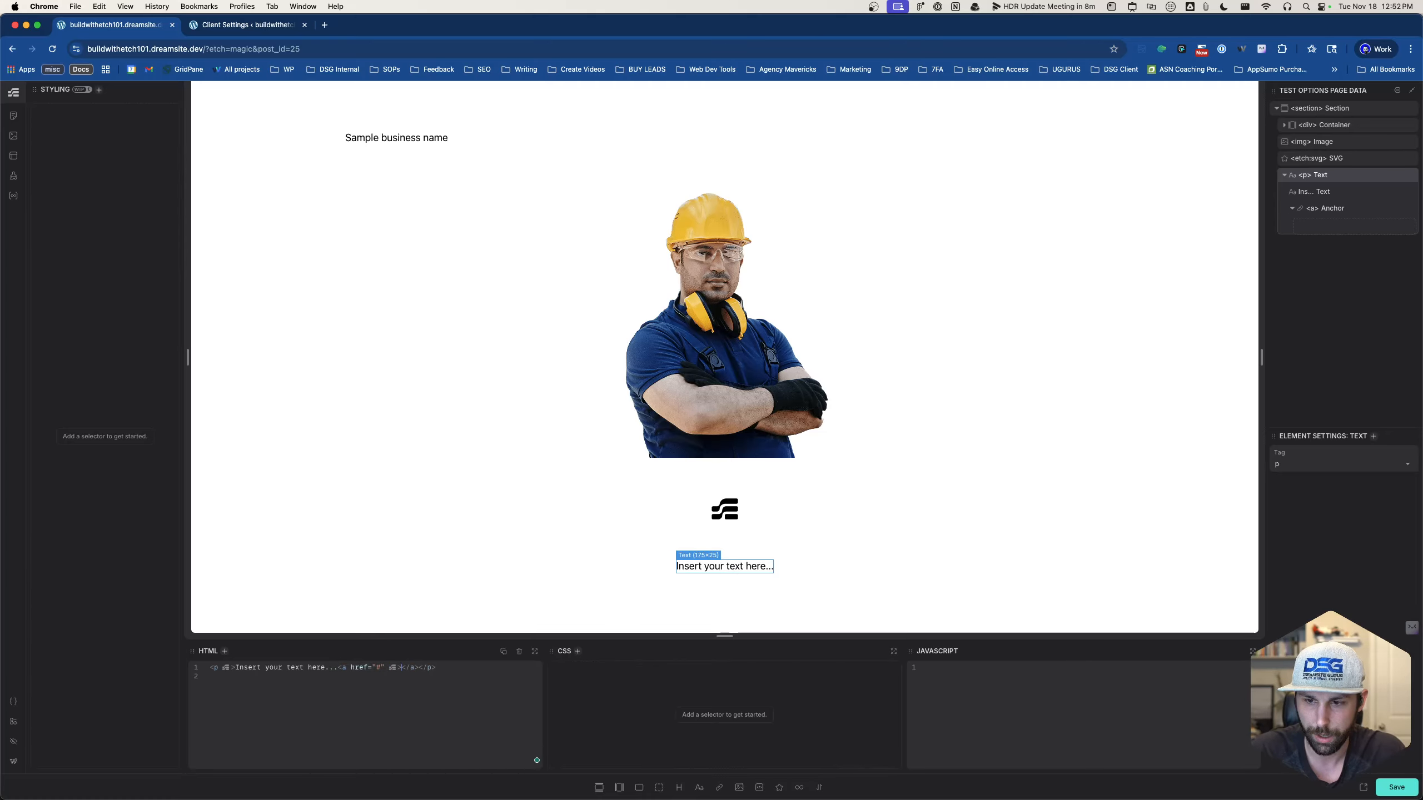
{"action": "type", "text": "{options."}
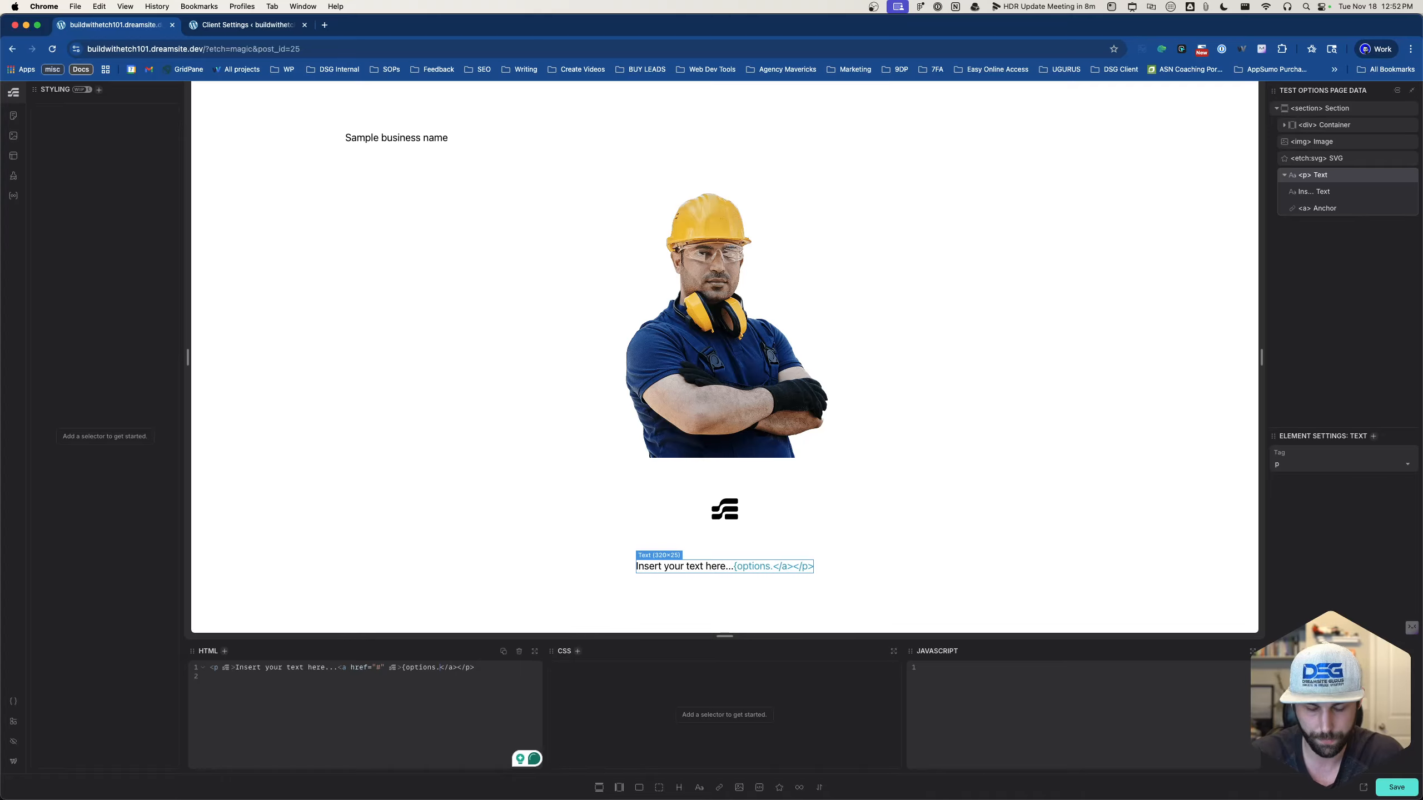
{"action": "type", "text": "metab"}
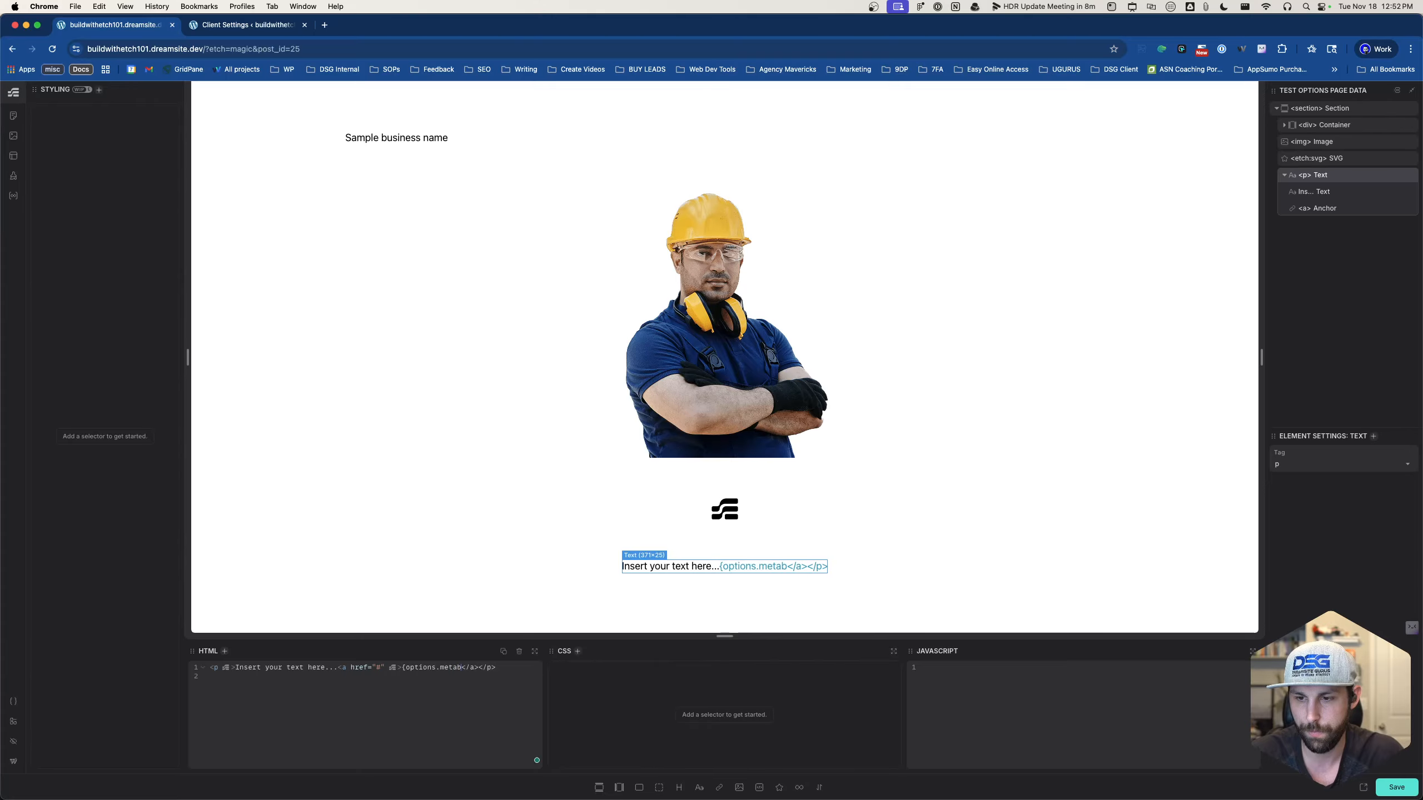
{"action": "type", "text": "ox."}
{"action": "type", "text": "clients_se"}
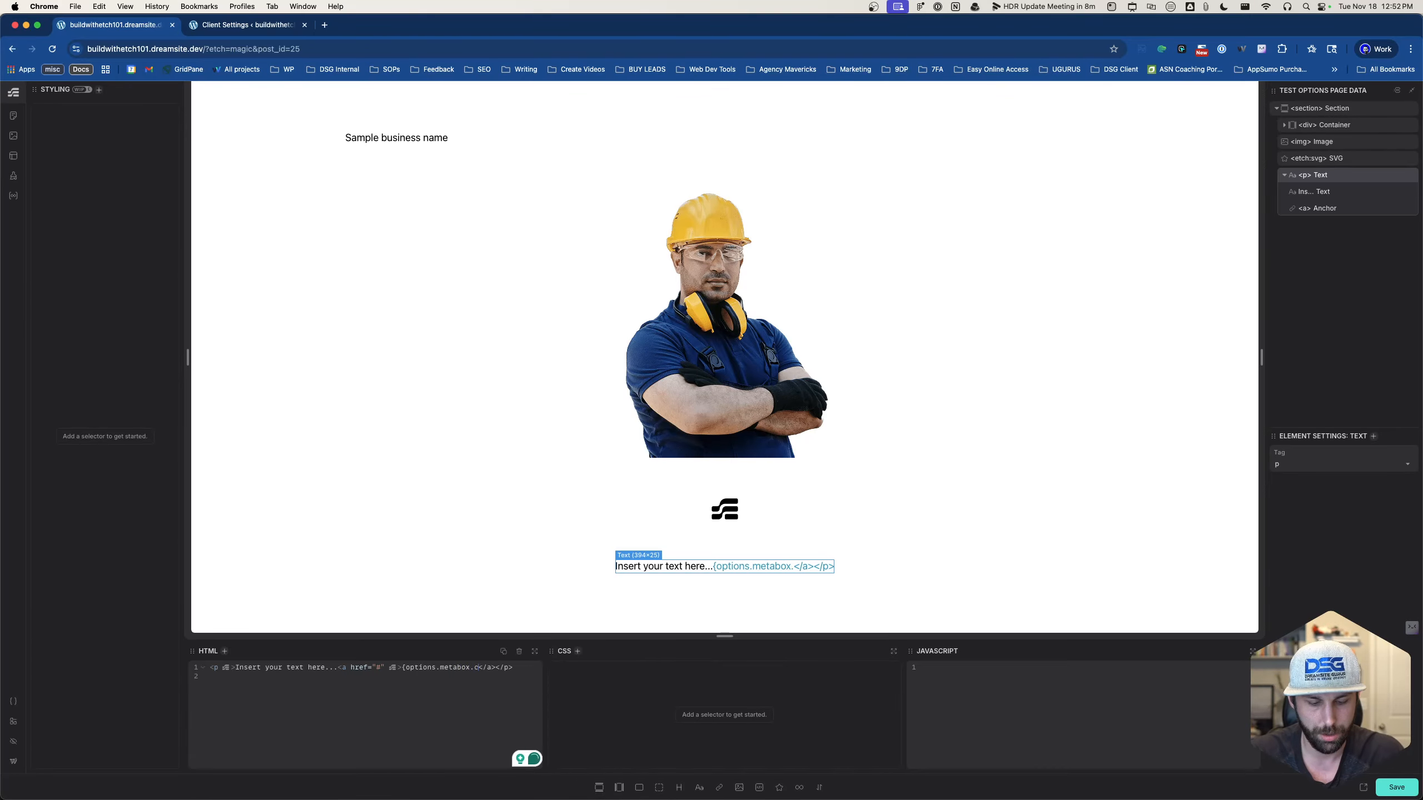
{"action": "type", "text": "ttings."}
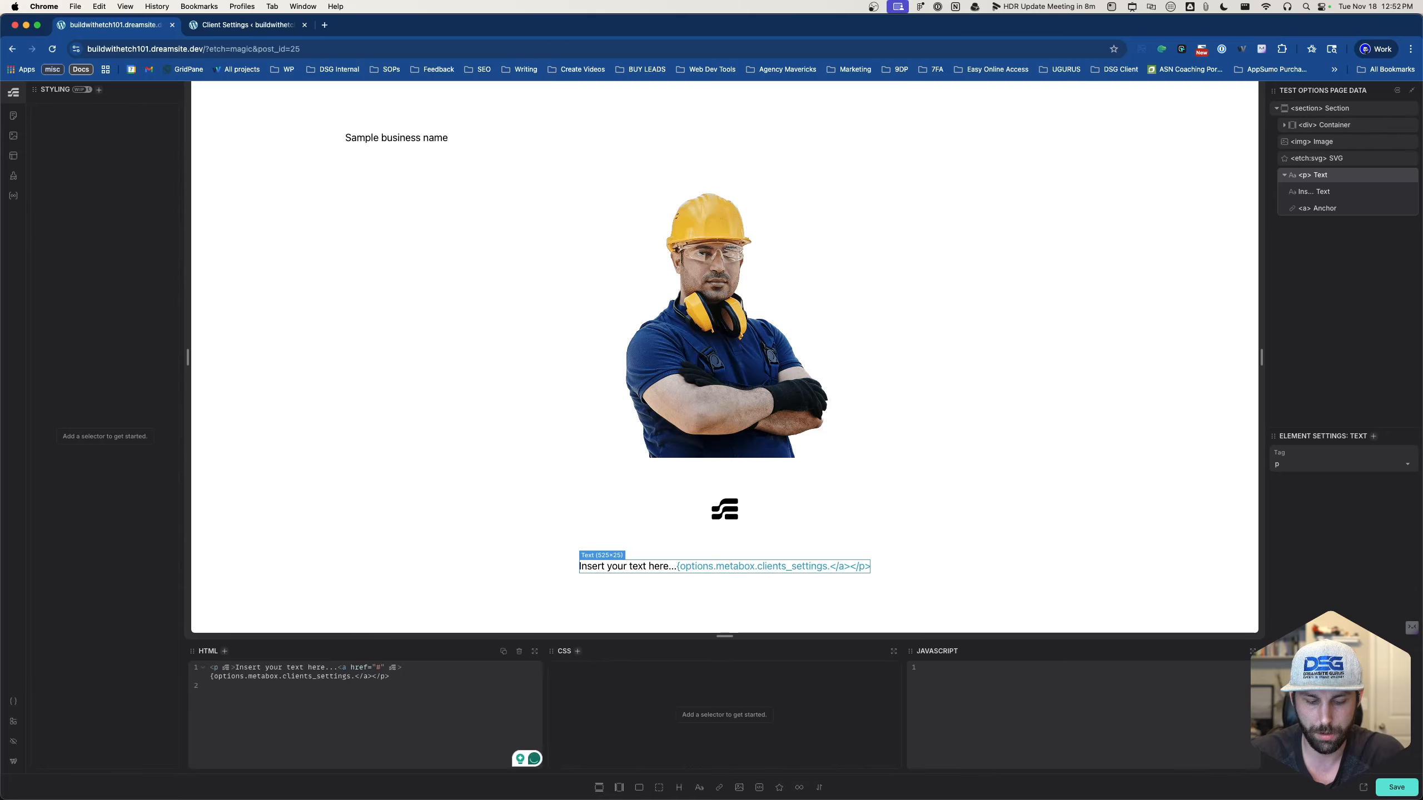
{"action": "key", "text": "super+v"}
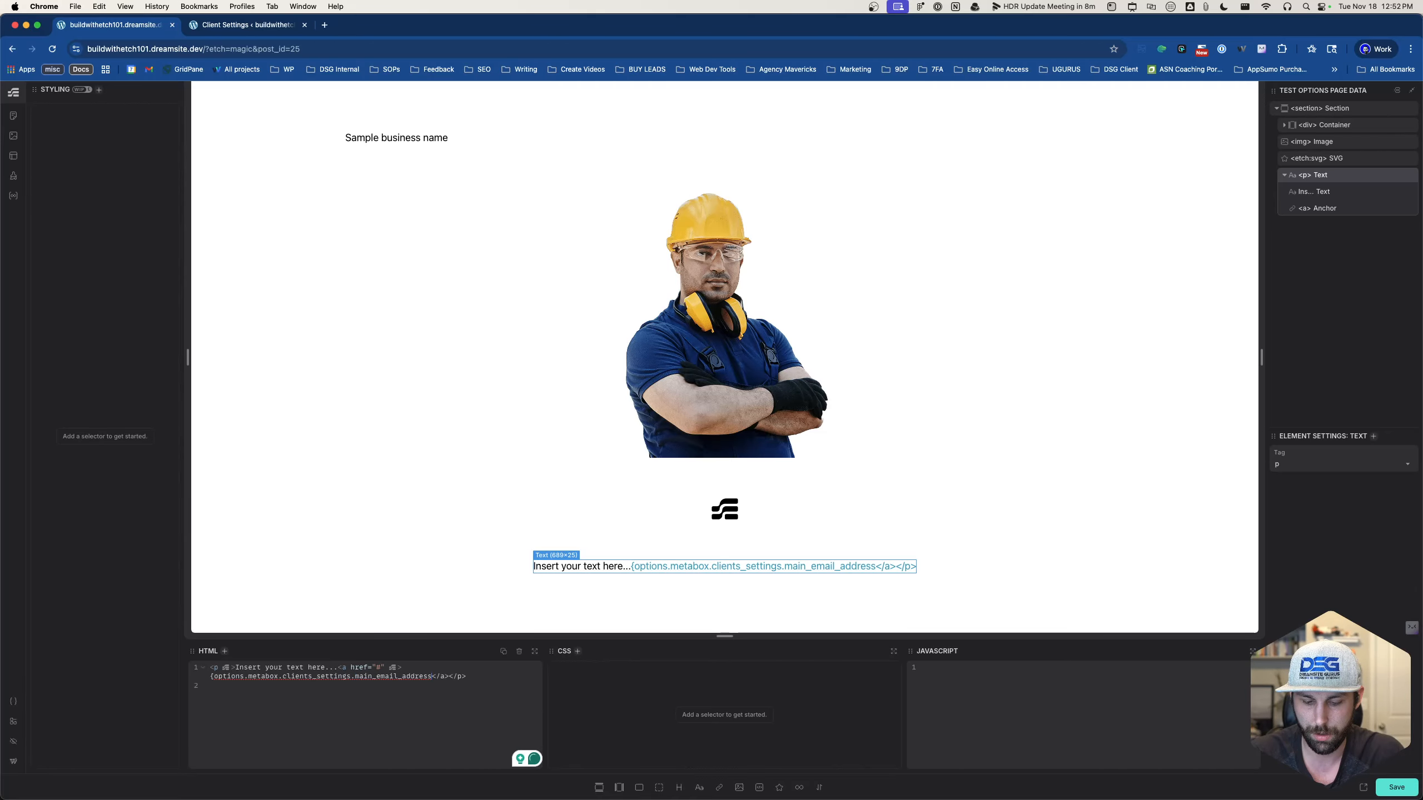
{"action": "type", "text": "}"}
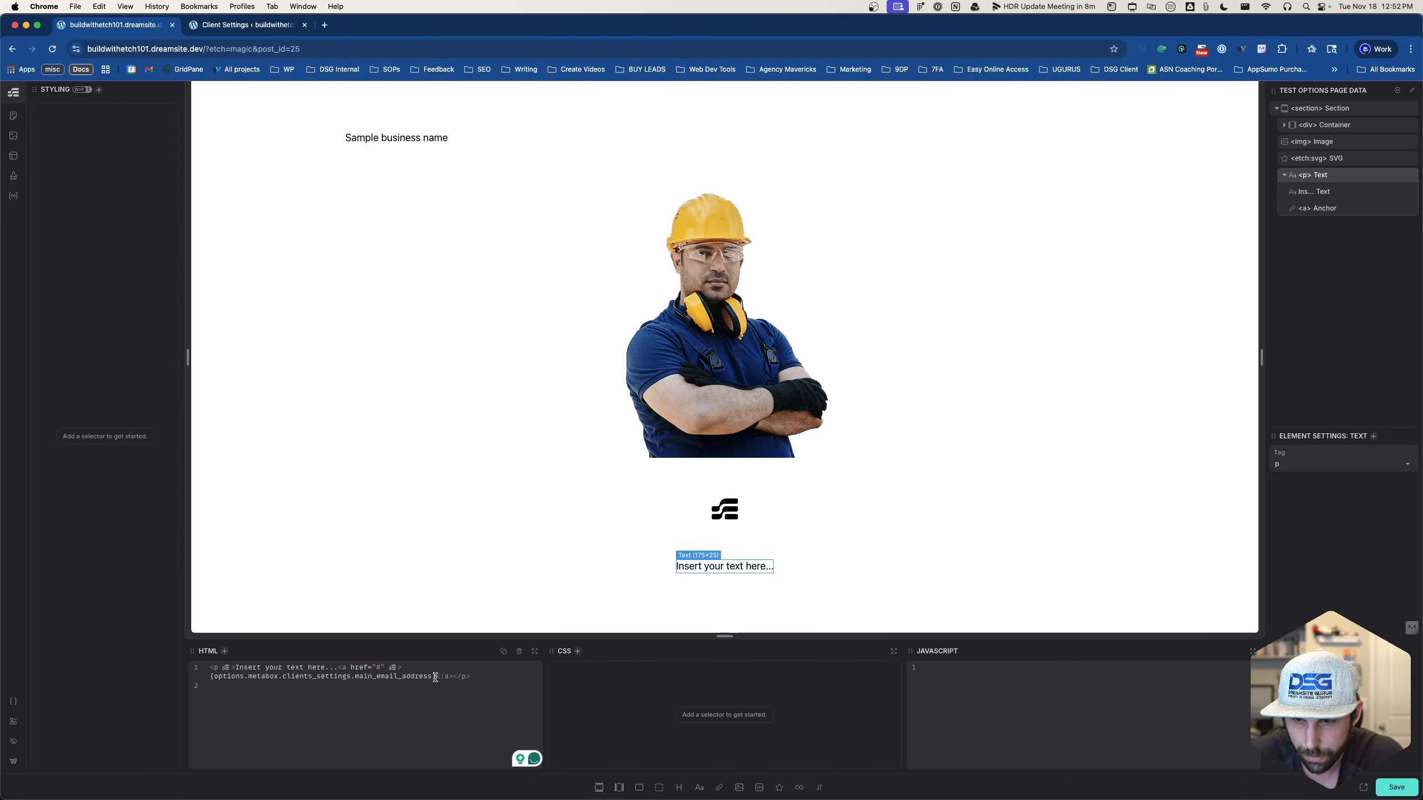
- Wrap the email expression in an <a> tag whose href uses the same expression
{"action": "left_click", "coordinate": [208, 676]}
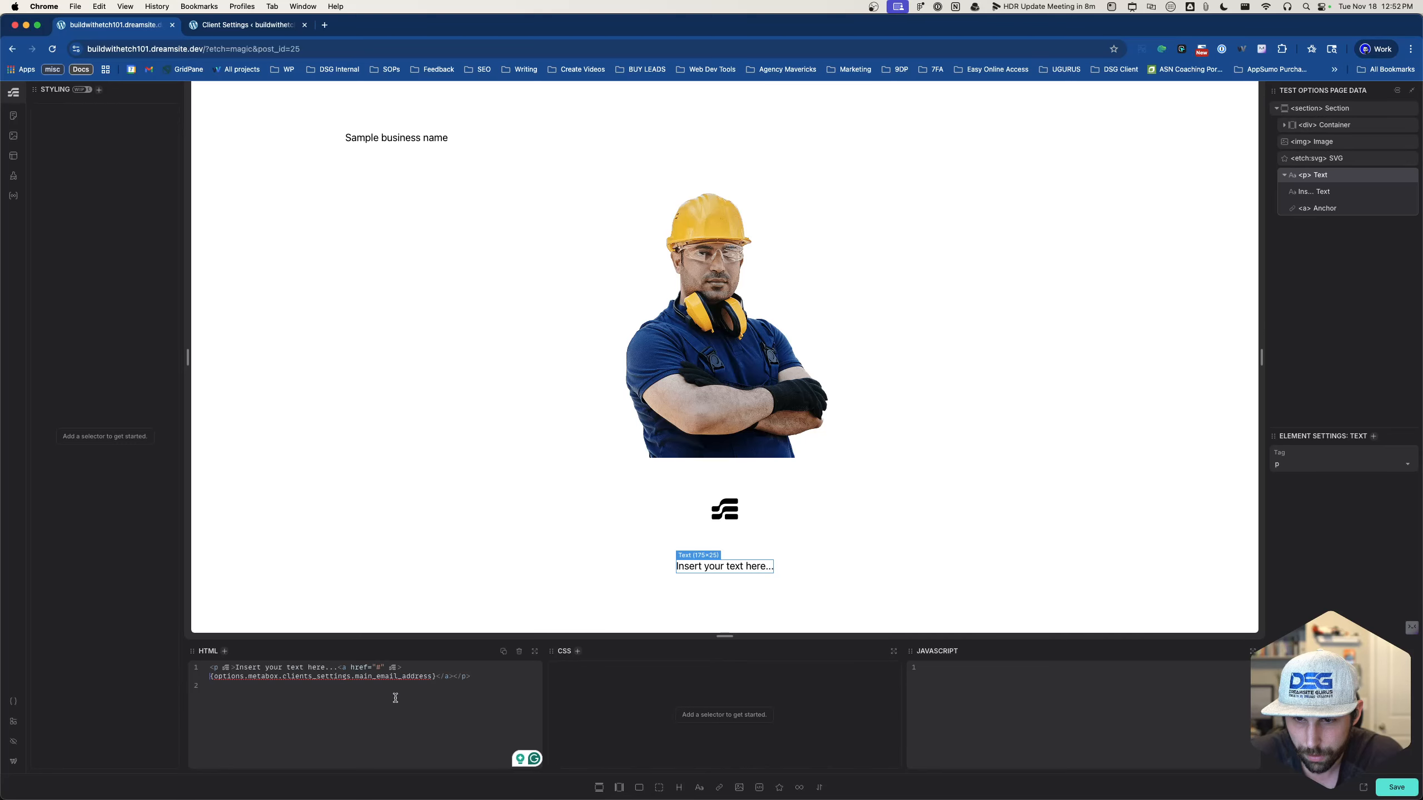
{"action": "type", "text": "<a>"}
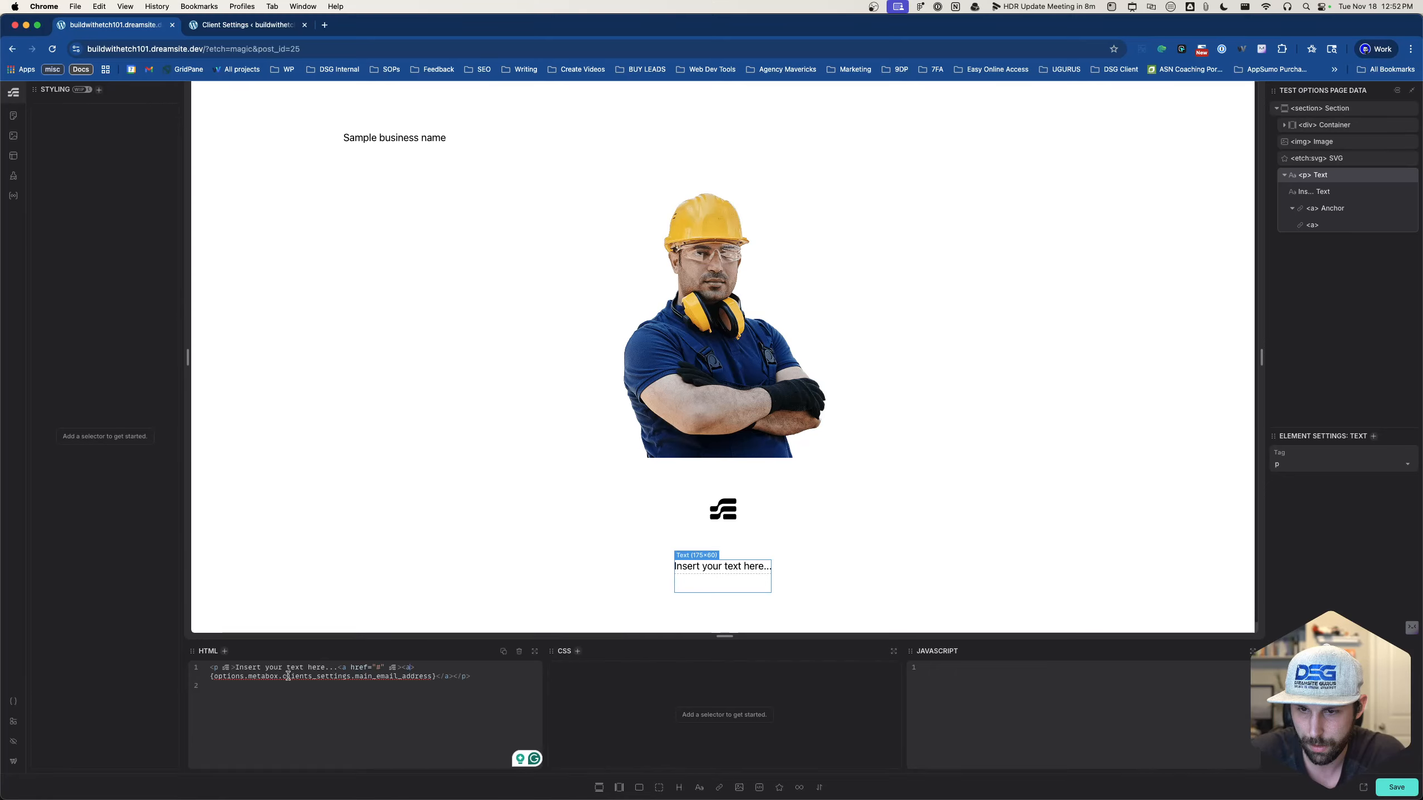
{"action": "left_click", "coordinate": [410, 668]}
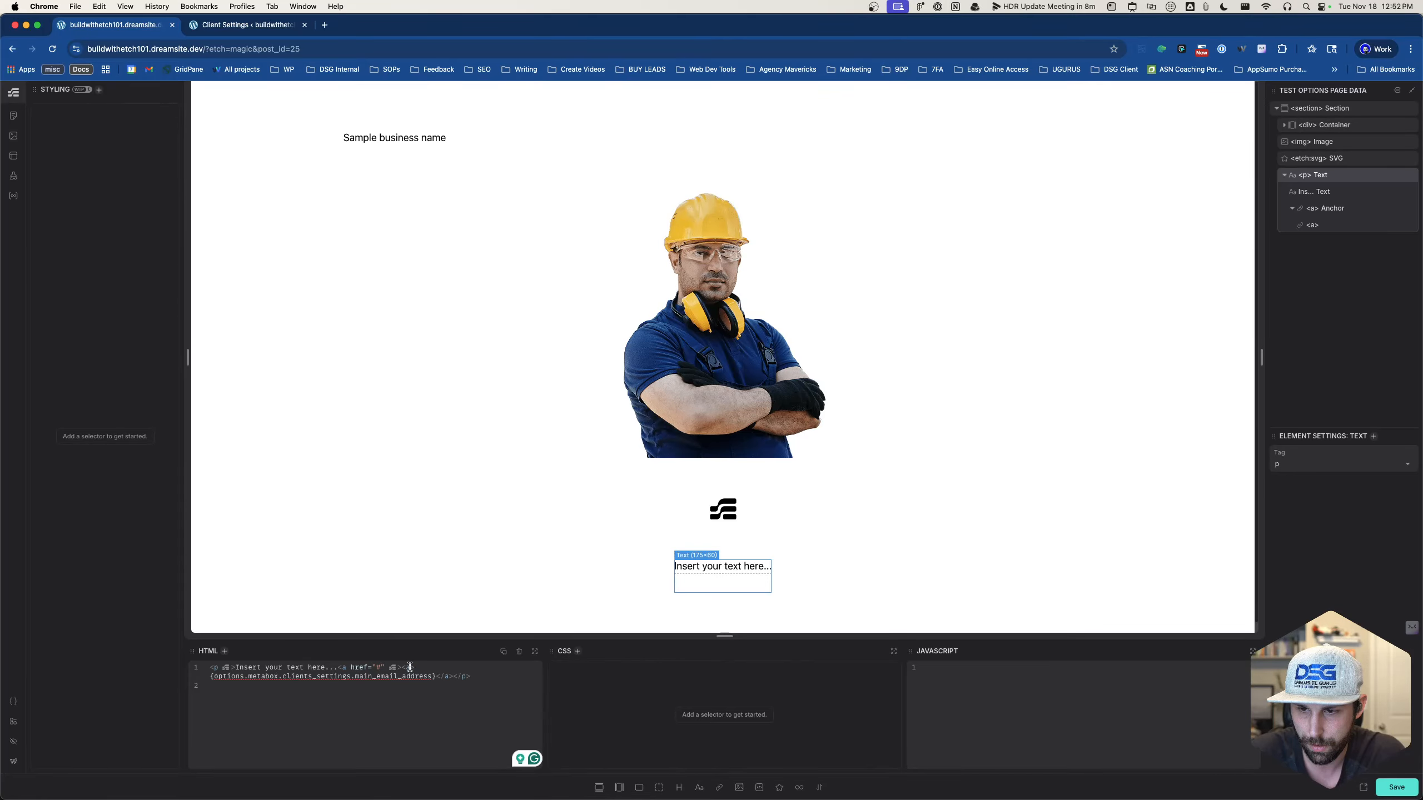
{"action": "type", "text": "href"}
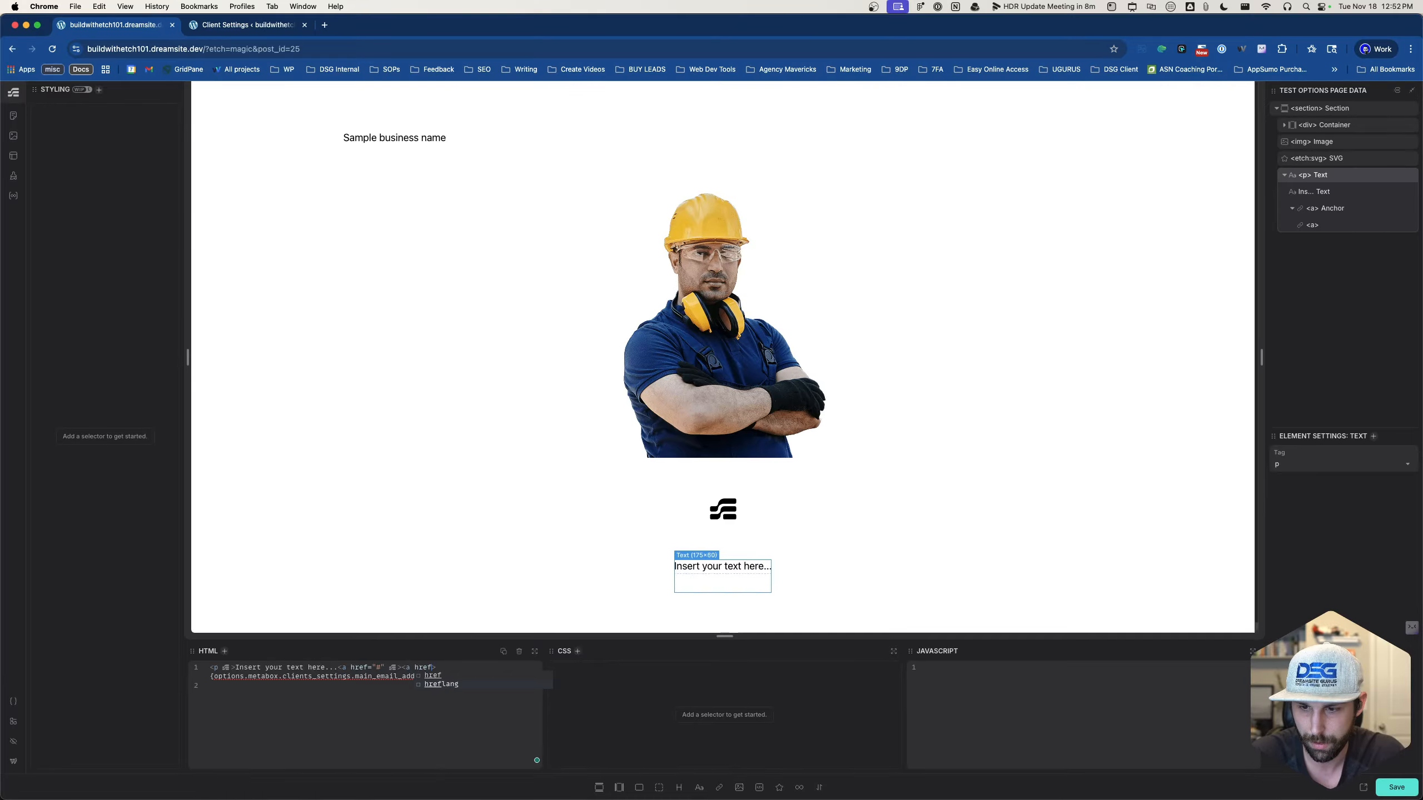
{"action": "key", "text": "Return"}
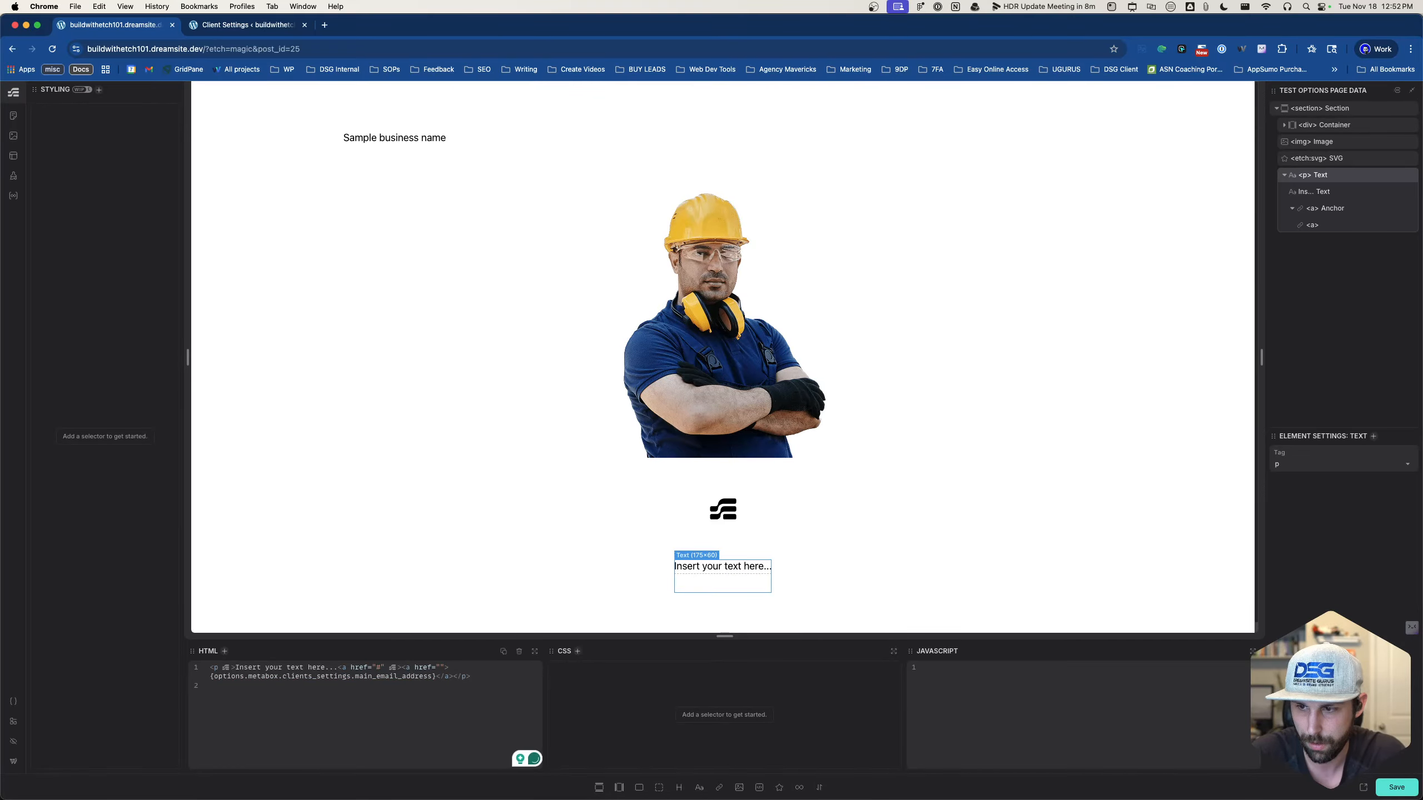
{"action": "left_click_drag", "start_coordinate": [437, 677], "coordinate": [203, 682]}
{"action": "key", "text": "super+c"}
{"action": "left_click", "coordinate": [441, 667]}
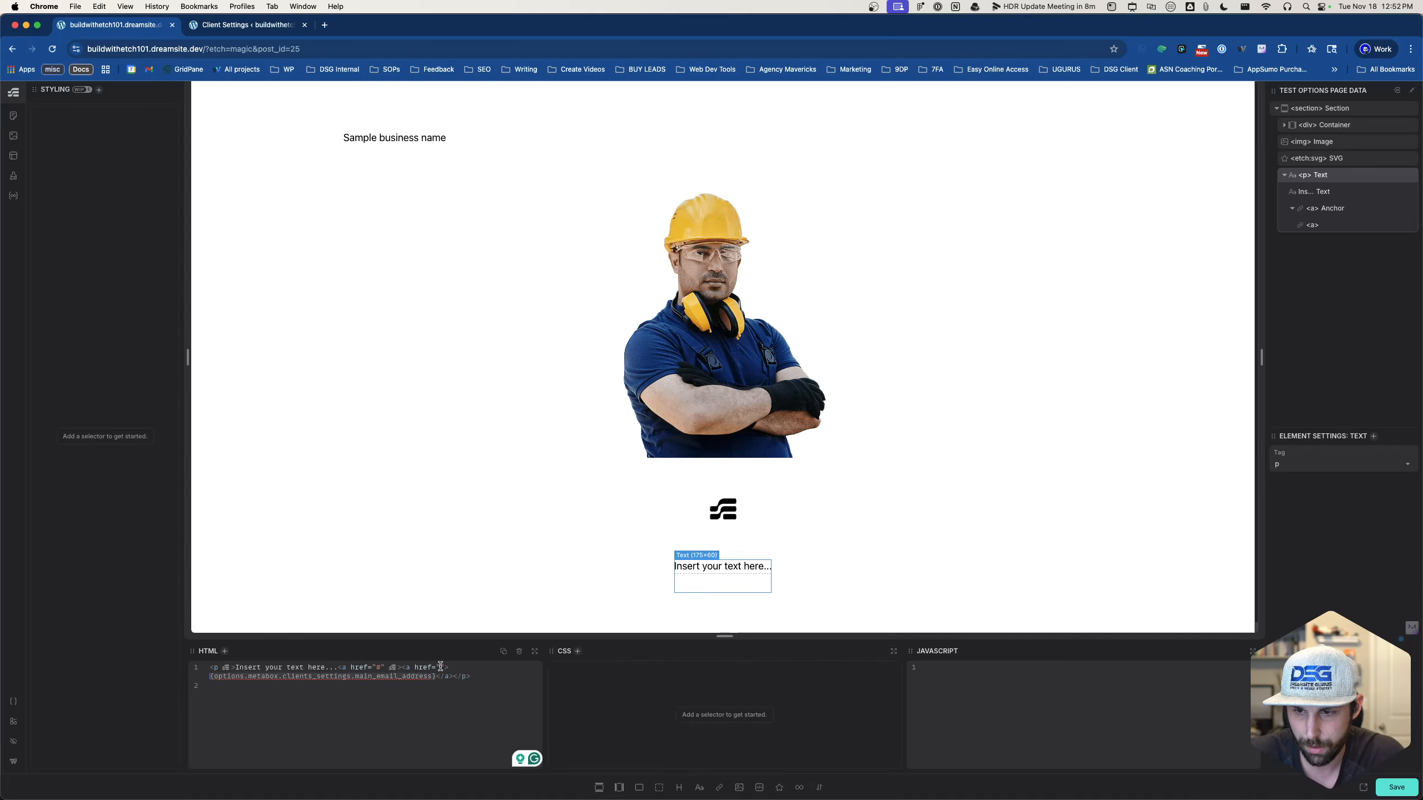
{"action": "key", "text": "super+v"}
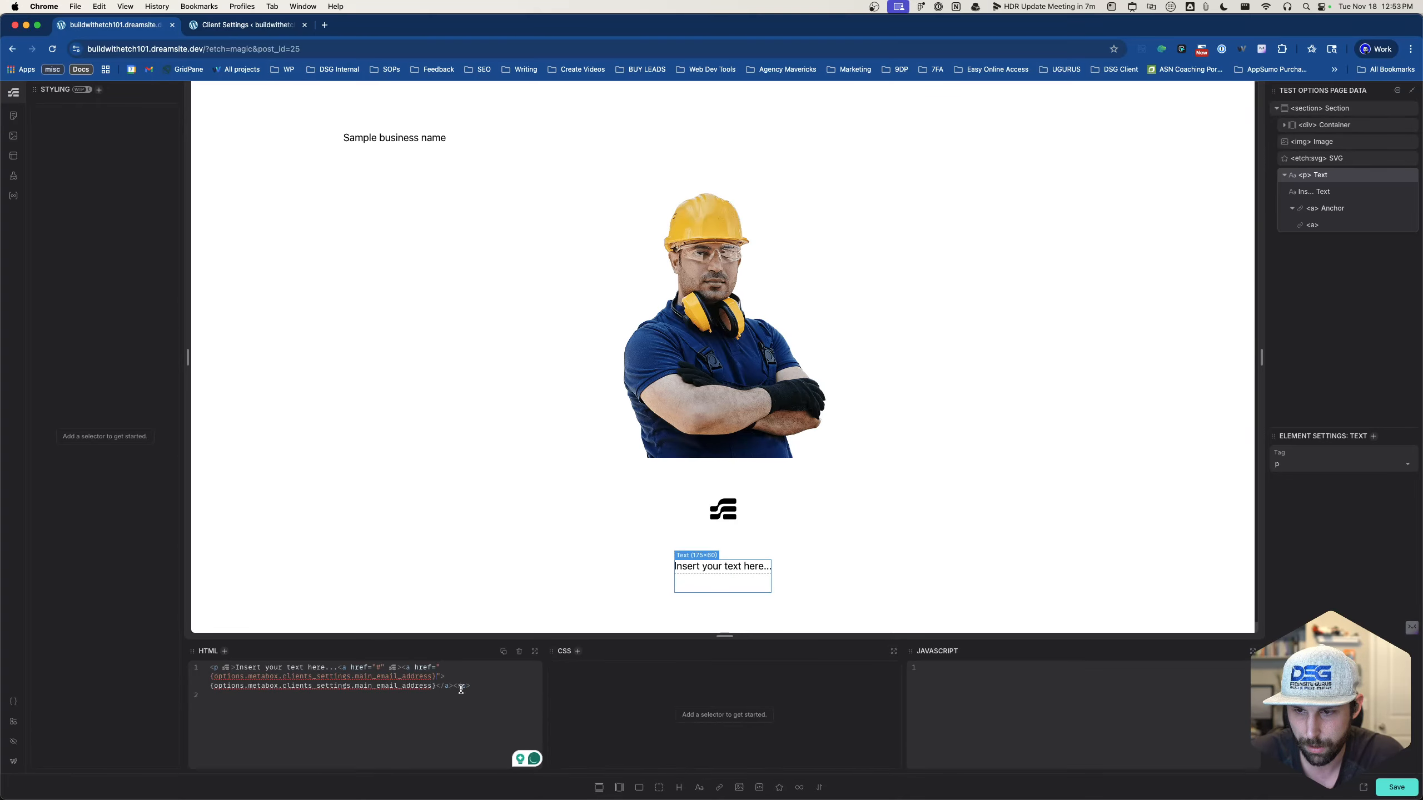
- Delete the paragraph wrapper, placeholder text and redundant outer link tag
{"action": "left_click", "coordinate": [457, 685]}
{"action": "key", "text": "Delete"}
{"action": "key", "text": "Delete"}
{"action": "key", "text": "Delete"}
{"action": "key", "text": "Delete"}
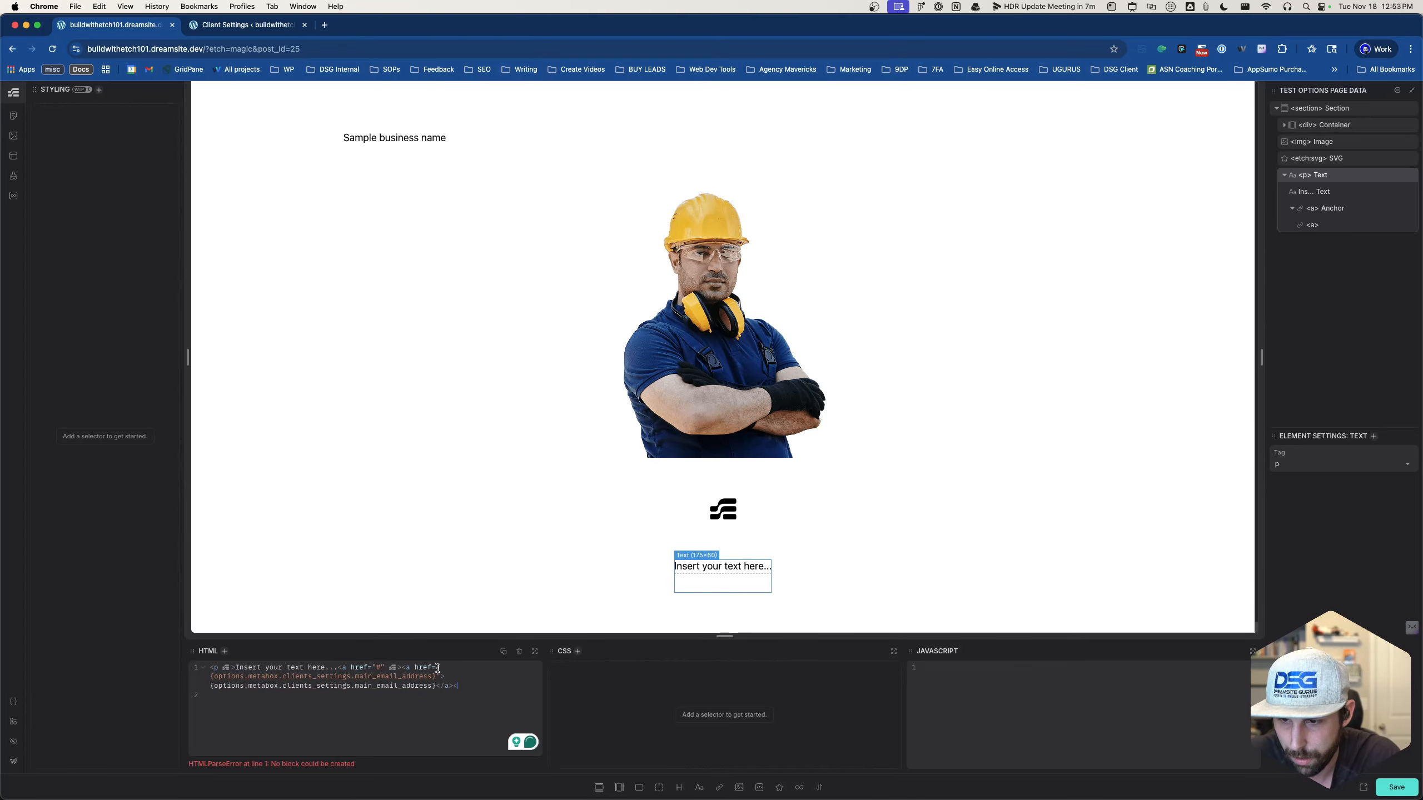
{"action": "left_click_drag", "start_coordinate": [338, 667], "coordinate": [210, 667]}
{"action": "key", "text": "BackSpace"}
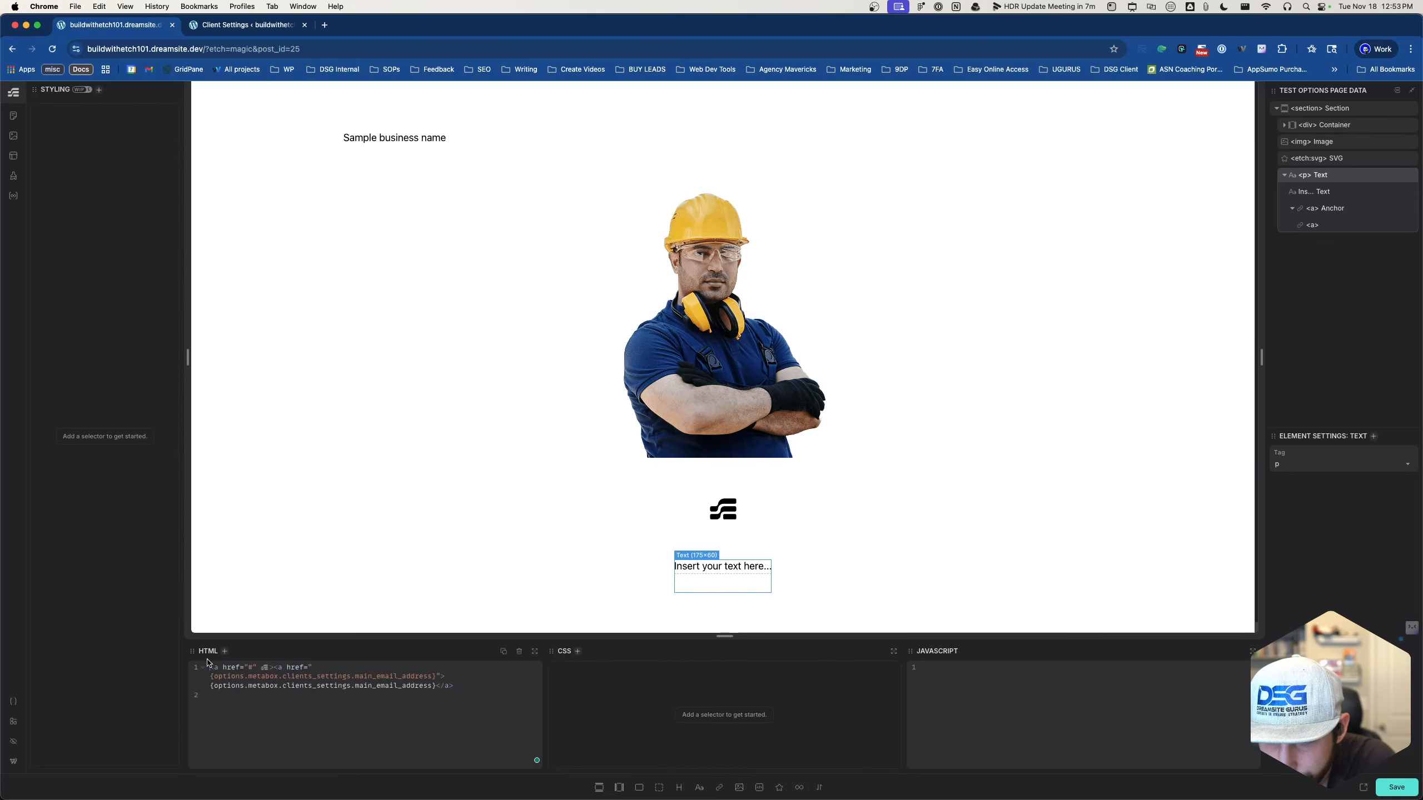
{"action": "left_click", "coordinate": [306, 700]}
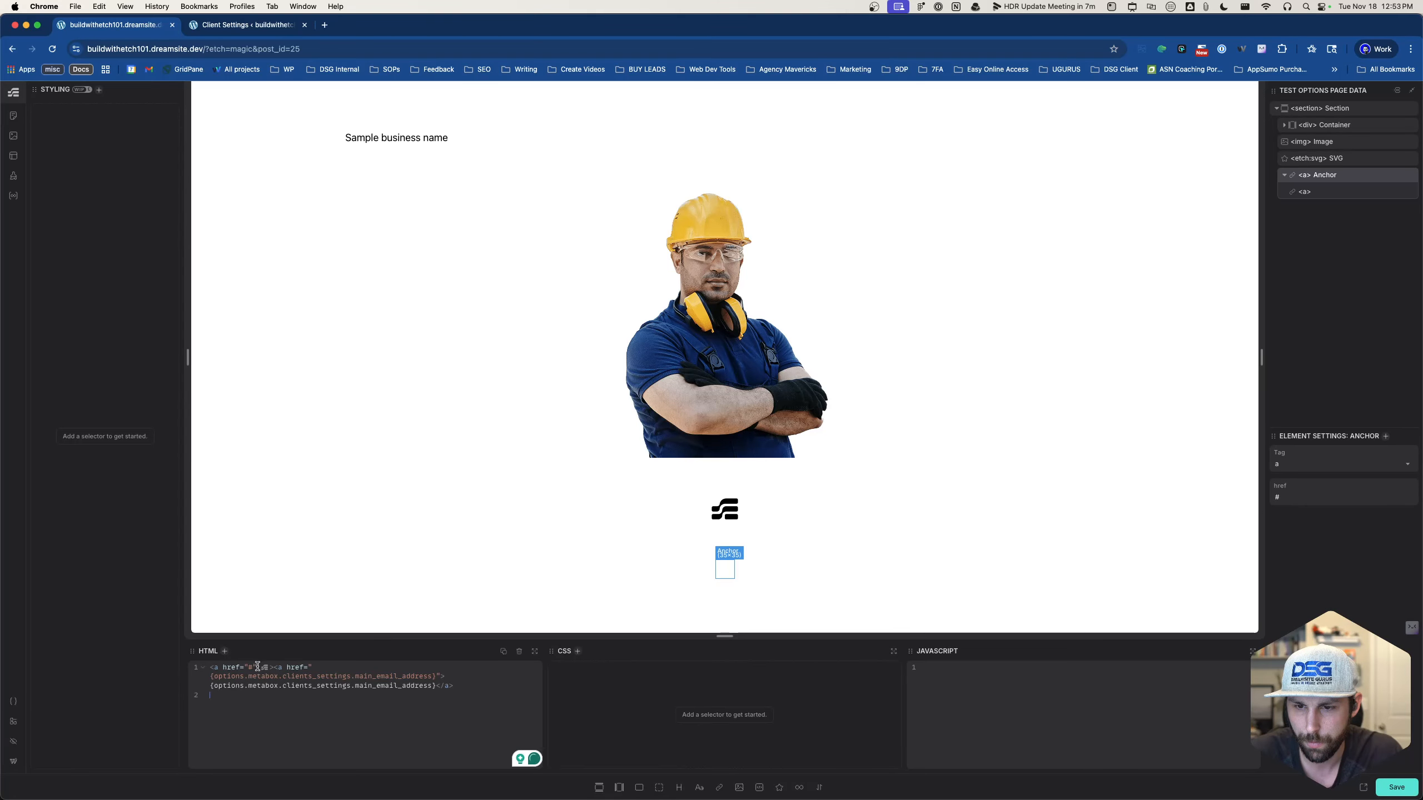
{"action": "left_click_drag", "start_coordinate": [274, 667], "coordinate": [210, 668]}
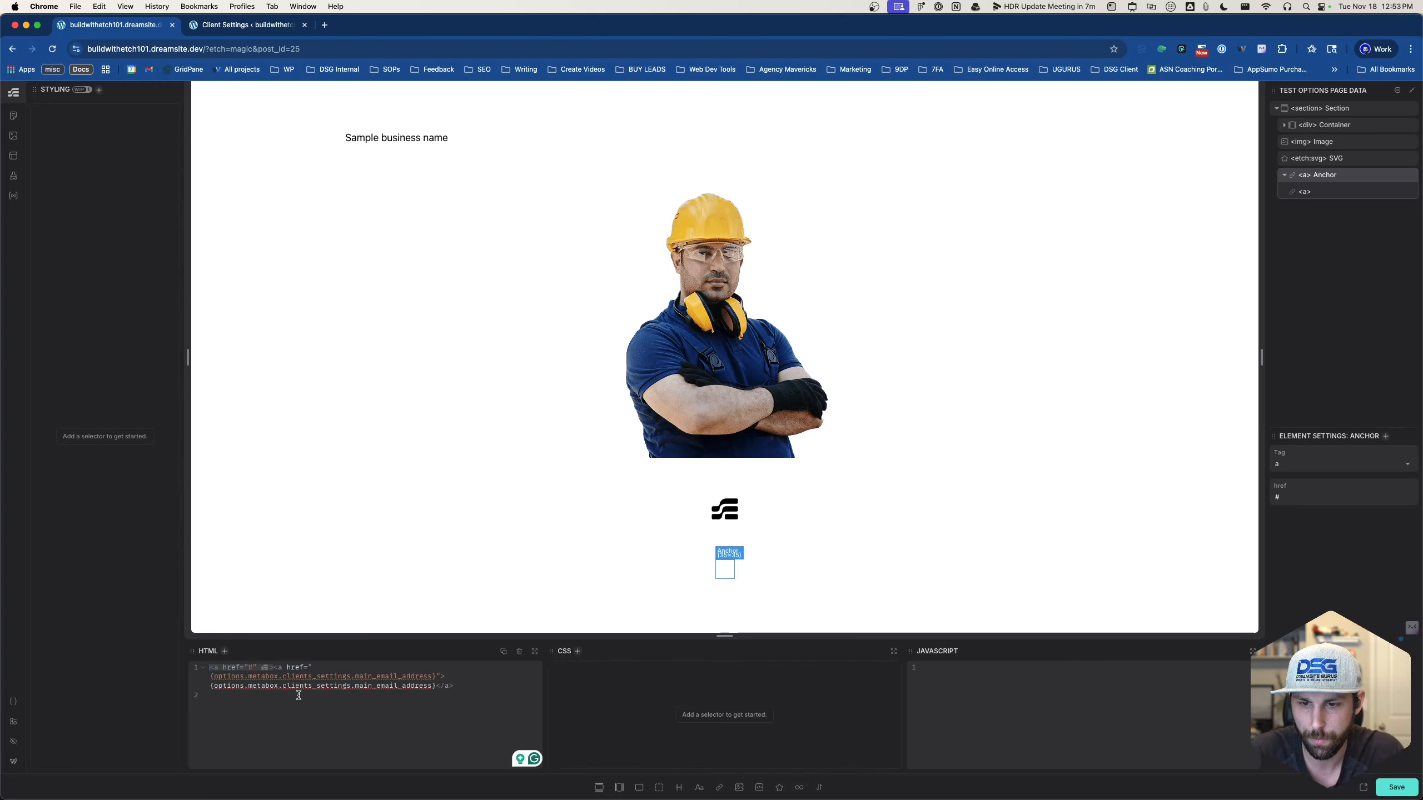
{"action": "key", "text": "BackSpace"}
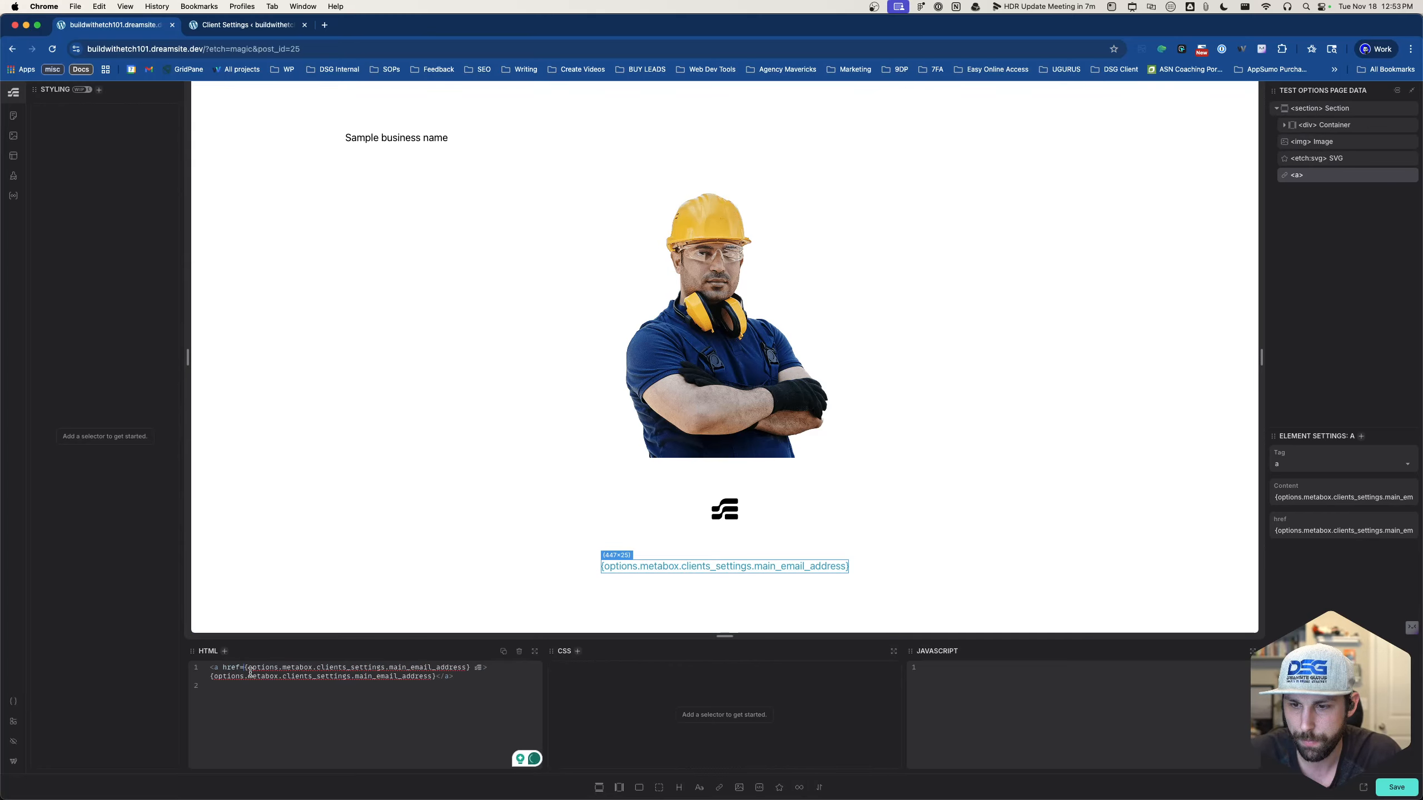
- Remove the extra quote to clear the render error and save the page
{"action": "type", "text": "\""}
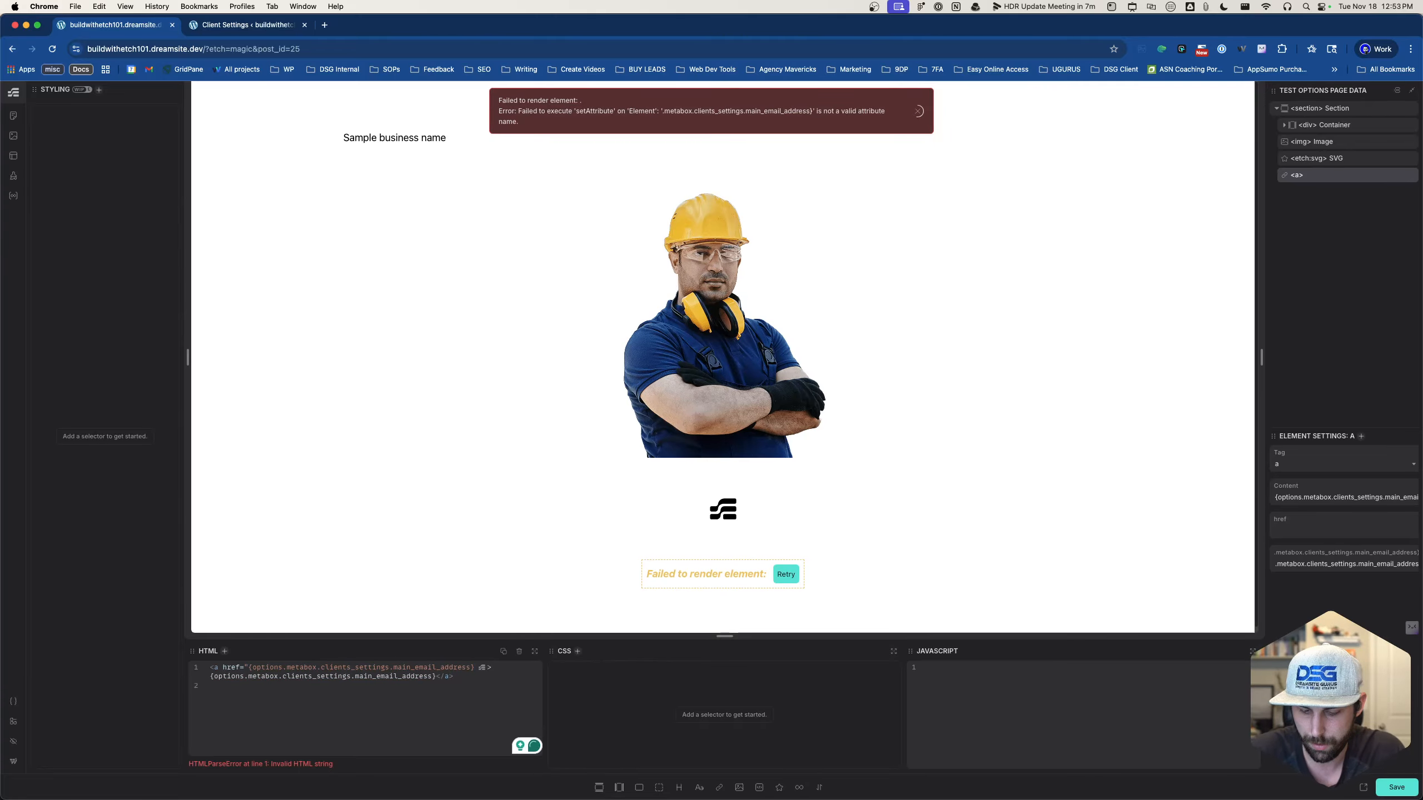
{"action": "type", "text": "\""}
{"action": "key", "text": "BackSpace"}
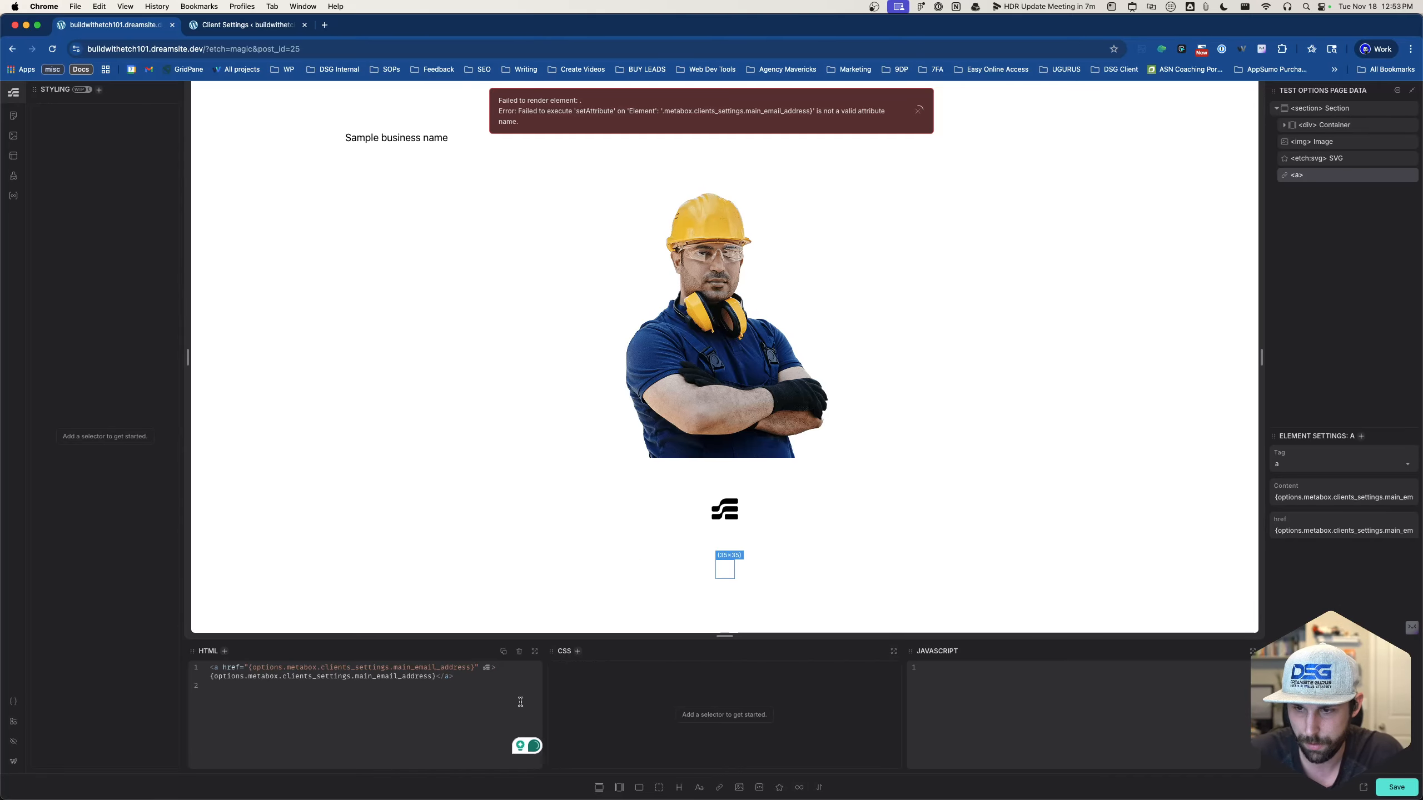
{"action": "left_click", "coordinate": [553, 600]}
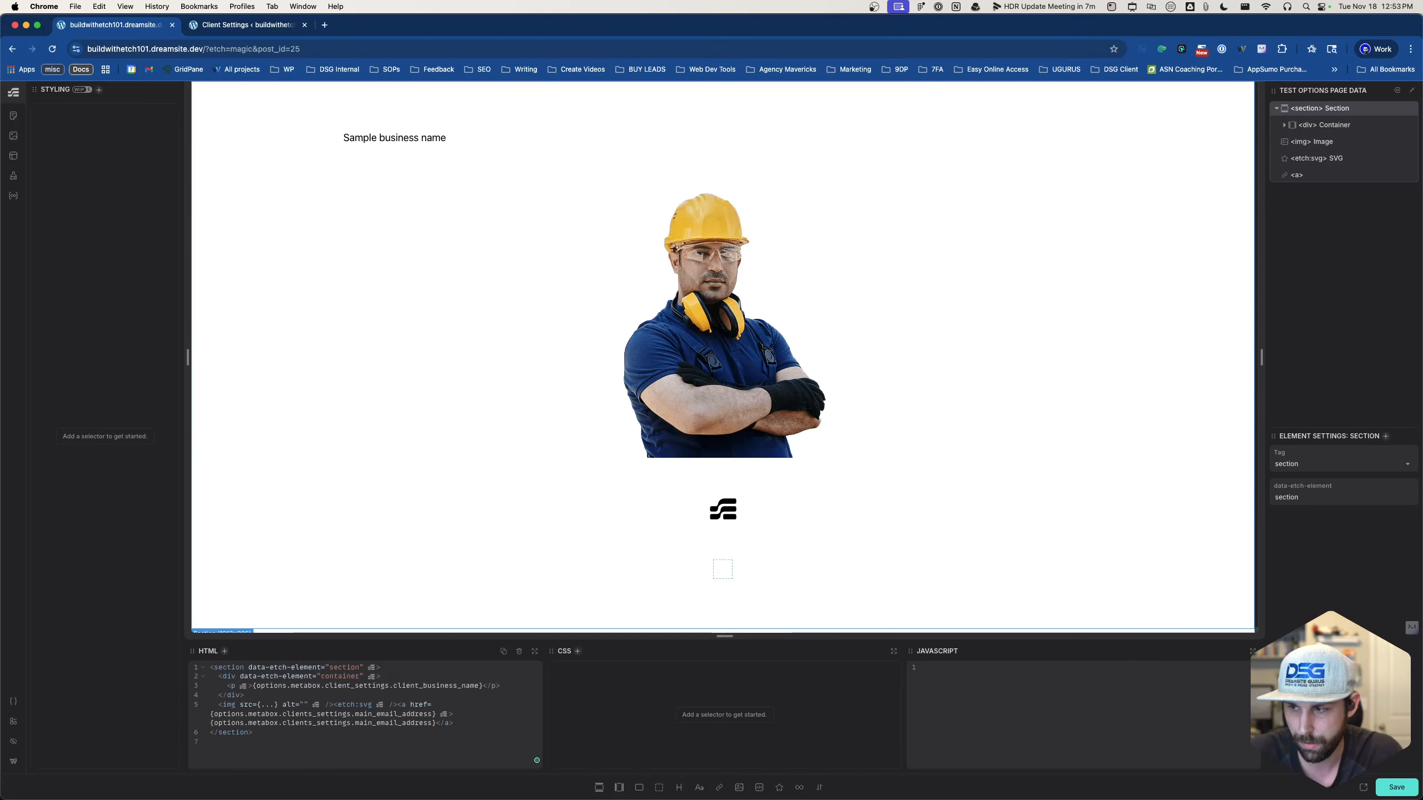
{"action": "left_click", "coordinate": [1397, 787]}
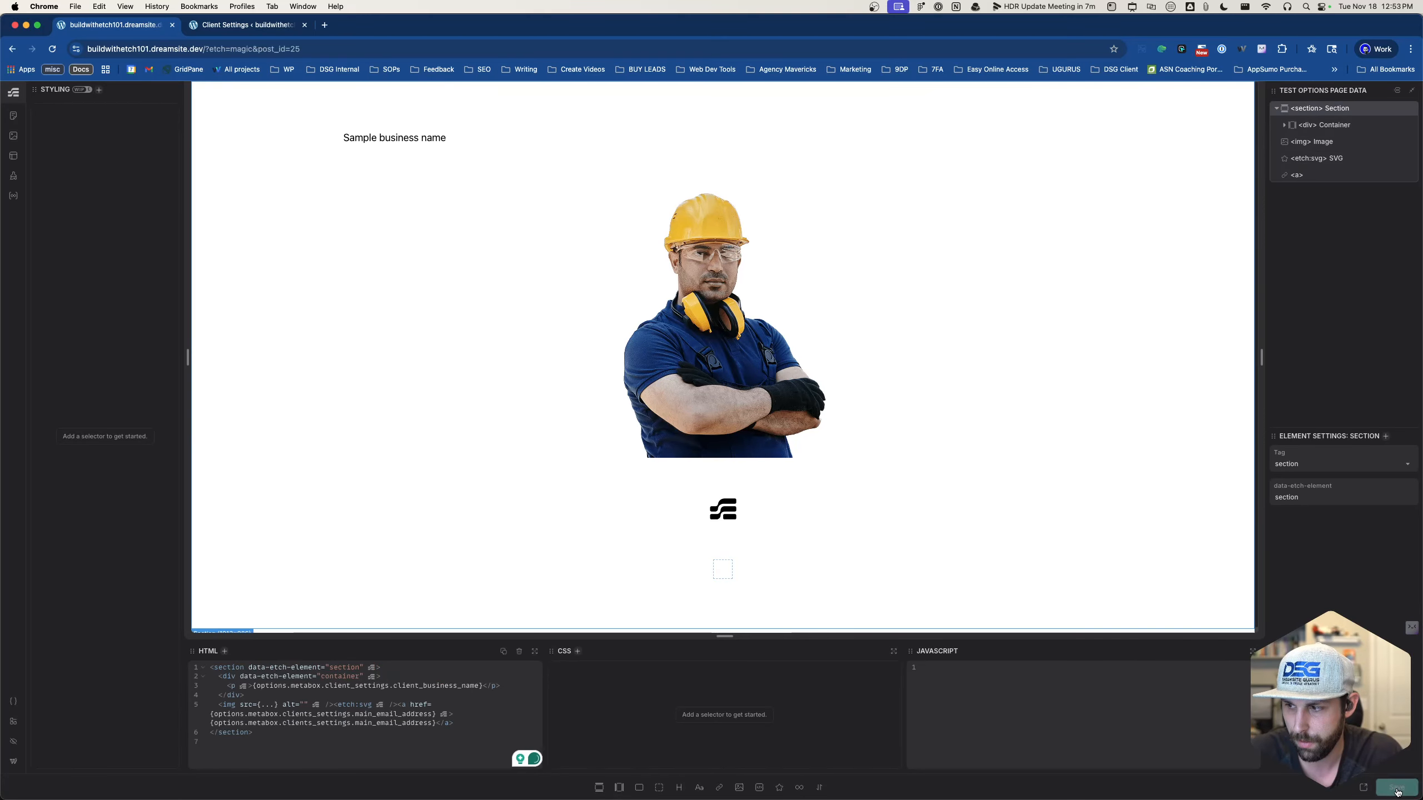
- Preview the front end, find the email link missing, then return to the link's href code
{"action": "left_click", "coordinate": [1363, 788]}
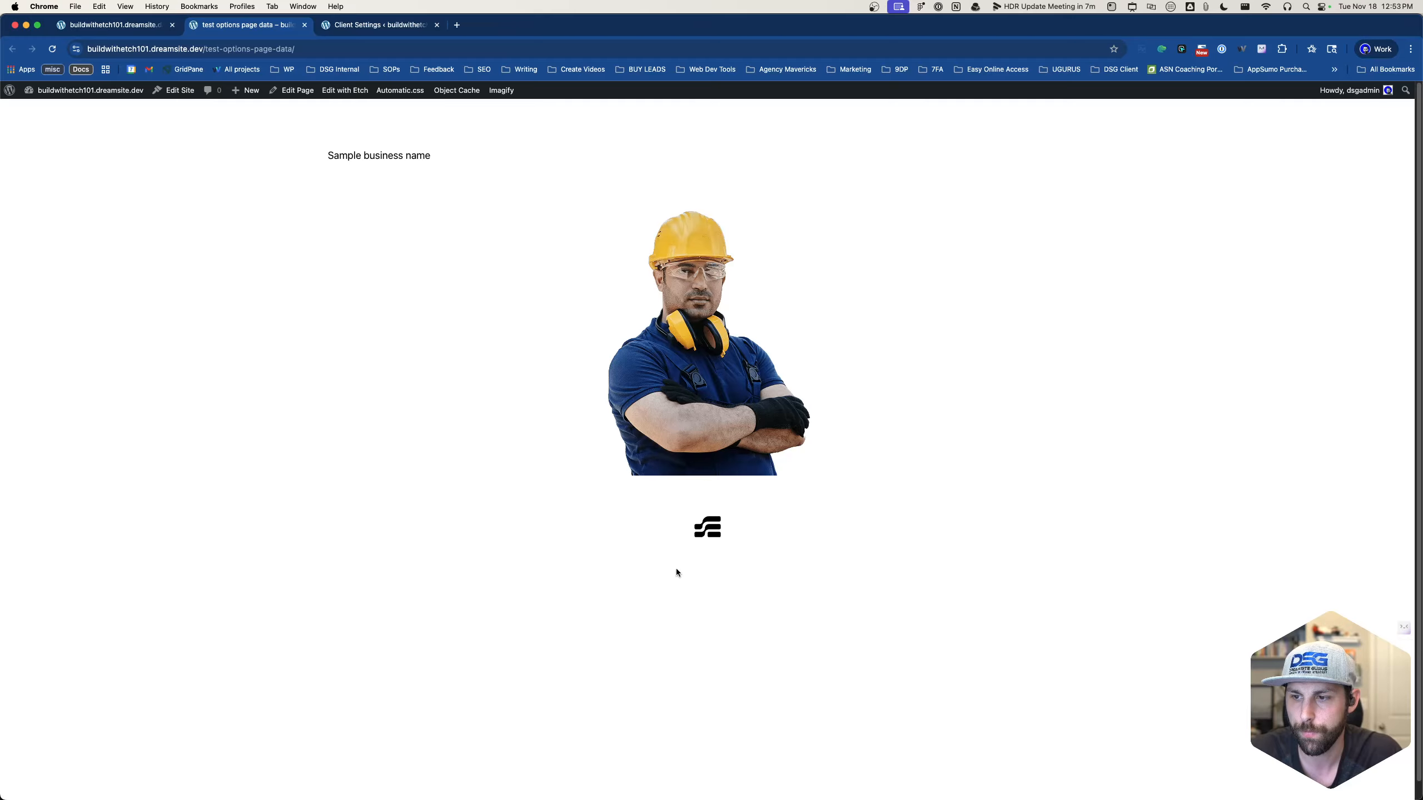
{"action": "left_click", "coordinate": [130, 22]}
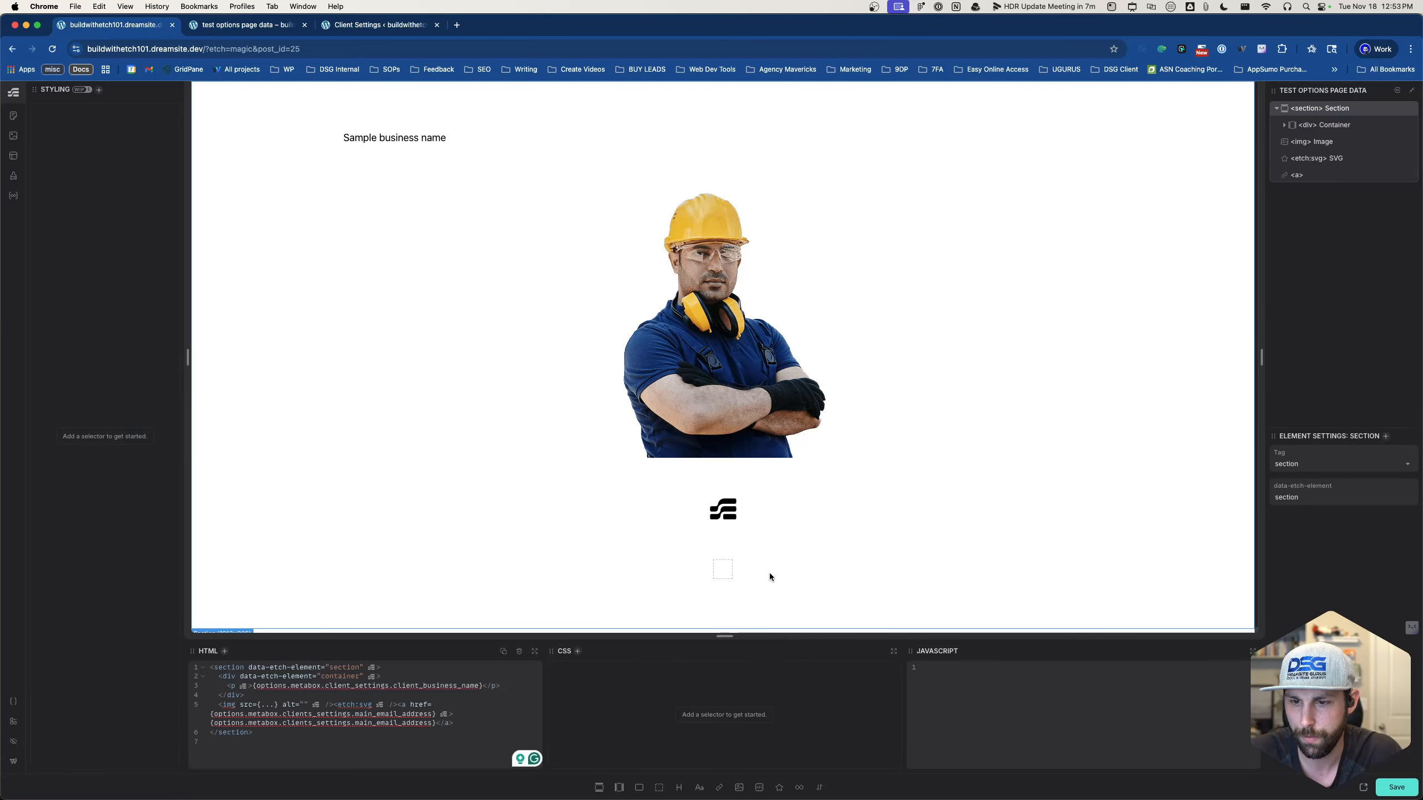
{"action": "left_click", "coordinate": [727, 571]}
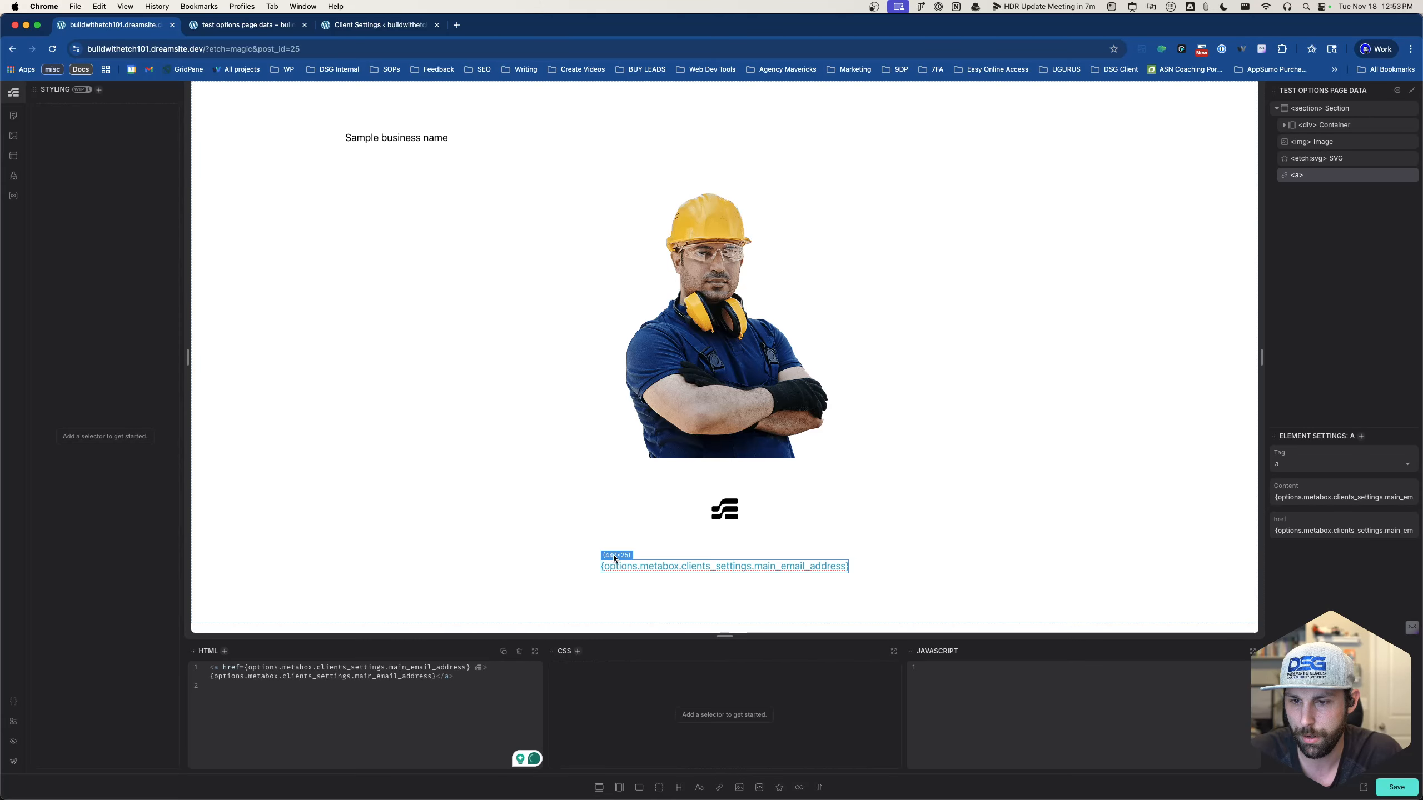
{"action": "left_click", "coordinate": [469, 666]}
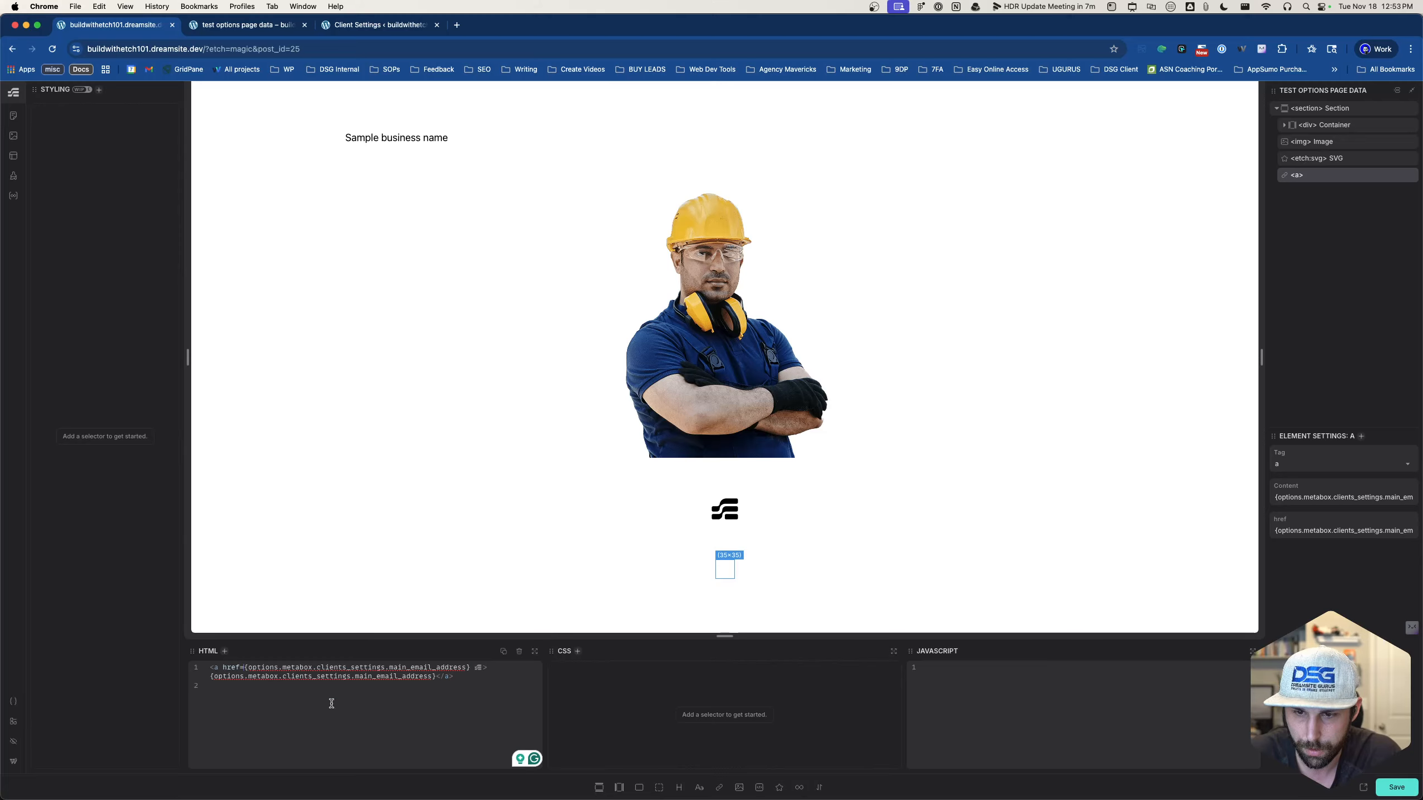
- Set the href to "{options.metabox.client_settings.main_email_address}", delete the duplicate tag, and save
{"action": "type", "text": "\""}
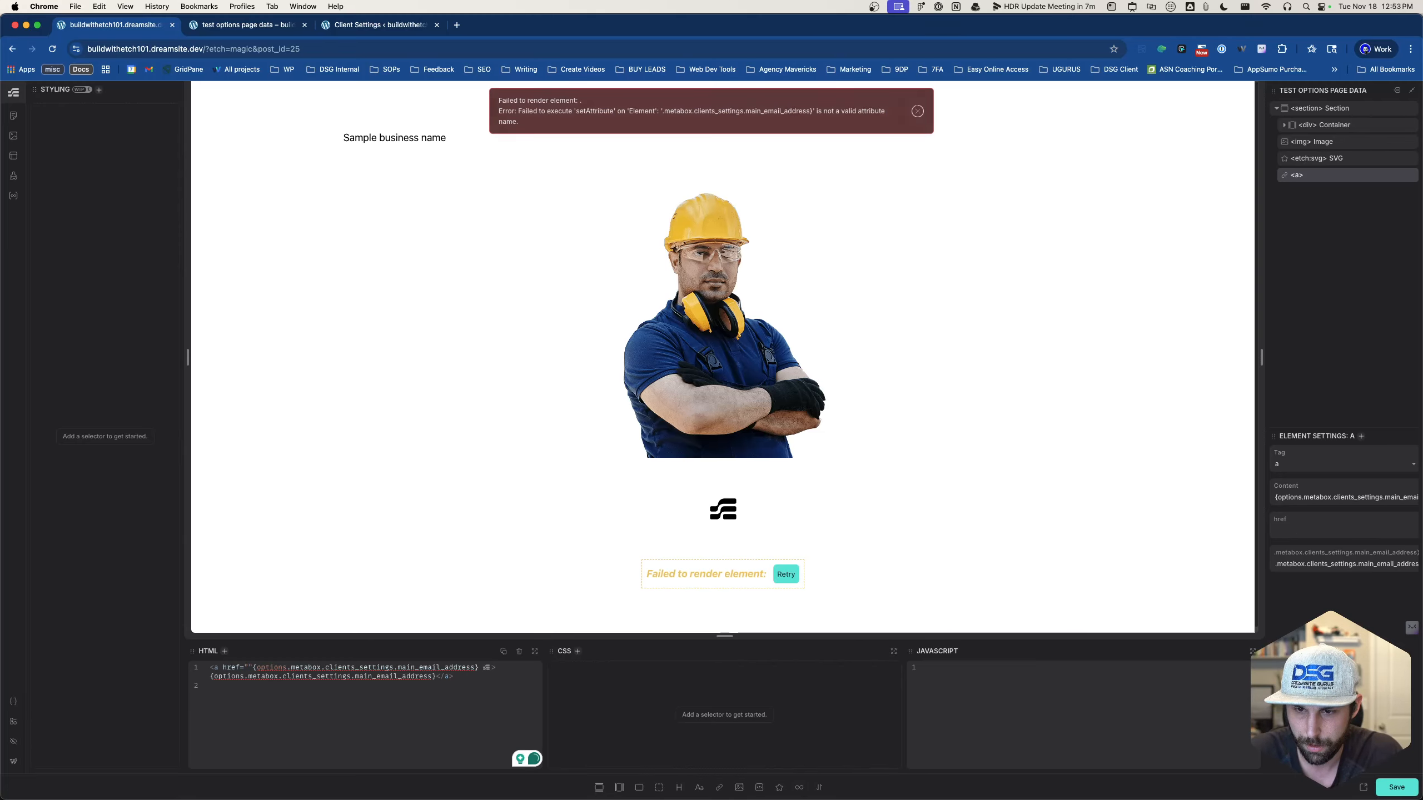
{"action": "type", "text": "{options."}
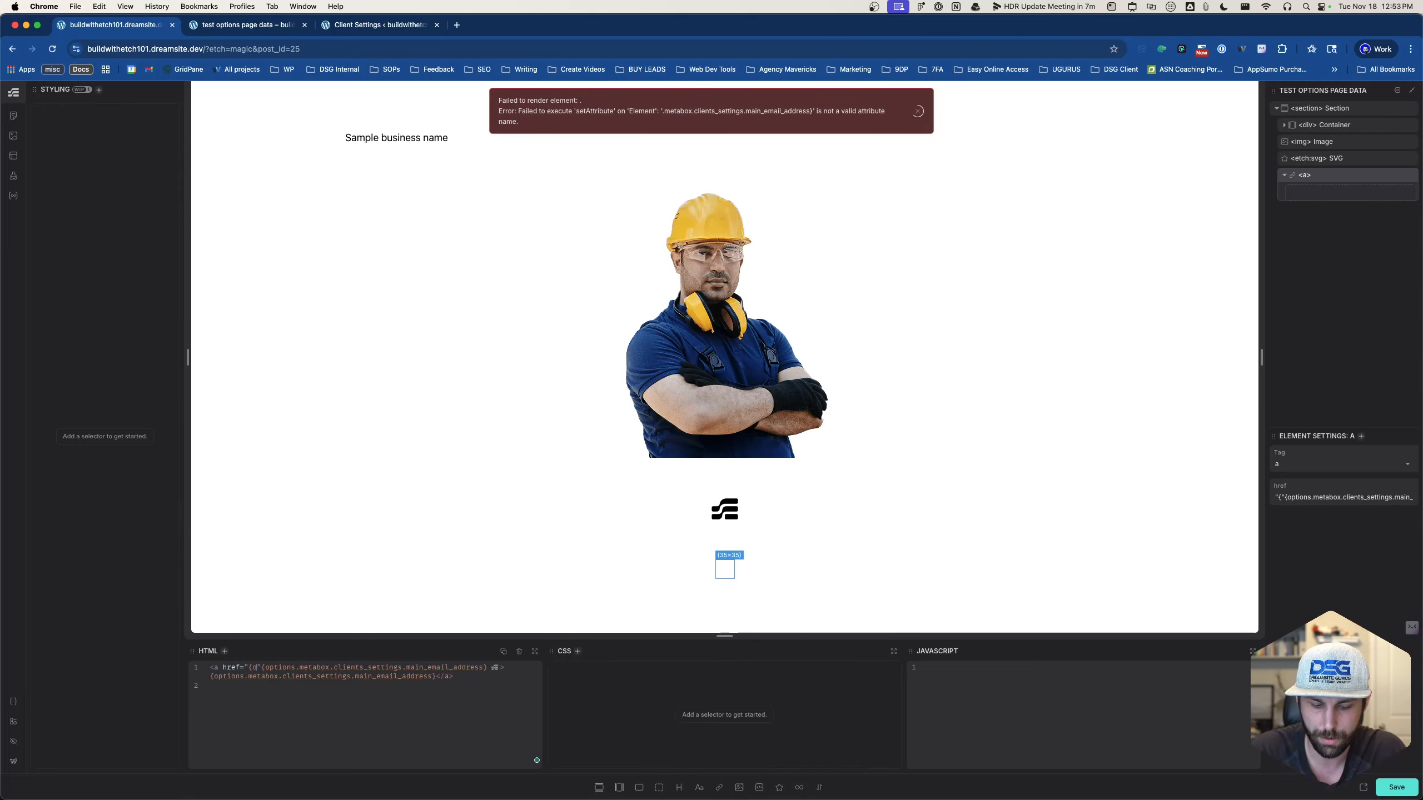
{"action": "type", "text": "metab"}
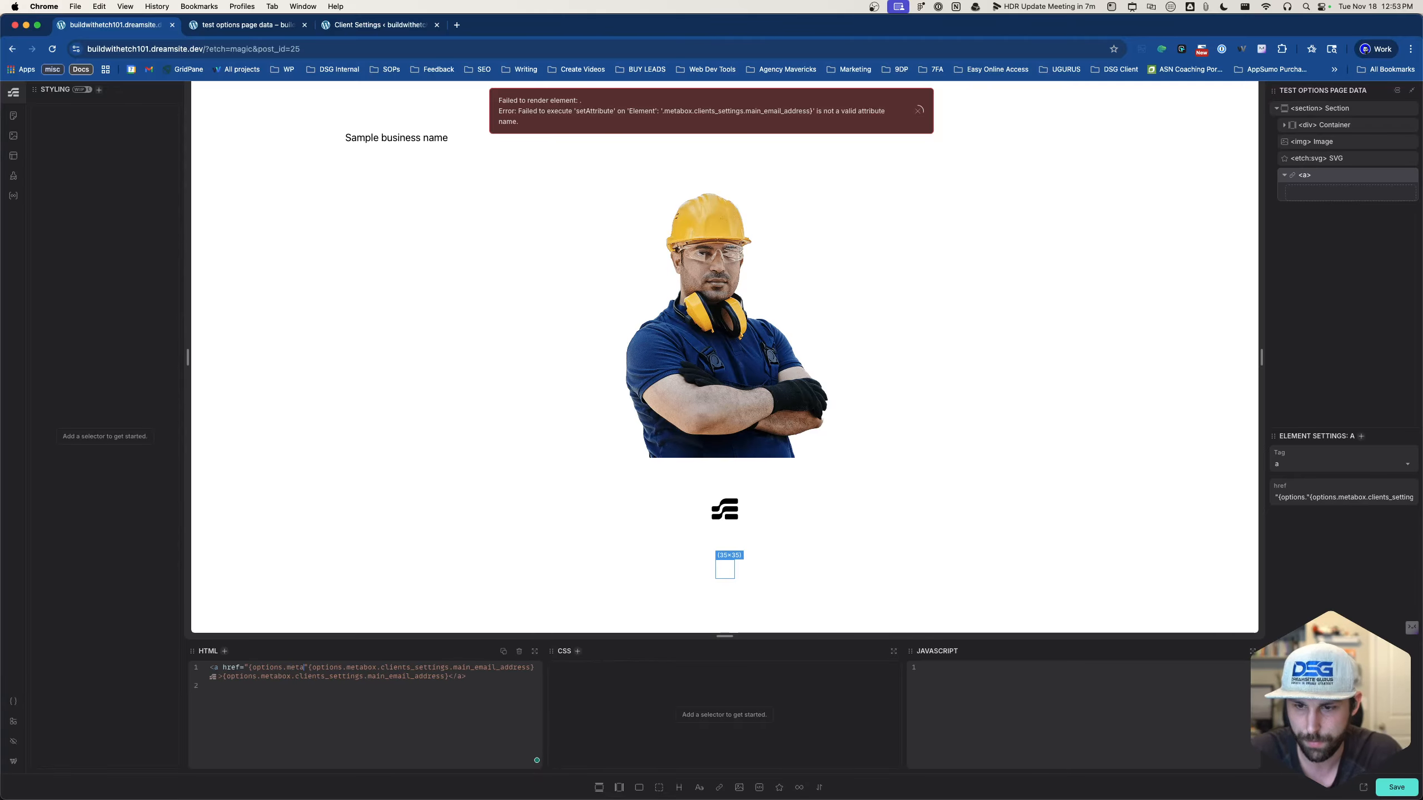
{"action": "type", "text": "ox"}
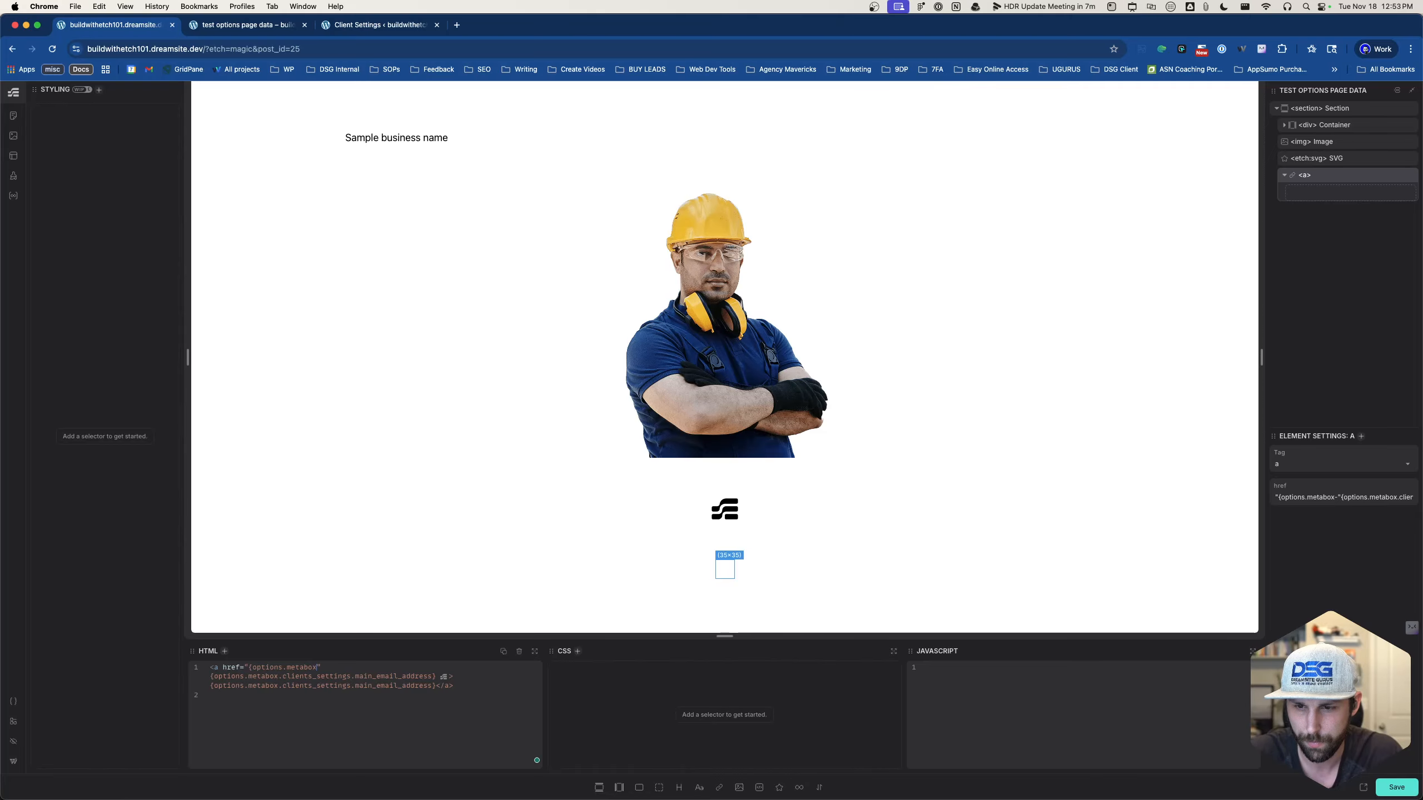
{"action": "type", "text": ".cl"}
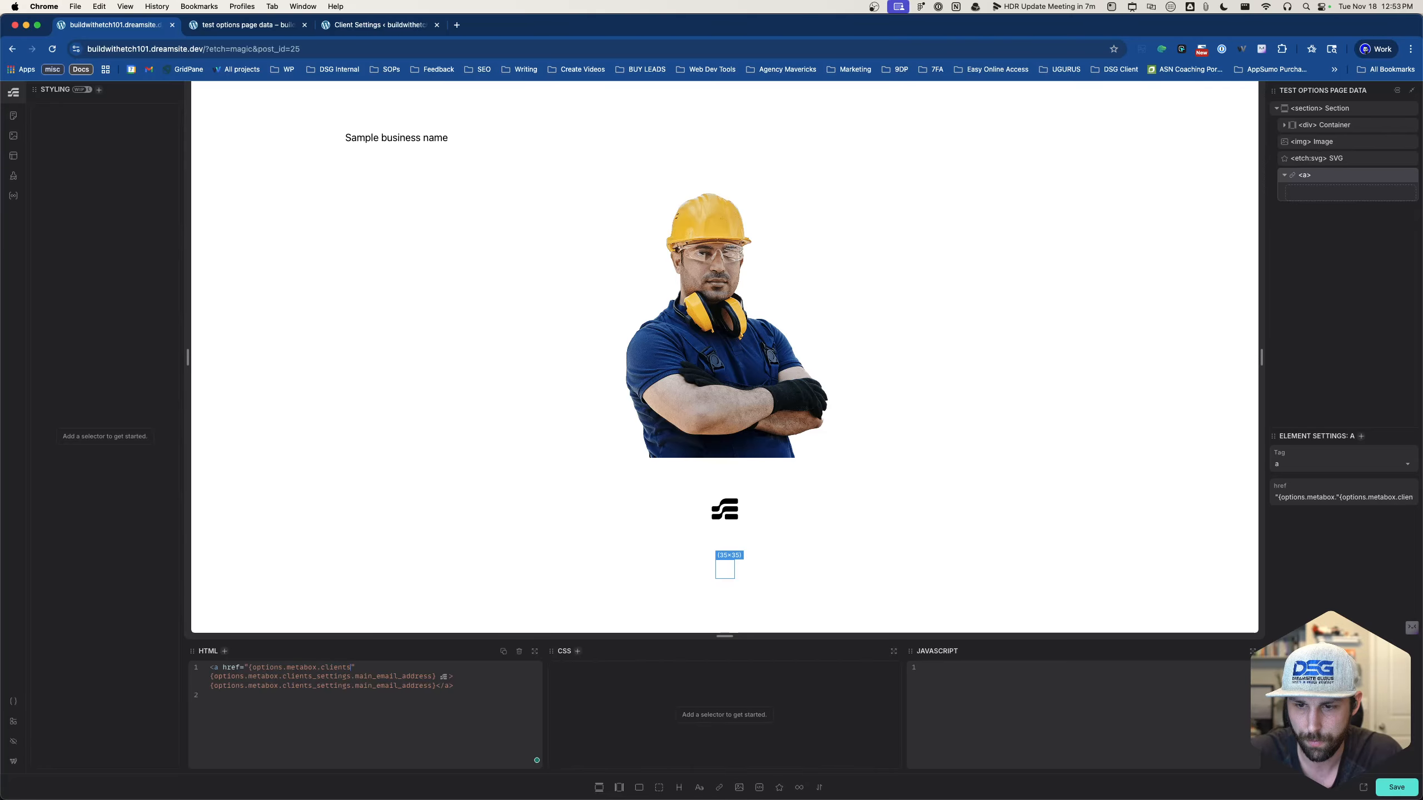
{"action": "type", "text": "ient_settings"}
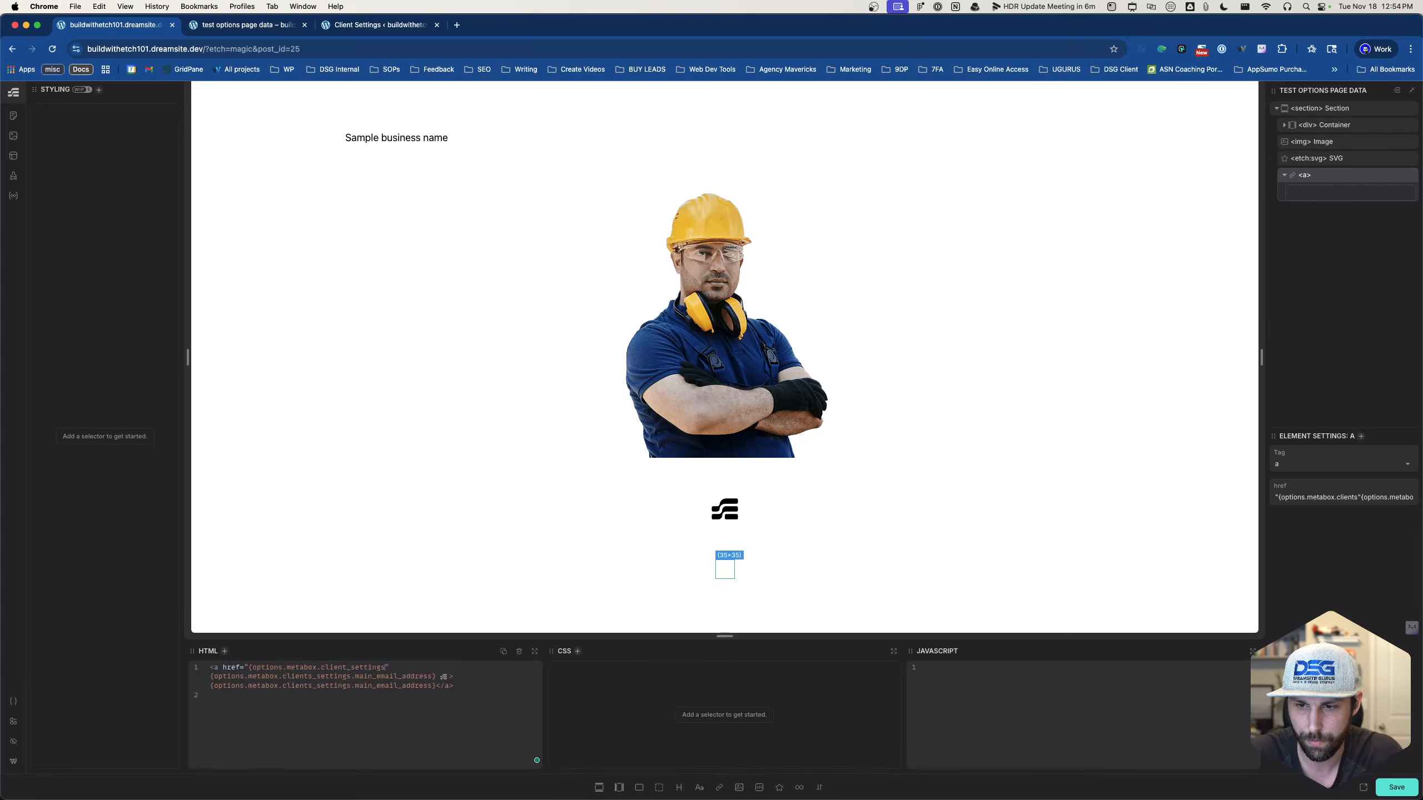
{"action": "type", "text": ".main"}
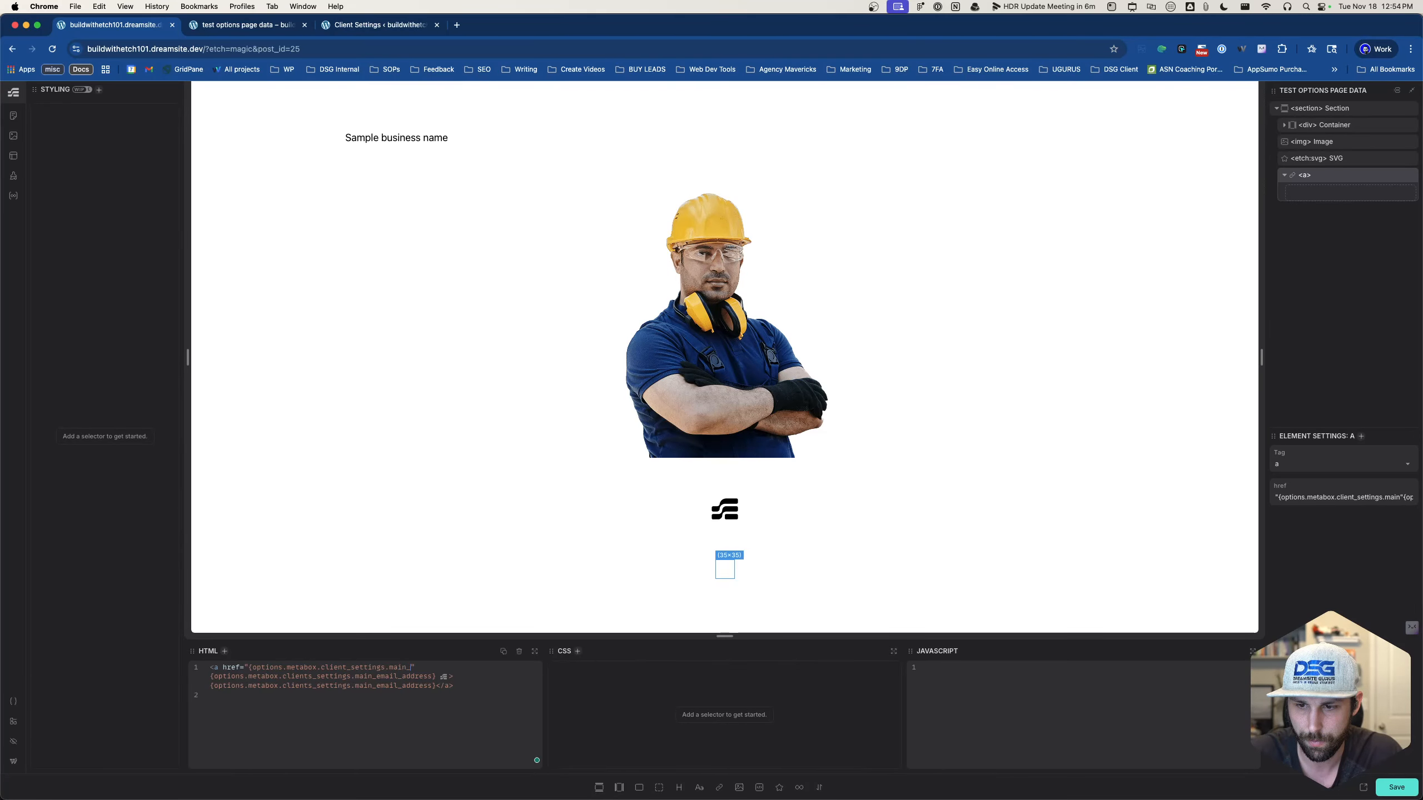
{"action": "type", "text": "_email"}
{"action": "type", "text": "_address"}
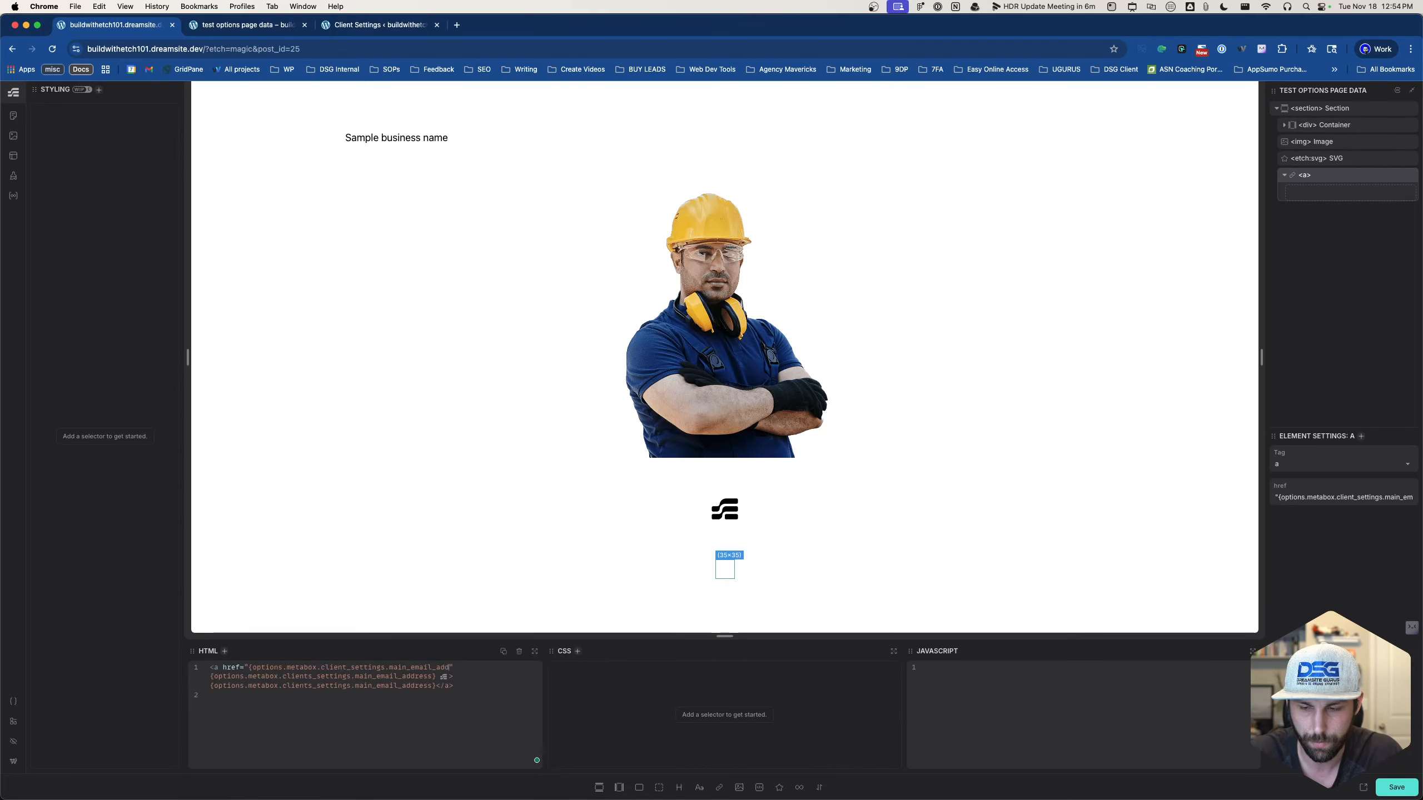
{"action": "type", "text": "}"}
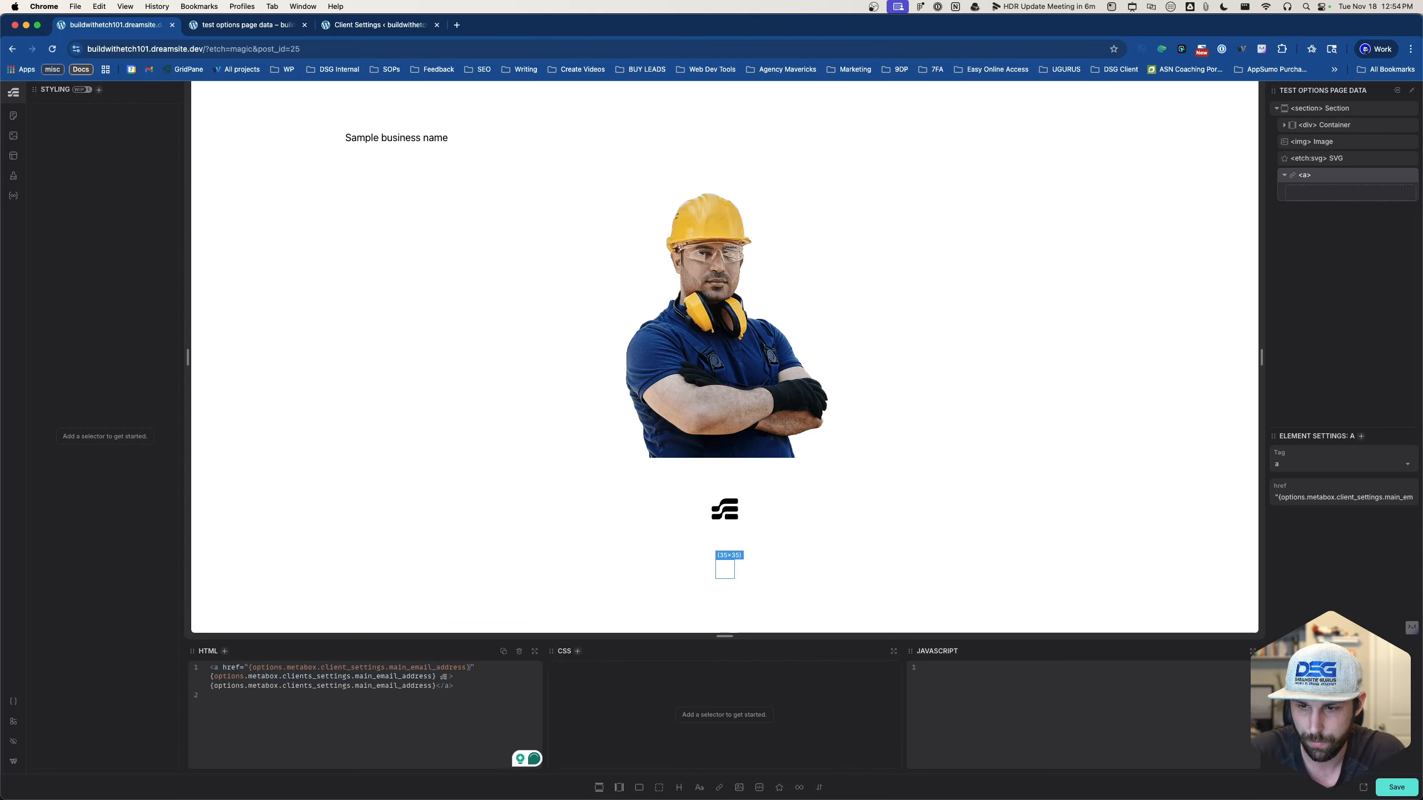
{"action": "left_click_drag", "start_coordinate": [436, 677], "coordinate": [206, 678]}
{"action": "key", "text": "BackSpace"}
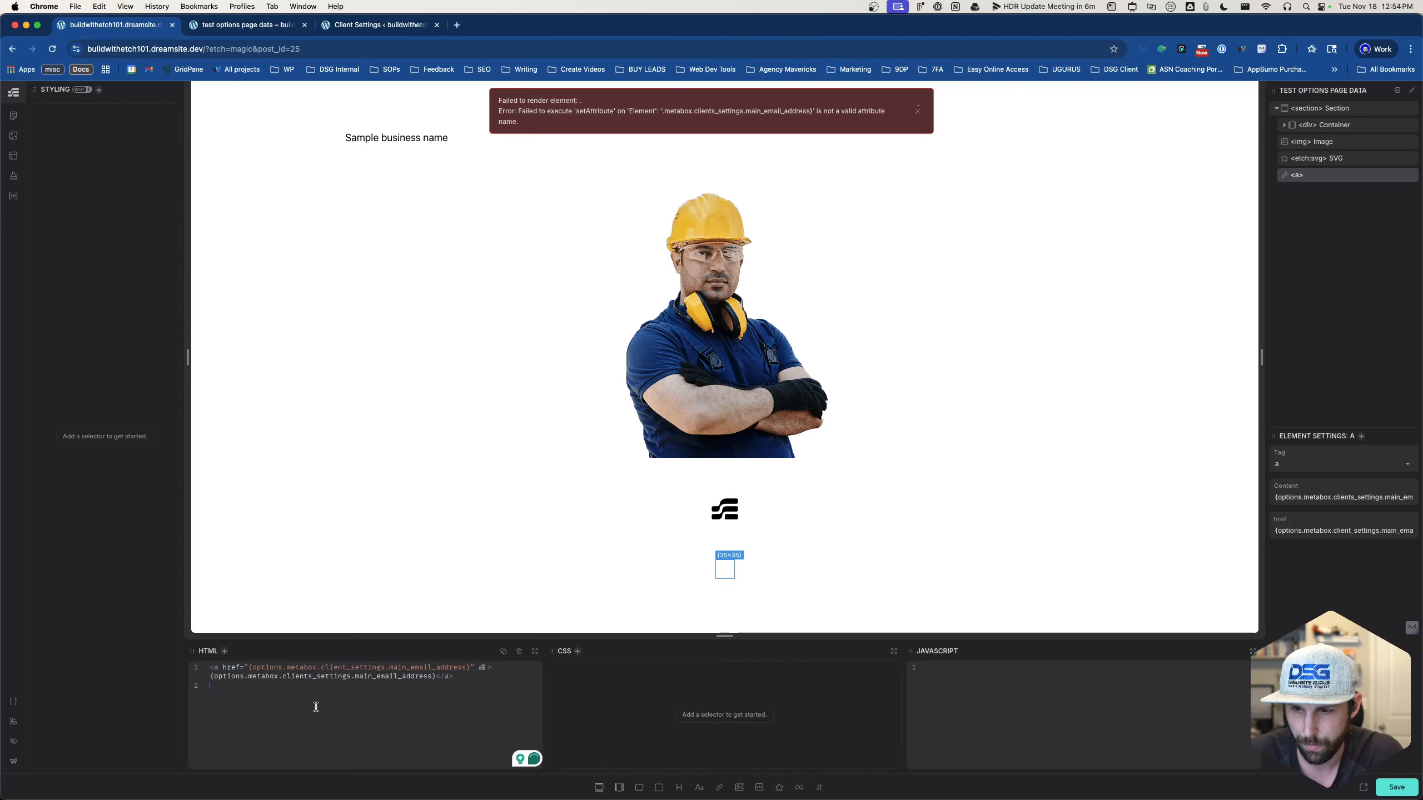
{"action": "left_click", "coordinate": [1394, 786]}
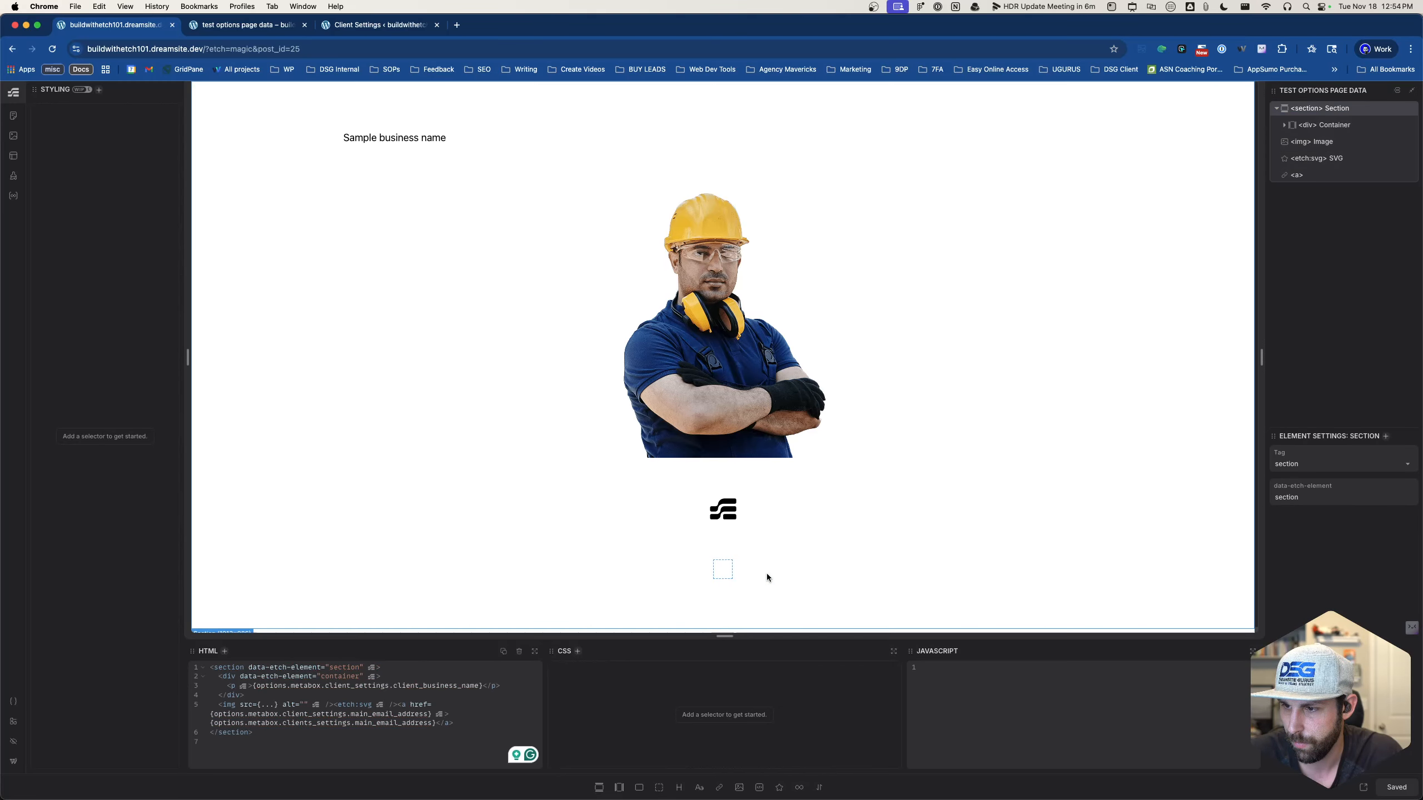
- Check the saved page on the front end and return to the section's HTML
{"action": "left_click", "coordinate": [1137, 594]}
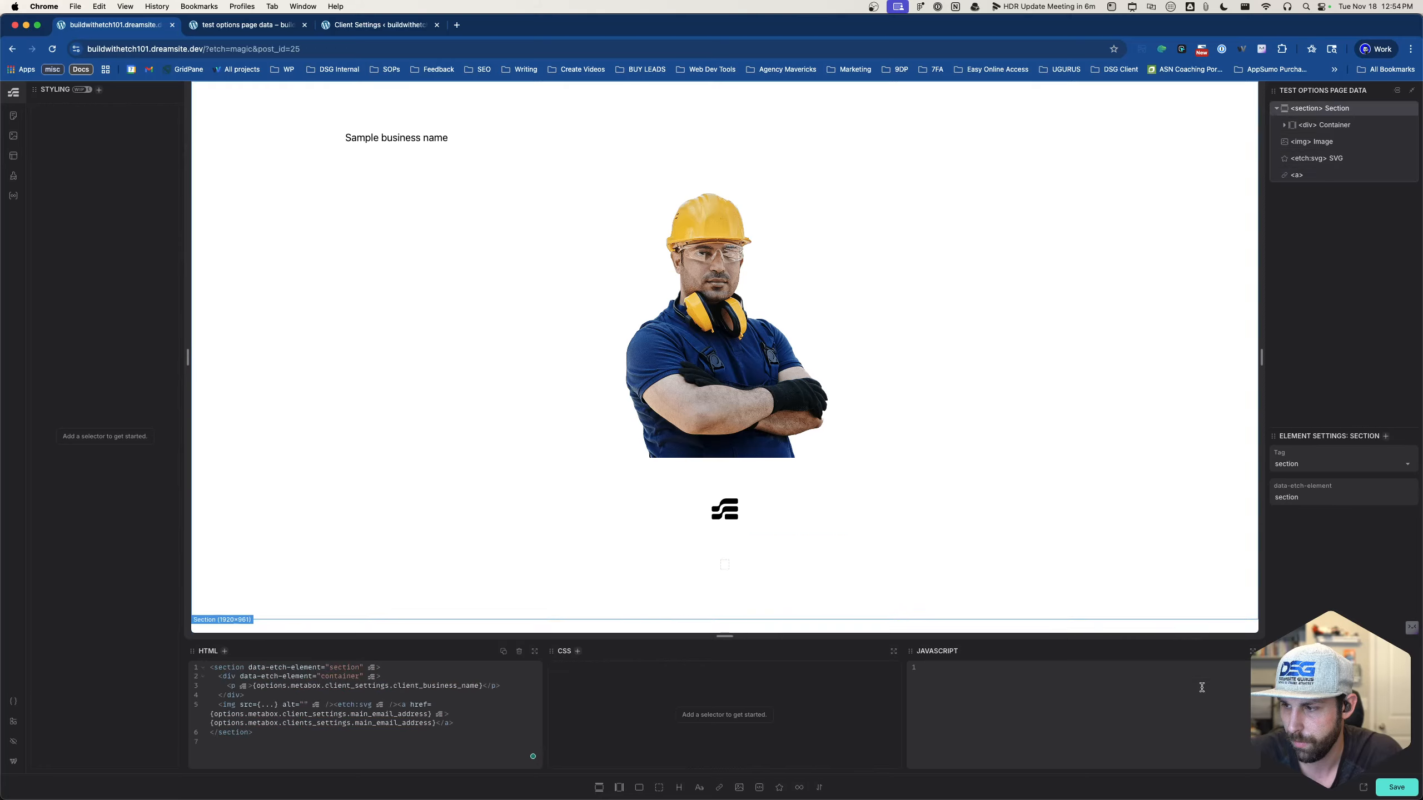
{"action": "left_click", "coordinate": [1362, 787]}
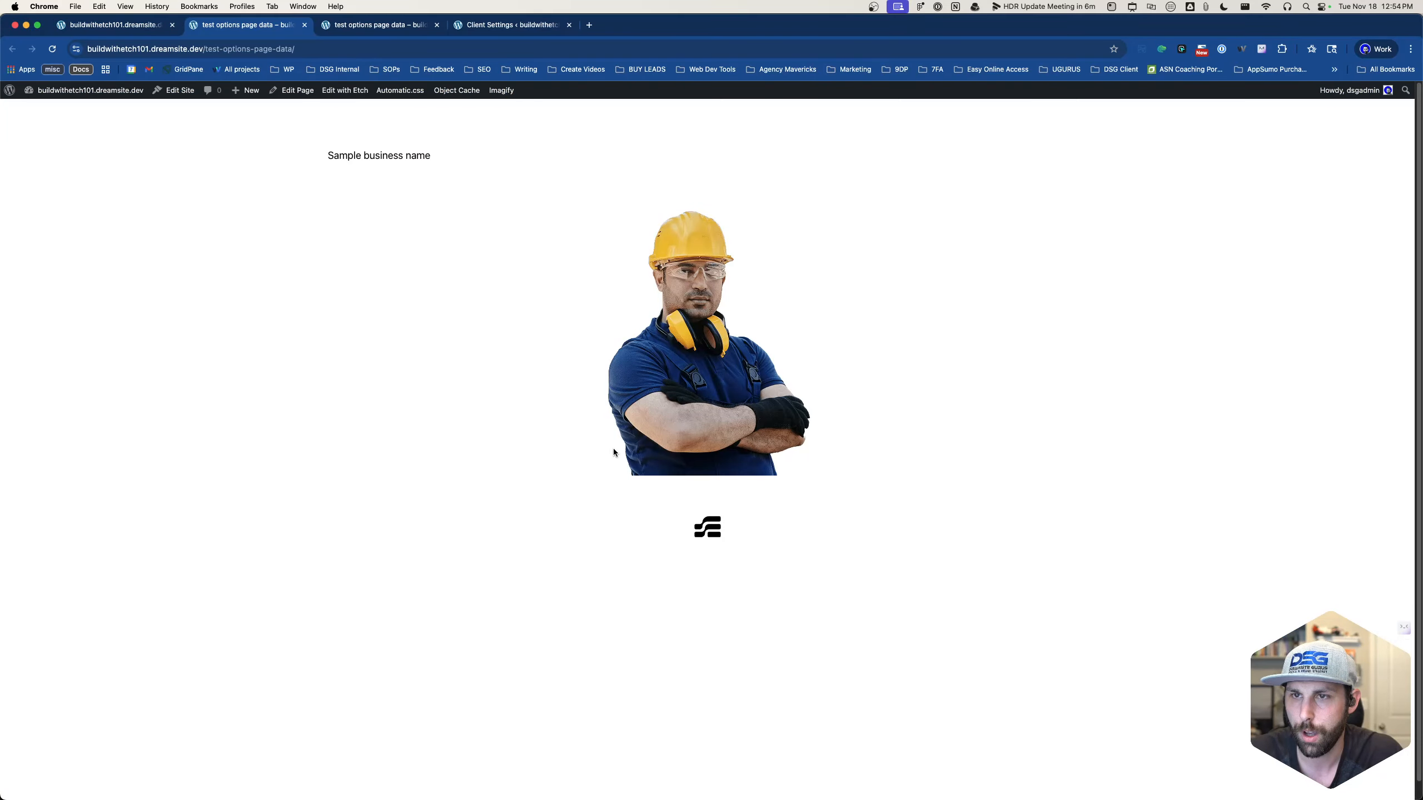
{"action": "left_click", "coordinate": [164, 28]}
{"action": "left_click", "coordinate": [357, 732]}
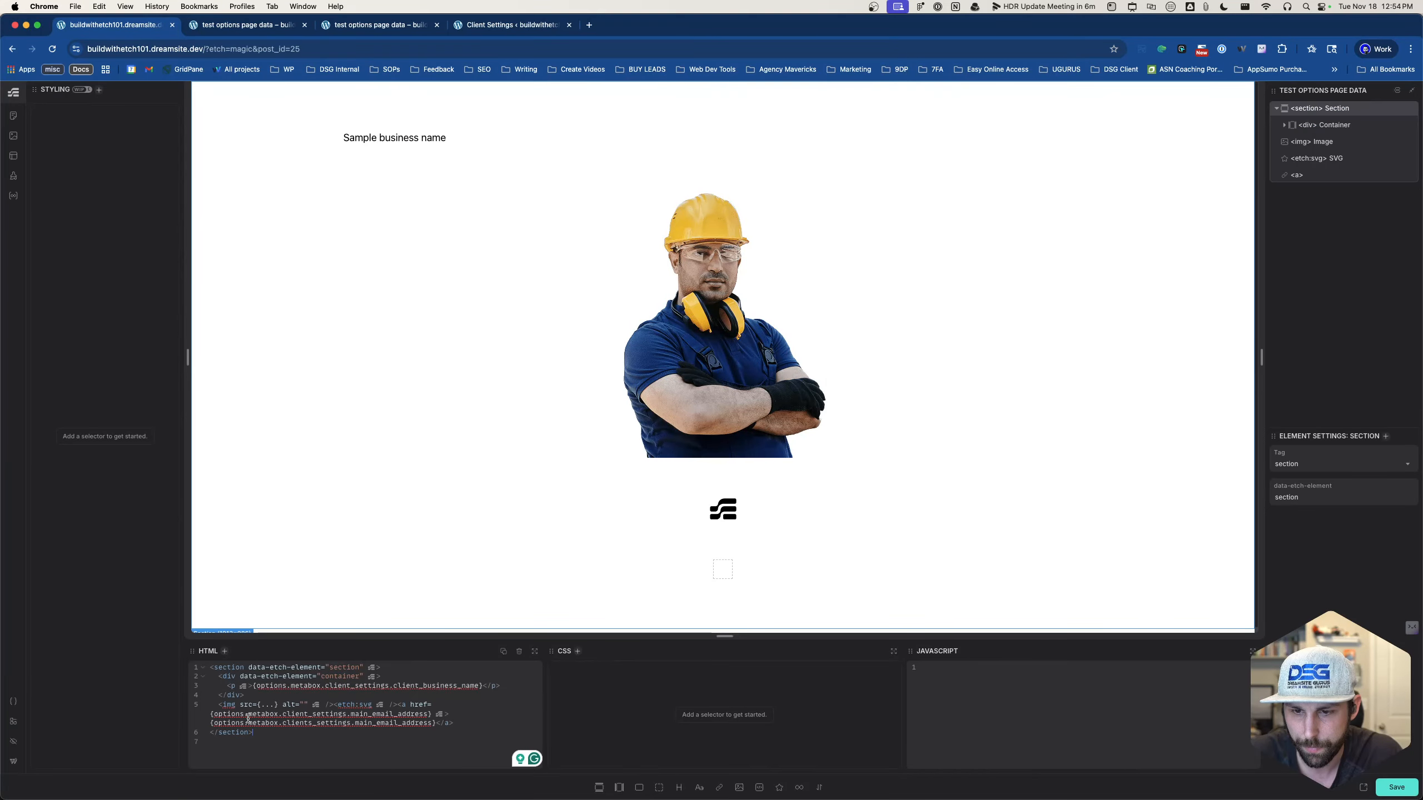
{"action": "scroll", "coordinate": [740, 558], "scroll_direction": "down", "scroll_amount": 1}
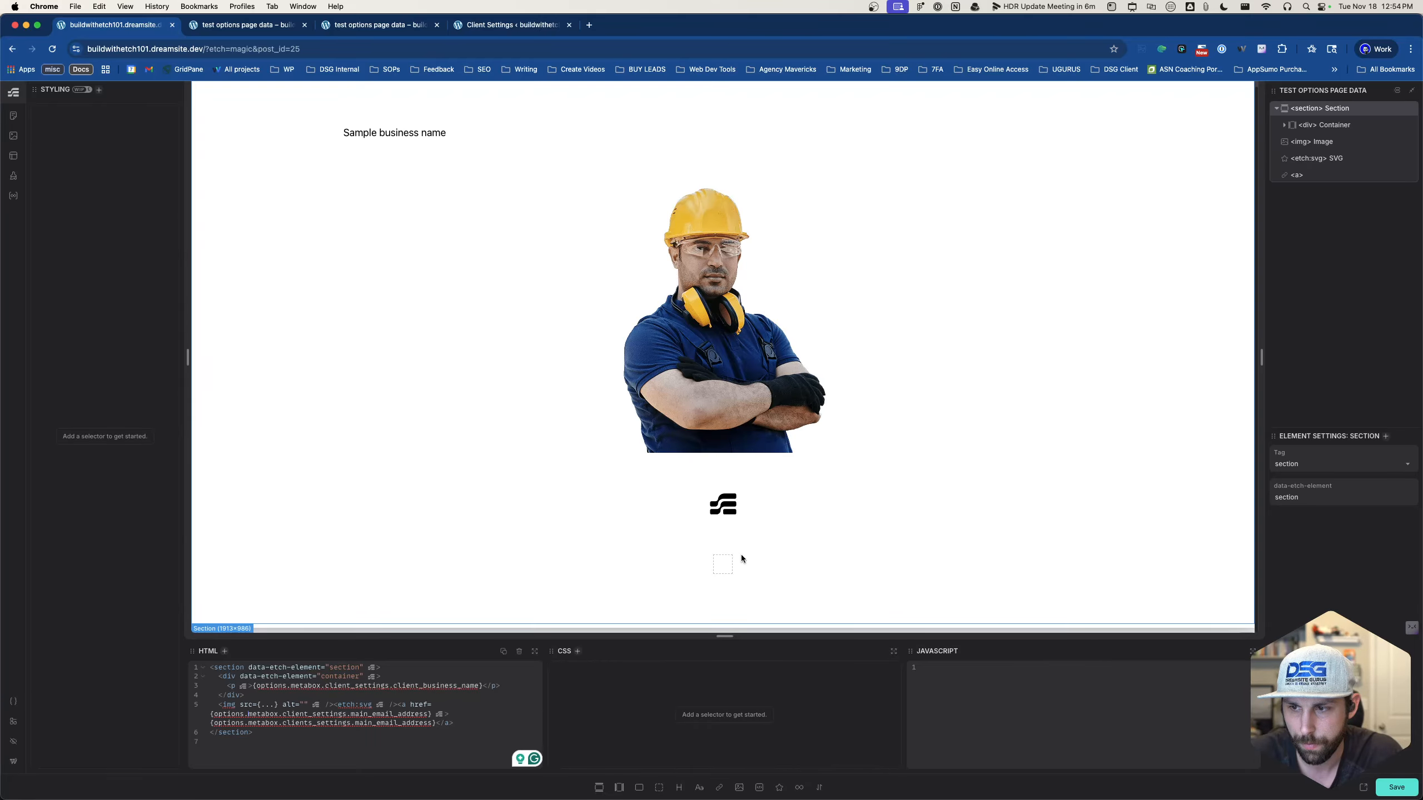
- Delete the SVG and old link, then add an Anchor containing {options.metabox.client_settings.main_email_address}
{"action": "left_click", "coordinate": [730, 514]}
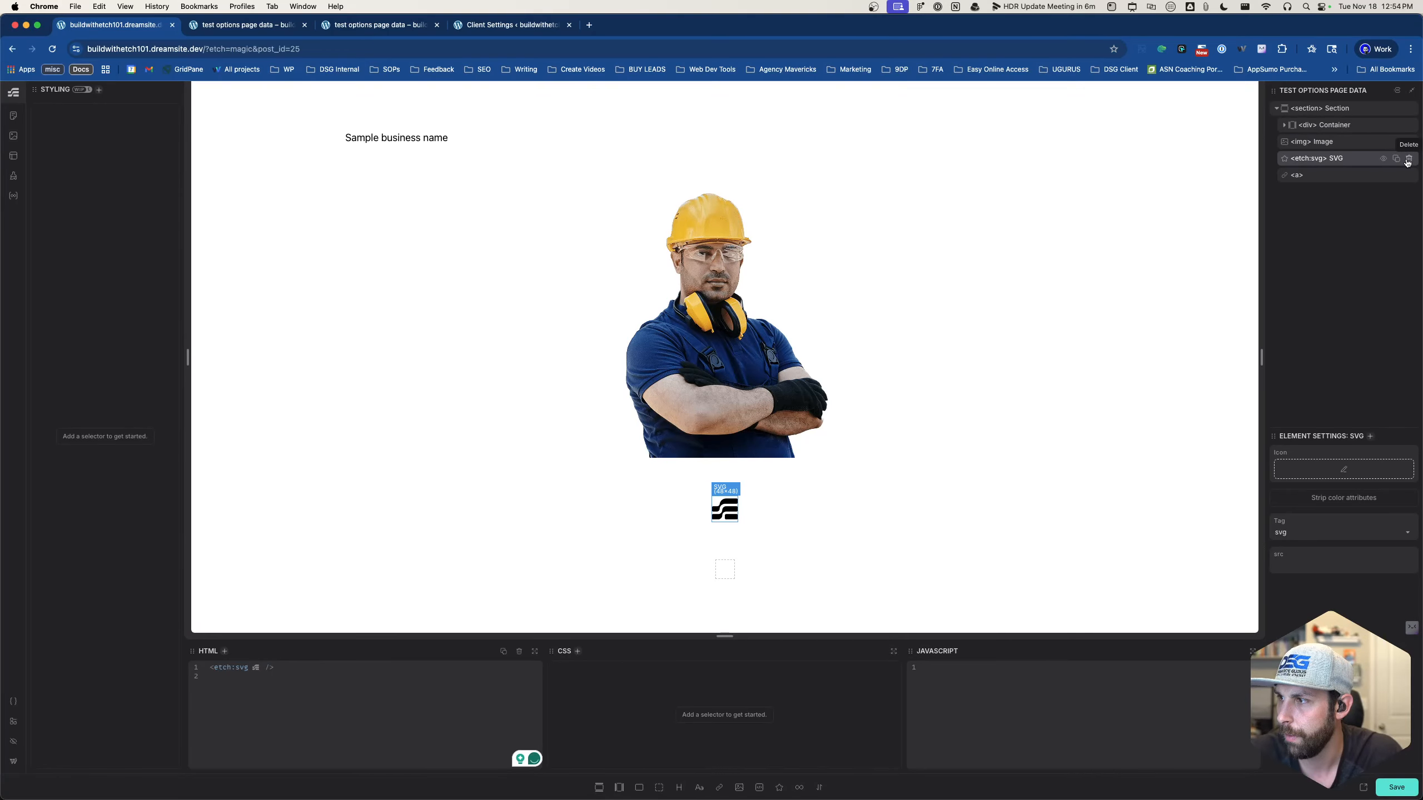
{"action": "left_click", "coordinate": [1407, 158]}
{"action": "left_click", "coordinate": [1338, 158]}
{"action": "left_click", "coordinate": [1408, 158]}
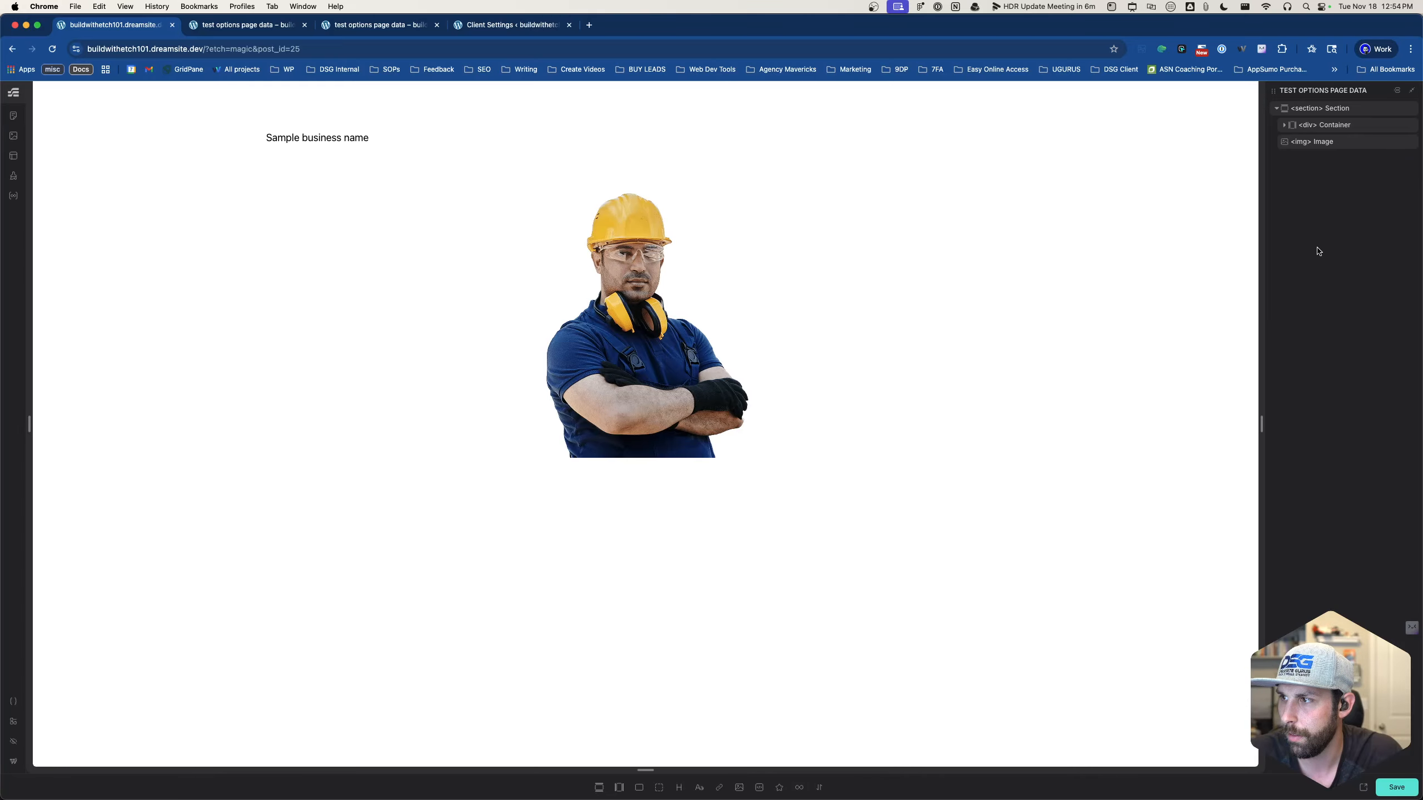
{"action": "left_click", "coordinate": [720, 788]}
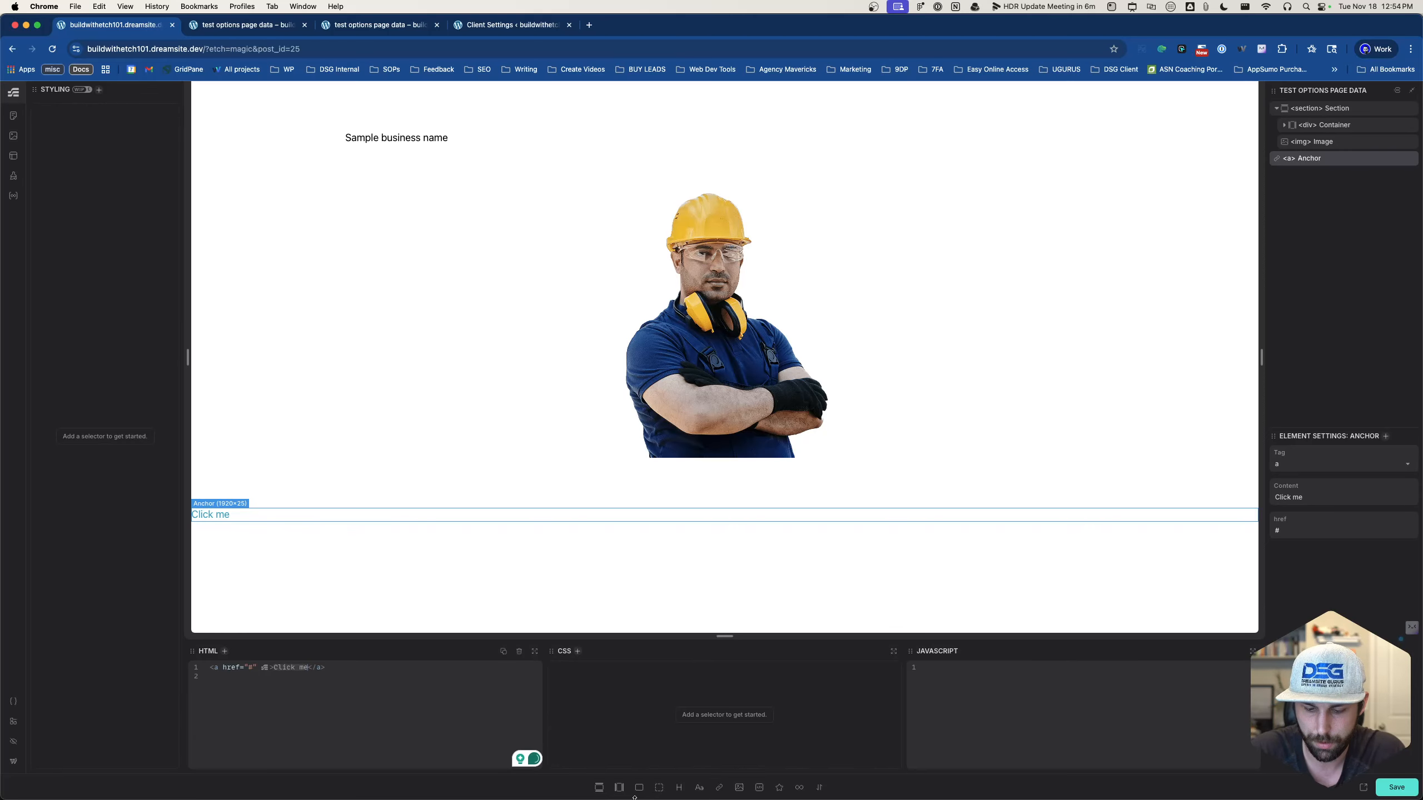
{"action": "type", "text": "{op"}
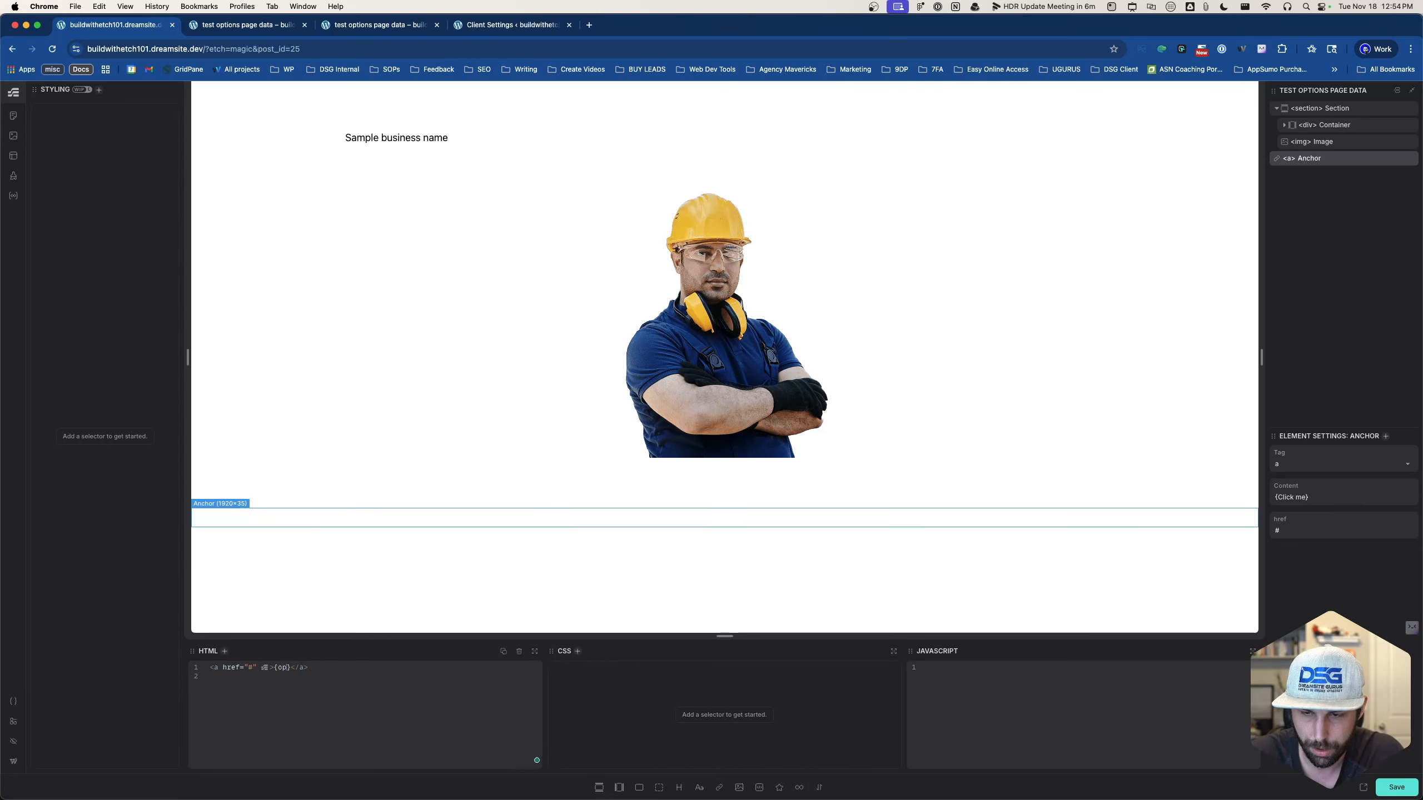
{"action": "type", "text": "tions.metab"}
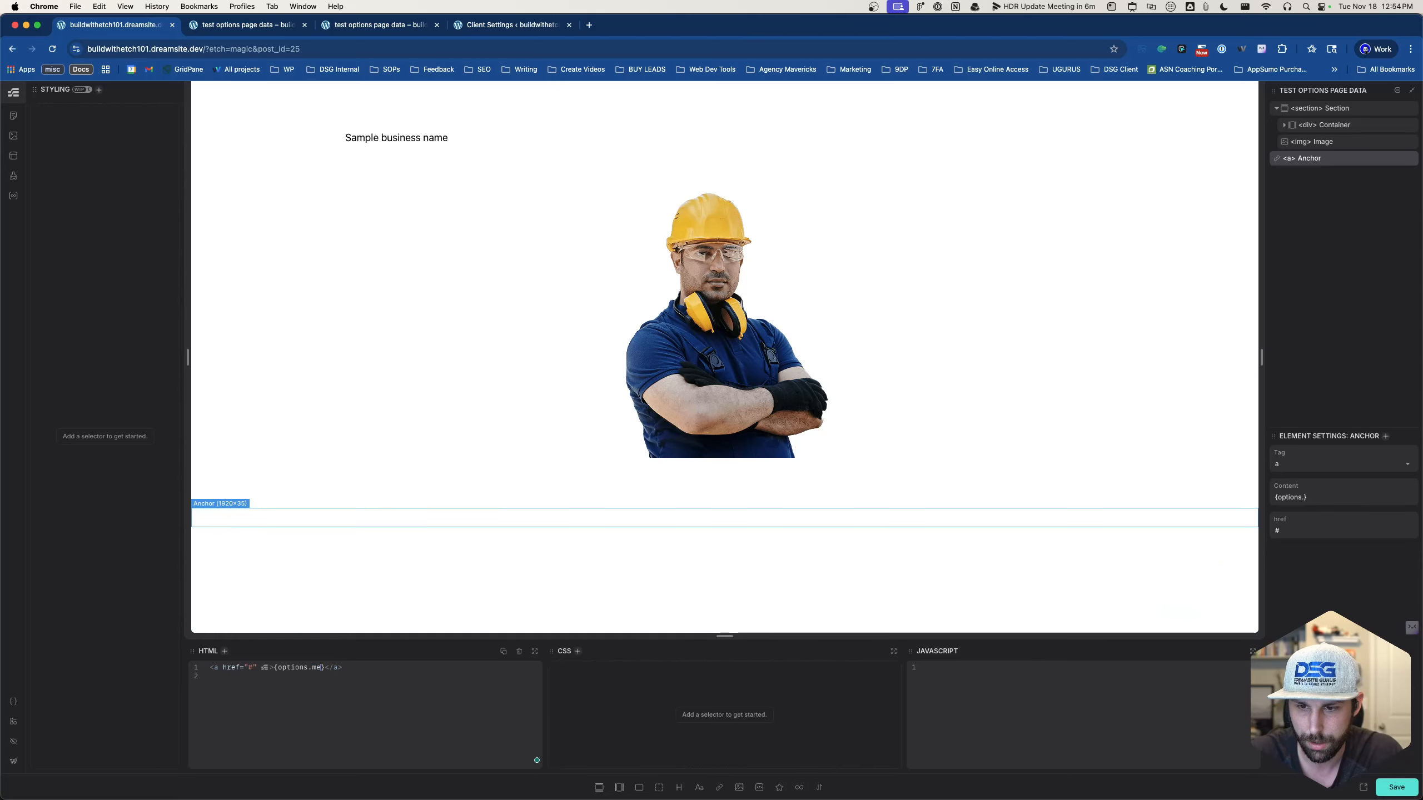
{"action": "type", "text": "ox.client"}
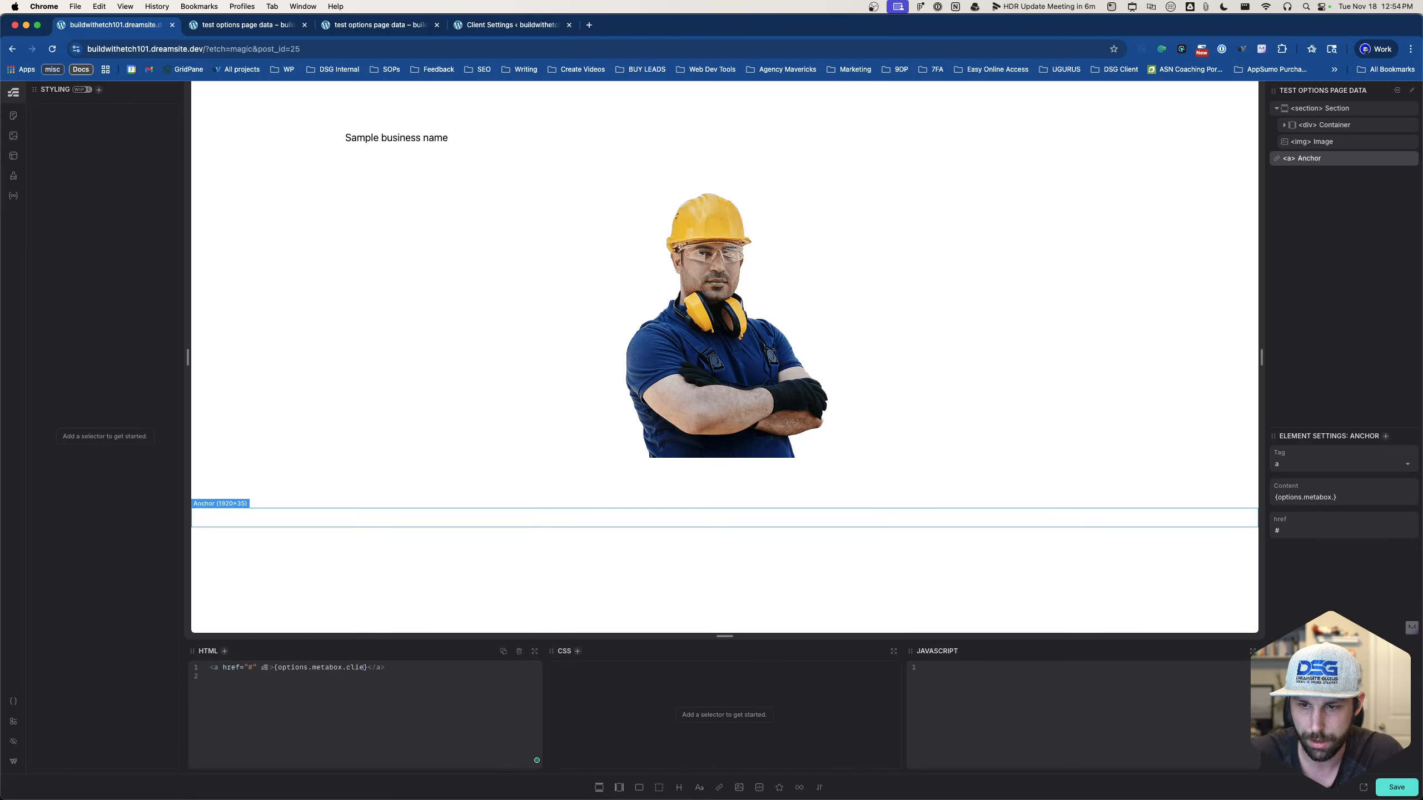
{"action": "type", "text": "_settings"}
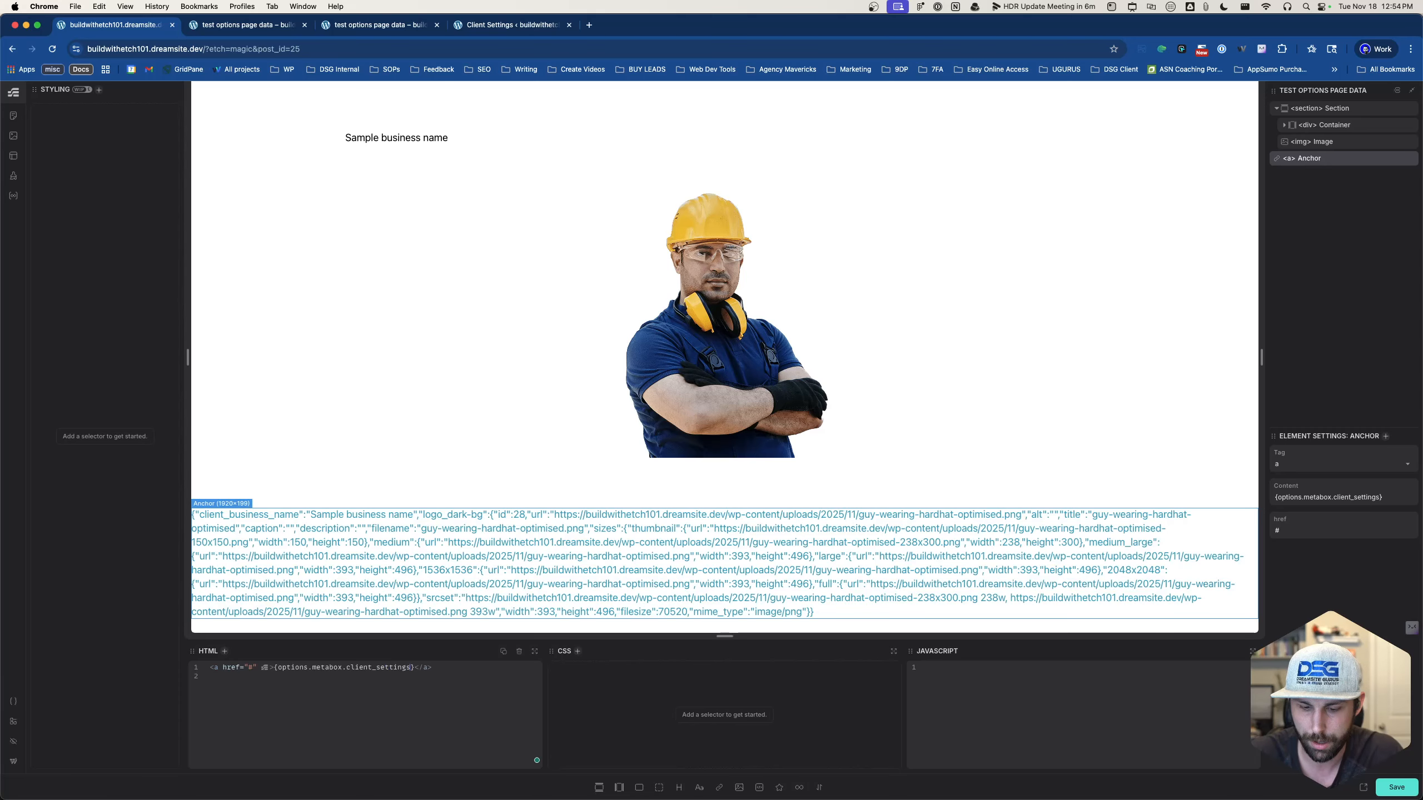
{"action": "type", "text": "."}
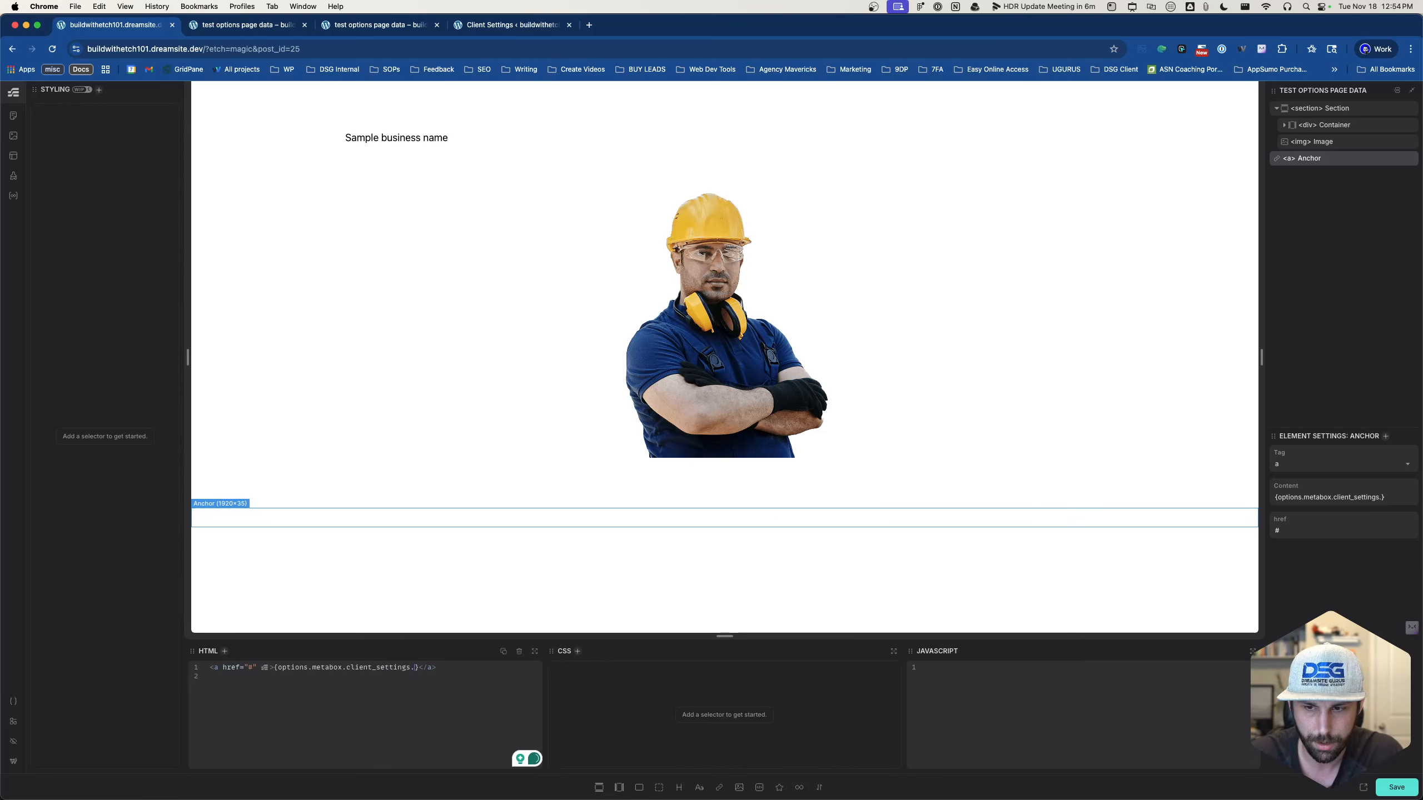
{"action": "type", "text": "main_email_"}
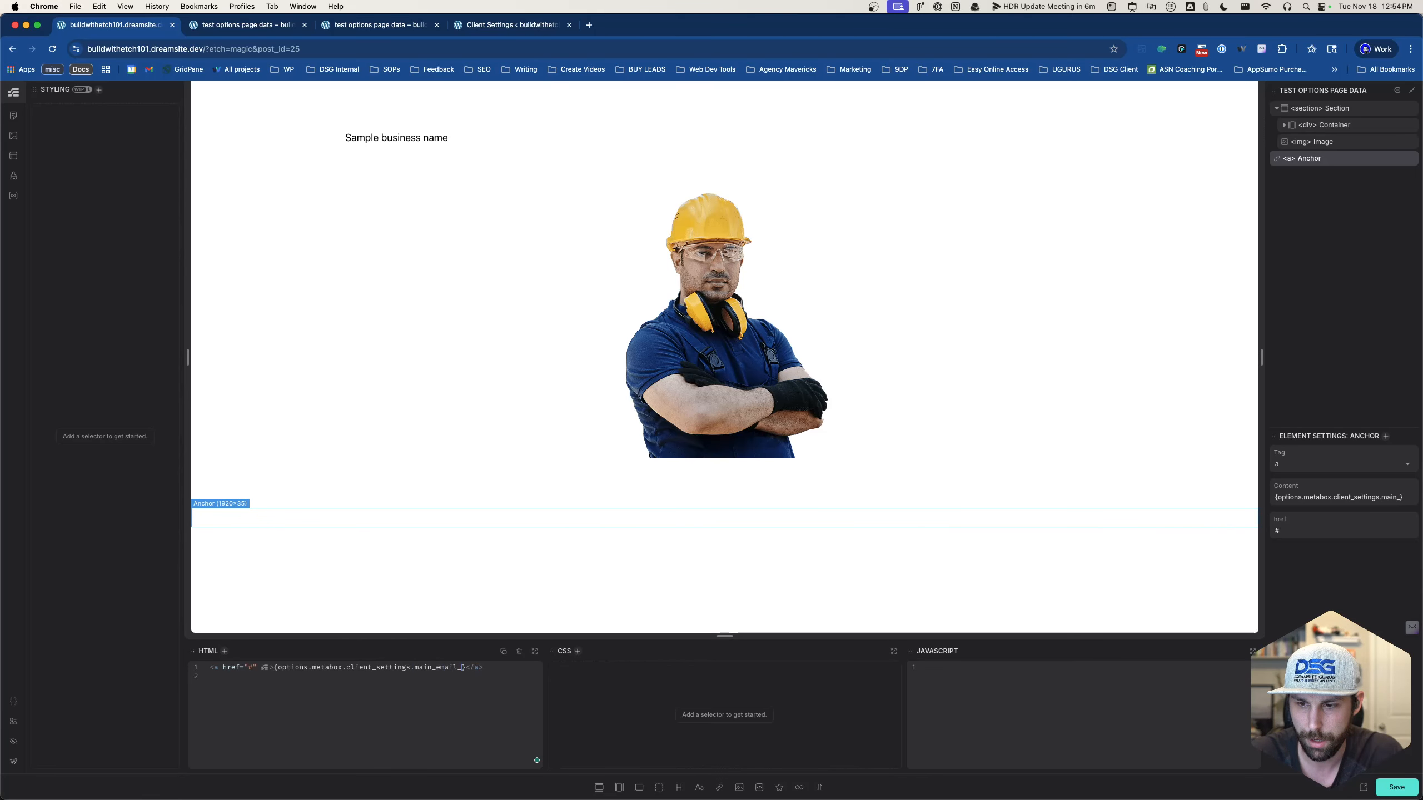
{"action": "type", "text": "address"}
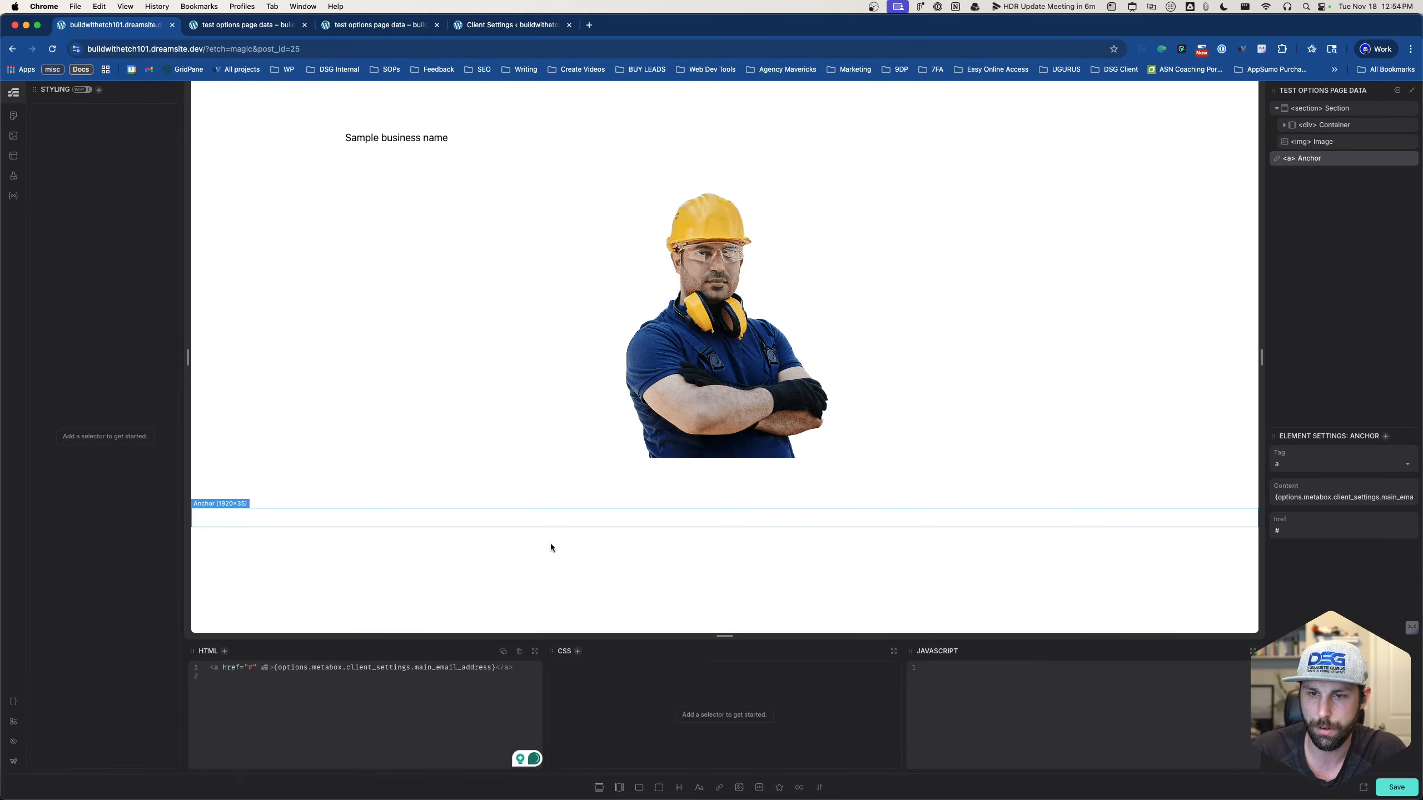
{"action": "left_click", "coordinate": [445, 496]}
{"action": "left_click", "coordinate": [426, 521]}
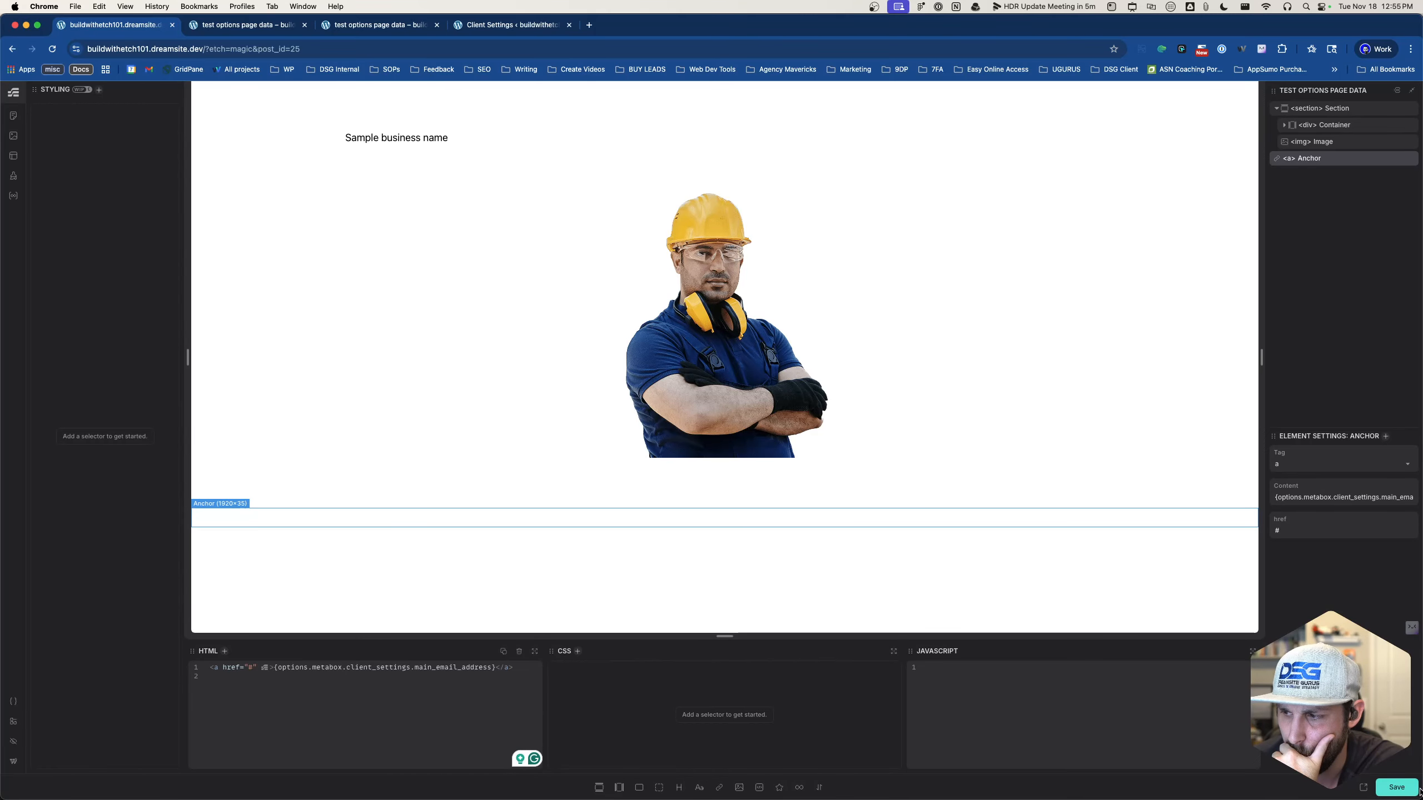
- Save the Etch page, reload the front end, and close the duplicate front-end tab
{"action": "left_click", "coordinate": [1402, 791]}
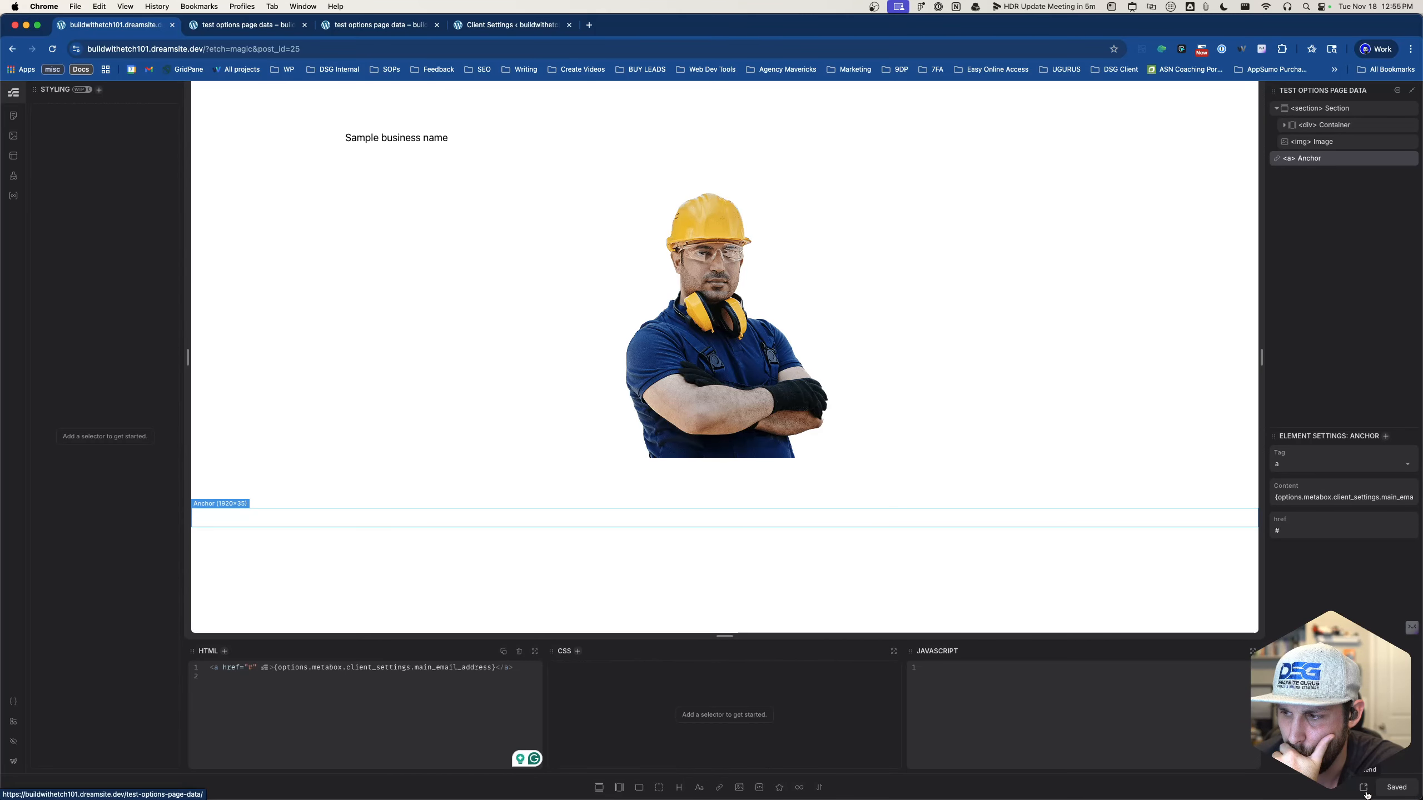
{"action": "left_click", "coordinate": [246, 25]}
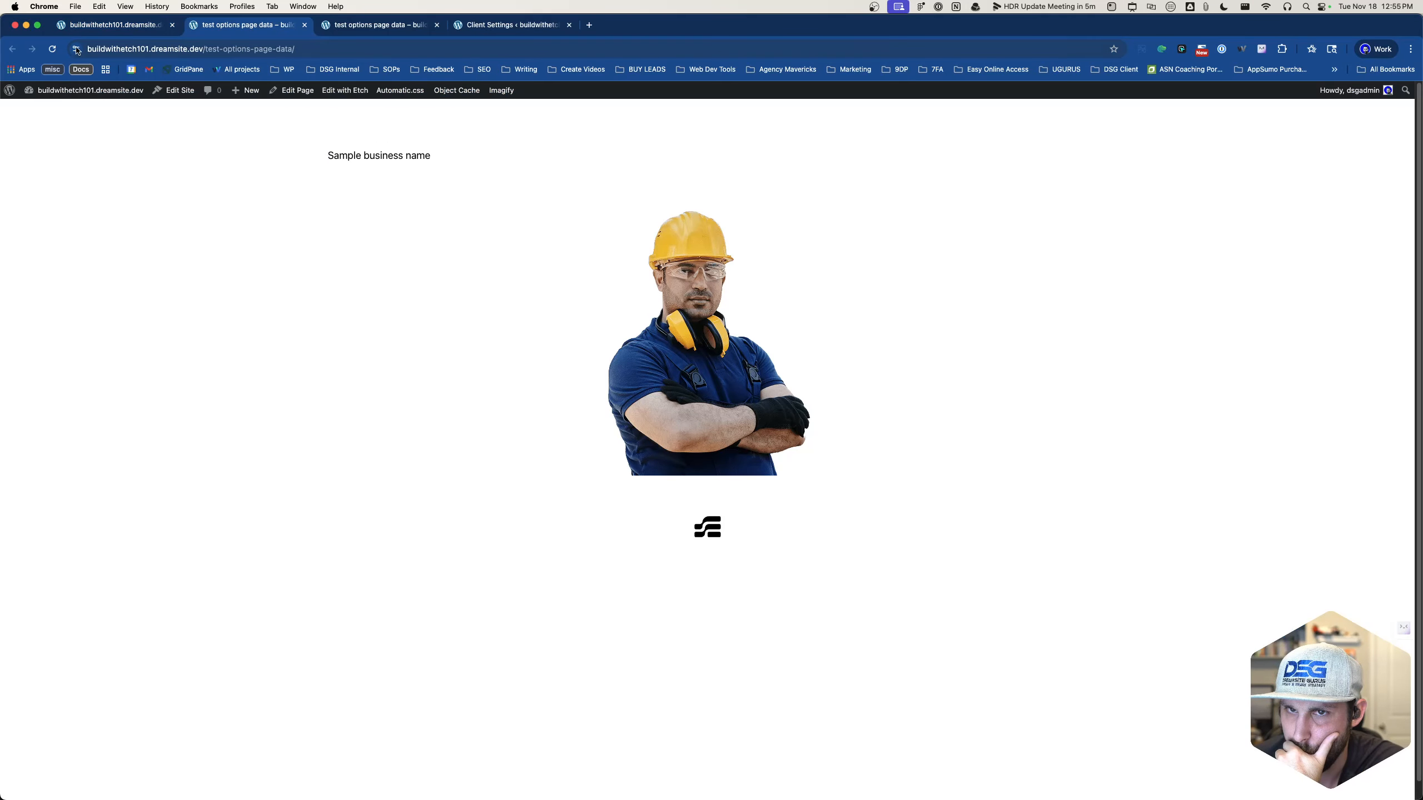
{"action": "left_click", "coordinate": [55, 50]}
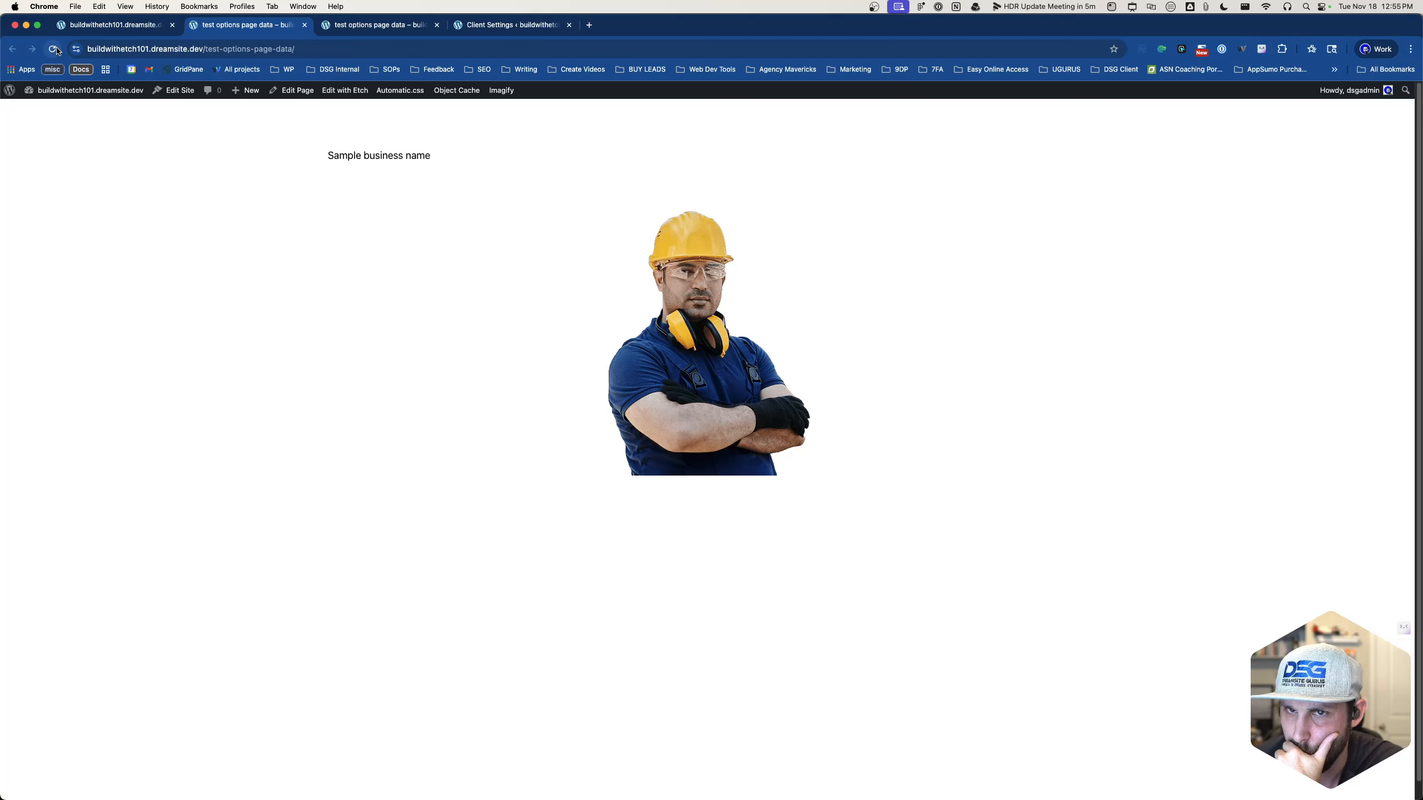
{"action": "left_click", "coordinate": [437, 24]}
{"action": "left_click", "coordinate": [422, 28]}
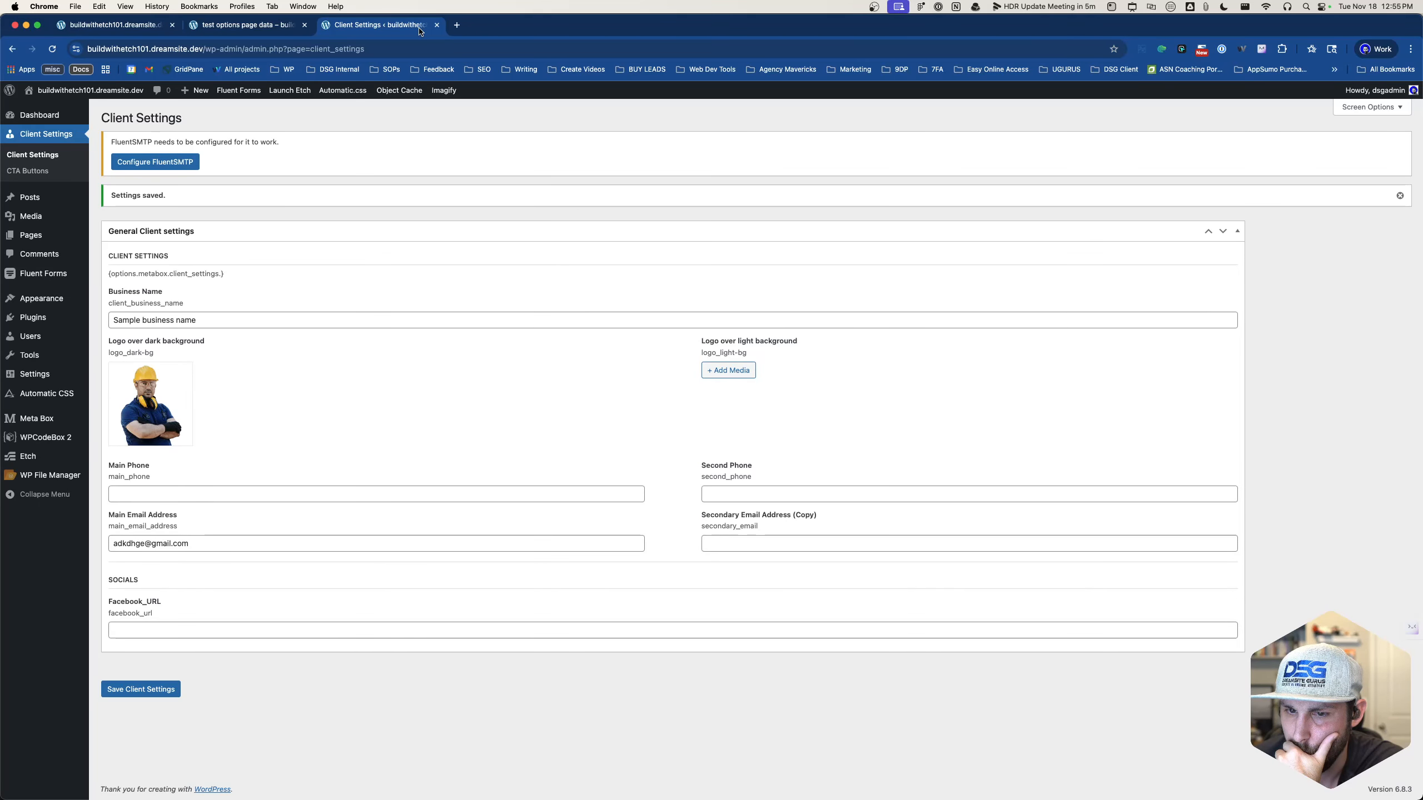
- Re-save Client Settings and go back to the test options page data front end
{"action": "left_click", "coordinate": [167, 693]}
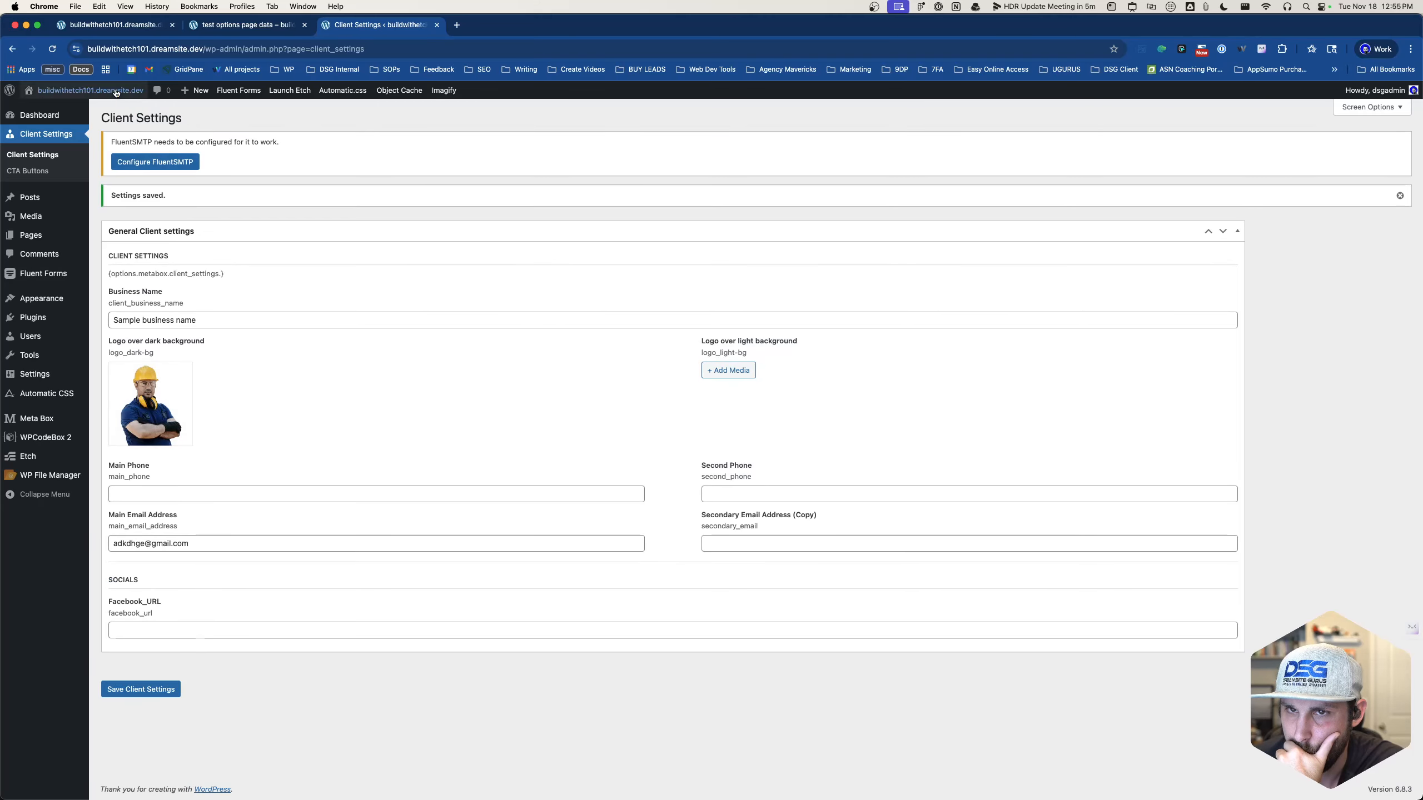
{"action": "left_click", "coordinate": [243, 25]}
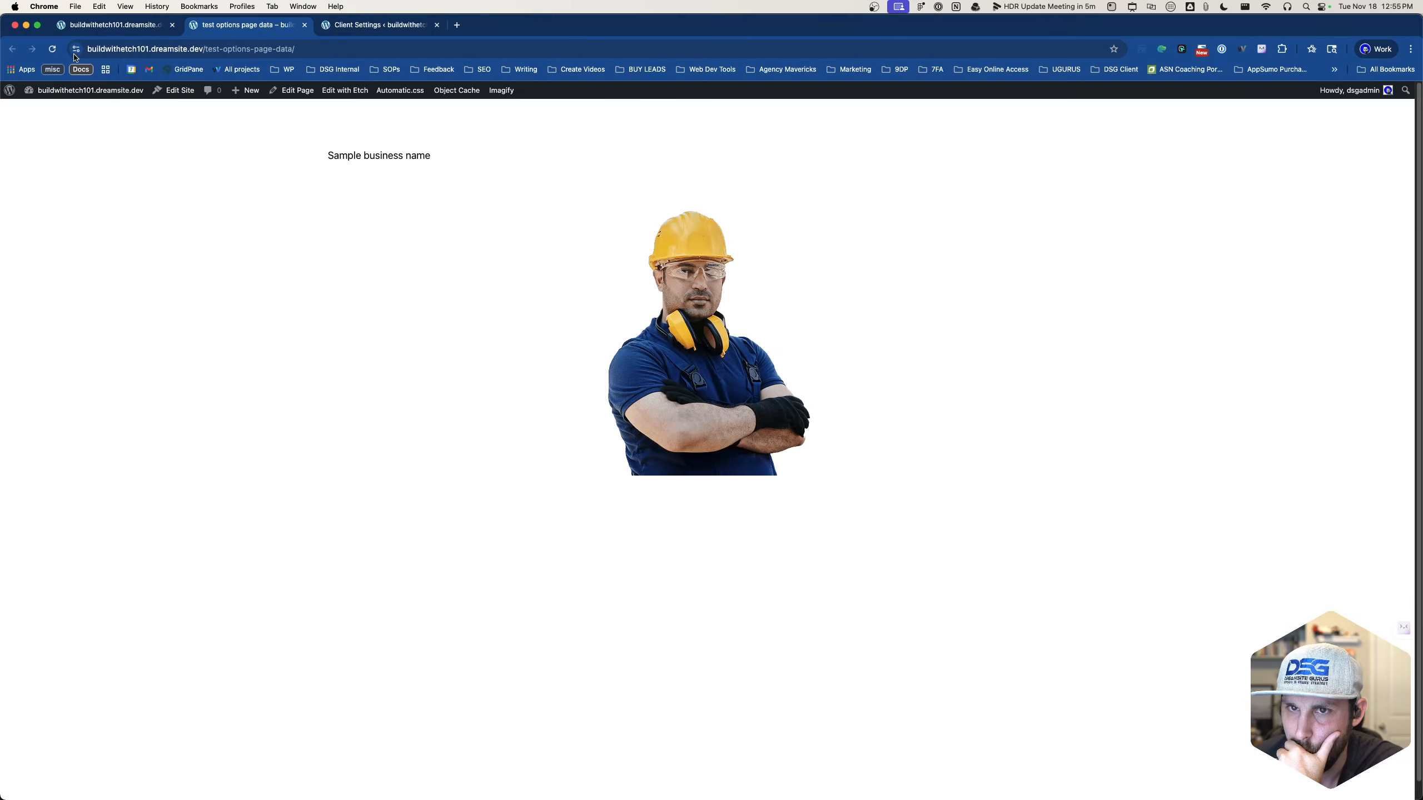
- Reload the front-end page, then go back to the editor and check the business name text and email link elements
{"action": "left_click", "coordinate": [52, 50]}
{"action": "left_click", "coordinate": [144, 27]}
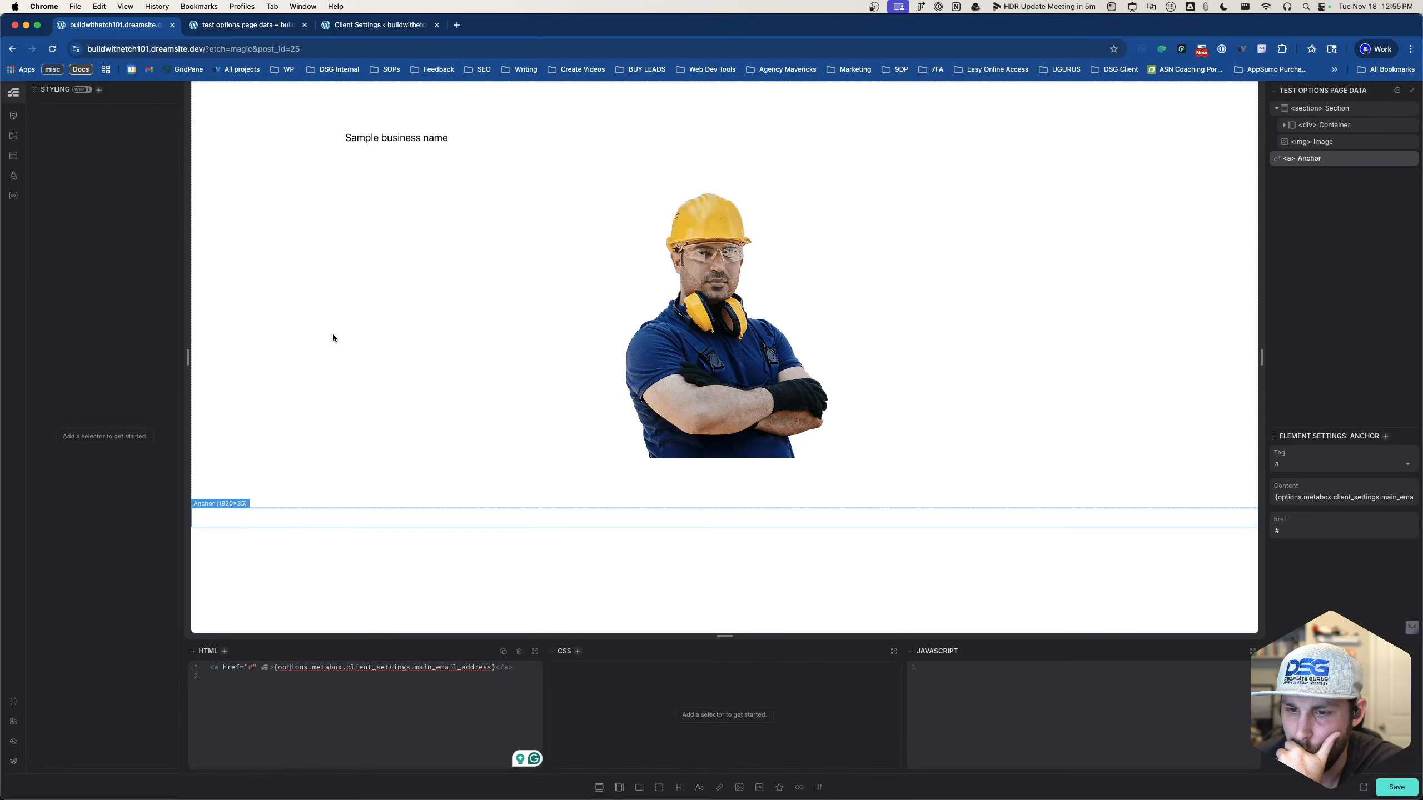
{"action": "left_click", "coordinate": [368, 139]}
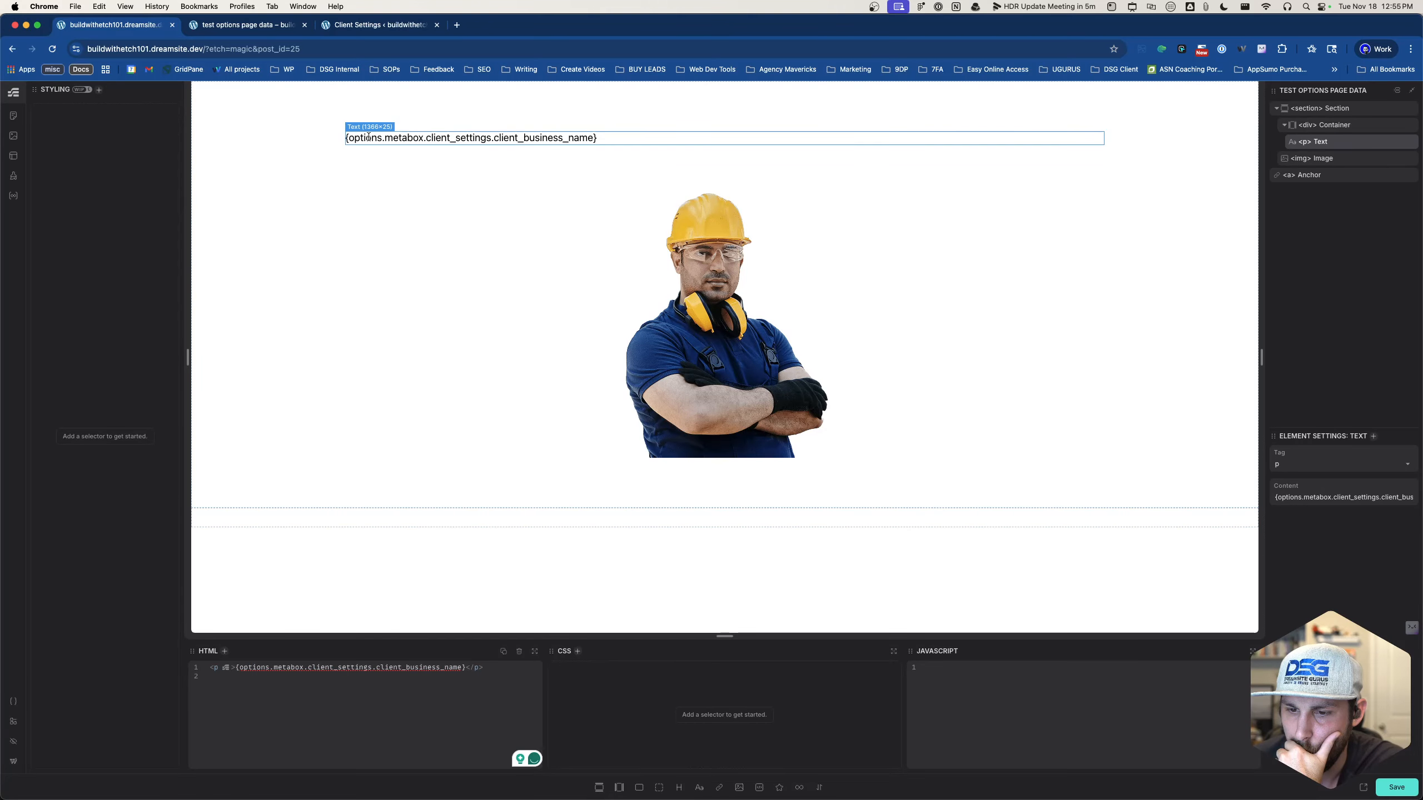
{"action": "left_click", "coordinate": [607, 525]}
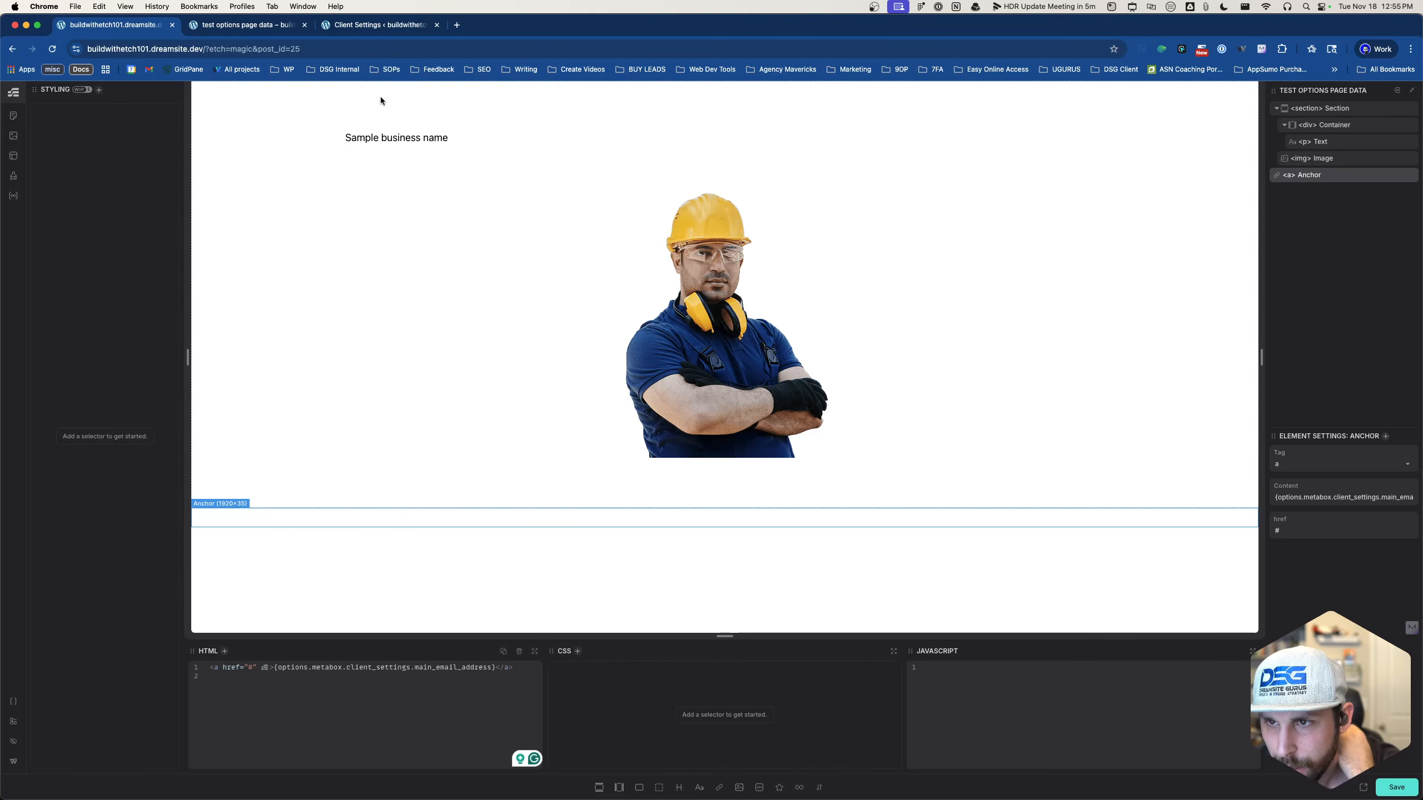
- Copy the business-name dynamic tag and paste it as the email link's content
{"action": "left_click", "coordinate": [386, 140]}
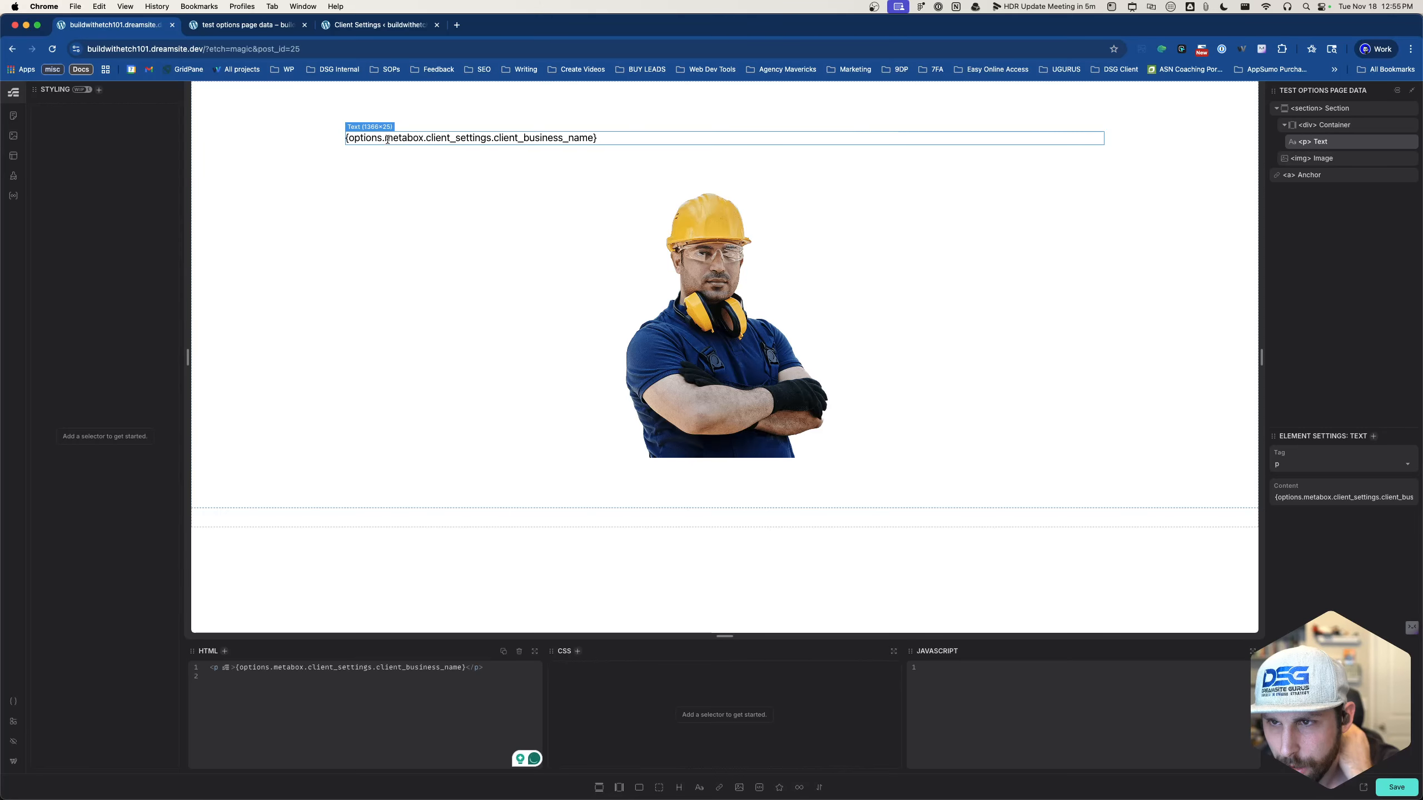
{"action": "triple_click", "coordinate": [387, 140]}
{"action": "key", "text": "cmd+c"}
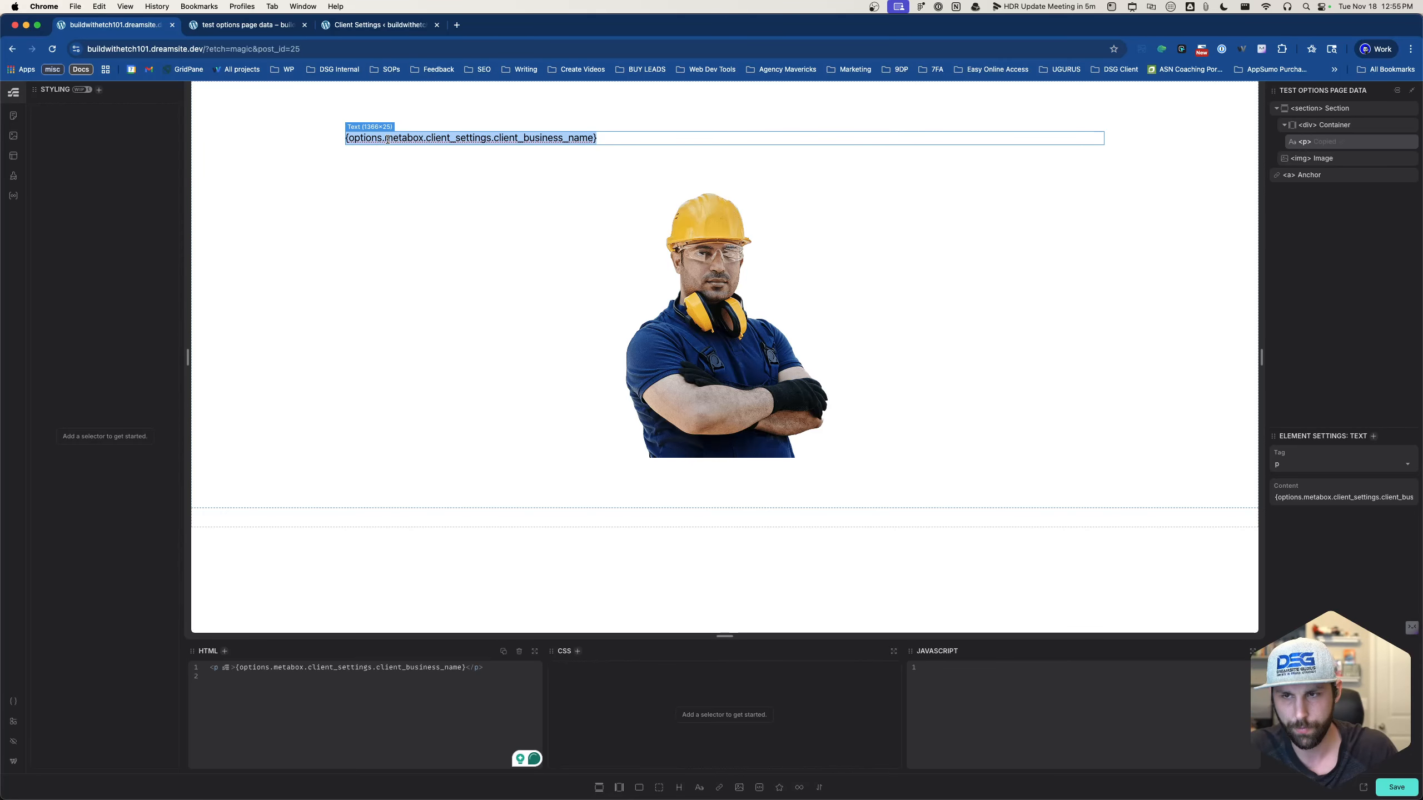
{"action": "left_click", "coordinate": [373, 756]}
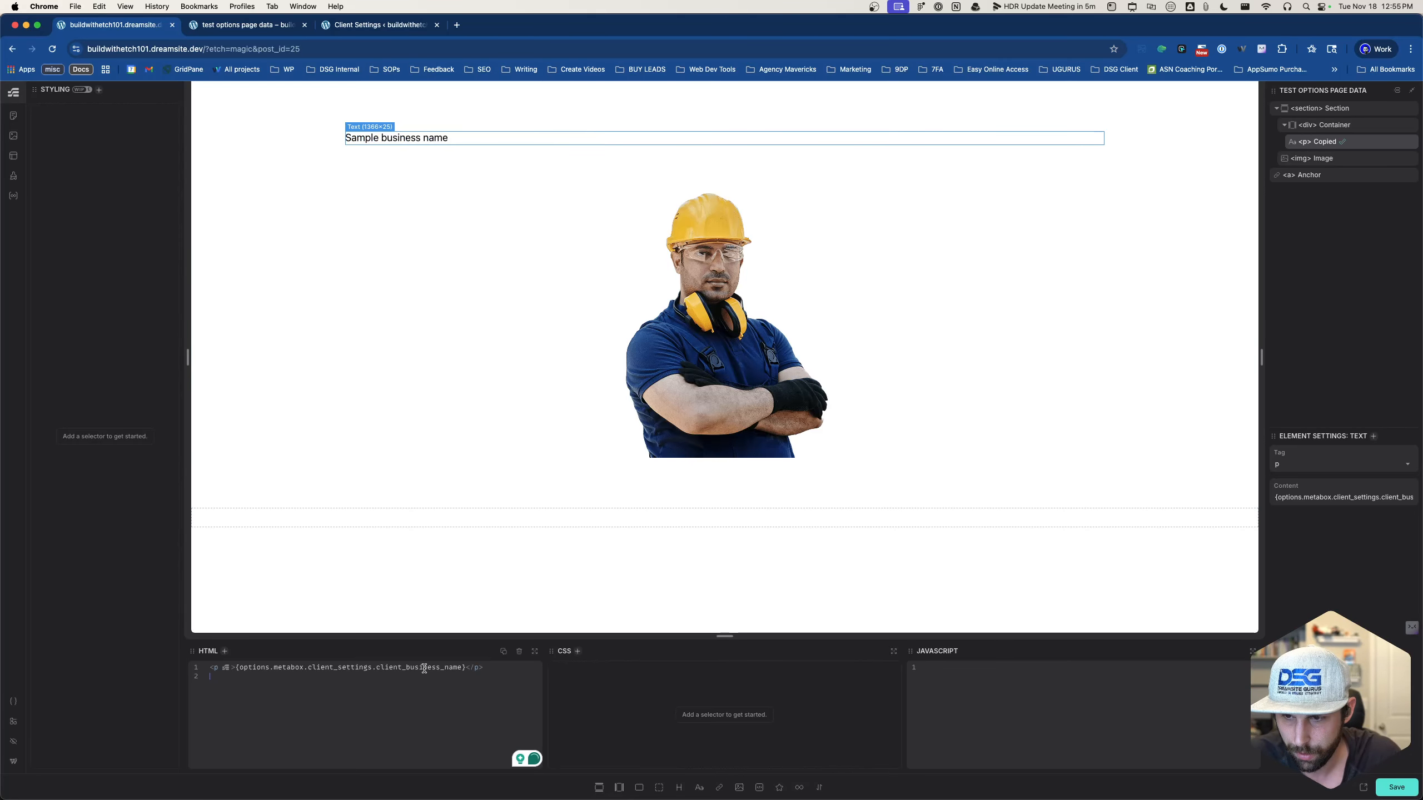
{"action": "left_click", "coordinate": [576, 520]}
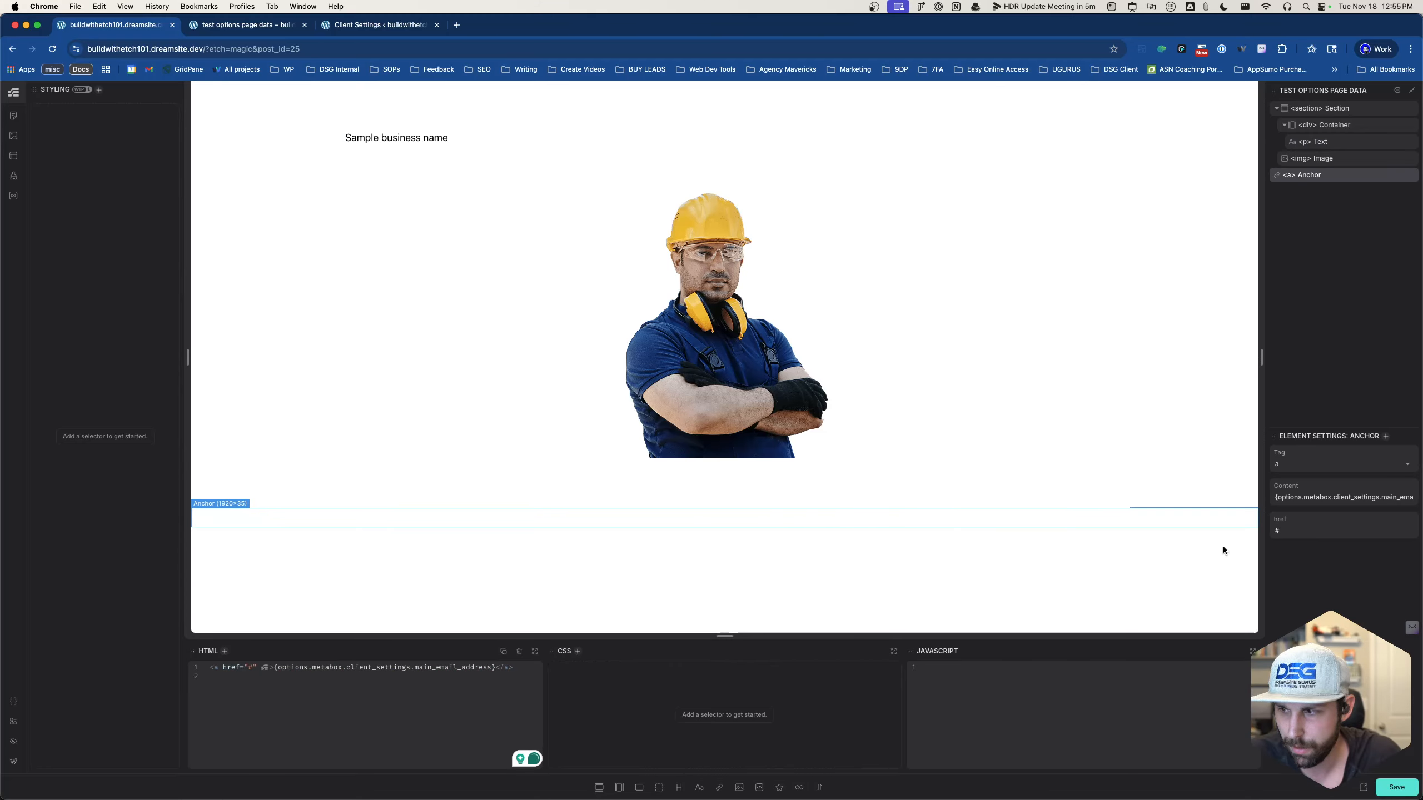
{"action": "left_click", "coordinate": [1323, 494]}
{"action": "key", "text": "cmd+a"}
{"action": "key", "text": "cmd+v"}
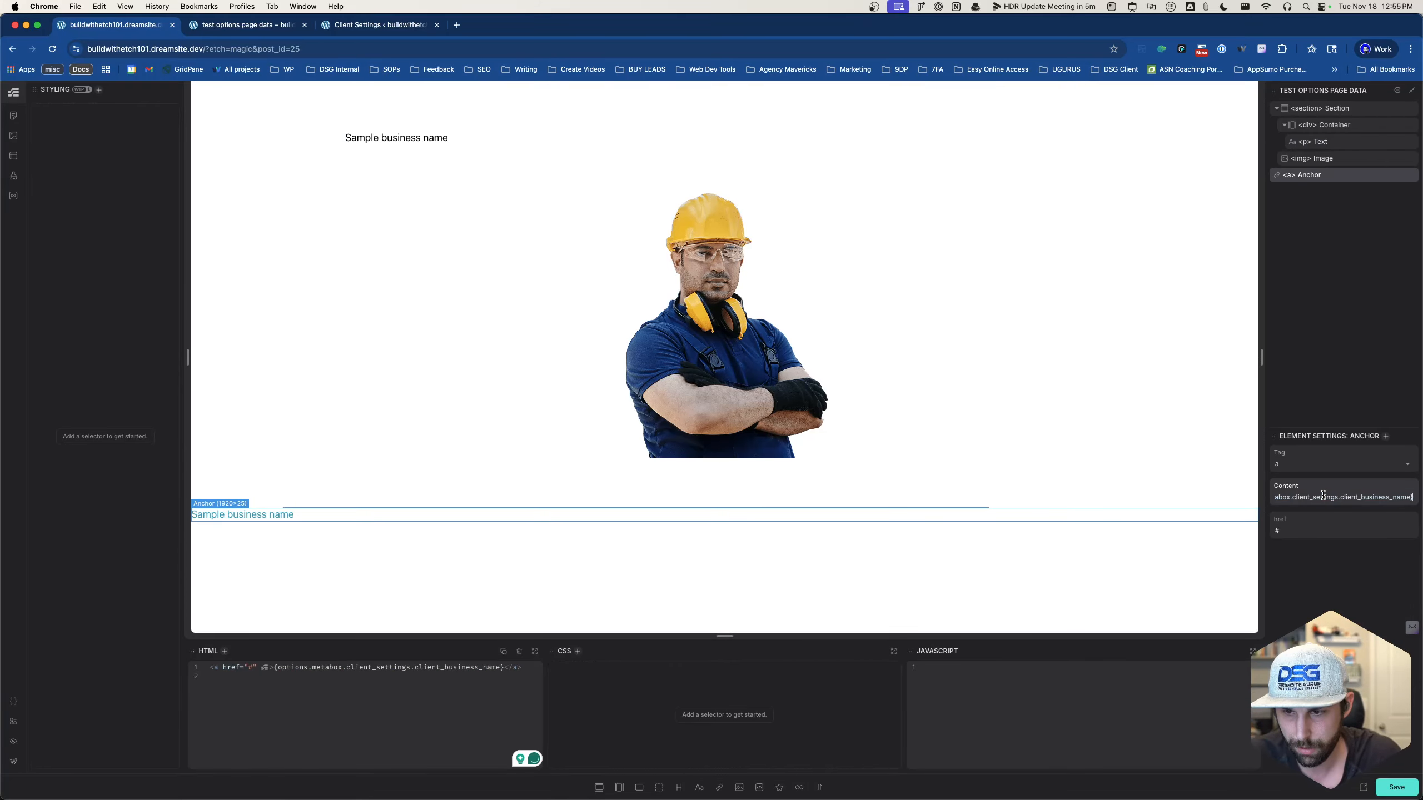
- Replace client_business_name with main_email_address in the anchor's content tag and save the page
{"action": "triple_click", "coordinate": [1323, 494]}
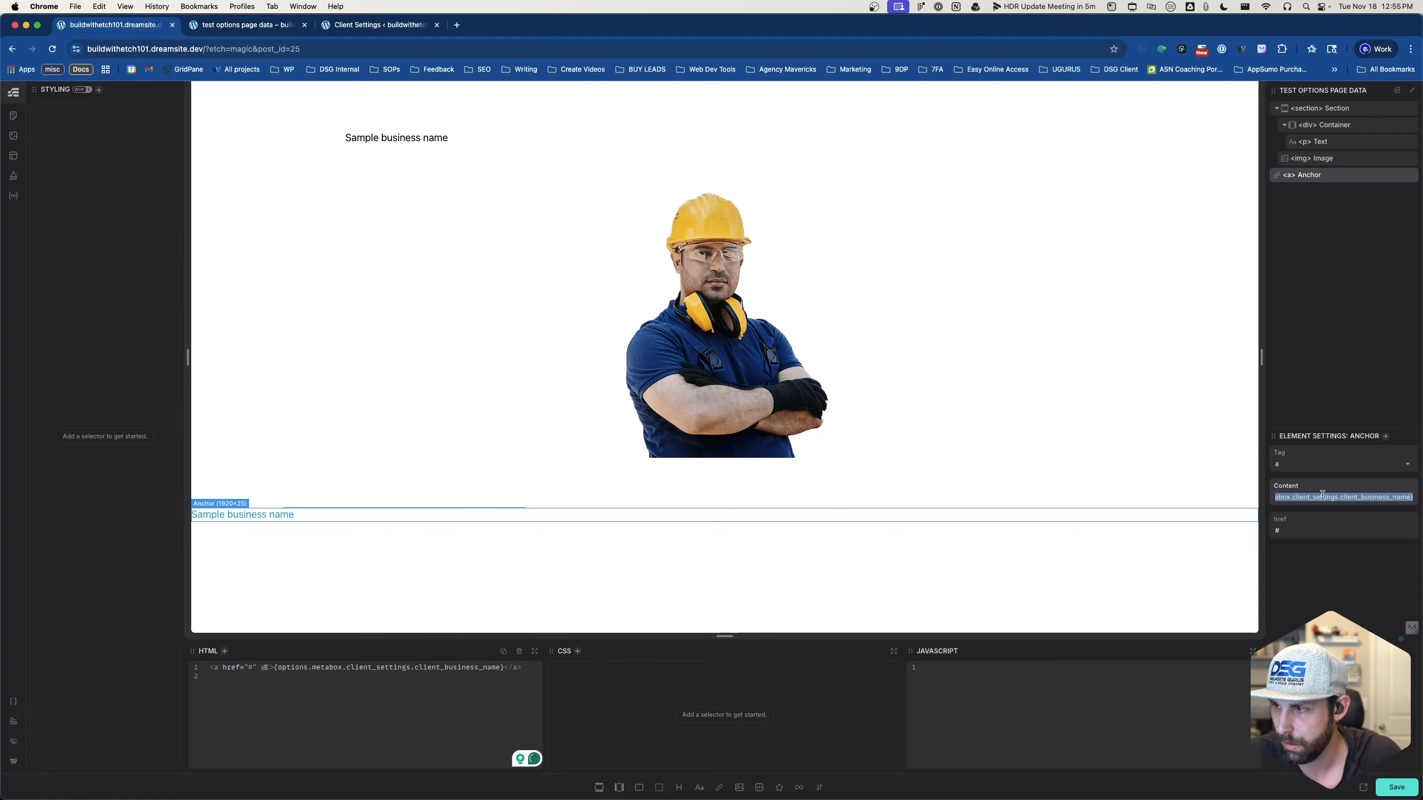
{"action": "key", "text": "super+v"}
{"action": "left_click_drag", "start_coordinate": [1337, 496], "coordinate": [1410, 498]}
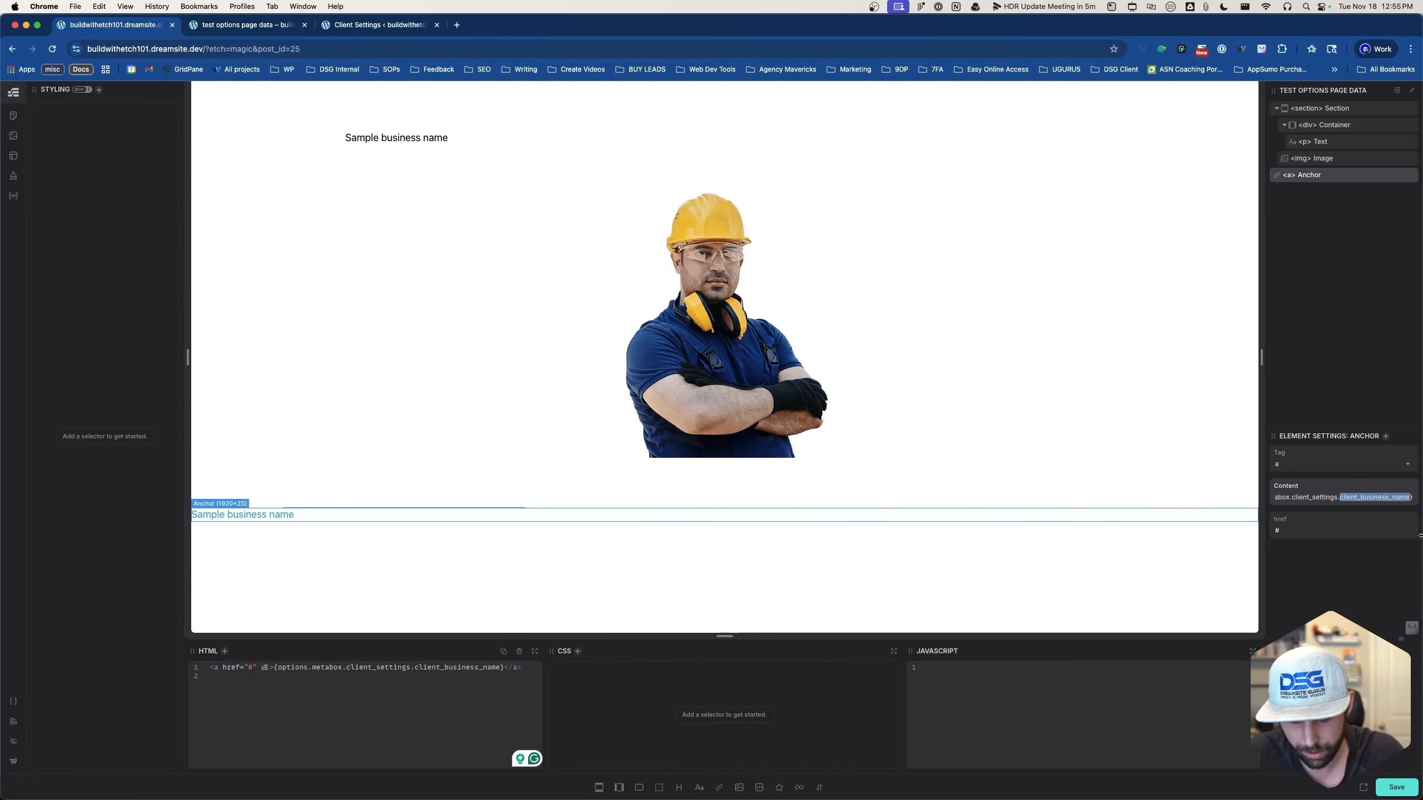
{"action": "type", "text": "main_email"}
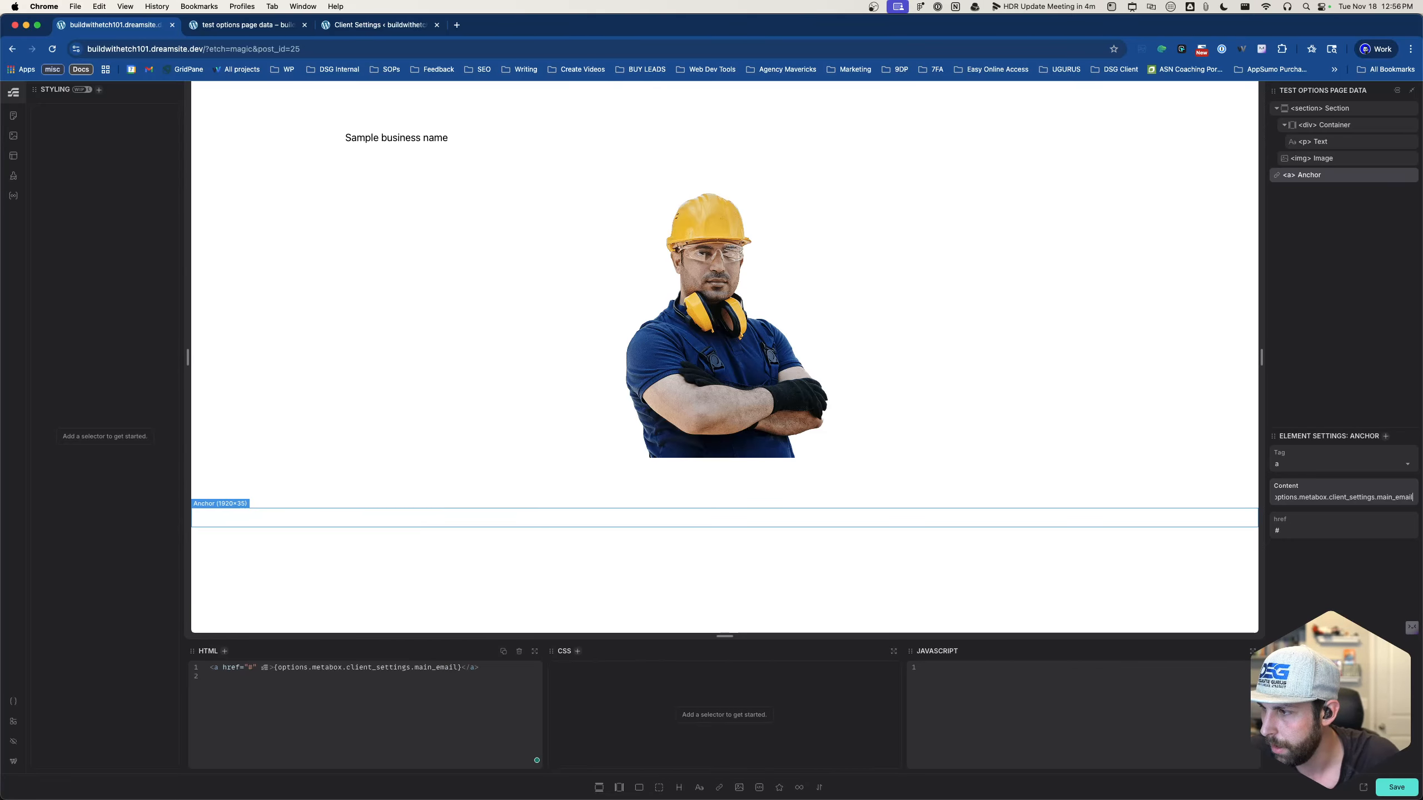
{"action": "type", "text": "_address"}
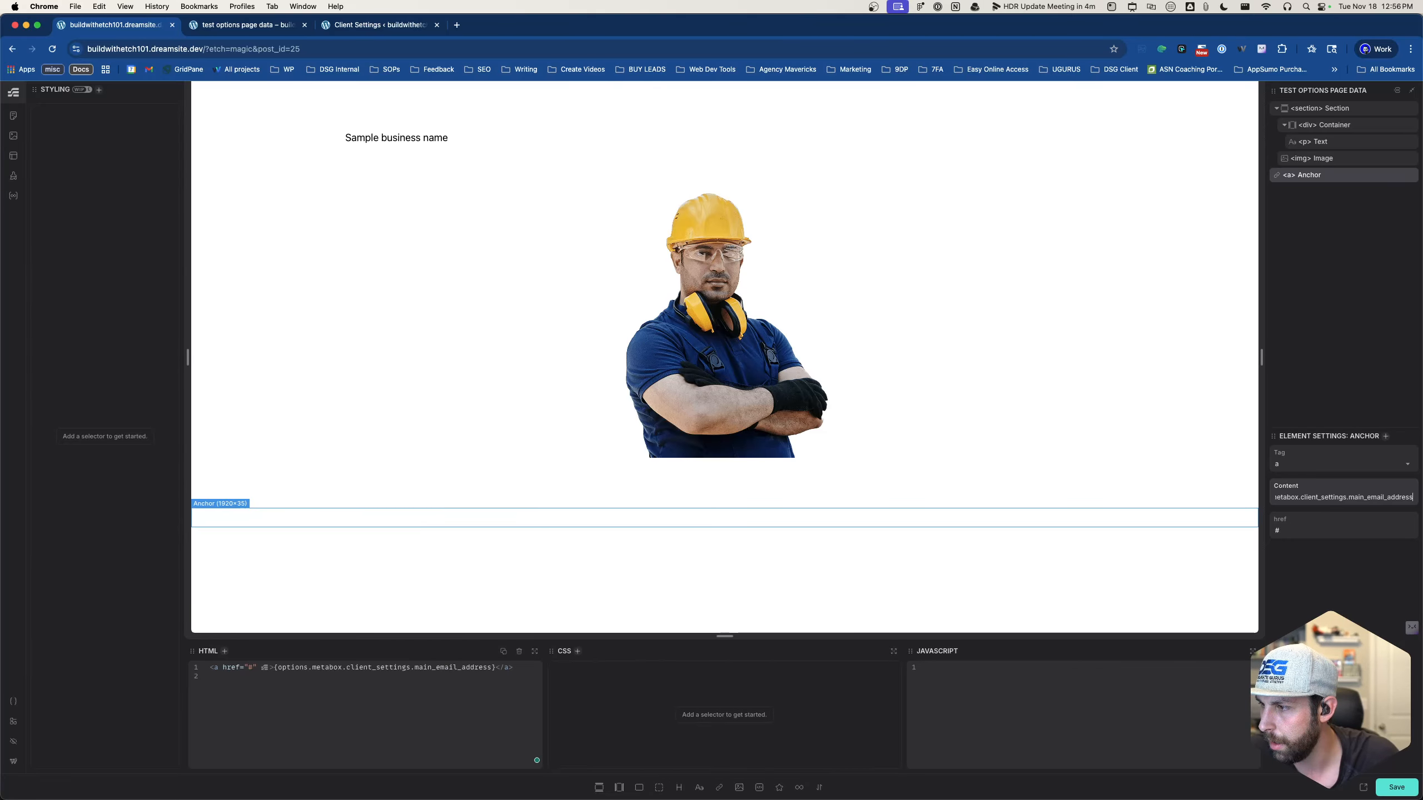
{"action": "key", "text": "Right"}
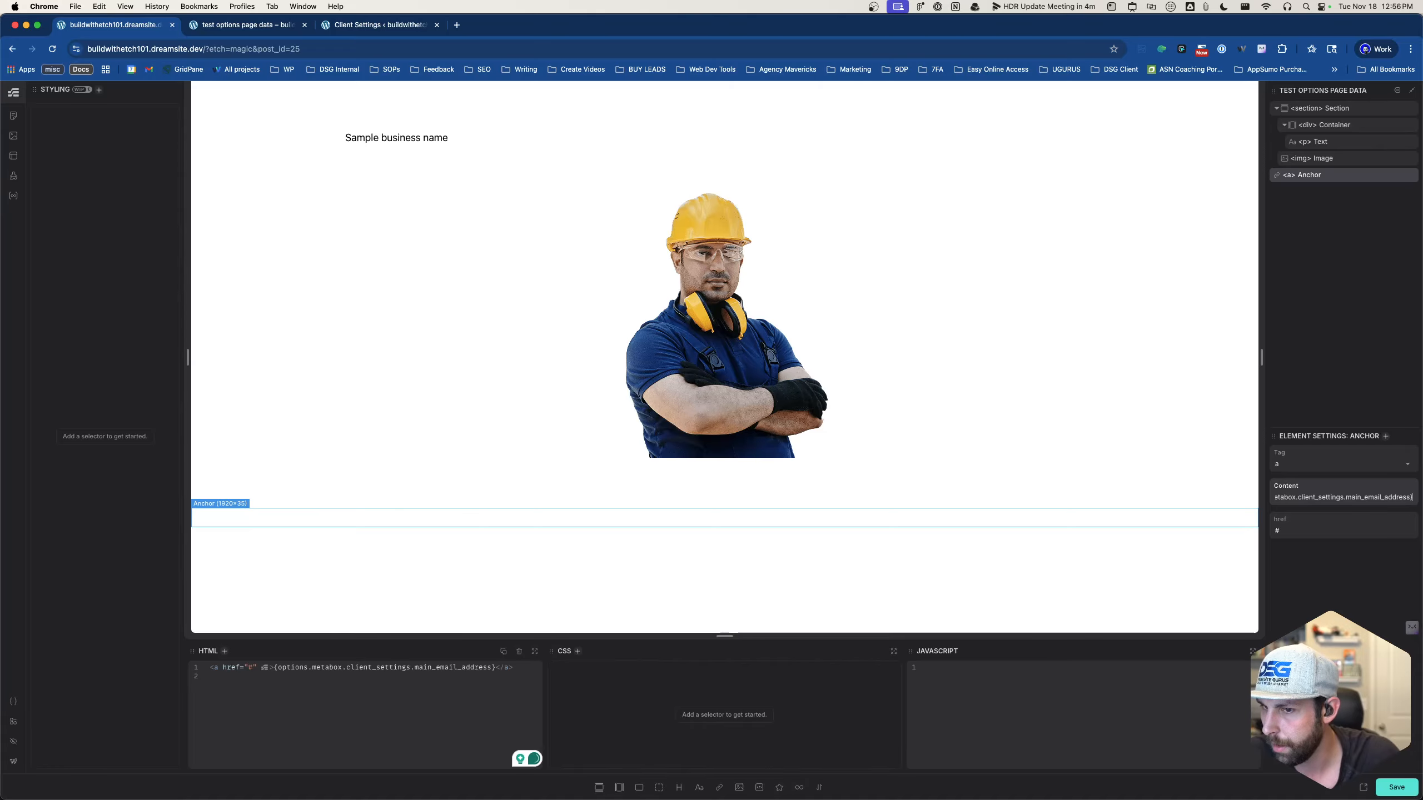
{"action": "key", "text": "super+s"}
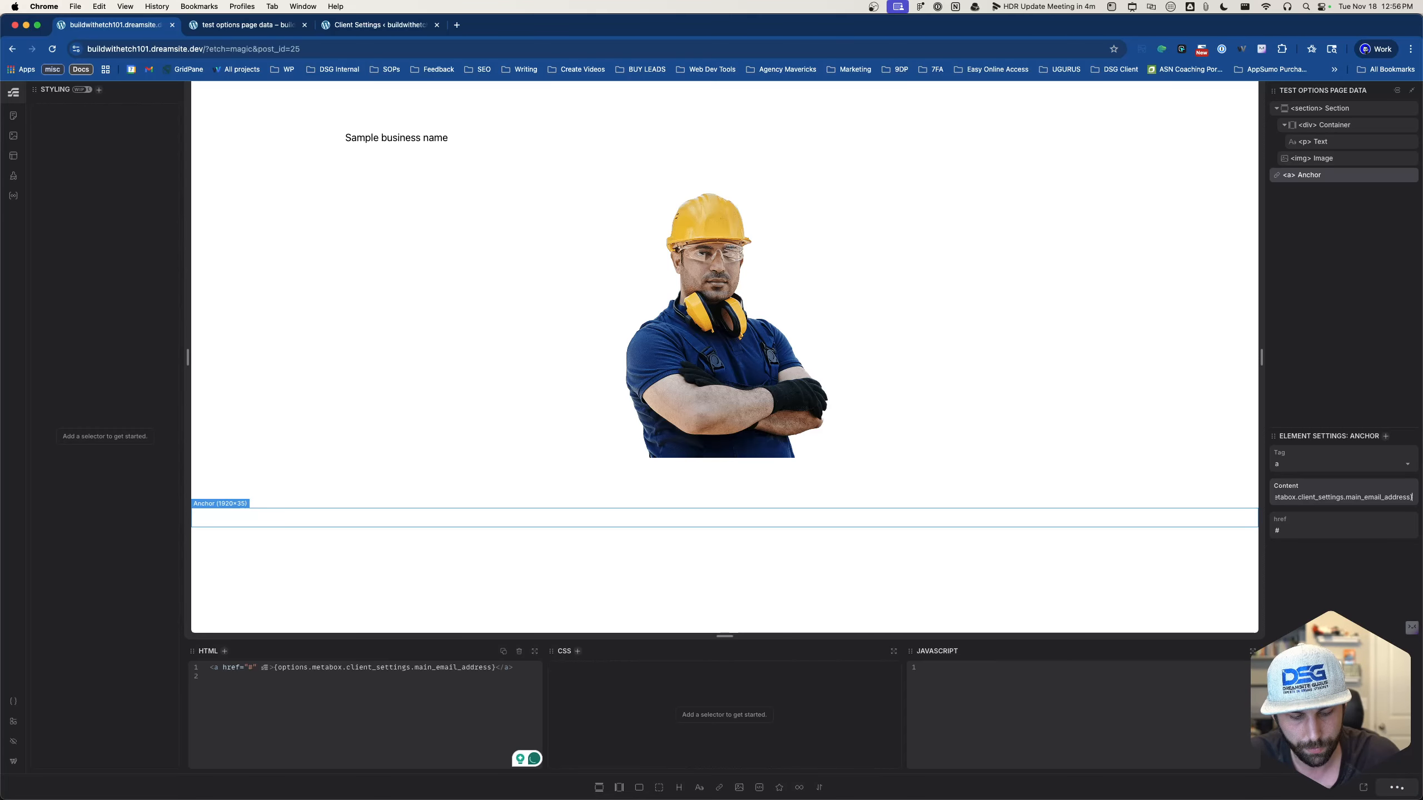
- Reload the builder and confirm the anchor still shows an empty link
{"action": "key", "text": "super+r"}
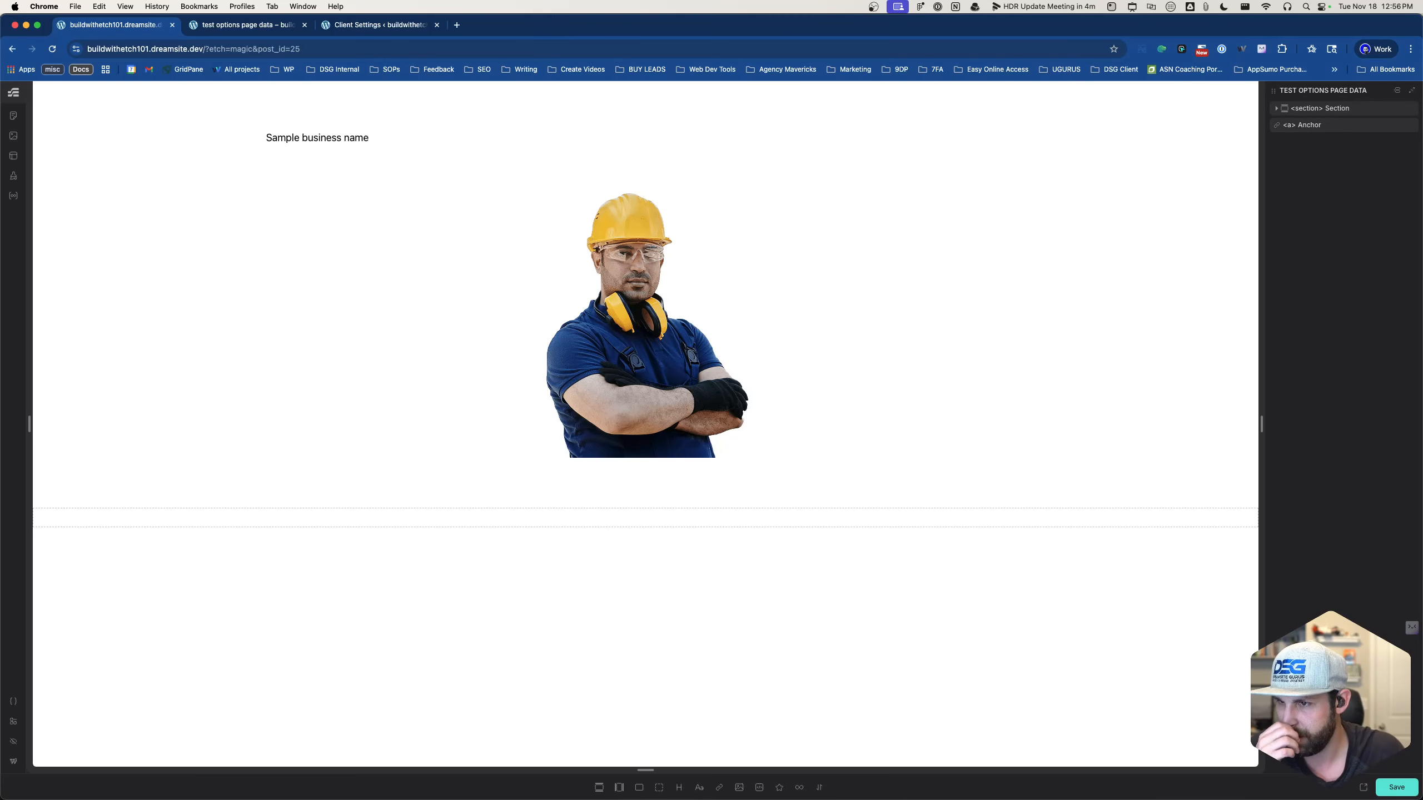
{"action": "left_click", "coordinate": [765, 520]}
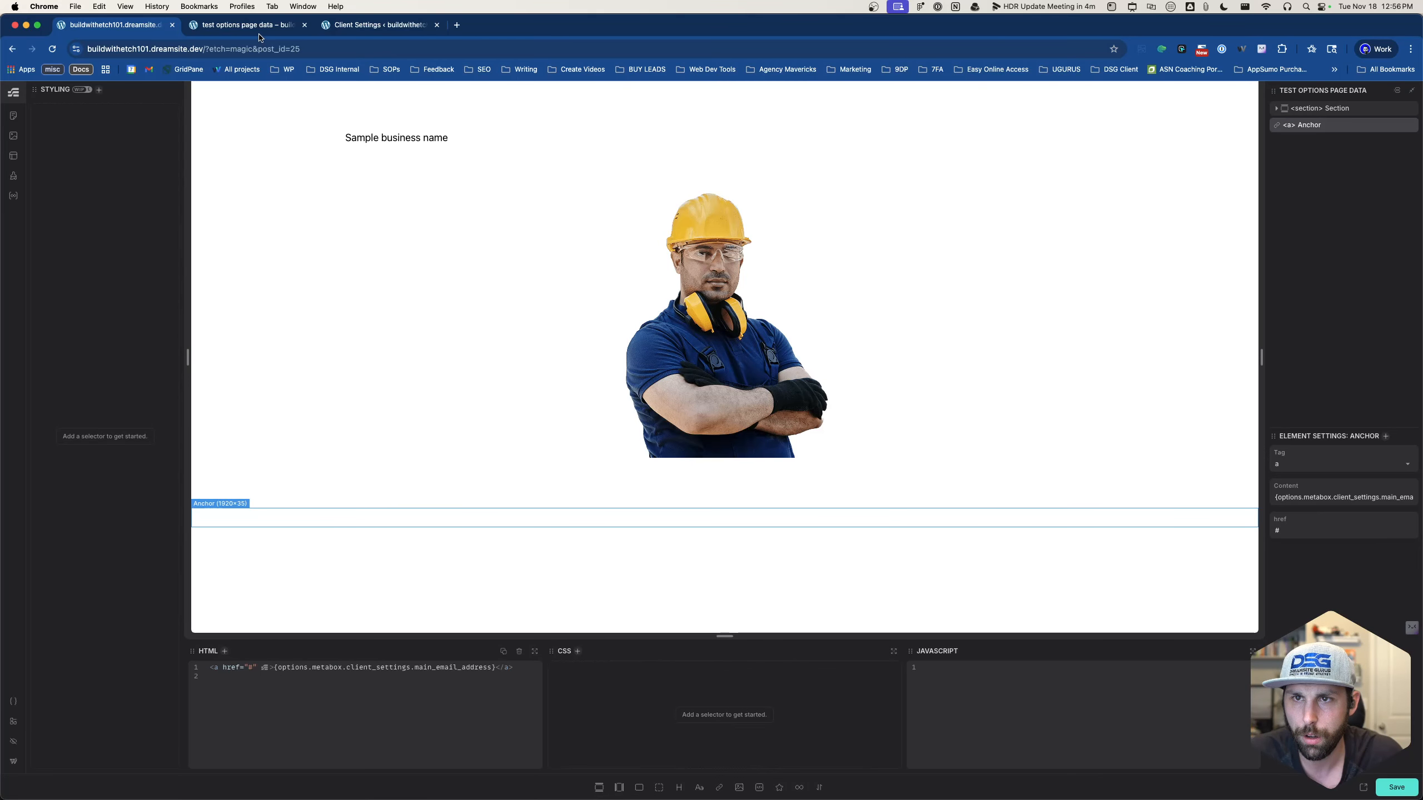
{"action": "key", "text": "ctrl+Tab"}
- In Meta Box Custom Fields, open the Main Email Address field in the General Client settings group
{"action": "left_click", "coordinate": [394, 21]}
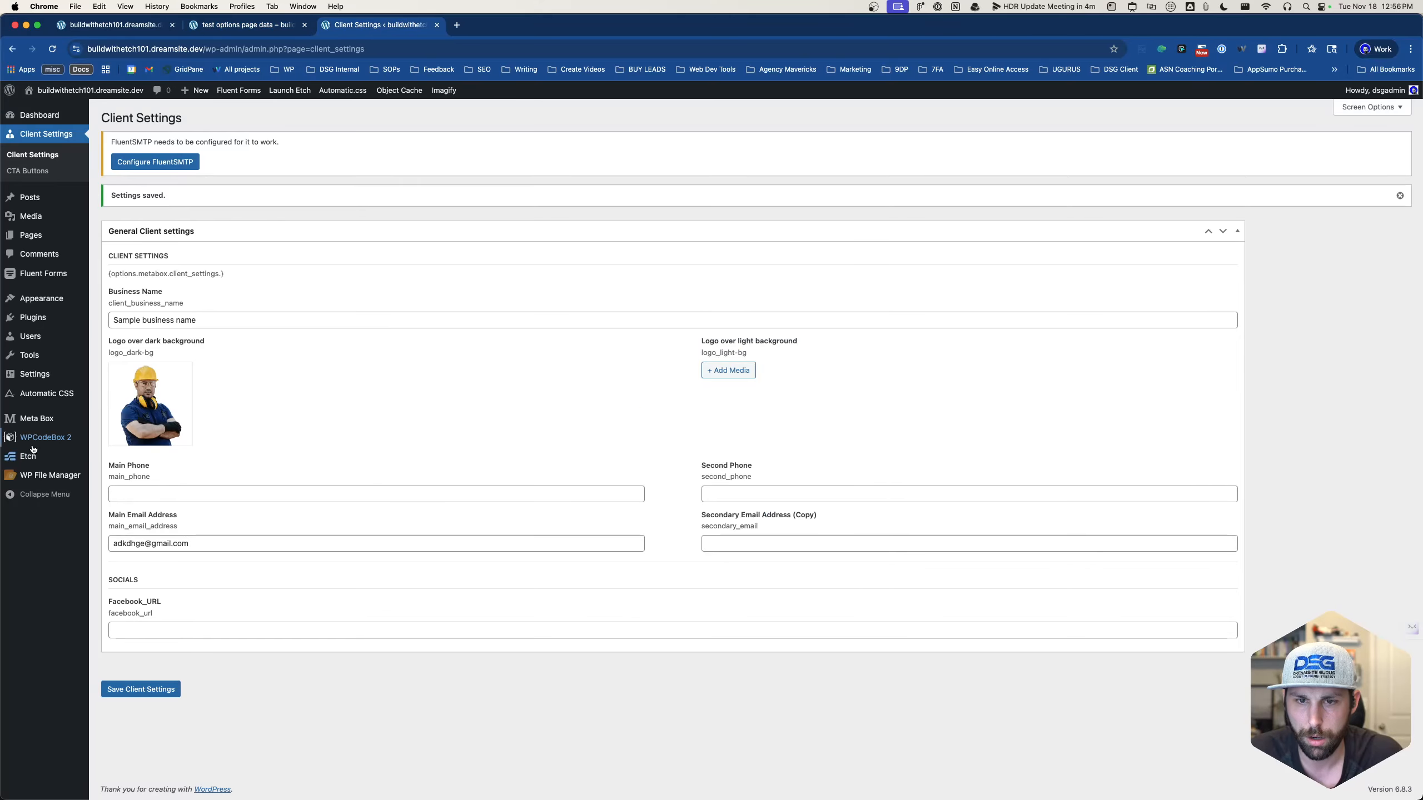
{"action": "left_click", "coordinate": [50, 422]}
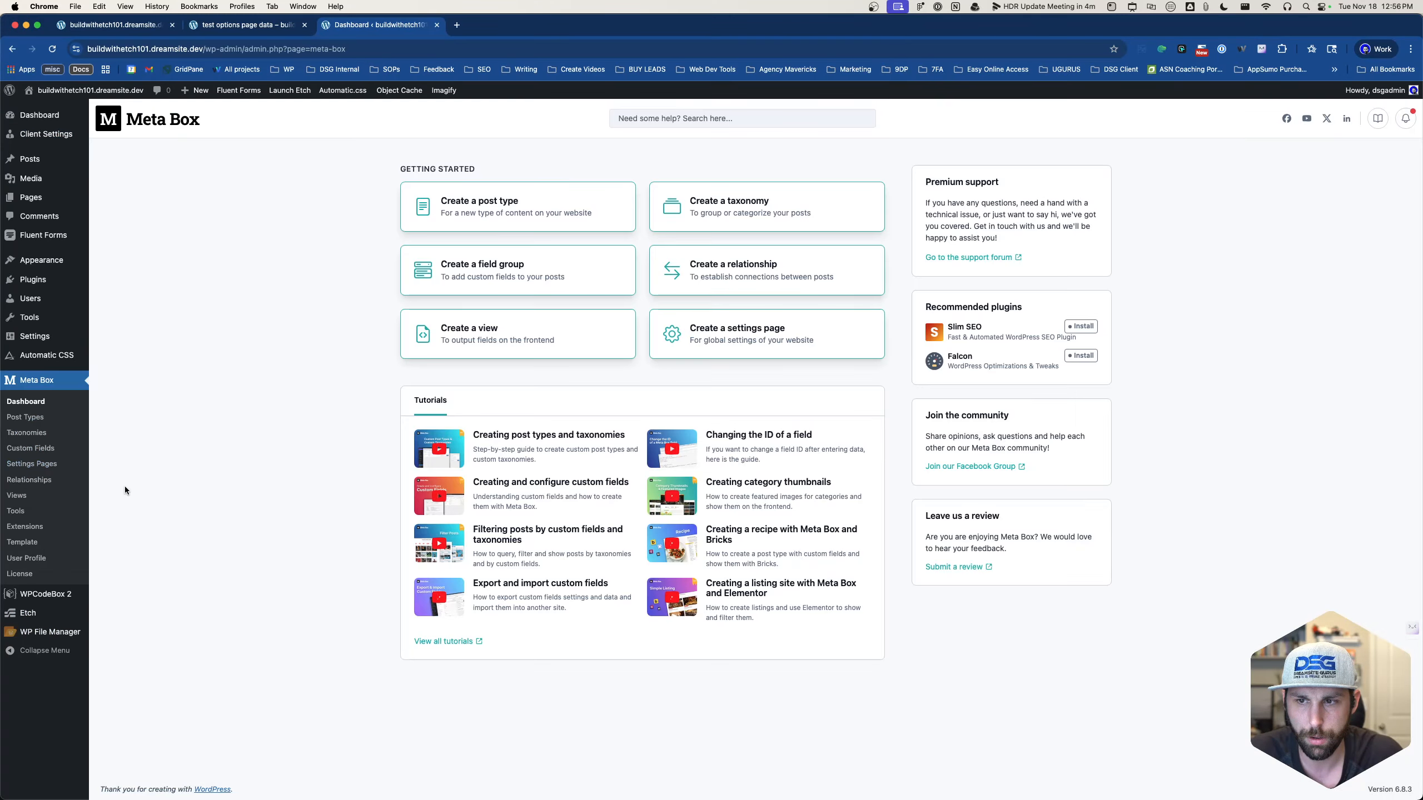
{"action": "left_click", "coordinate": [38, 449]}
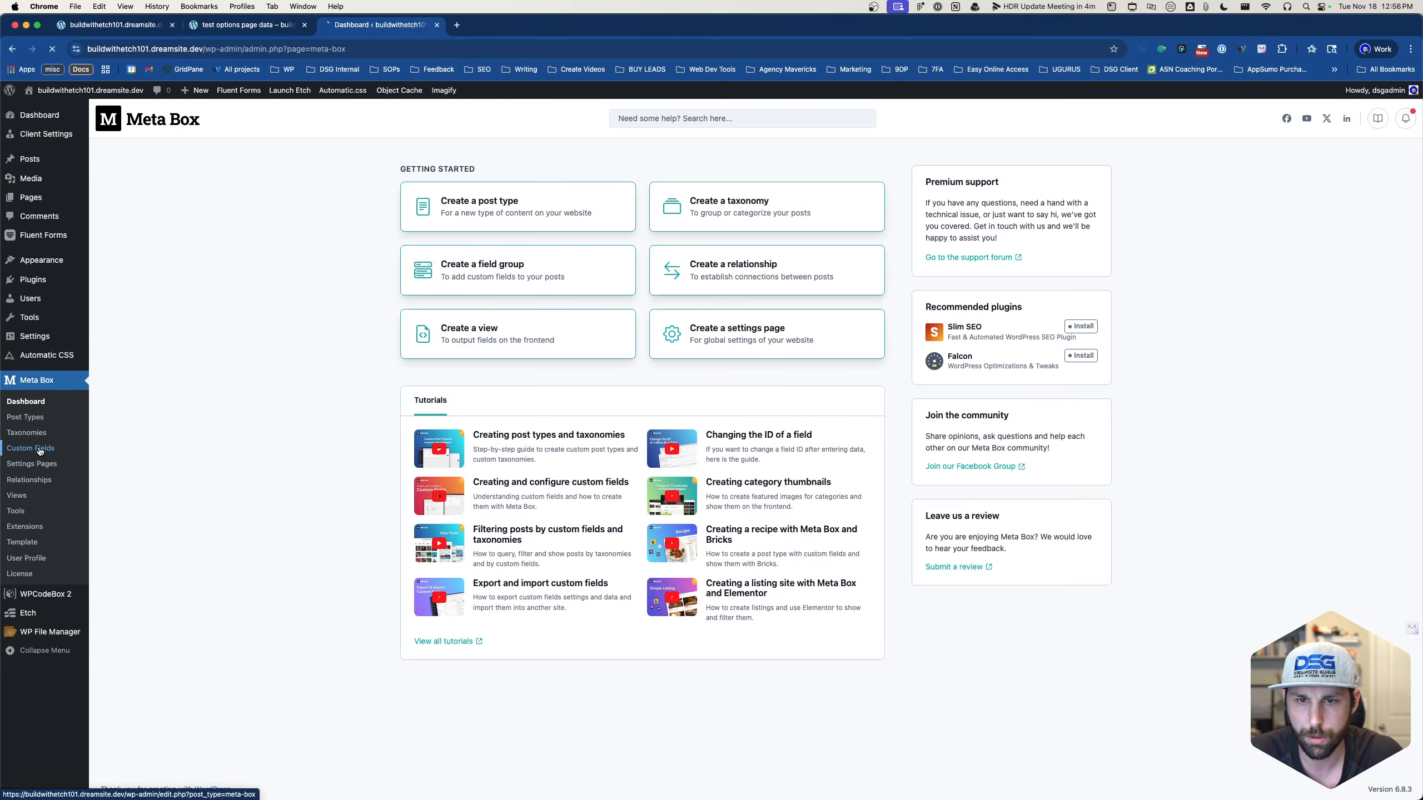
{"action": "left_click", "coordinate": [229, 270]}
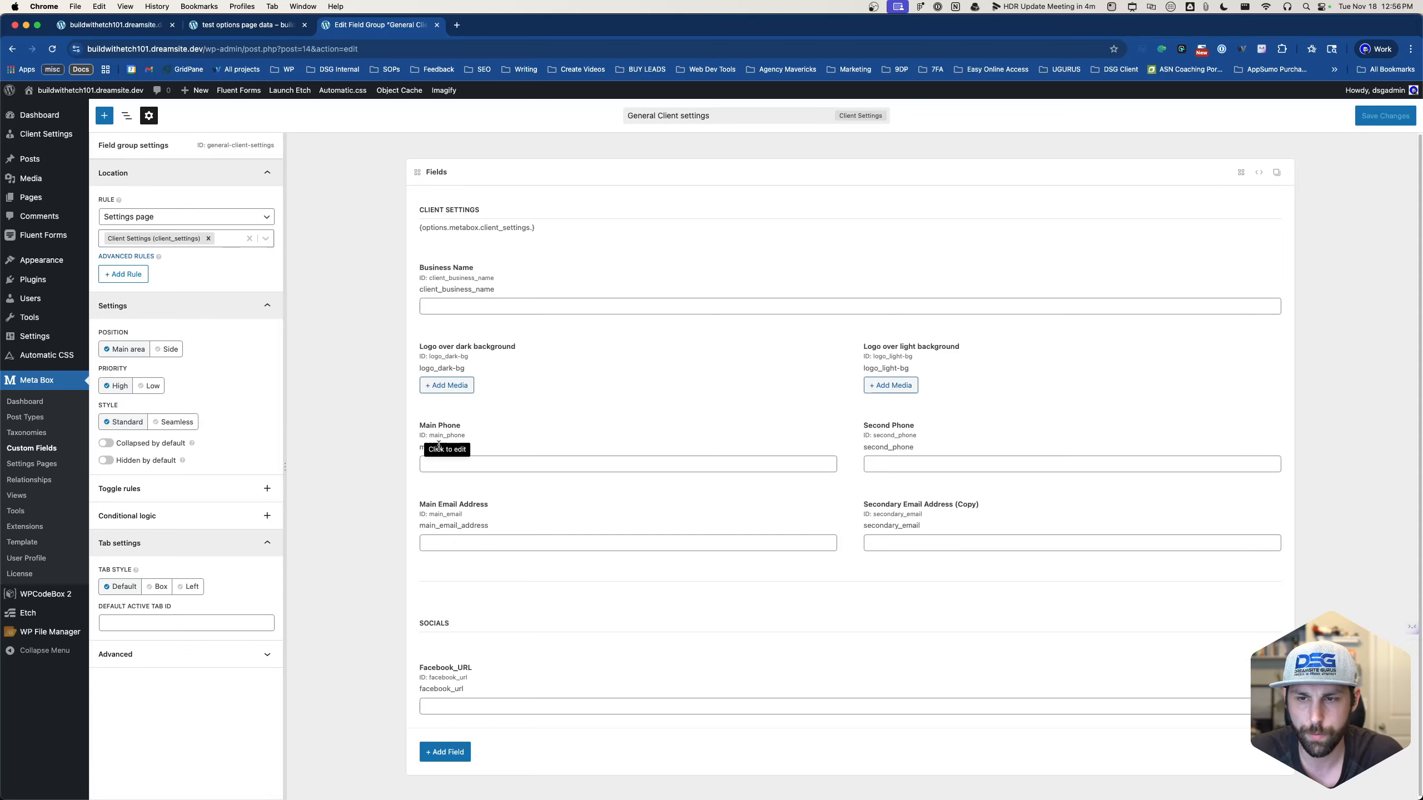
{"action": "left_click", "coordinate": [505, 510]}
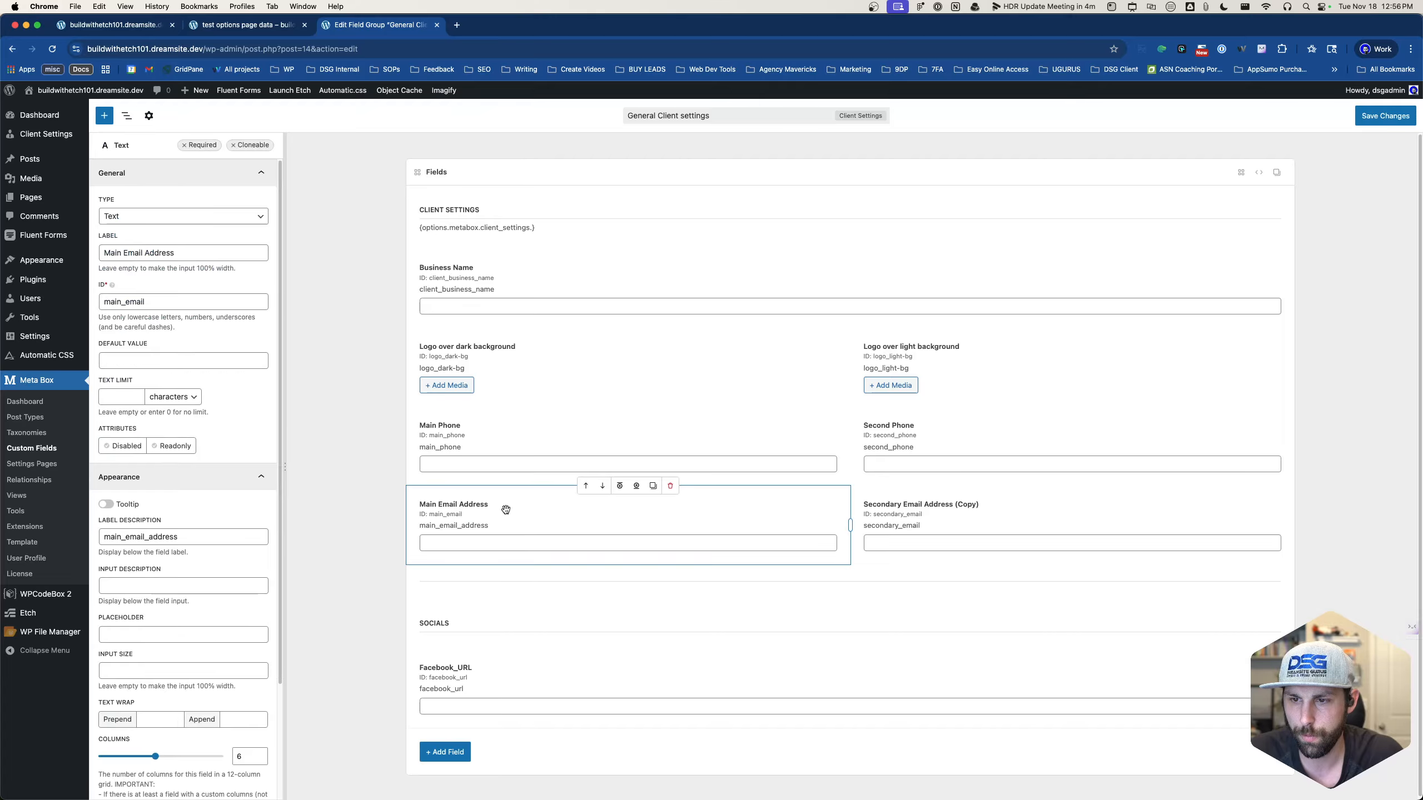
- Copy the main_email field ID into the Label Description and save the field group
{"action": "double_click", "coordinate": [156, 296]}
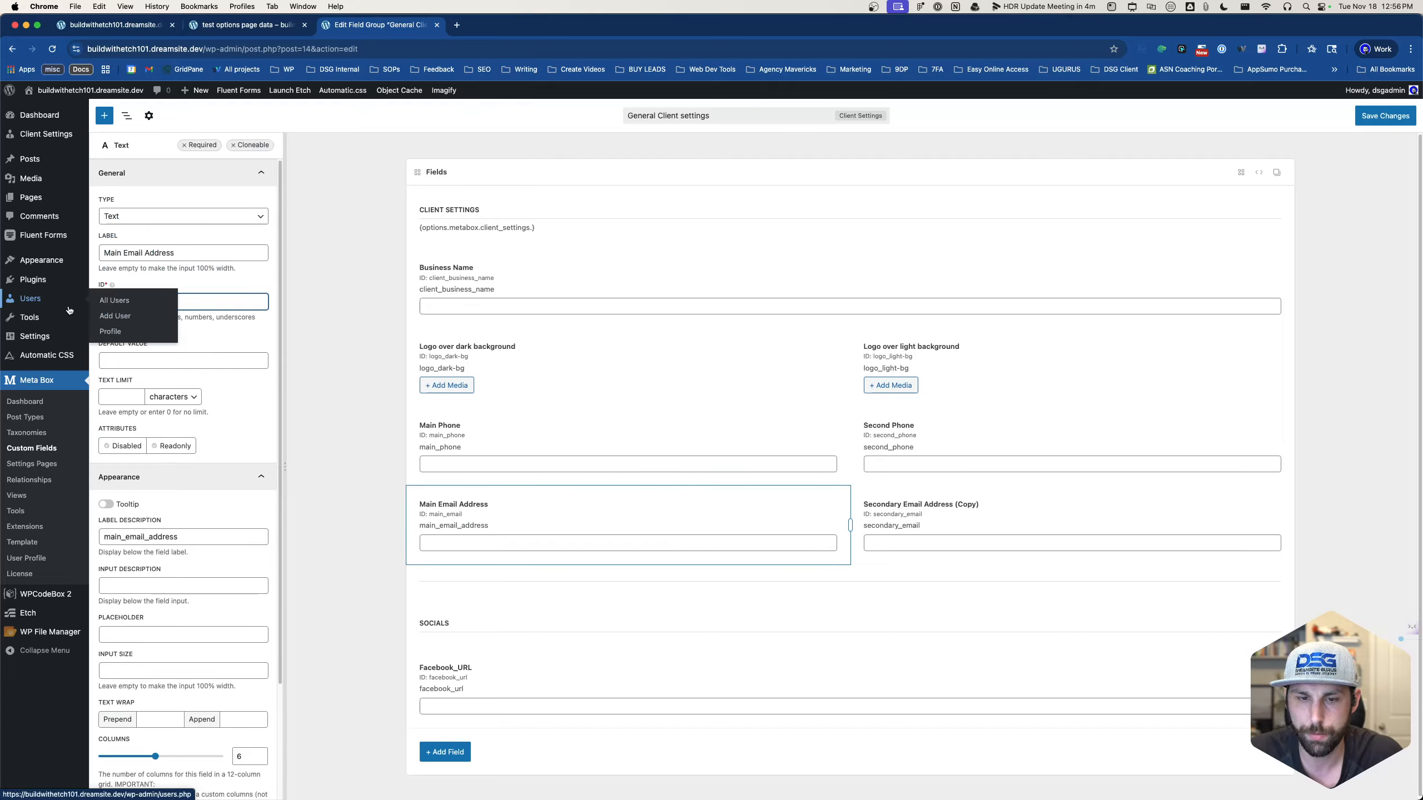
{"action": "key", "text": "super+c"}
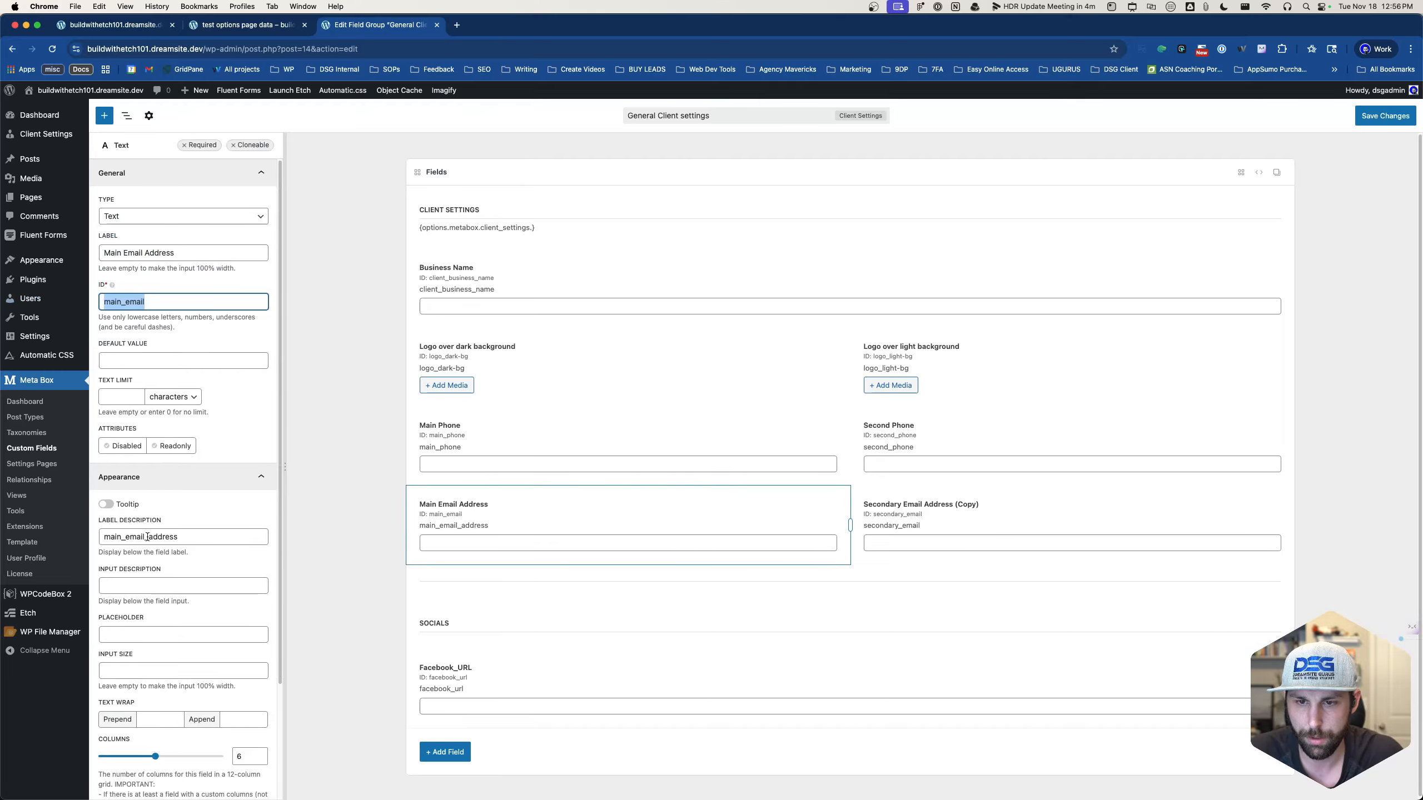
{"action": "double_click", "coordinate": [179, 537]}
{"action": "key", "text": "super+v"}
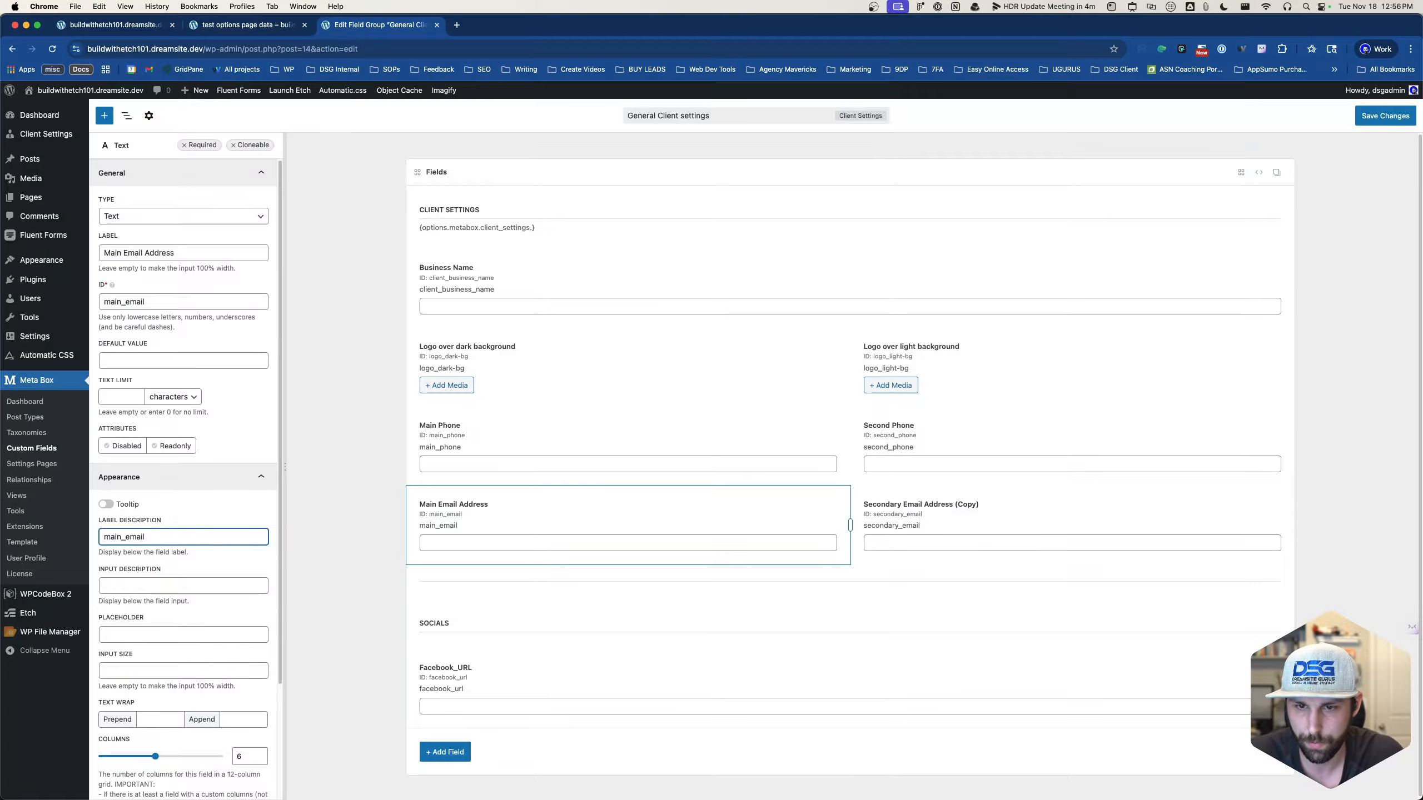
{"action": "left_click", "coordinate": [1081, 505]}
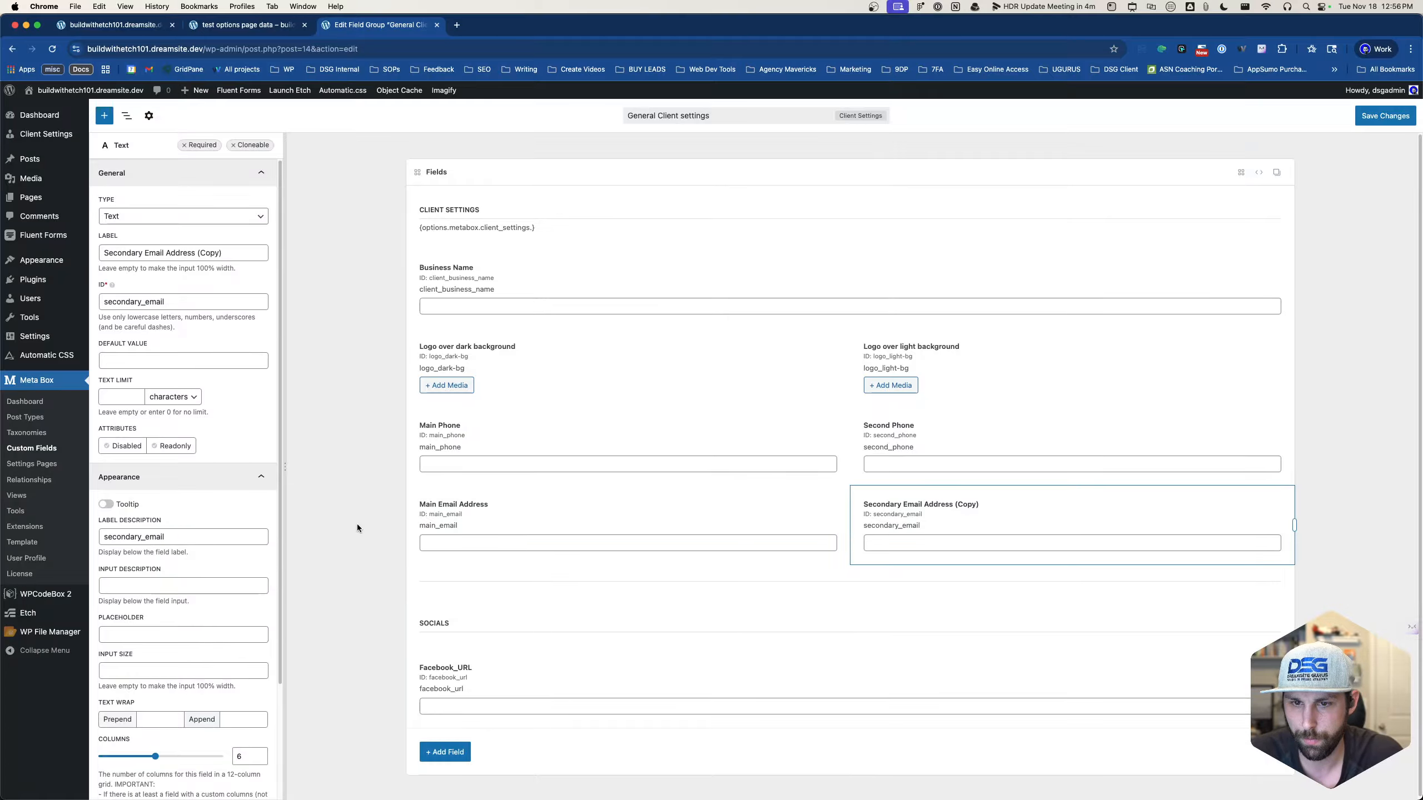
{"action": "left_click", "coordinate": [1381, 116]}
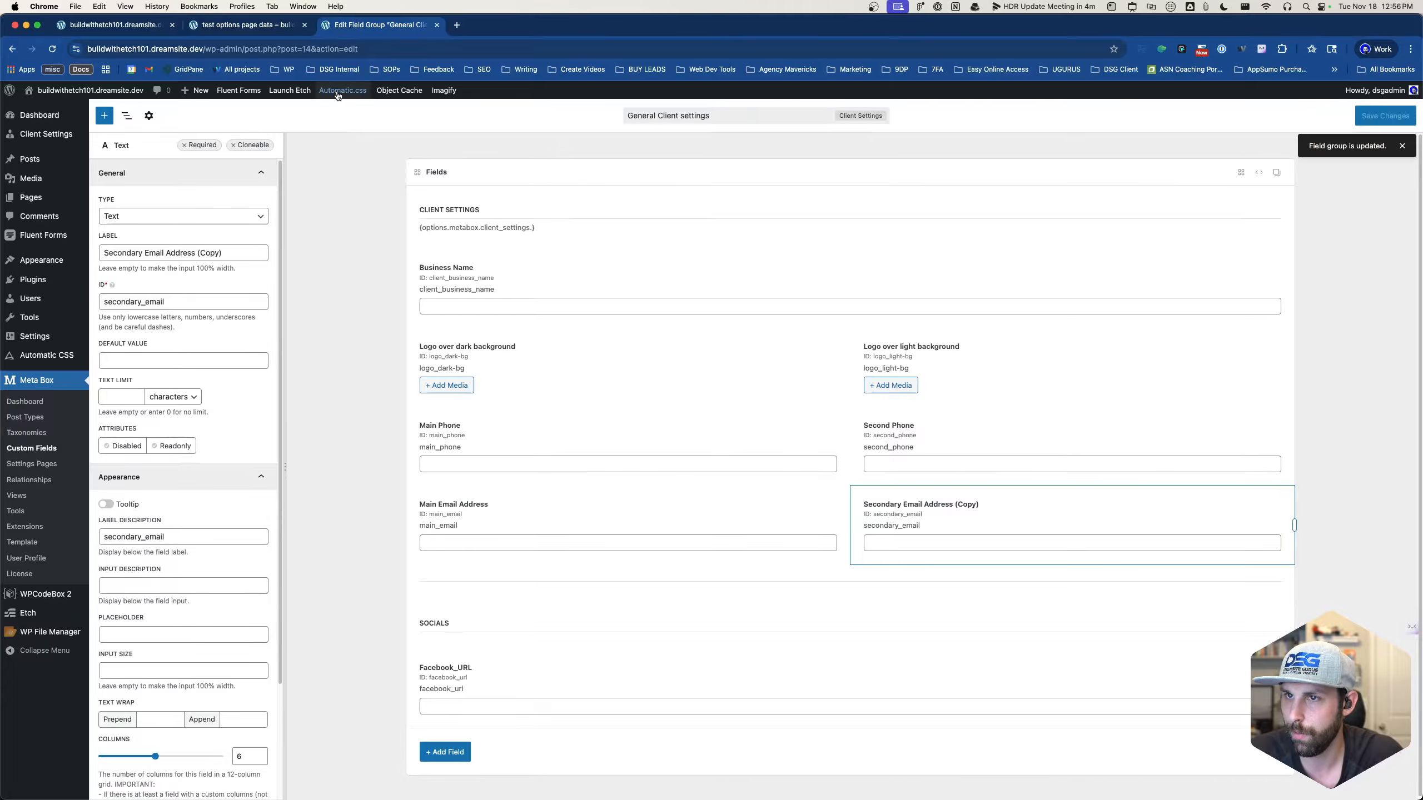
{"action": "left_click", "coordinate": [113, 25]}
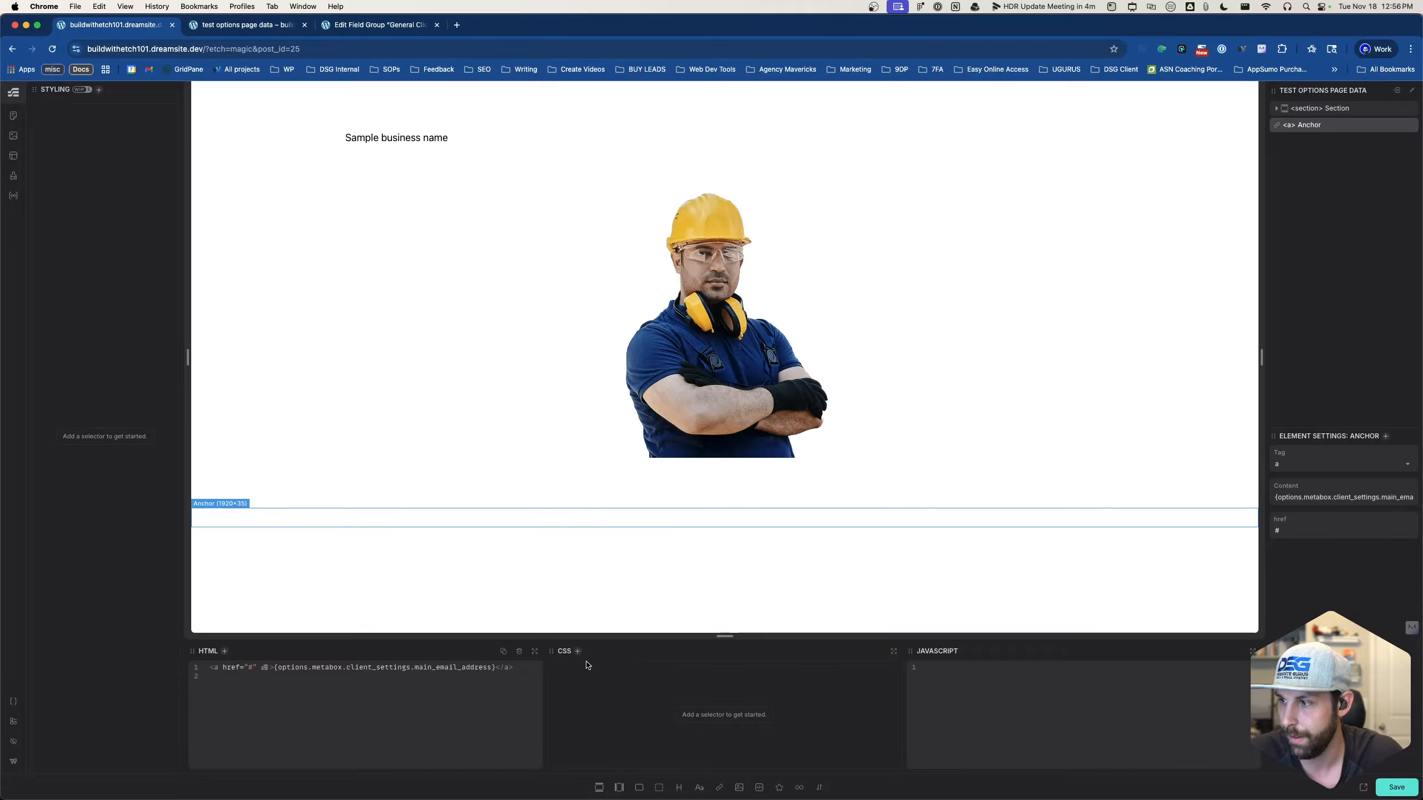
- Trim the anchor's content tag name from main_email_address to main_email
{"action": "left_click", "coordinate": [494, 667]}
{"action": "key", "text": "BackSpace"}
{"action": "key", "text": "BackSpace"}
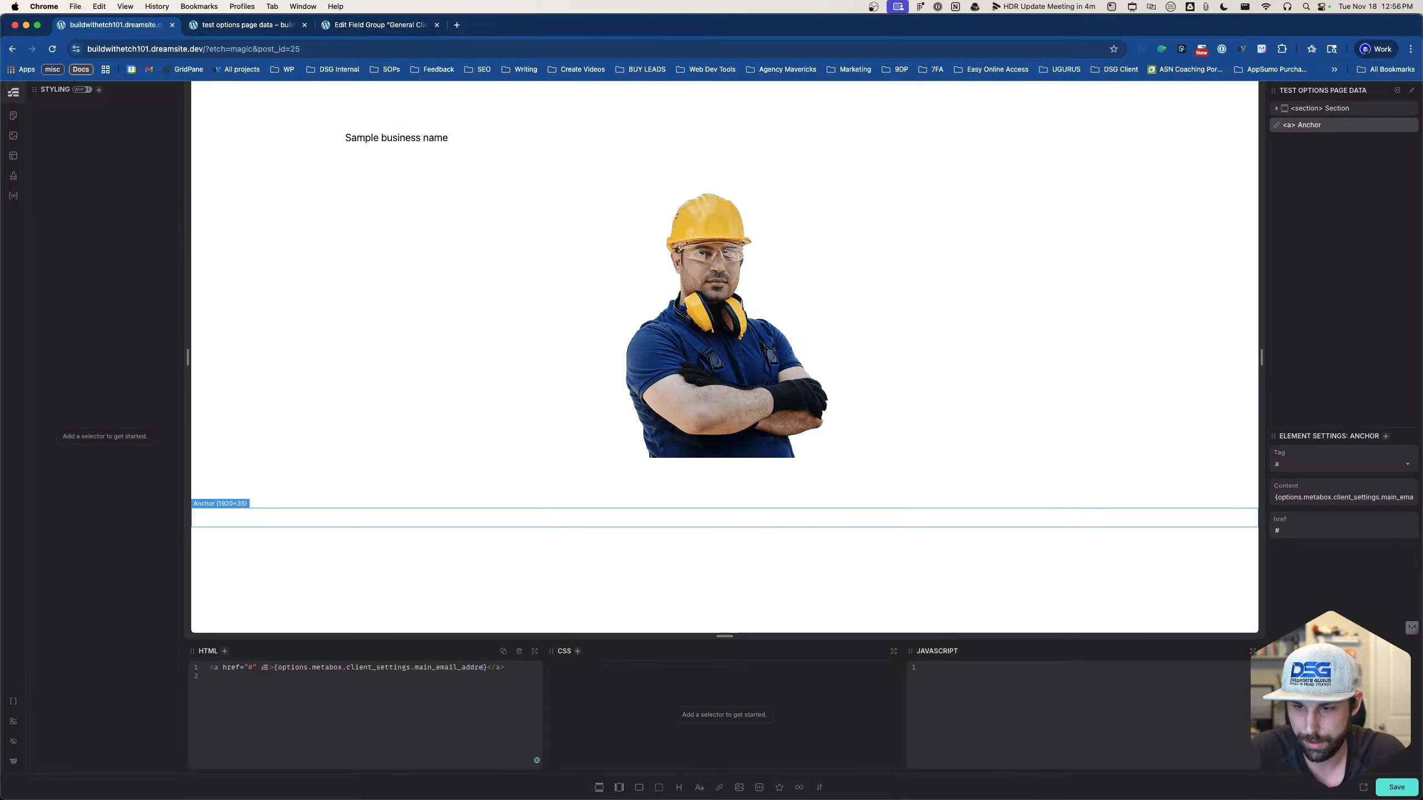
{"action": "key", "text": "BackSpace"}
{"action": "key", "text": "BackSpace"}
{"action": "key", "text": "BackSpace"}
{"action": "key", "text": "BackSpace"}
{"action": "key", "text": "BackSpace"}
{"action": "key", "text": "BackSpace"}
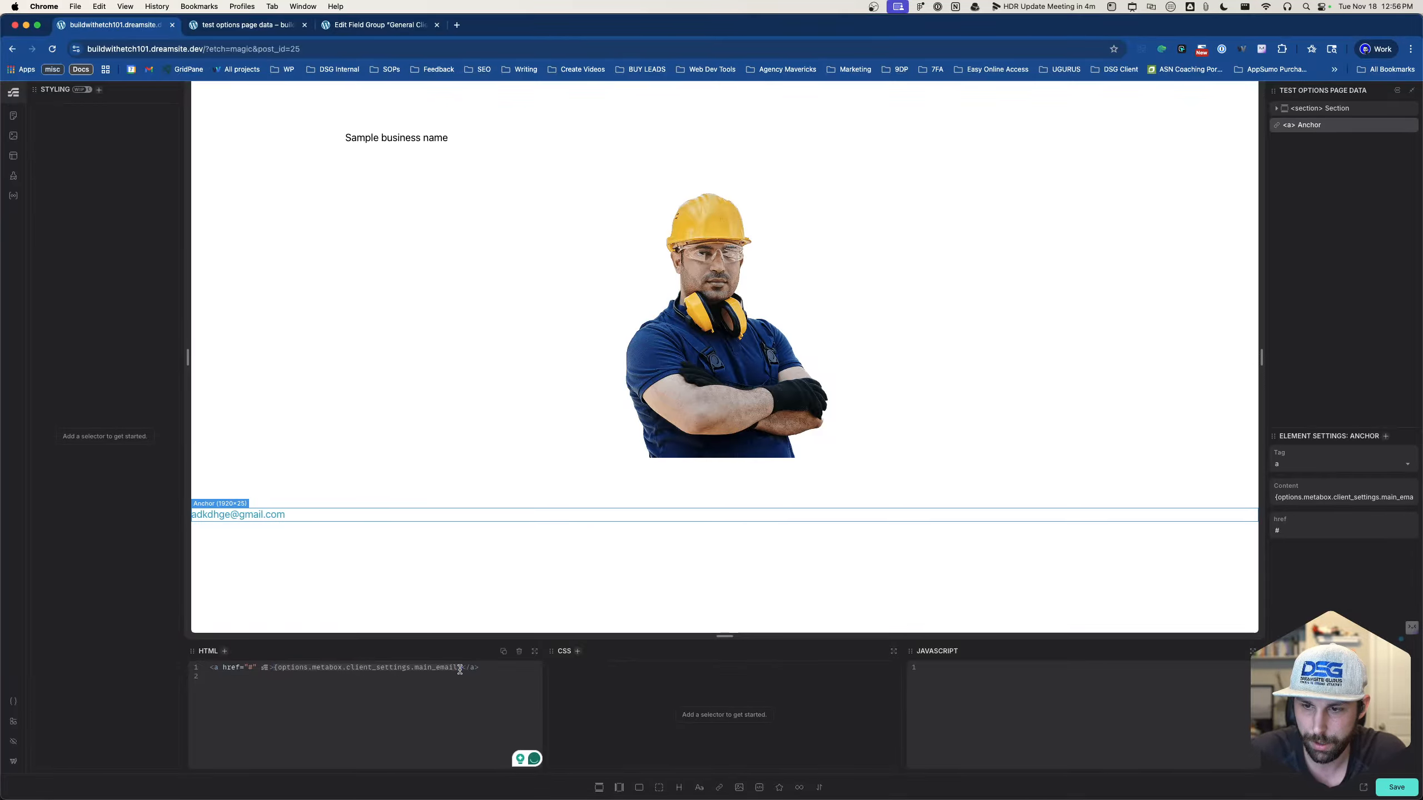
- Set the anchor's href to mailto:{options.metabox.client_settings.main_email} and save the page
{"action": "double_click", "coordinate": [1324, 530]}
{"action": "key", "text": "super+v"}
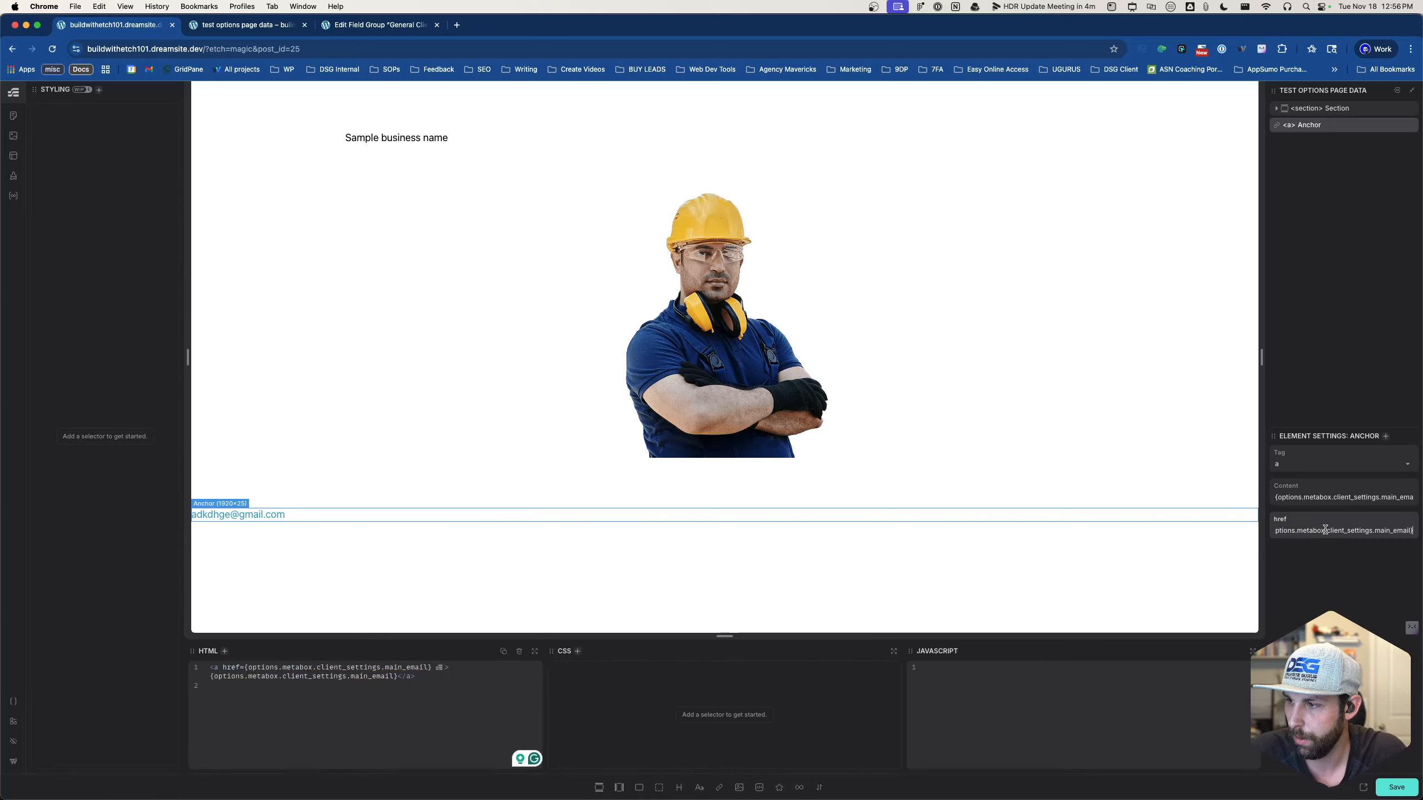
{"action": "left_click", "coordinate": [1327, 590]}
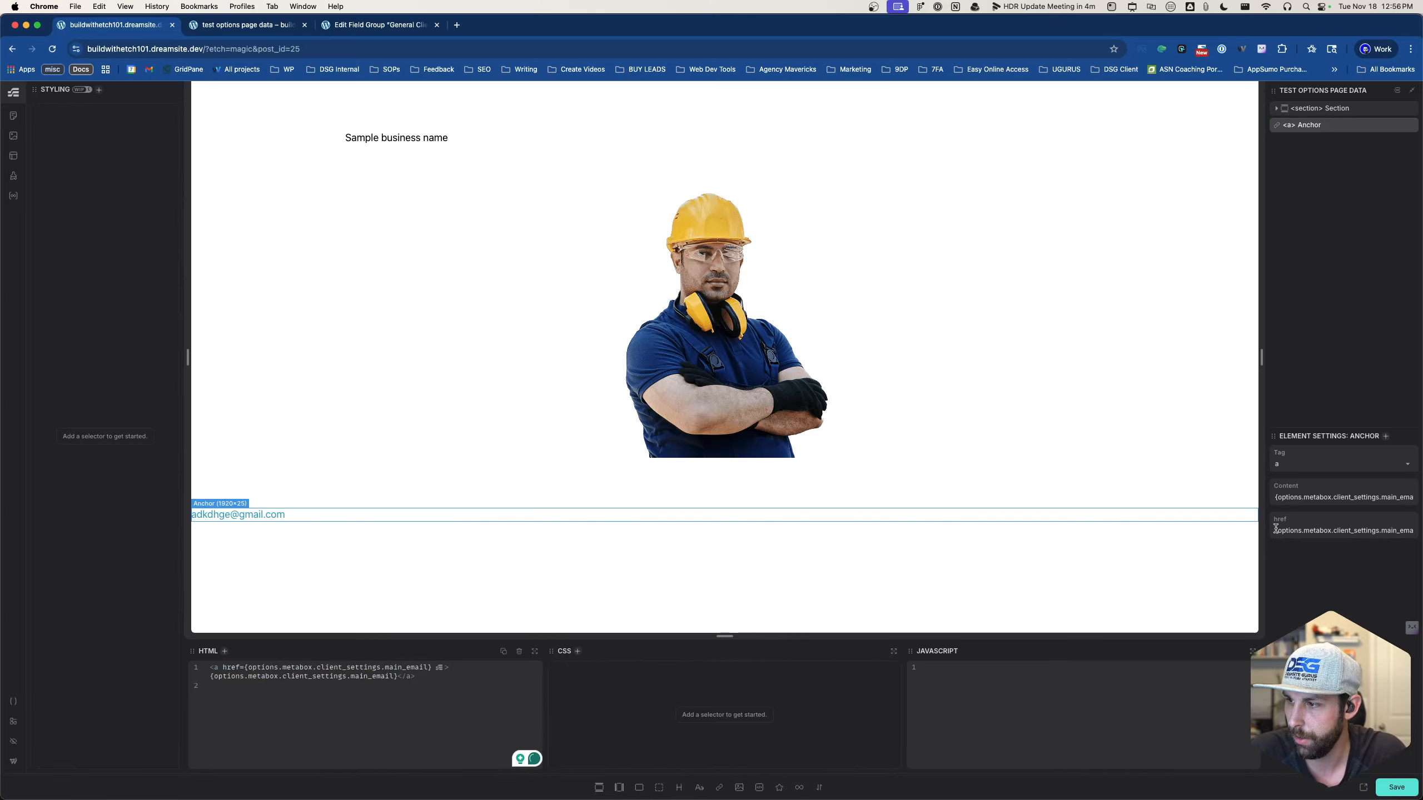
{"action": "mouse_move", "coordinate": [1421, 620]}
{"action": "type", "text": "mailto:"}
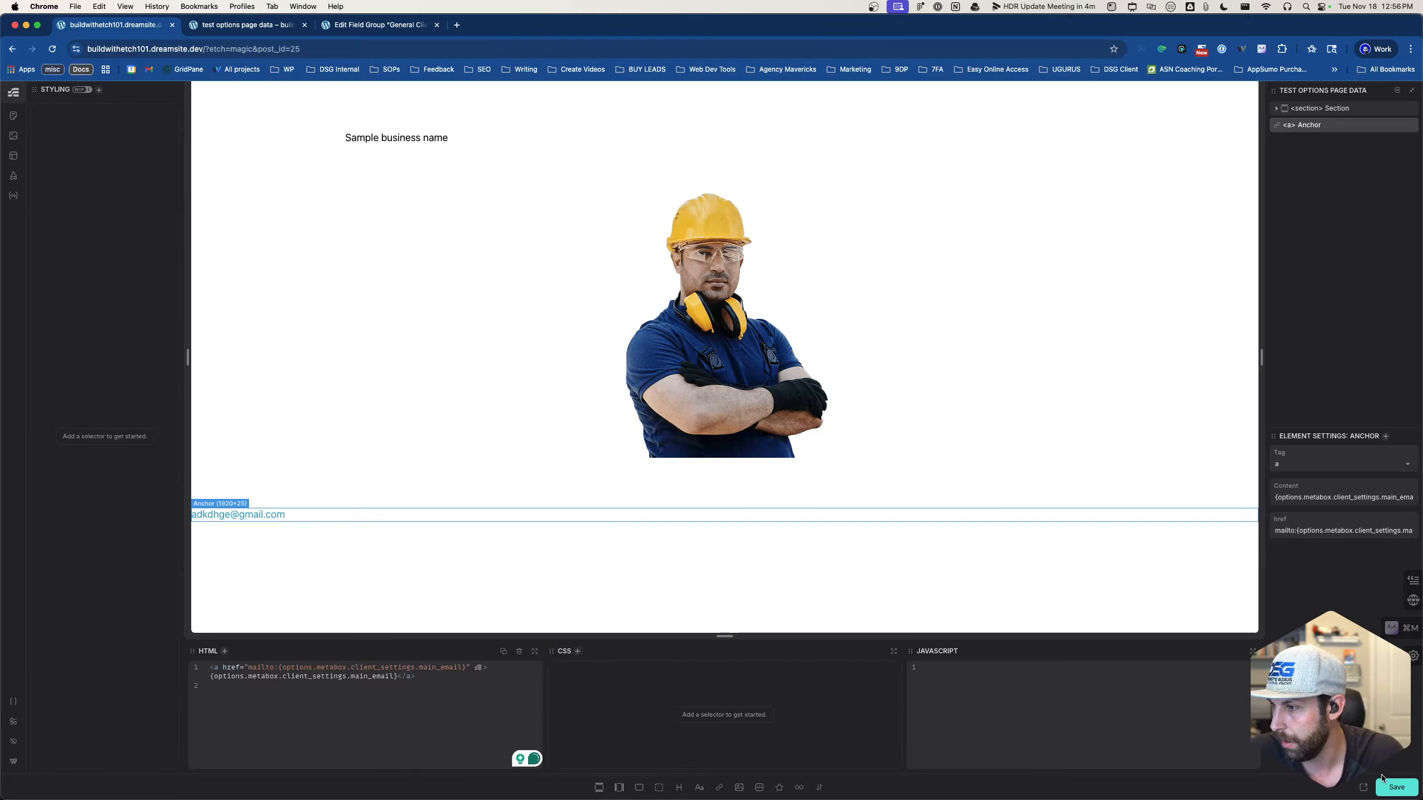
{"action": "key", "text": "super+s"}
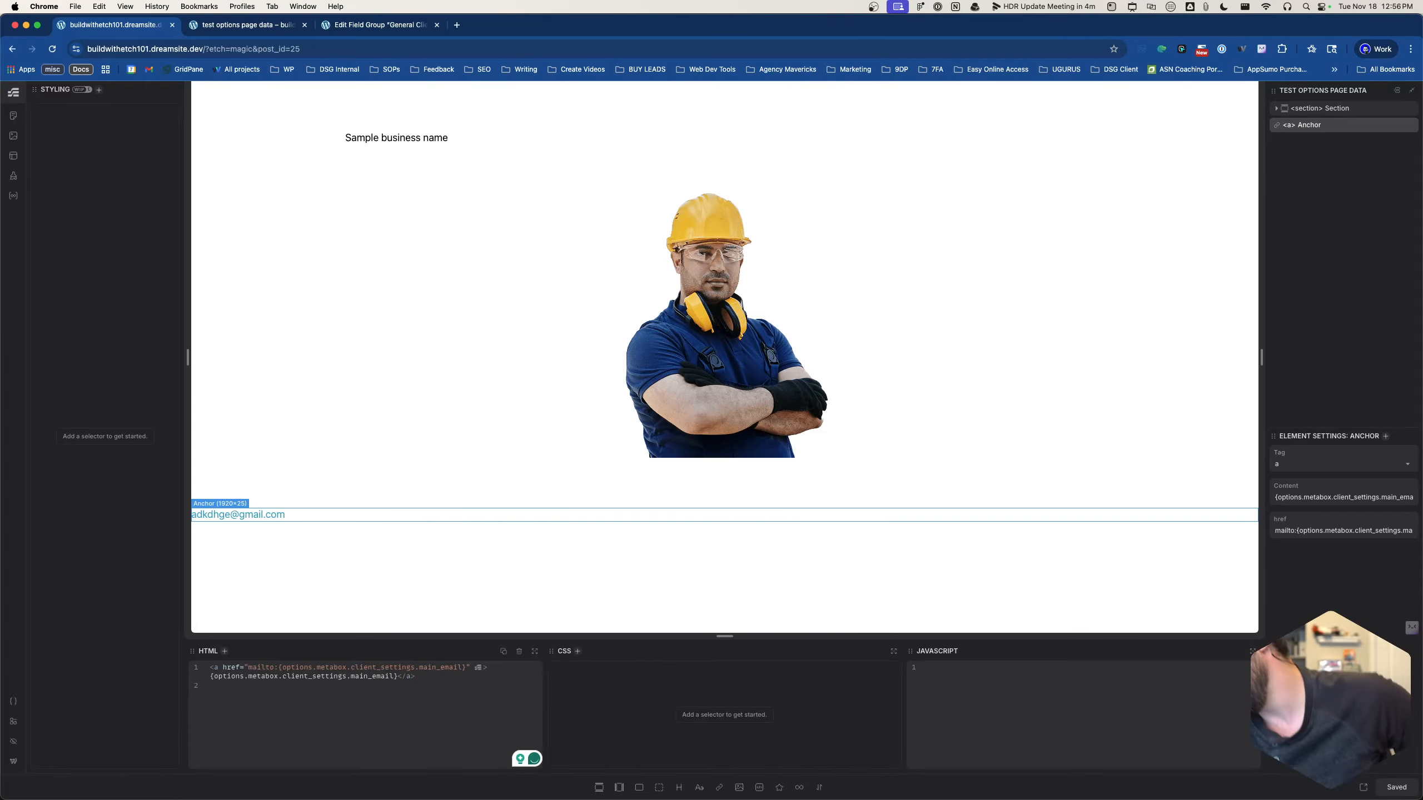
{"action": "left_click", "coordinate": [246, 31]}
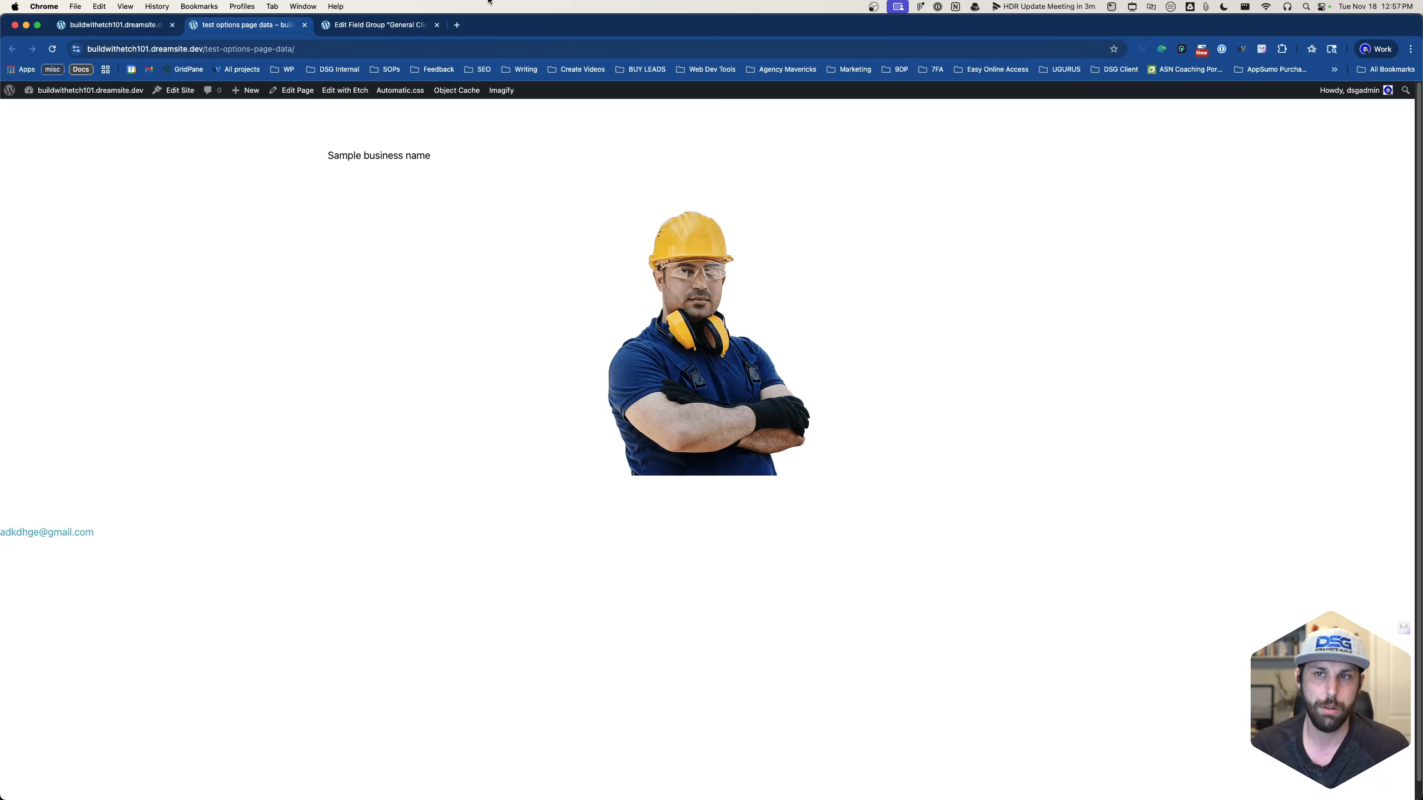
- Leave the unsaved field group editor for Client Settings and check the stored Main Email Address value
{"action": "left_click", "coordinate": [401, 31]}
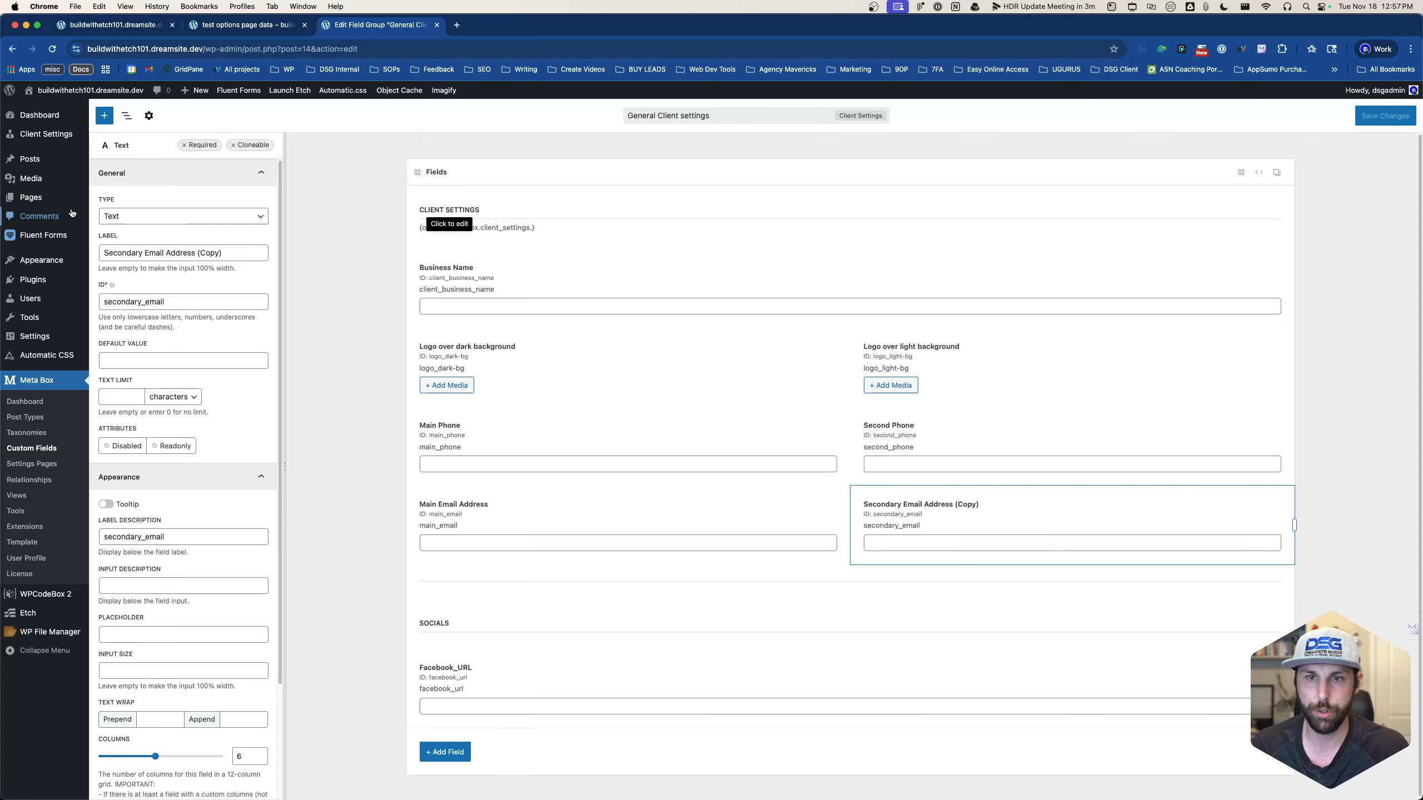
{"action": "mouse_move", "coordinate": [46, 133]}
{"action": "left_click", "coordinate": [124, 136]}
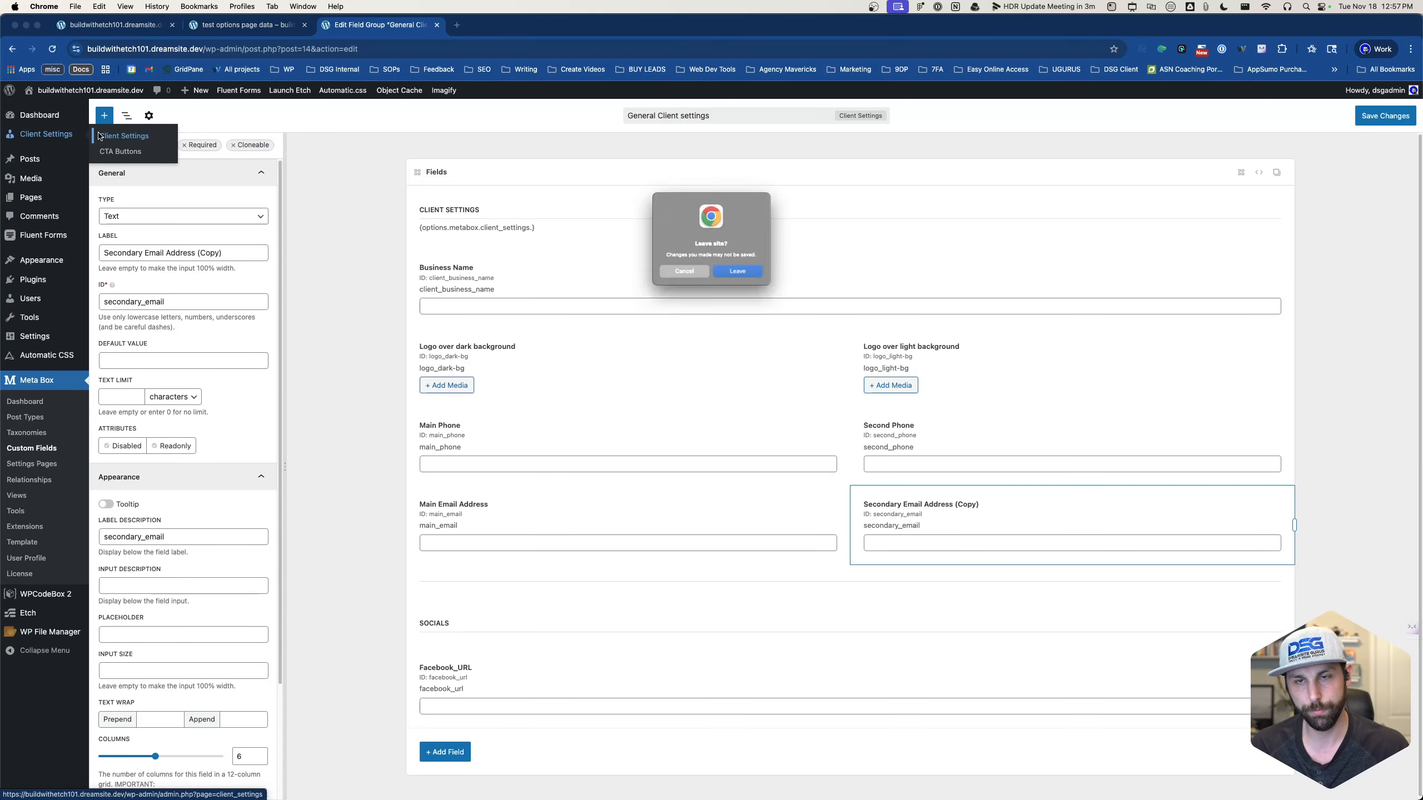
{"action": "left_click", "coordinate": [753, 279]}
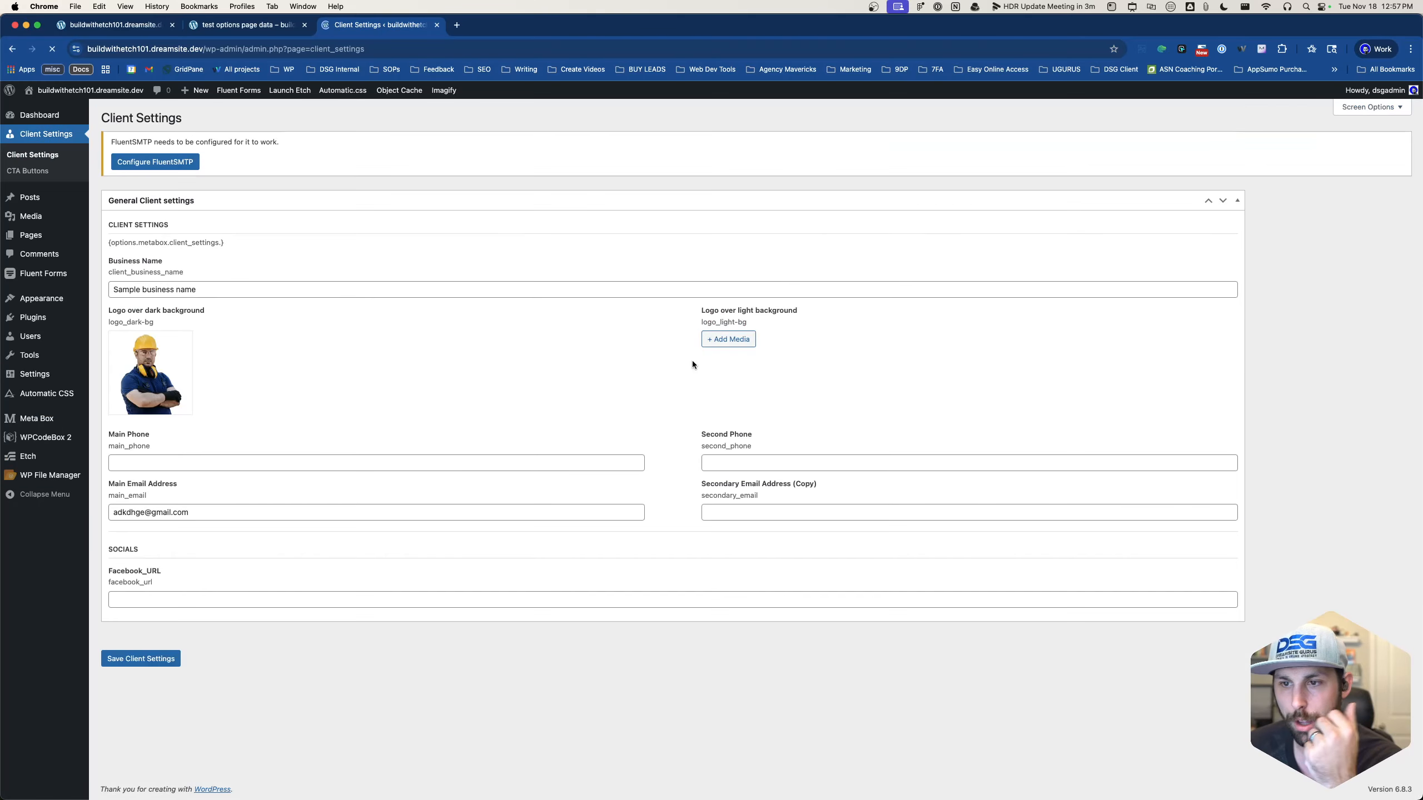
{"action": "left_click", "coordinate": [156, 514]}
{"action": "left_click", "coordinate": [418, 541]}
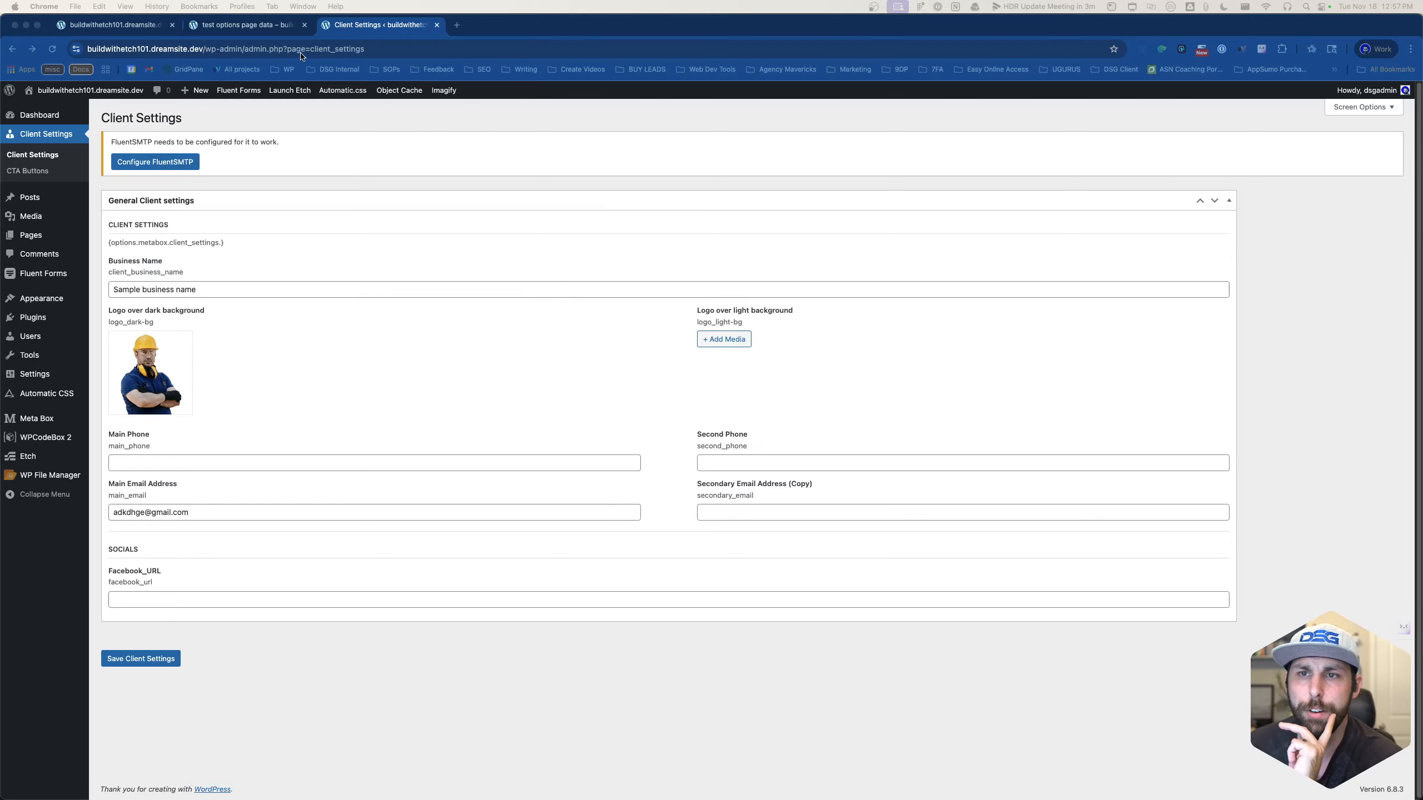
{"action": "left_click", "coordinate": [387, 174]}
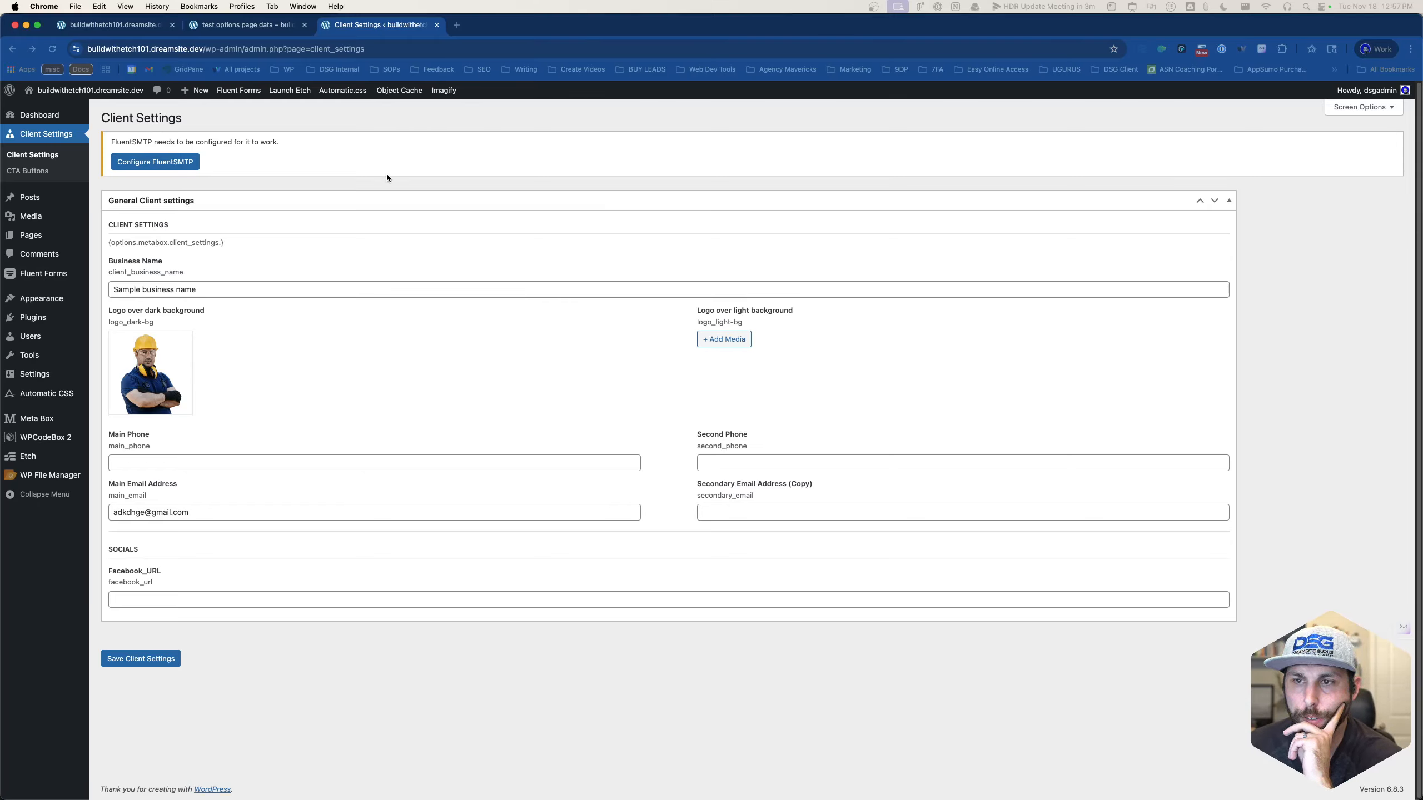